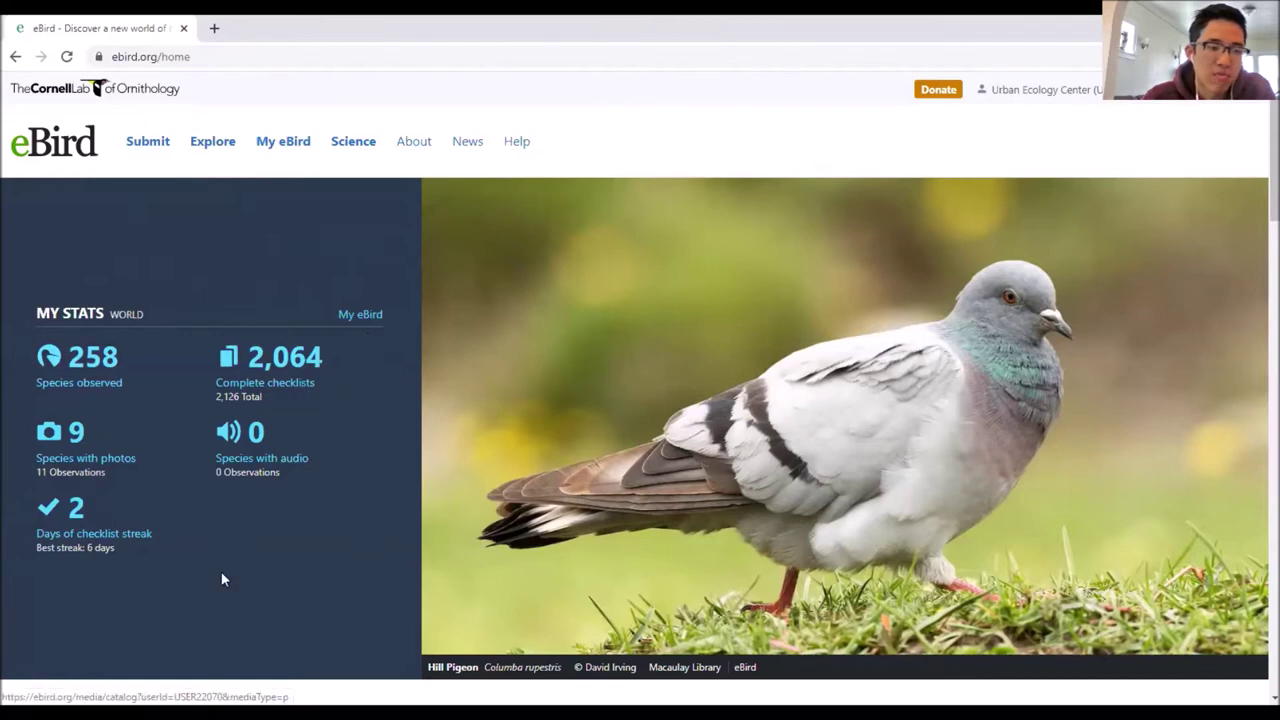
Step: Skim the eBird home page stats and news, then go to the Explore page
{"action": "scroll", "coordinate": [386, 407], "scroll_direction": "down", "scroll_amount": 2}
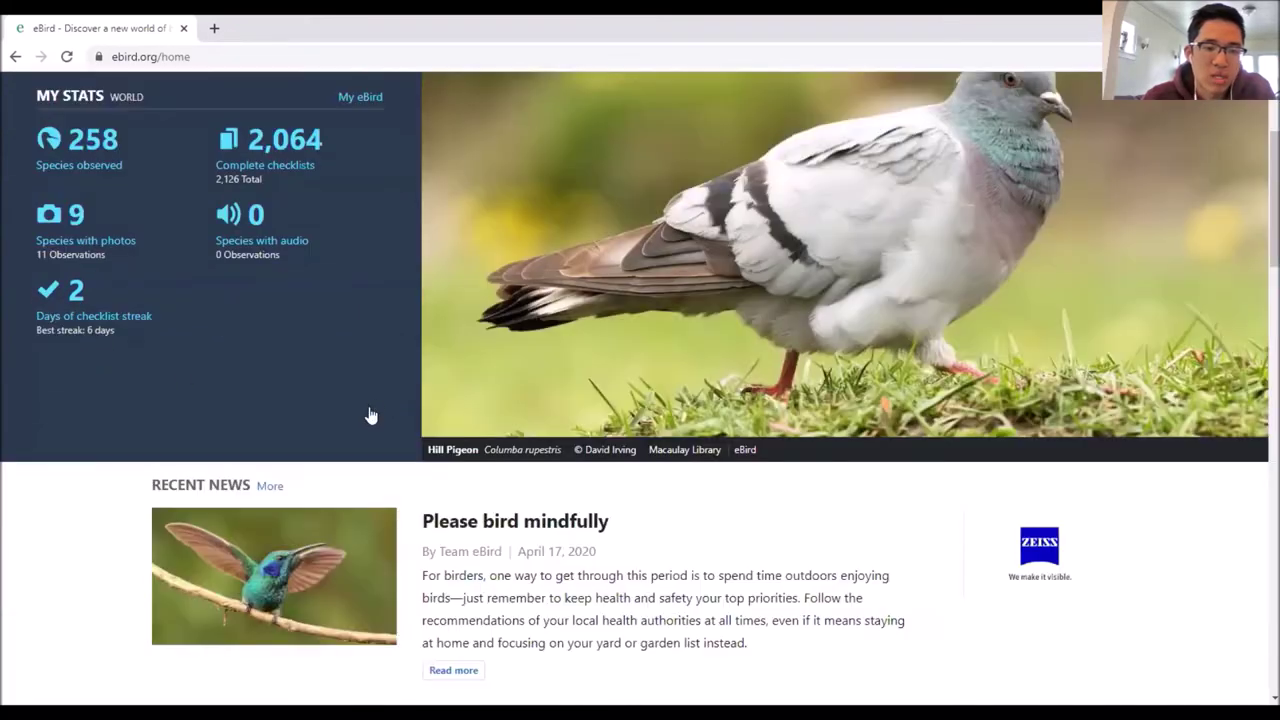
{"action": "scroll", "coordinate": [463, 500], "scroll_direction": "down", "scroll_amount": 5}
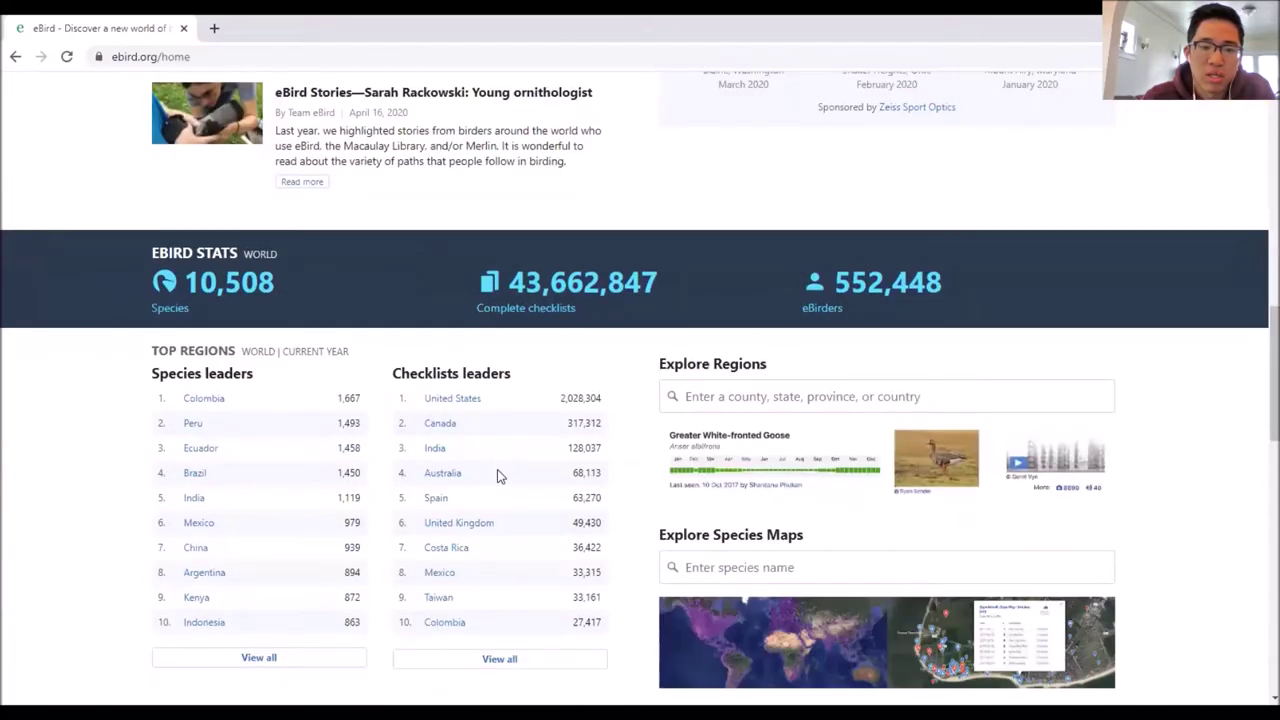
{"action": "scroll", "coordinate": [316, 330], "scroll_direction": "down", "scroll_amount": 1}
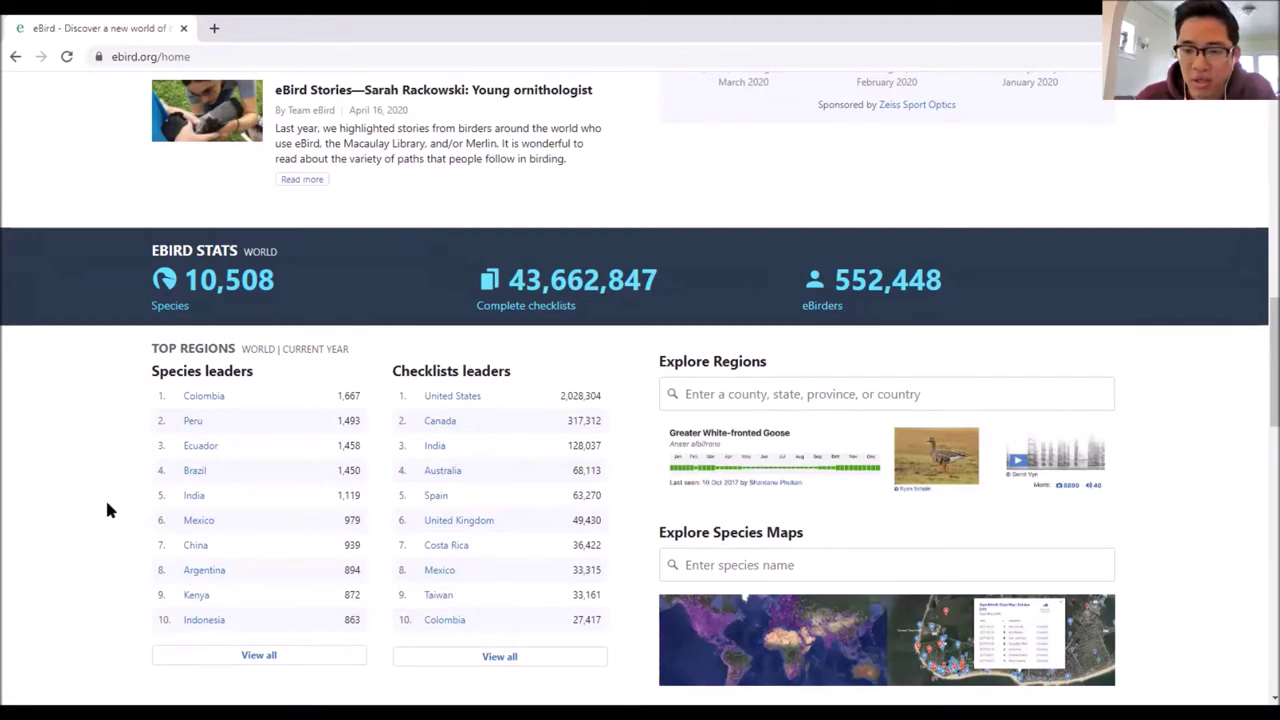
{"action": "scroll", "coordinate": [107, 518], "scroll_direction": "up", "scroll_amount": 2}
{"action": "scroll", "coordinate": [191, 414], "scroll_direction": "up", "scroll_amount": 7}
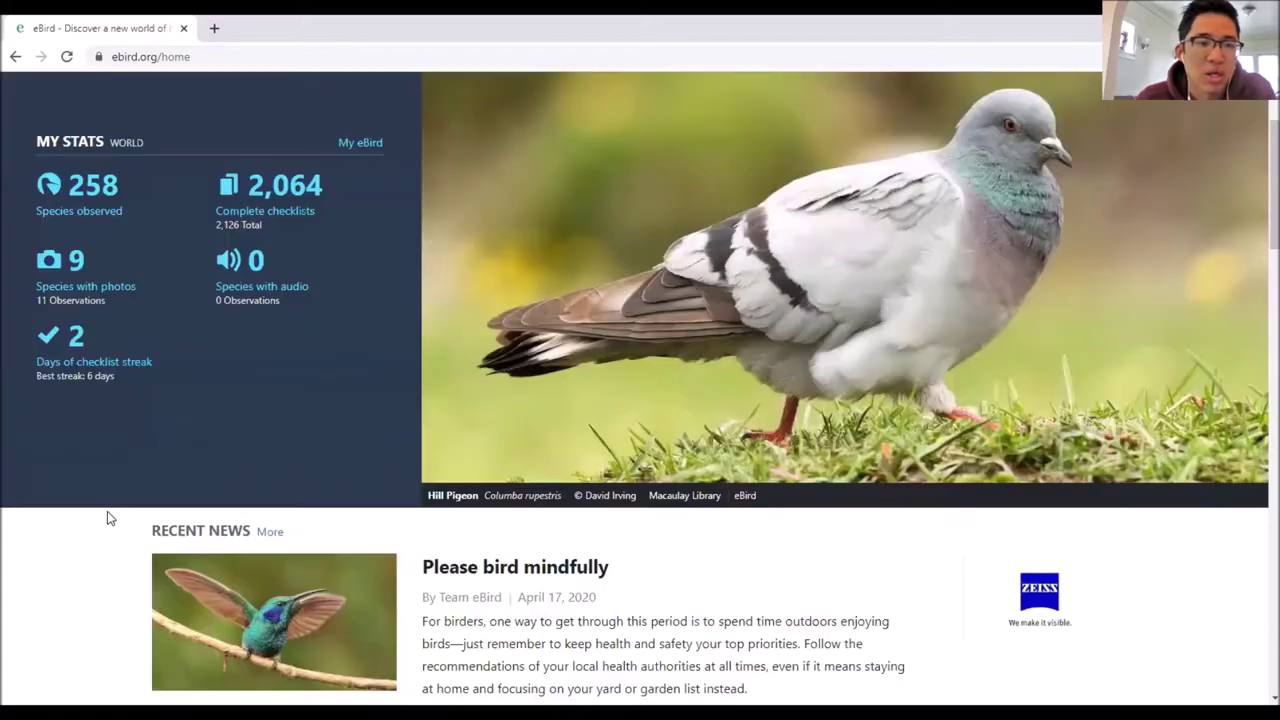
{"action": "scroll", "coordinate": [230, 142], "scroll_direction": "up", "scroll_amount": 2}
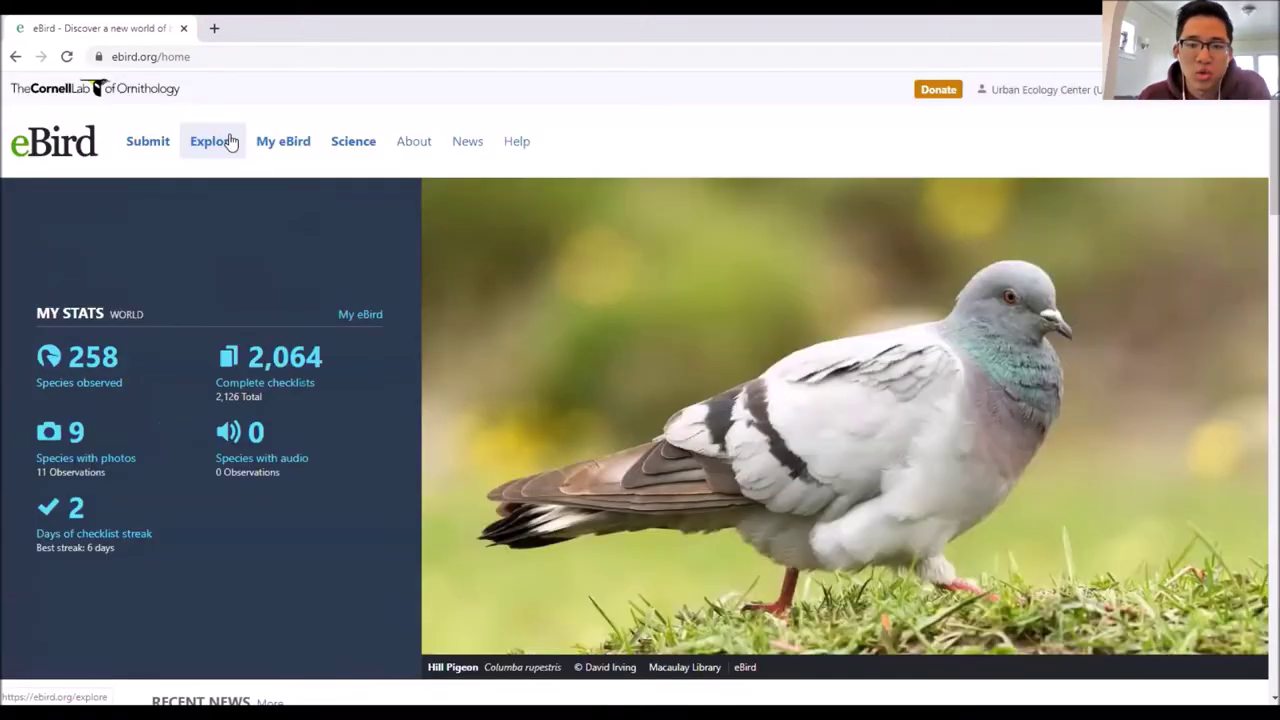
{"action": "left_click", "coordinate": [222, 147]}
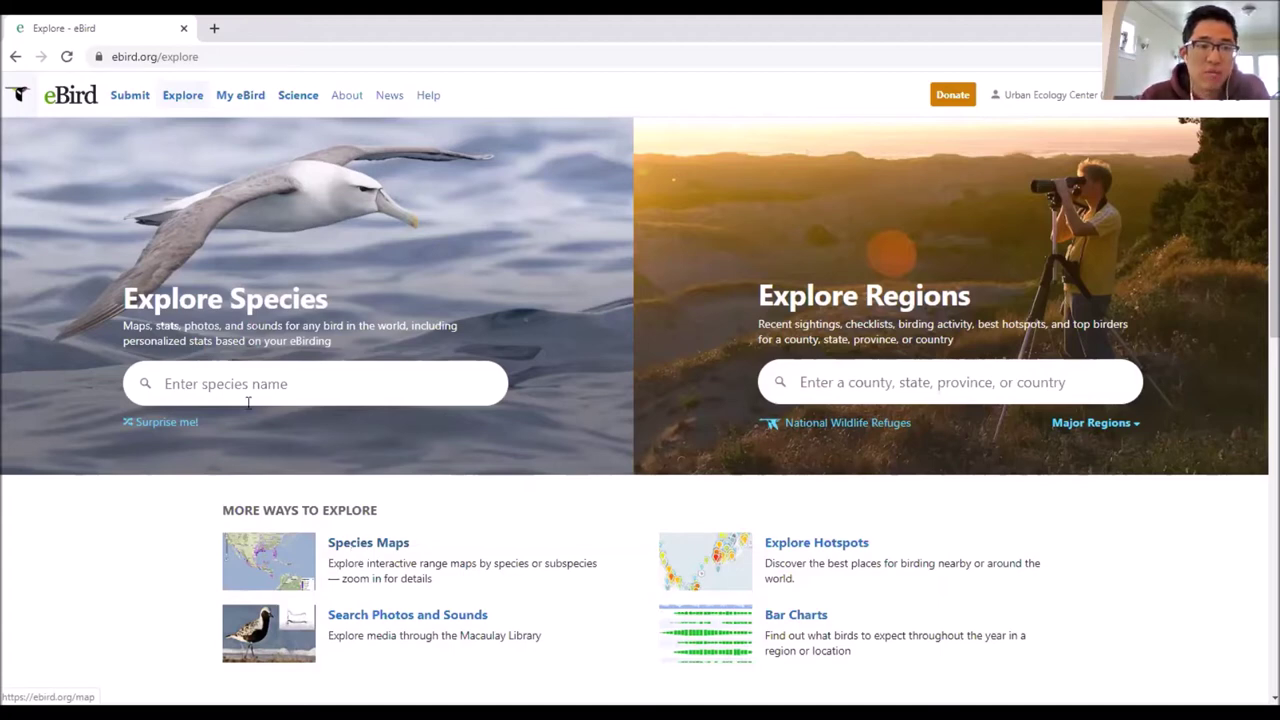
Step: Open the Species Maps world map from Explore's More Ways to Explore links
{"action": "left_click", "coordinate": [220, 385]}
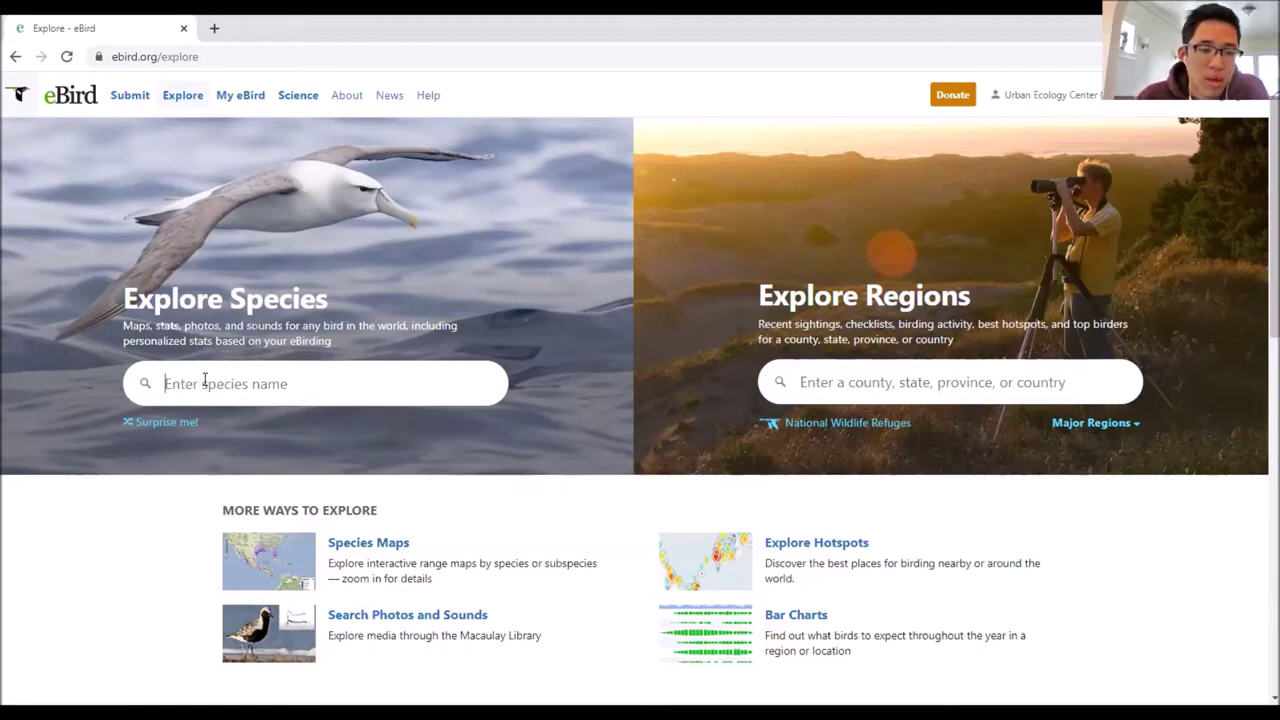
{"action": "left_click", "coordinate": [360, 552]}
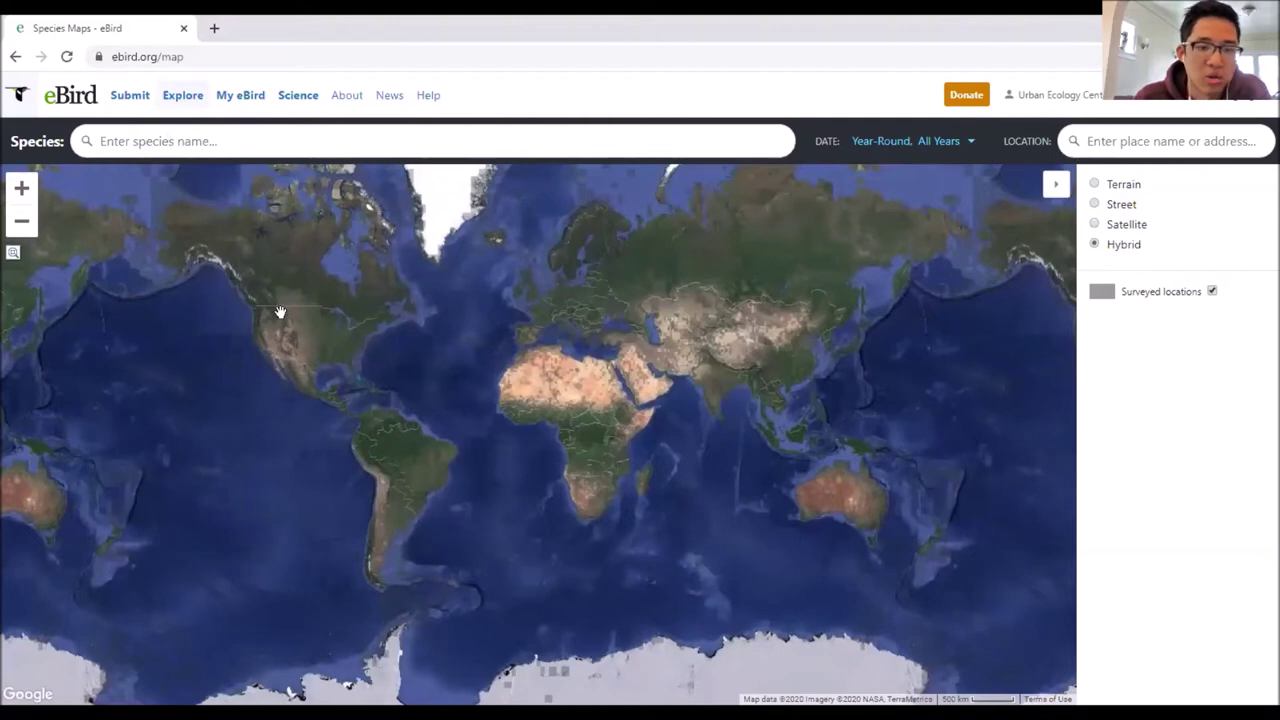
Step: Search 'yellow warbler' and map the Yellow Warbler's year-round range
{"action": "left_click", "coordinate": [174, 144]}
{"action": "type", "text": "y"}
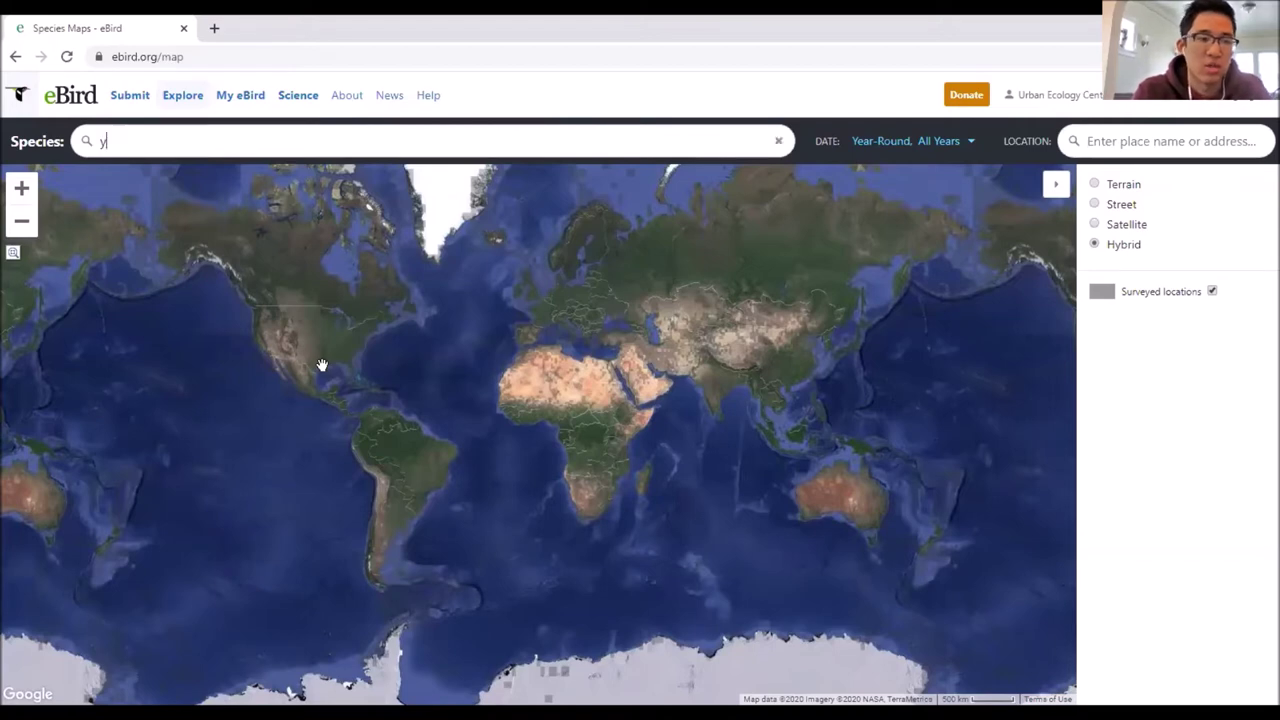
{"action": "type", "text": "ellow warbler"}
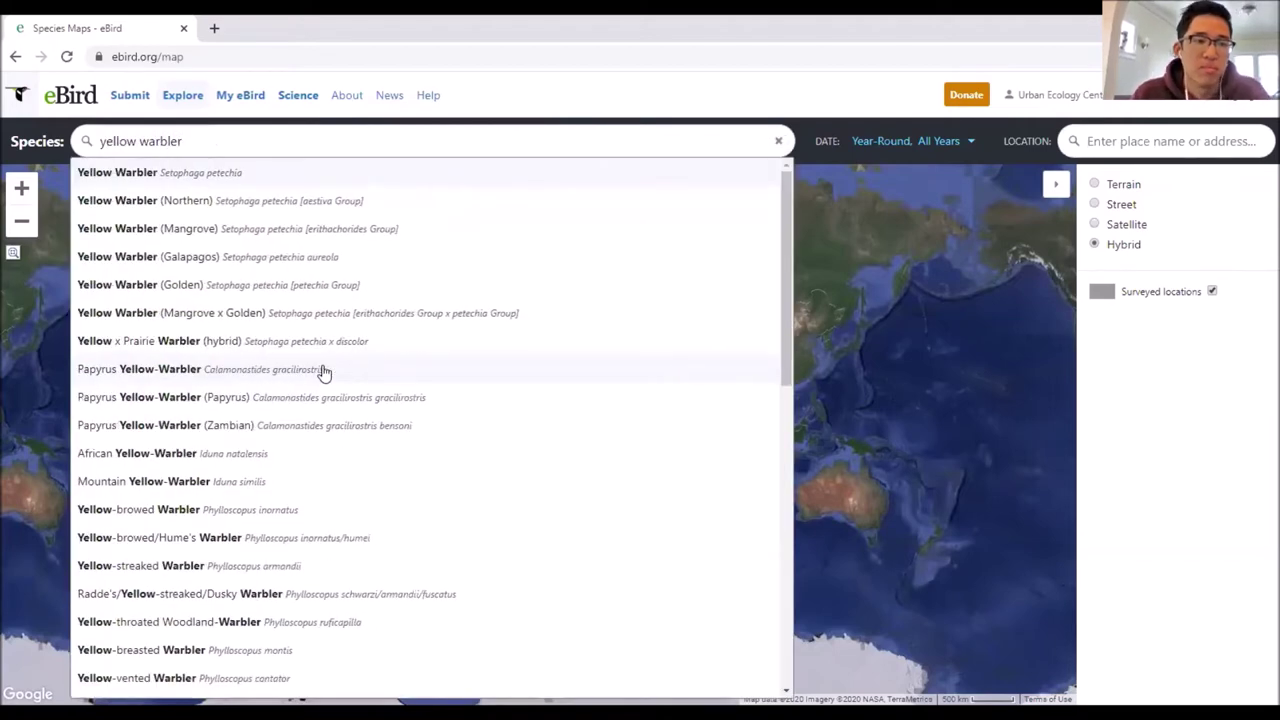
{"action": "left_click", "coordinate": [243, 172]}
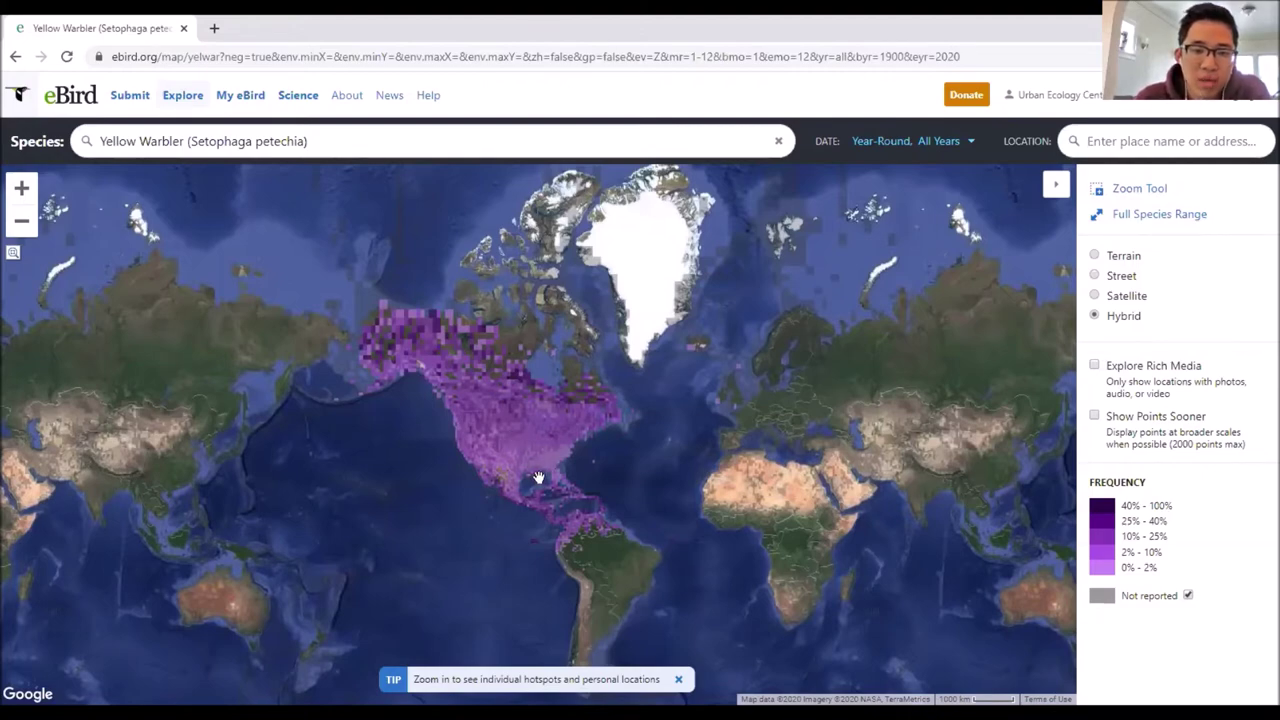
Step: Zoom and pan over North America to inspect the Yellow Warbler range, then enter 'house sparrow'
{"action": "scroll", "coordinate": [545, 470], "scroll_direction": "up", "scroll_amount": 3}
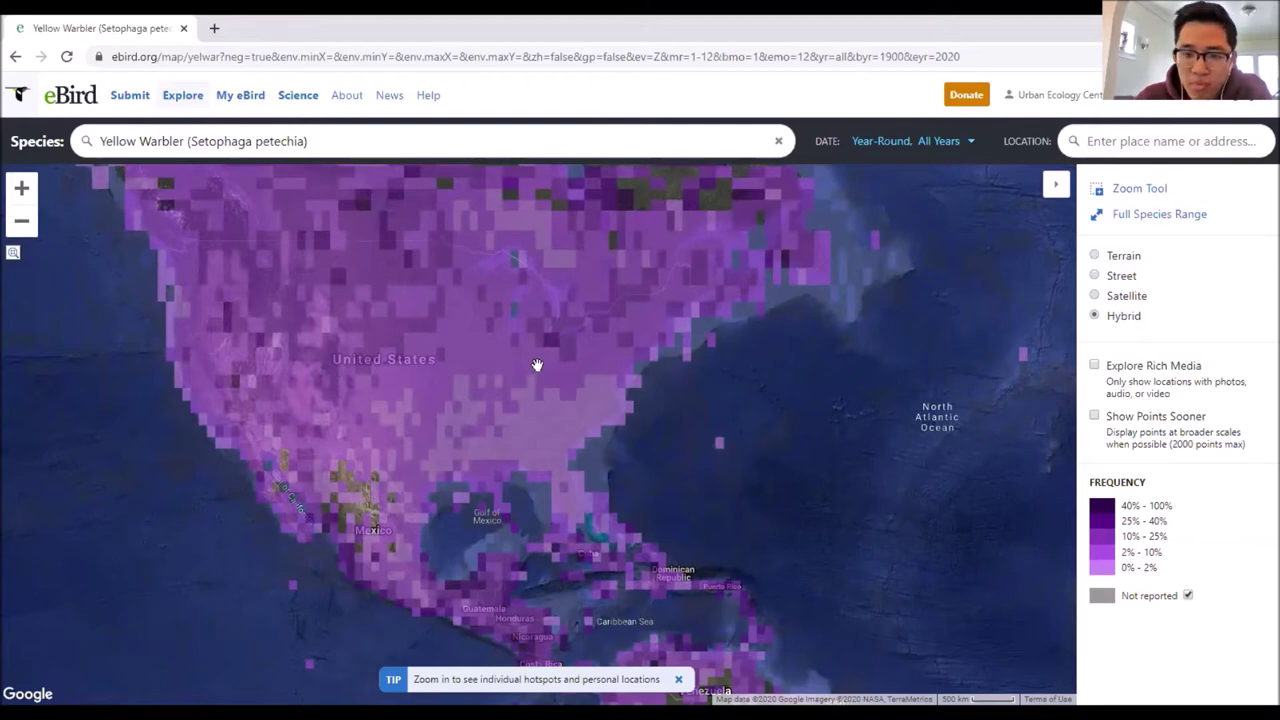
{"action": "left_click_drag", "start_coordinate": [497, 326], "coordinate": [498, 401]}
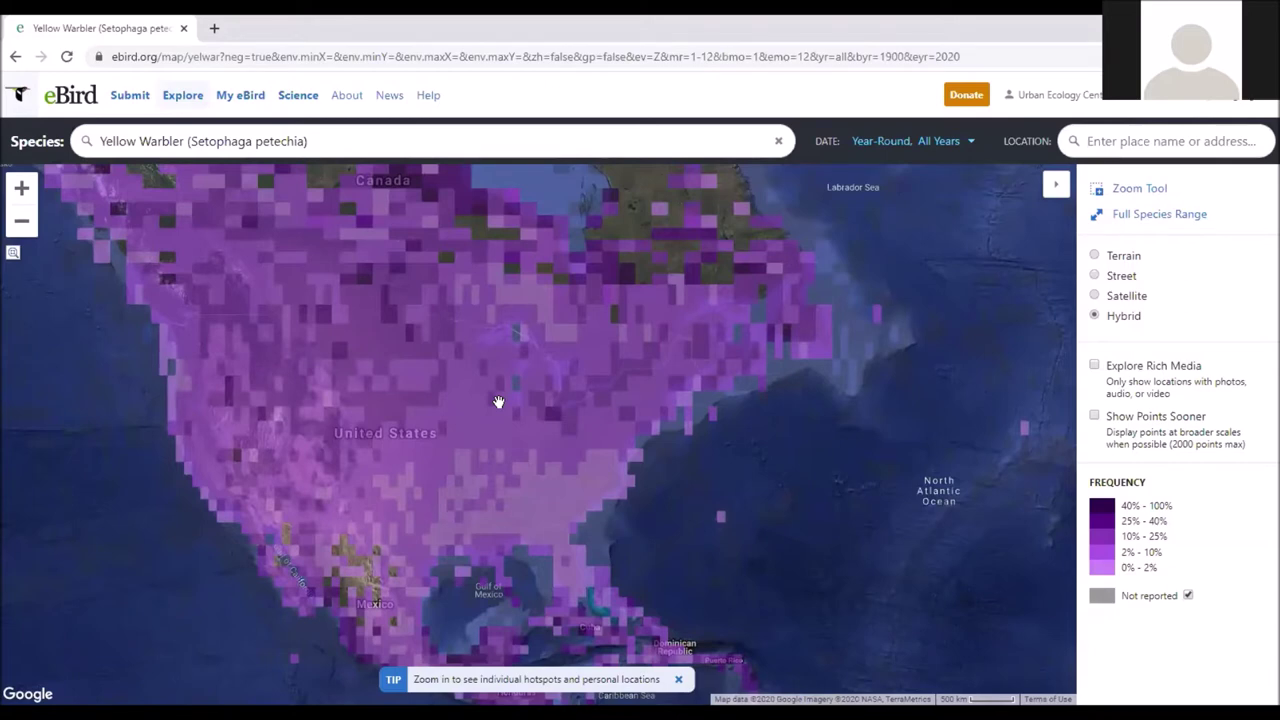
{"action": "scroll", "coordinate": [498, 401], "scroll_direction": "down", "scroll_amount": 1}
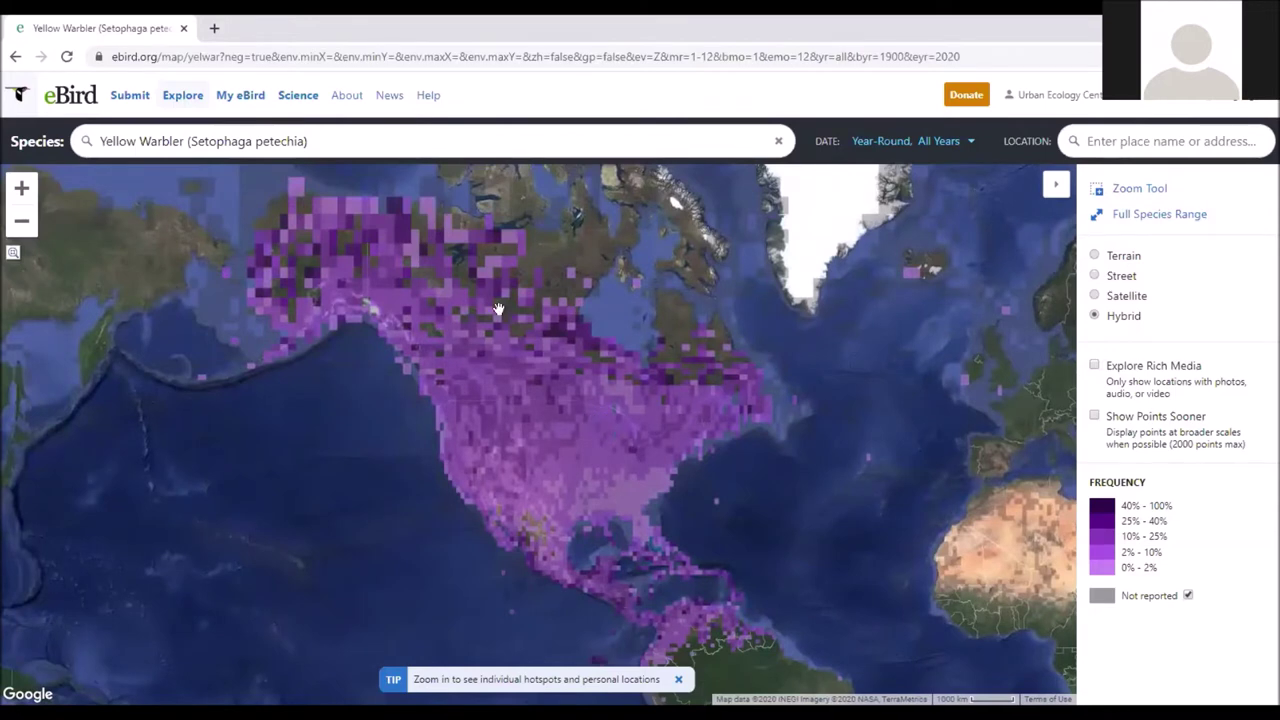
{"action": "left_click", "coordinate": [340, 150]}
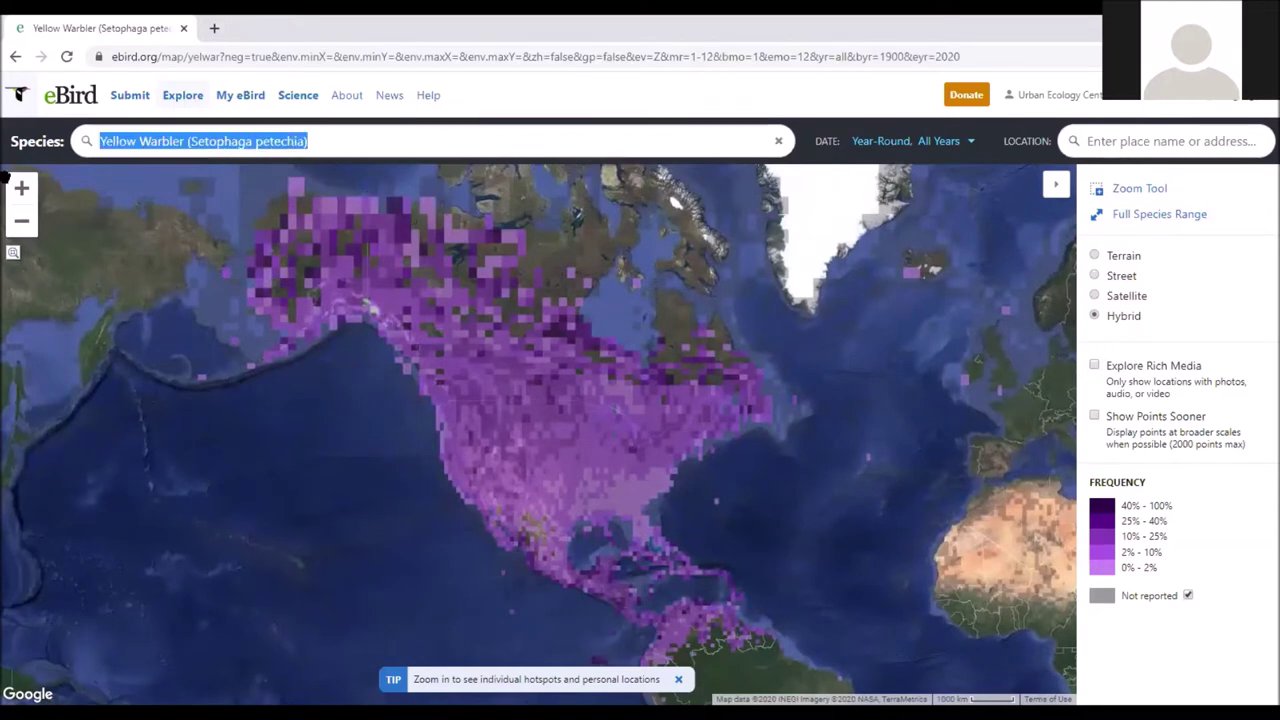
{"action": "type", "text": "house sparr"}
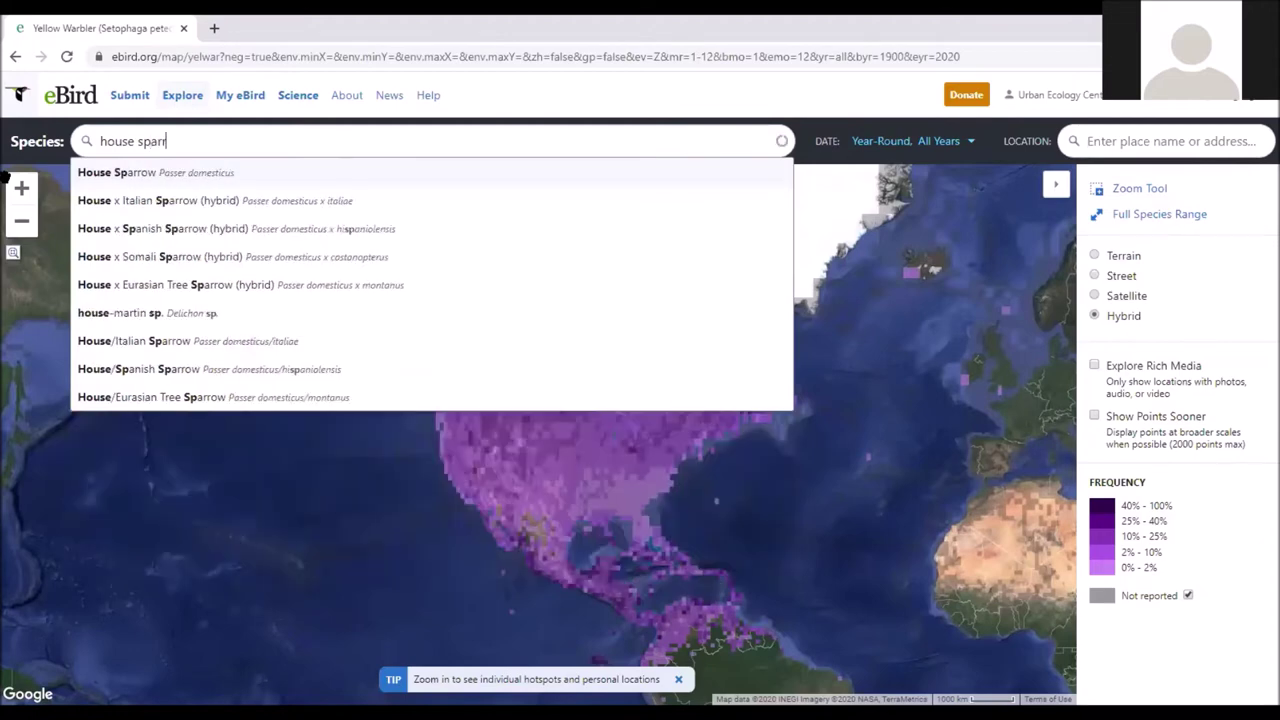
{"action": "type", "text": "ow"}
Step: Map House Sparrow and fit the view to its Full Species Range worldwide
{"action": "left_click", "coordinate": [276, 183]}
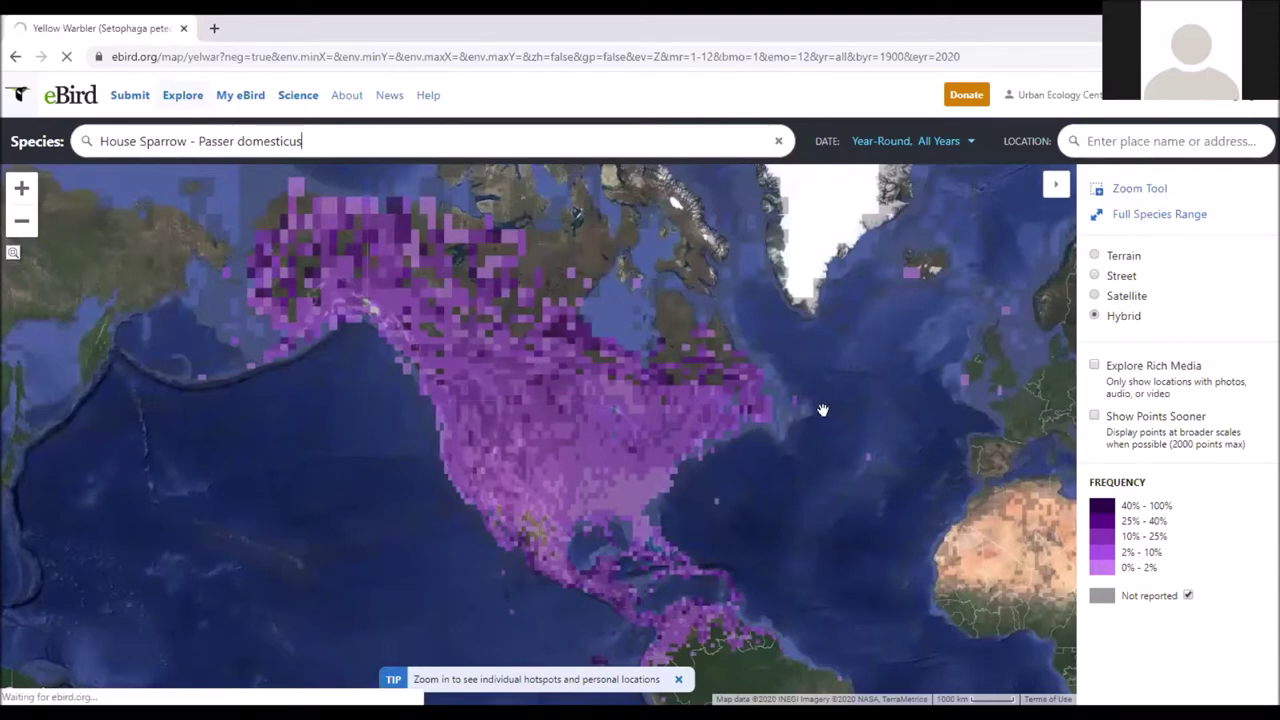
{"action": "left_click", "coordinate": [679, 680]}
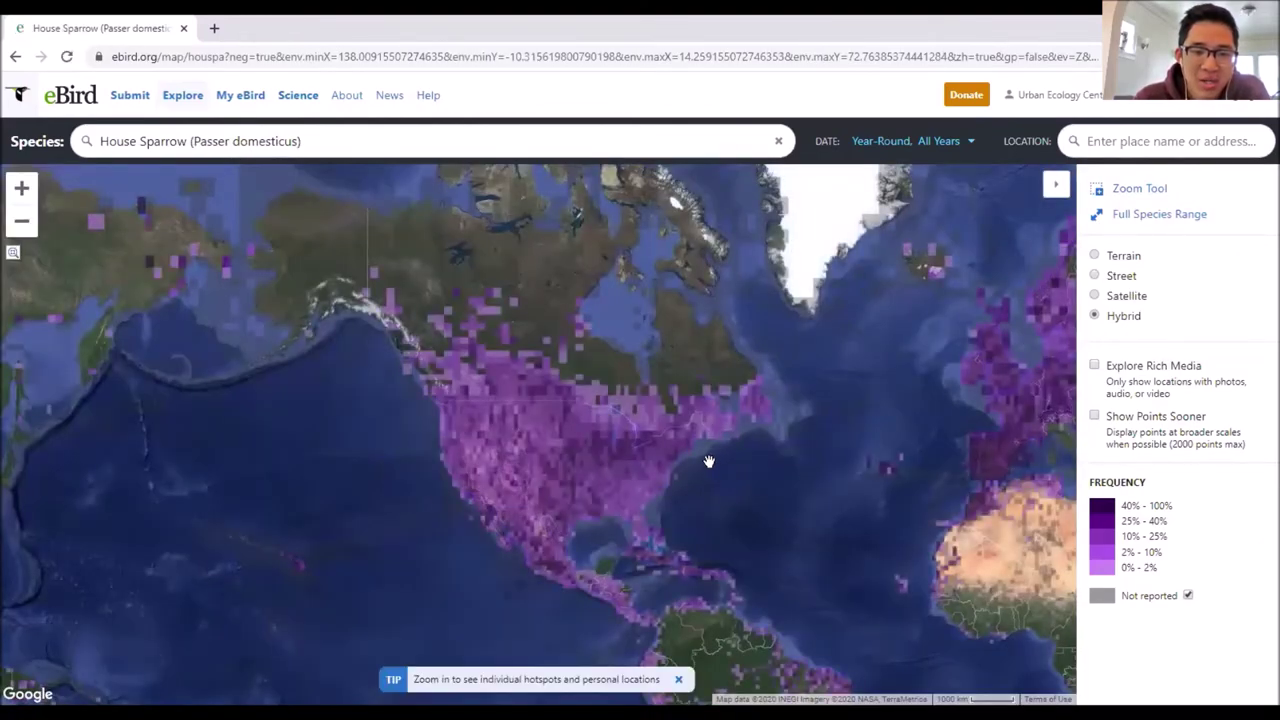
{"action": "left_click_drag", "start_coordinate": [778, 490], "coordinate": [674, 466]}
{"action": "scroll", "coordinate": [674, 466], "scroll_direction": "down", "scroll_amount": 1}
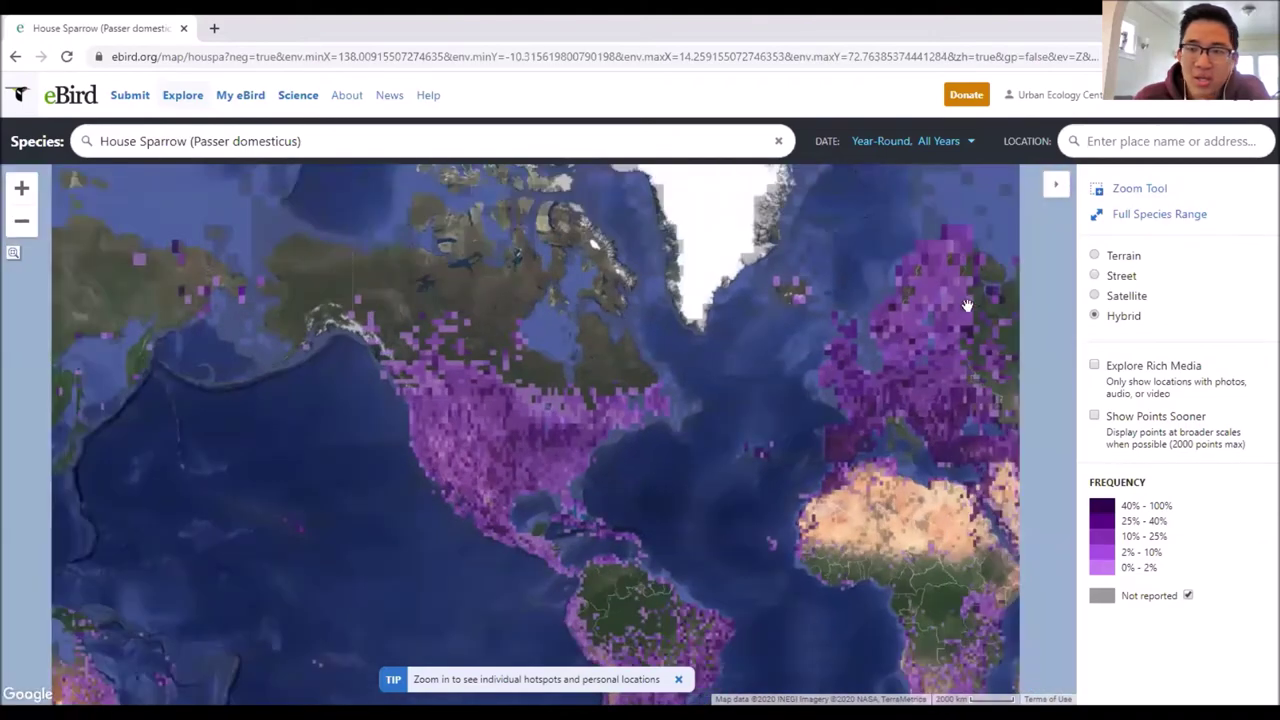
{"action": "left_click", "coordinate": [1136, 222]}
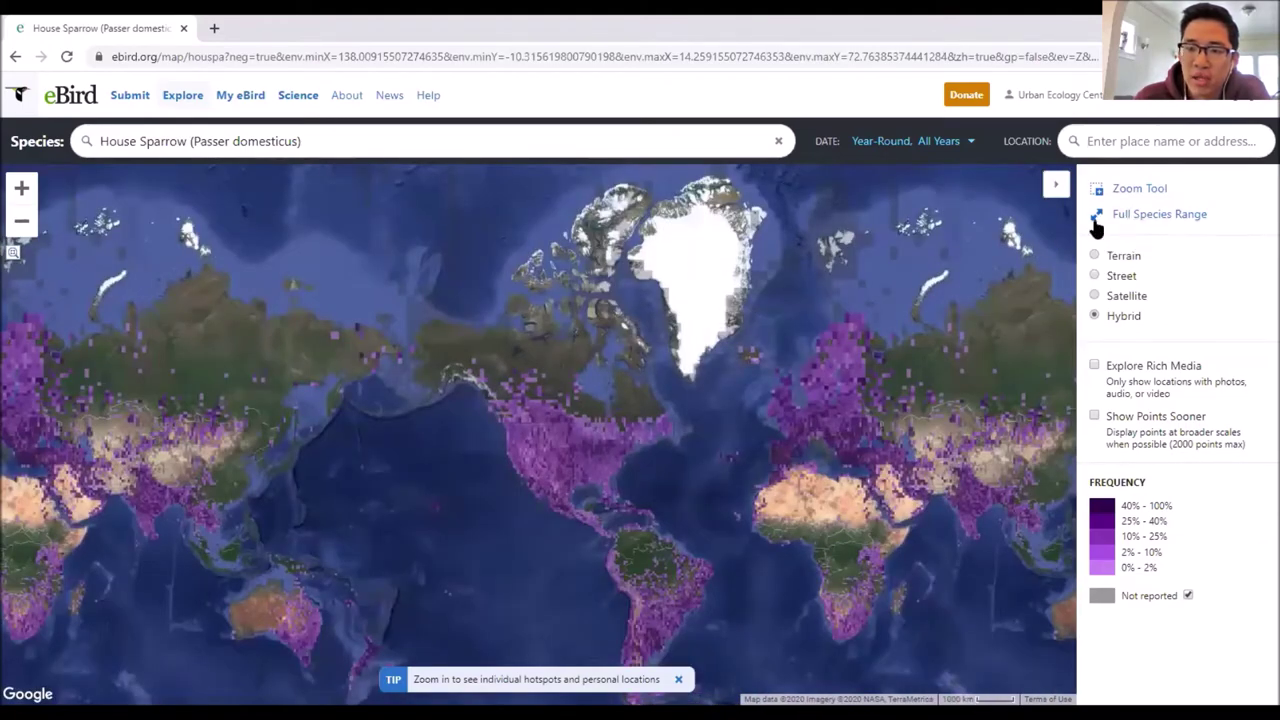
{"action": "left_click", "coordinate": [1121, 218]}
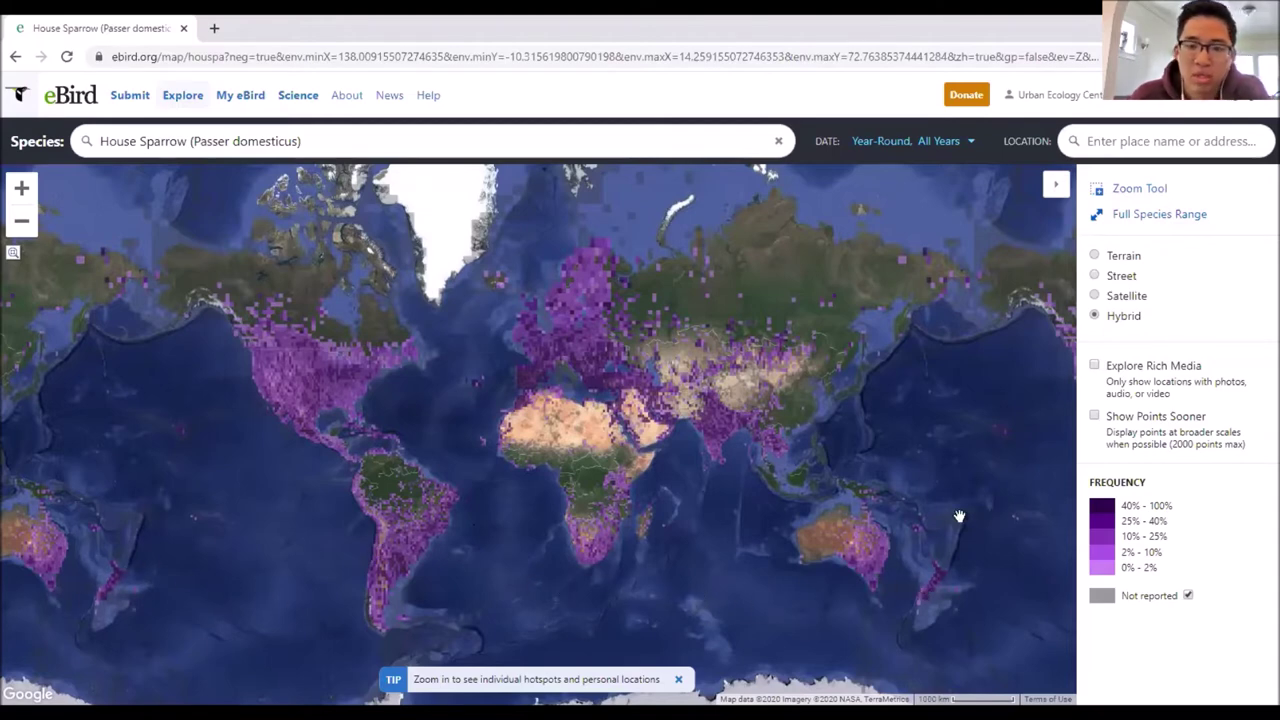
{"action": "left_click", "coordinate": [408, 146]}
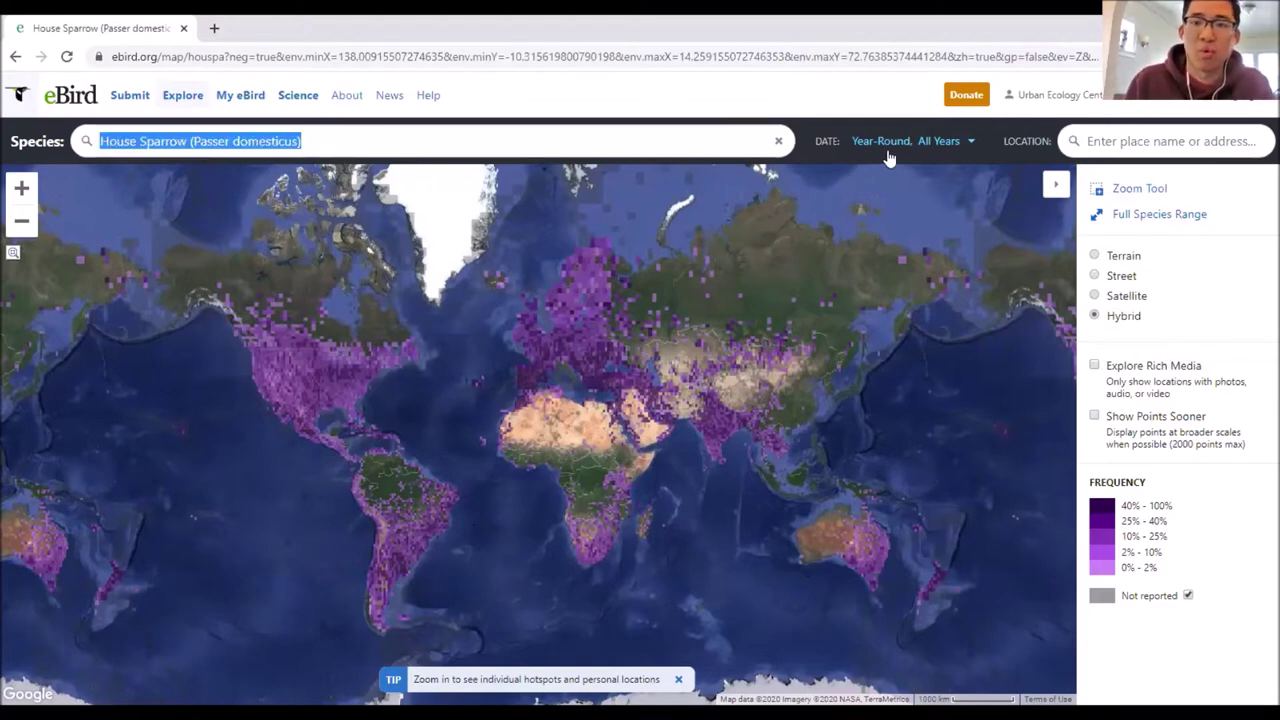
Step: Map American Robin and zoom around its range across Canada, the US and Mexico
{"action": "type", "text": "america"}
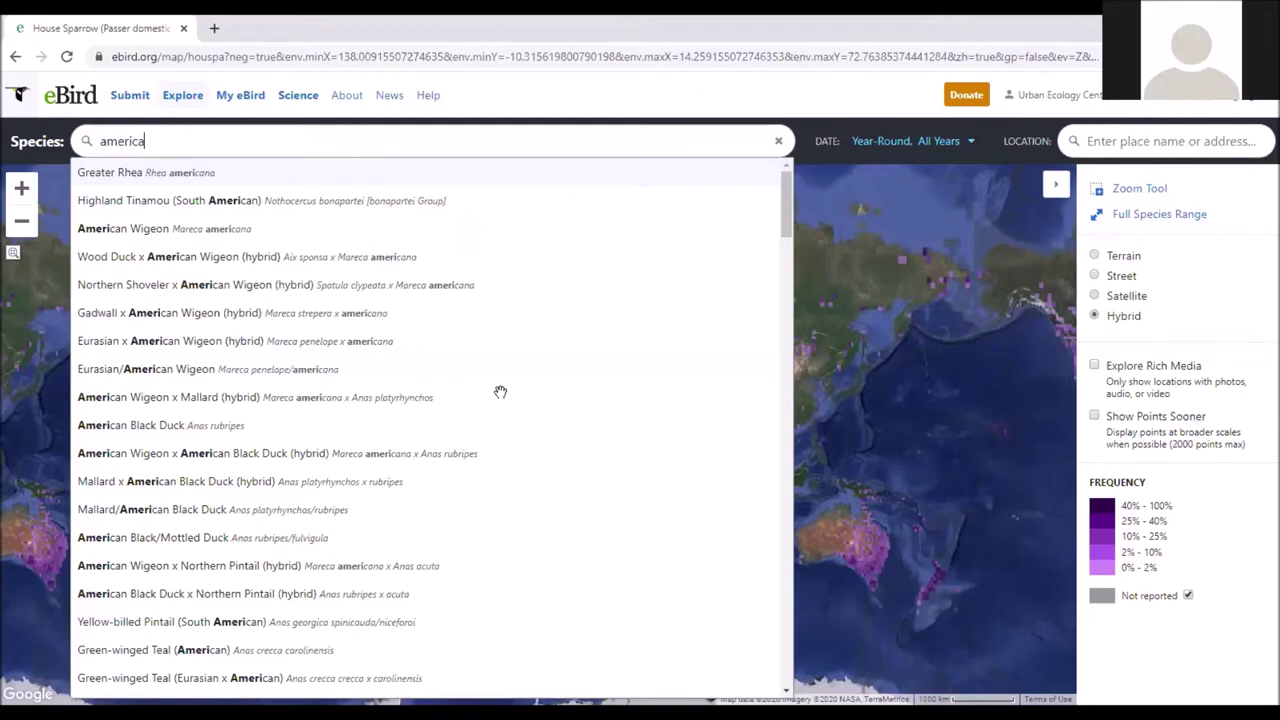
{"action": "type", "text": "n robin"}
{"action": "key", "text": "Return"}
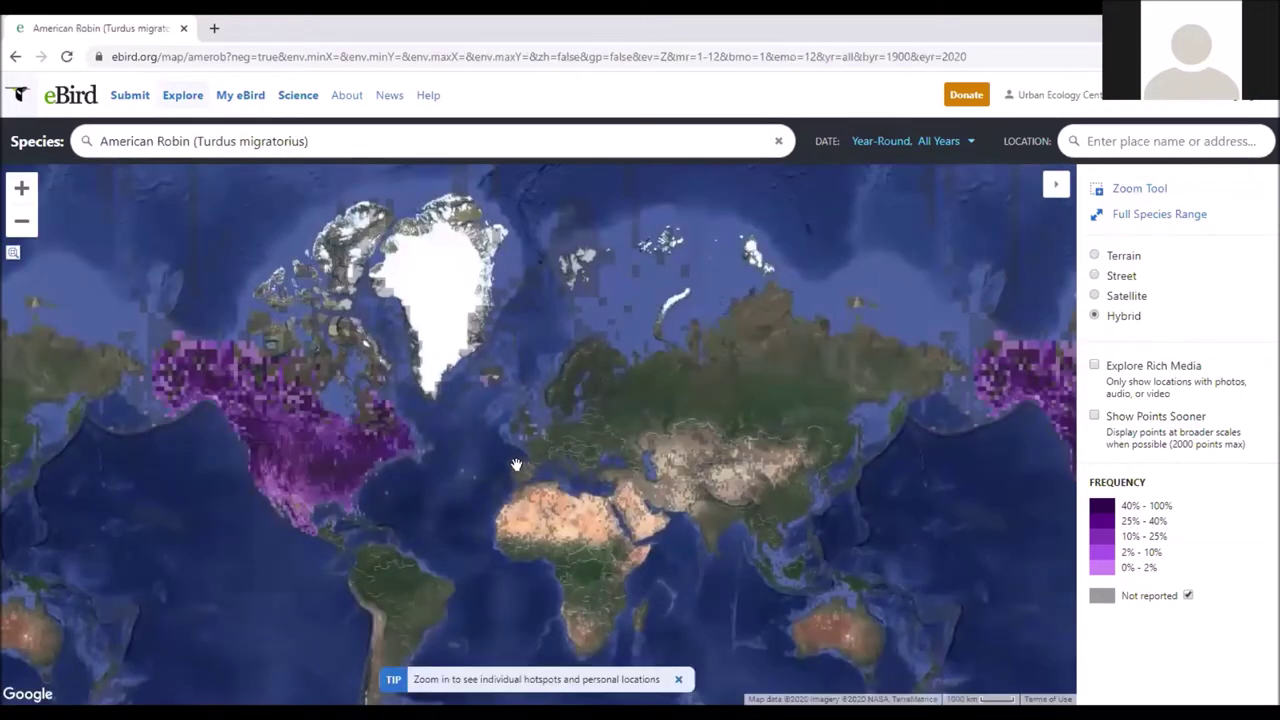
{"action": "left_click_drag", "start_coordinate": [449, 477], "coordinate": [665, 431]}
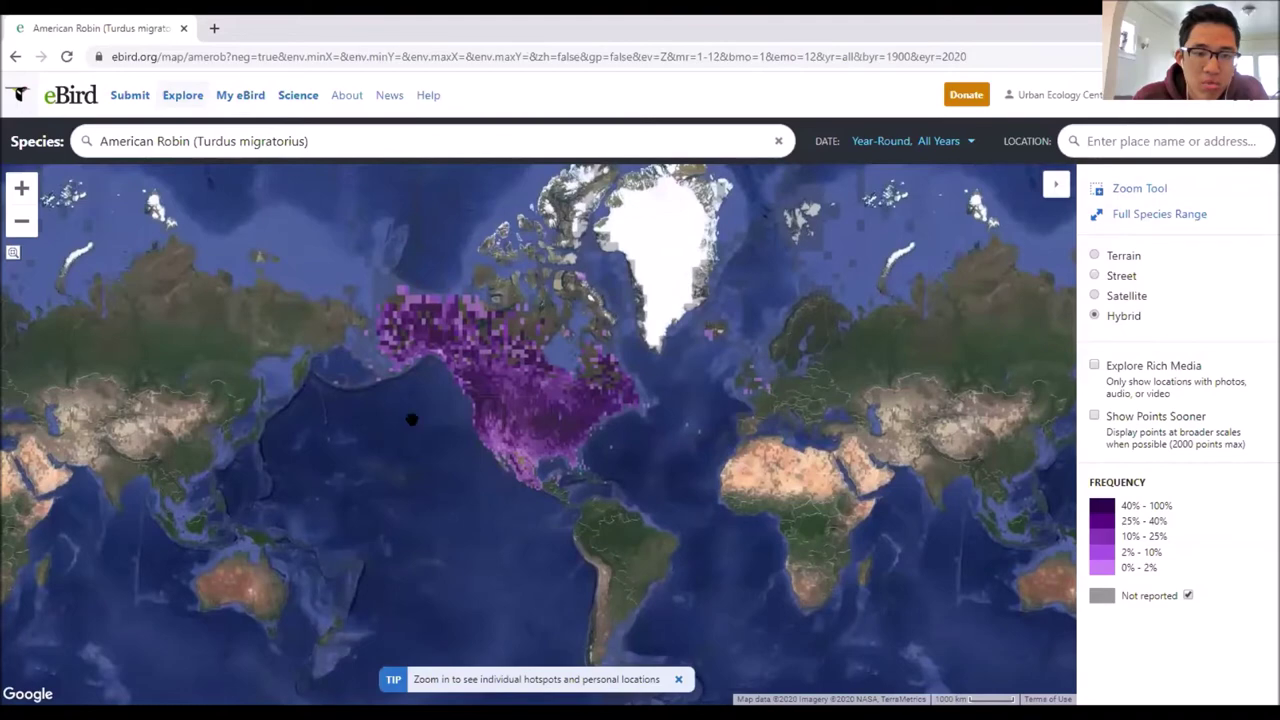
{"action": "scroll", "coordinate": [775, 455], "scroll_direction": "up", "scroll_amount": 3}
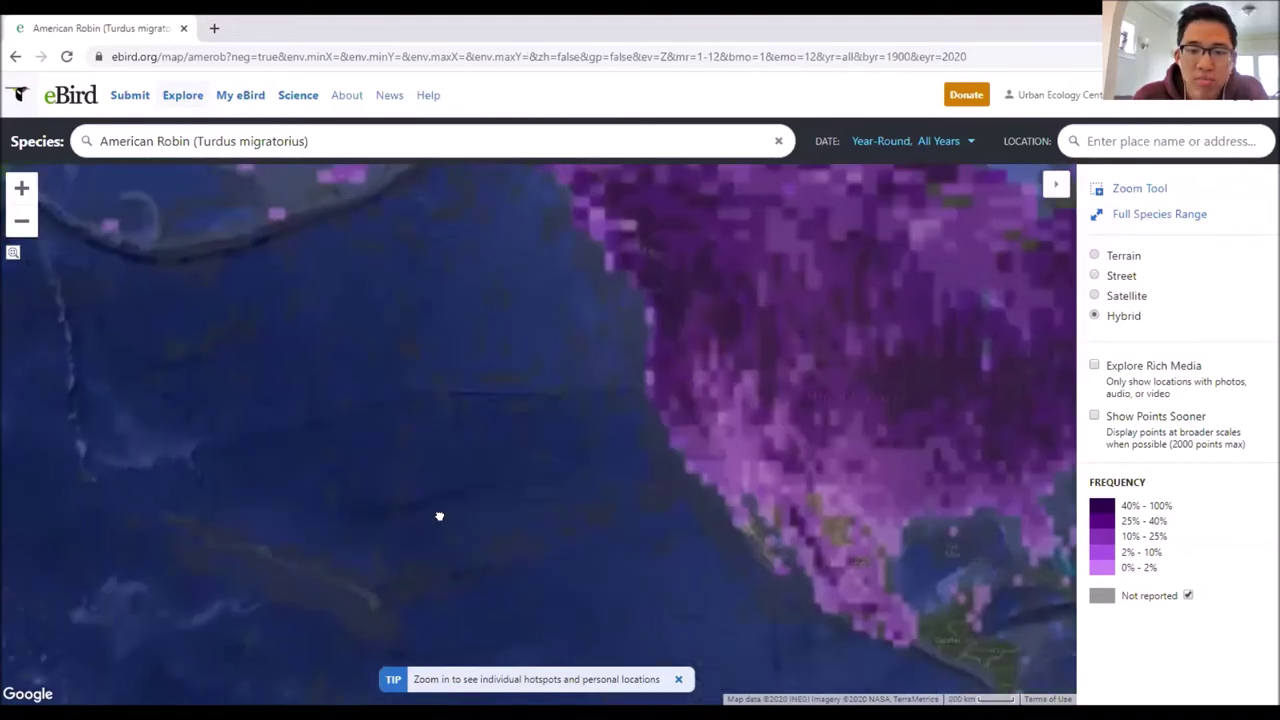
{"action": "scroll", "coordinate": [411, 527], "scroll_direction": "down", "scroll_amount": 3}
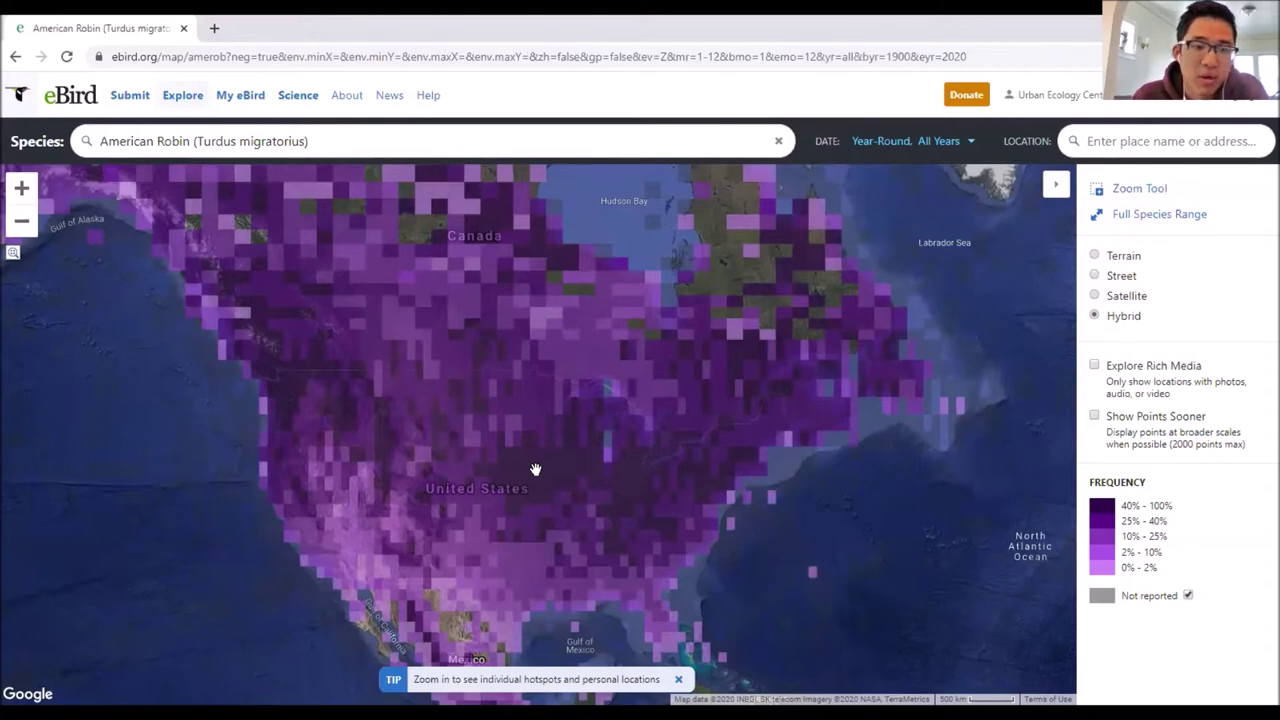
{"action": "left_click_drag", "start_coordinate": [595, 475], "coordinate": [604, 439]}
{"action": "scroll", "coordinate": [605, 482], "scroll_direction": "down", "scroll_amount": 2}
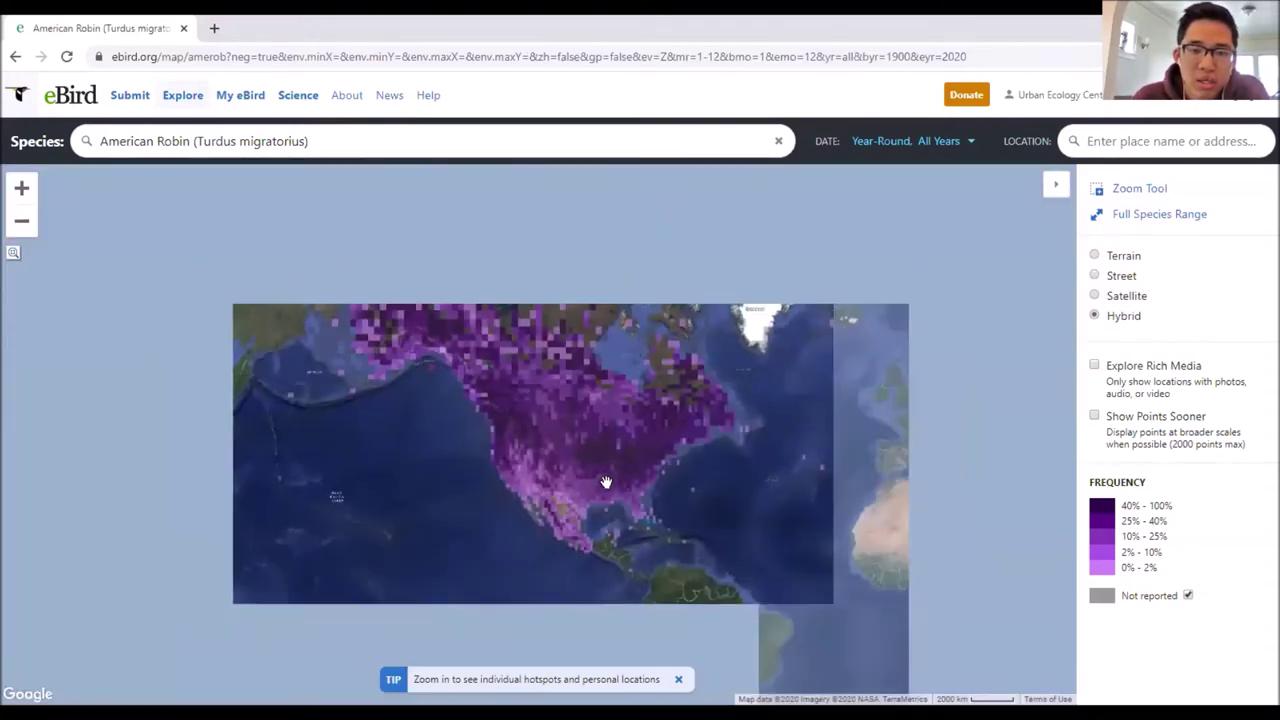
{"action": "scroll", "coordinate": [605, 480], "scroll_direction": "up", "scroll_amount": 1}
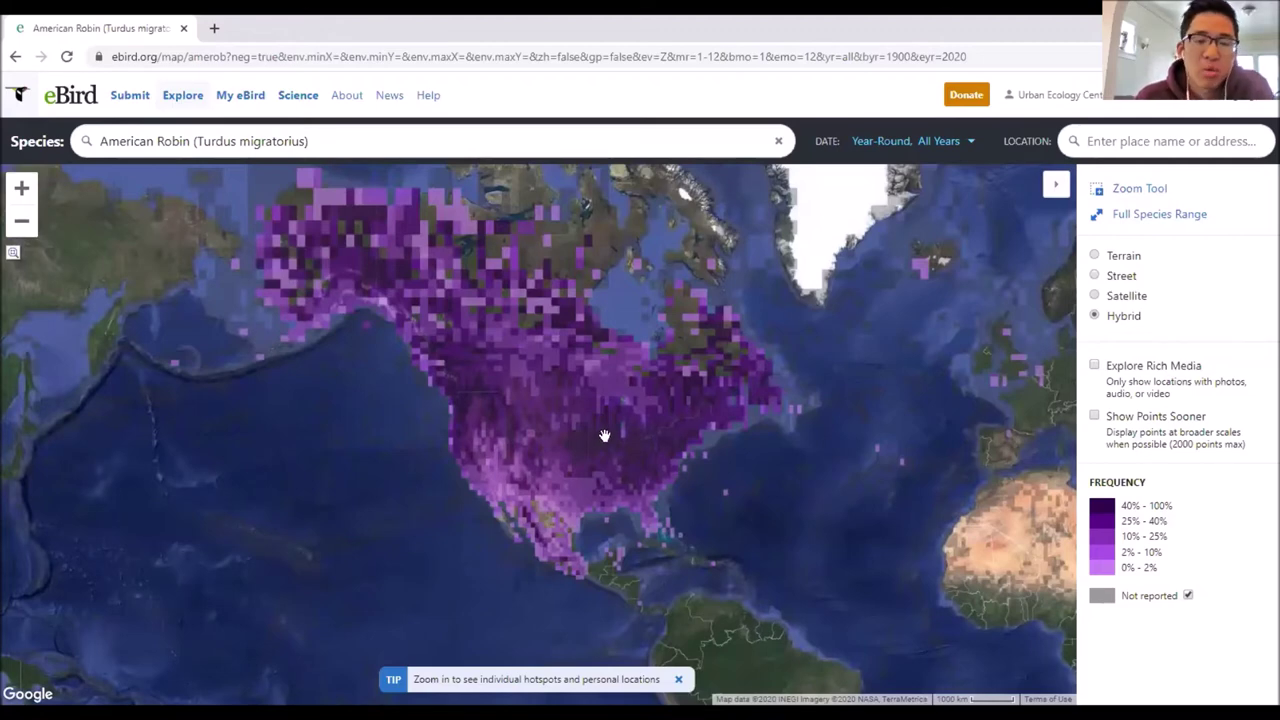
{"action": "left_click", "coordinate": [330, 141]}
Step: Remap Yellow Warbler via 'yellow war', zoom in, and show the Date range options
{"action": "type", "text": "y"}
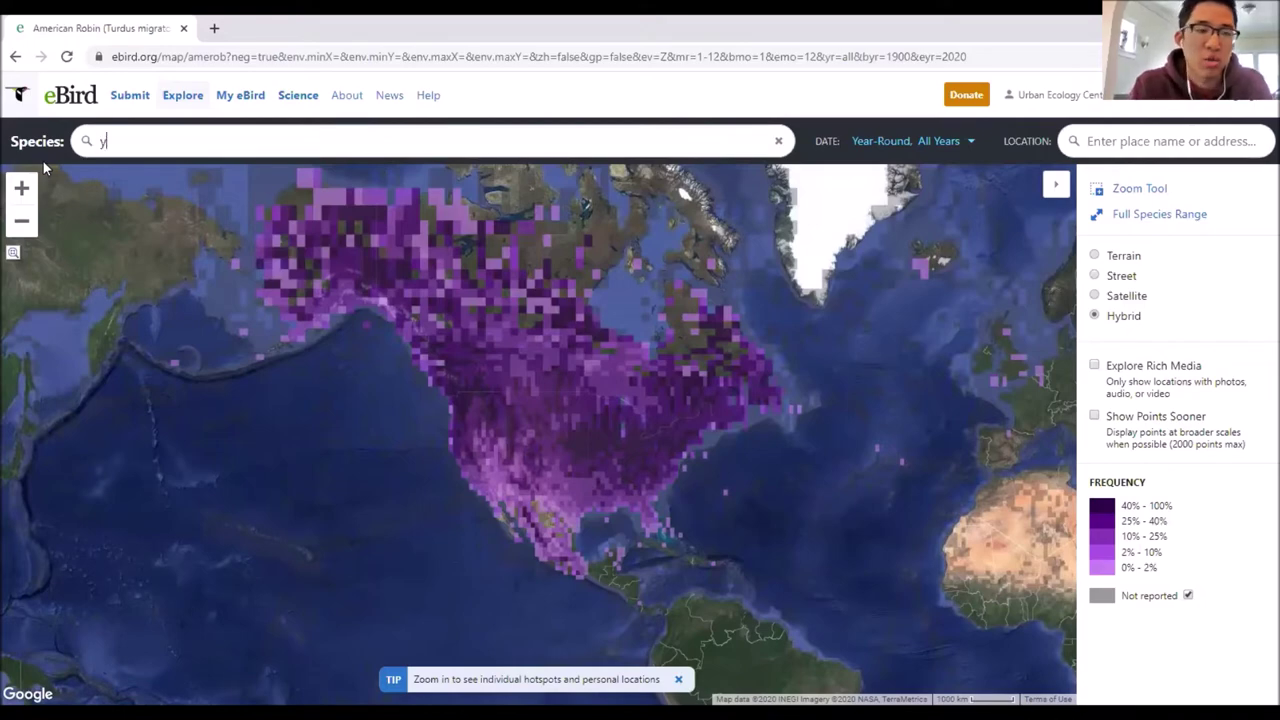
{"action": "type", "text": "ellow war"}
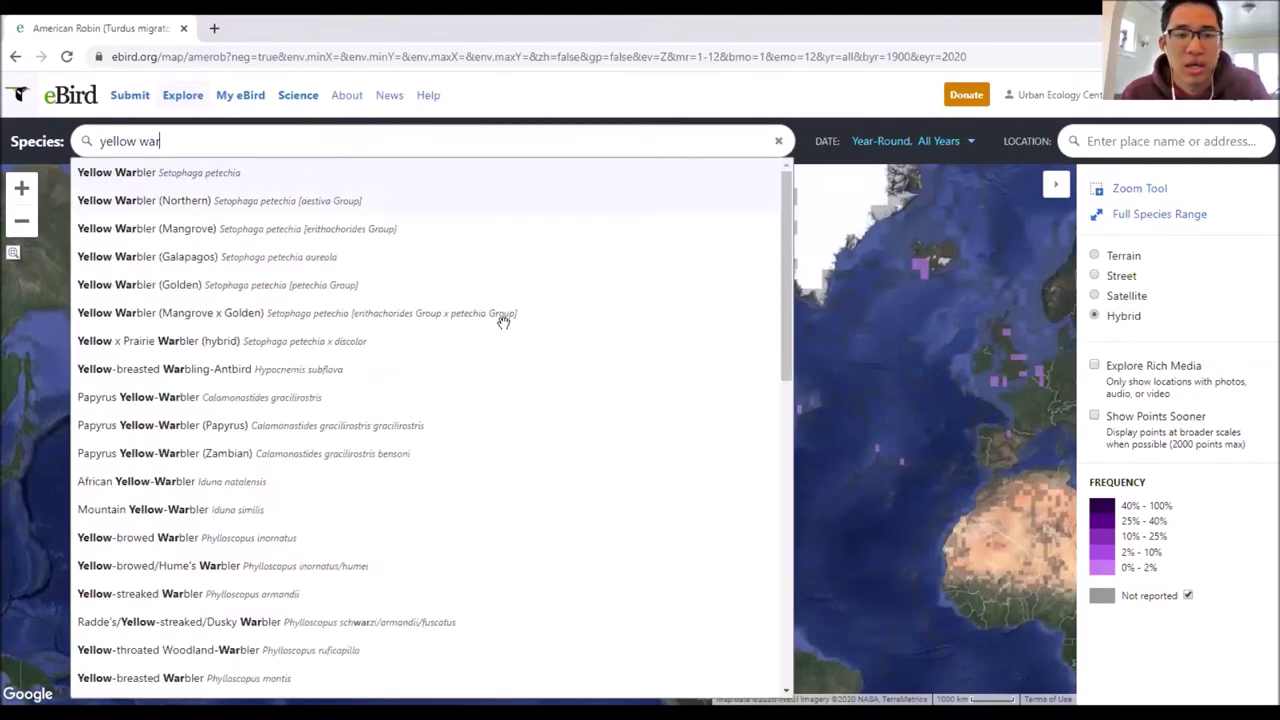
{"action": "key", "text": "Return"}
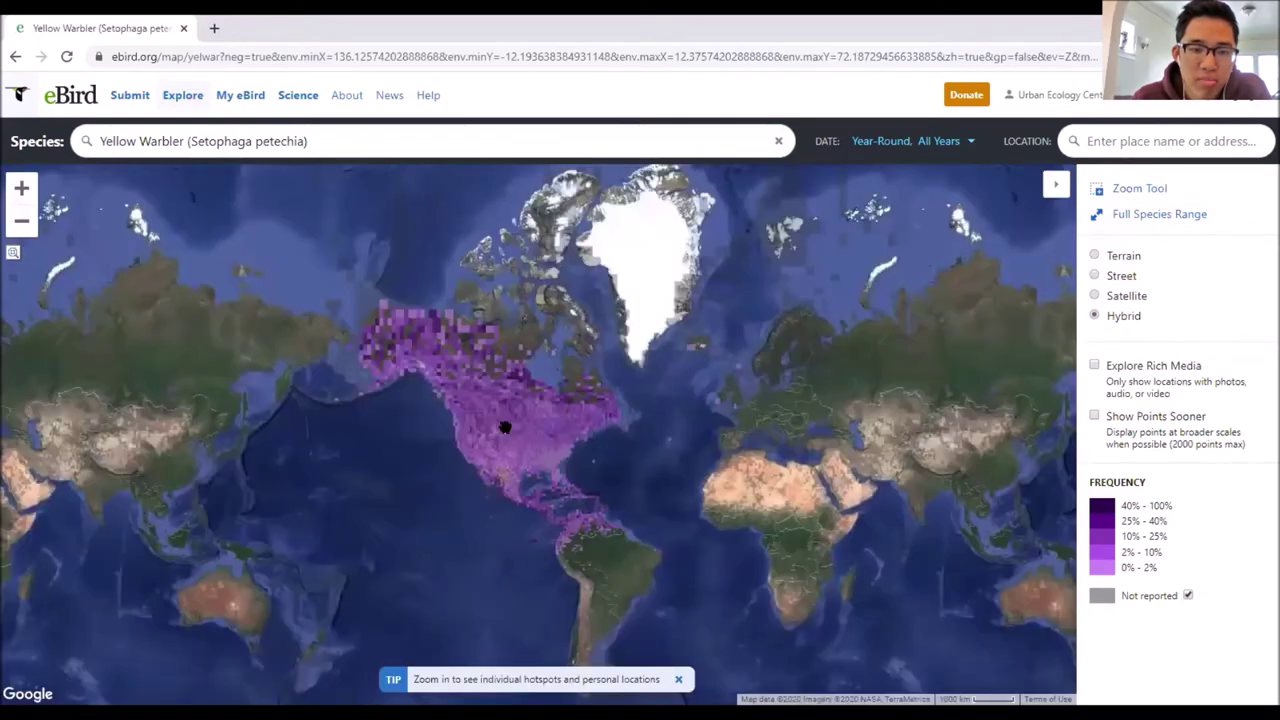
{"action": "scroll", "coordinate": [510, 437], "scroll_direction": "up", "scroll_amount": 1}
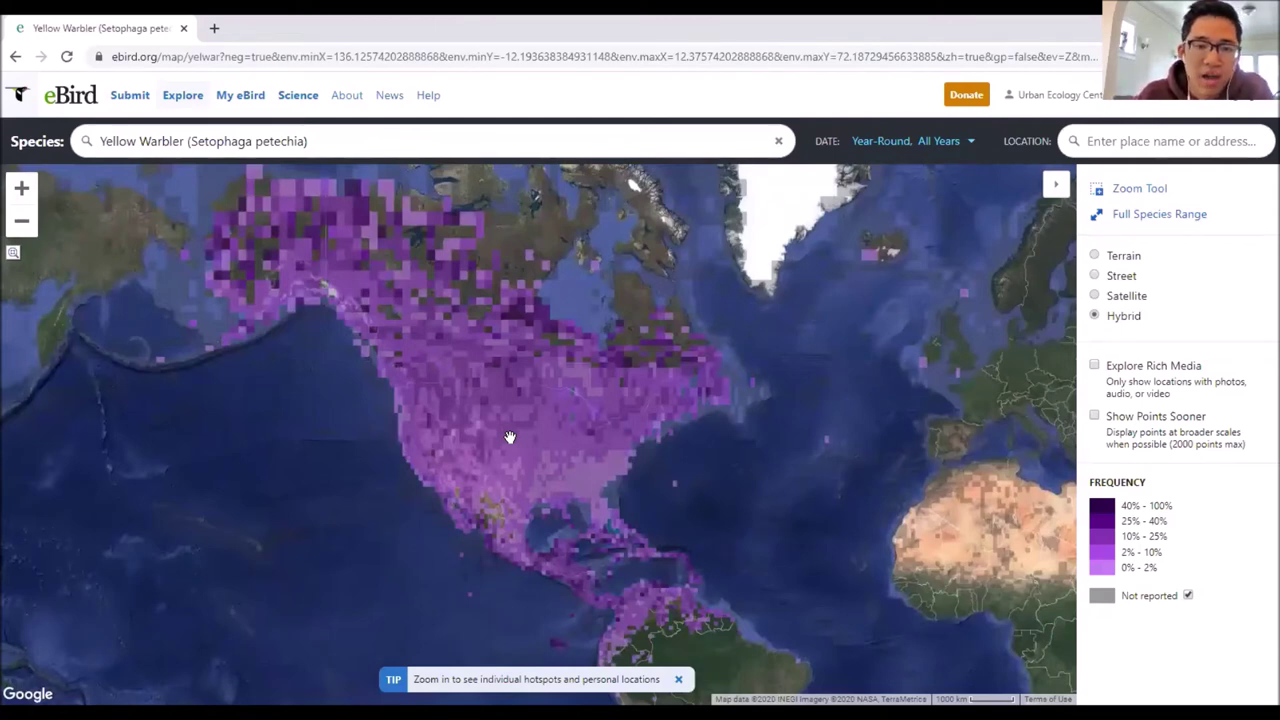
{"action": "left_click", "coordinate": [908, 147]}
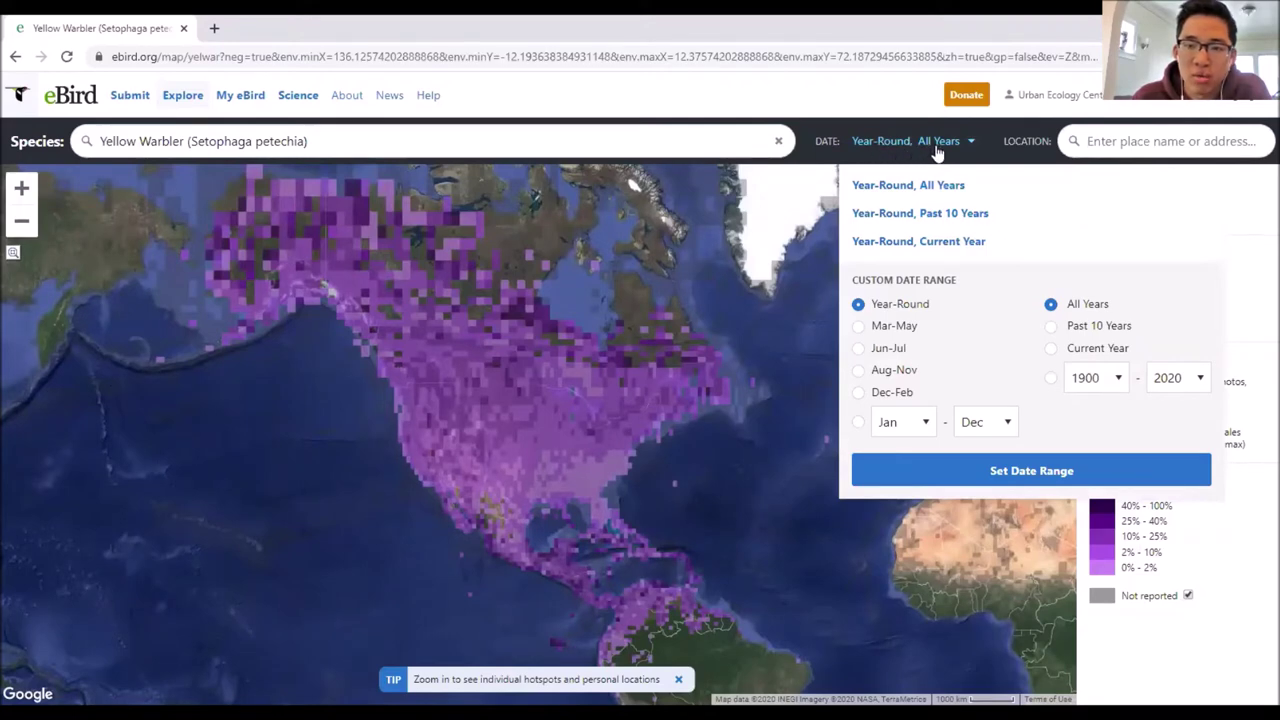
Step: Choose Current Year with a Jan–Dec month span in the date panel
{"action": "left_click", "coordinate": [1052, 349]}
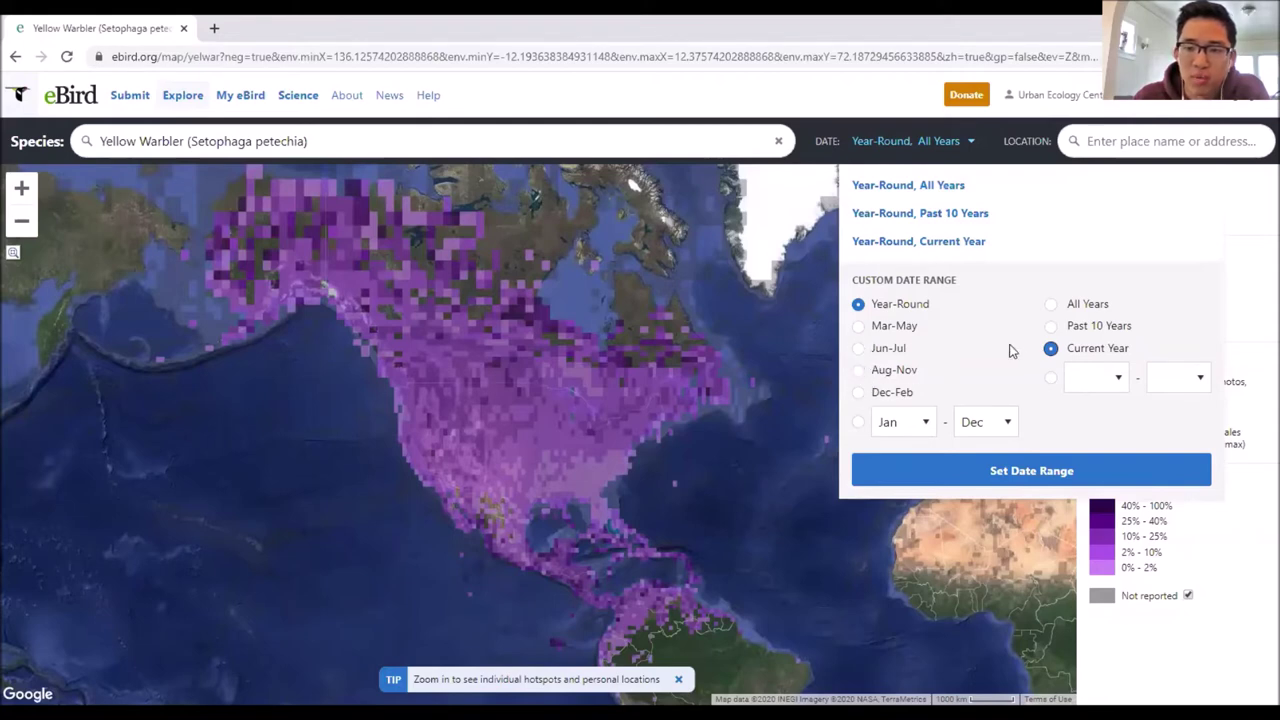
{"action": "left_click", "coordinate": [908, 424]}
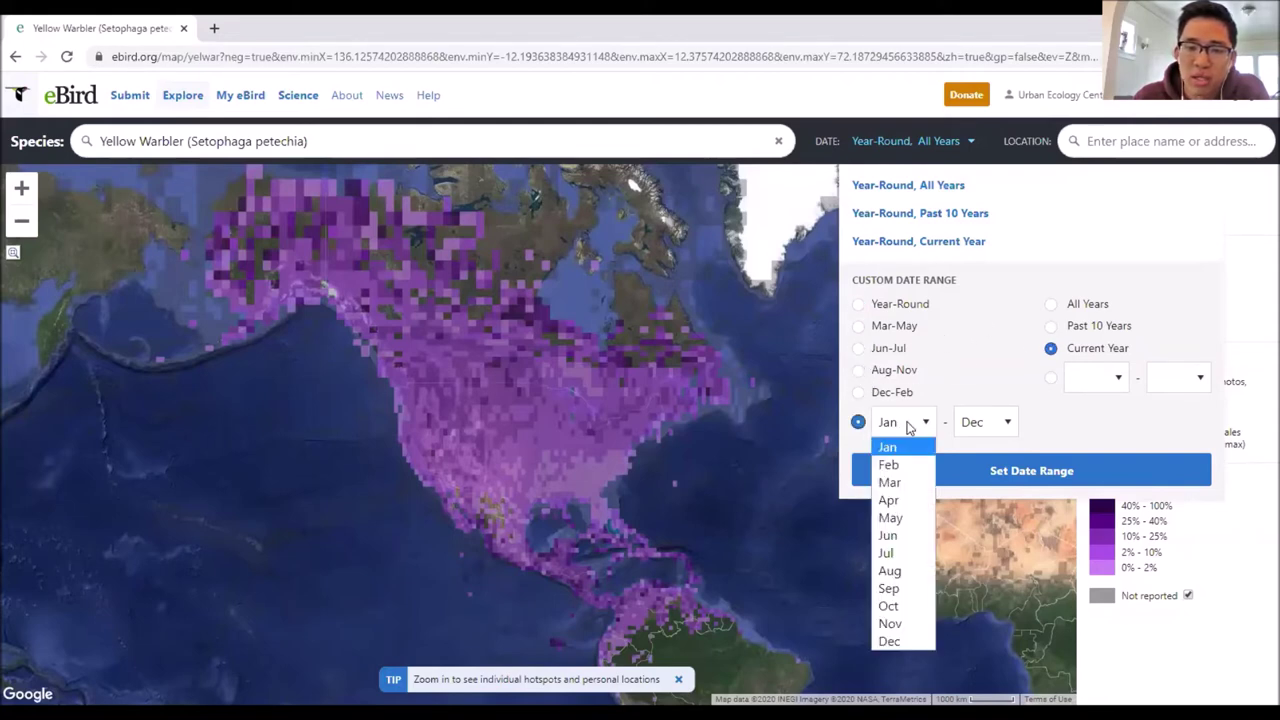
{"action": "left_click", "coordinate": [907, 428]}
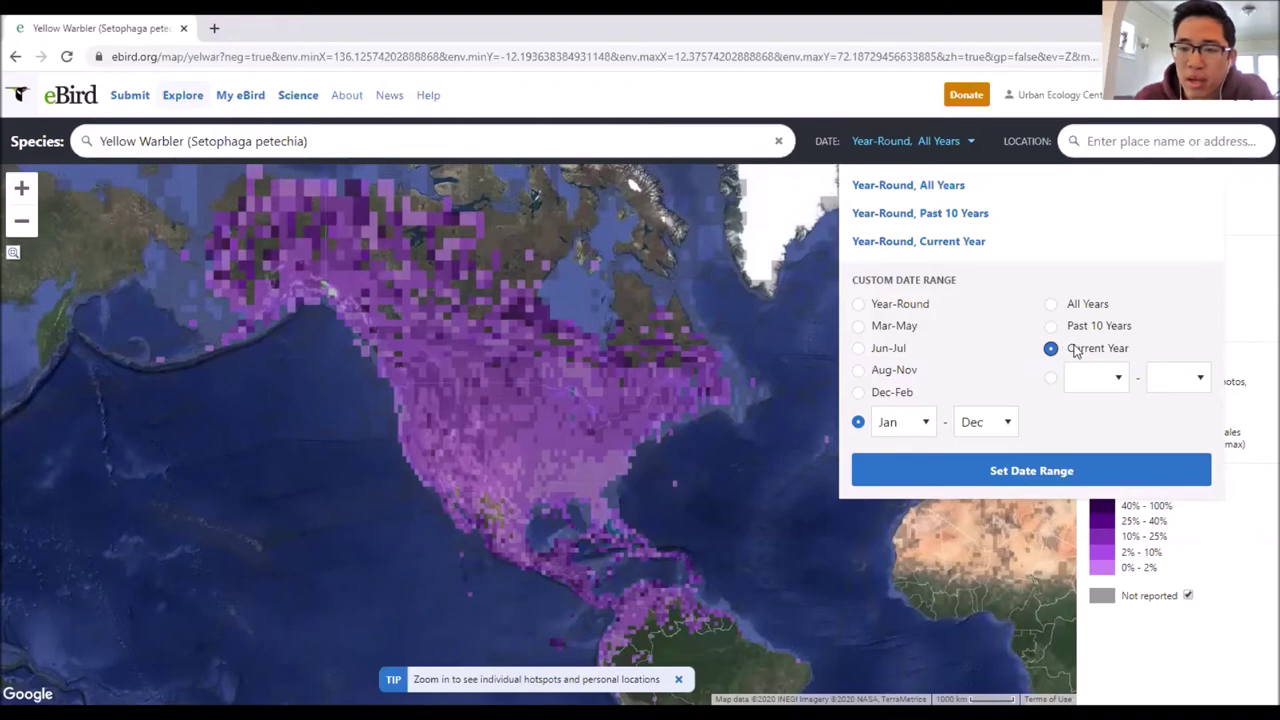
Step: Apply the Year-Round, Current Year dates so only 2020 Yellow Warbler sightings show
{"action": "left_click", "coordinate": [1045, 474]}
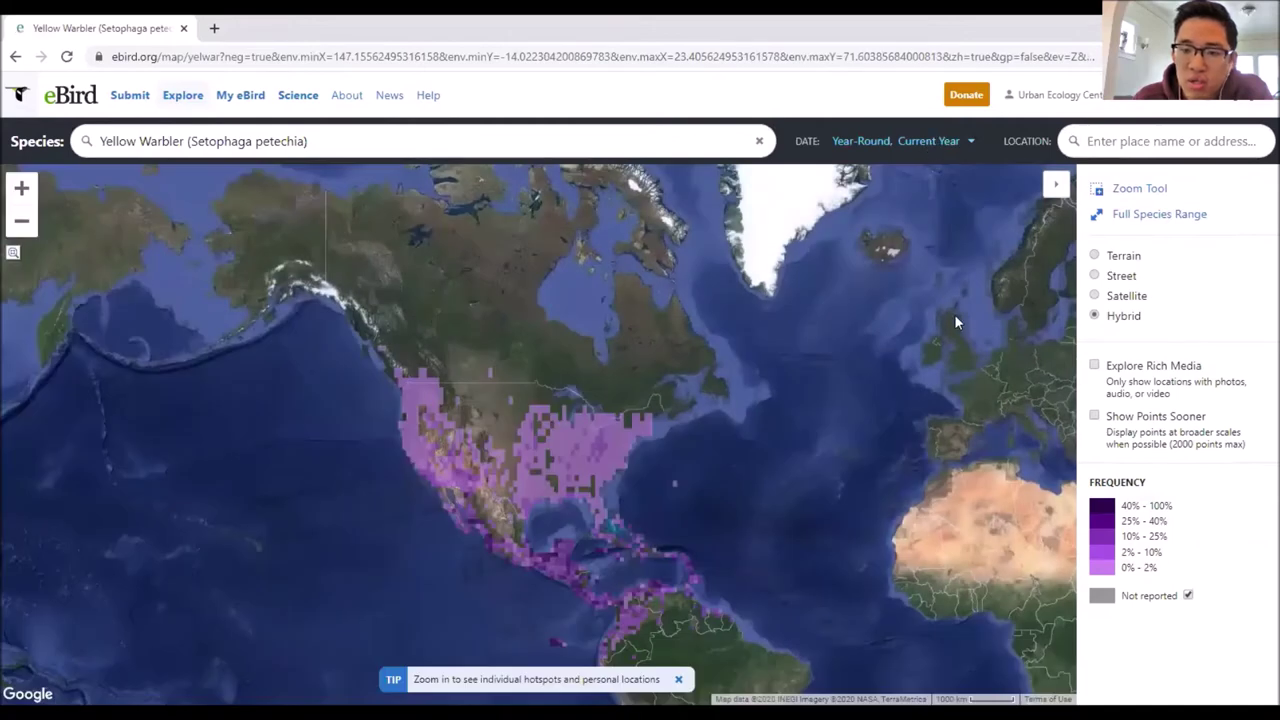
{"action": "left_click", "coordinate": [900, 141]}
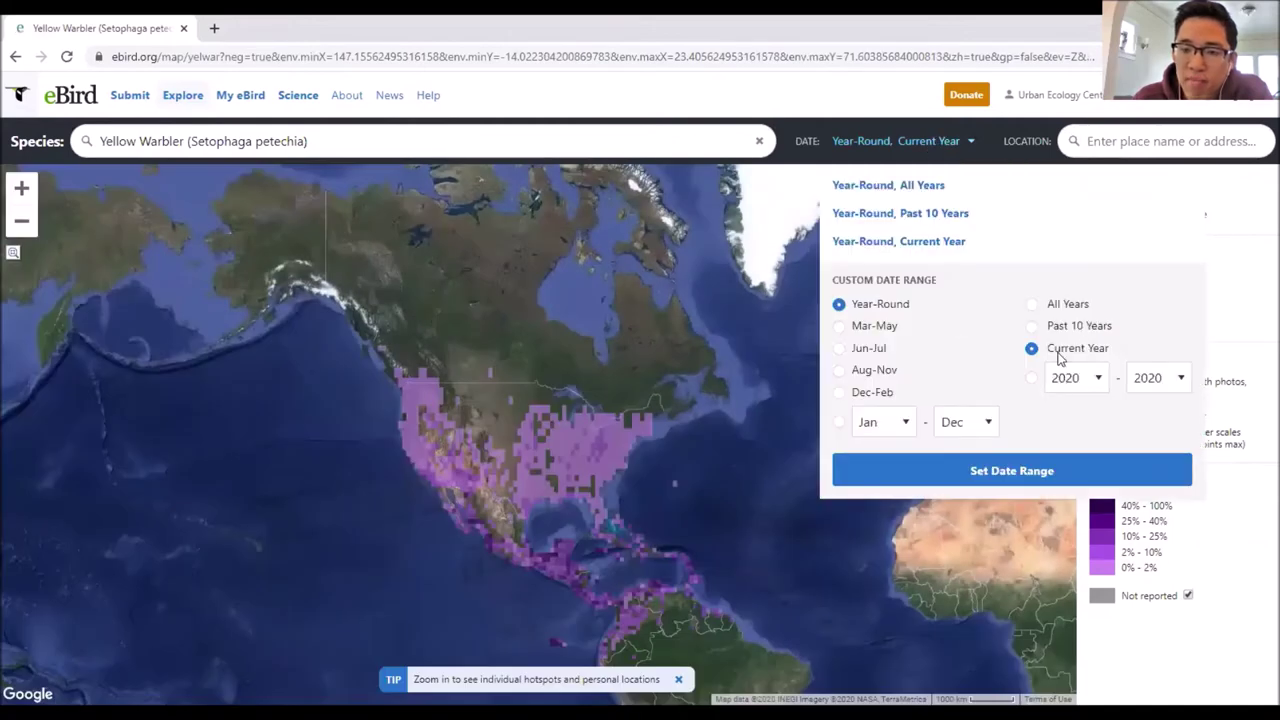
{"action": "left_click", "coordinate": [639, 448]}
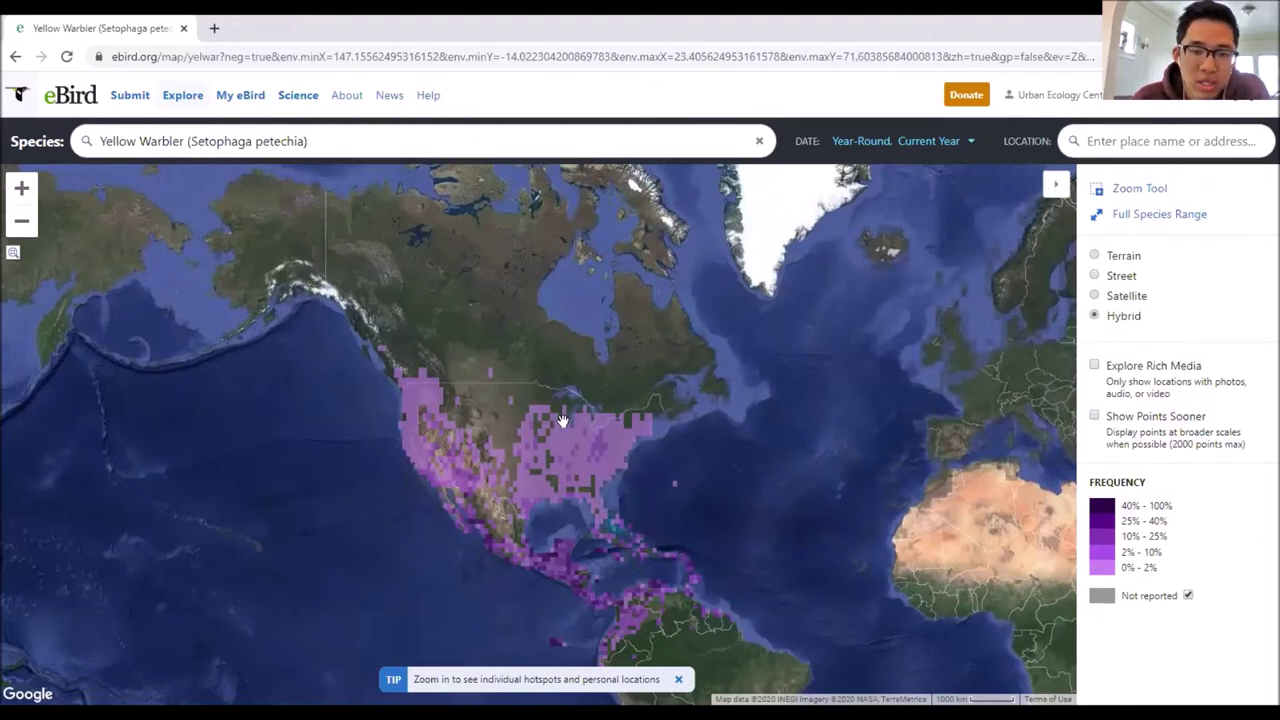
{"action": "scroll", "coordinate": [563, 427], "scroll_direction": "up", "scroll_amount": 1}
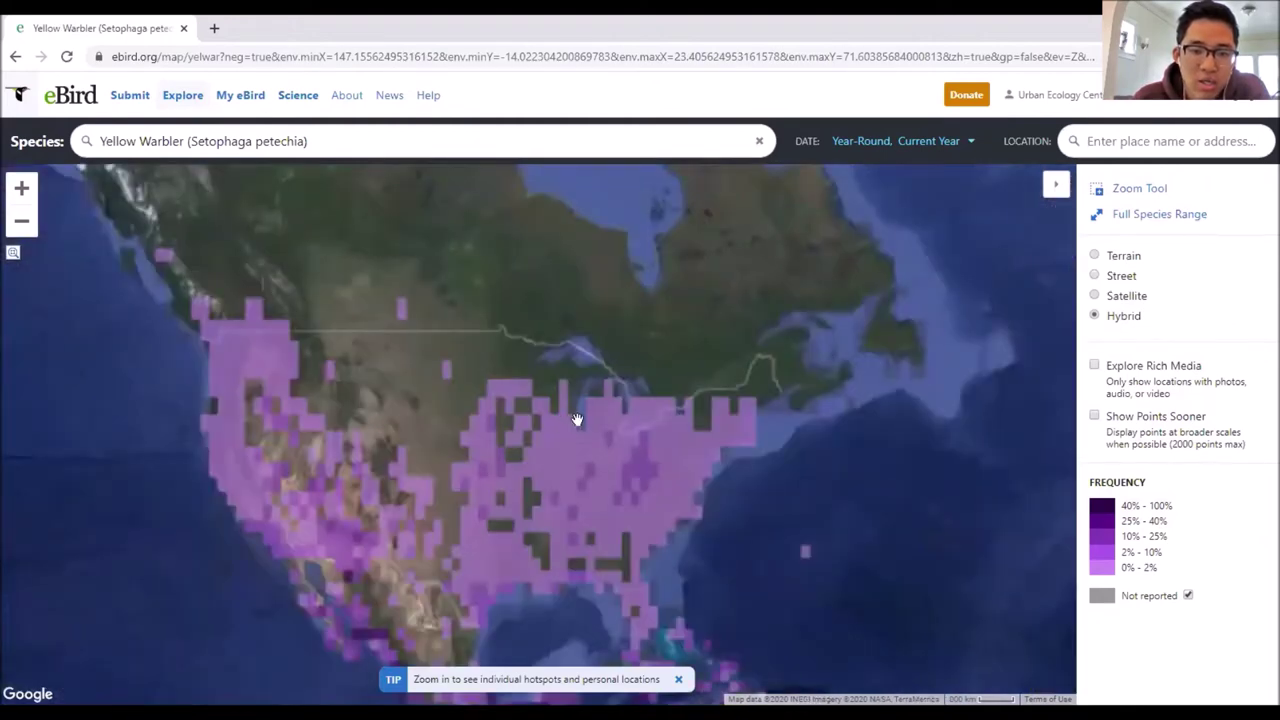
Step: Zoom into Milwaukee to reveal individual sighting points along the Lake Michigan shore
{"action": "scroll", "coordinate": [577, 422], "scroll_direction": "up", "scroll_amount": 2}
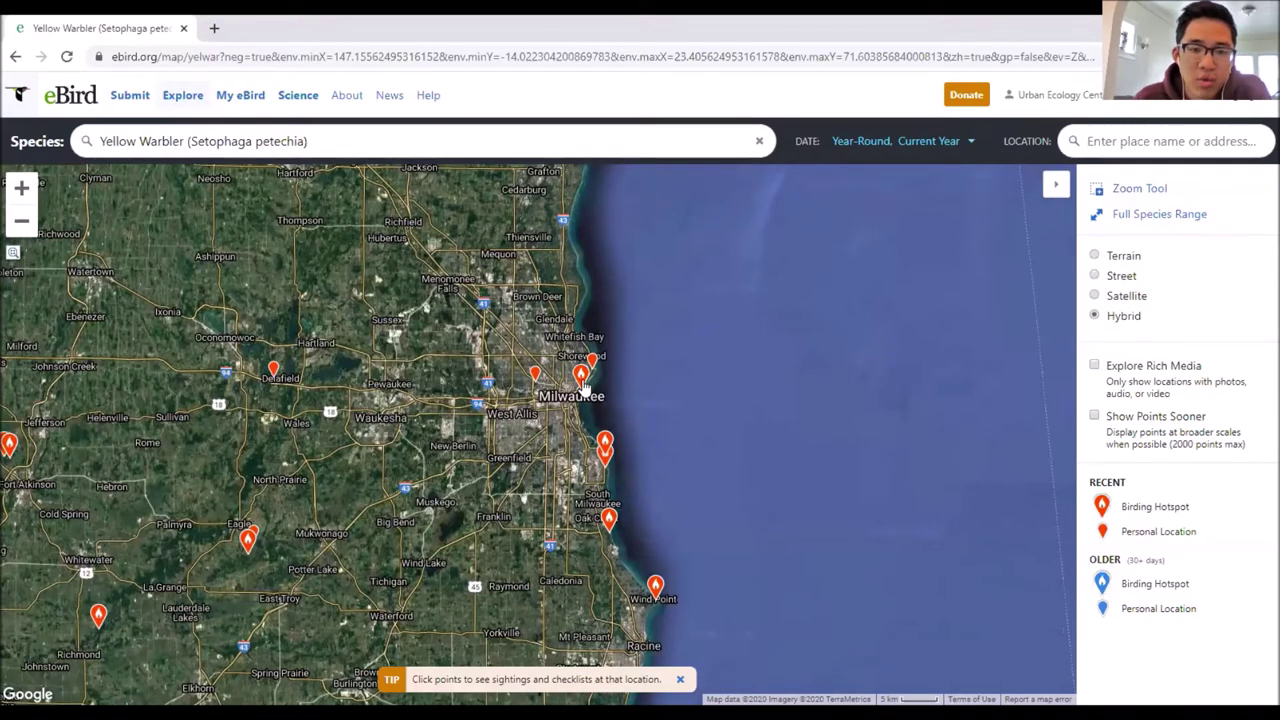
Step: Check Yellow Warbler sightings south of Milwaukee and at Delafield, then apply All Years
{"action": "left_click", "coordinate": [608, 450]}
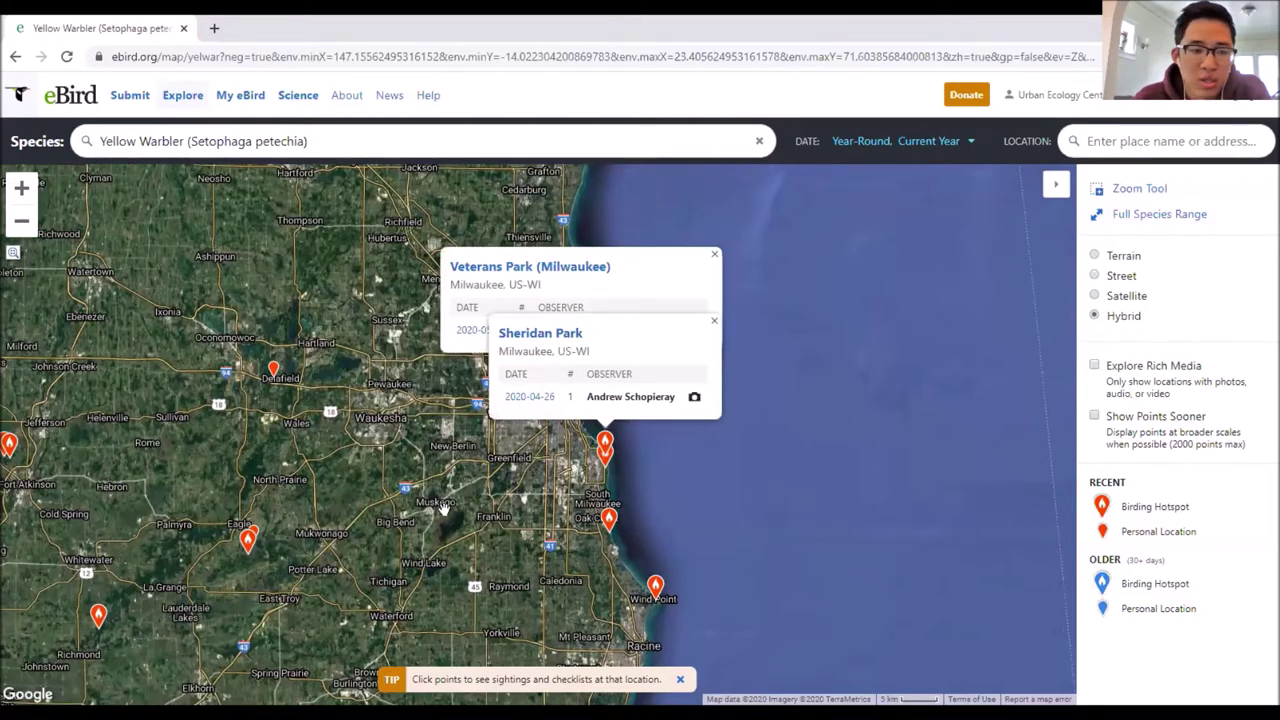
{"action": "left_click", "coordinate": [274, 371]}
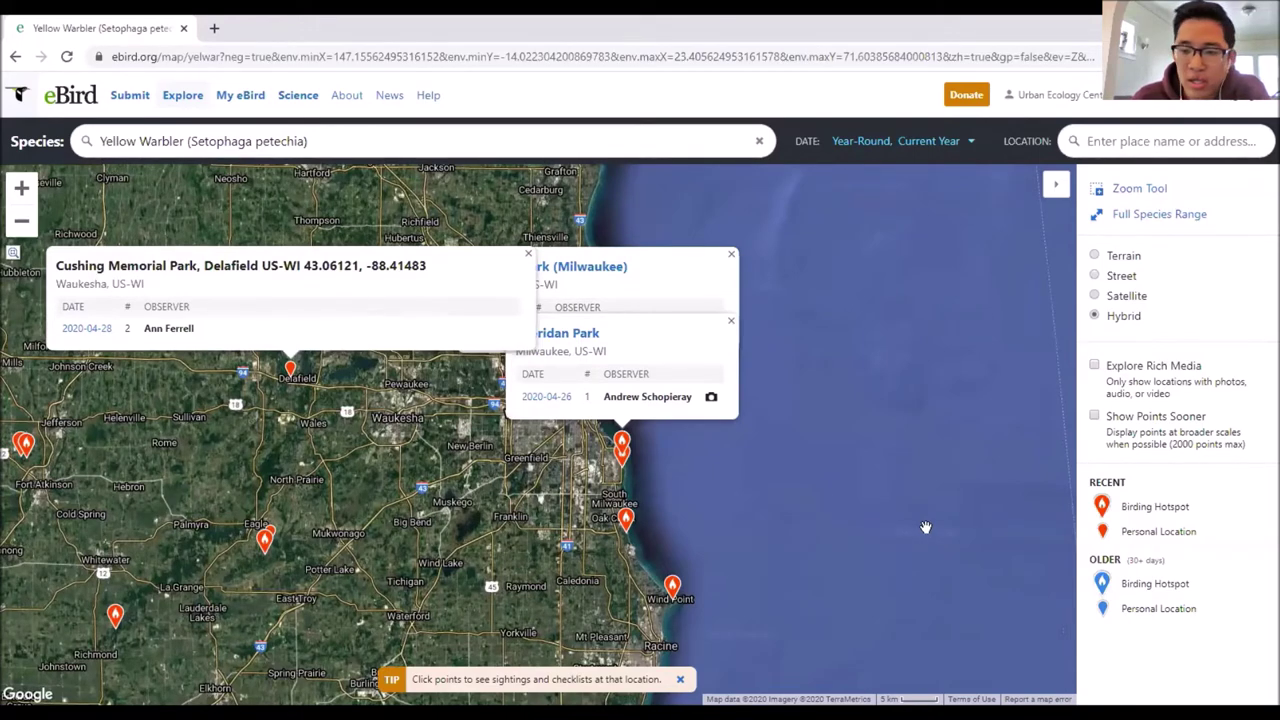
{"action": "left_click", "coordinate": [510, 495]}
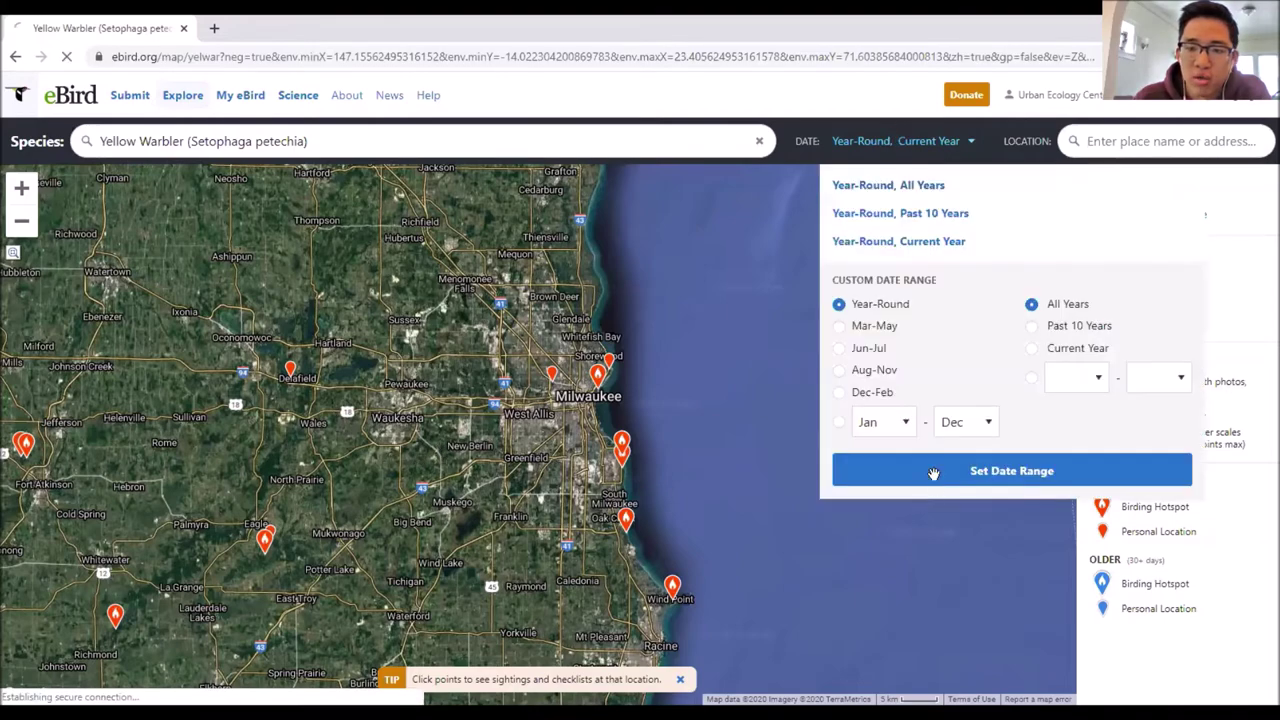
{"action": "left_click", "coordinate": [932, 471]}
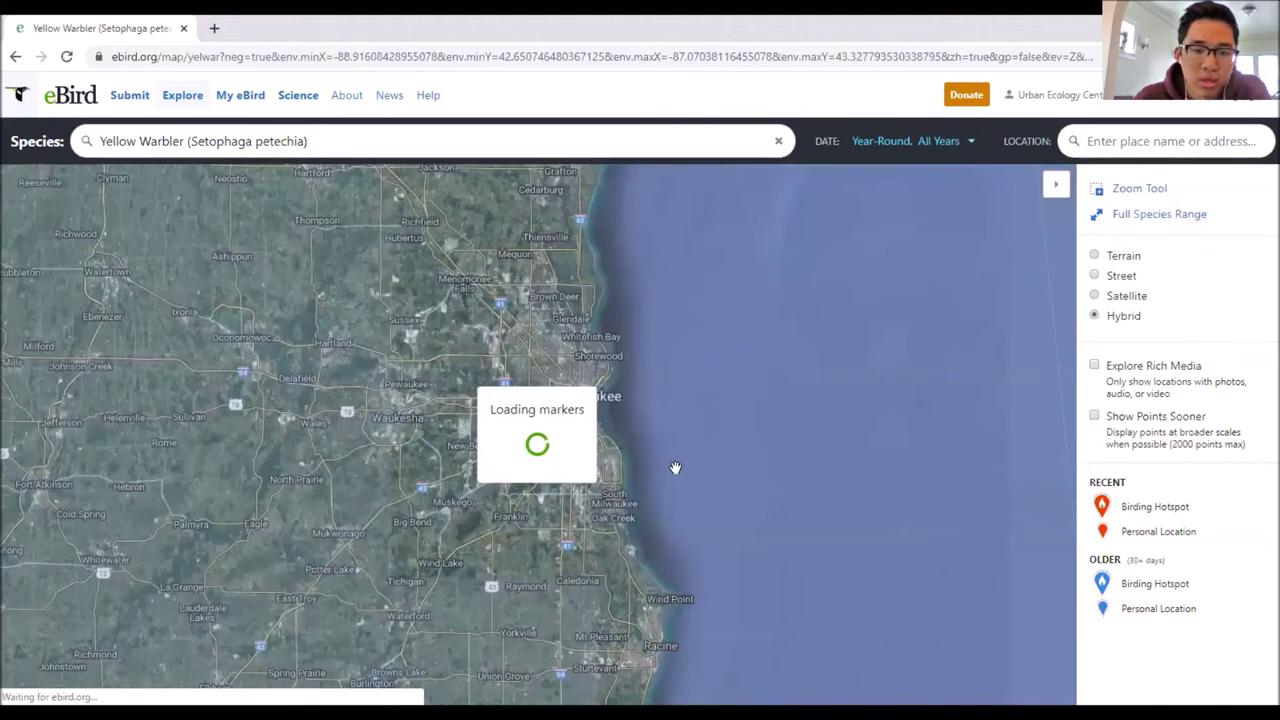
Step: Review all-years Yellow Warbler sightings at Minooka County Park and Trenton township
{"action": "left_click", "coordinate": [427, 437]}
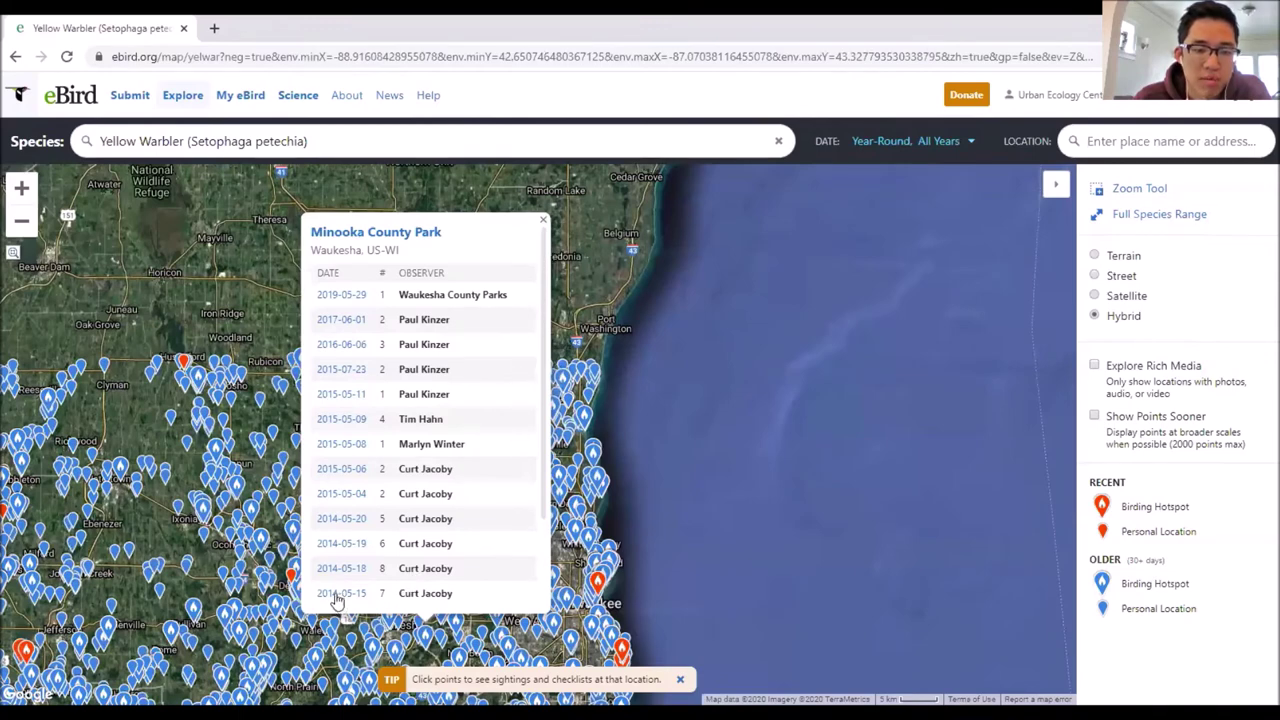
{"action": "key", "text": "Escape"}
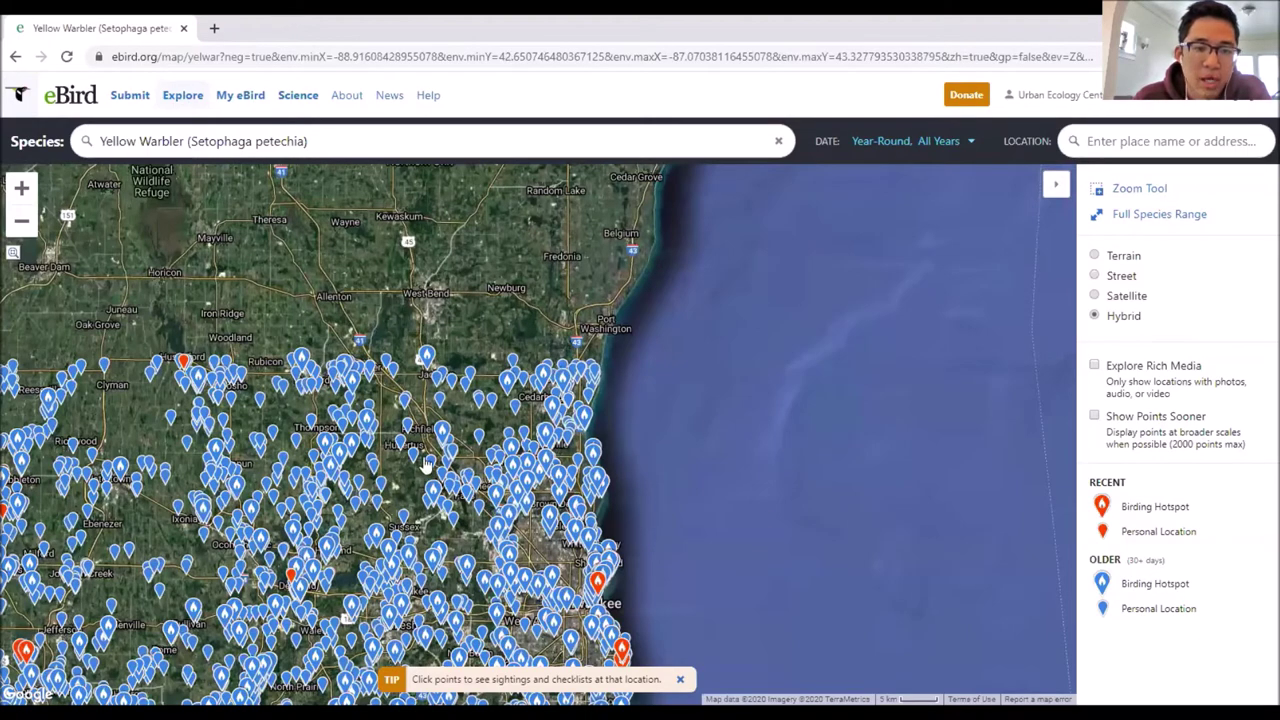
{"action": "left_click_drag", "start_coordinate": [425, 465], "coordinate": [457, 309]}
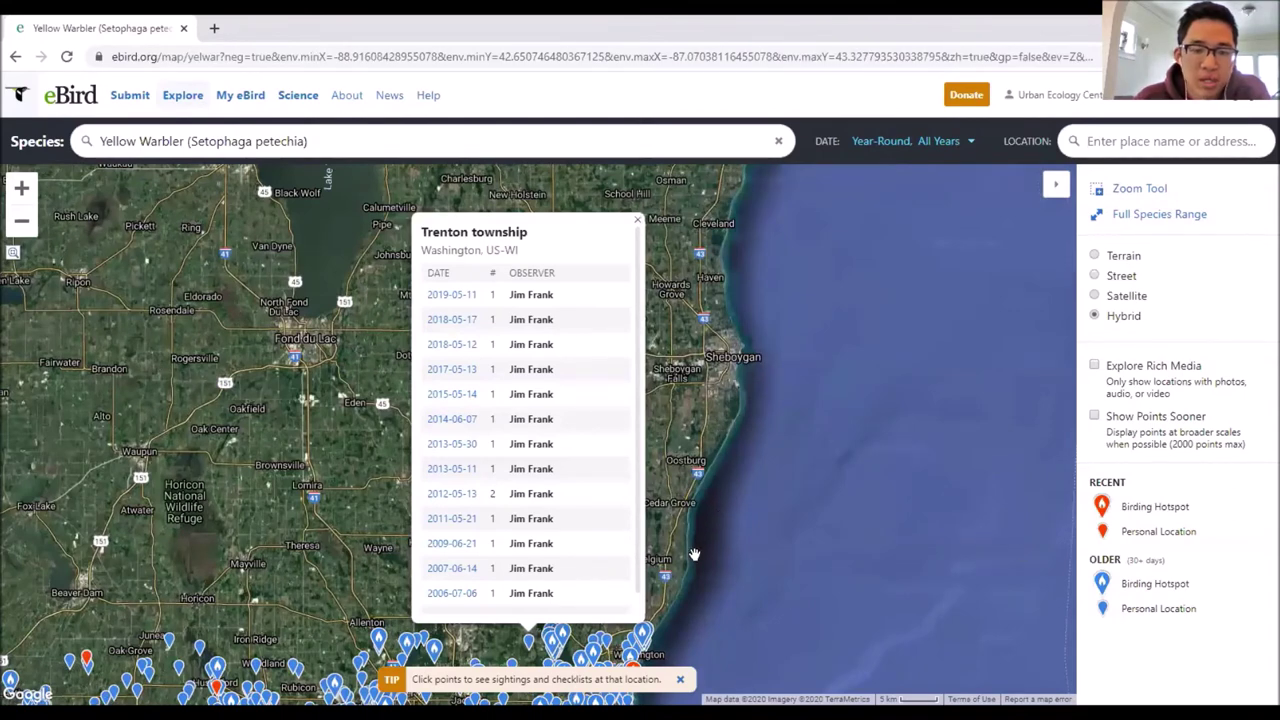
{"action": "left_click", "coordinate": [753, 456]}
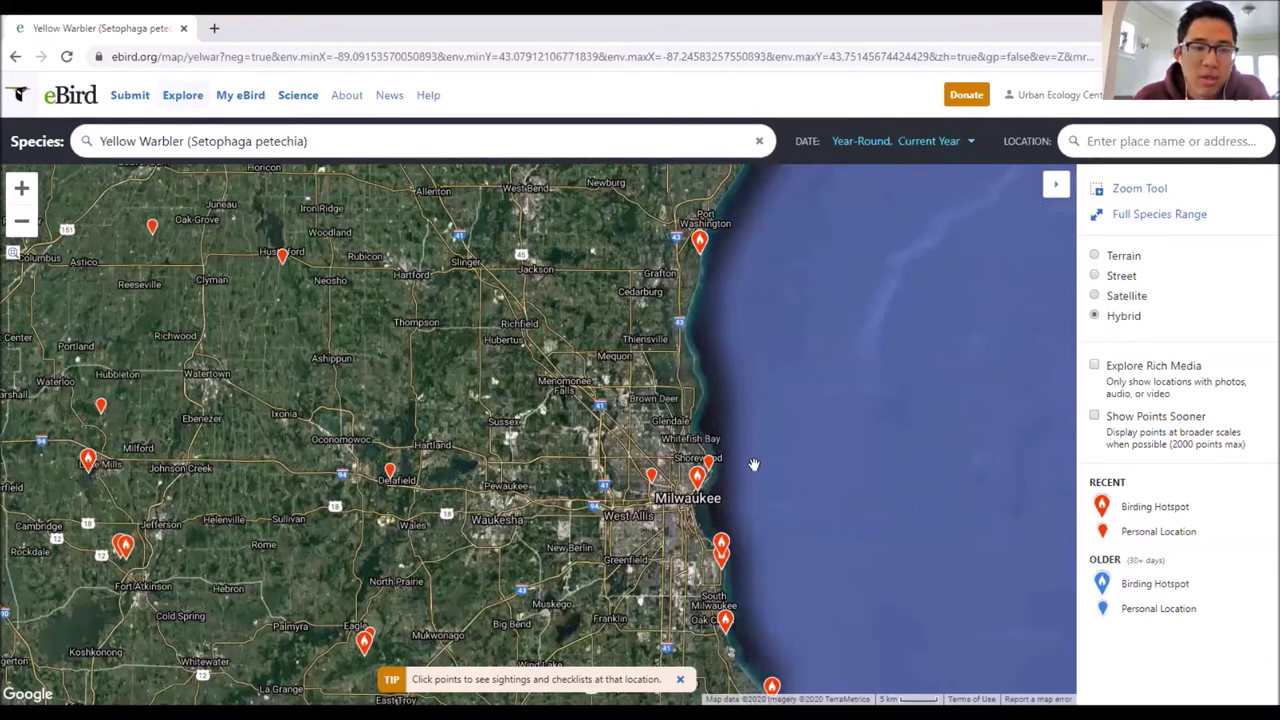
Step: Check Wind Point, Bender Park and Sheridan Park sightings, then open Veterans Park's details
{"action": "left_click_drag", "start_coordinate": [758, 505], "coordinate": [704, 409]}
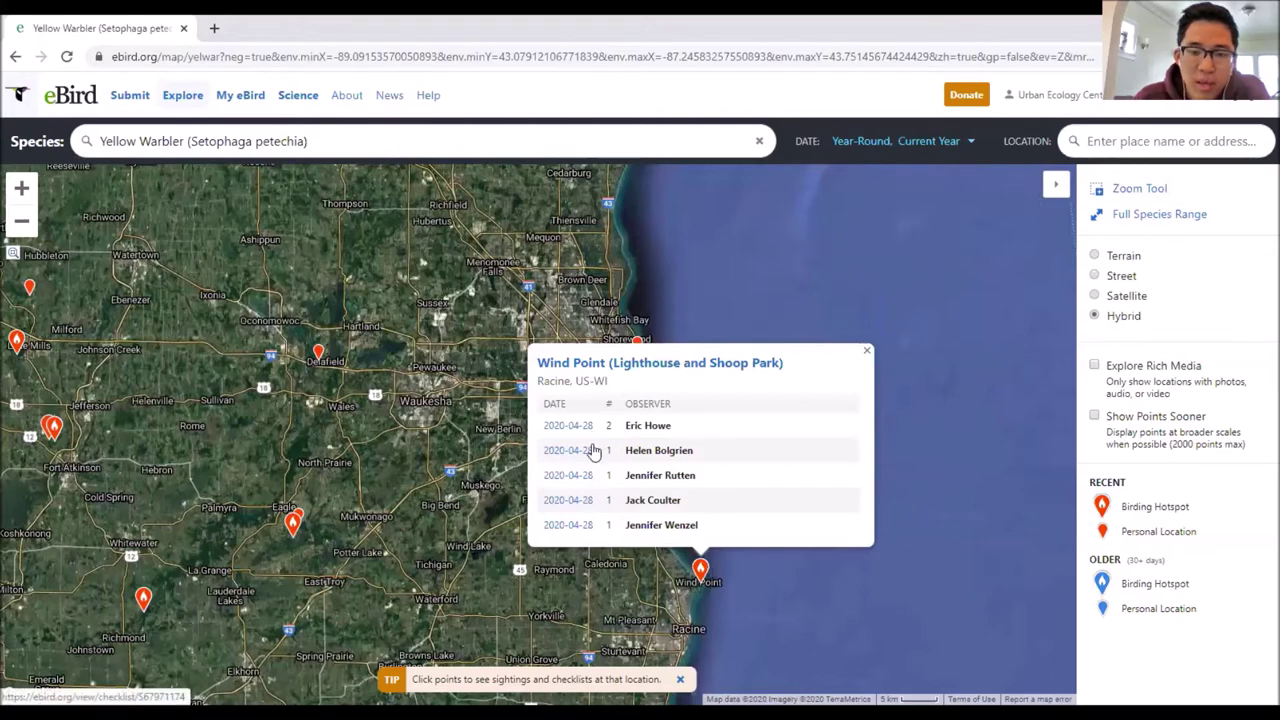
{"action": "left_click", "coordinate": [503, 423]}
{"action": "left_click", "coordinate": [653, 503]}
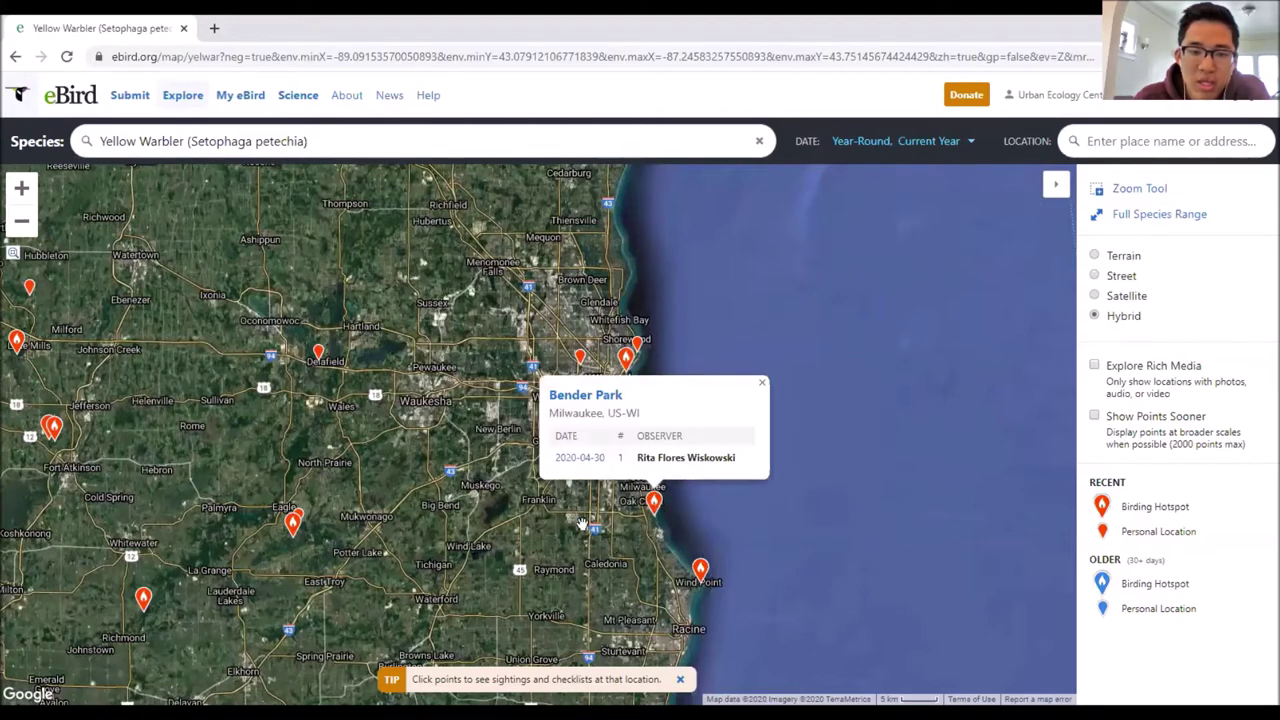
{"action": "left_click", "coordinate": [619, 500]}
{"action": "left_click", "coordinate": [650, 430]}
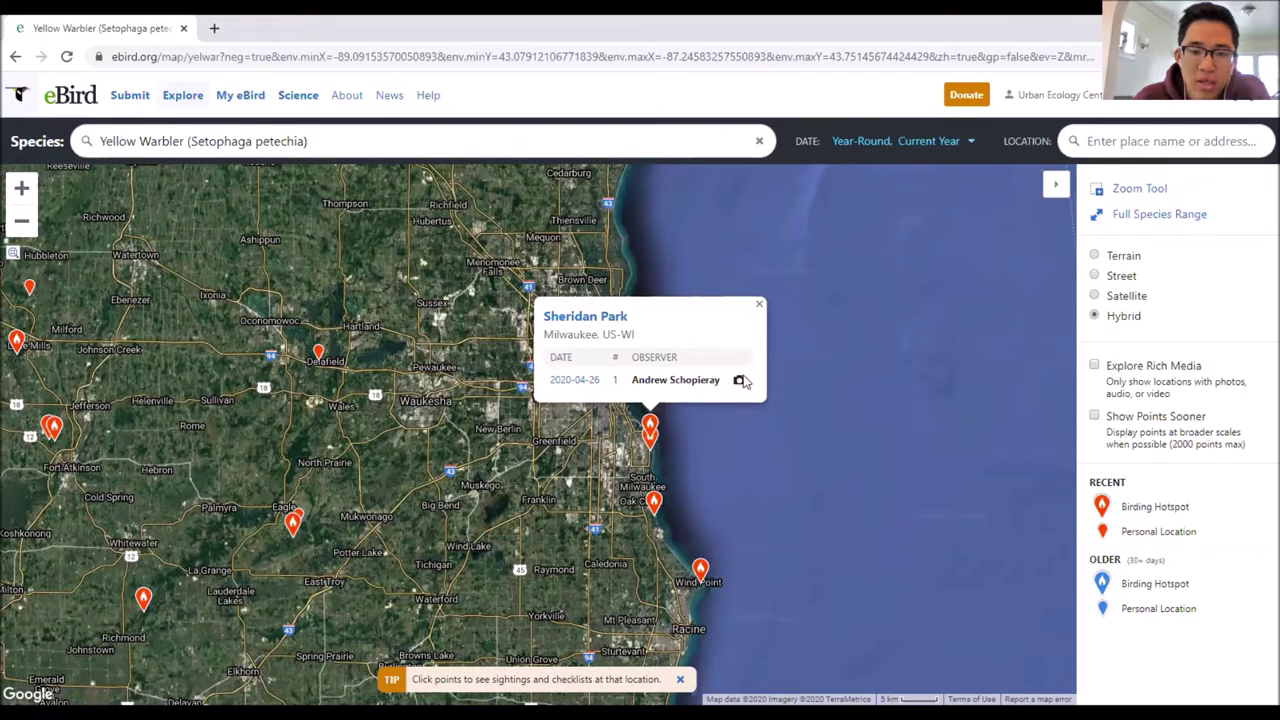
{"action": "left_click", "coordinate": [682, 437]}
{"action": "left_click", "coordinate": [624, 360]}
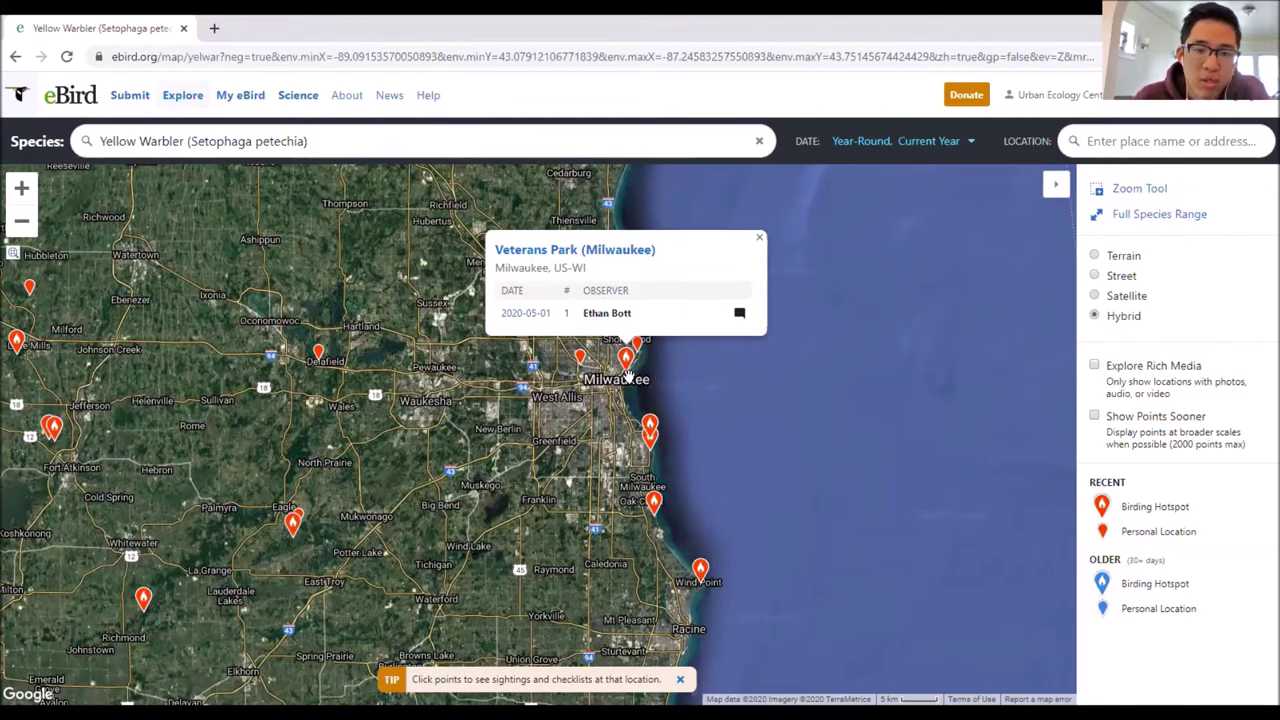
{"action": "scroll", "coordinate": [627, 375], "scroll_direction": "up", "scroll_amount": 1}
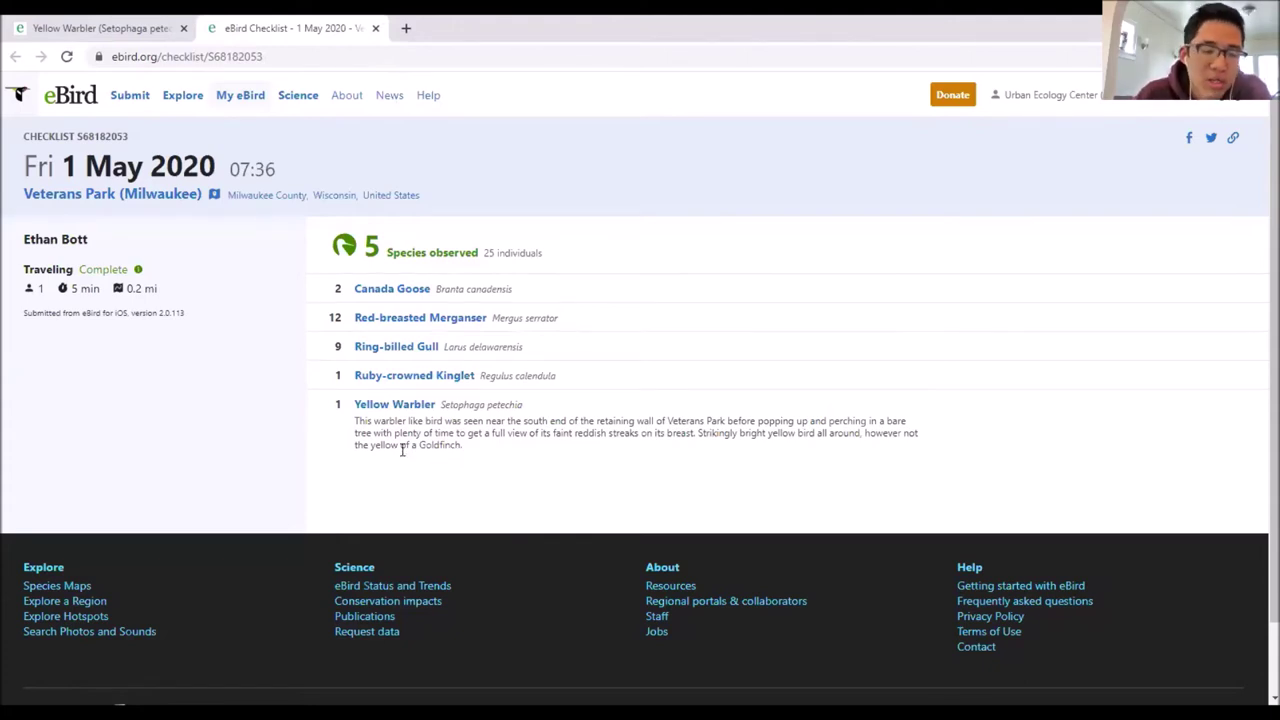
{"action": "left_click", "coordinate": [376, 29]}
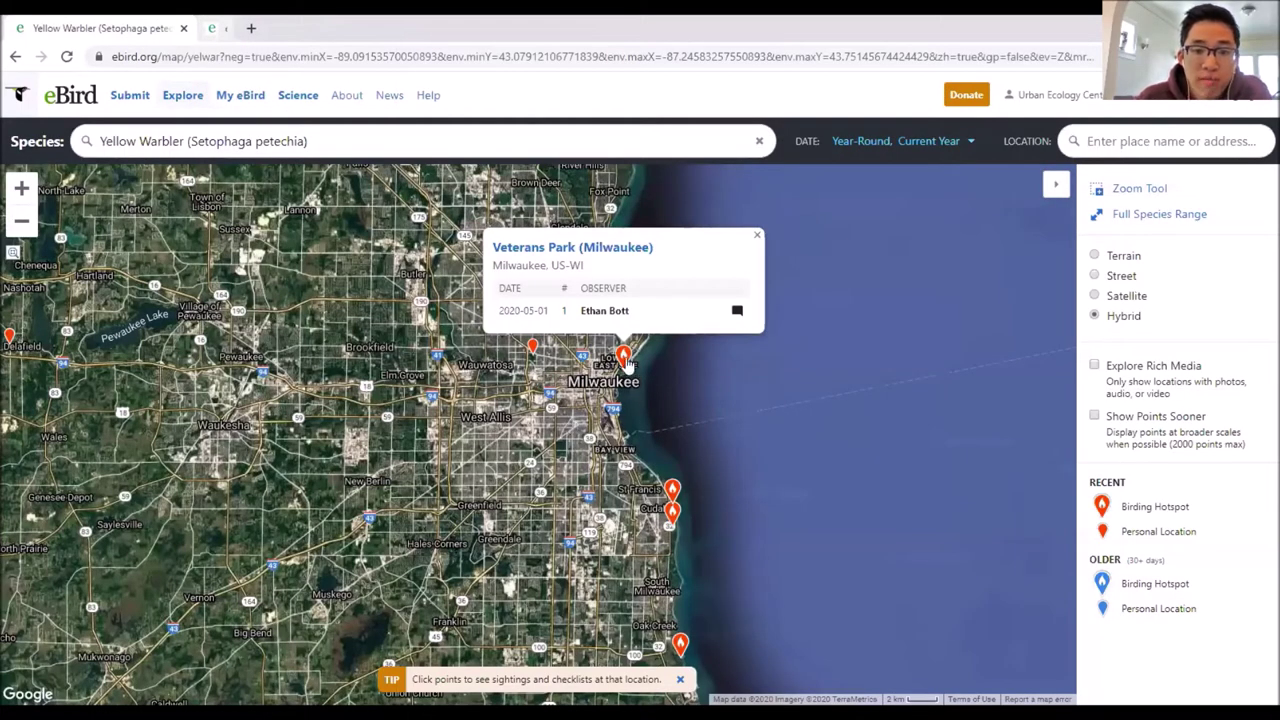
Step: Close the Veterans Park popup and pan along the shore south of Milwaukee
{"action": "left_click", "coordinate": [620, 388]}
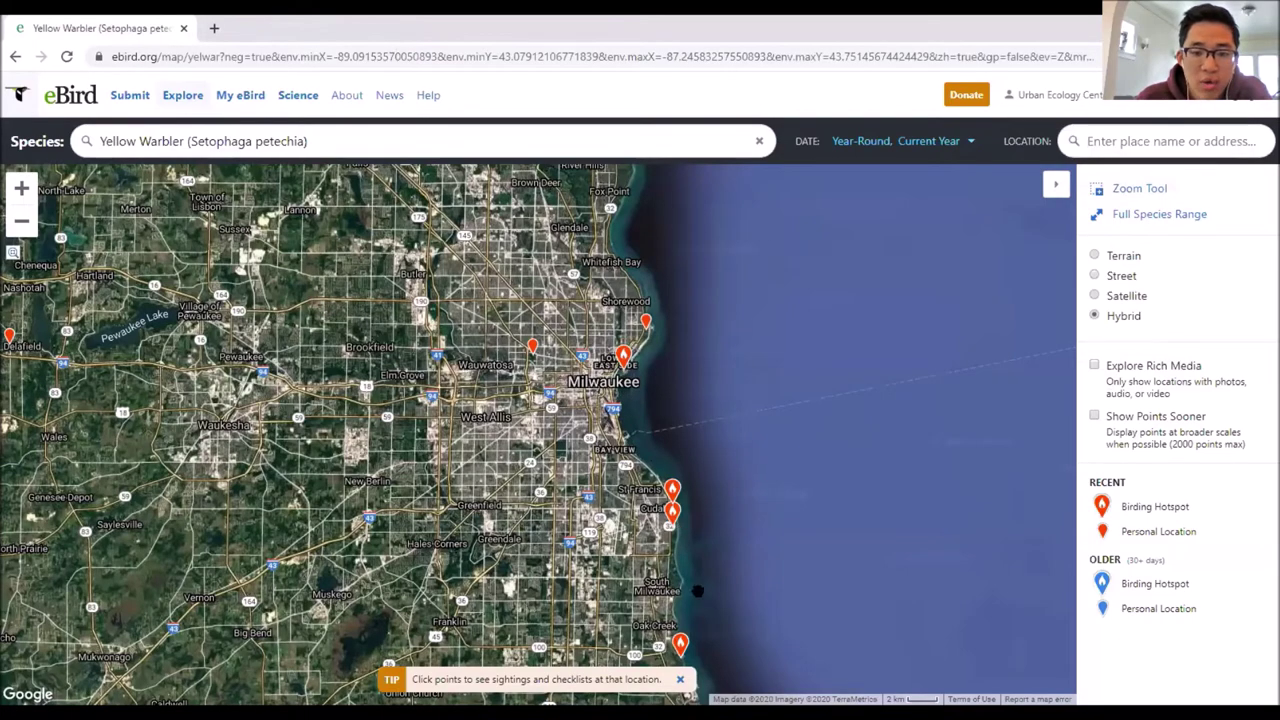
{"action": "left_click_drag", "start_coordinate": [697, 590], "coordinate": [702, 482]}
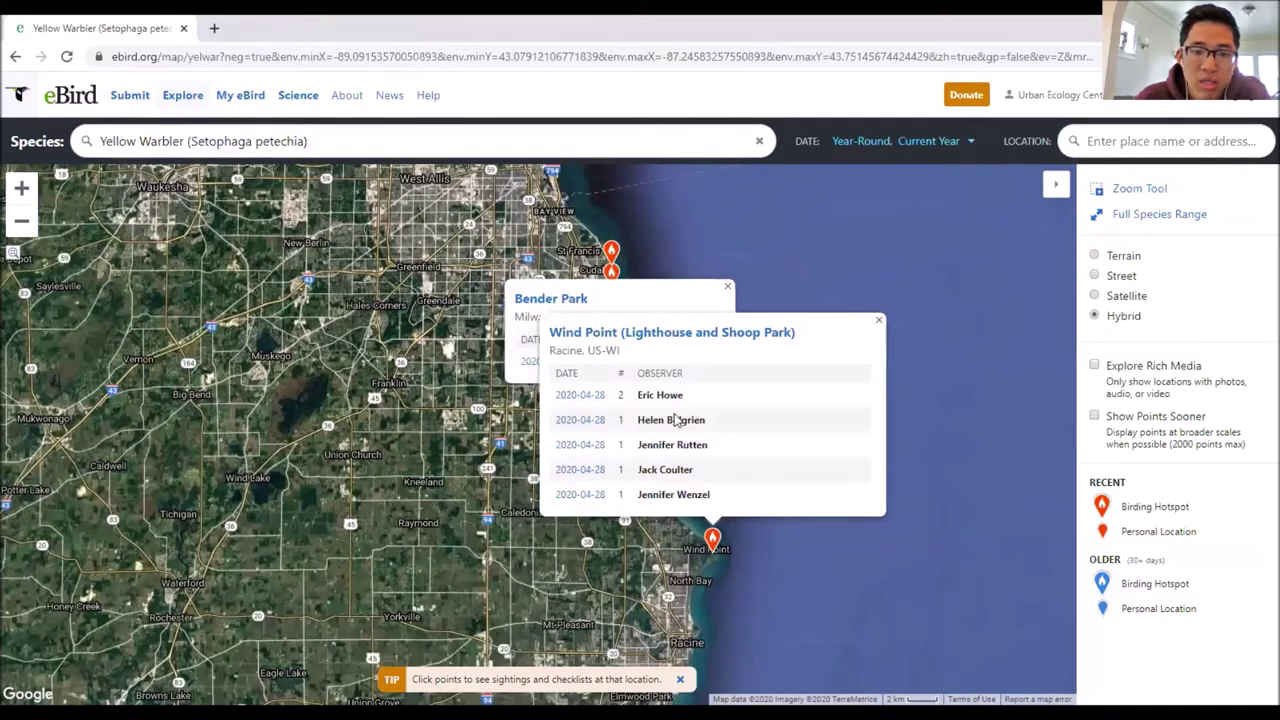
{"action": "left_click_drag", "start_coordinate": [433, 396], "coordinate": [421, 495]}
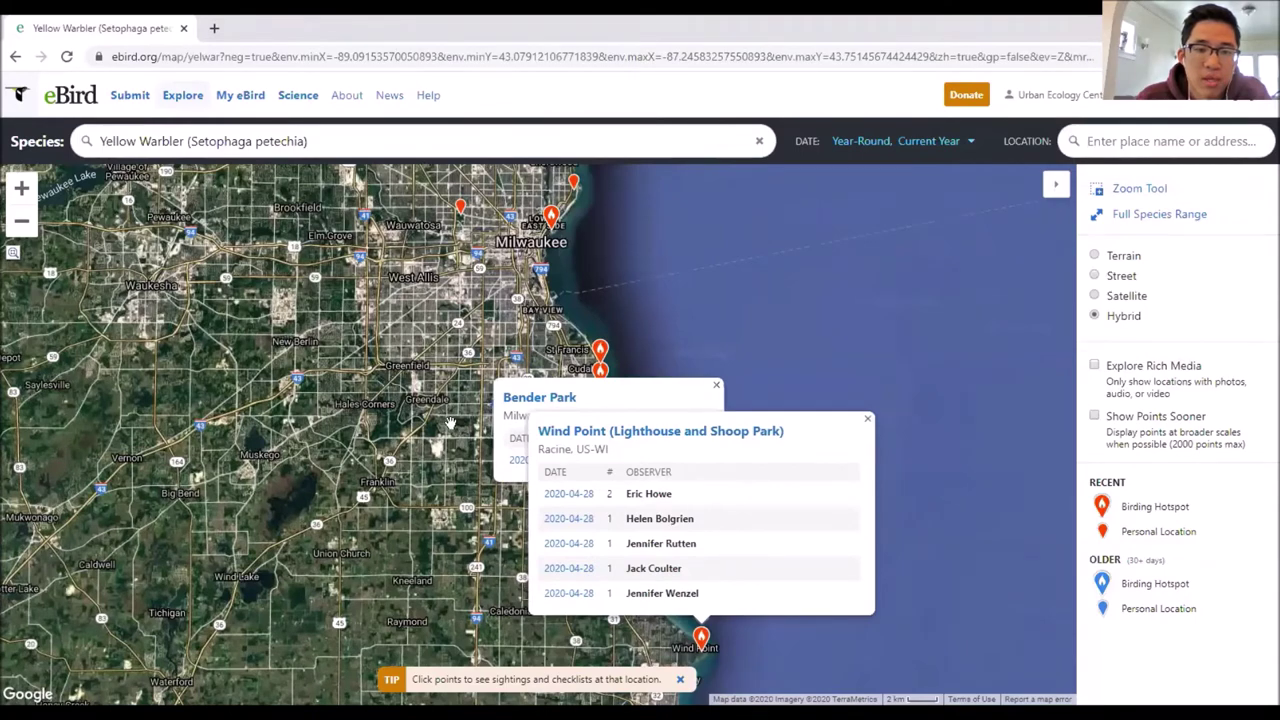
Step: Return the map to Milwaukee and replace the species entry with 'black and warbl'
{"action": "left_click_drag", "start_coordinate": [450, 424], "coordinate": [452, 487]}
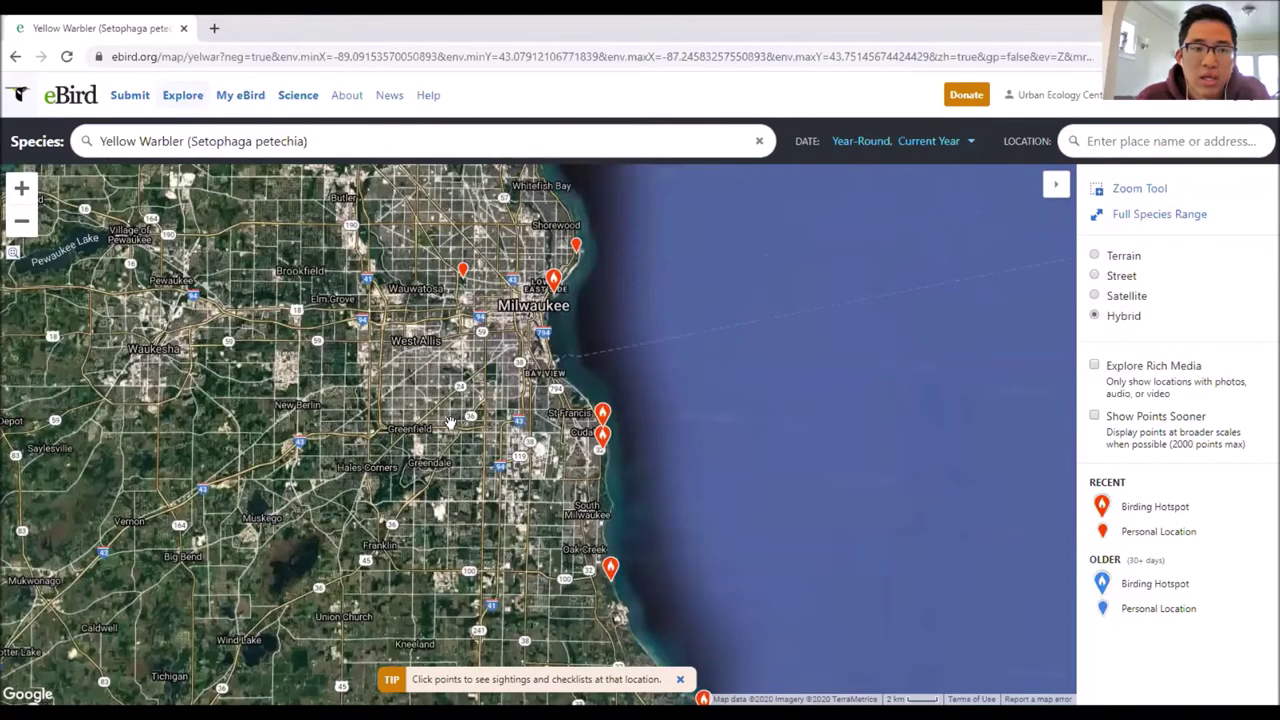
{"action": "left_click", "coordinate": [341, 141]}
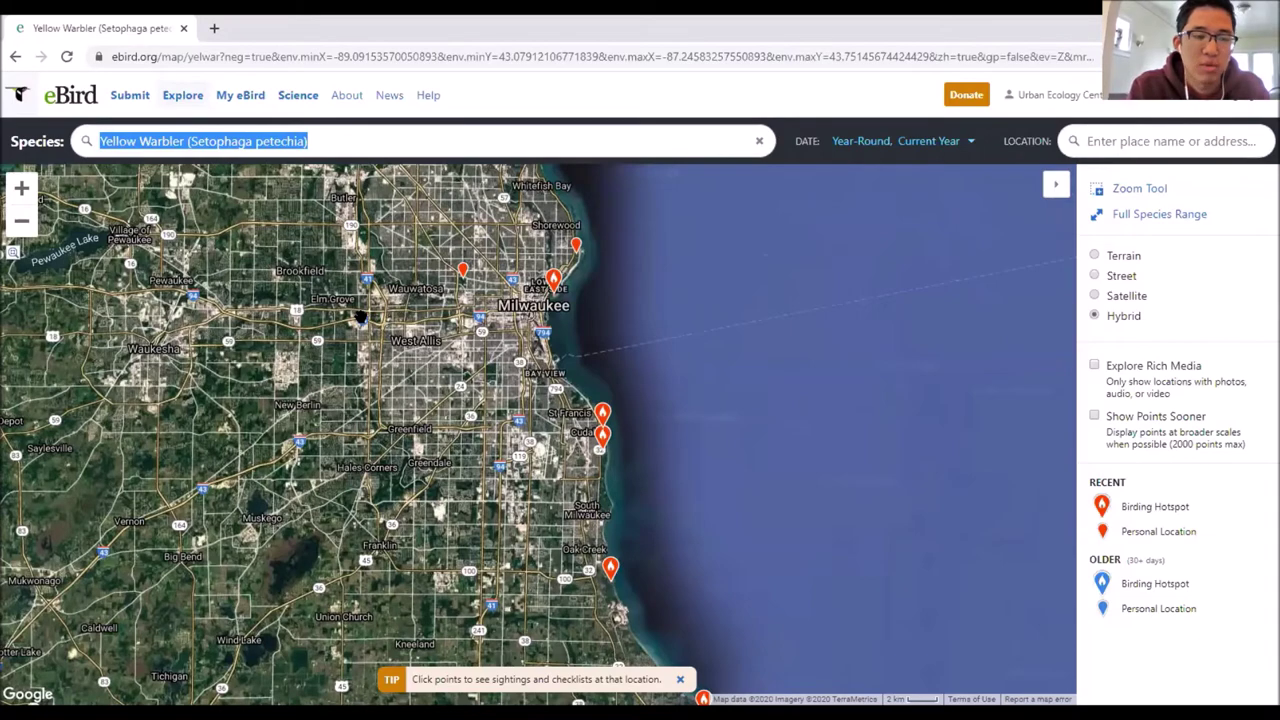
{"action": "type", "text": "black and w"}
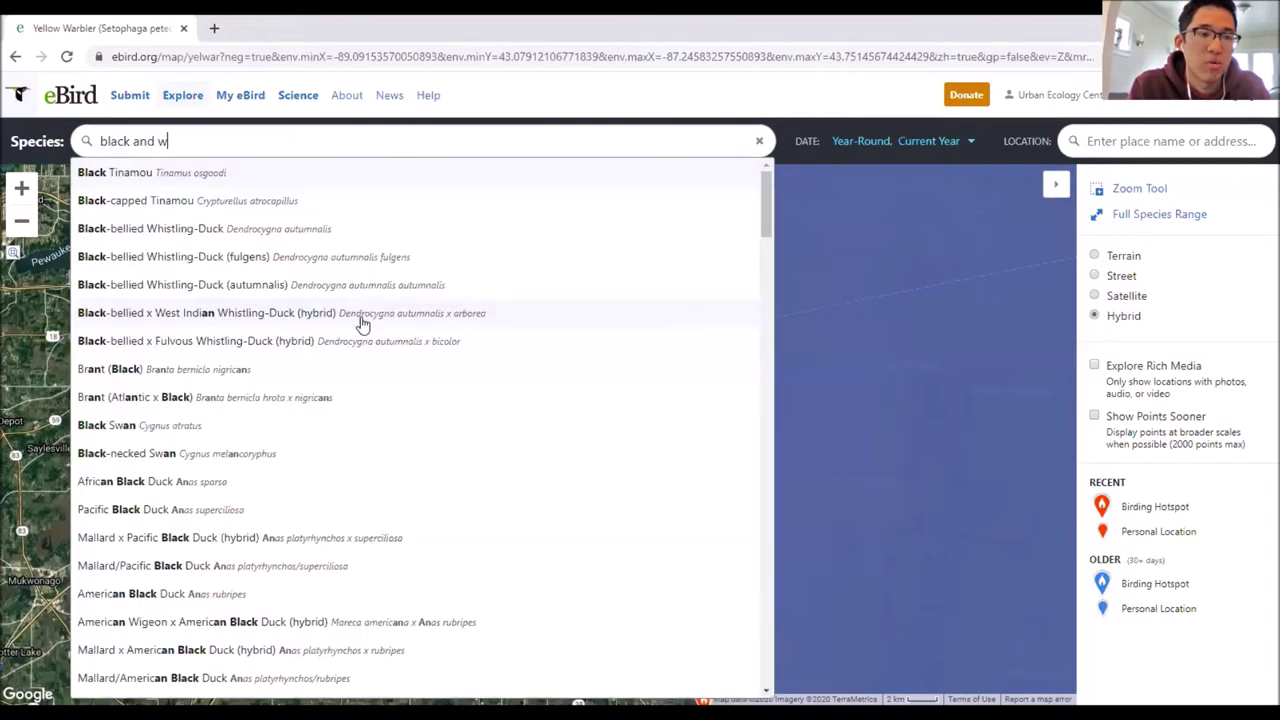
{"action": "type", "text": "arbl"}
Step: Map Black-and-white Warbler with the current-year date range
{"action": "left_click", "coordinate": [237, 172]}
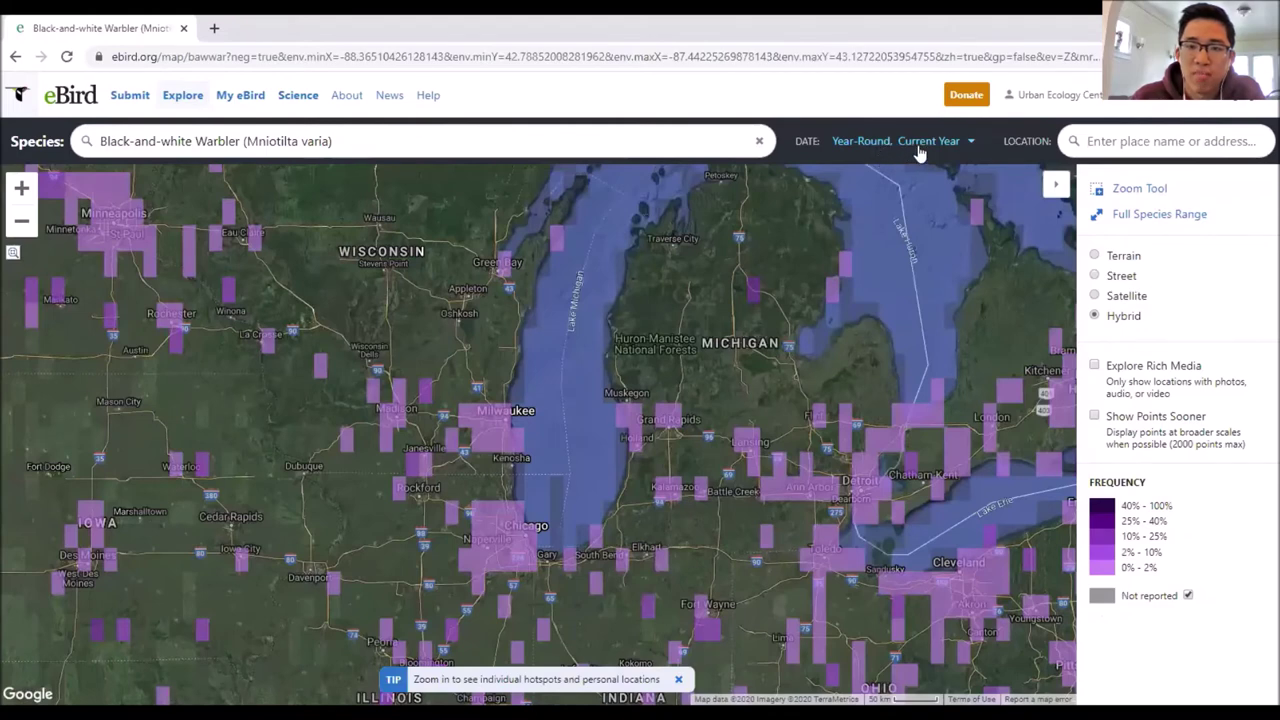
{"action": "left_click", "coordinate": [919, 150]}
{"action": "left_click", "coordinate": [1035, 473]}
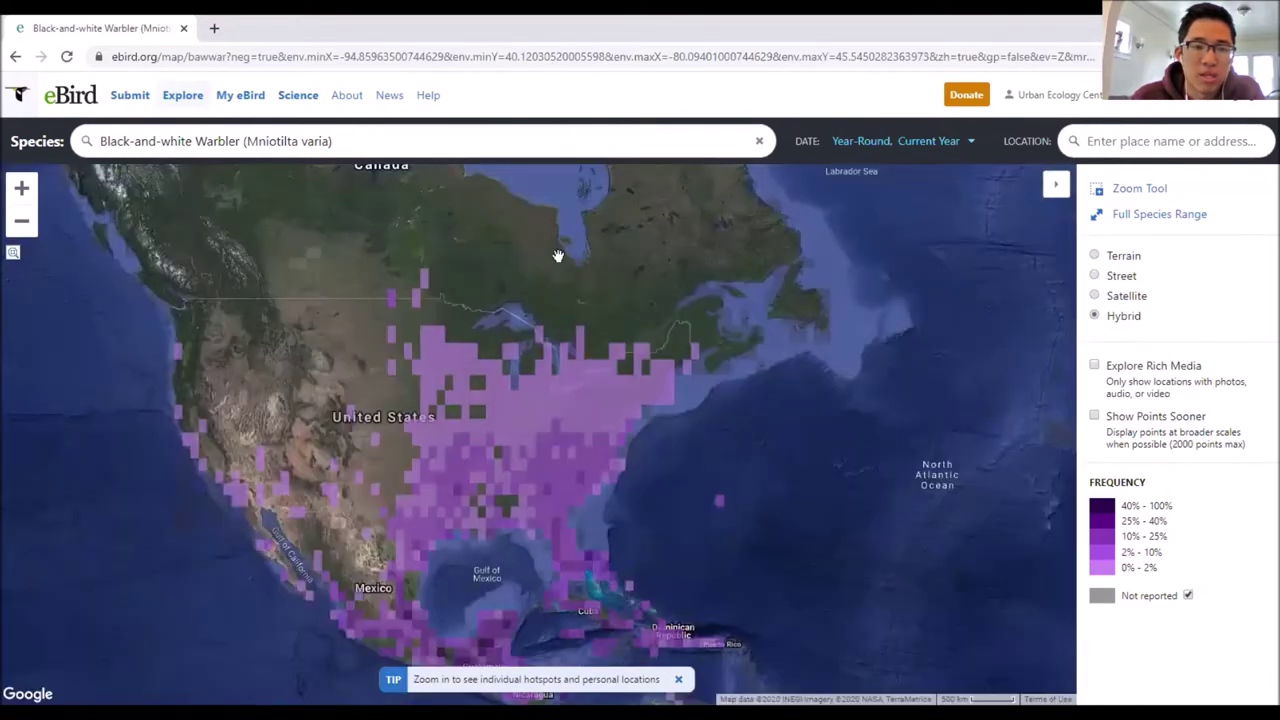
Step: Zoom into Milwaukee and show Wehr Nature Center sightings
{"action": "scroll", "coordinate": [495, 388], "scroll_direction": "up", "scroll_amount": 1}
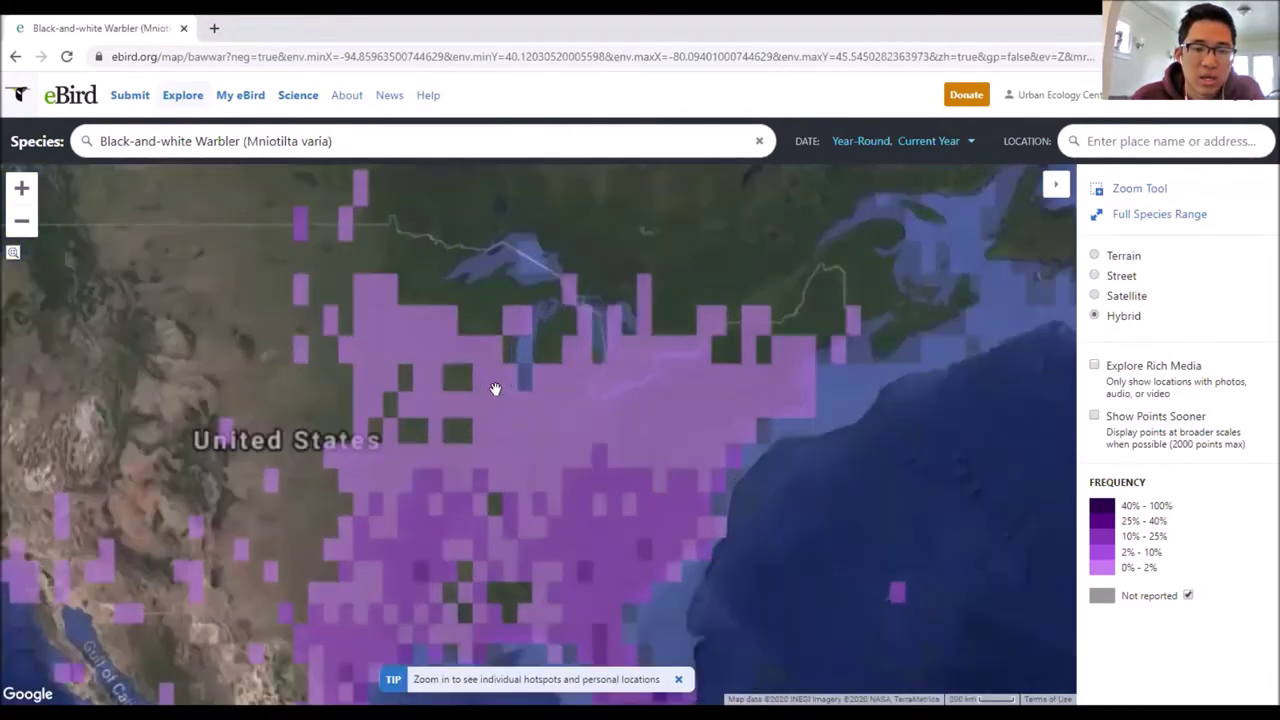
{"action": "scroll", "coordinate": [517, 363], "scroll_direction": "up", "scroll_amount": 1}
{"action": "scroll", "coordinate": [534, 324], "scroll_direction": "up", "scroll_amount": 1}
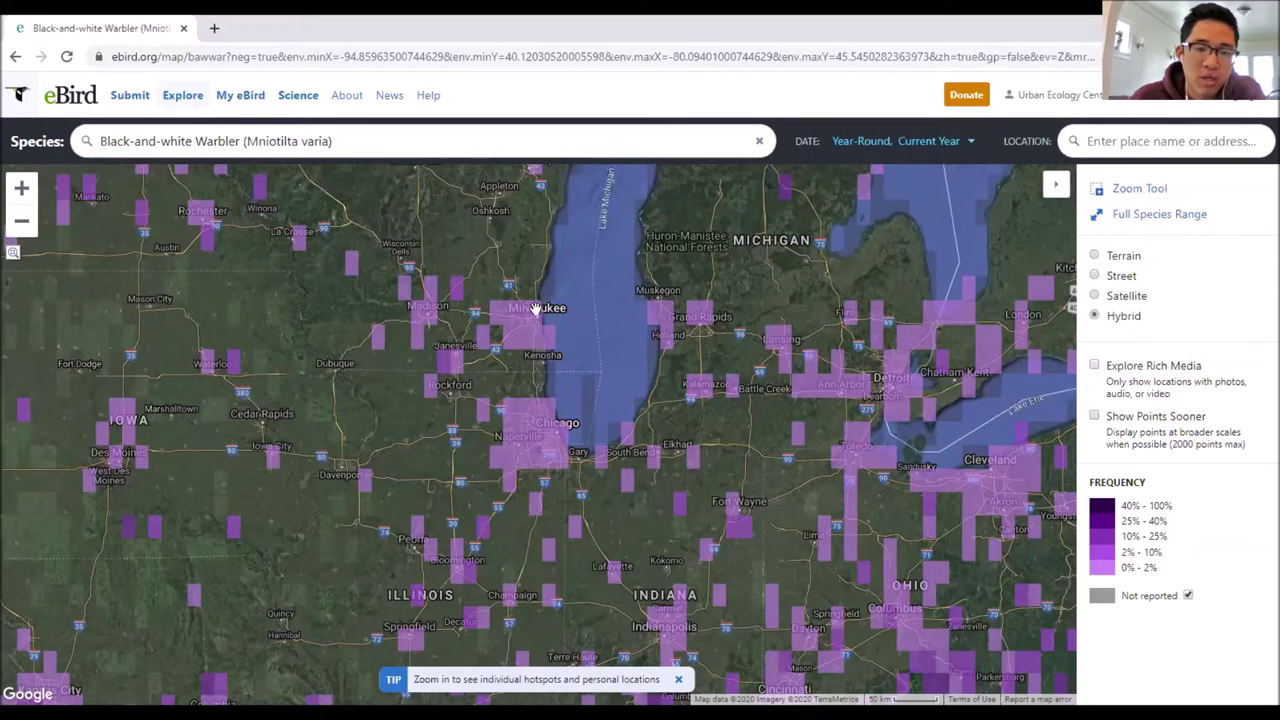
{"action": "scroll", "coordinate": [535, 318], "scroll_direction": "up", "scroll_amount": 2}
{"action": "scroll", "coordinate": [537, 325], "scroll_direction": "up", "scroll_amount": 2}
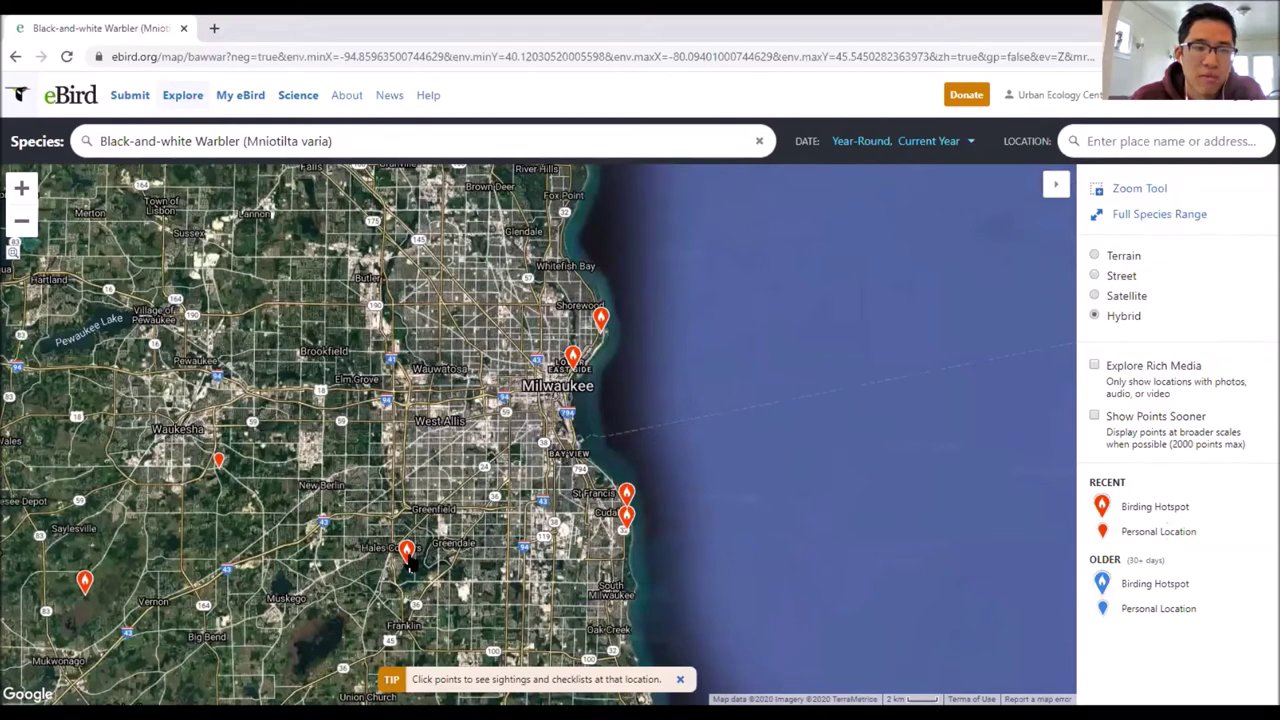
{"action": "left_click", "coordinate": [408, 556]}
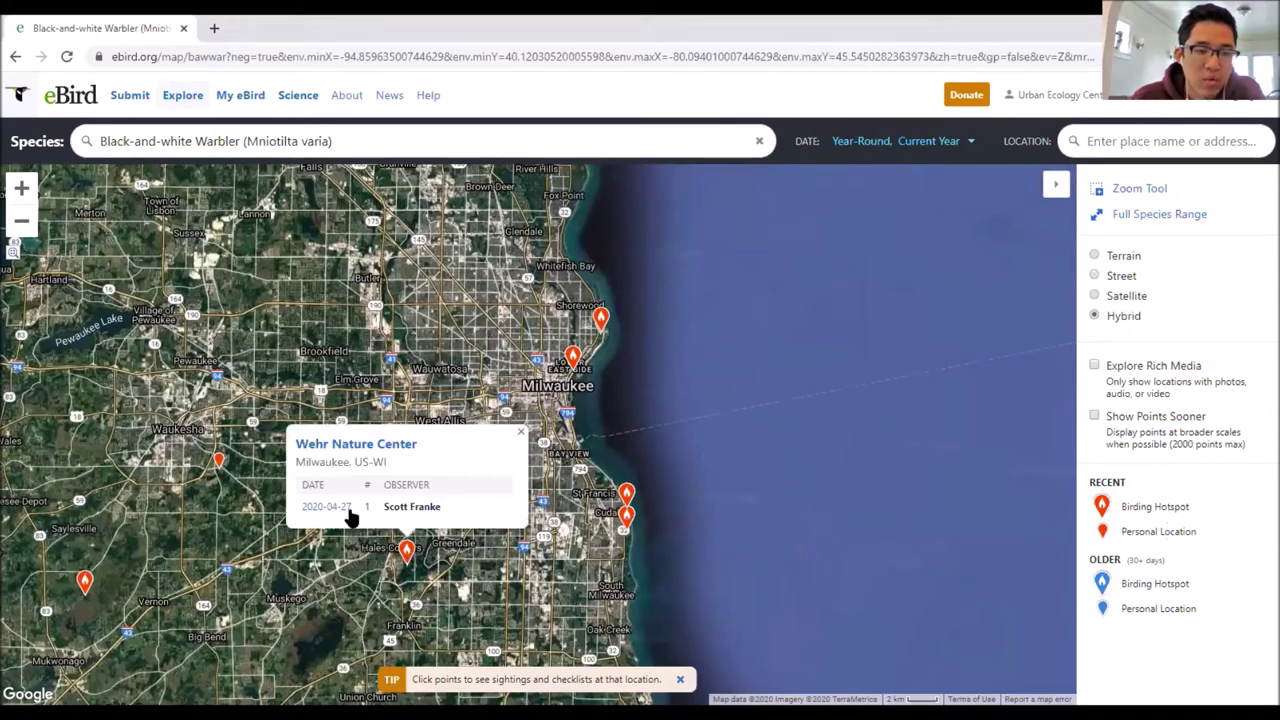
Step: View Black-and-white Warbler sightings at Warnimont County Park and Sheridan Park
{"action": "left_click", "coordinate": [628, 522]}
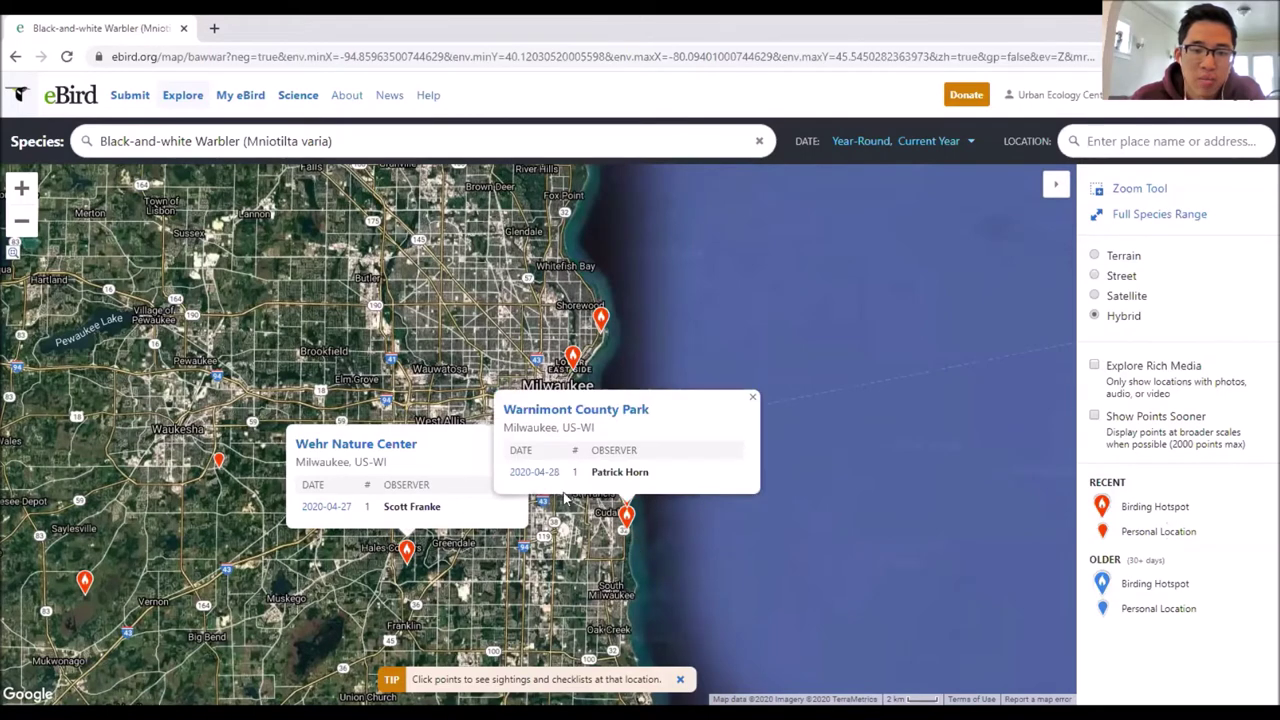
{"action": "left_click", "coordinate": [626, 494]}
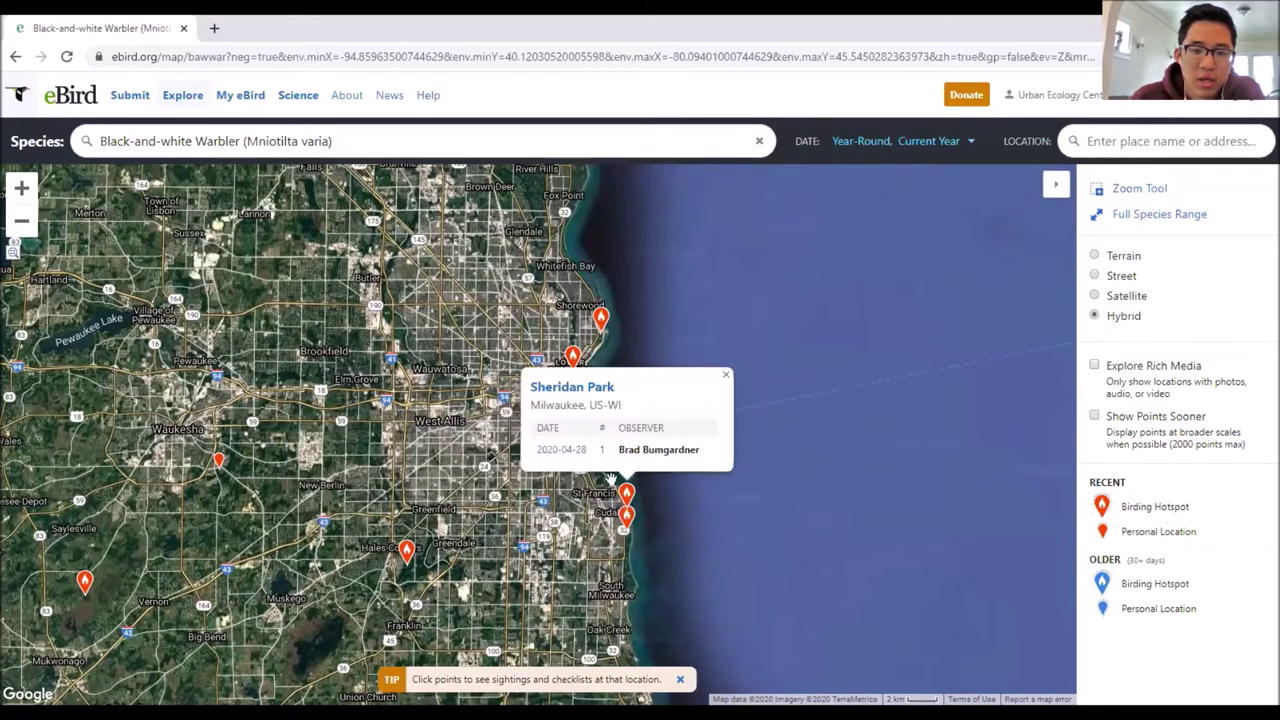
{"action": "left_click", "coordinate": [568, 513]}
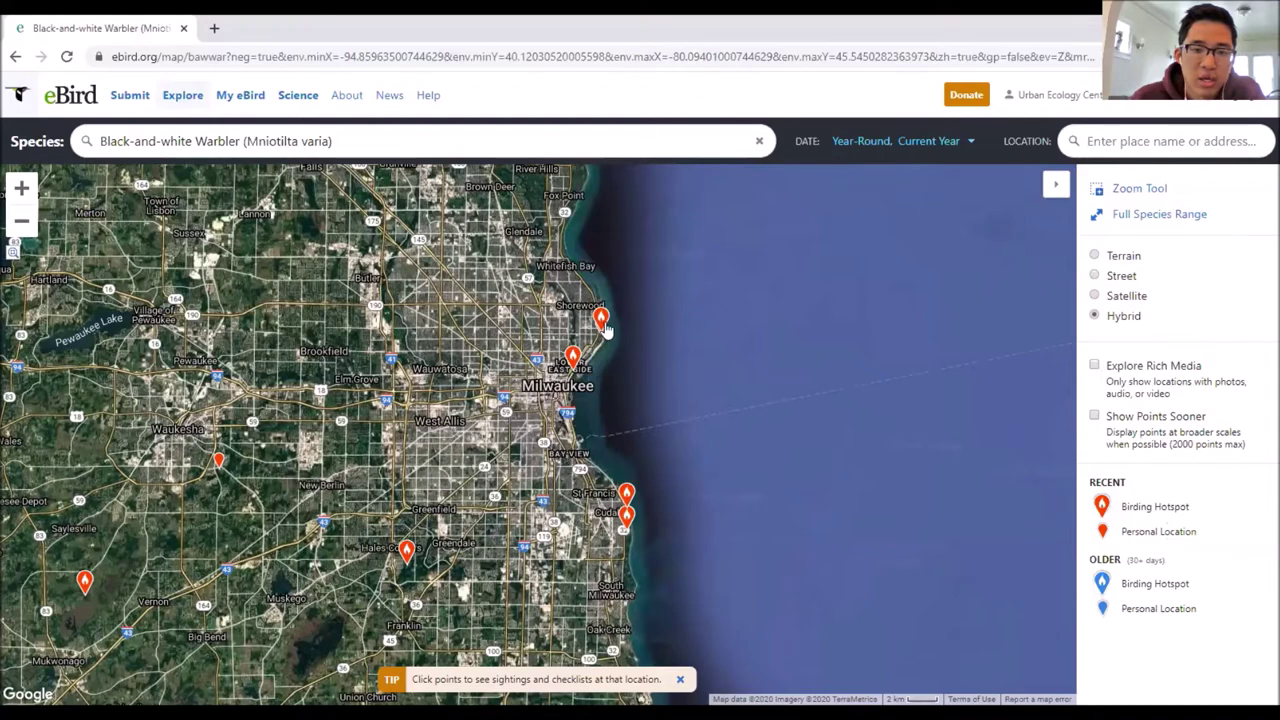
Step: Zoom to Lake Park and open its 2020-04-11 checklist
{"action": "scroll", "coordinate": [603, 338], "scroll_direction": "up", "scroll_amount": 1}
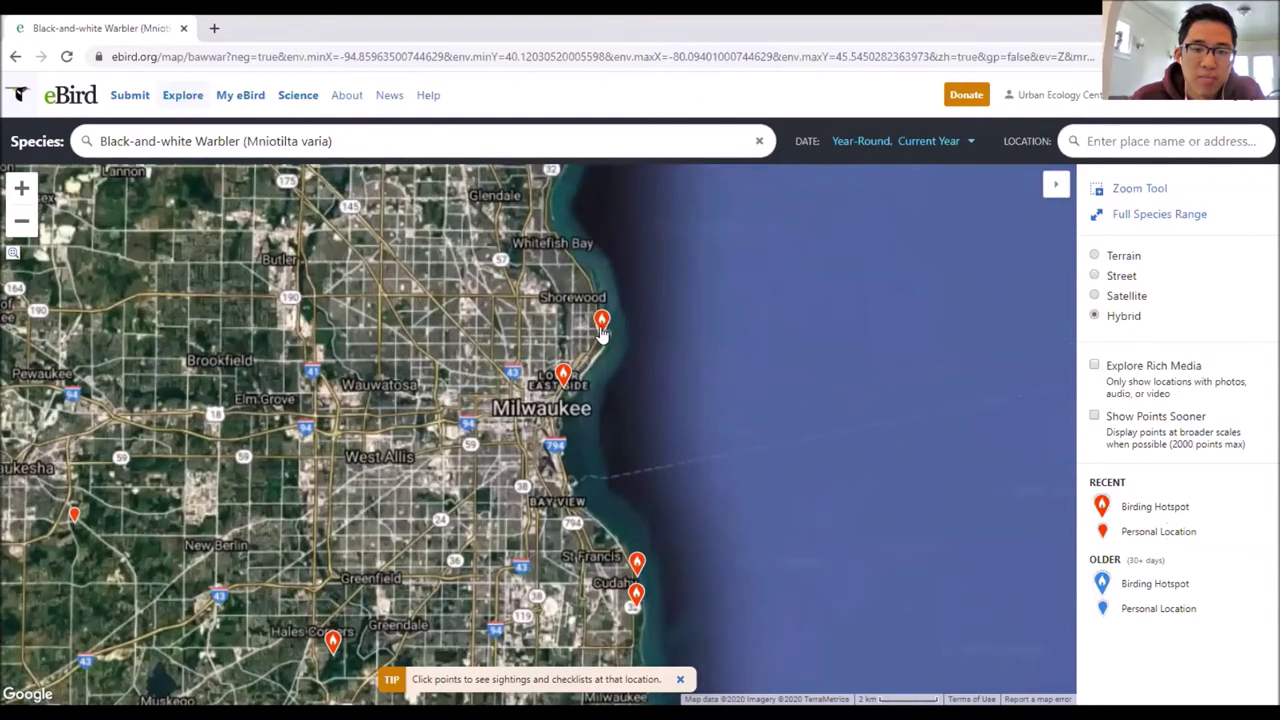
{"action": "scroll", "coordinate": [594, 376], "scroll_direction": "up", "scroll_amount": 3}
{"action": "left_click", "coordinate": [592, 377]}
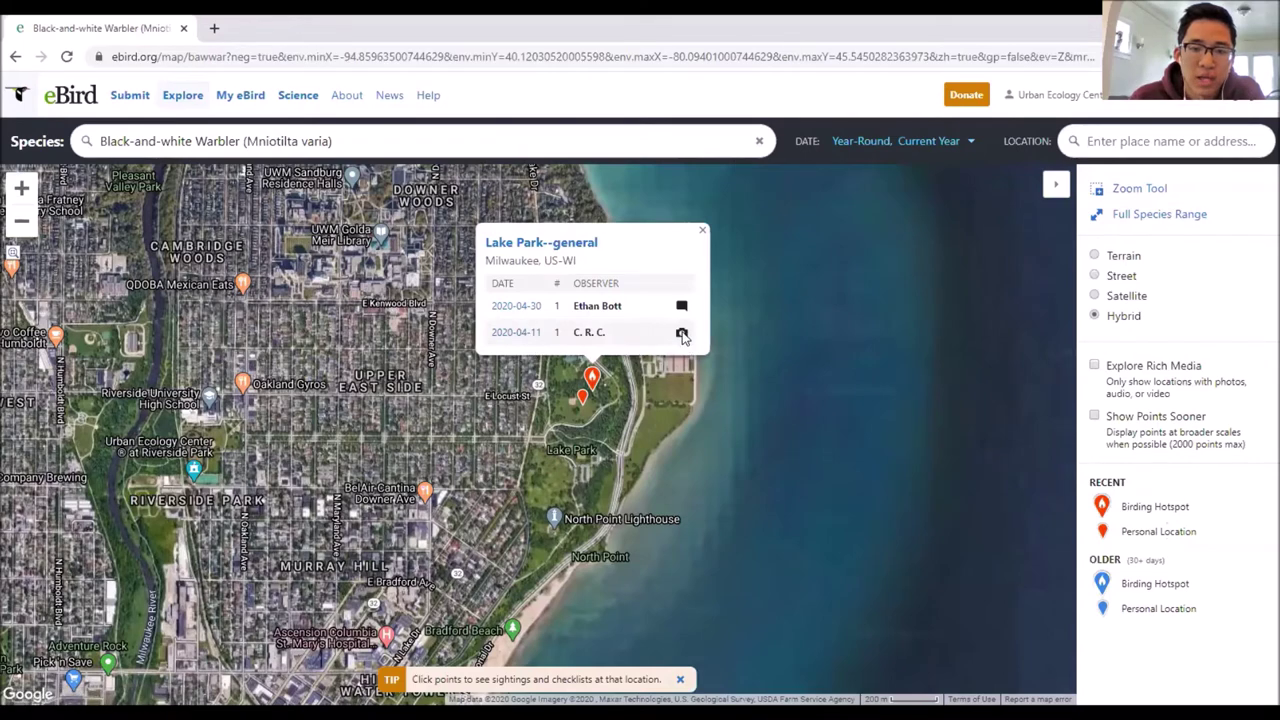
{"action": "left_click", "coordinate": [517, 333]}
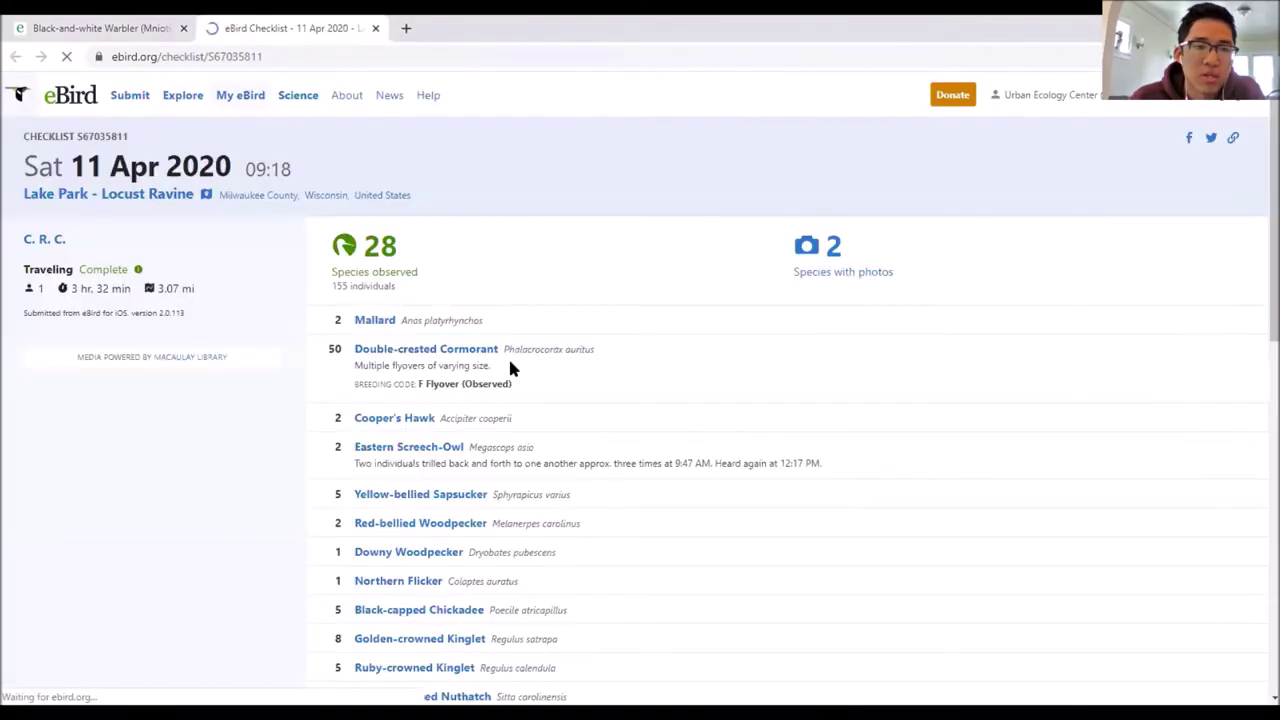
Step: Scroll the 11 Apr 2020 Lake Park checklist down to the Black-and-white Warbler photos
{"action": "scroll", "coordinate": [730, 335], "scroll_direction": "down", "scroll_amount": 1}
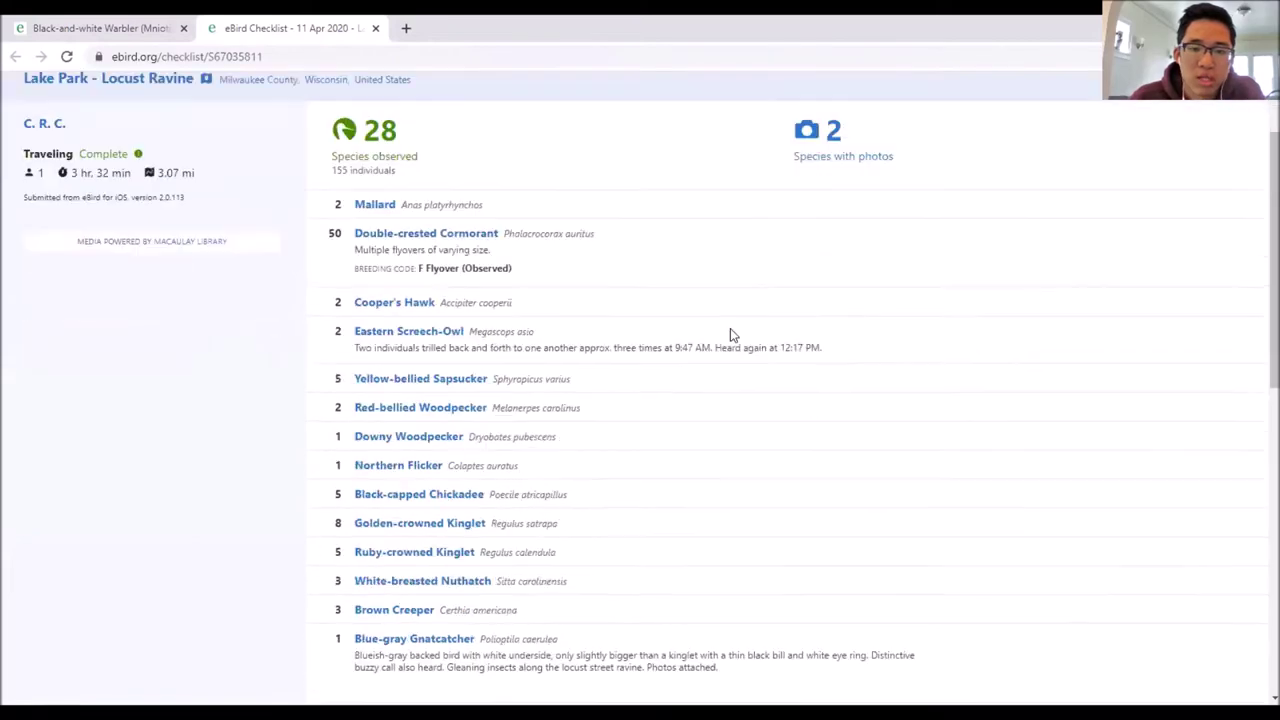
{"action": "scroll", "coordinate": [730, 335], "scroll_direction": "down", "scroll_amount": 4}
{"action": "scroll", "coordinate": [437, 413], "scroll_direction": "up", "scroll_amount": 1}
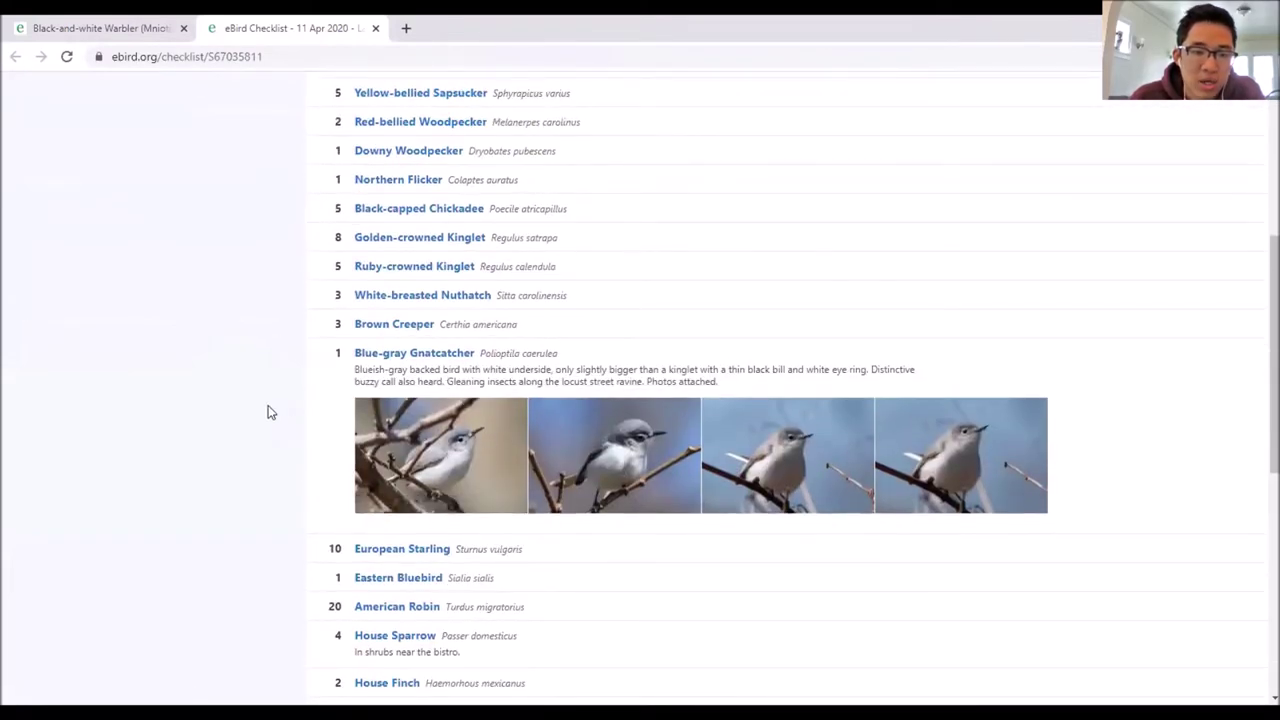
{"action": "scroll", "coordinate": [265, 406], "scroll_direction": "down", "scroll_amount": 6}
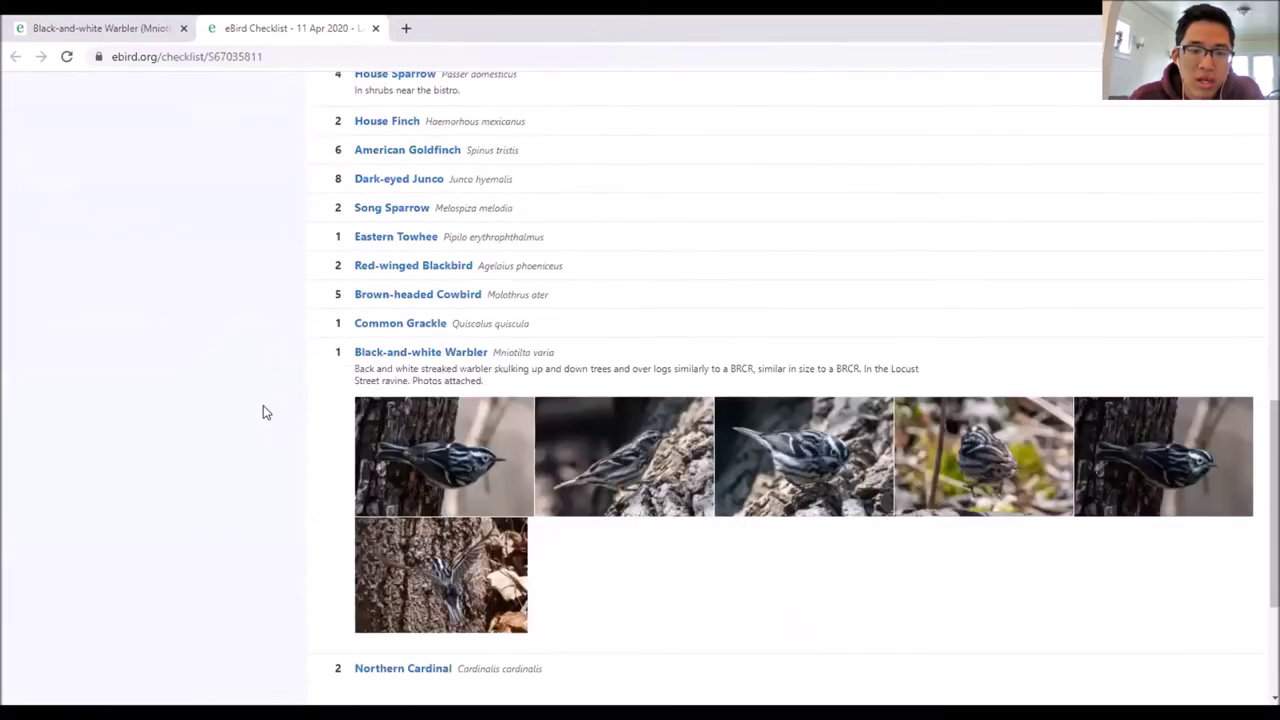
{"action": "scroll", "coordinate": [263, 405], "scroll_direction": "down", "scroll_amount": 1}
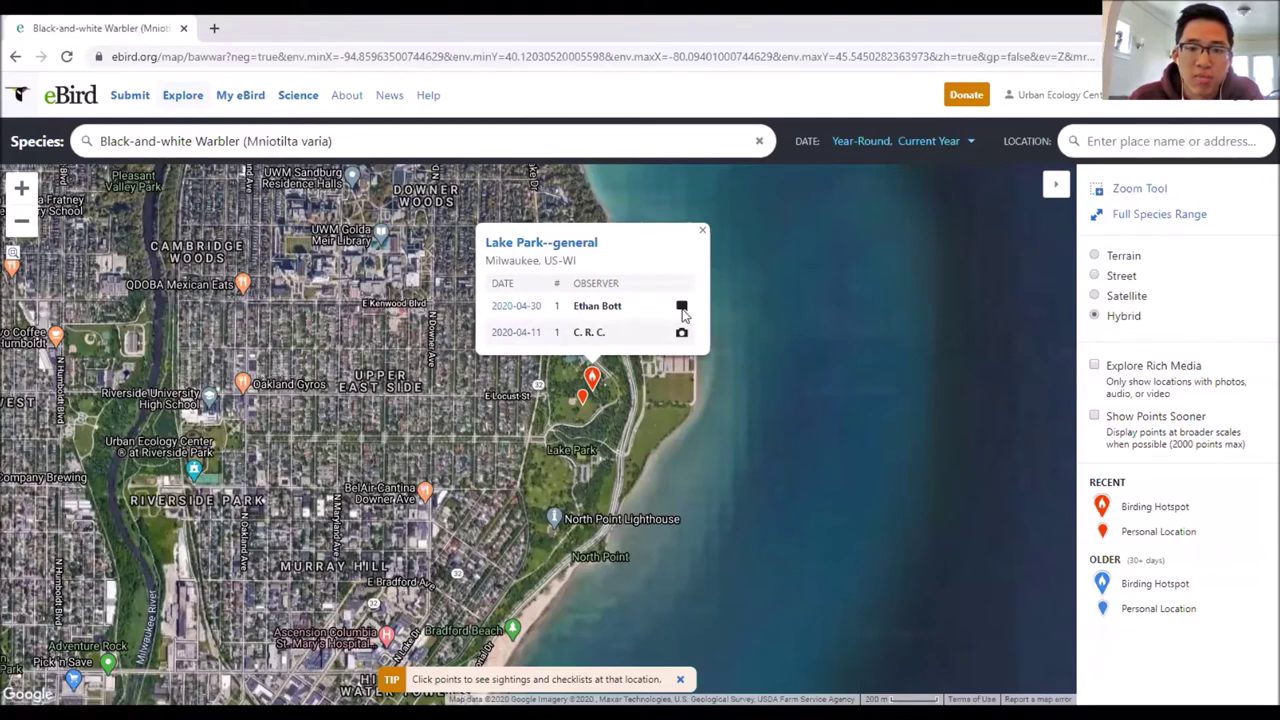
Step: Open the 2020-04-30 Lake Park checklist and scroll to the nuthatch-like creeping note
{"action": "left_click", "coordinate": [527, 330]}
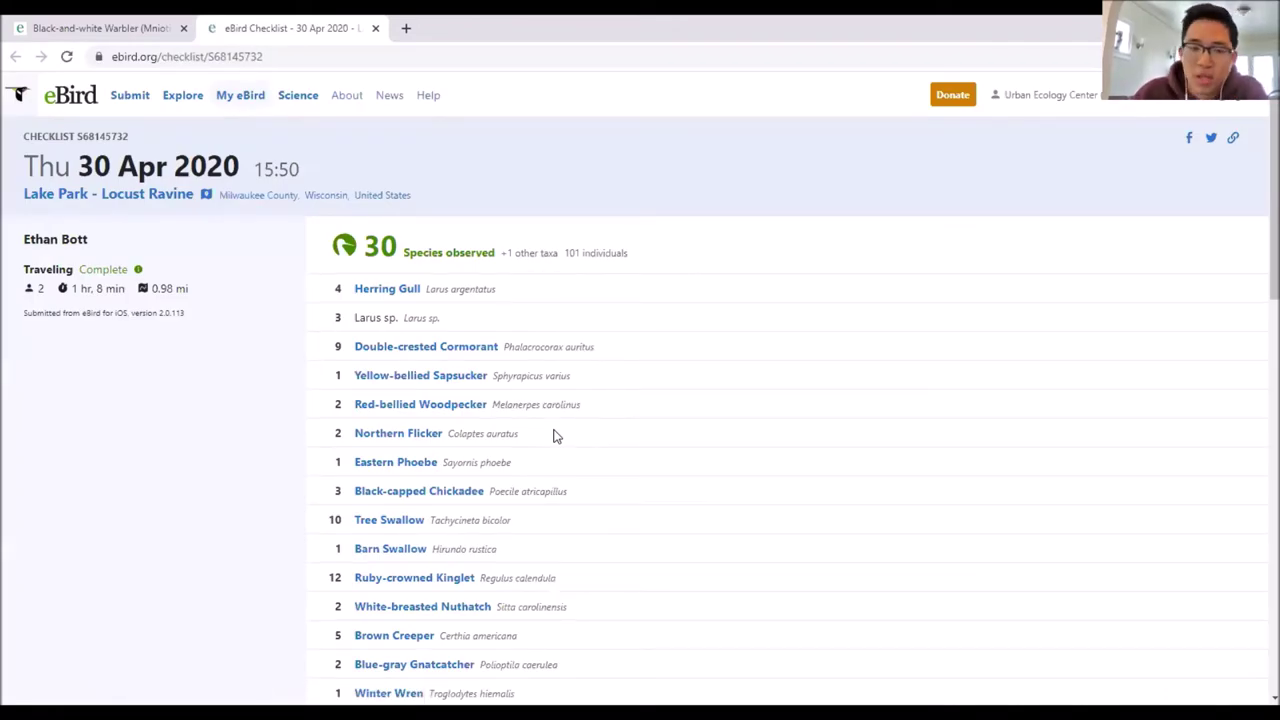
{"action": "scroll", "coordinate": [560, 430], "scroll_direction": "down", "scroll_amount": 5}
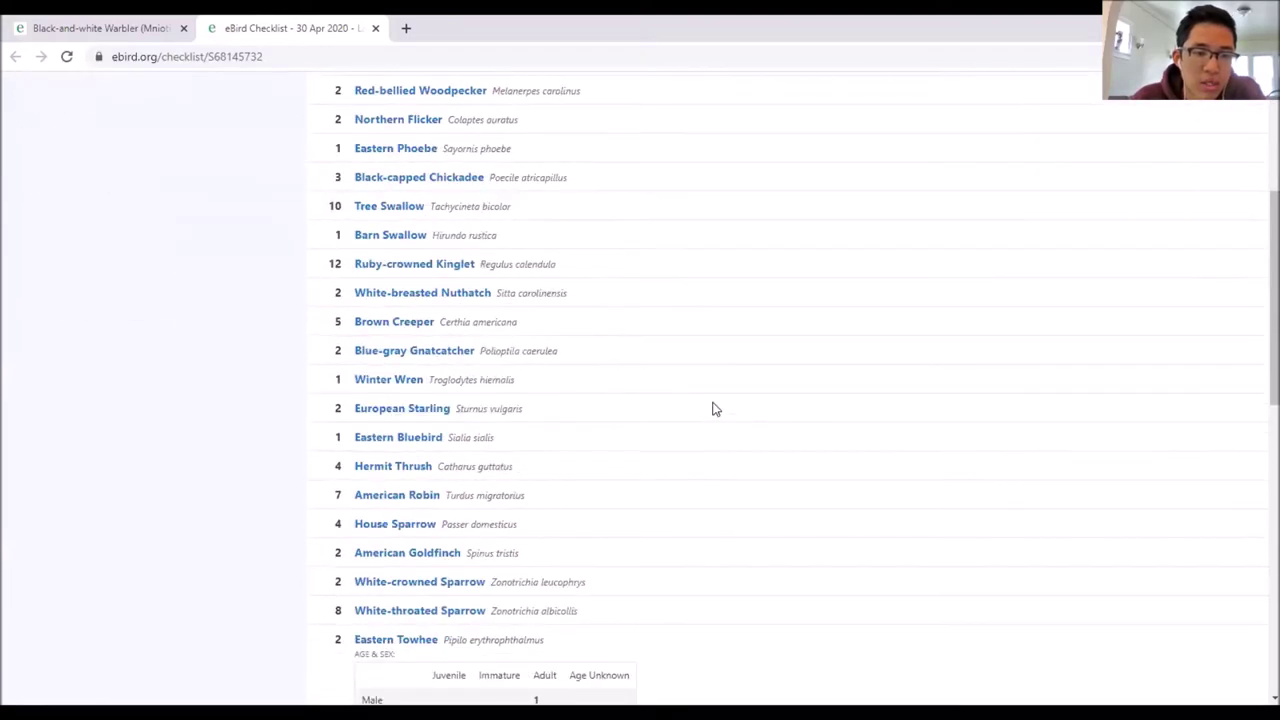
{"action": "scroll", "coordinate": [738, 391], "scroll_direction": "down", "scroll_amount": 3}
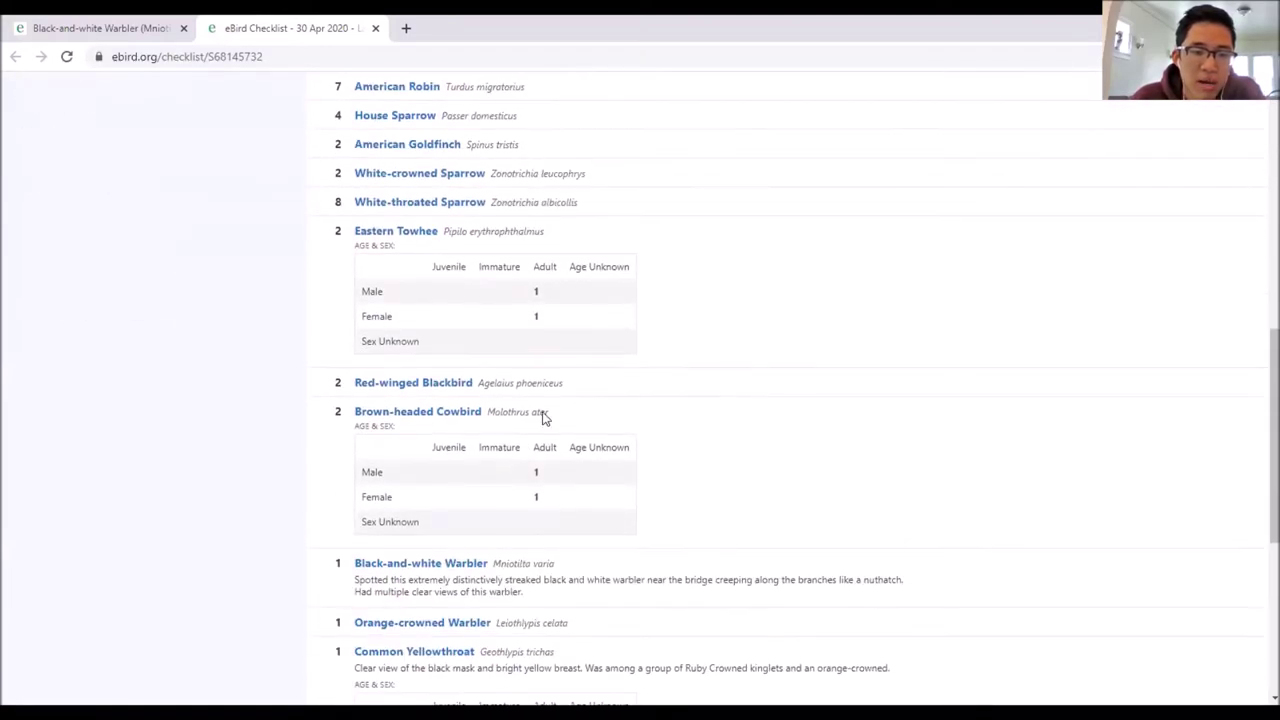
{"action": "scroll", "coordinate": [615, 500], "scroll_direction": "down", "scroll_amount": 1}
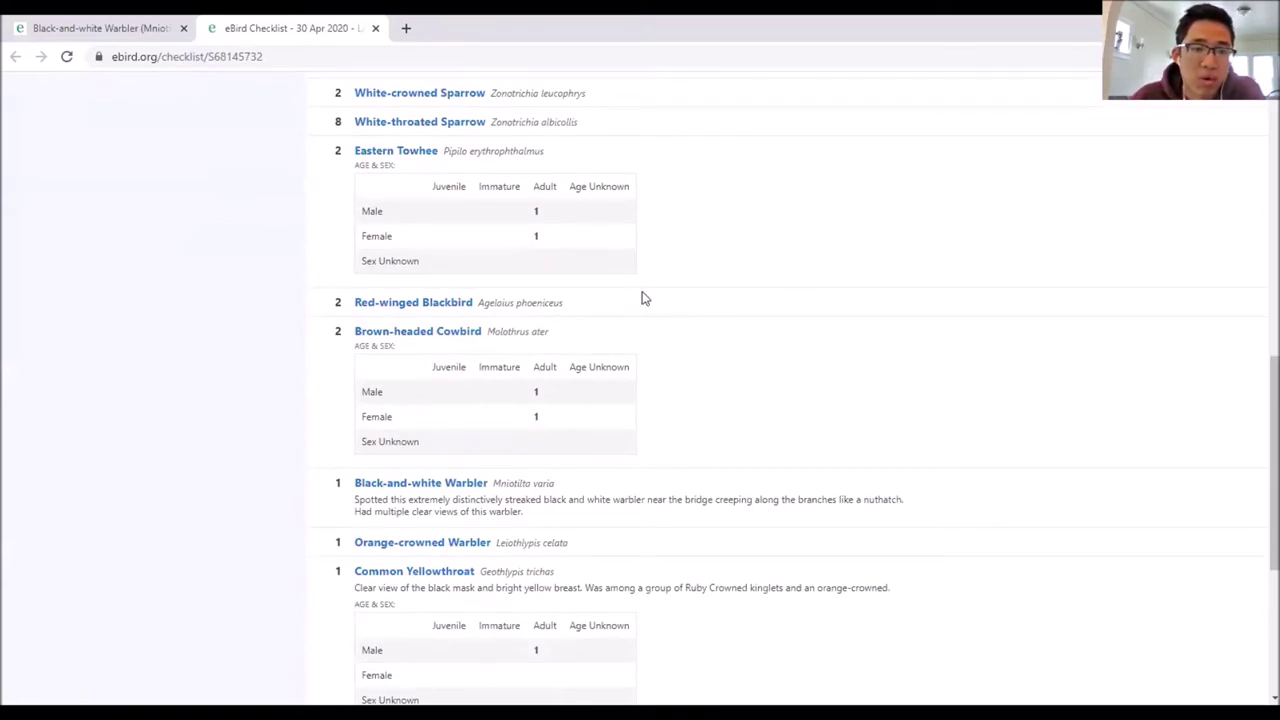
{"action": "scroll", "coordinate": [697, 249], "scroll_direction": "down", "scroll_amount": 2}
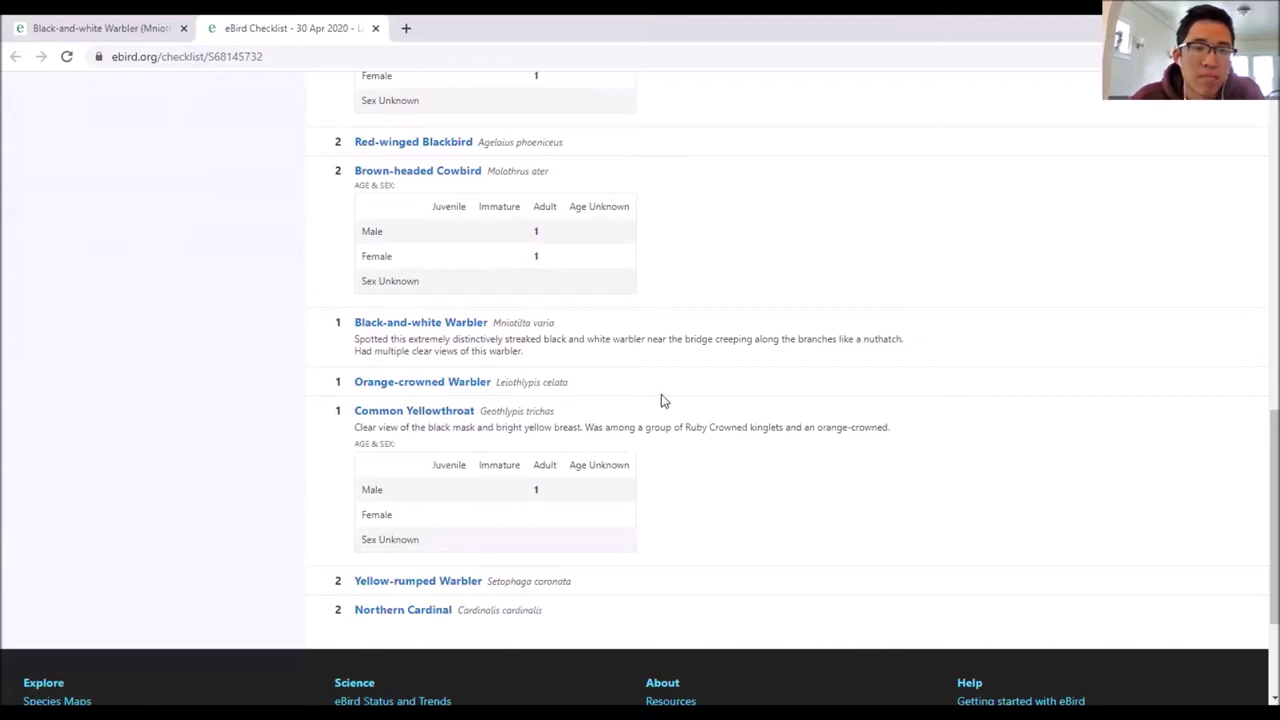
{"action": "scroll", "coordinate": [714, 358], "scroll_direction": "up", "scroll_amount": 1}
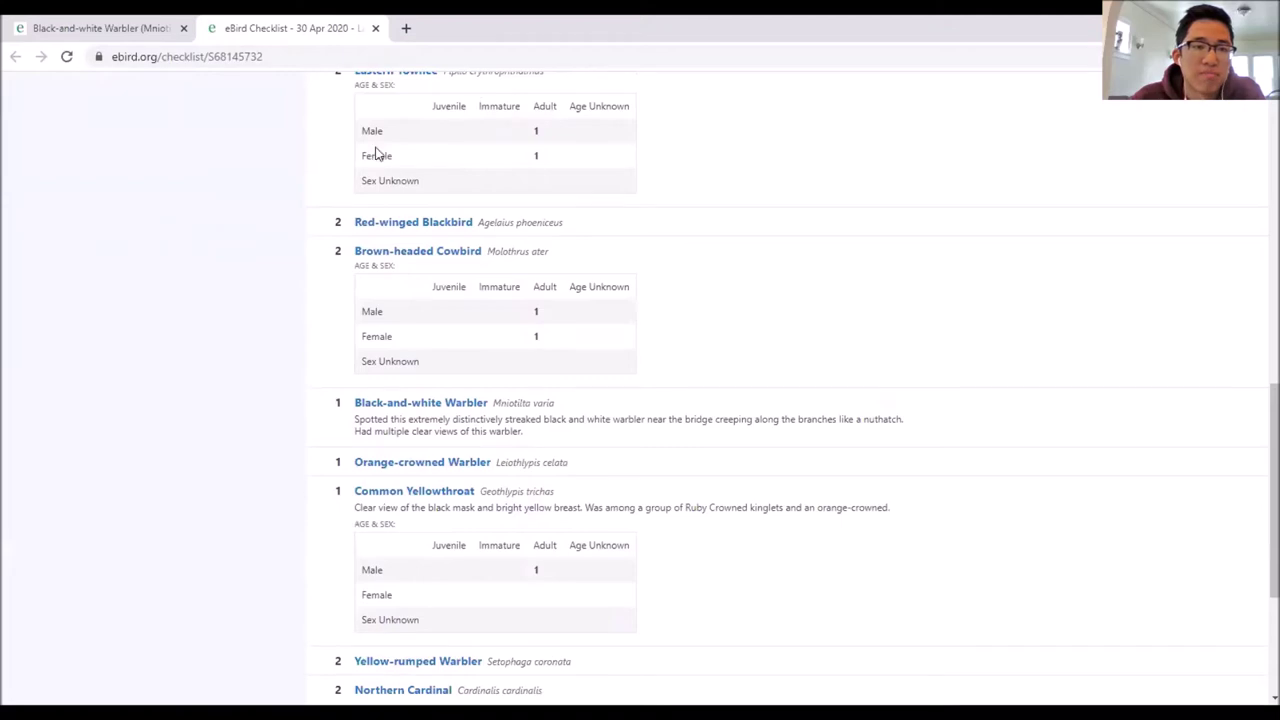
Step: Close the 30 Apr checklist tab and Lake Park popup, then select the species name
{"action": "left_click", "coordinate": [376, 29]}
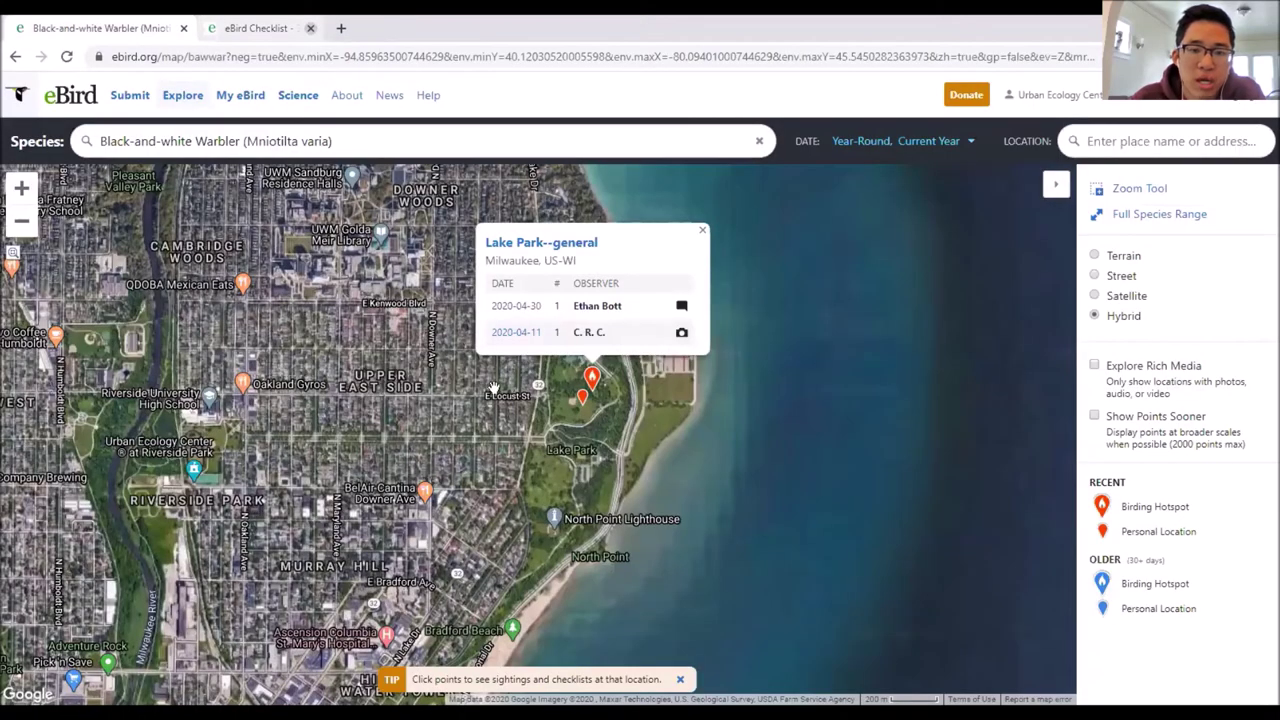
{"action": "left_click", "coordinate": [636, 427]}
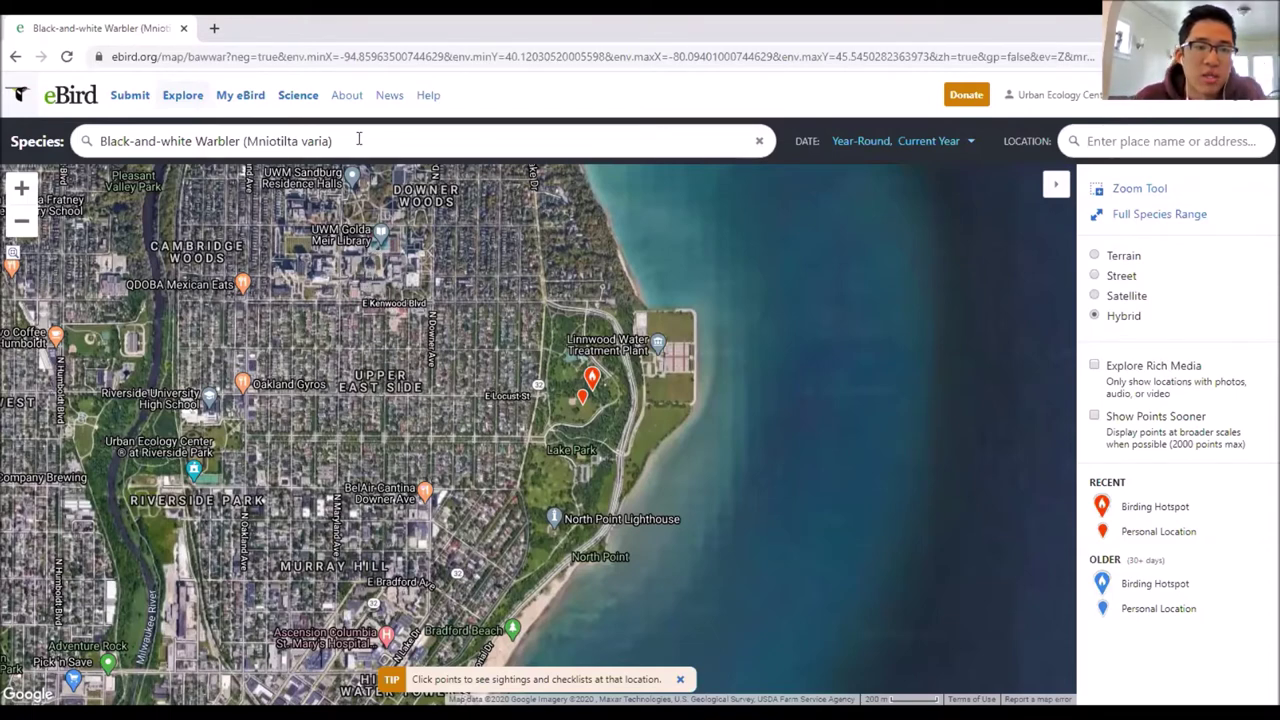
{"action": "left_click_drag", "start_coordinate": [359, 141], "coordinate": [80, 186]}
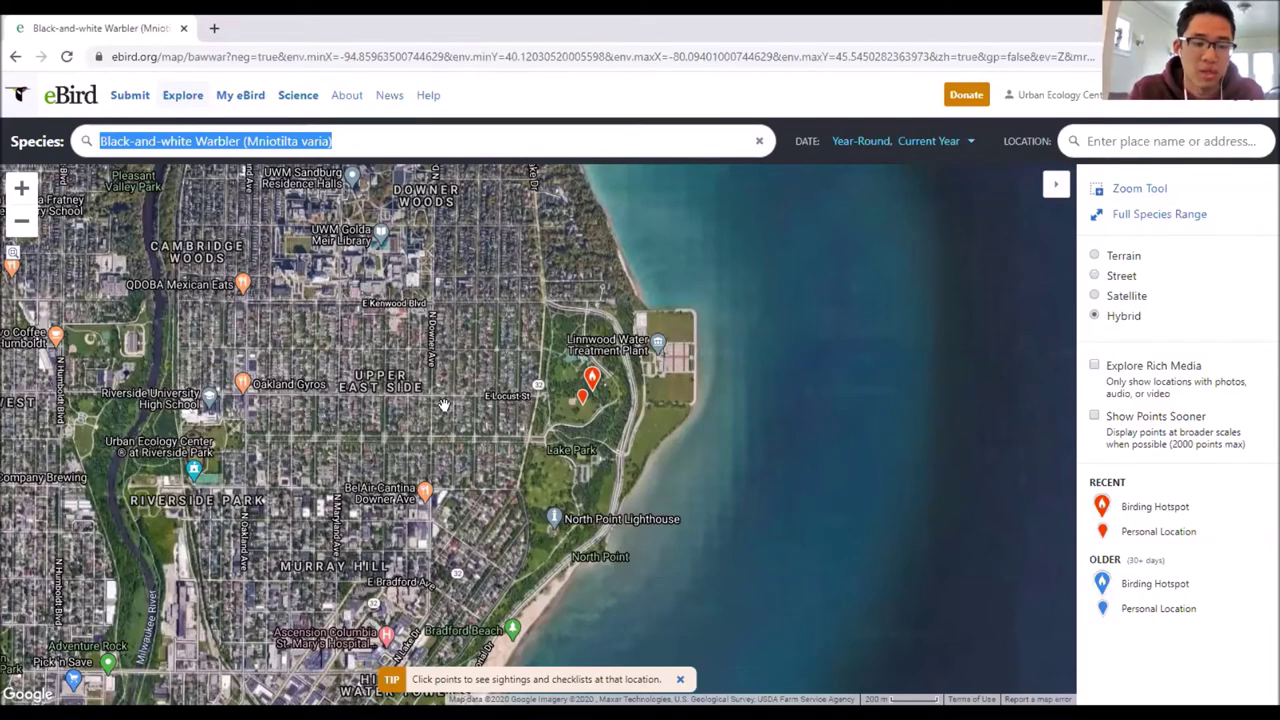
Step: Switch the species map to Ruff with the All Years date range
{"action": "type", "text": "ruf"}
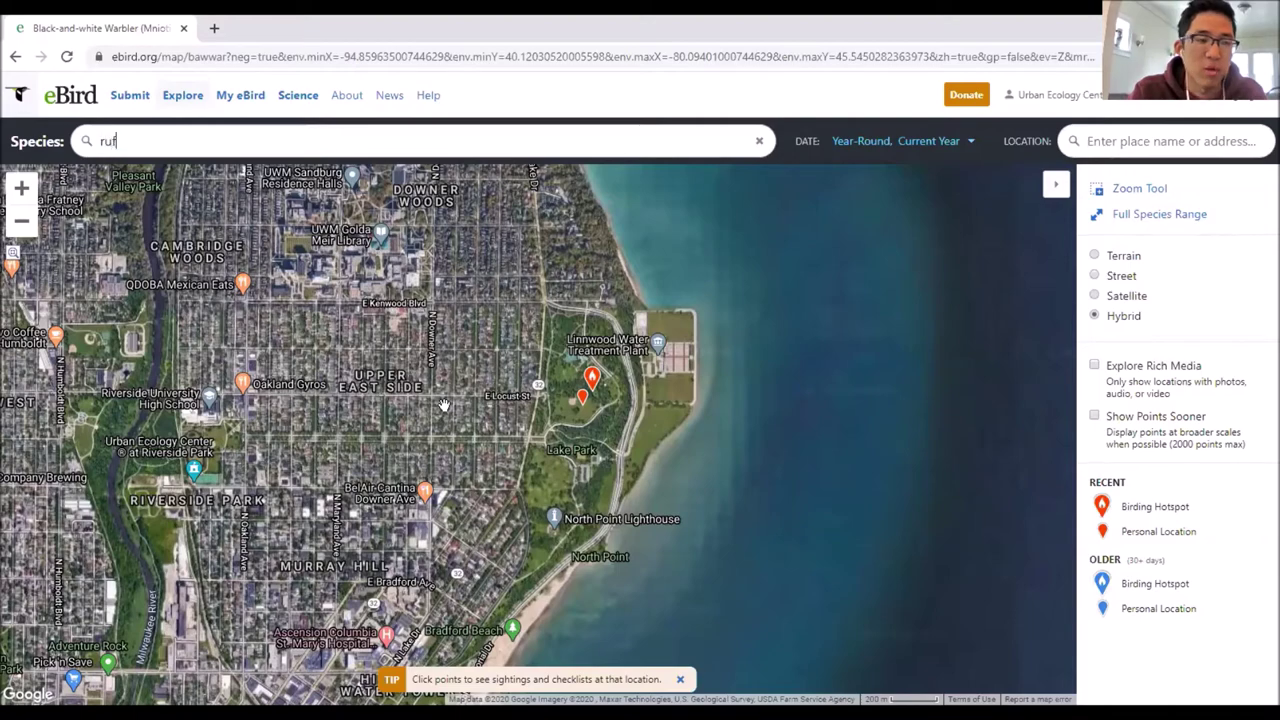
{"action": "type", "text": "f"}
{"action": "left_click", "coordinate": [146, 171]}
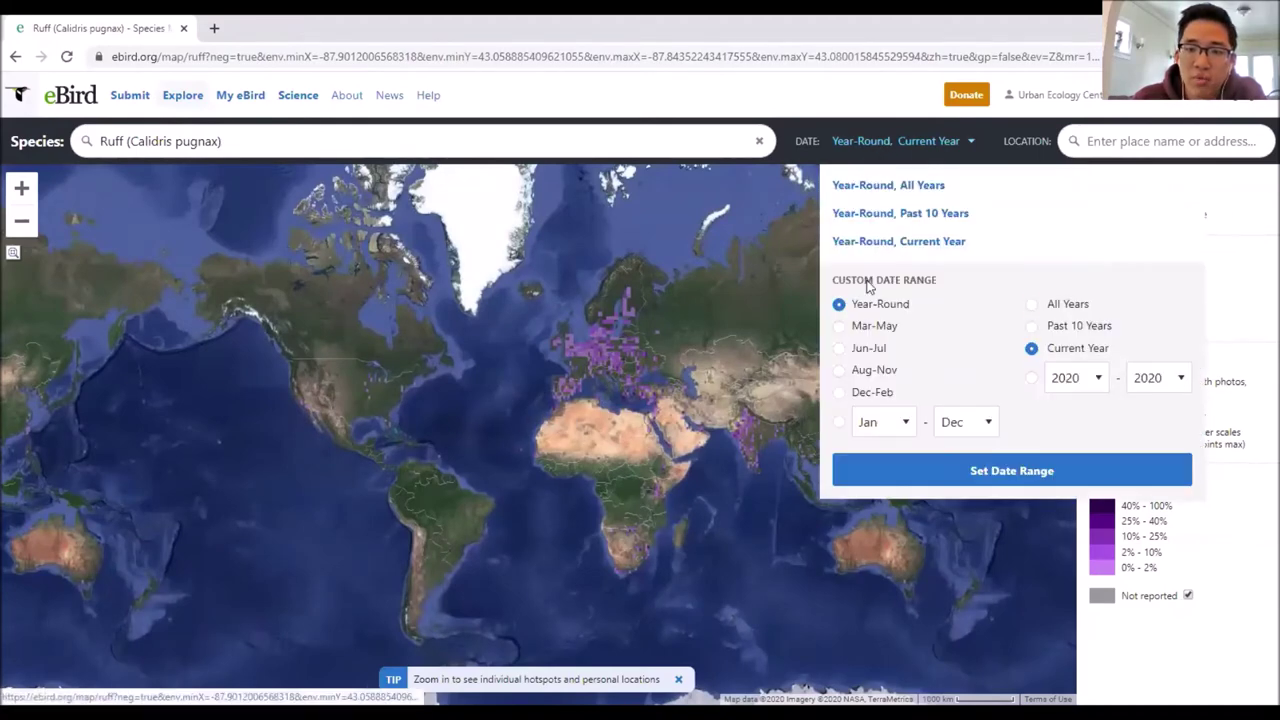
{"action": "left_click", "coordinate": [1031, 304]}
{"action": "left_click", "coordinate": [971, 478]}
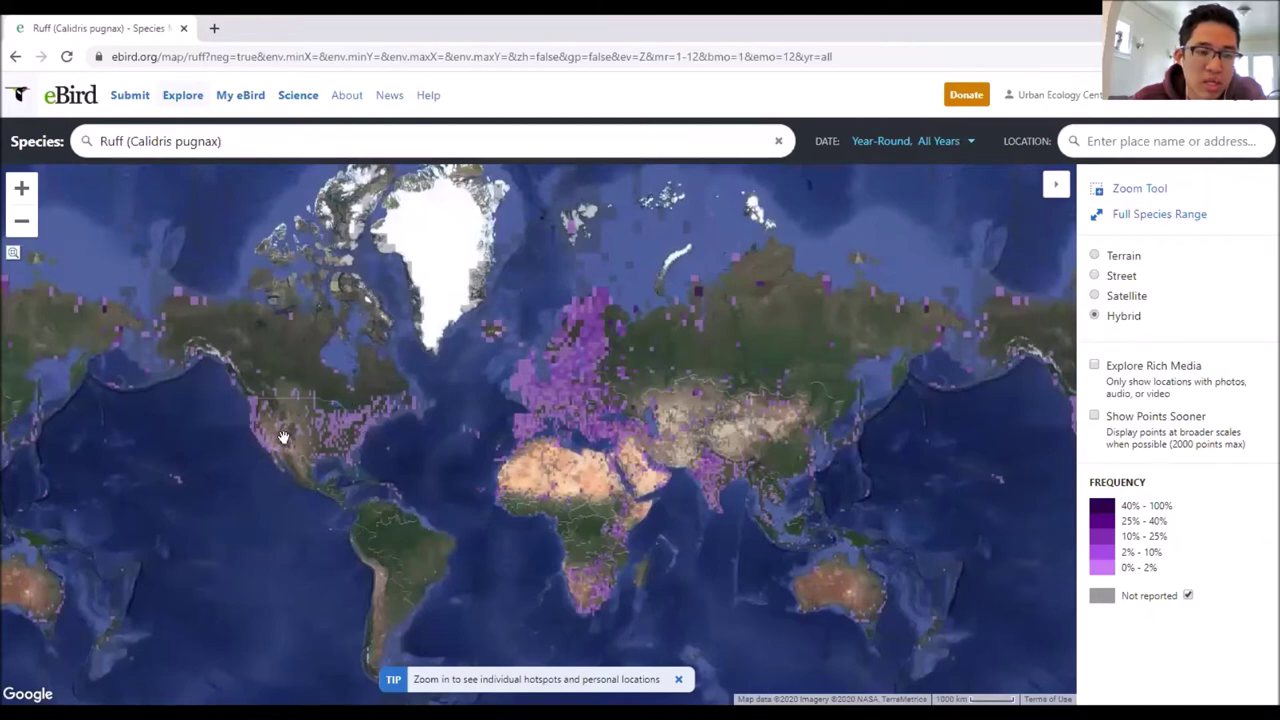
{"action": "scroll", "coordinate": [283, 445], "scroll_direction": "up", "scroll_amount": 1}
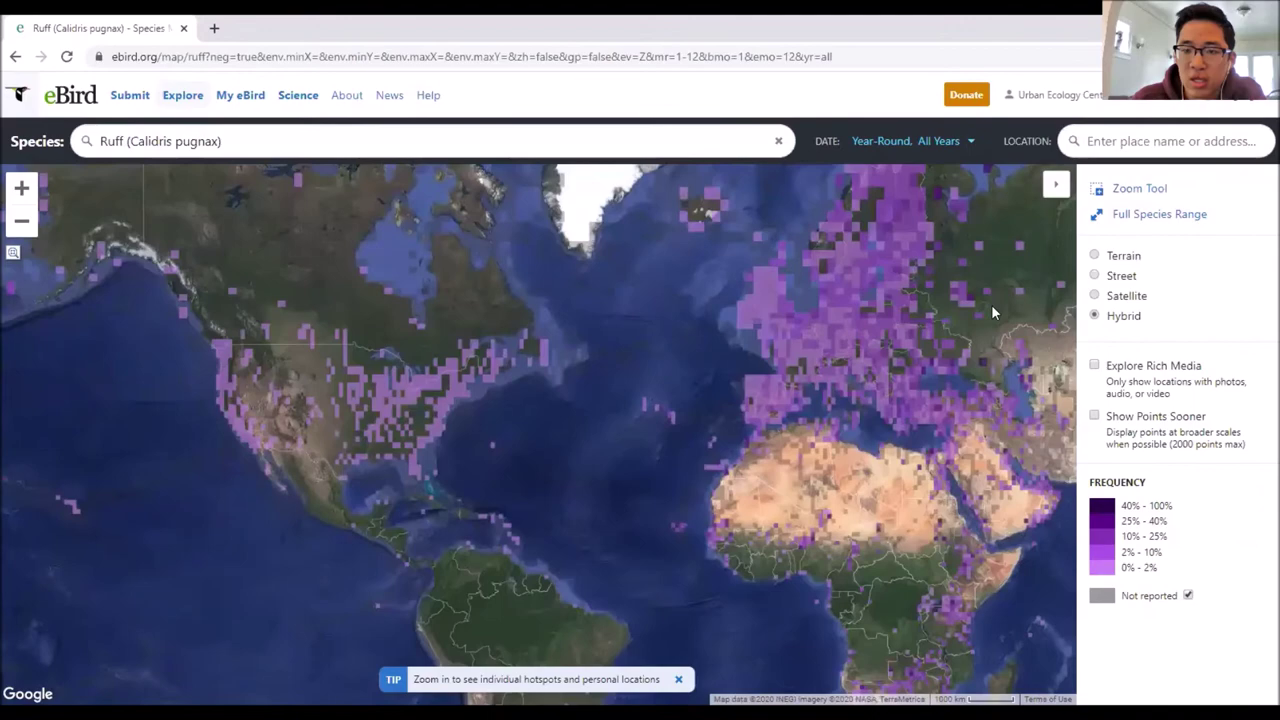
Step: Change the Ruff map's date range to Year-Round, Current Year
{"action": "left_click", "coordinate": [912, 141]}
{"action": "left_click", "coordinate": [960, 251]}
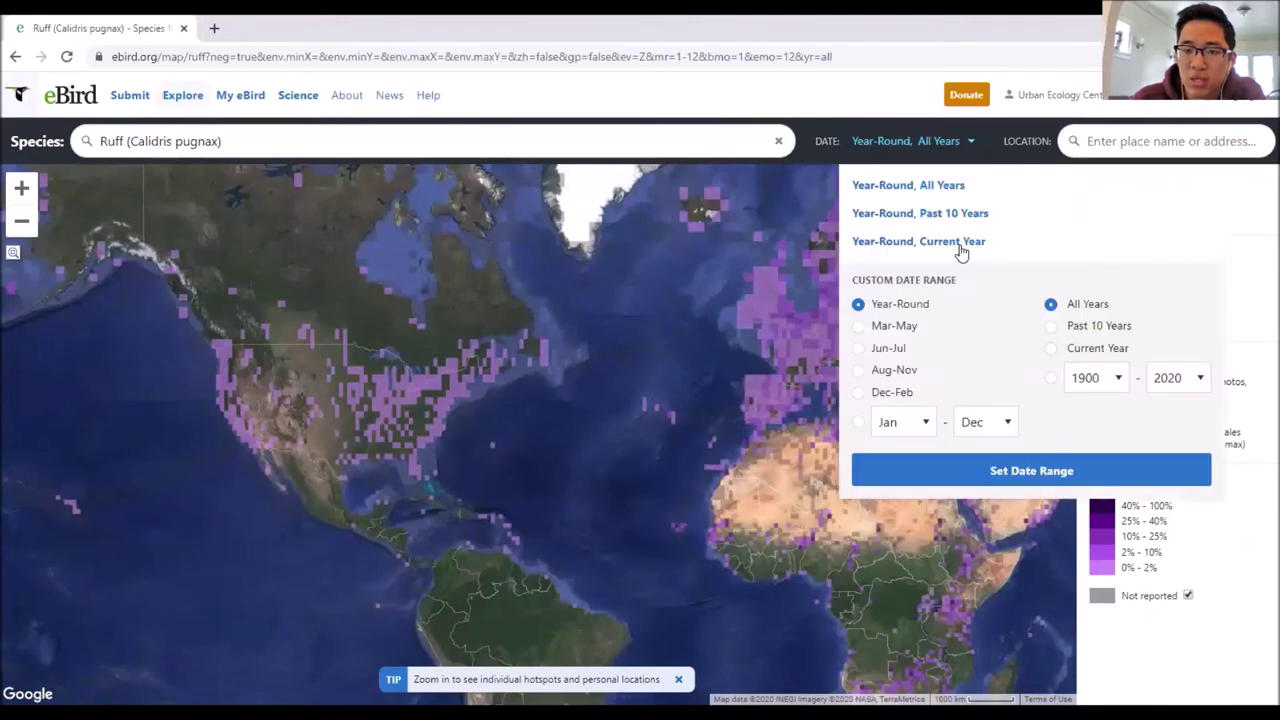
{"action": "left_click", "coordinate": [958, 463]}
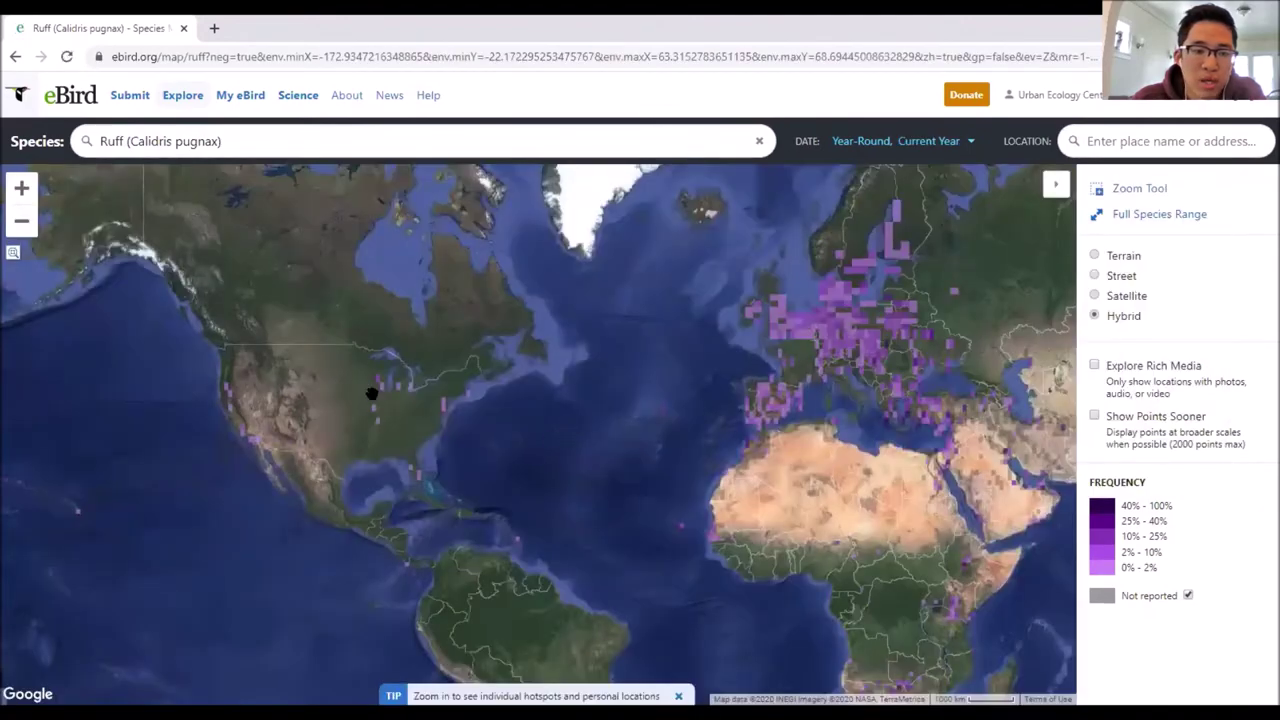
Step: Zoom the Ruff map from world view to the Prairie View Rd and Highway 67 markers near Walworth, WI
{"action": "scroll", "coordinate": [370, 430], "scroll_direction": "up", "scroll_amount": 1}
{"action": "scroll", "coordinate": [382, 377], "scroll_direction": "up", "scroll_amount": 1}
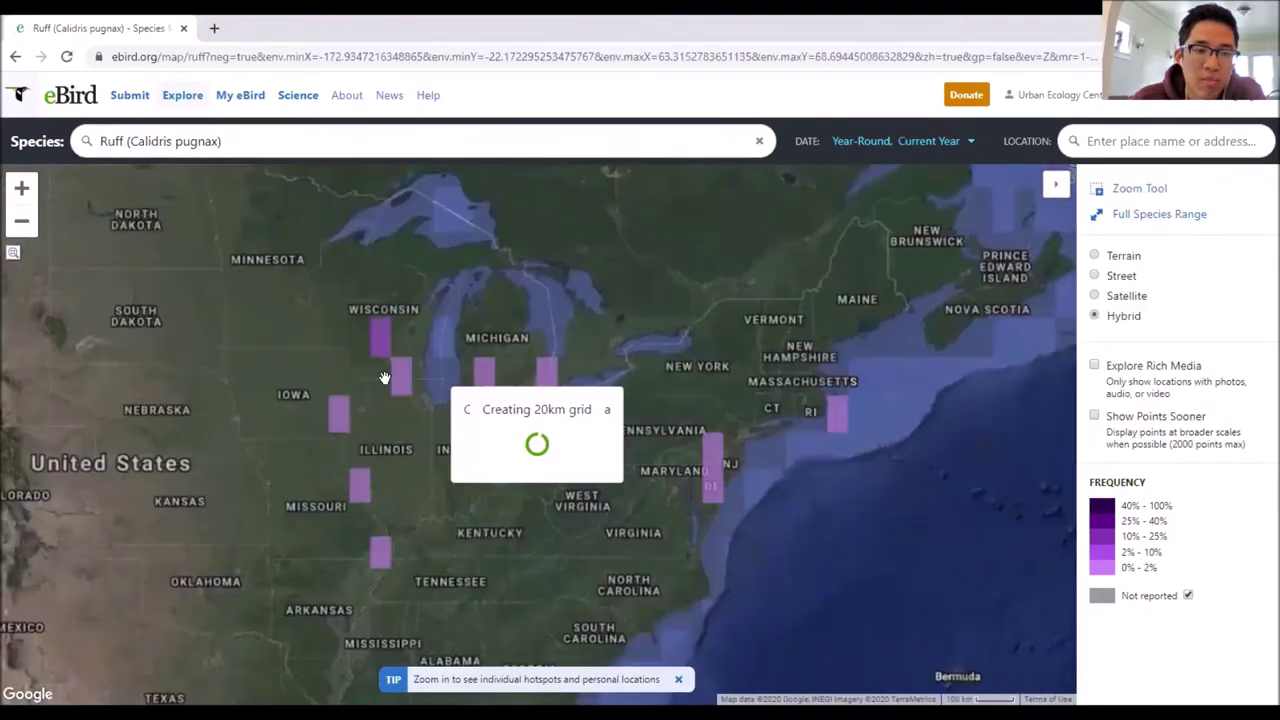
{"action": "scroll", "coordinate": [384, 377], "scroll_direction": "up", "scroll_amount": 2}
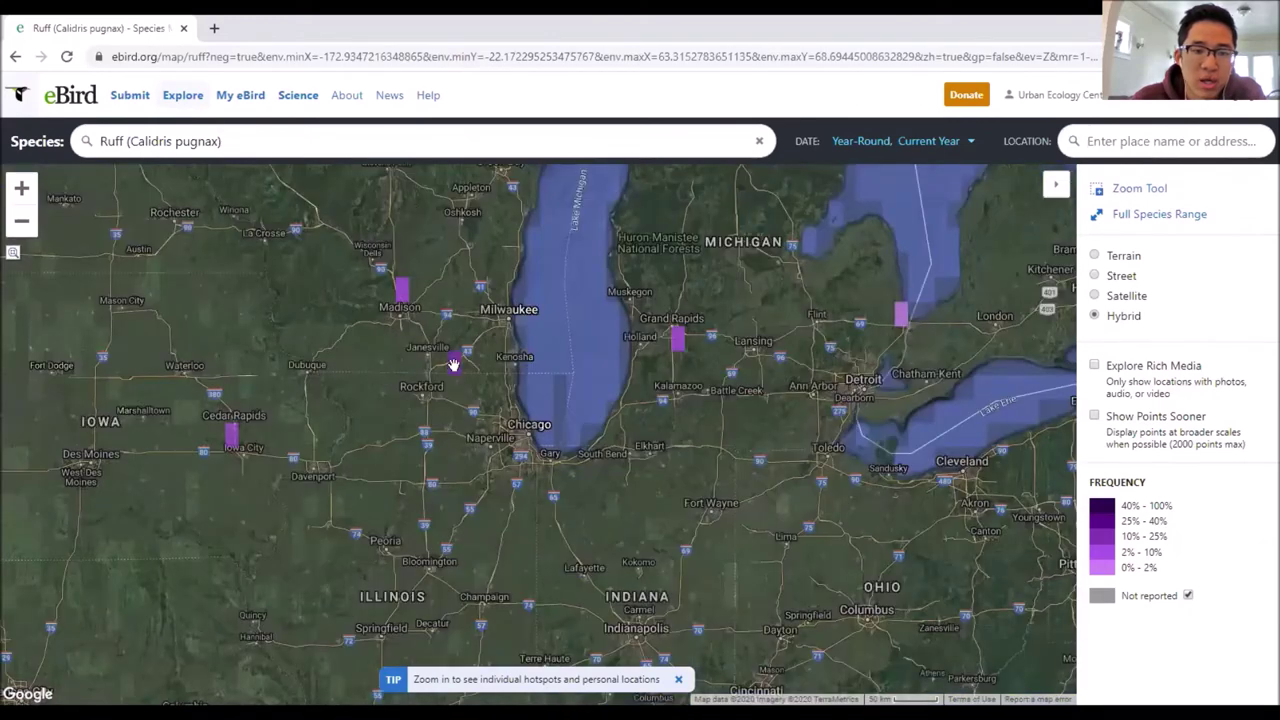
{"action": "scroll", "coordinate": [464, 346], "scroll_direction": "up", "scroll_amount": 2}
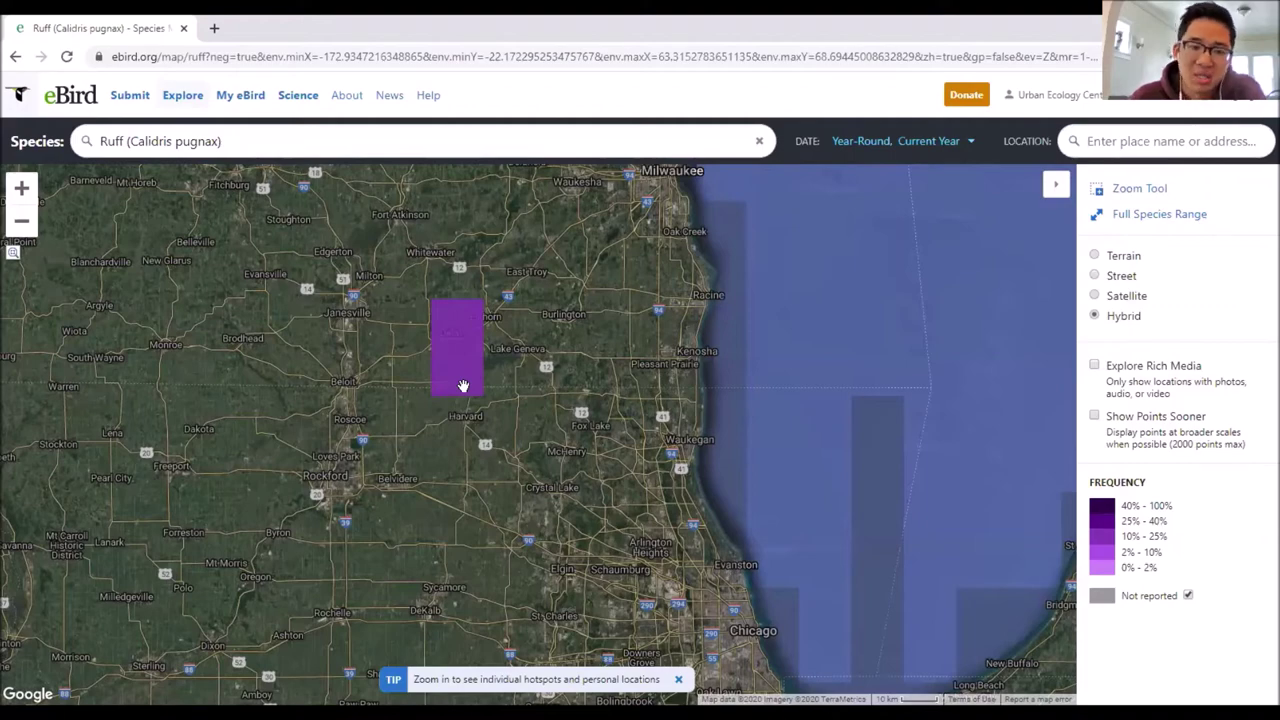
{"action": "scroll", "coordinate": [462, 330], "scroll_direction": "up", "scroll_amount": 1}
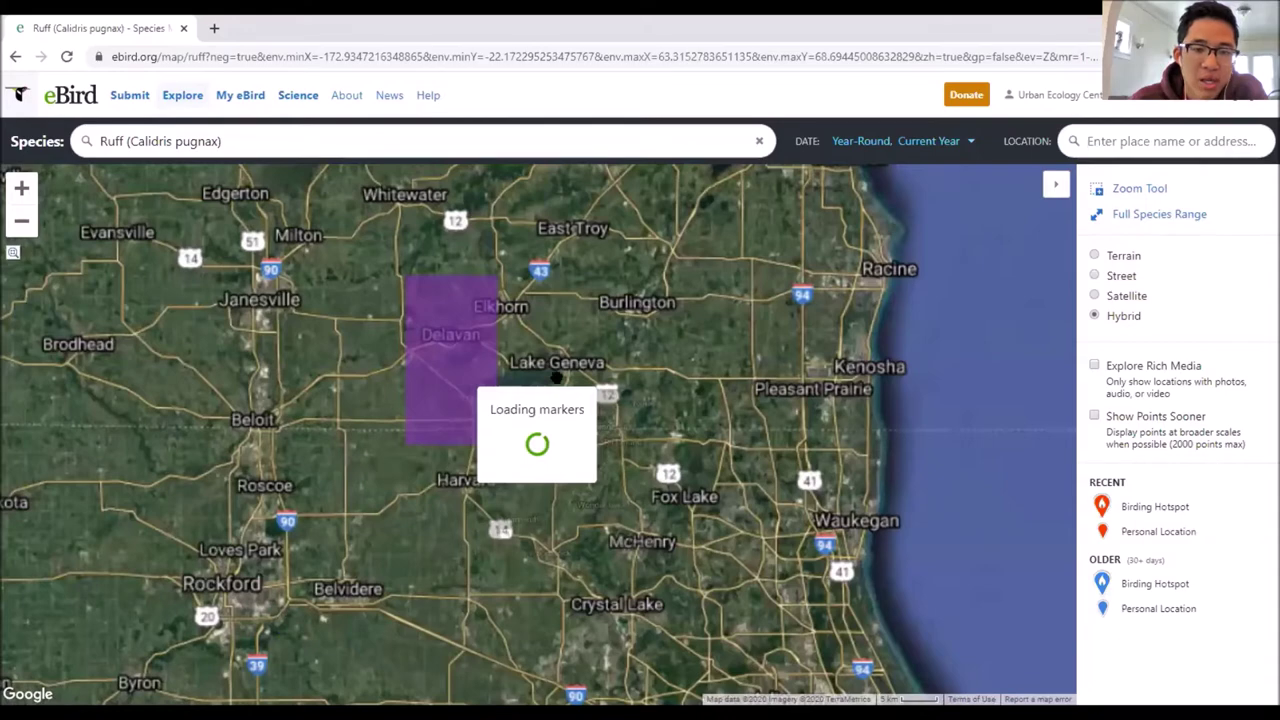
{"action": "scroll", "coordinate": [550, 335], "scroll_direction": "up", "scroll_amount": 3}
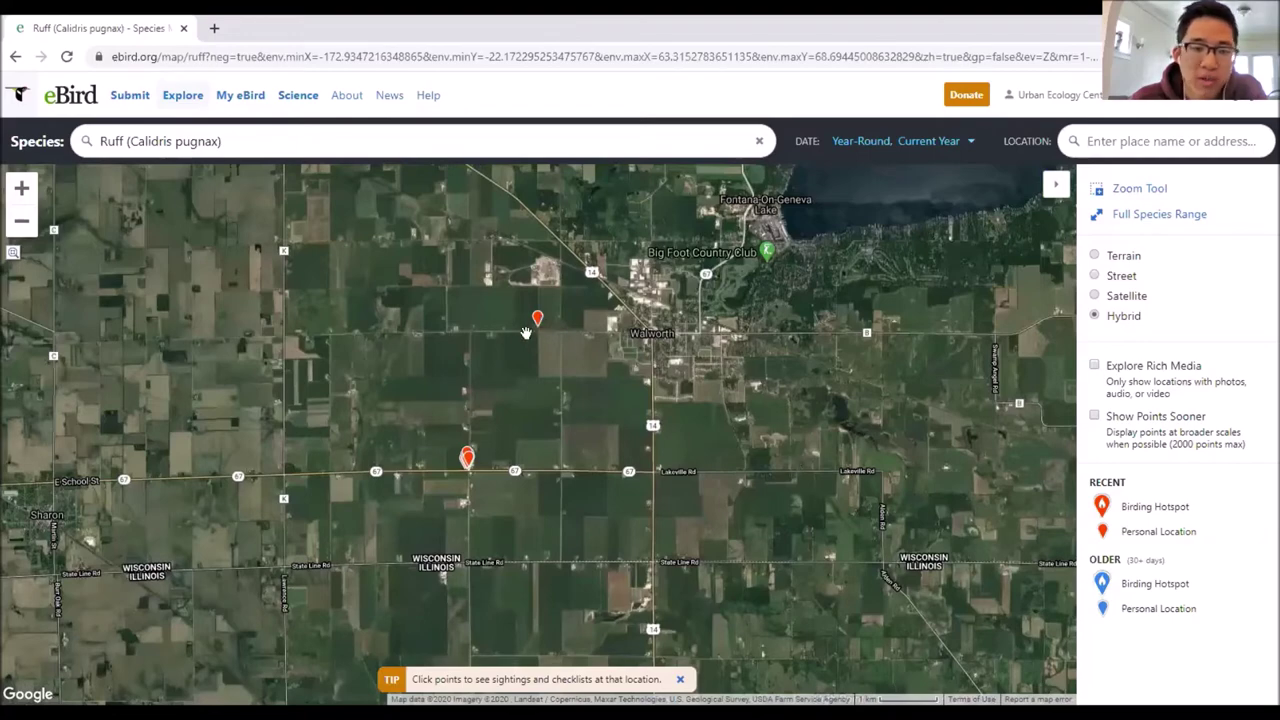
{"action": "scroll", "coordinate": [463, 475], "scroll_direction": "up", "scroll_amount": 1}
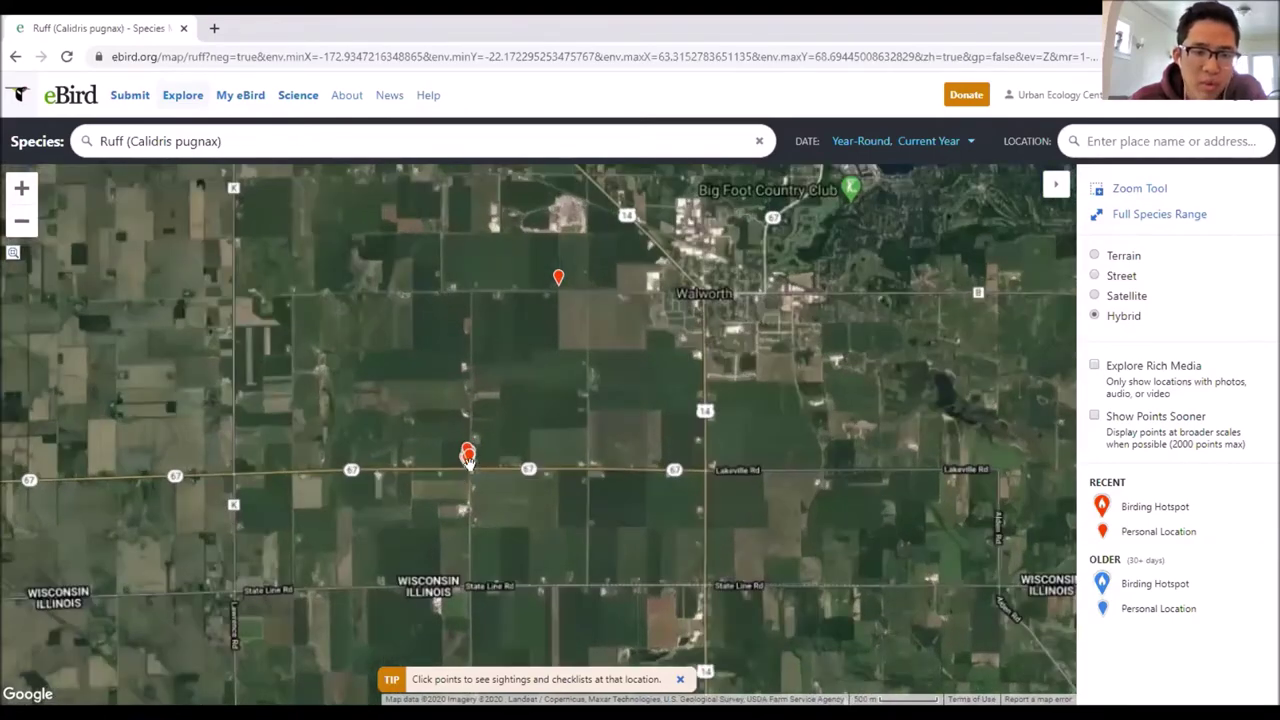
{"action": "left_click", "coordinate": [465, 466]}
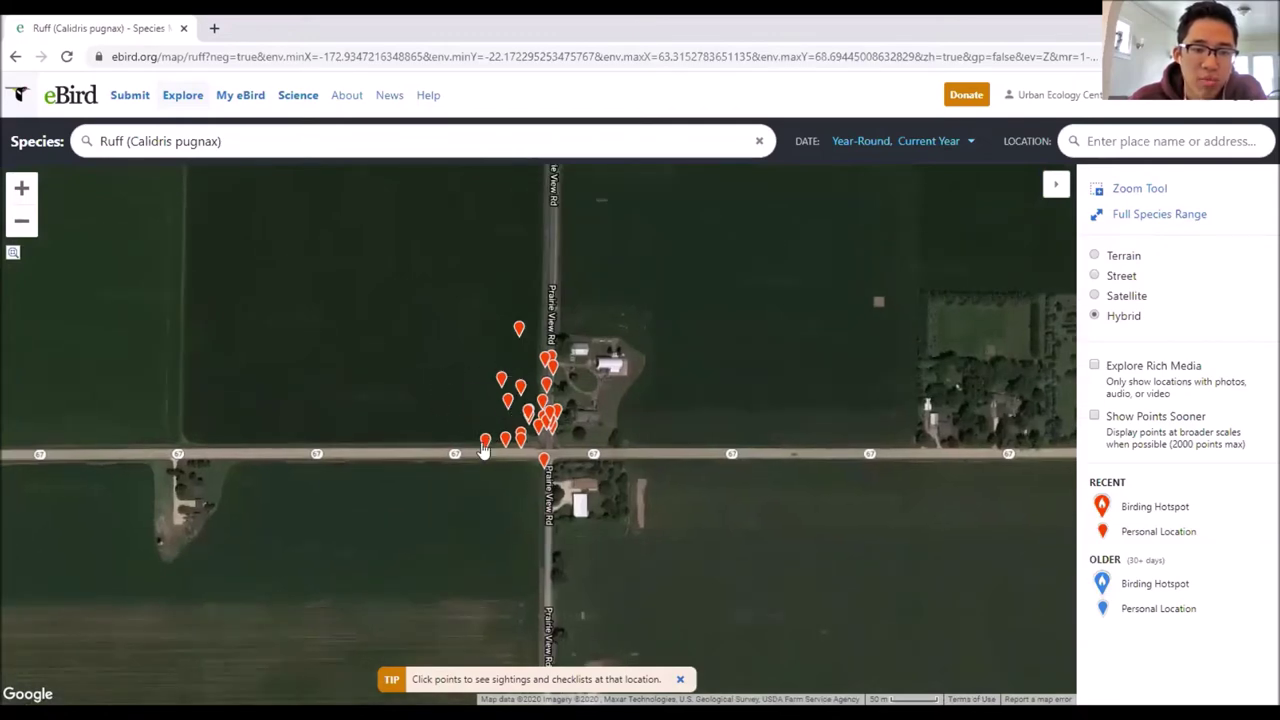
{"action": "left_click", "coordinate": [486, 443]}
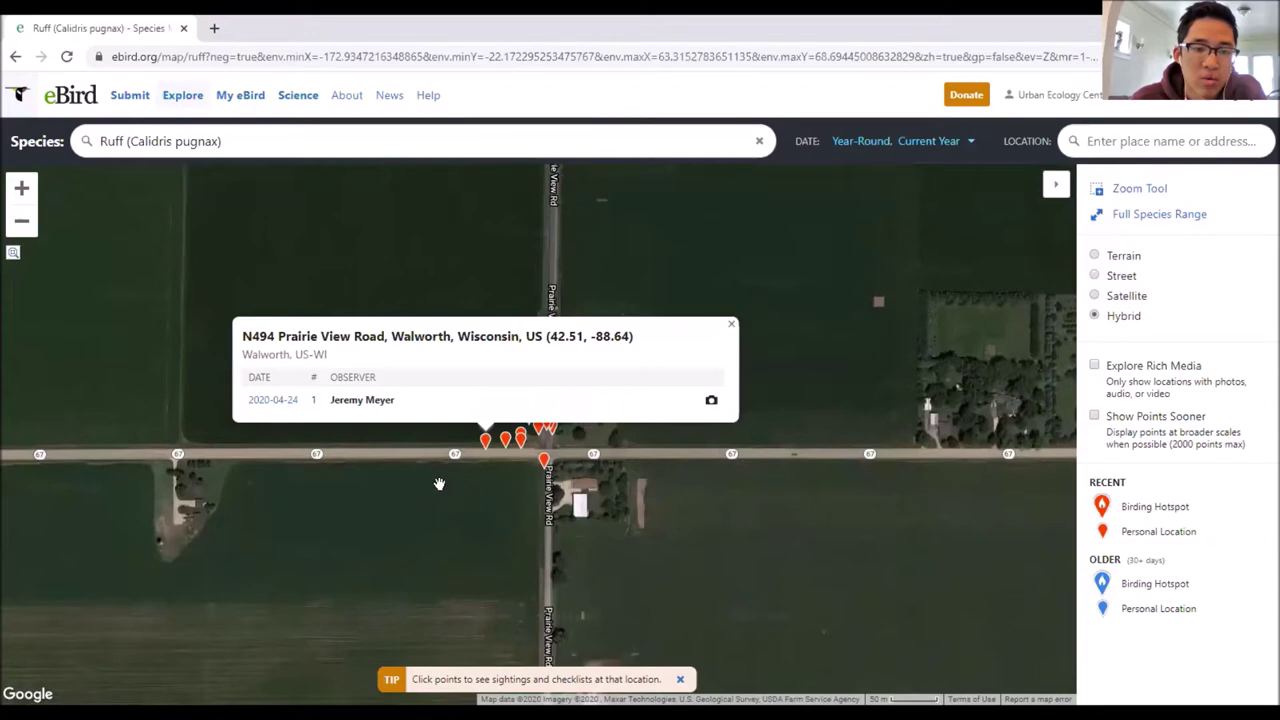
Step: Open sighting popups for Prairie View Road Pond, Ruff Fluddle and other Prairie View Rd markers
{"action": "left_click_drag", "start_coordinate": [523, 429], "coordinate": [518, 431]}
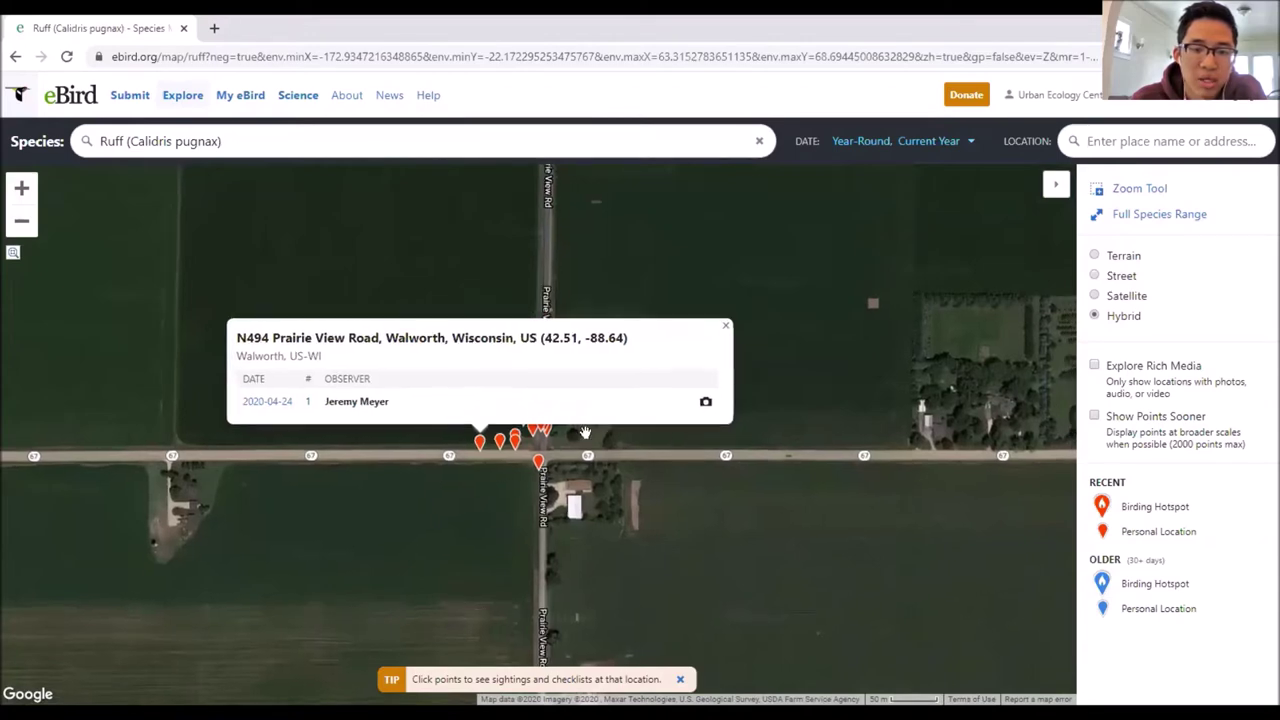
{"action": "left_click", "coordinate": [533, 432]}
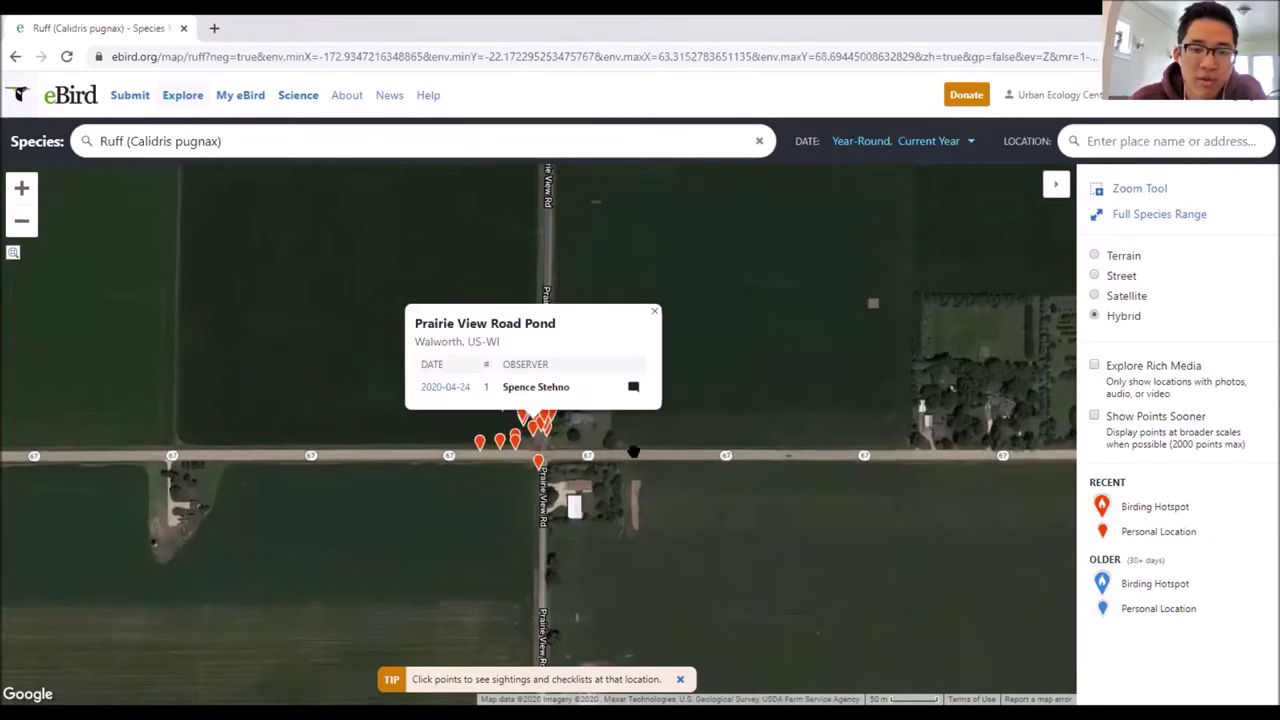
{"action": "left_click", "coordinate": [550, 434]}
{"action": "left_click", "coordinate": [523, 414]}
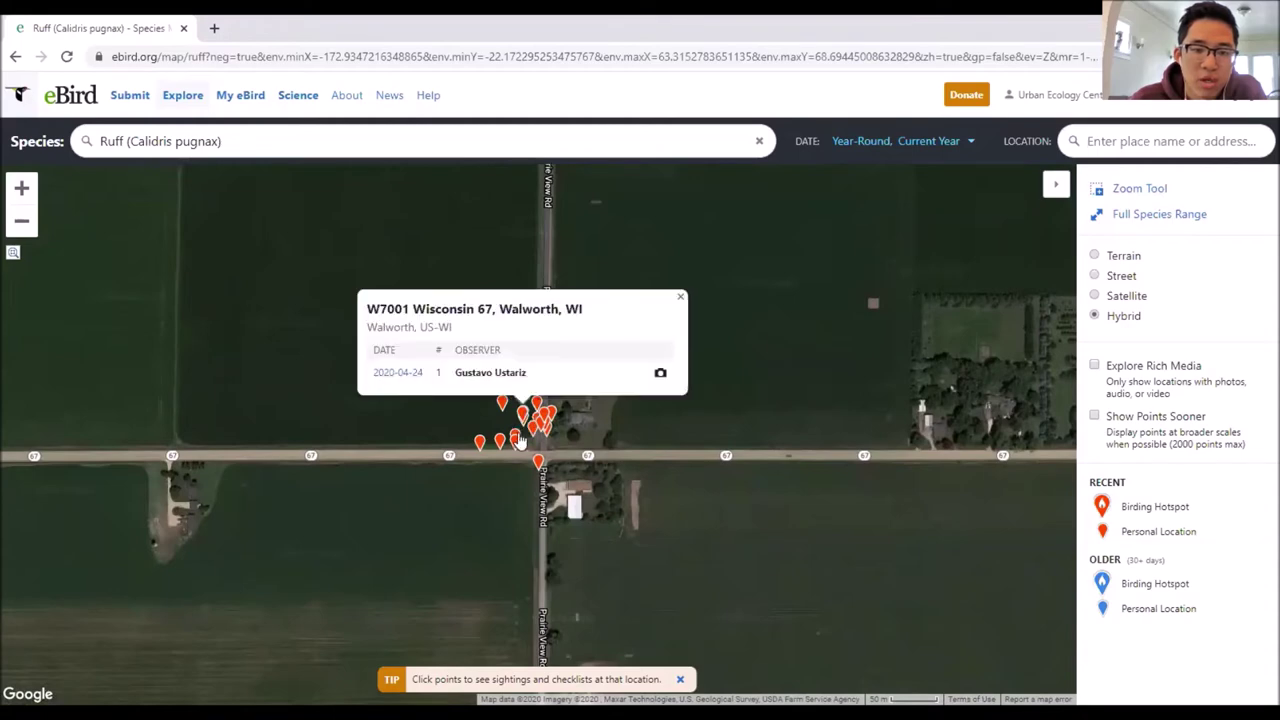
{"action": "scroll", "coordinate": [520, 420], "scroll_direction": "up", "scroll_amount": 2}
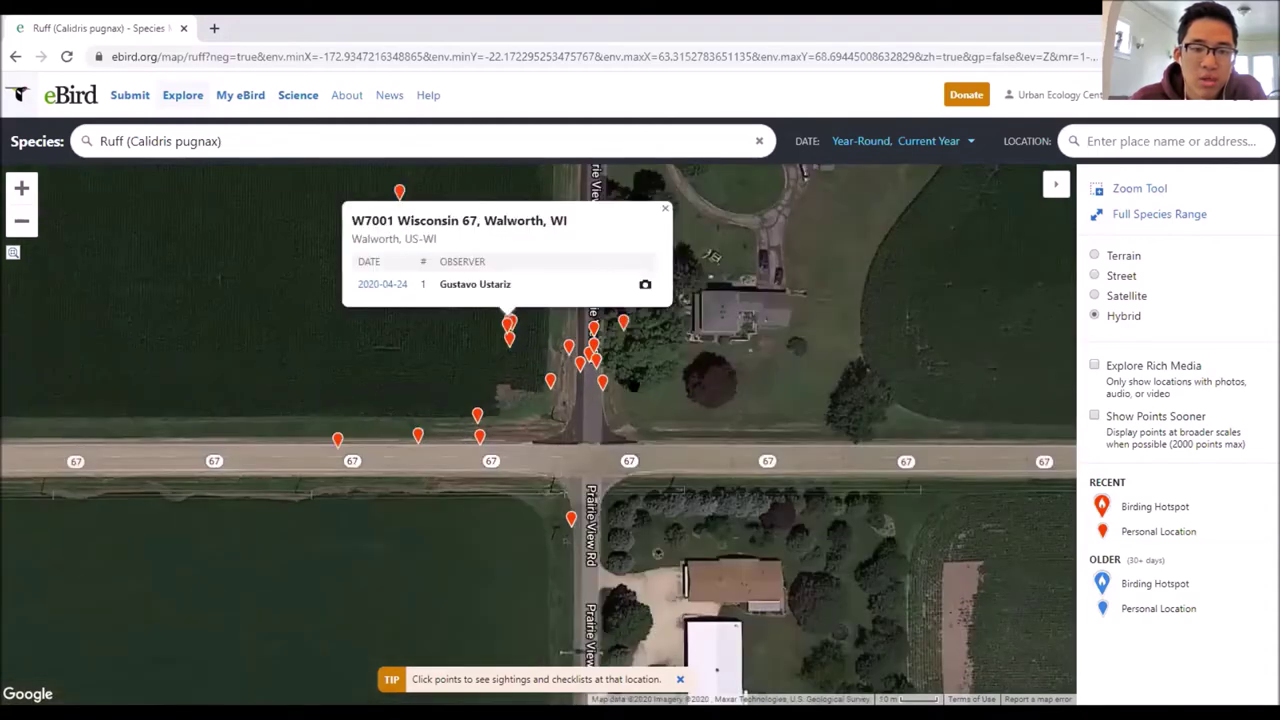
{"action": "left_click", "coordinate": [570, 348]}
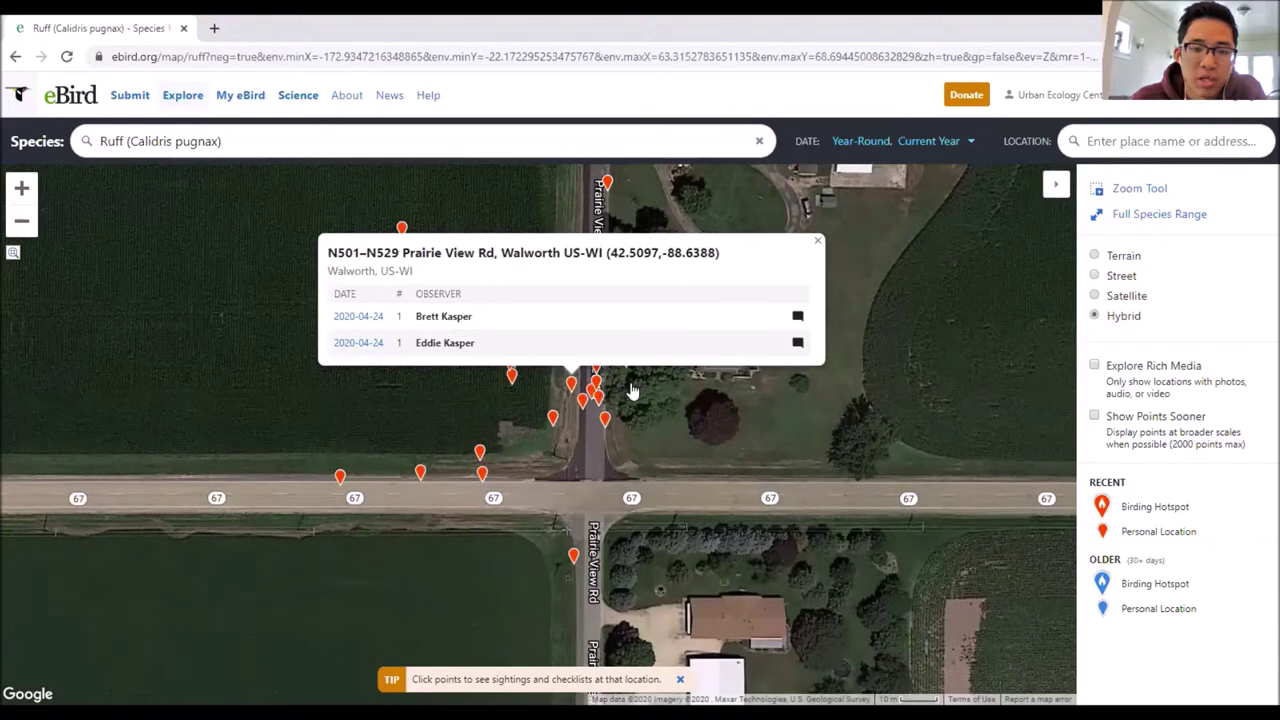
{"action": "left_click", "coordinate": [604, 419]}
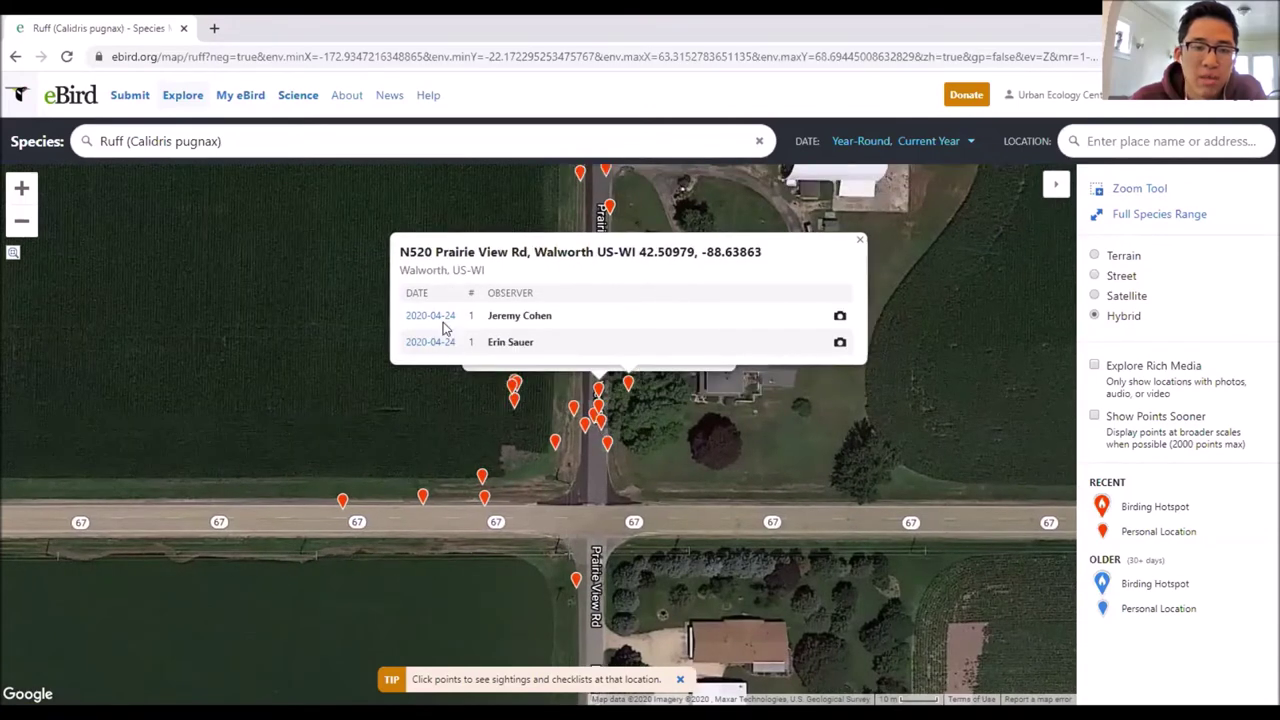
{"action": "left_click", "coordinate": [557, 446]}
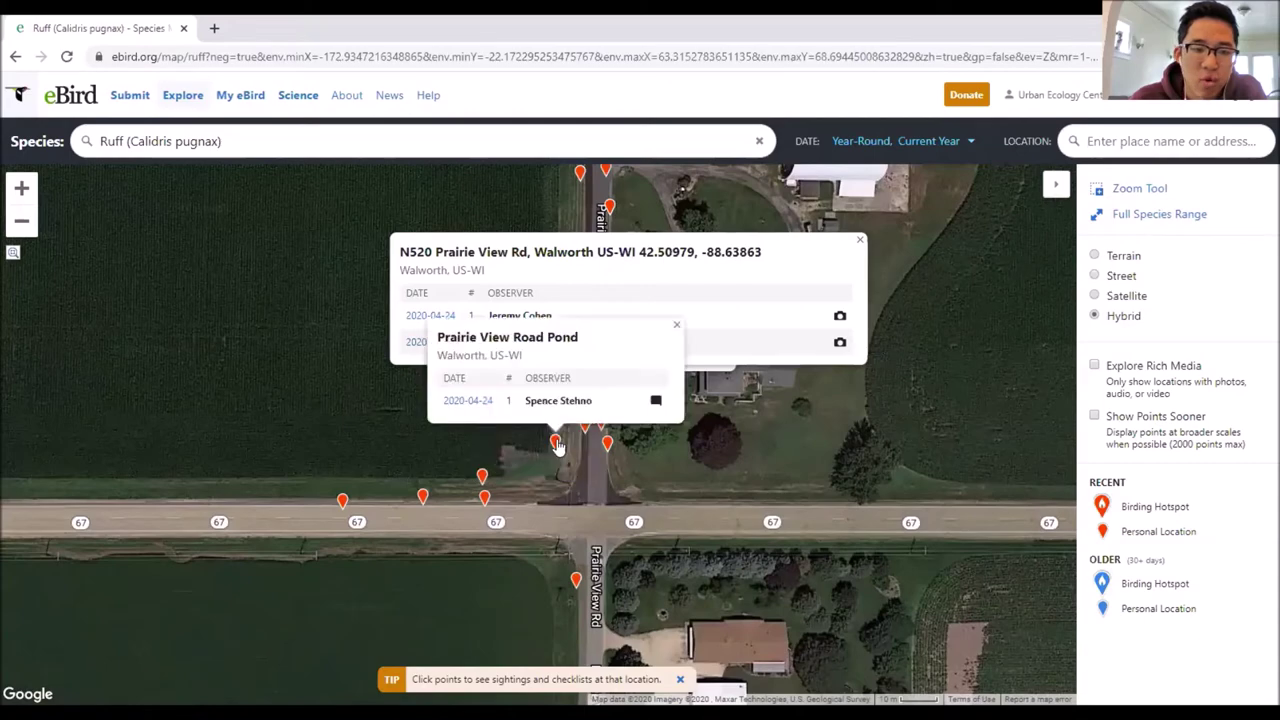
{"action": "left_click", "coordinate": [486, 499]}
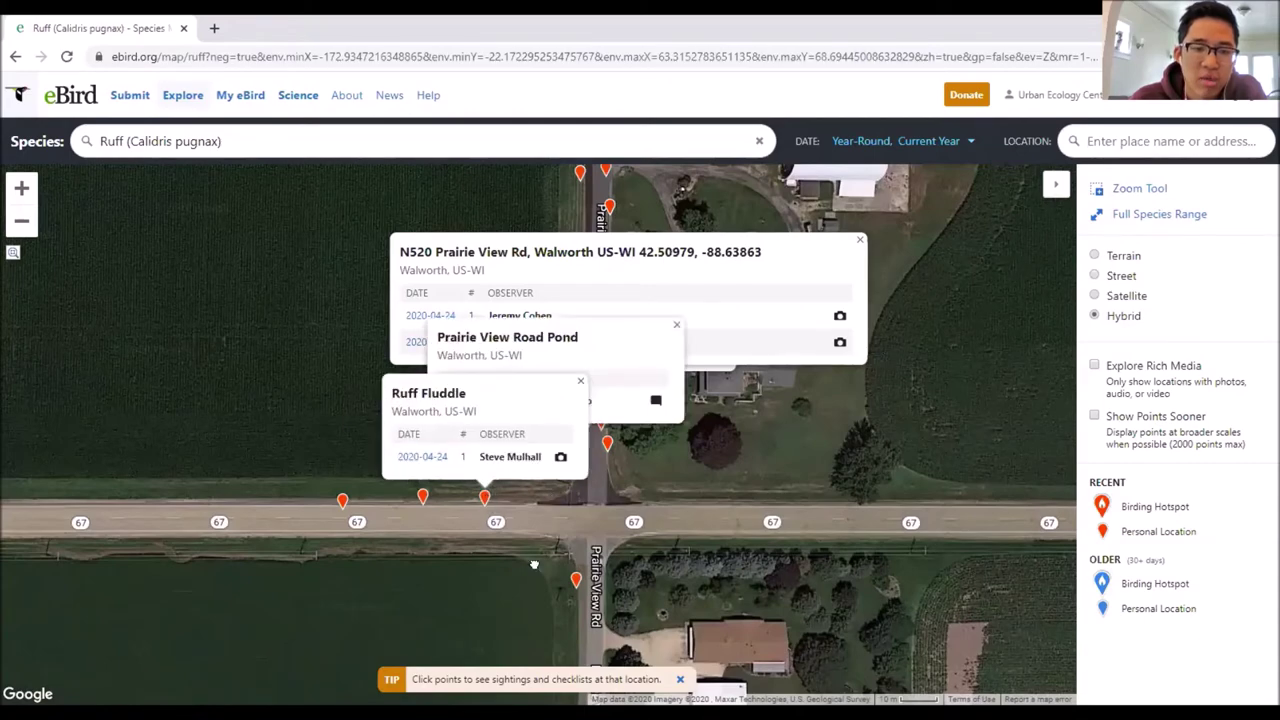
{"action": "left_click", "coordinate": [570, 222]}
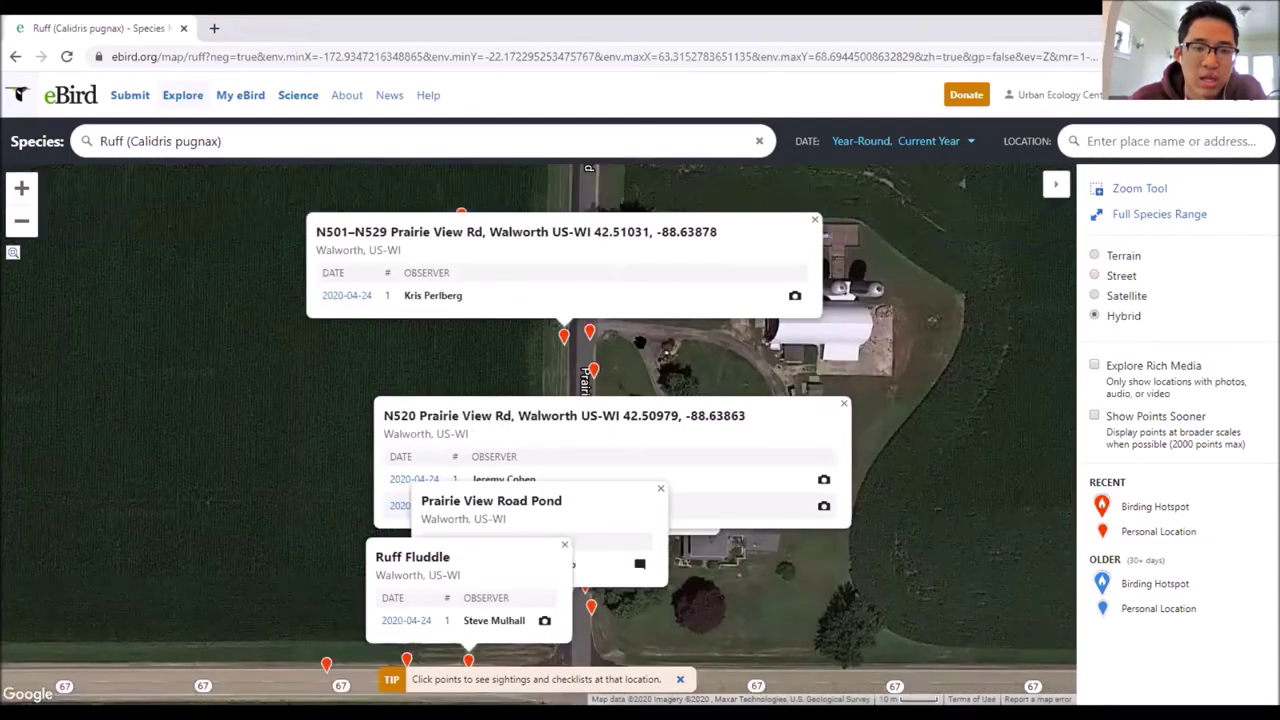
{"action": "left_click", "coordinate": [640, 342]}
Step: Open the Hy 67 Pond and Hwy 67 Flooded Field sightings, then the 2020-04-24 checklist
{"action": "left_click", "coordinate": [594, 372]}
{"action": "left_click", "coordinate": [389, 418]}
{"action": "left_click", "coordinate": [371, 479]}
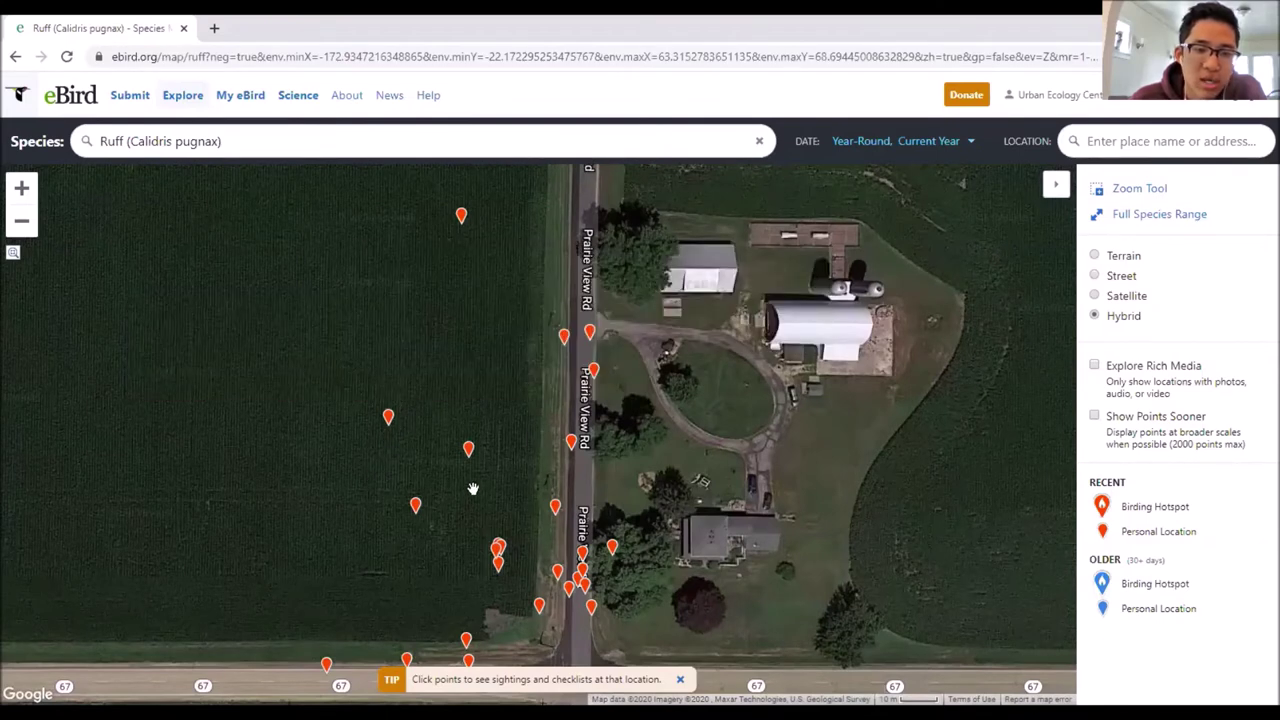
{"action": "left_click", "coordinate": [468, 449]}
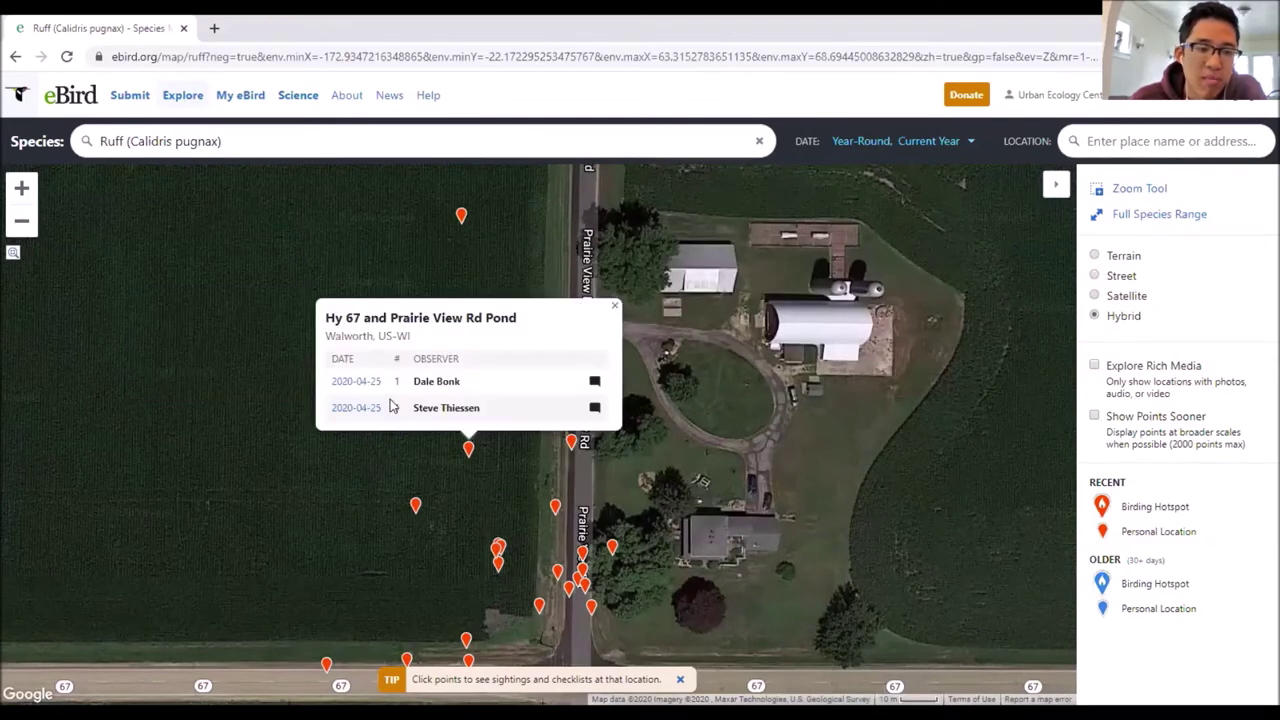
{"action": "left_click", "coordinate": [555, 508]}
{"action": "left_click", "coordinate": [416, 507]}
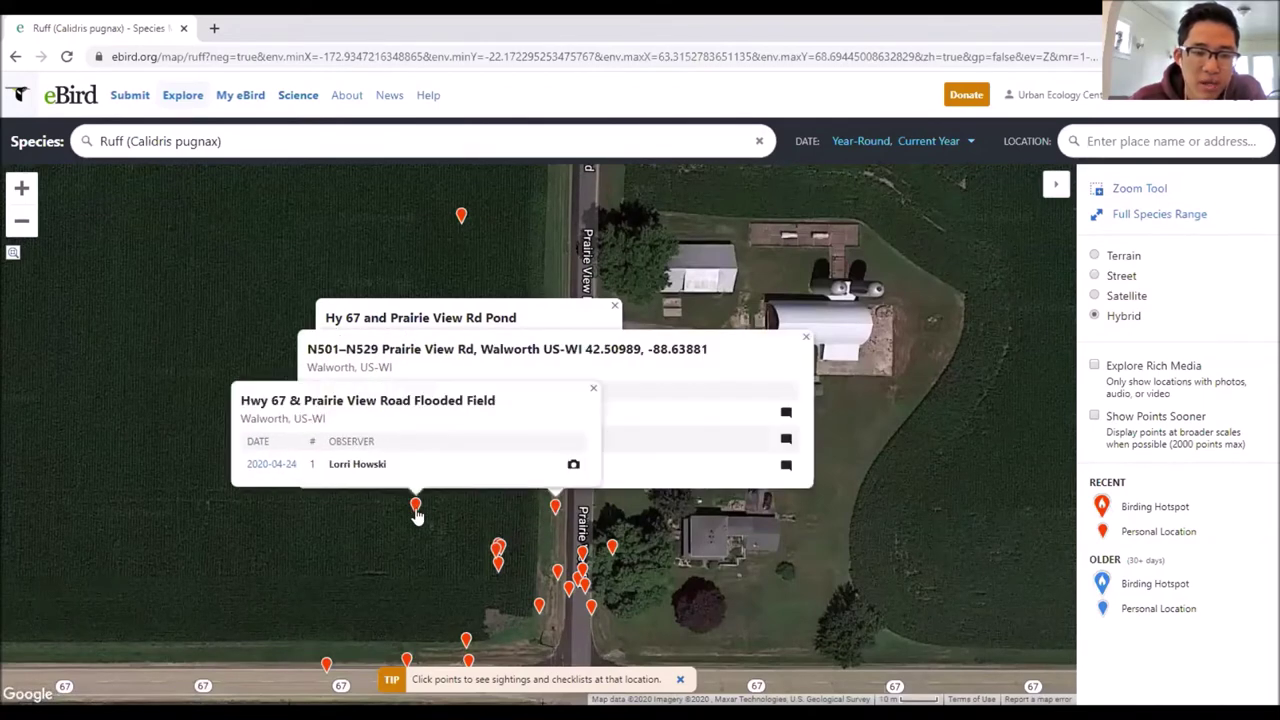
{"action": "left_click", "coordinate": [285, 465]}
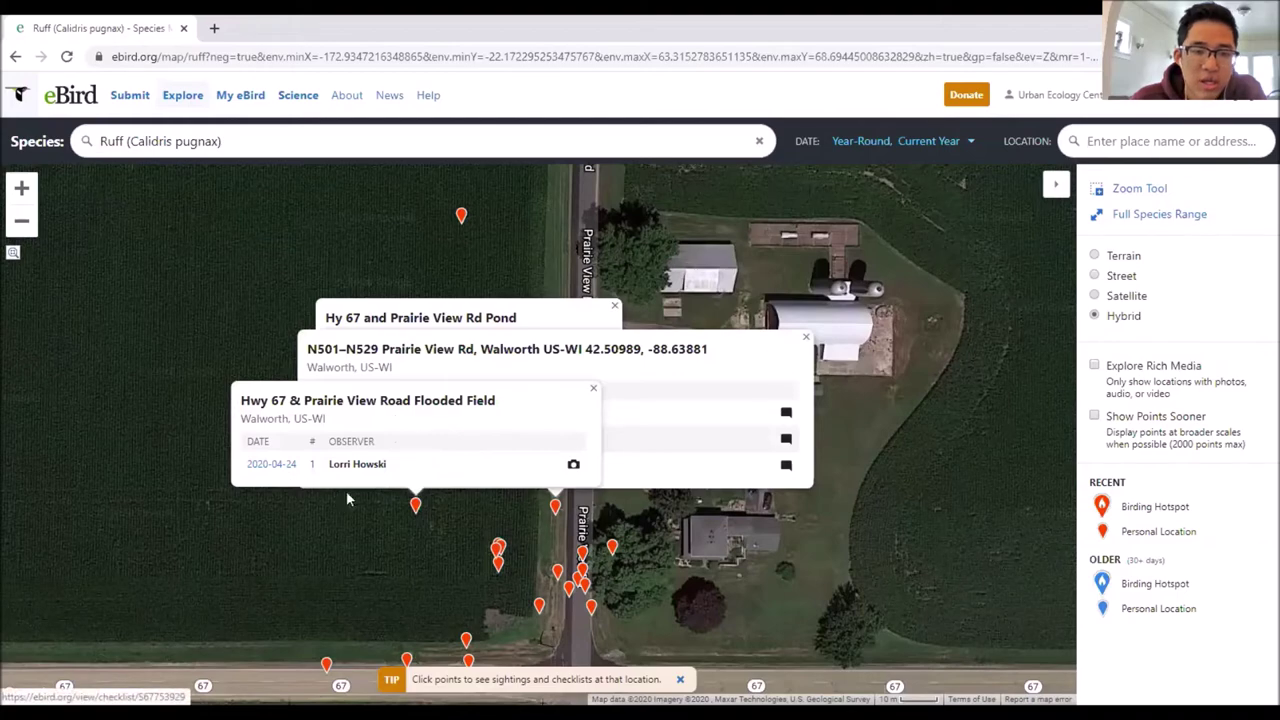
{"action": "left_click", "coordinate": [409, 508]}
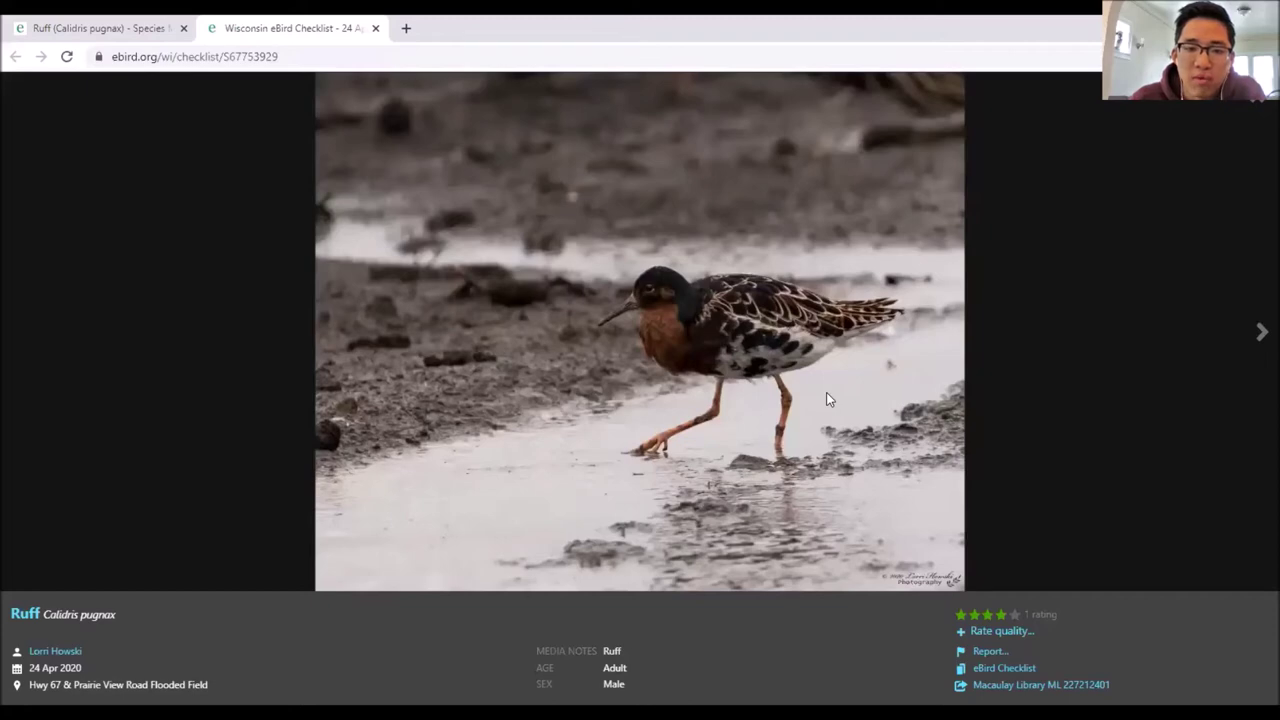
{"action": "left_click", "coordinate": [1260, 331]}
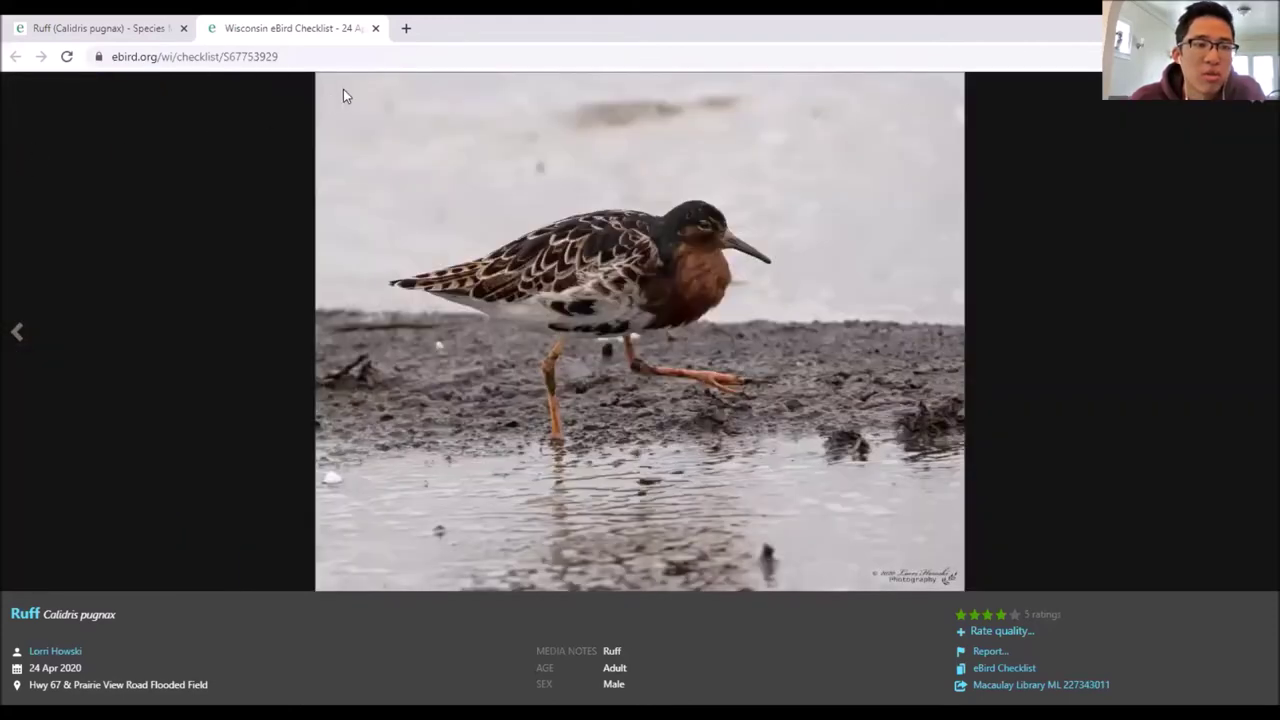
{"action": "left_click", "coordinate": [375, 28]}
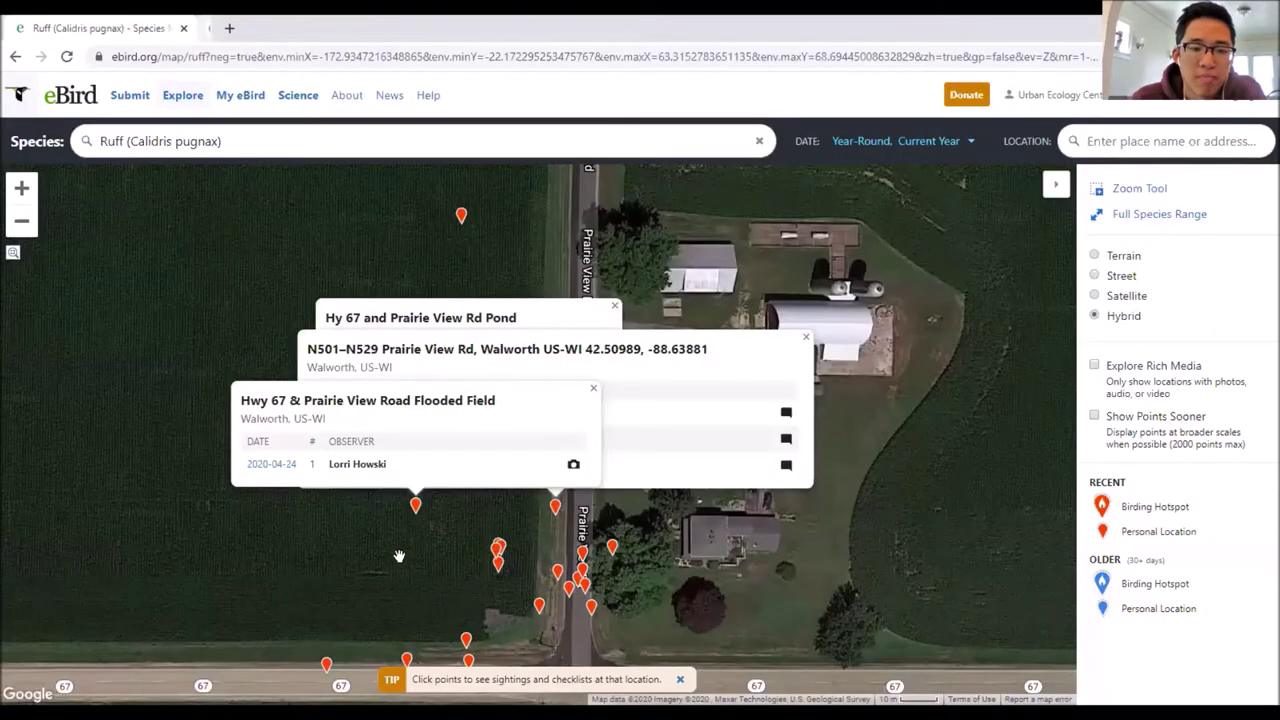
Step: Reopen and close the Hwy 67 & Prairie View Road Flooded Field sighting details
{"action": "scroll", "coordinate": [516, 505], "scroll_direction": "down", "scroll_amount": 1}
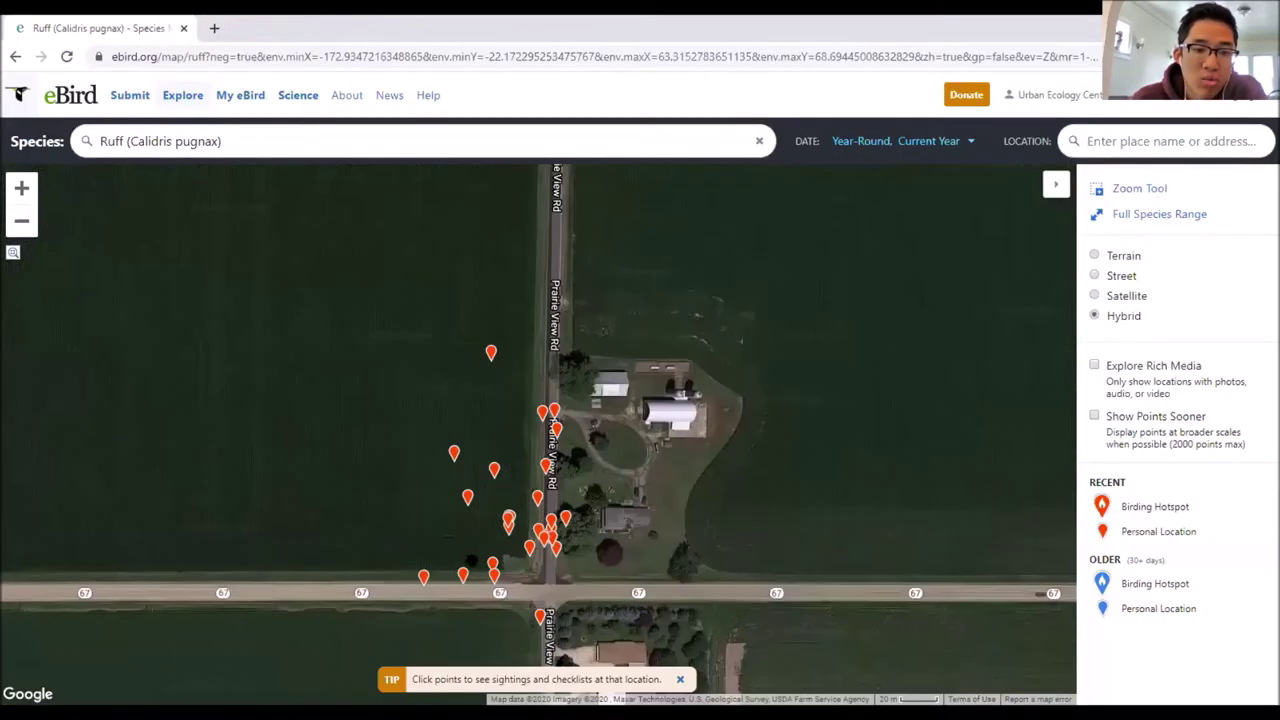
{"action": "left_click", "coordinate": [469, 499]}
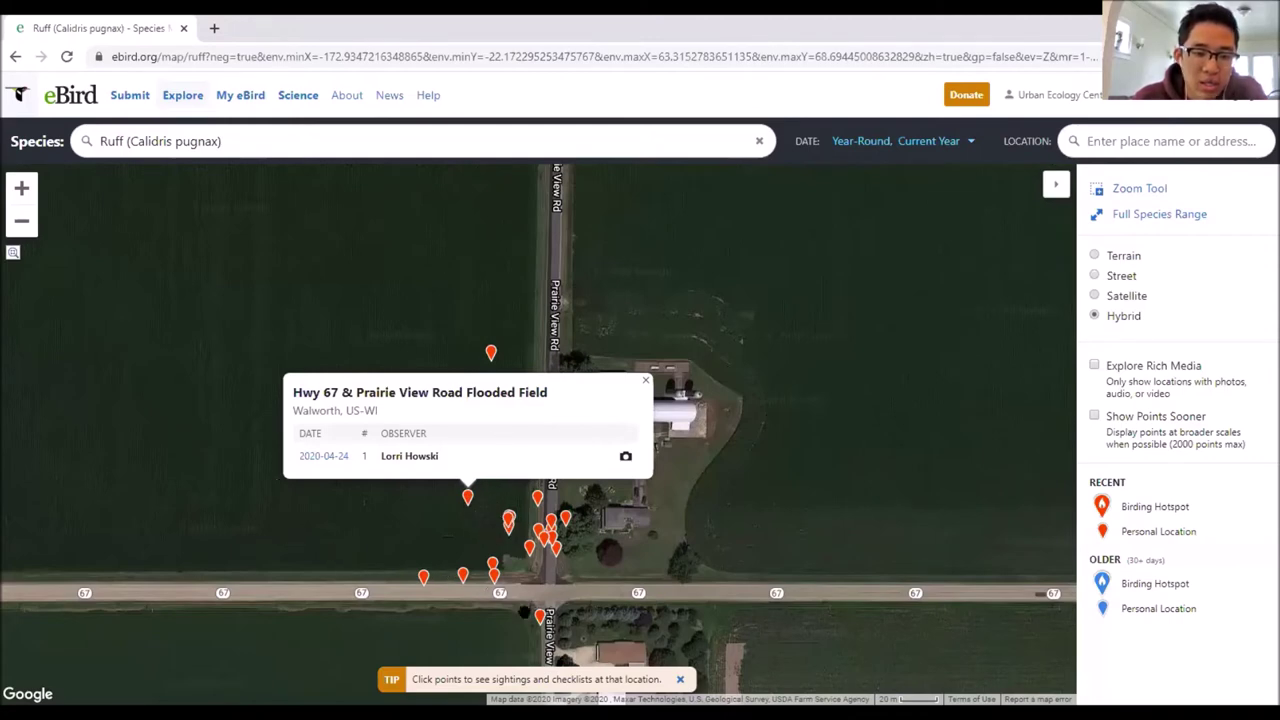
{"action": "left_click", "coordinate": [563, 578]}
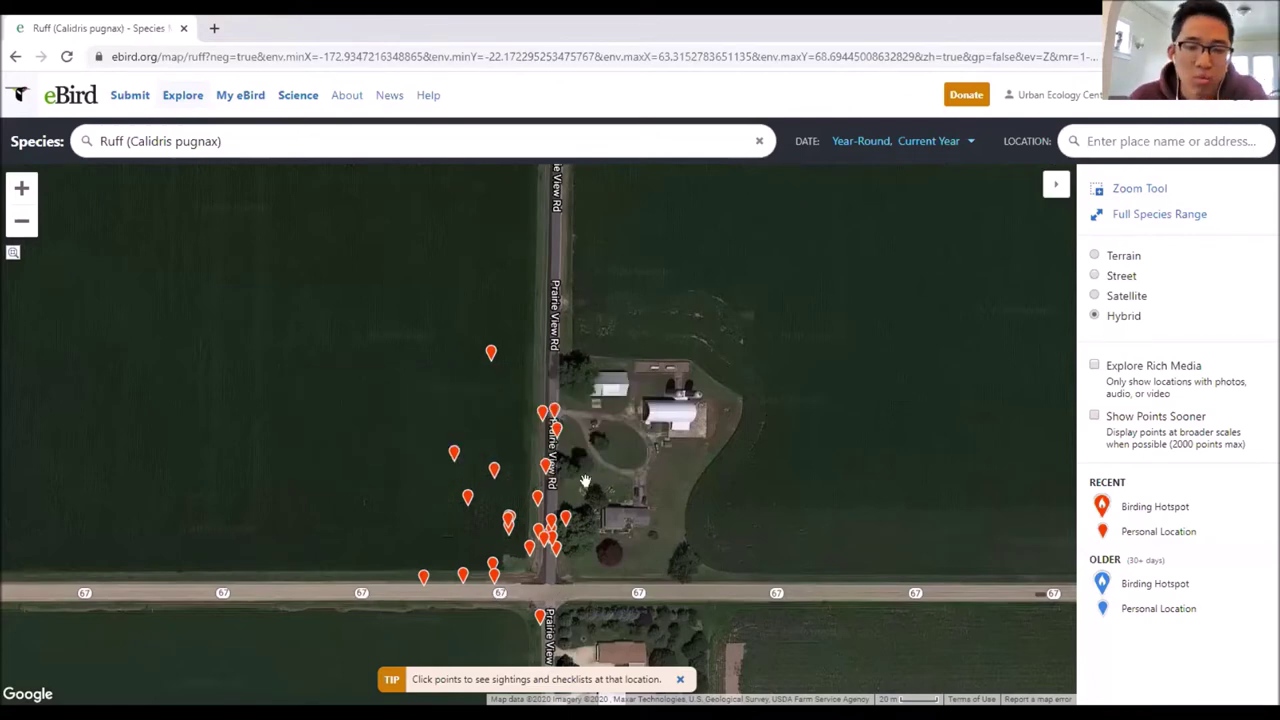
Step: Zoom out to the 2 km Geneva Lake and Walworth view and show the date range options
{"action": "scroll", "coordinate": [491, 528], "scroll_direction": "down", "scroll_amount": 1}
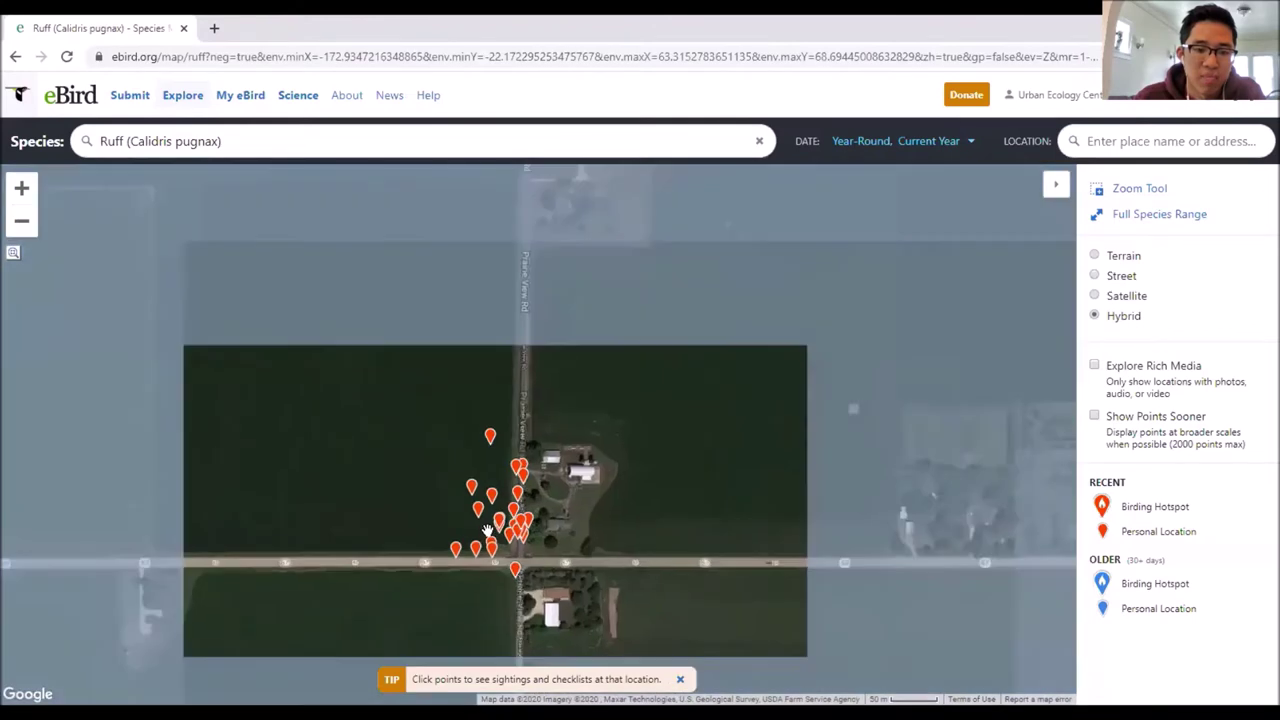
{"action": "scroll", "coordinate": [487, 505], "scroll_direction": "down", "scroll_amount": 3}
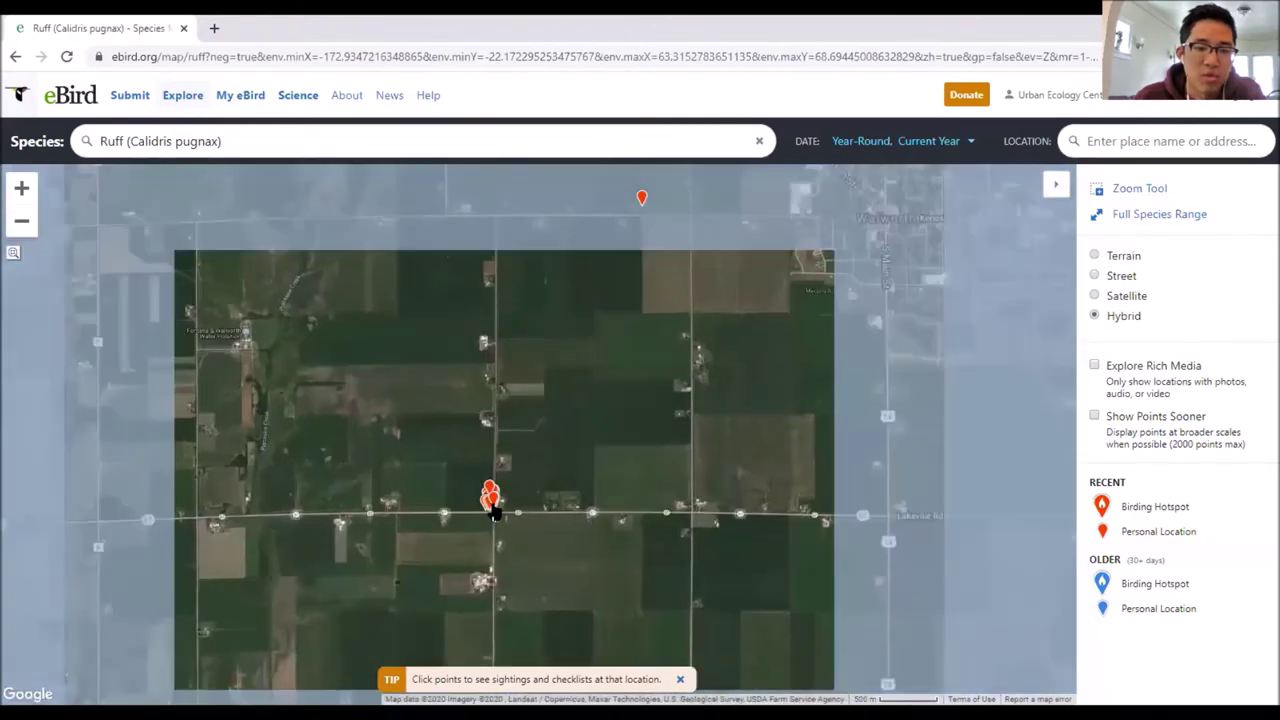
{"action": "scroll", "coordinate": [493, 505], "scroll_direction": "down", "scroll_amount": 2}
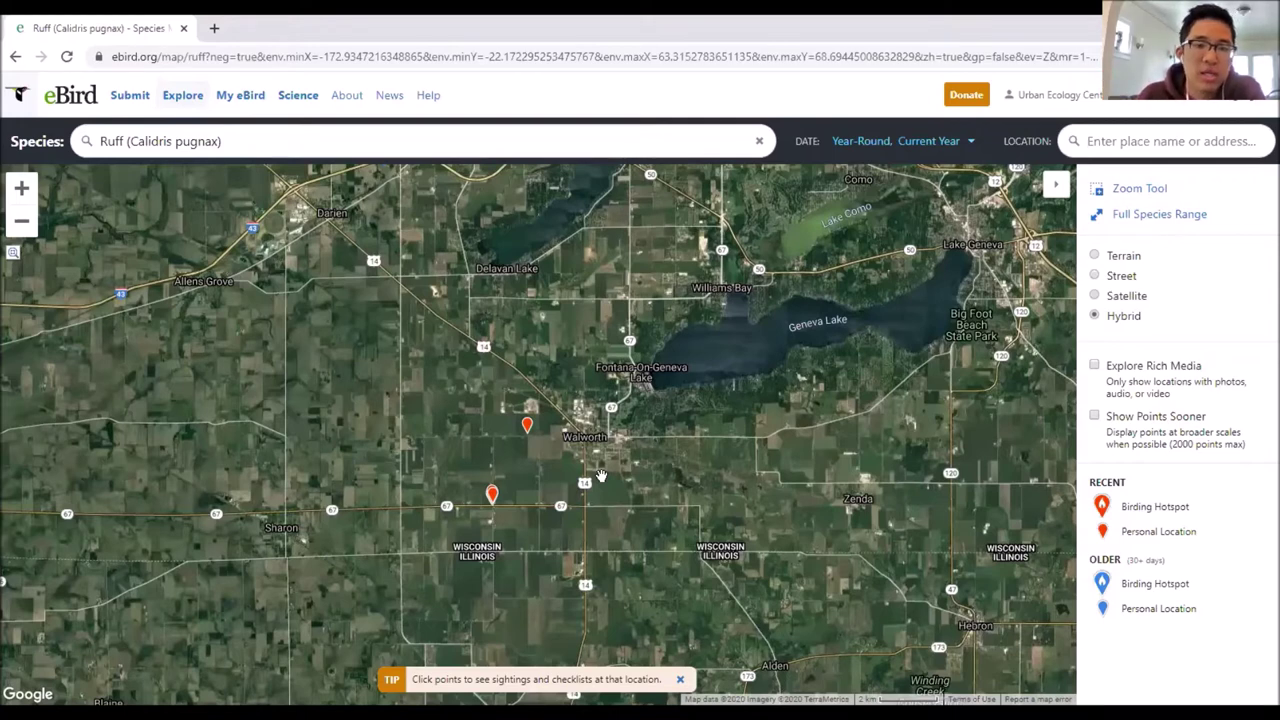
{"action": "left_click", "coordinate": [948, 148]}
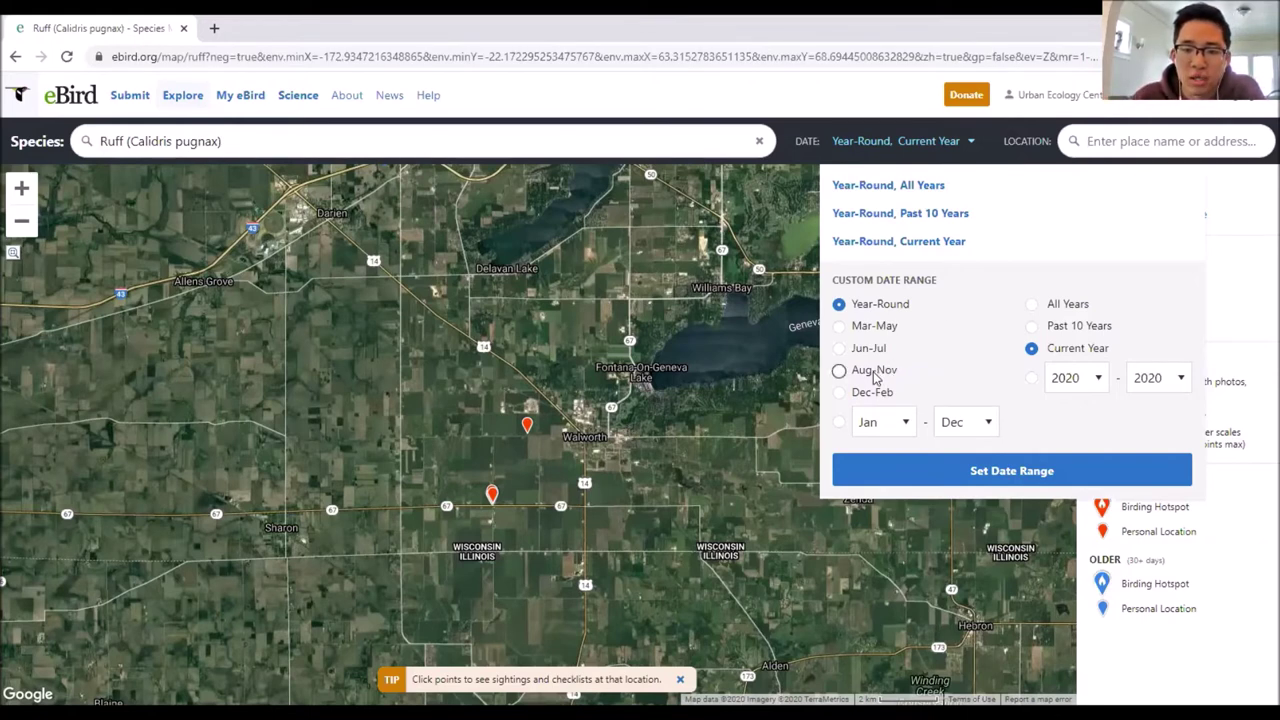
Step: Close the date options, centre the map on Geneva Lake, then return to Explore's species search
{"action": "left_click", "coordinate": [710, 513]}
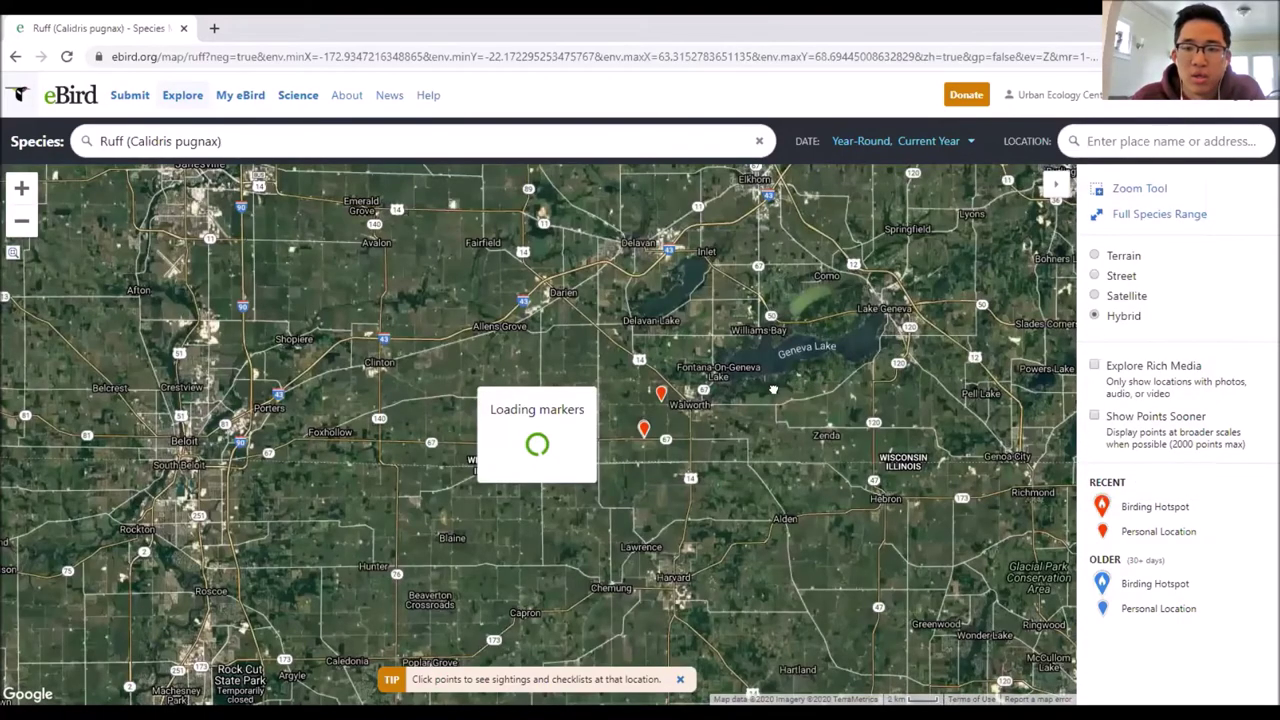
{"action": "left_click_drag", "start_coordinate": [864, 352], "coordinate": [480, 449]}
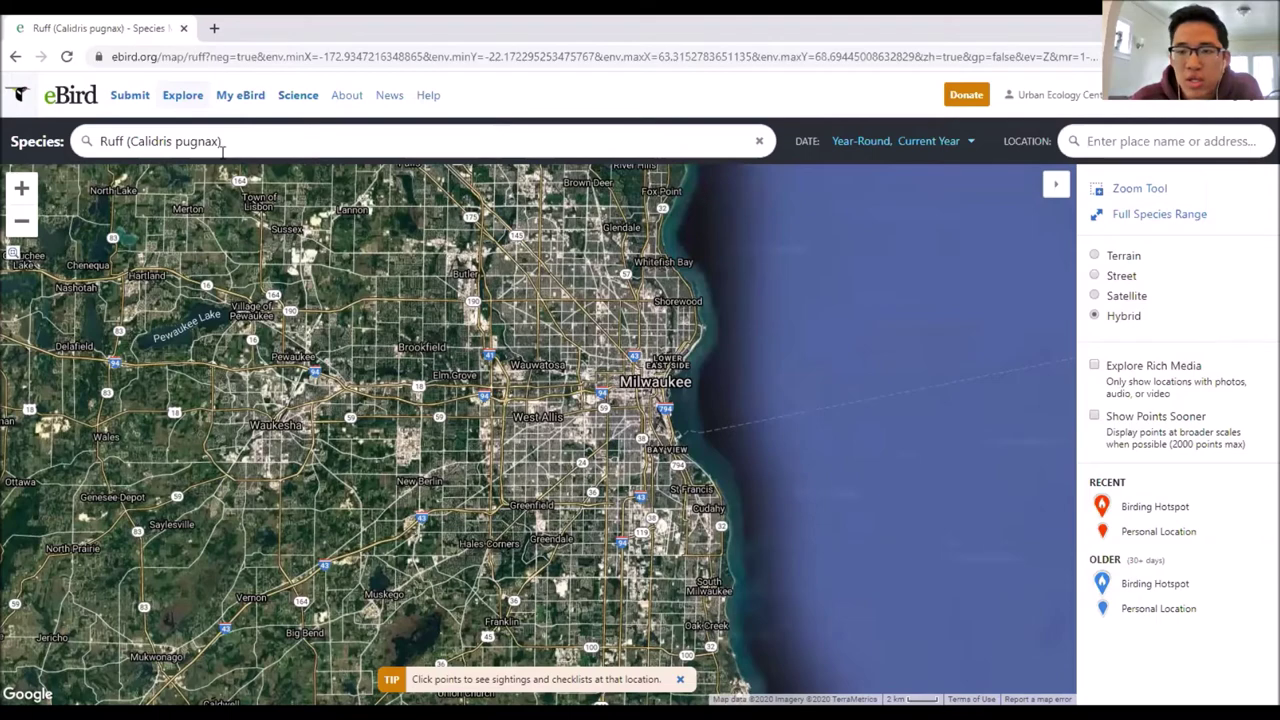
{"action": "left_click", "coordinate": [185, 96]}
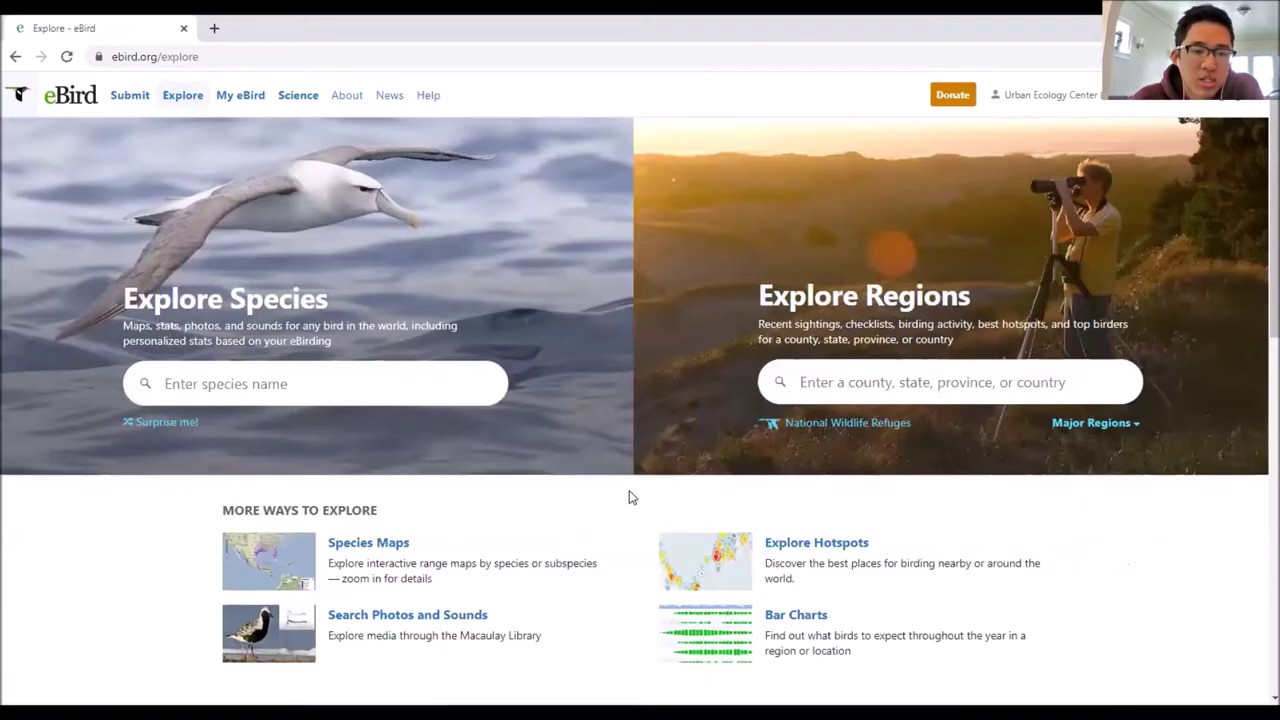
{"action": "left_click", "coordinate": [293, 386]}
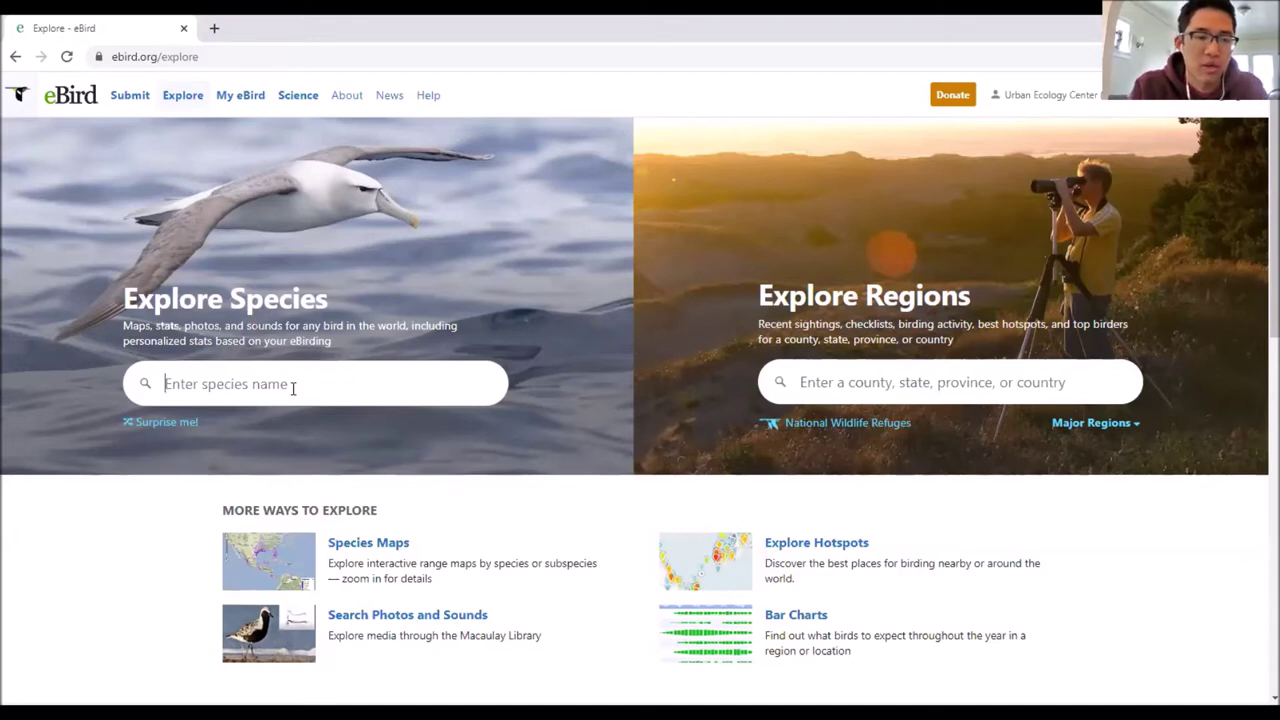
Step: Search 'ruff' and read the Ruff page's identification notes and statistics (91,897 observations)
{"action": "type", "text": "ruff"}
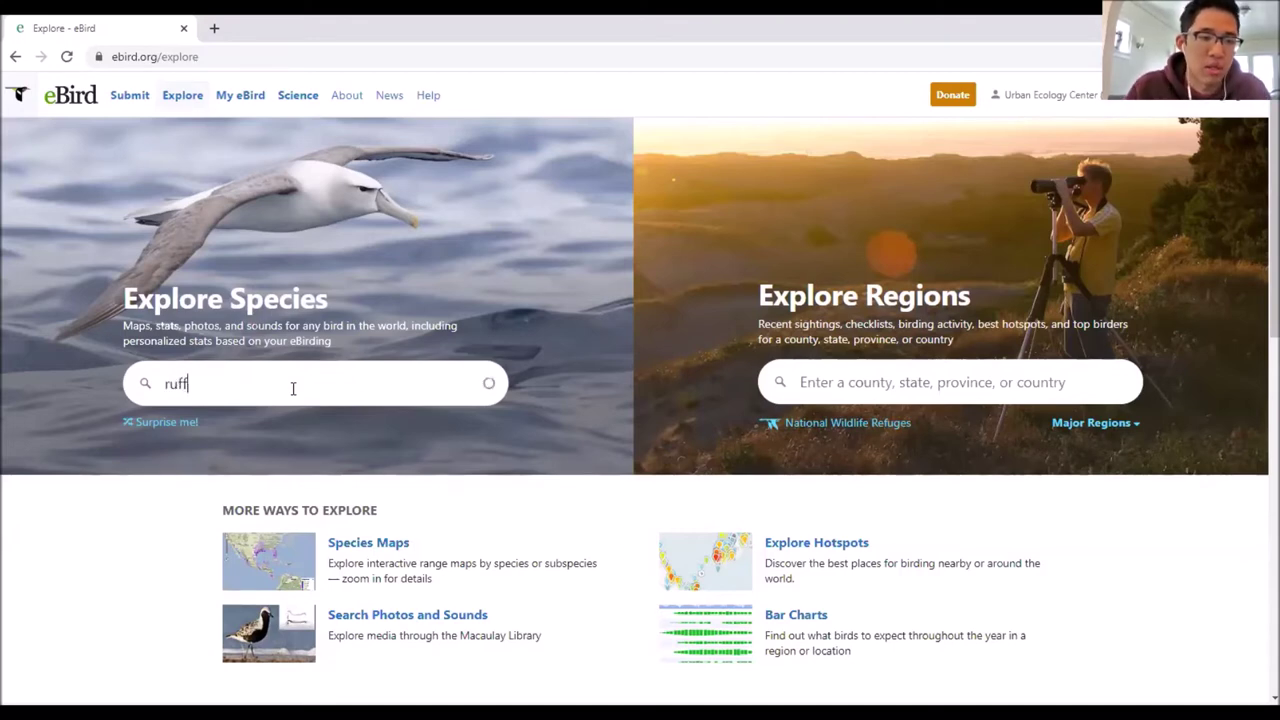
{"action": "left_click", "coordinate": [248, 421]}
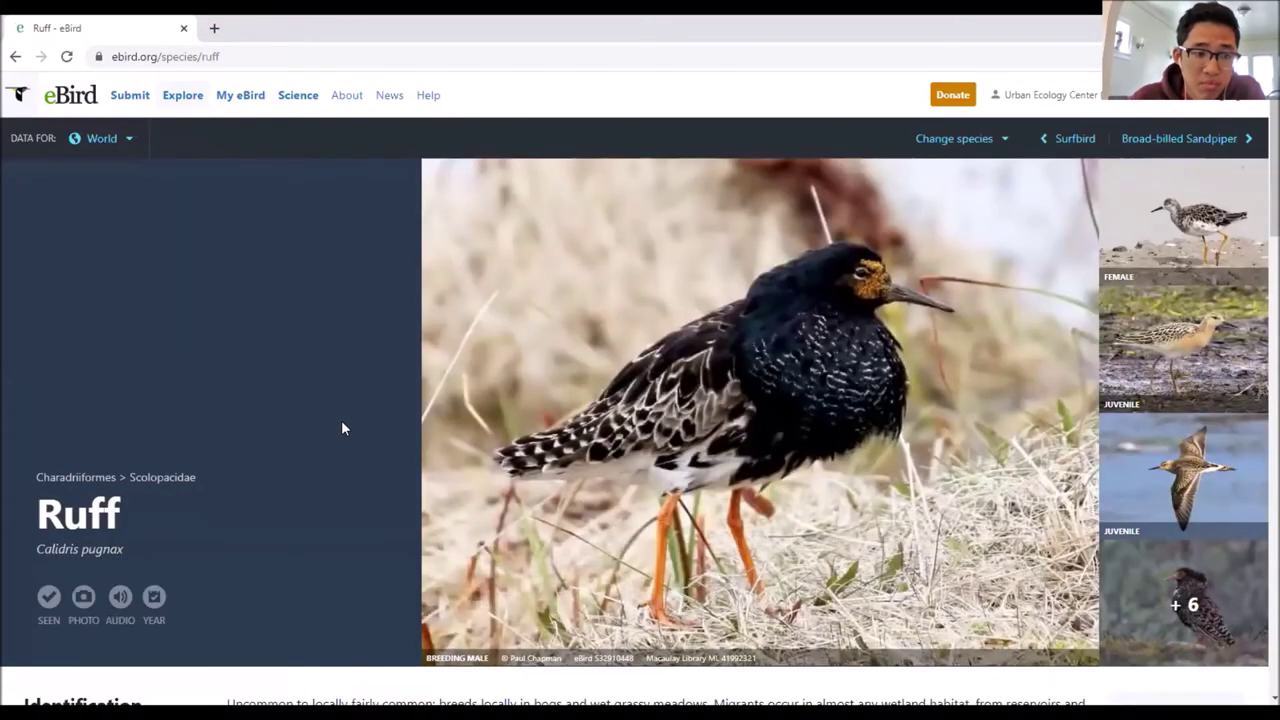
{"action": "scroll", "coordinate": [336, 422], "scroll_direction": "down", "scroll_amount": 1}
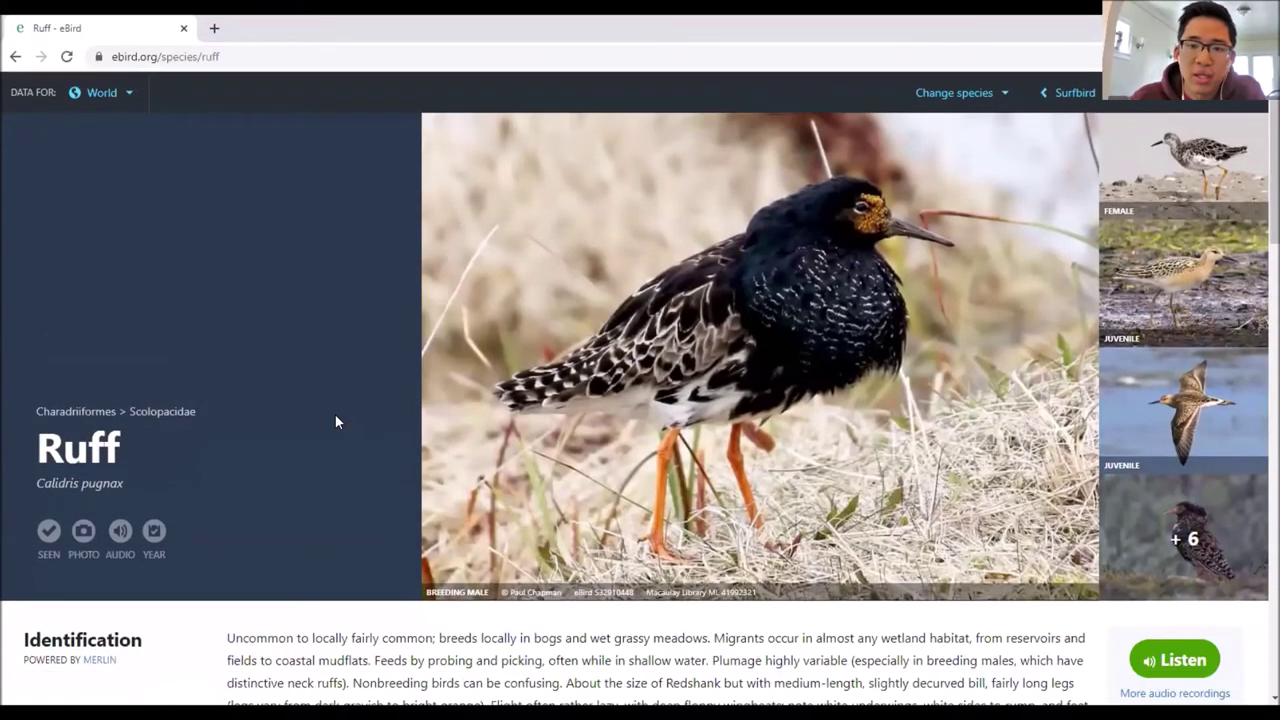
{"action": "scroll", "coordinate": [336, 422], "scroll_direction": "up", "scroll_amount": 1}
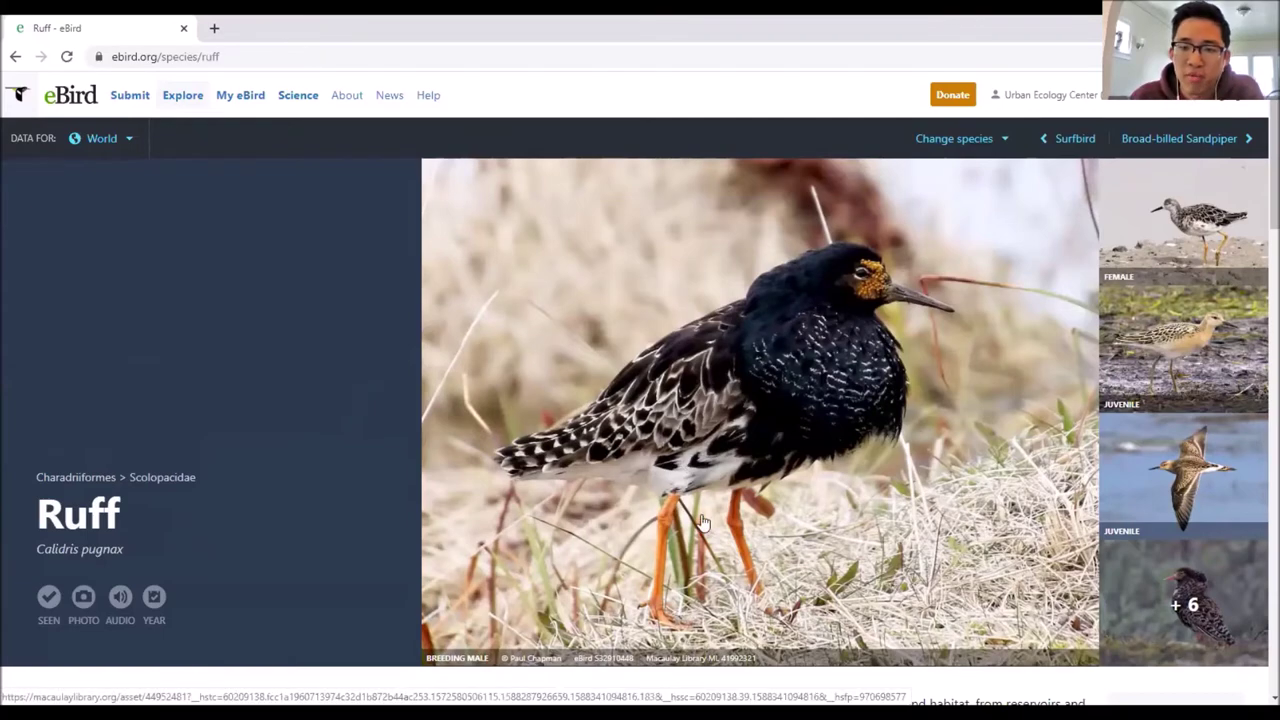
{"action": "scroll", "coordinate": [805, 468], "scroll_direction": "down", "scroll_amount": 2}
{"action": "scroll", "coordinate": [815, 462], "scroll_direction": "down", "scroll_amount": 1}
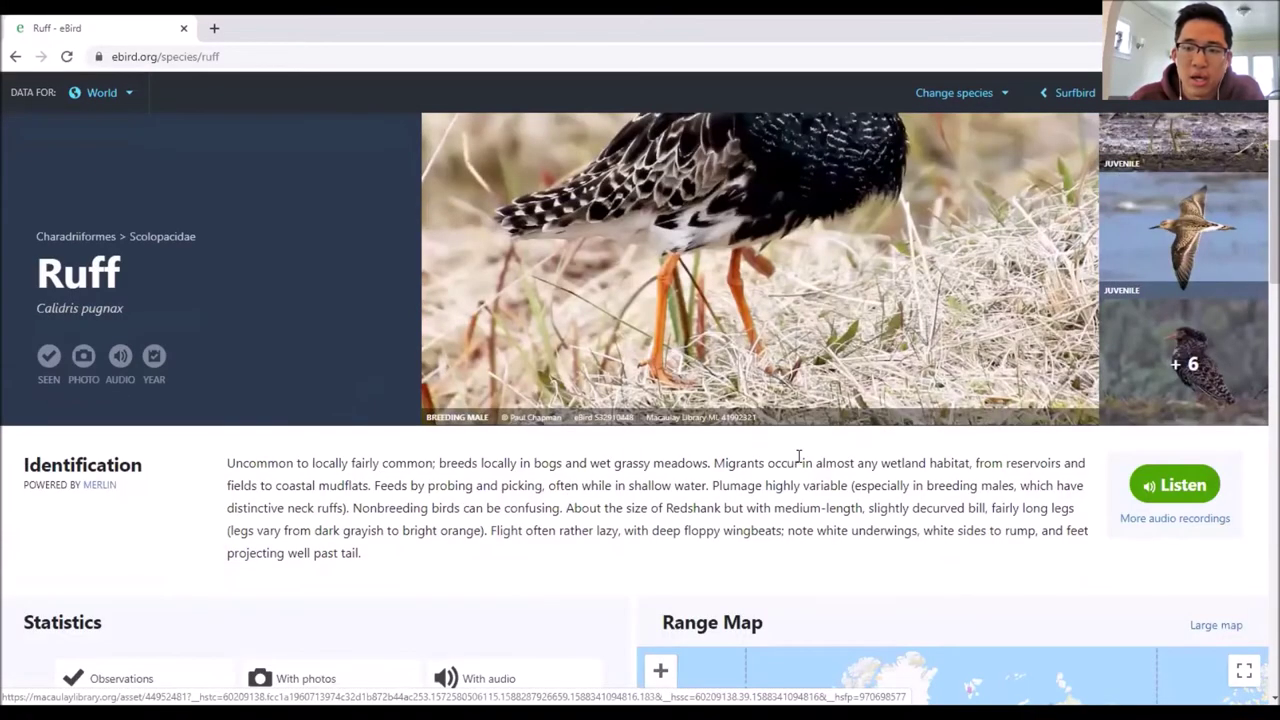
{"action": "scroll", "coordinate": [858, 448], "scroll_direction": "up", "scroll_amount": 2}
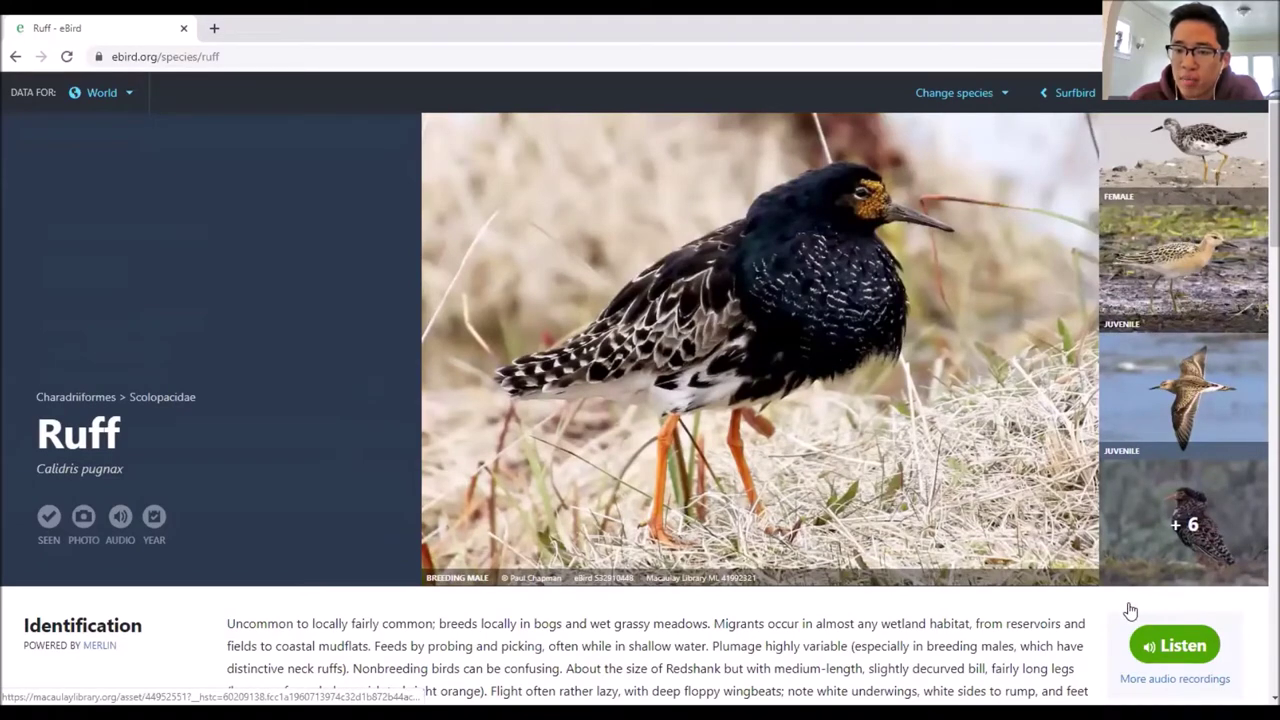
{"action": "scroll", "coordinate": [1134, 615], "scroll_direction": "up", "scroll_amount": 1}
{"action": "scroll", "coordinate": [945, 471], "scroll_direction": "down", "scroll_amount": 3}
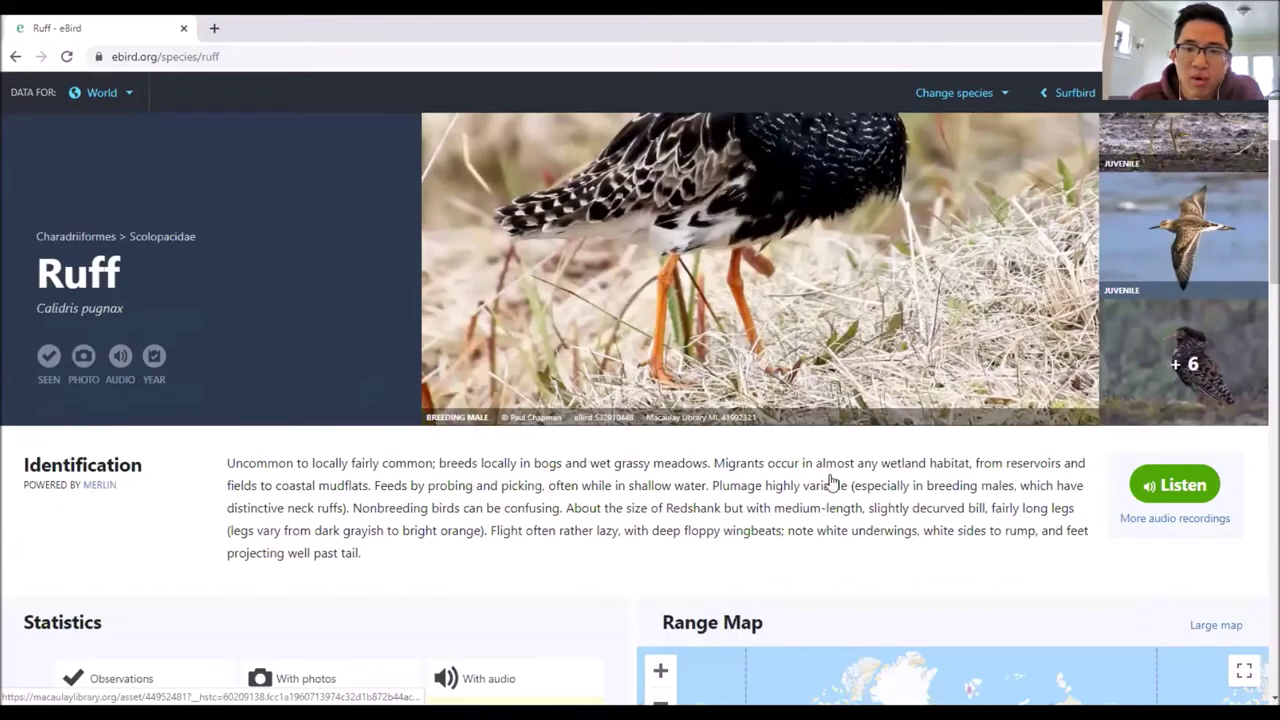
{"action": "scroll", "coordinate": [914, 304], "scroll_direction": "up", "scroll_amount": 2}
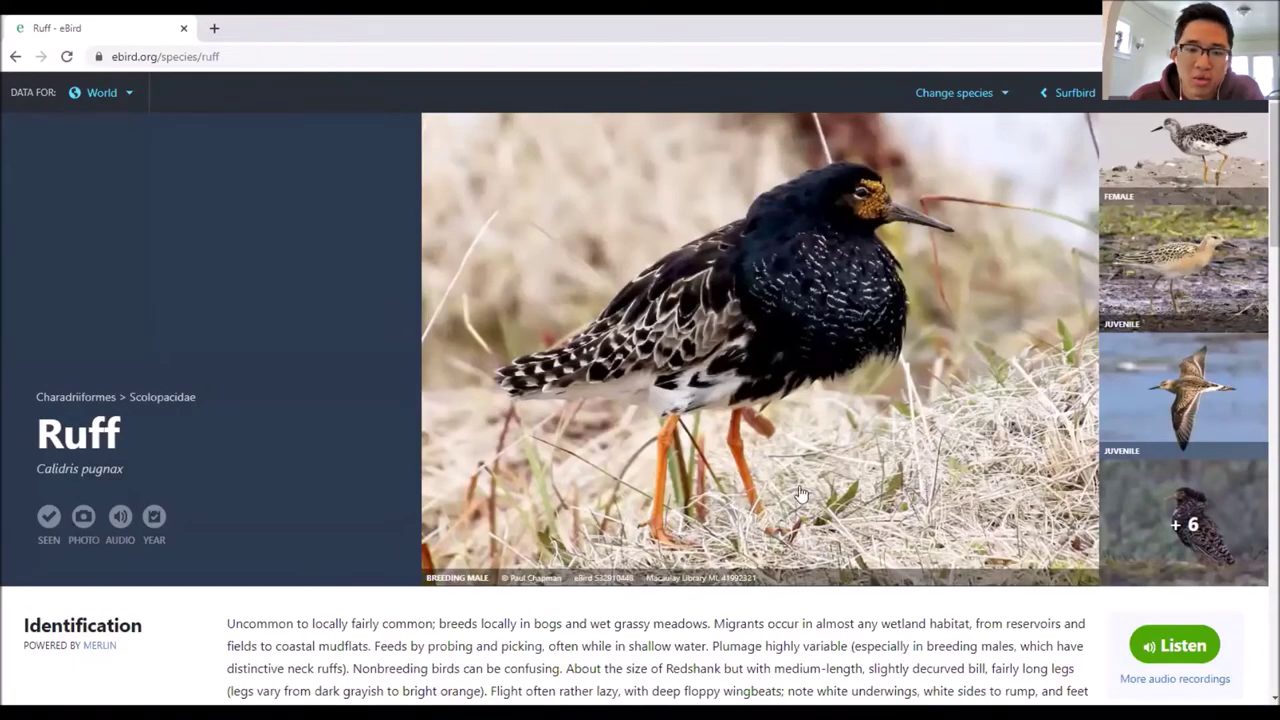
{"action": "scroll", "coordinate": [222, 620], "scroll_direction": "down", "scroll_amount": 1}
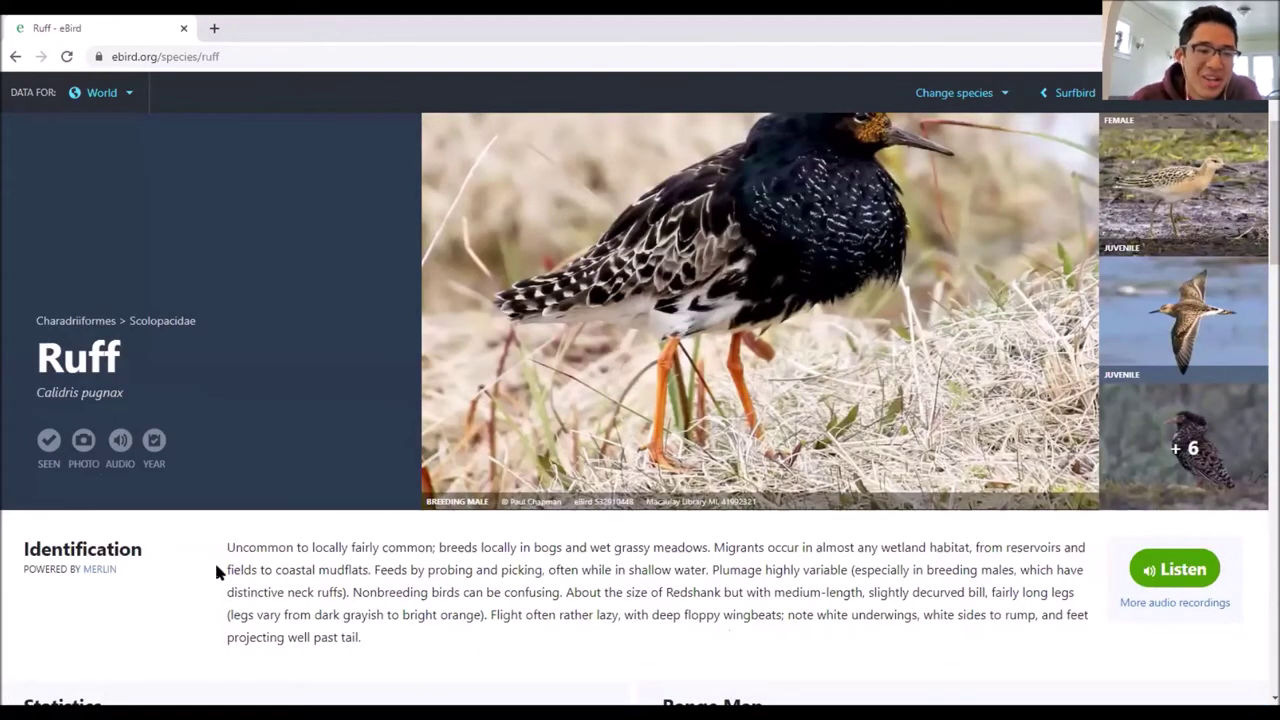
{"action": "scroll", "coordinate": [216, 570], "scroll_direction": "down", "scroll_amount": 1}
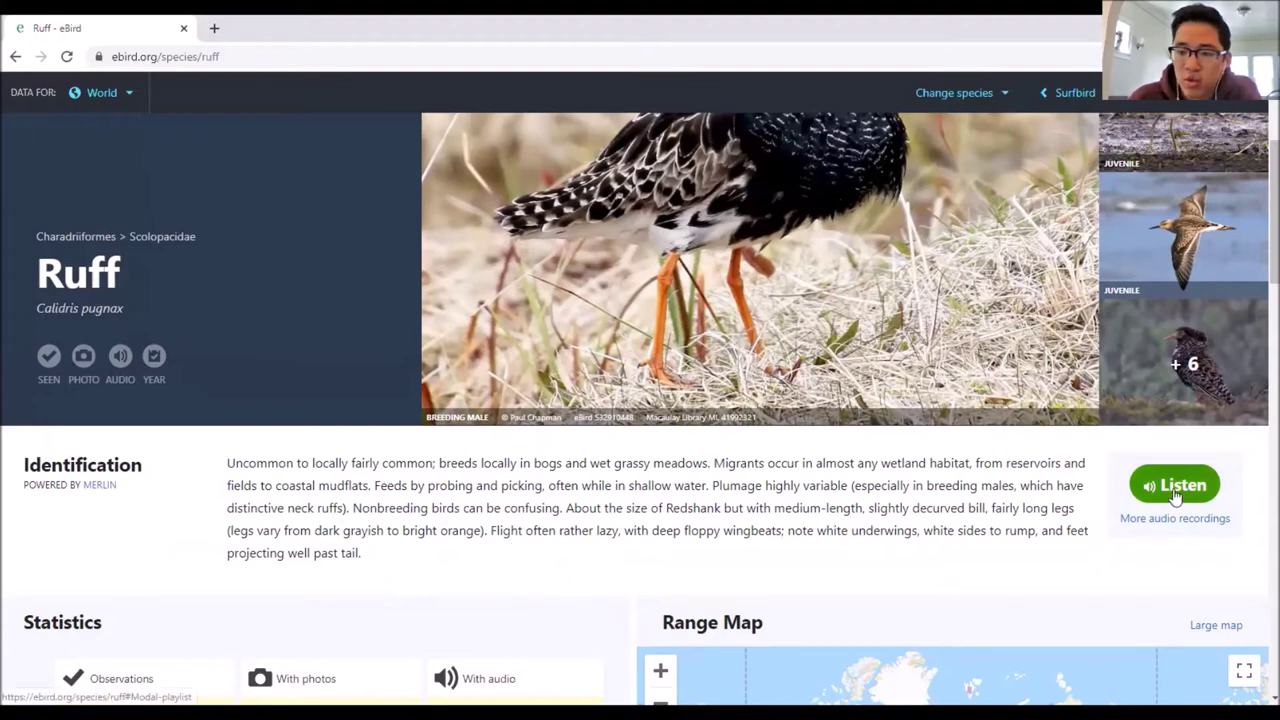
{"action": "scroll", "coordinate": [587, 567], "scroll_direction": "down", "scroll_amount": 2}
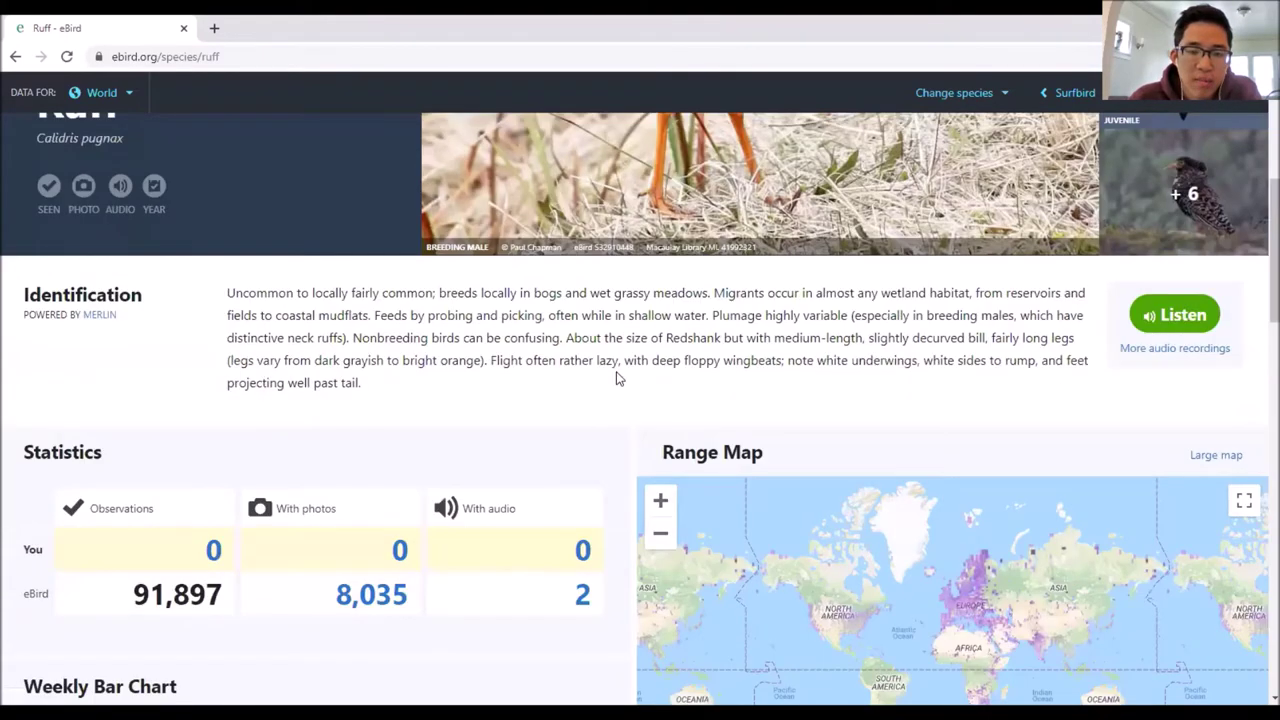
{"action": "scroll", "coordinate": [620, 352], "scroll_direction": "down", "scroll_amount": 2}
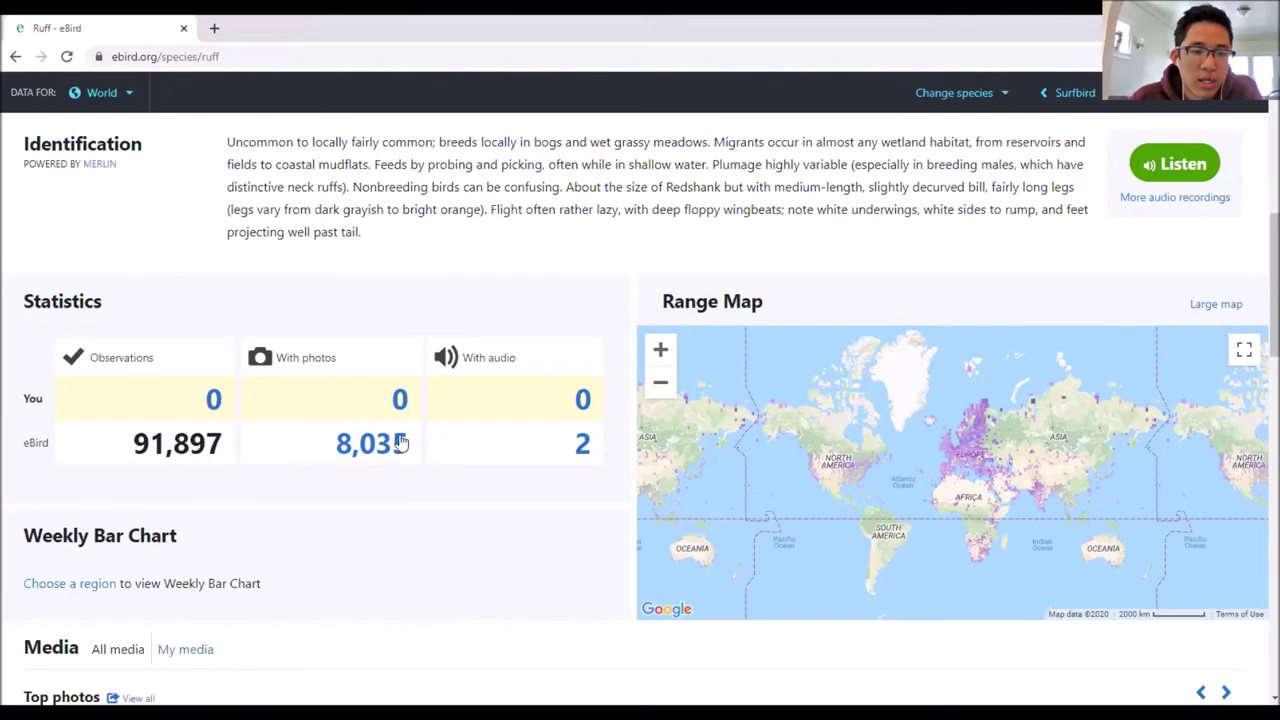
{"action": "scroll", "coordinate": [477, 483], "scroll_direction": "down", "scroll_amount": 1}
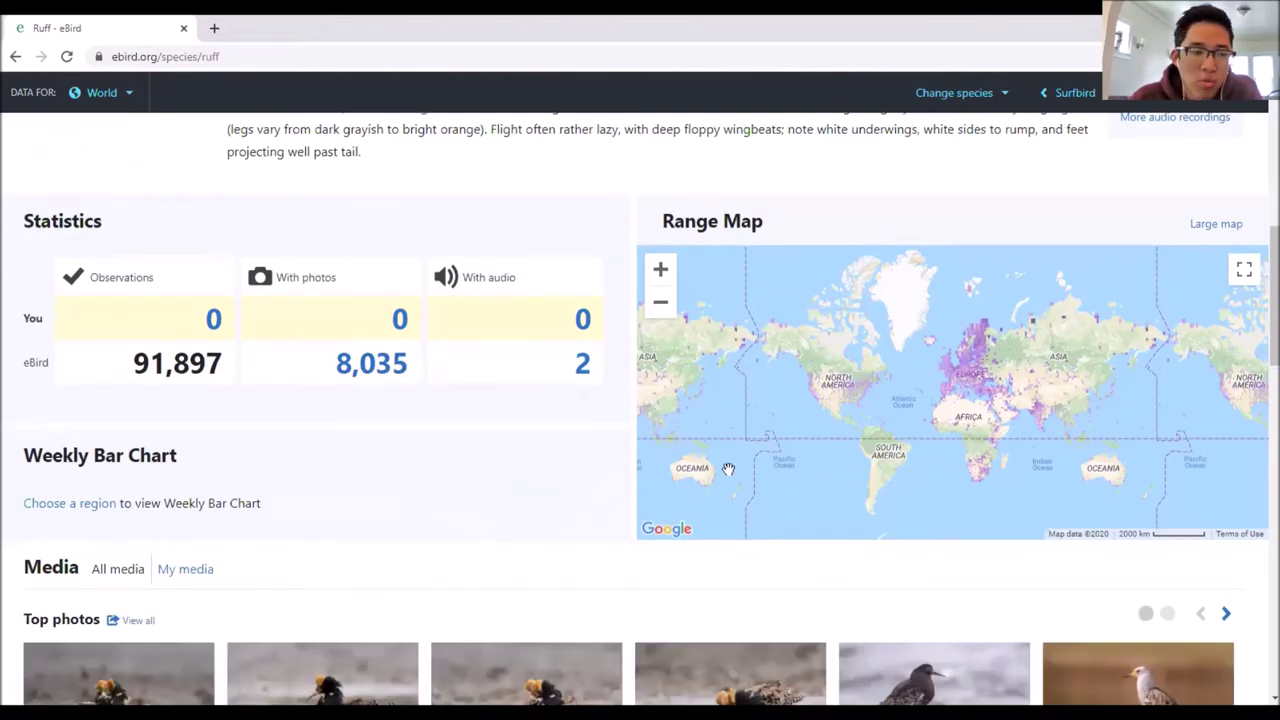
{"action": "scroll", "coordinate": [523, 461], "scroll_direction": "down", "scroll_amount": 3}
{"action": "scroll", "coordinate": [594, 603], "scroll_direction": "down", "scroll_amount": 1}
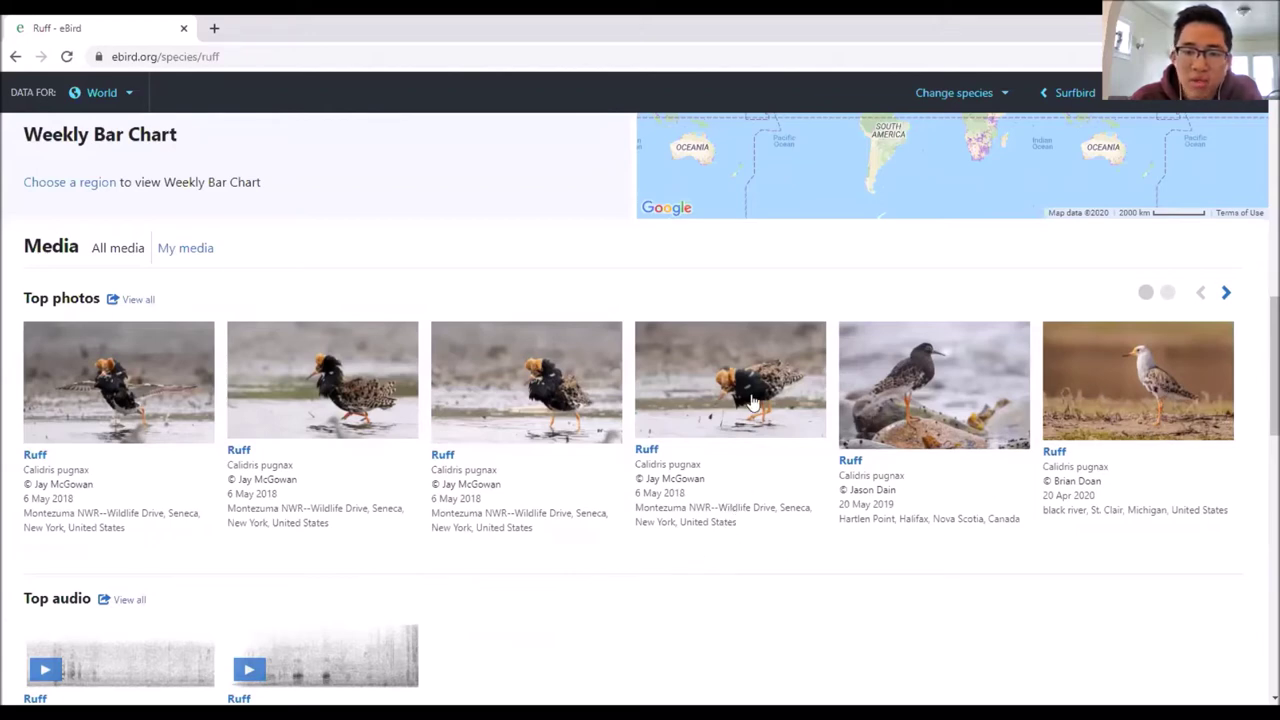
{"action": "scroll", "coordinate": [576, 551], "scroll_direction": "down", "scroll_amount": 2}
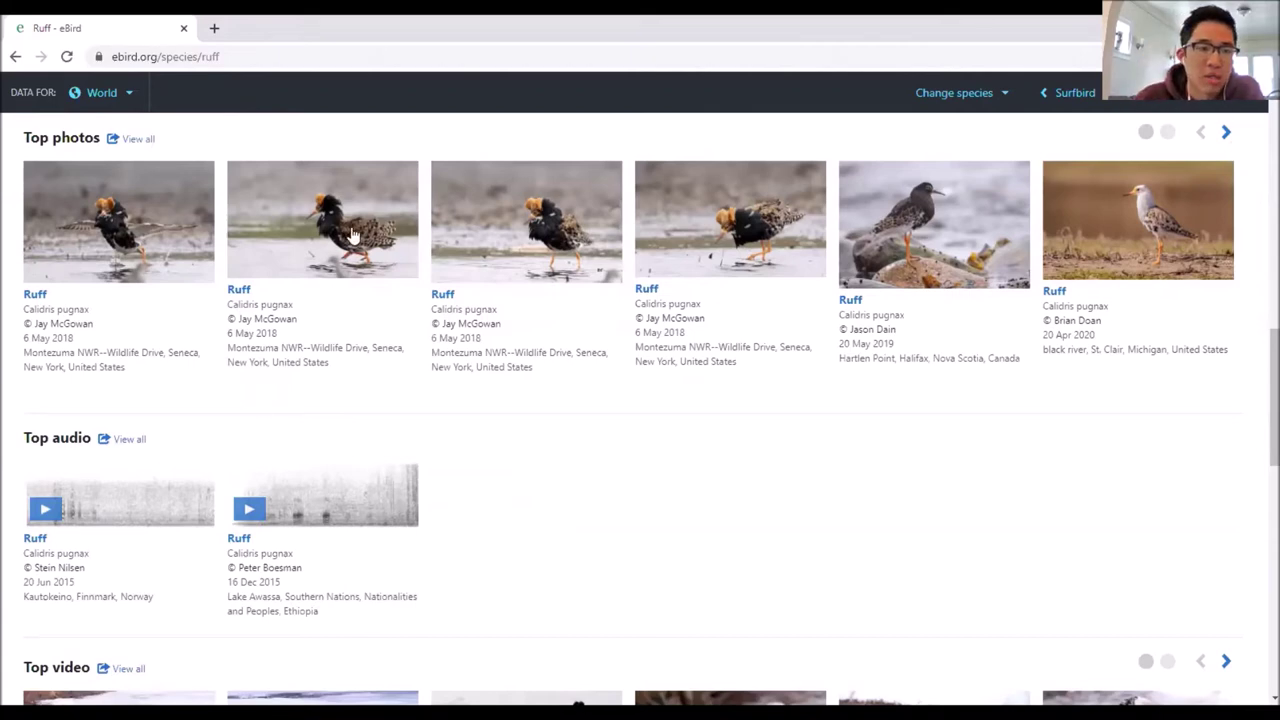
{"action": "scroll", "coordinate": [491, 437], "scroll_direction": "down", "scroll_amount": 2}
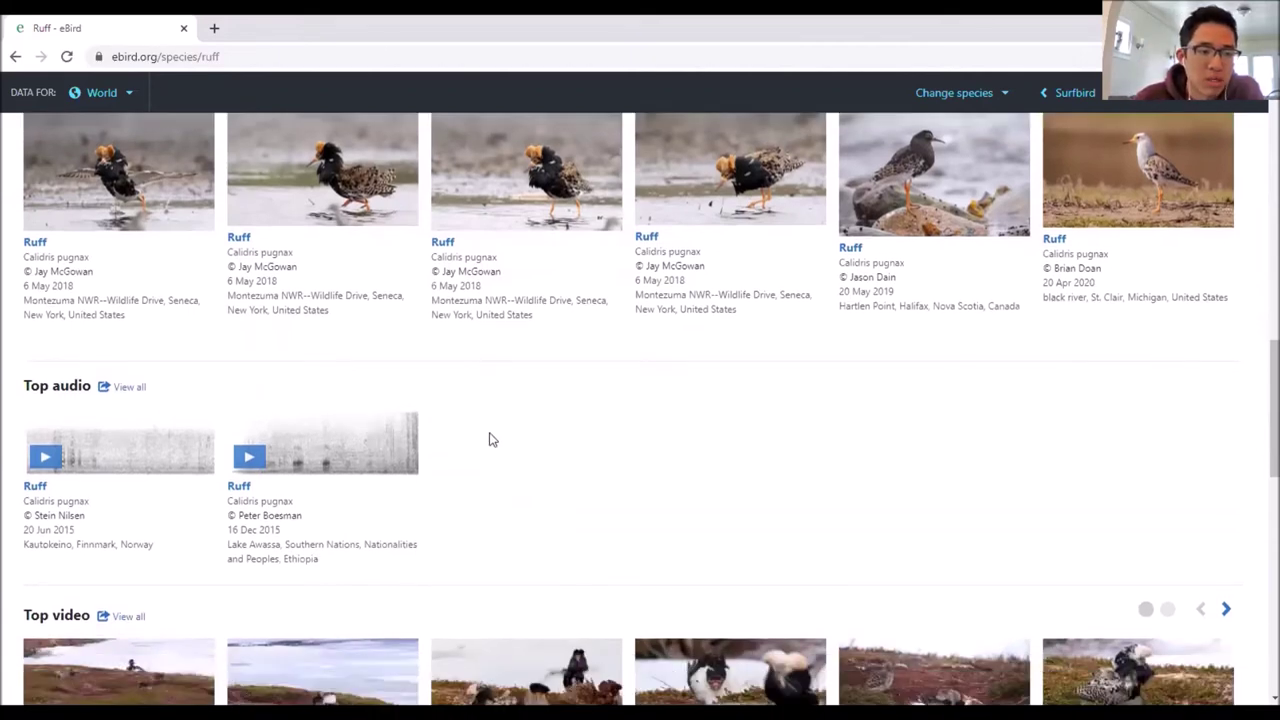
{"action": "scroll", "coordinate": [410, 460], "scroll_direction": "down", "scroll_amount": 1}
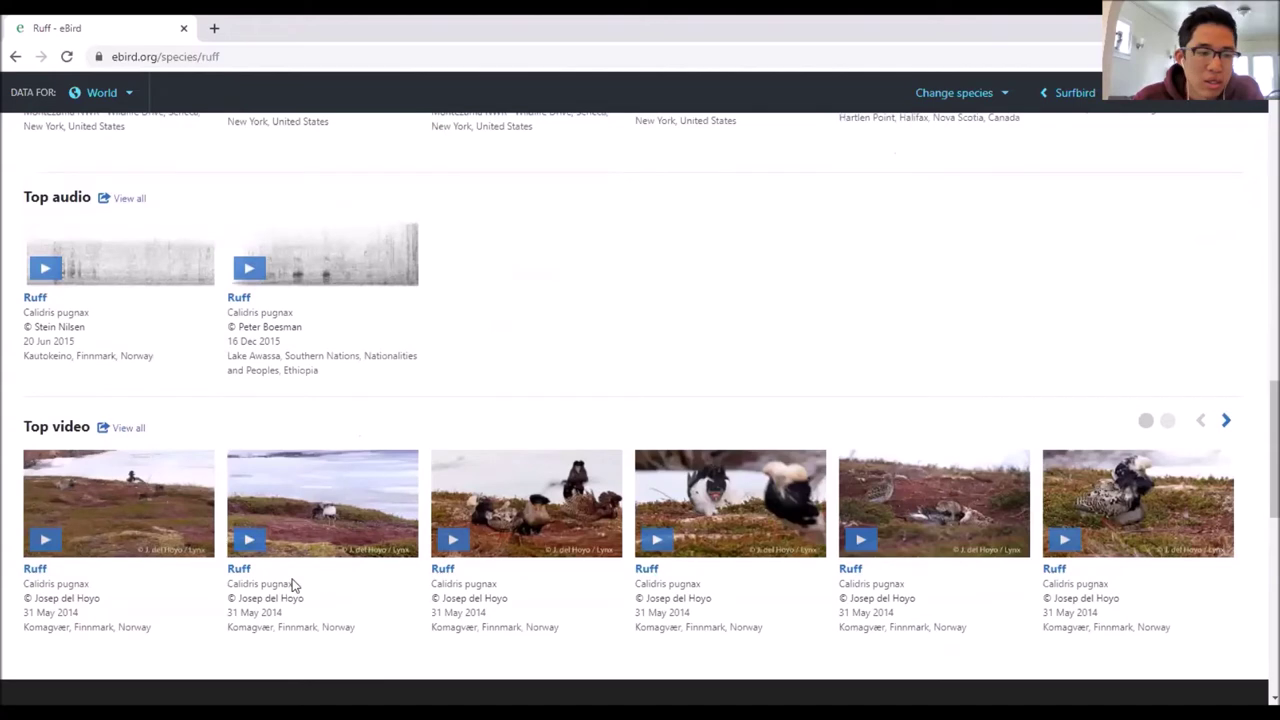
{"action": "scroll", "coordinate": [225, 490], "scroll_direction": "up", "scroll_amount": 1}
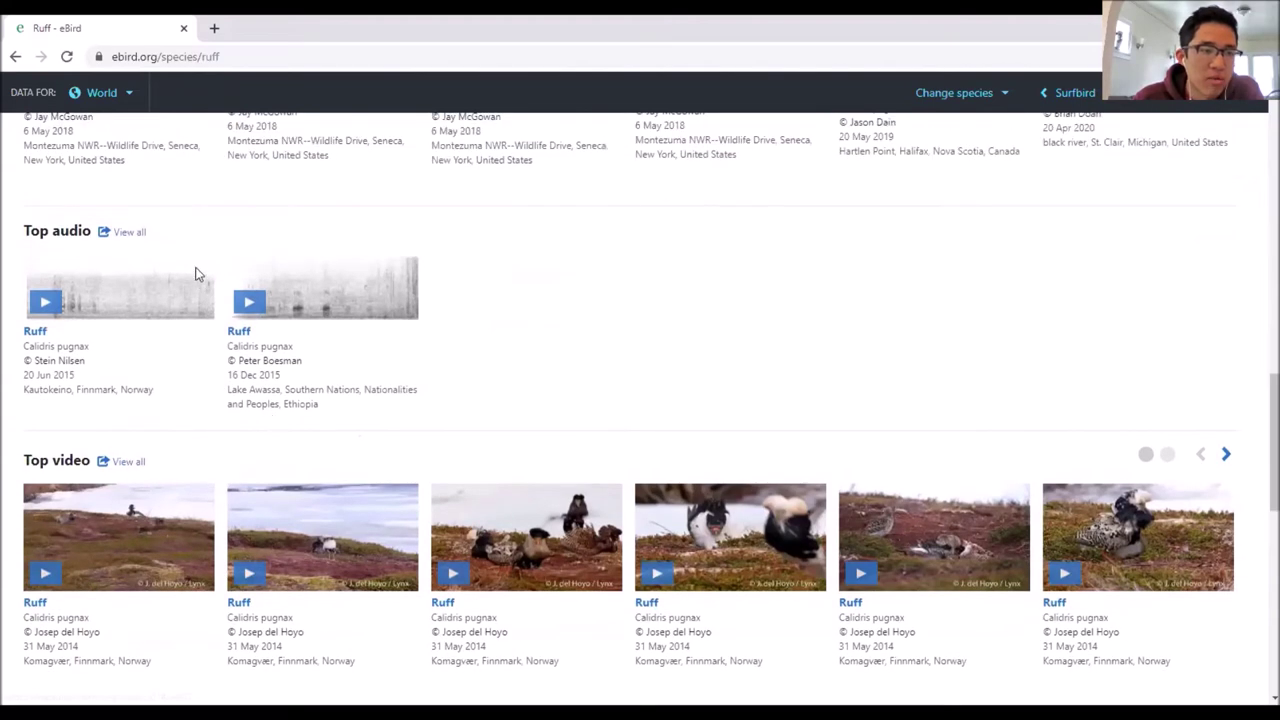
{"action": "scroll", "coordinate": [123, 414], "scroll_direction": "up", "scroll_amount": 1}
{"action": "scroll", "coordinate": [571, 466], "scroll_direction": "down", "scroll_amount": 2}
{"action": "scroll", "coordinate": [660, 480], "scroll_direction": "down", "scroll_amount": 4}
{"action": "scroll", "coordinate": [656, 456], "scroll_direction": "up", "scroll_amount": 8}
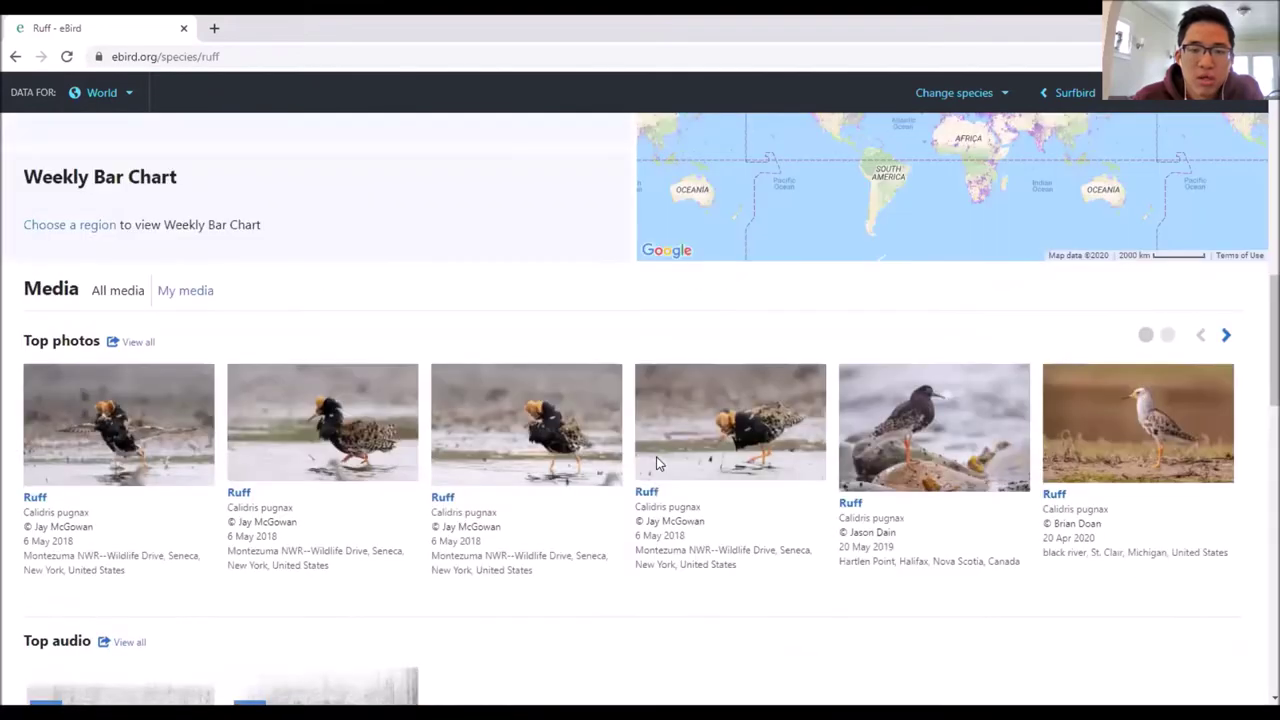
{"action": "scroll", "coordinate": [656, 456], "scroll_direction": "up", "scroll_amount": 8}
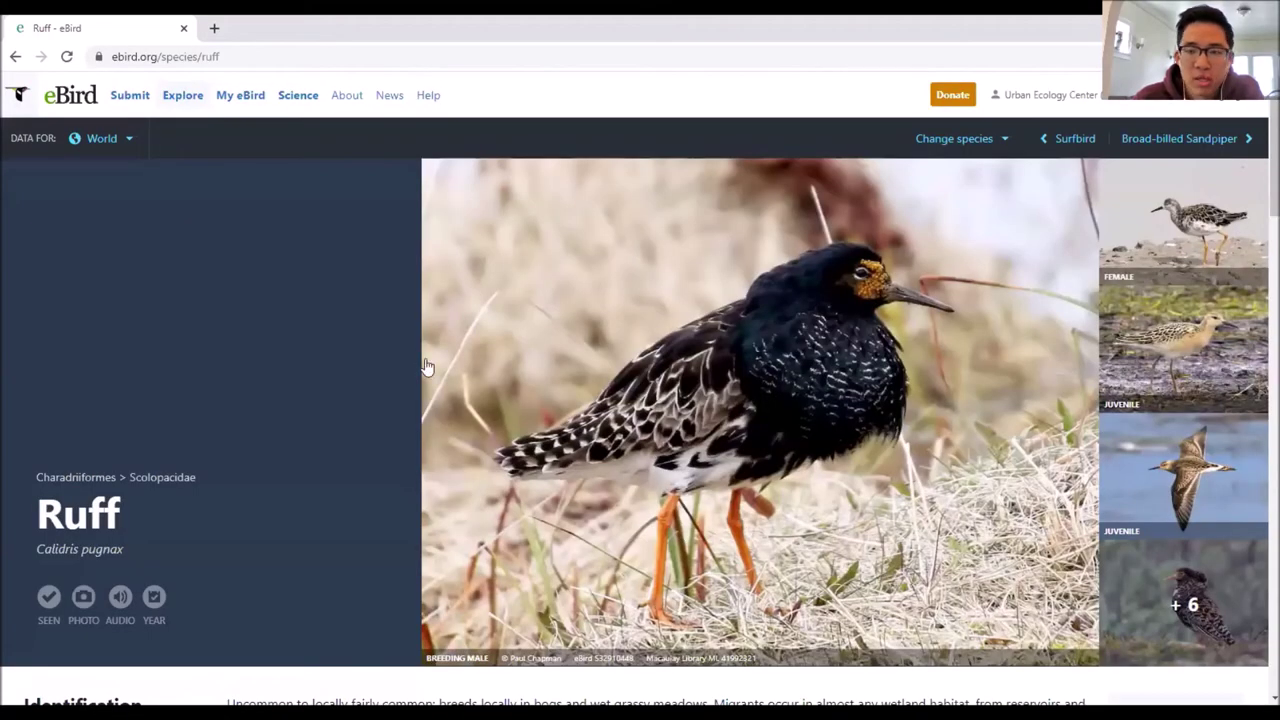
{"action": "scroll", "coordinate": [400, 330], "scroll_direction": "down", "scroll_amount": 2}
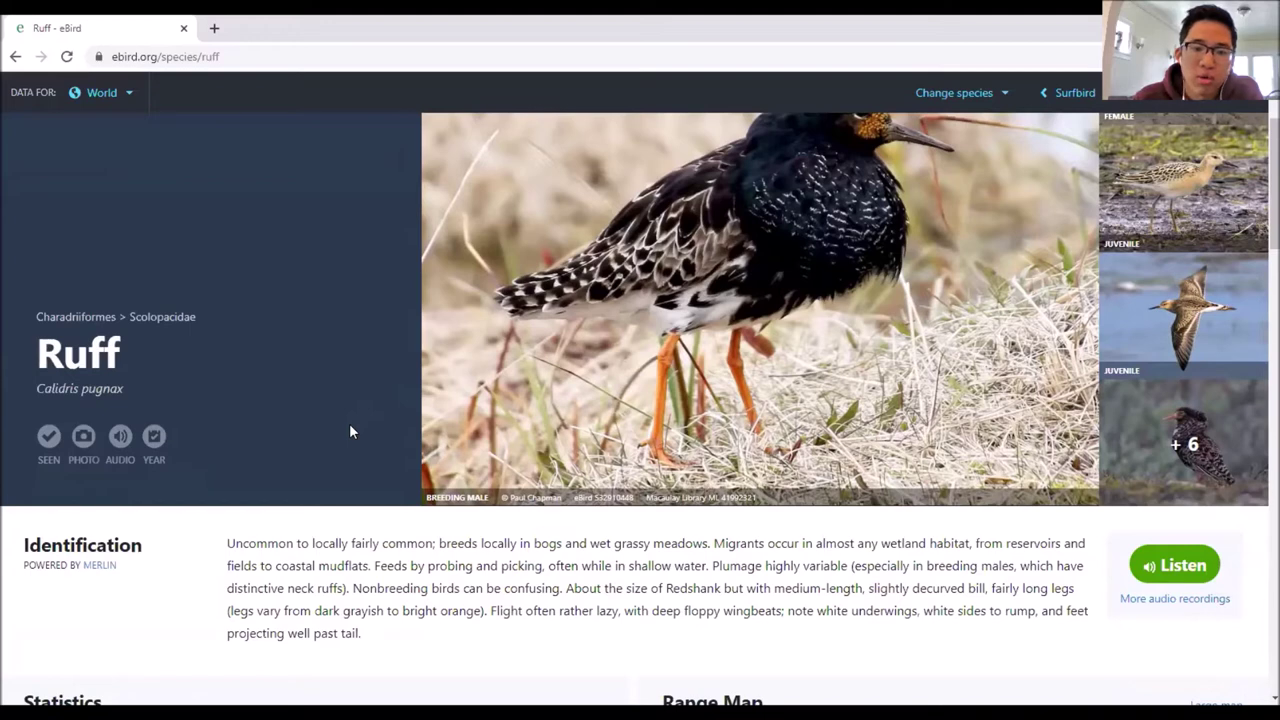
{"action": "scroll", "coordinate": [350, 428], "scroll_direction": "up", "scroll_amount": 2}
{"action": "left_click", "coordinate": [184, 95]}
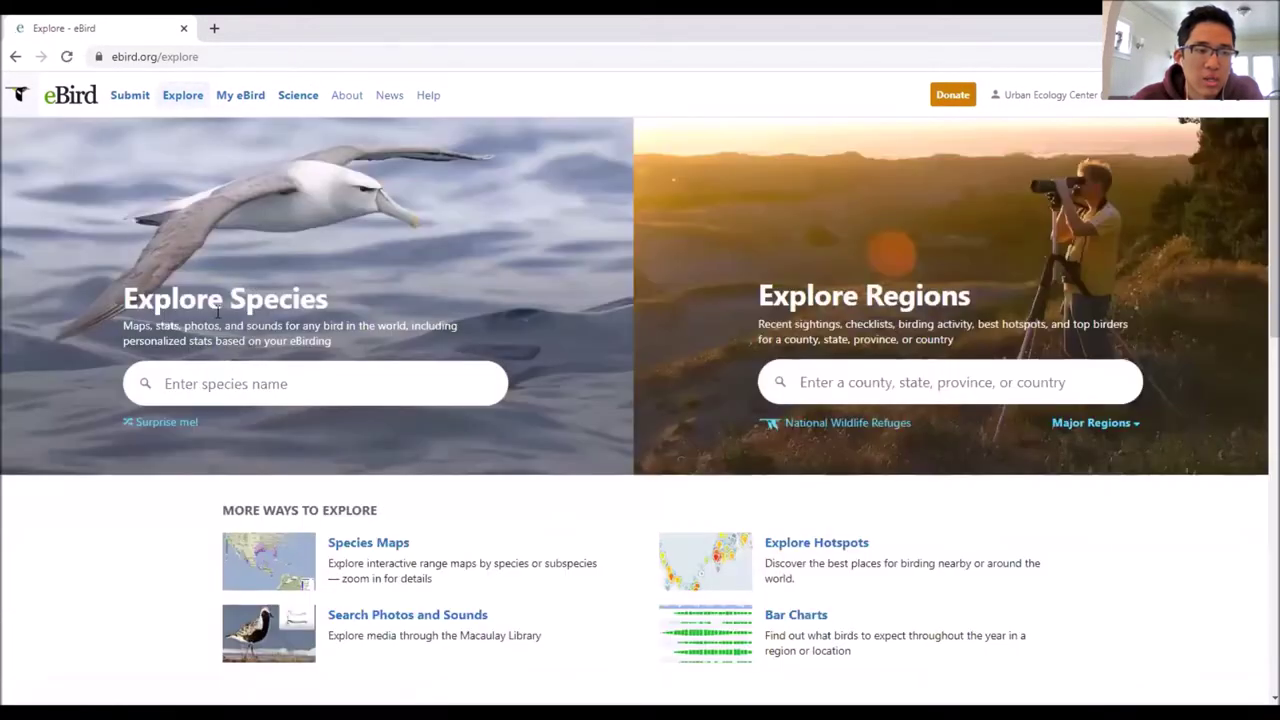
Step: Open a random species page, the Chestnut-backed Buttonquail, and review its observation statistics
{"action": "left_click", "coordinate": [170, 424]}
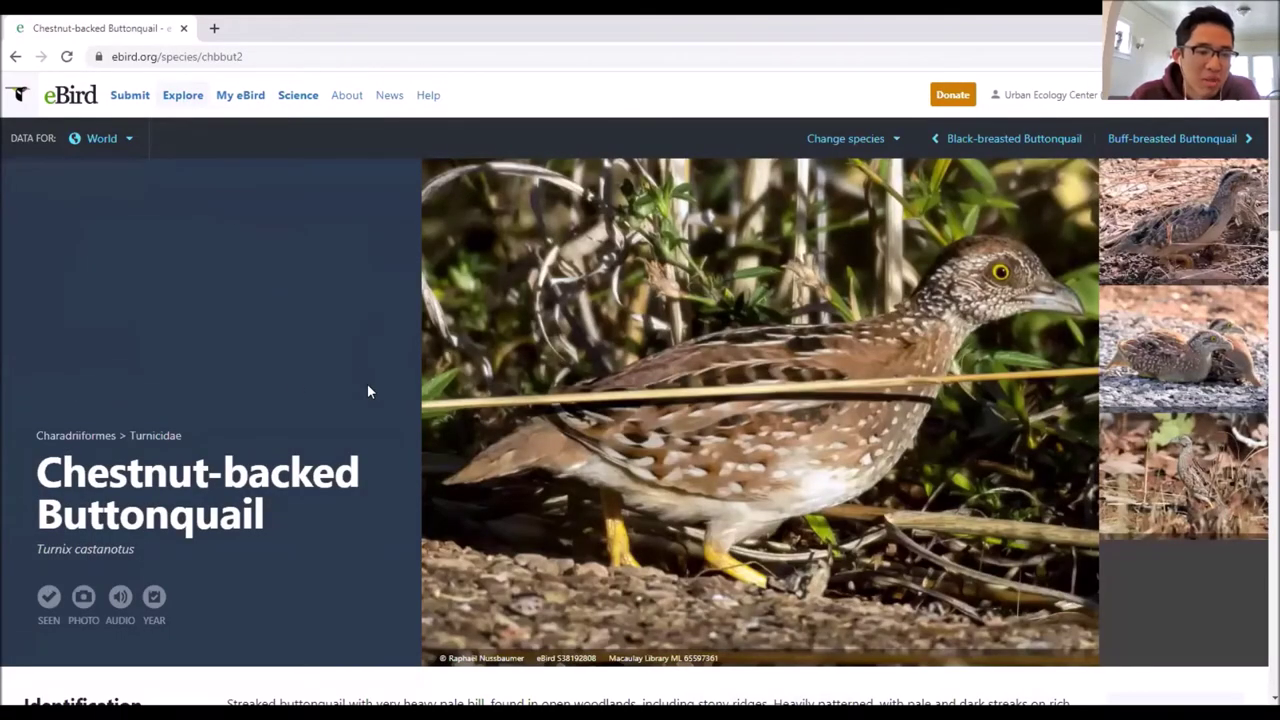
{"action": "scroll", "coordinate": [367, 391], "scroll_direction": "down", "scroll_amount": 1}
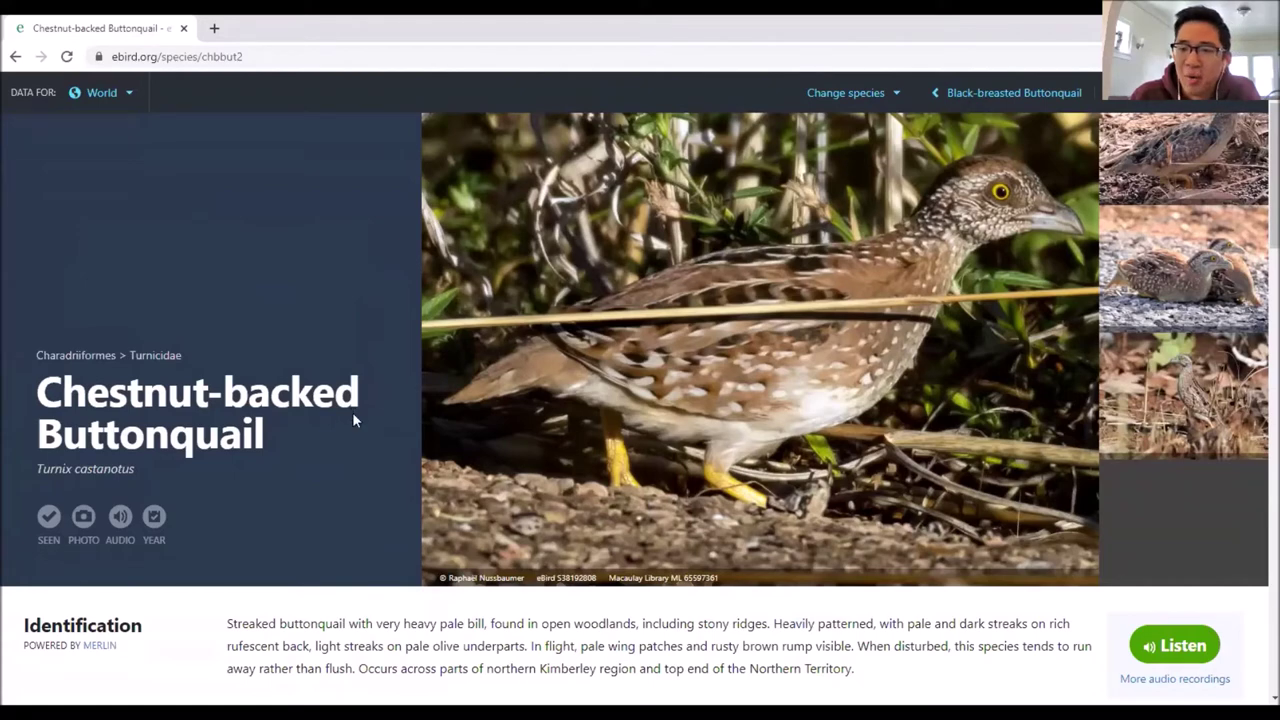
{"action": "scroll", "coordinate": [351, 415], "scroll_direction": "down", "scroll_amount": 1}
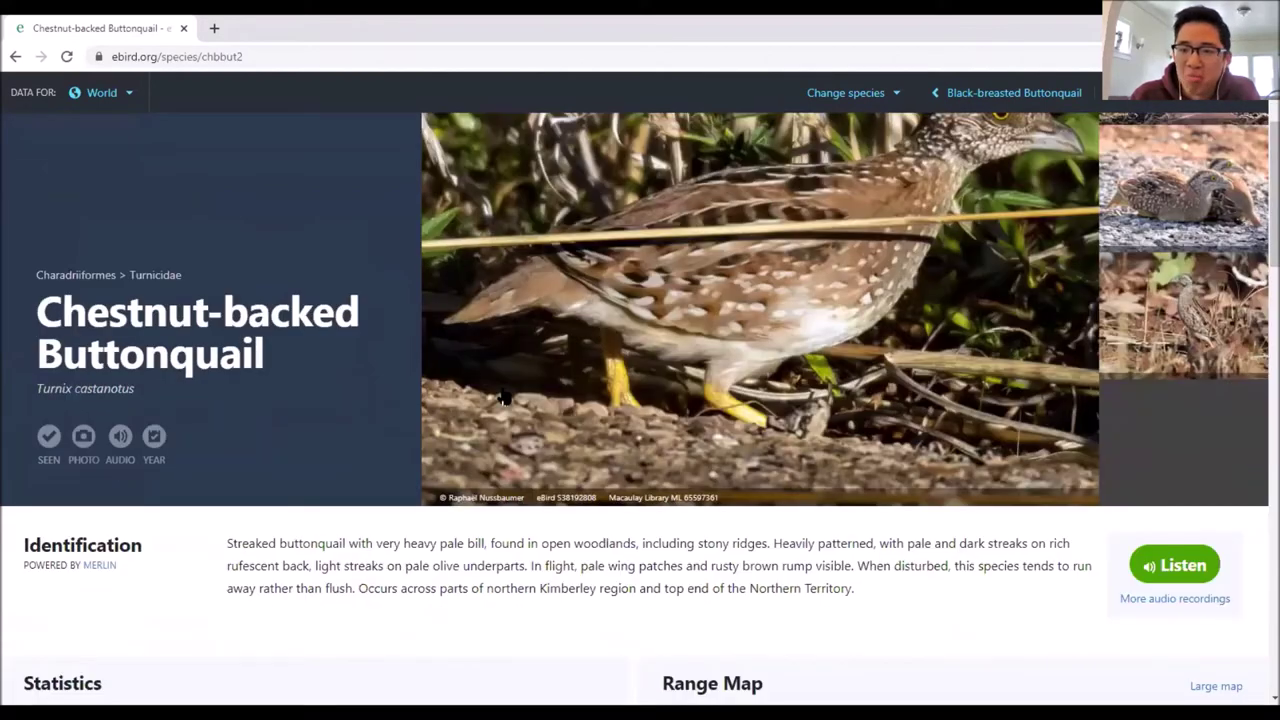
{"action": "scroll", "coordinate": [503, 397], "scroll_direction": "up", "scroll_amount": 2}
{"action": "scroll", "coordinate": [1033, 293], "scroll_direction": "down", "scroll_amount": 1}
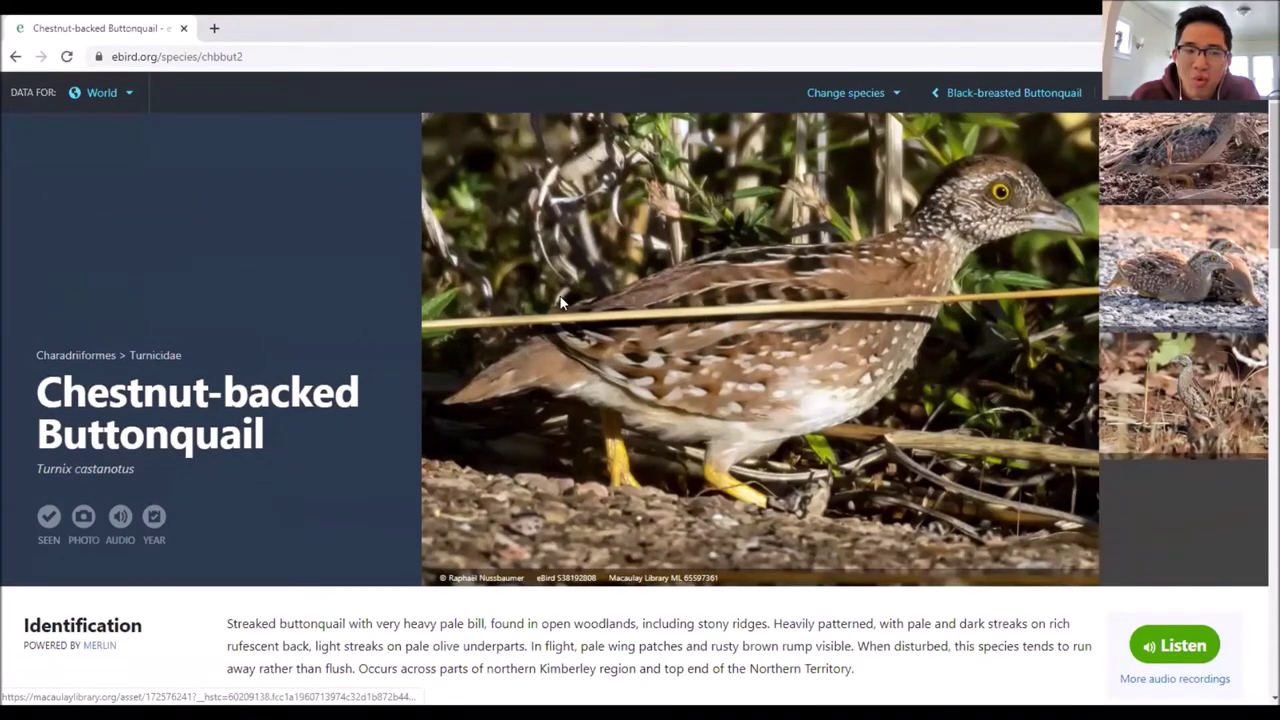
{"action": "scroll", "coordinate": [560, 302], "scroll_direction": "down", "scroll_amount": 5}
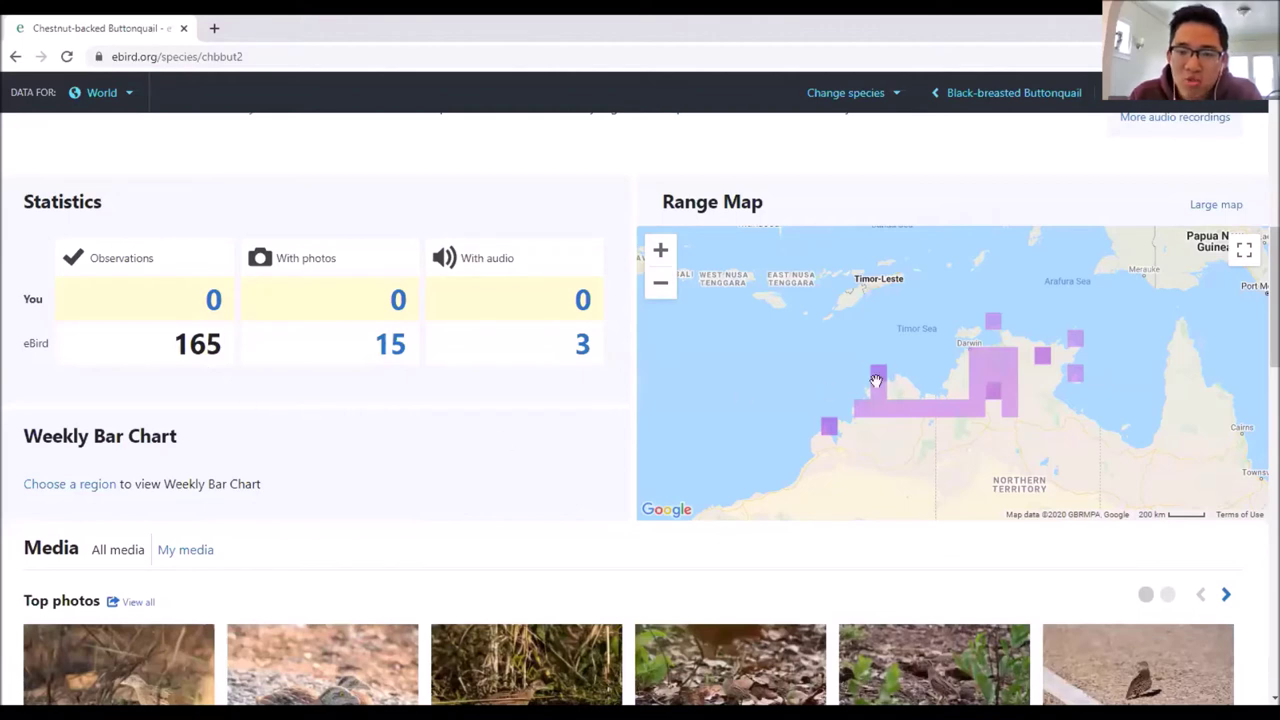
Step: Zoom the range map out two levels and back in on northern Australia, then browse Media
{"action": "left_click", "coordinate": [663, 287]}
{"action": "left_click", "coordinate": [665, 287]}
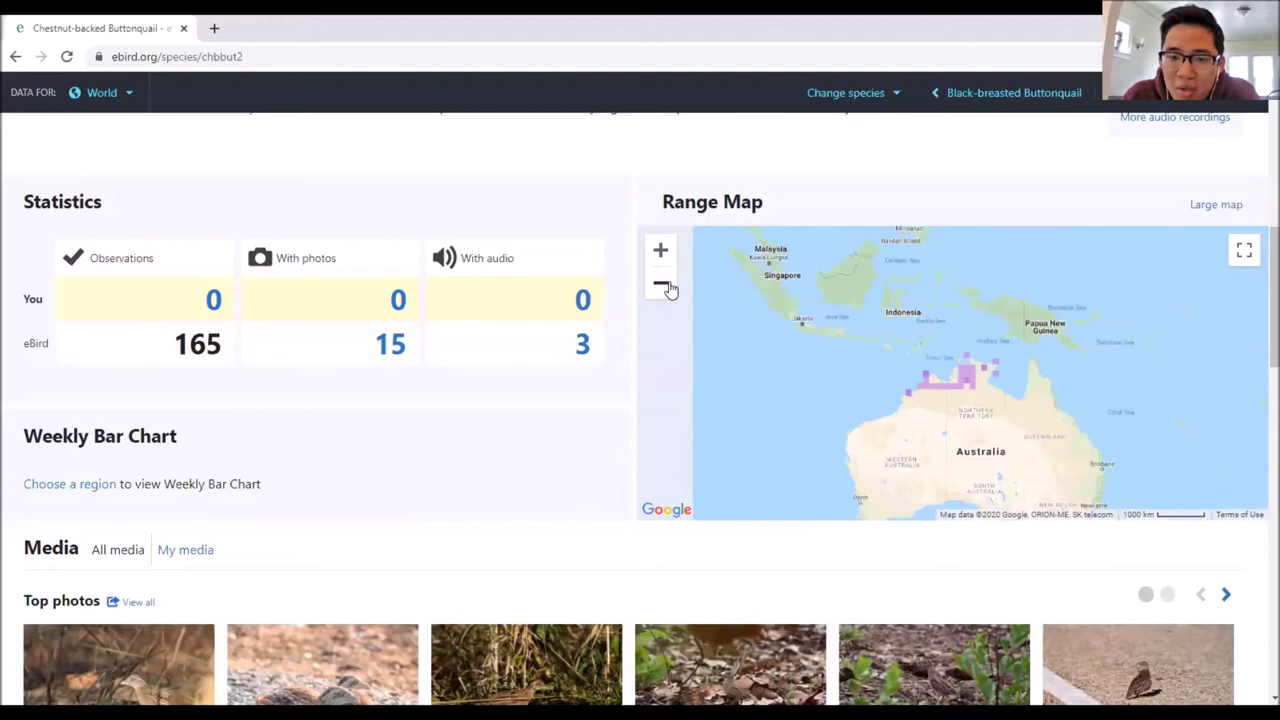
{"action": "left_click", "coordinate": [664, 254]}
{"action": "left_click", "coordinate": [664, 254]}
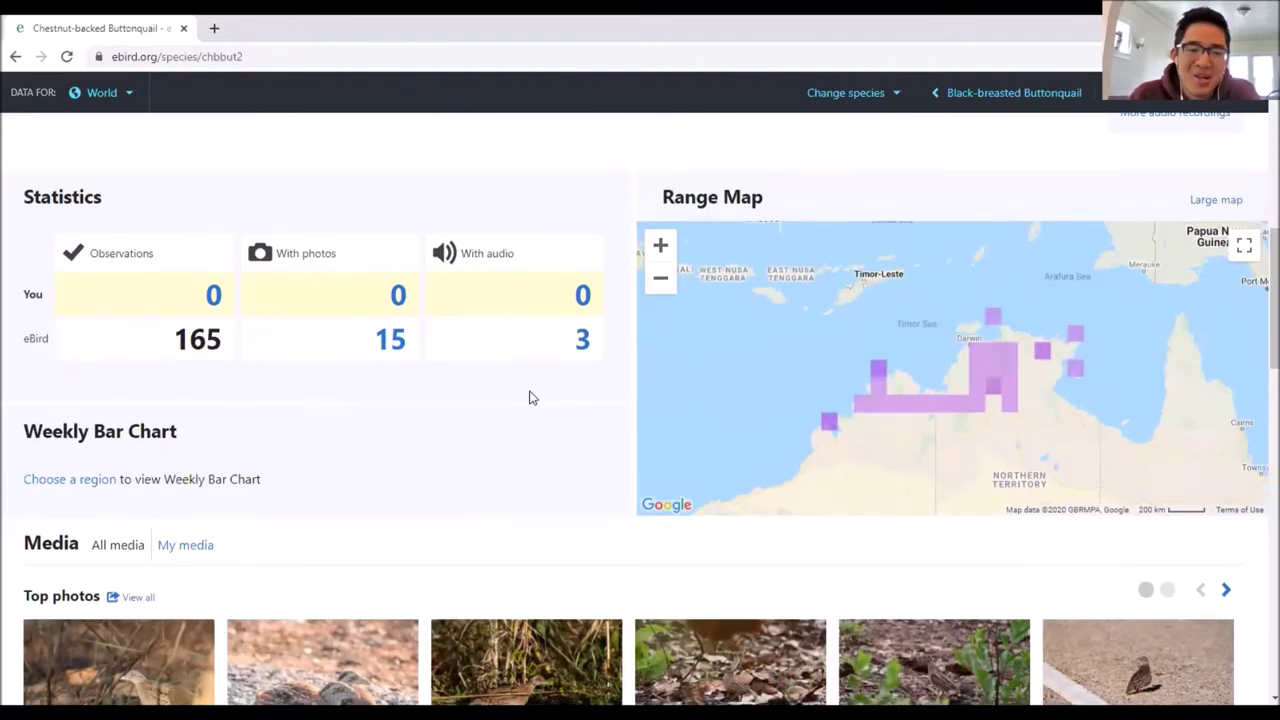
{"action": "scroll", "coordinate": [540, 370], "scroll_direction": "down", "scroll_amount": 2}
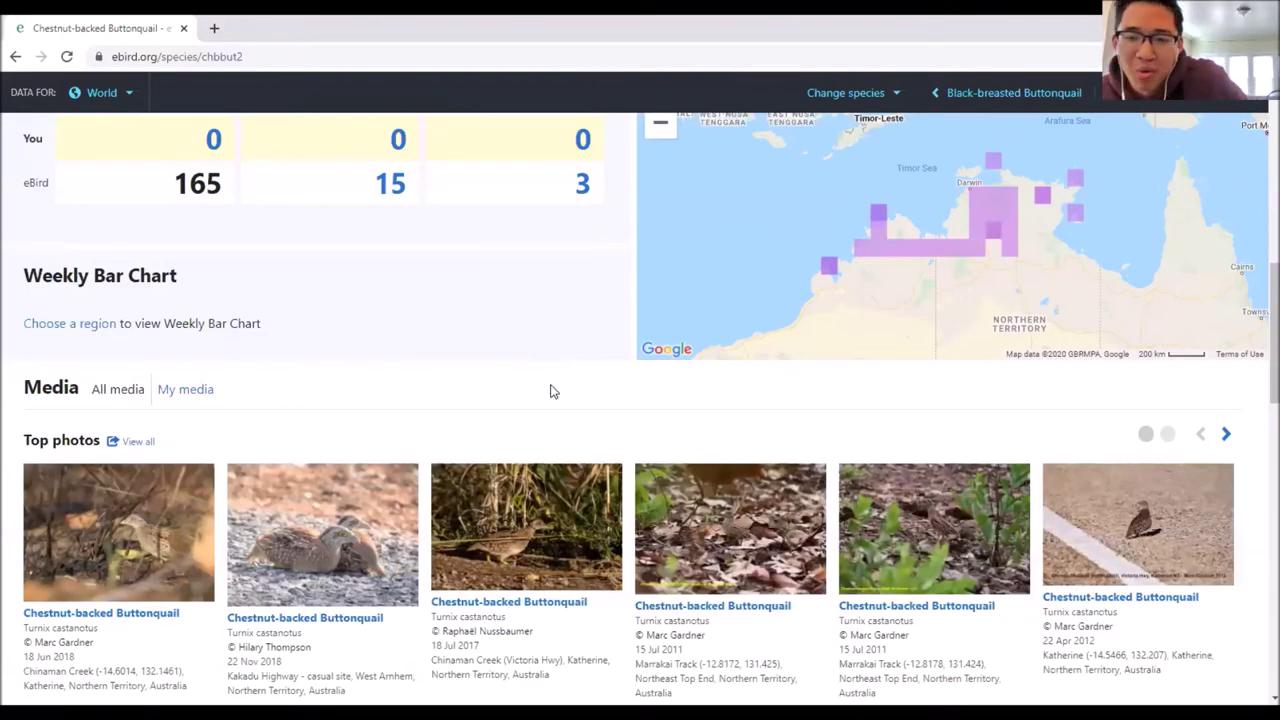
{"action": "scroll", "coordinate": [551, 386], "scroll_direction": "up", "scroll_amount": 2}
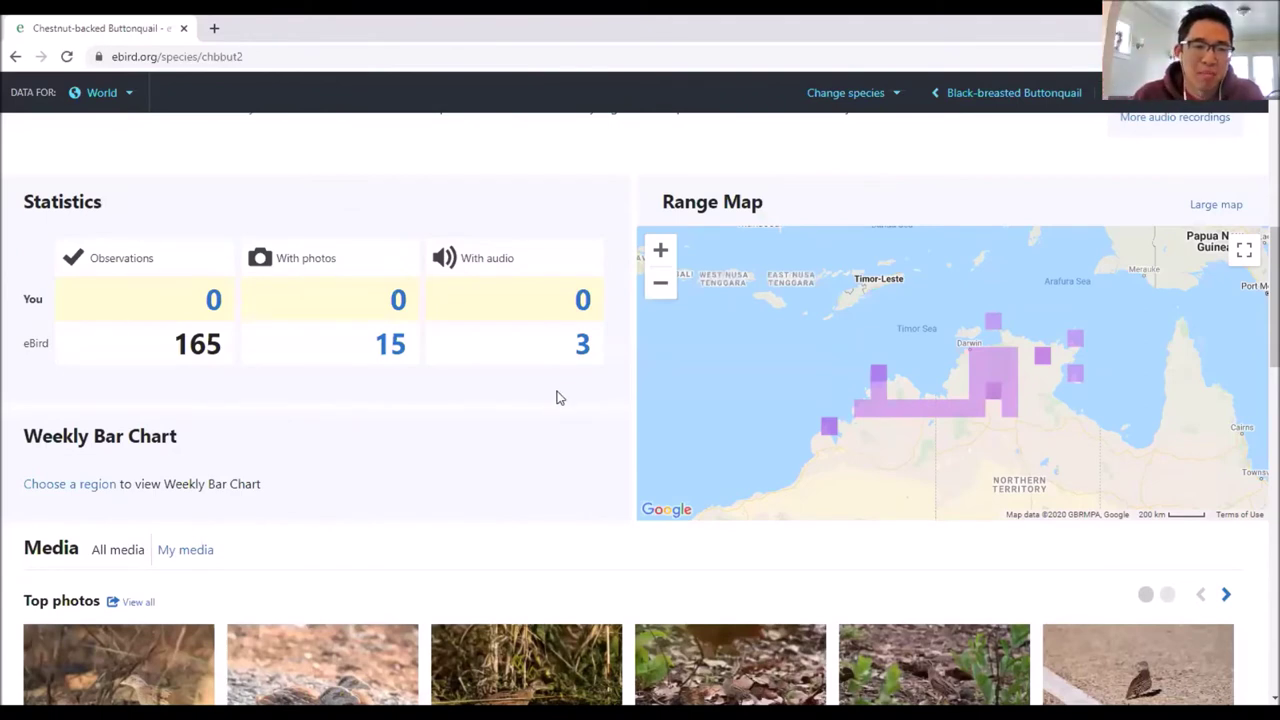
{"action": "scroll", "coordinate": [578, 389], "scroll_direction": "down", "scroll_amount": 3}
{"action": "scroll", "coordinate": [587, 376], "scroll_direction": "down", "scroll_amount": 2}
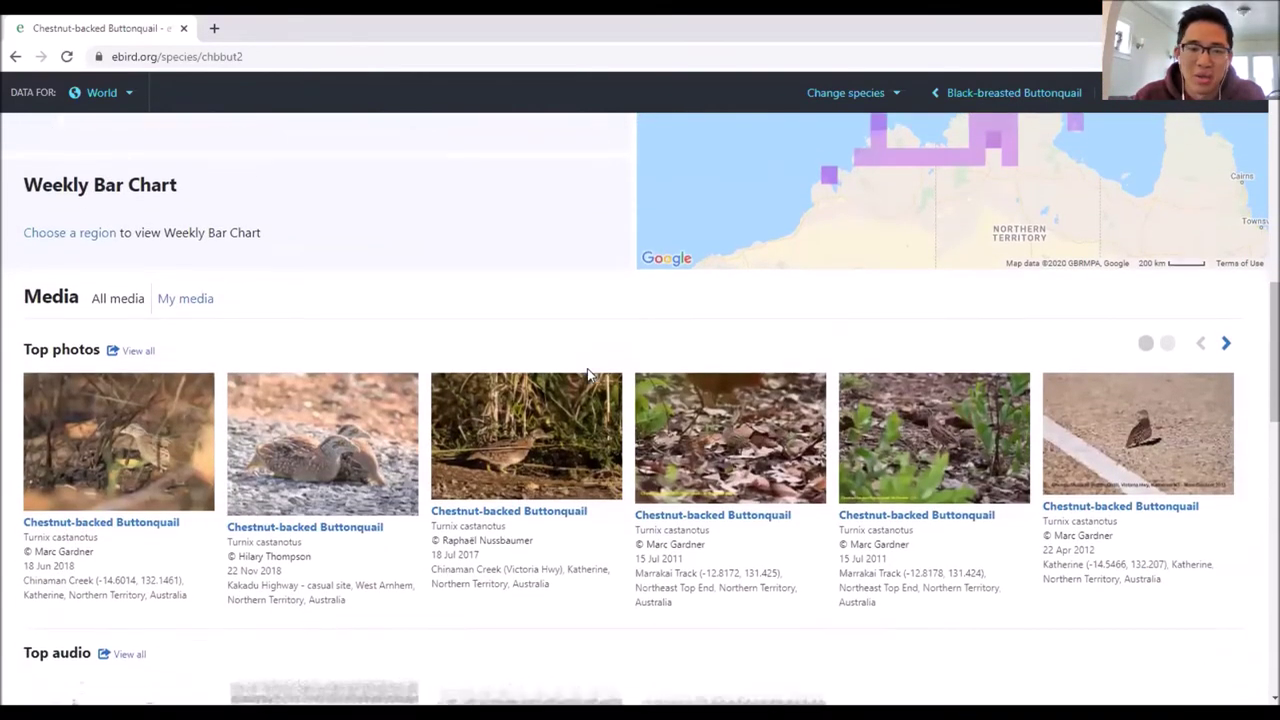
{"action": "scroll", "coordinate": [634, 445], "scroll_direction": "down", "scroll_amount": 5}
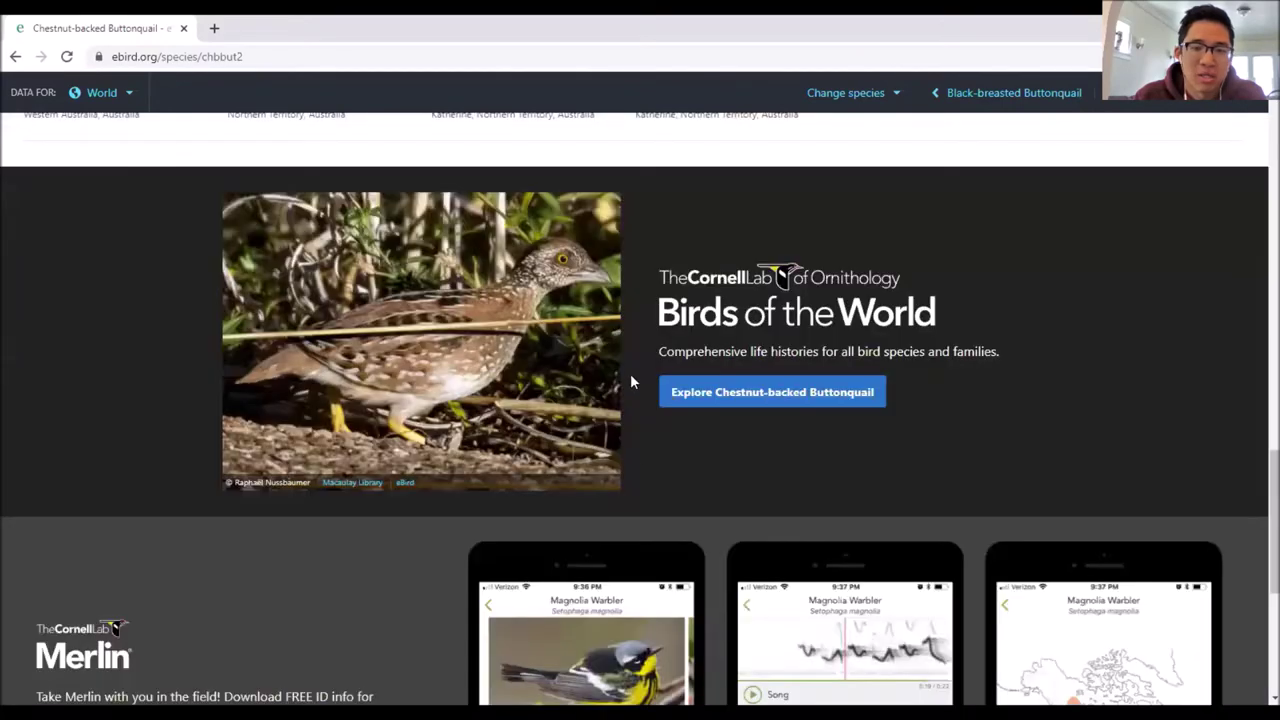
{"action": "scroll", "coordinate": [624, 312], "scroll_direction": "up", "scroll_amount": 8}
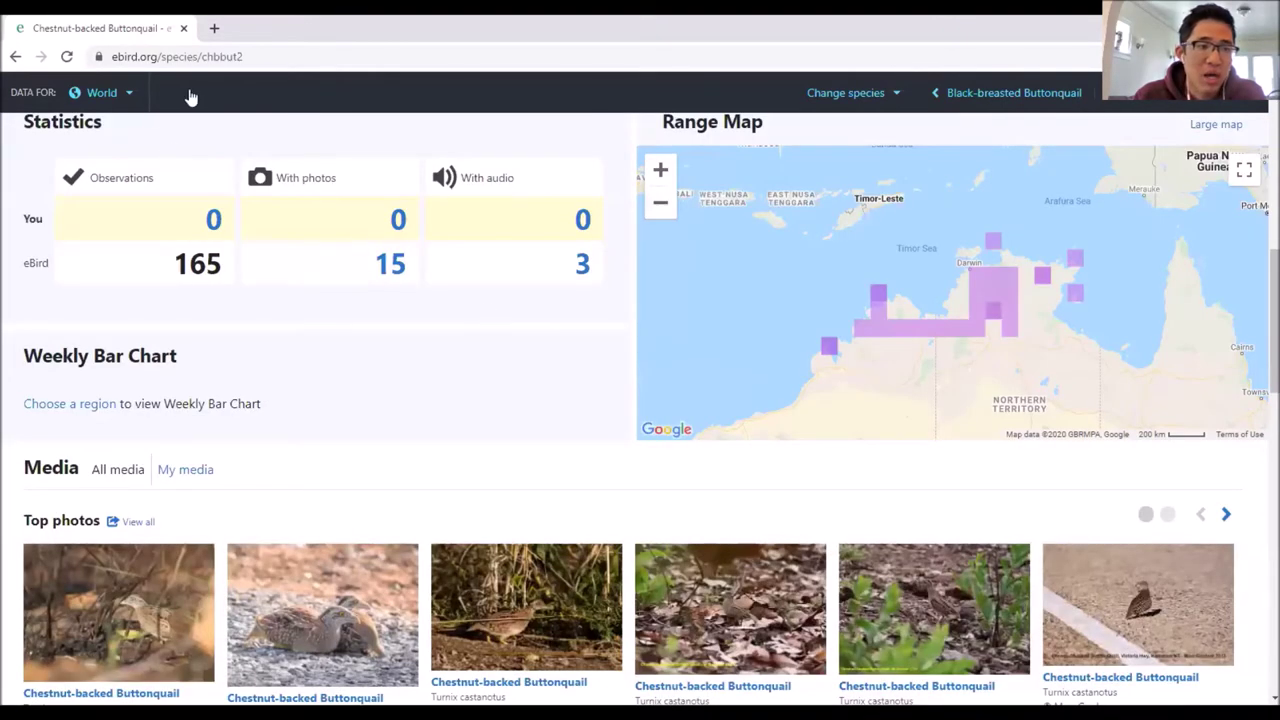
Step: Go back to ebird.org/explore with the Alt+Left browser shortcut
{"action": "key", "text": "alt+Left"}
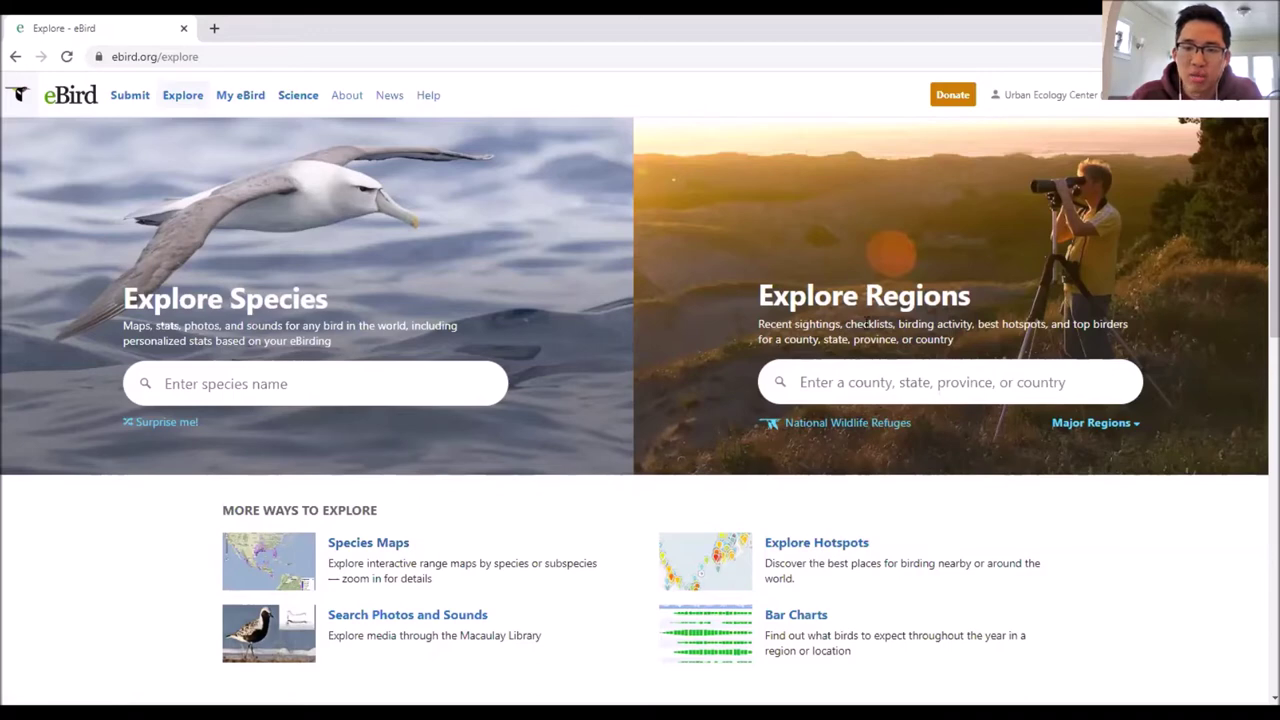
Step: Open the Hotspots map limited to the Current Year date range
{"action": "left_click", "coordinate": [834, 551]}
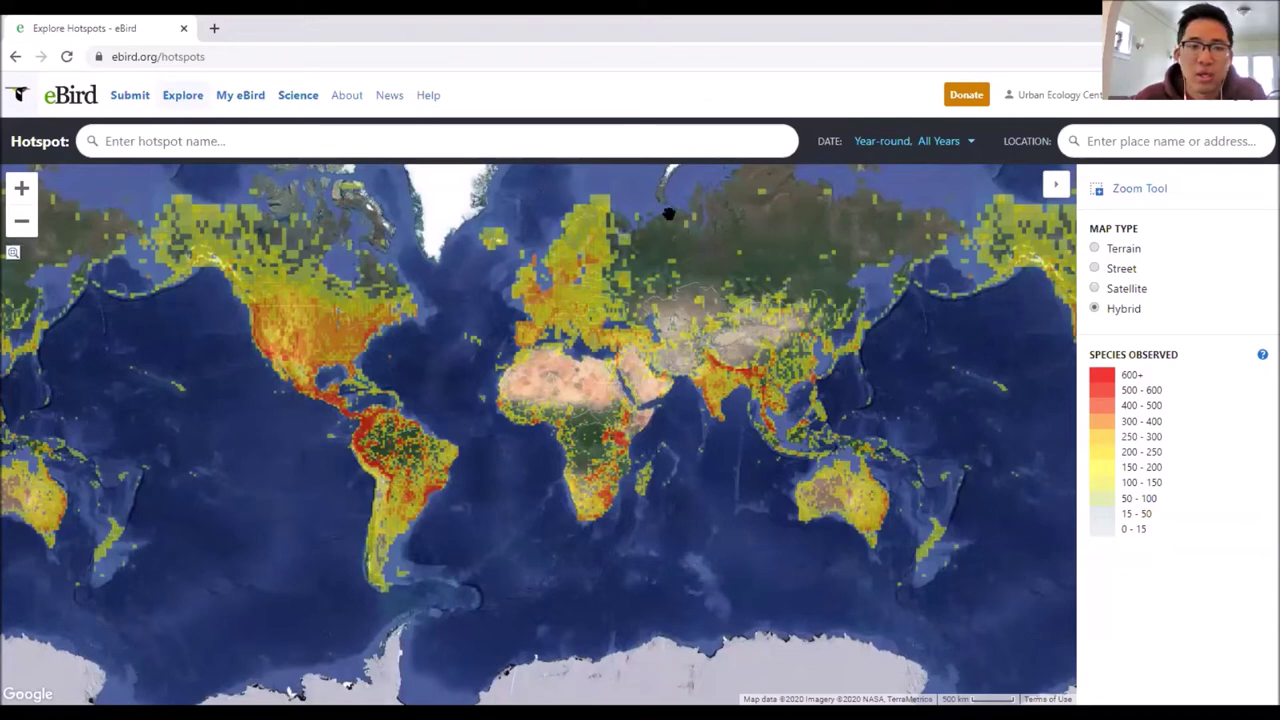
{"action": "left_click", "coordinate": [885, 150]}
{"action": "left_click", "coordinate": [897, 389]}
{"action": "left_click", "coordinate": [931, 428]}
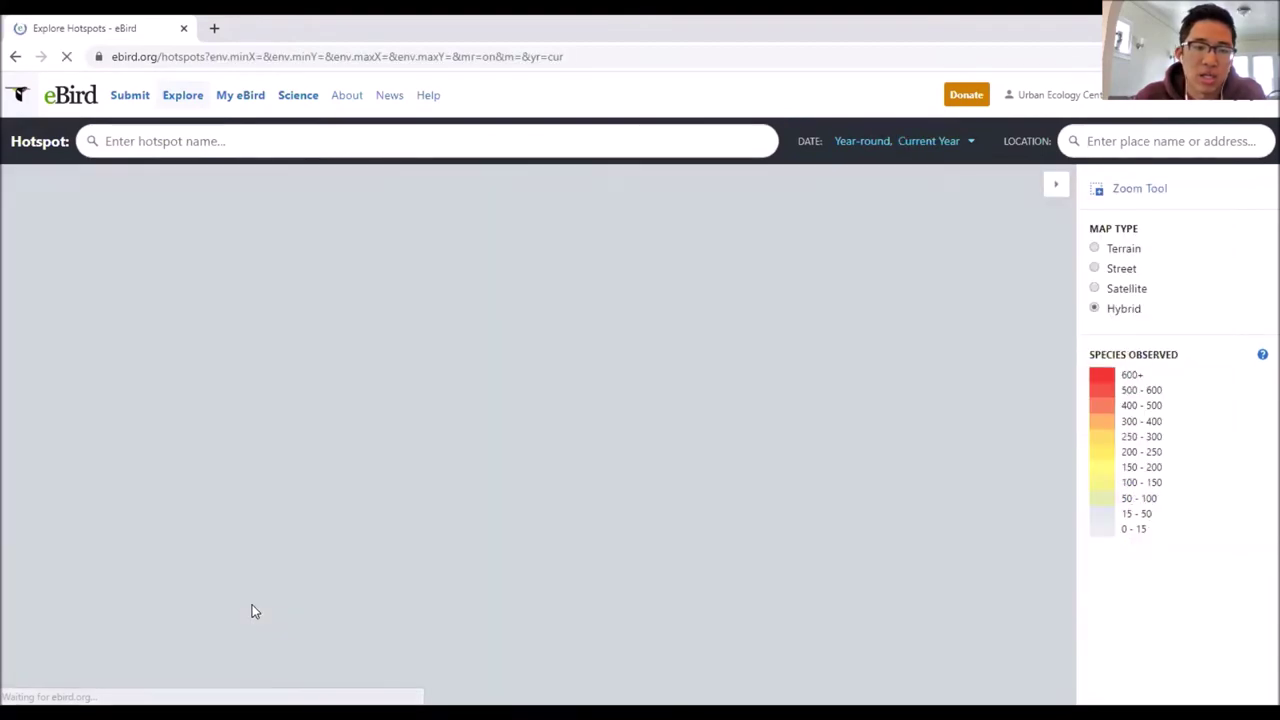
Step: Zoom into Milwaukee and show Washington Park (Urban Ecology Center): 69 species, 38 checklists
{"action": "scroll", "coordinate": [334, 323], "scroll_direction": "up", "scroll_amount": 3}
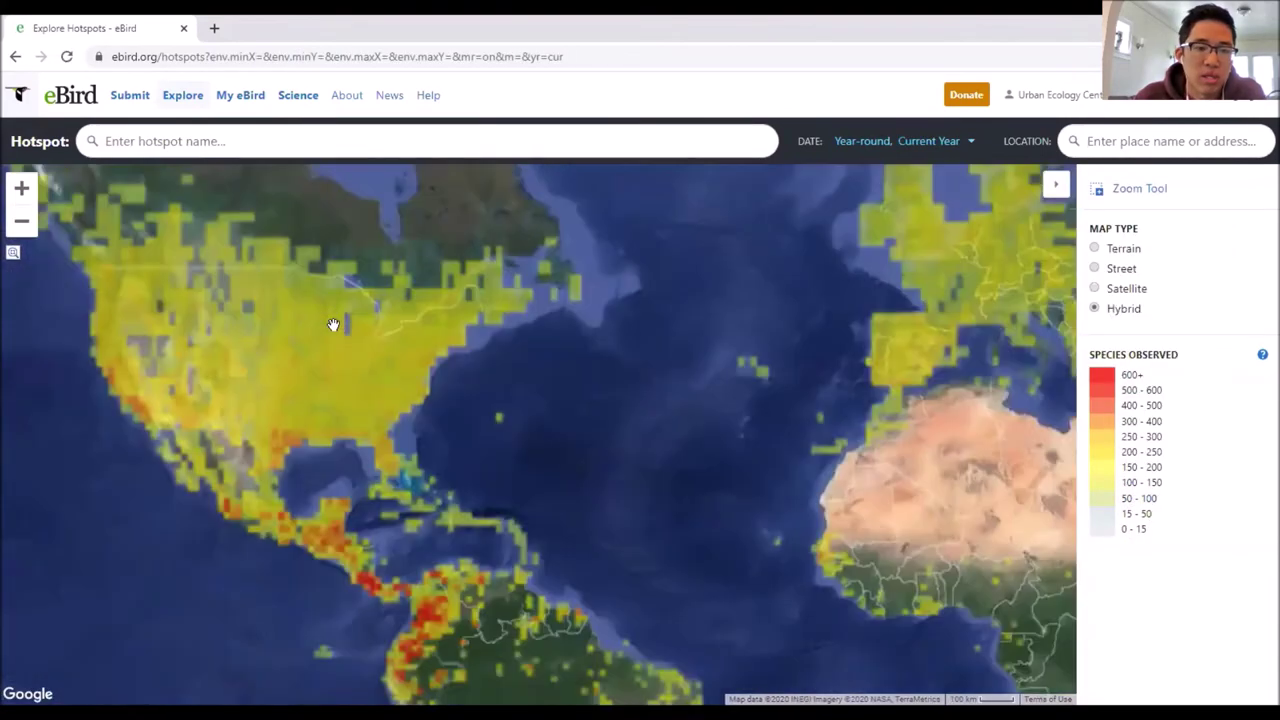
{"action": "scroll", "coordinate": [334, 325], "scroll_direction": "up", "scroll_amount": 1}
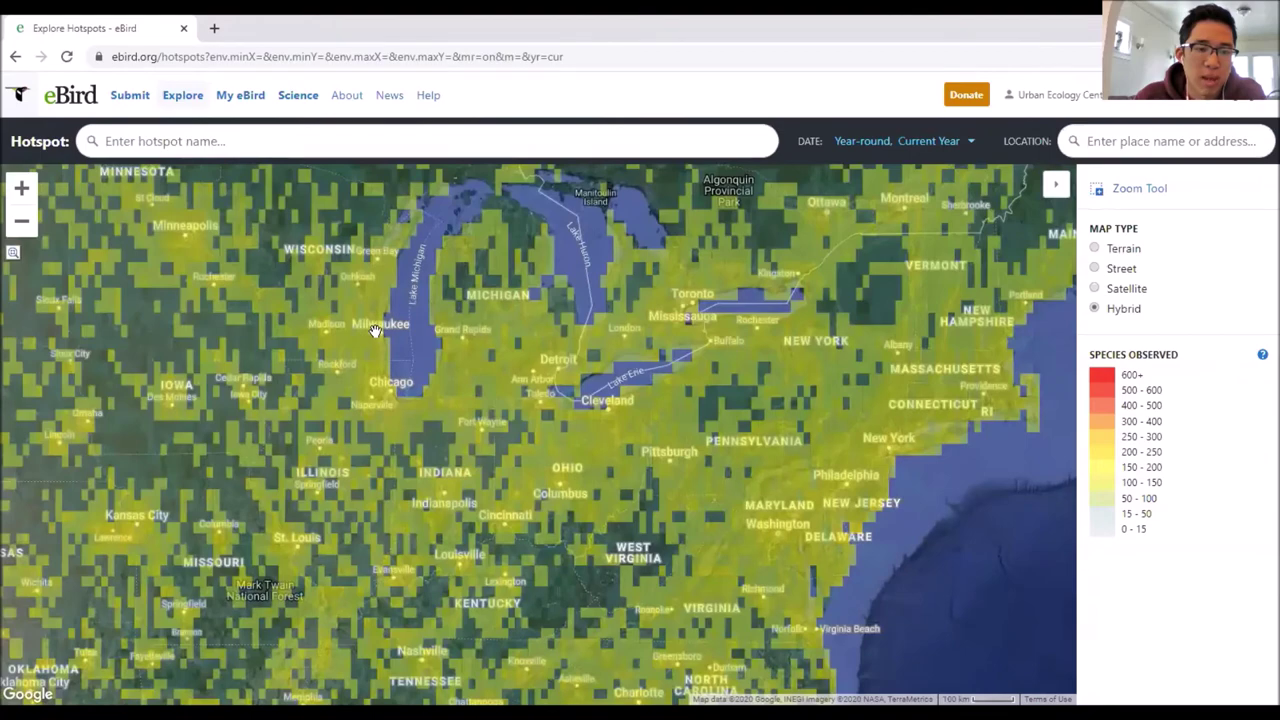
{"action": "scroll", "coordinate": [380, 326], "scroll_direction": "up", "scroll_amount": 4}
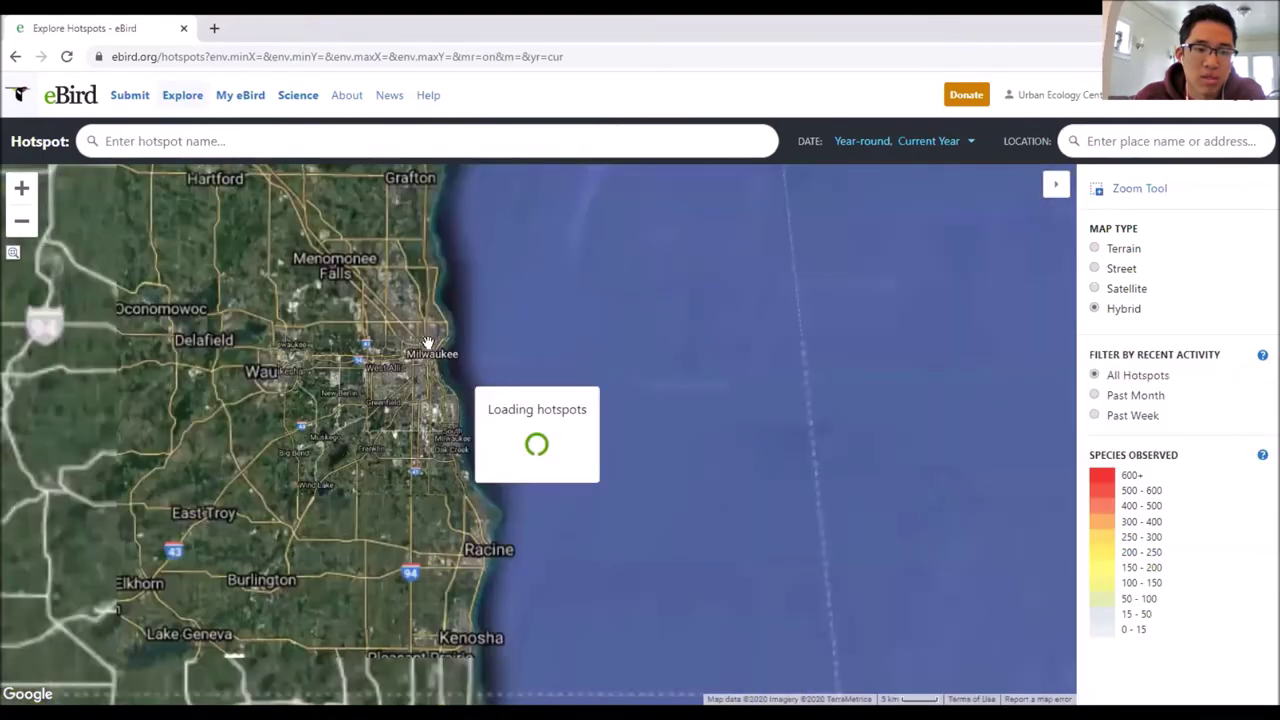
{"action": "scroll", "coordinate": [427, 343], "scroll_direction": "up", "scroll_amount": 2}
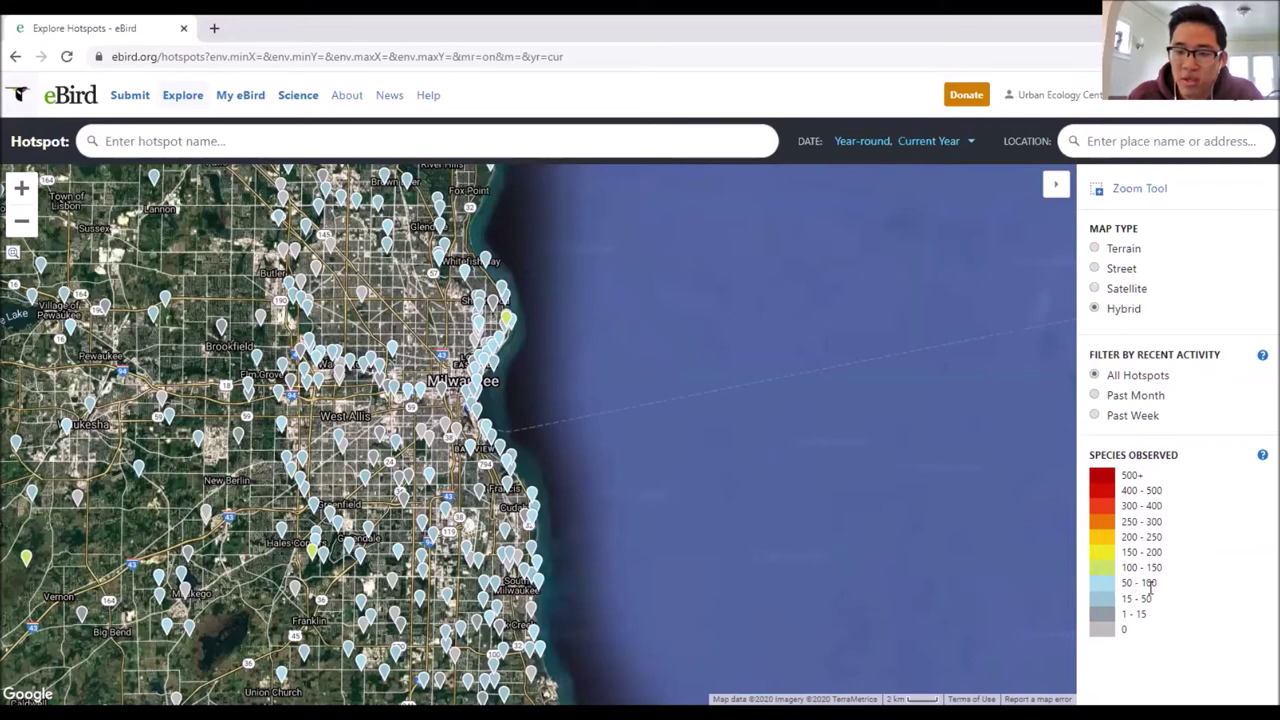
{"action": "left_click", "coordinate": [400, 348]}
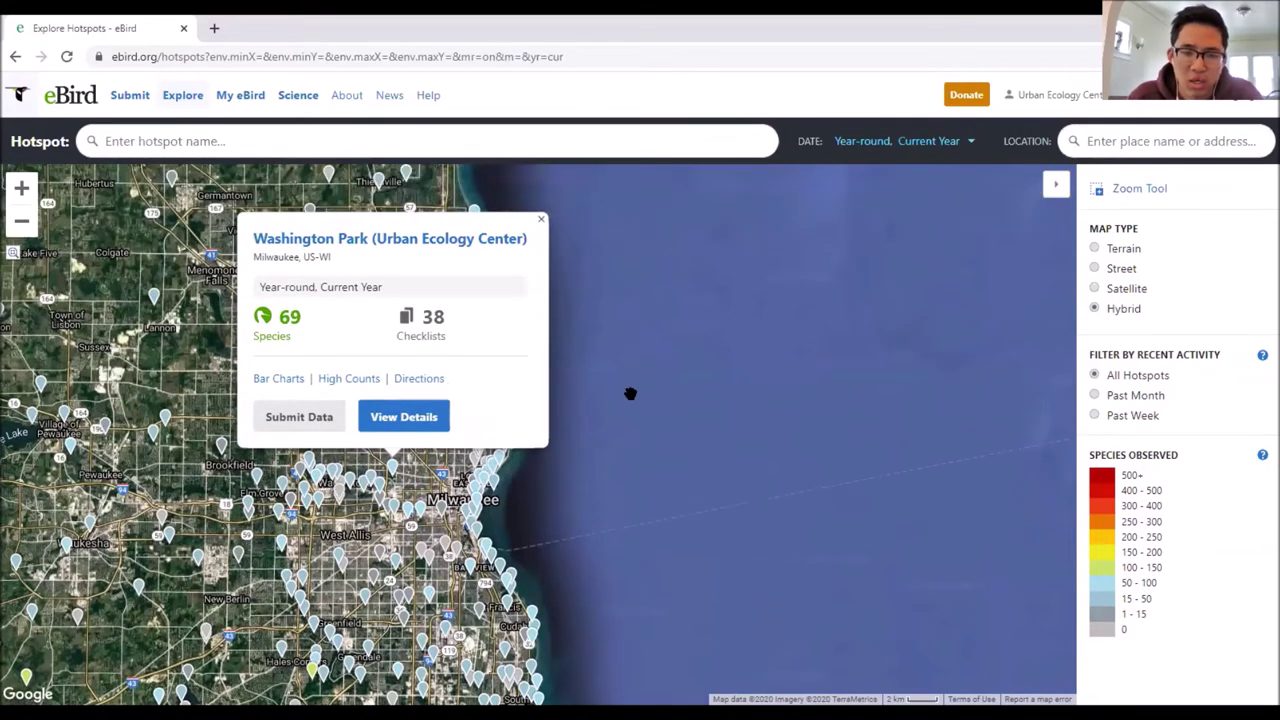
{"action": "left_click", "coordinate": [945, 153]}
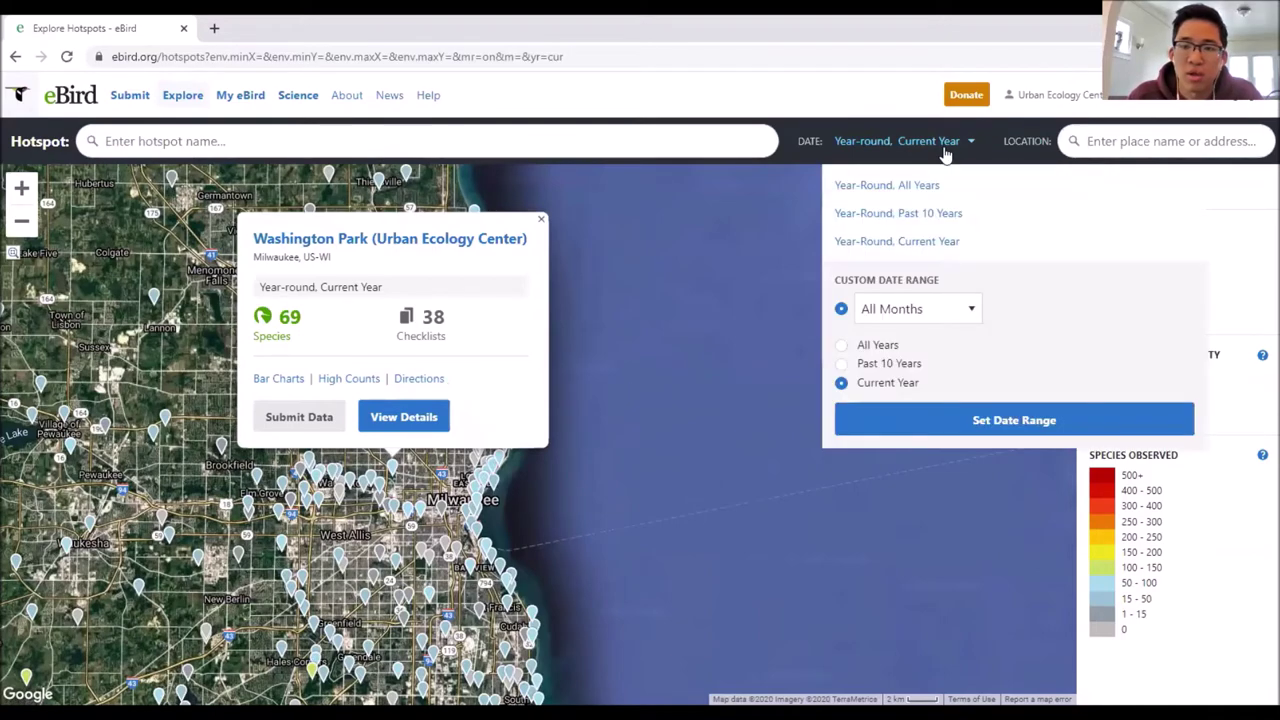
Step: Switch hotspots to Year-round, All Years and zoom into the lakefront, previewing Veterans Park
{"action": "left_click", "coordinate": [902, 188]}
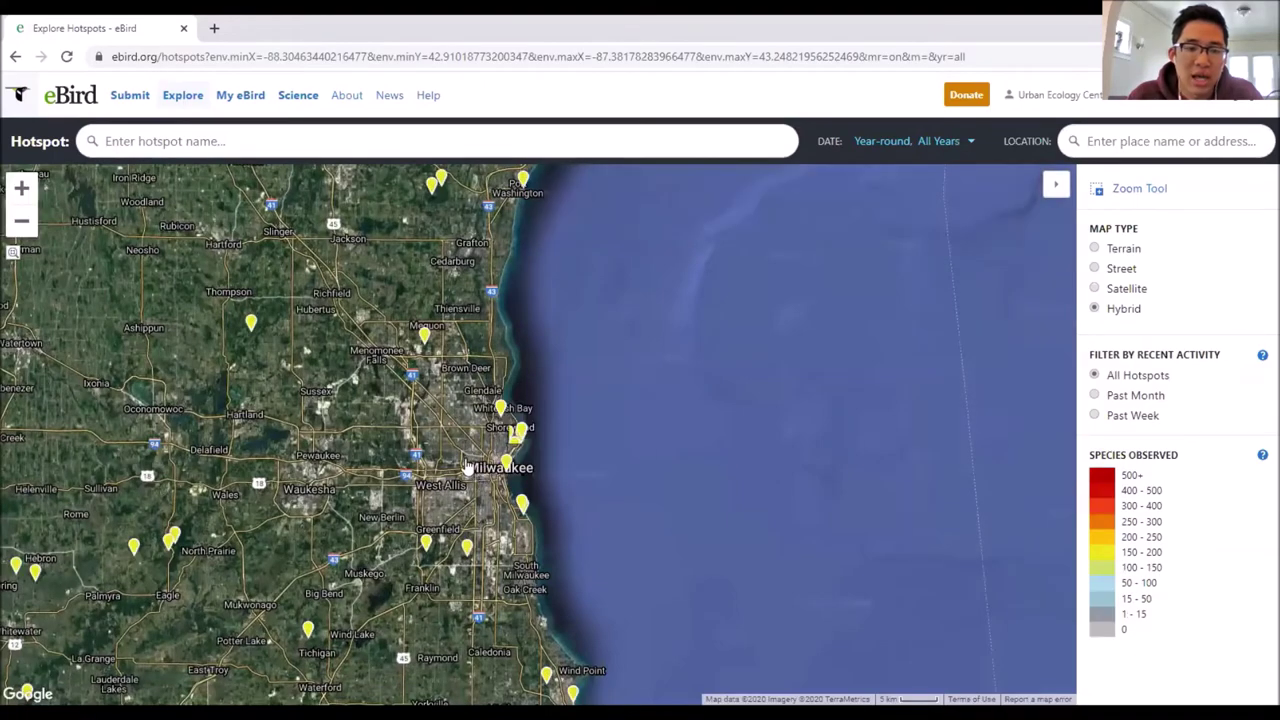
{"action": "scroll", "coordinate": [470, 505], "scroll_direction": "up", "scroll_amount": 1}
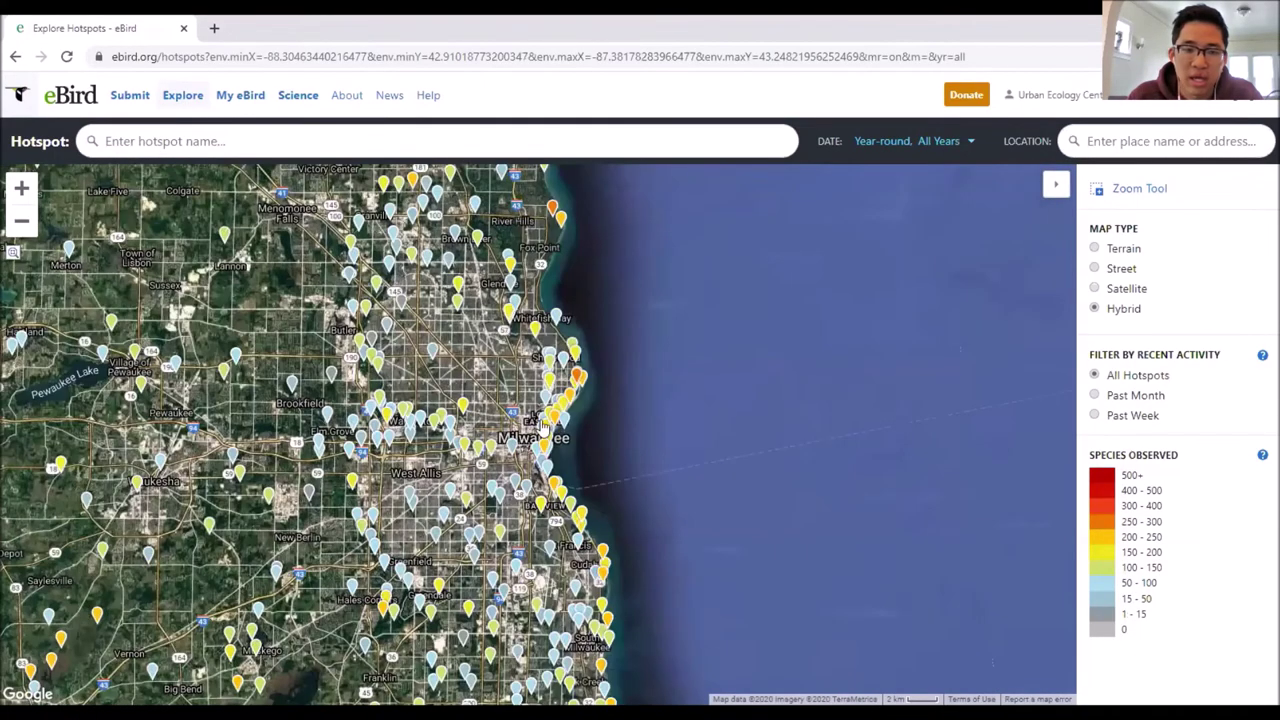
{"action": "scroll", "coordinate": [525, 428], "scroll_direction": "up", "scroll_amount": 1}
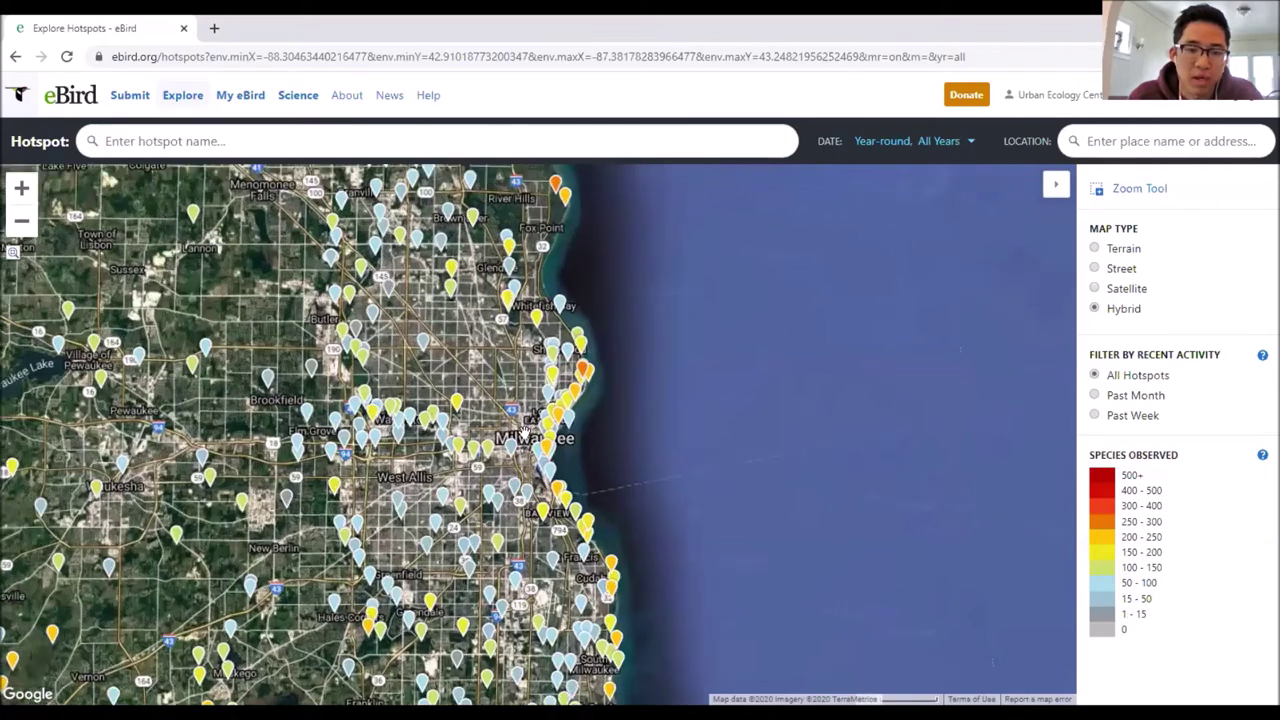
{"action": "scroll", "coordinate": [524, 432], "scroll_direction": "up", "scroll_amount": 1}
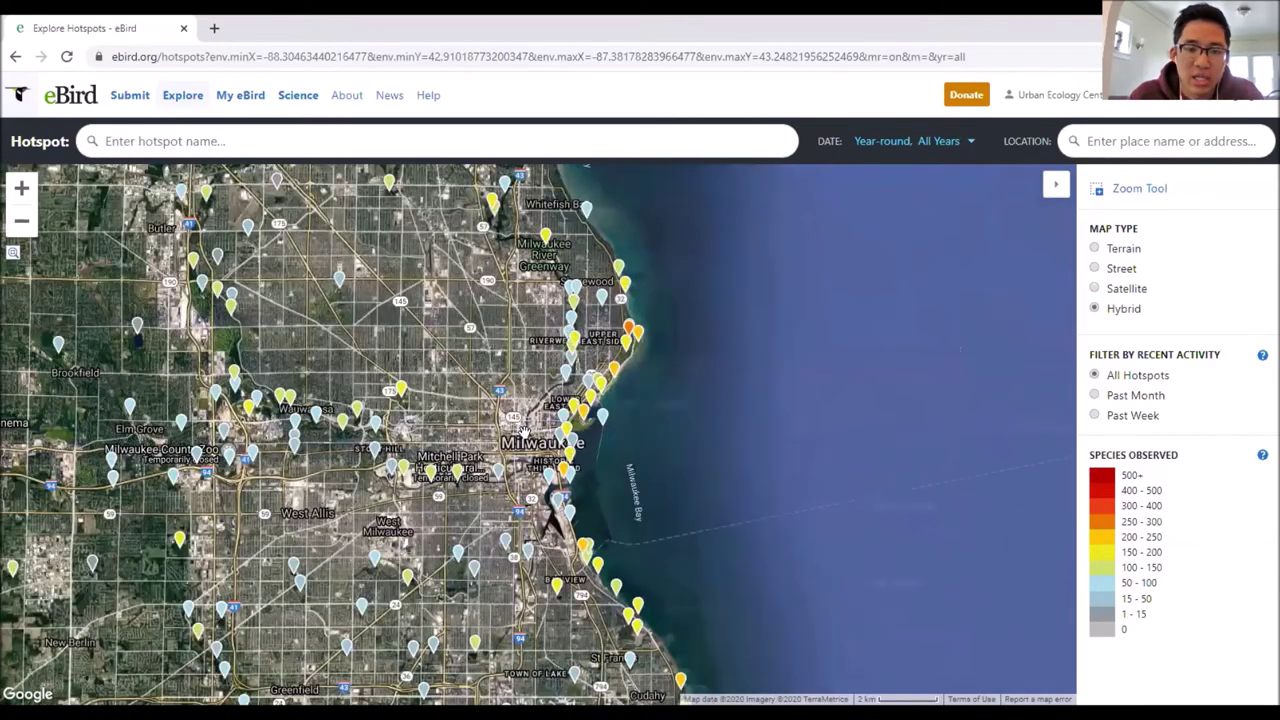
{"action": "left_click", "coordinate": [586, 416]}
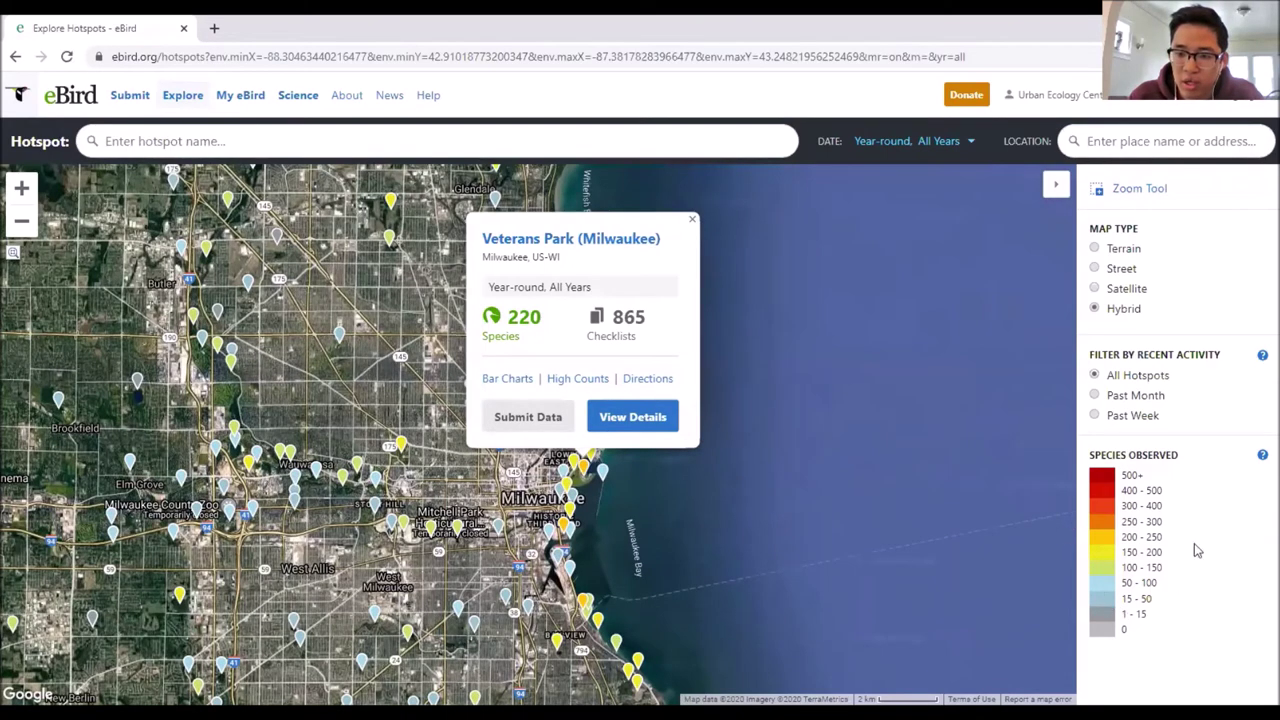
{"action": "left_click", "coordinate": [742, 521]}
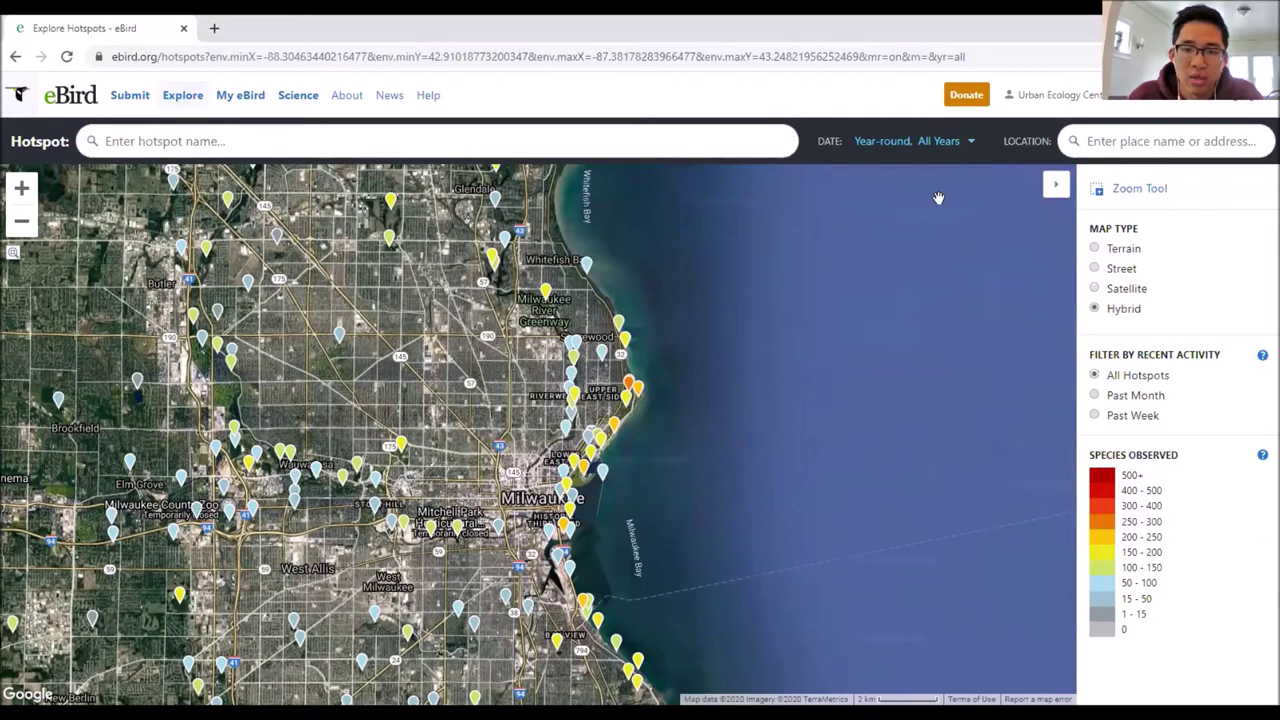
{"action": "scroll", "coordinate": [628, 400], "scroll_direction": "up", "scroll_amount": 1}
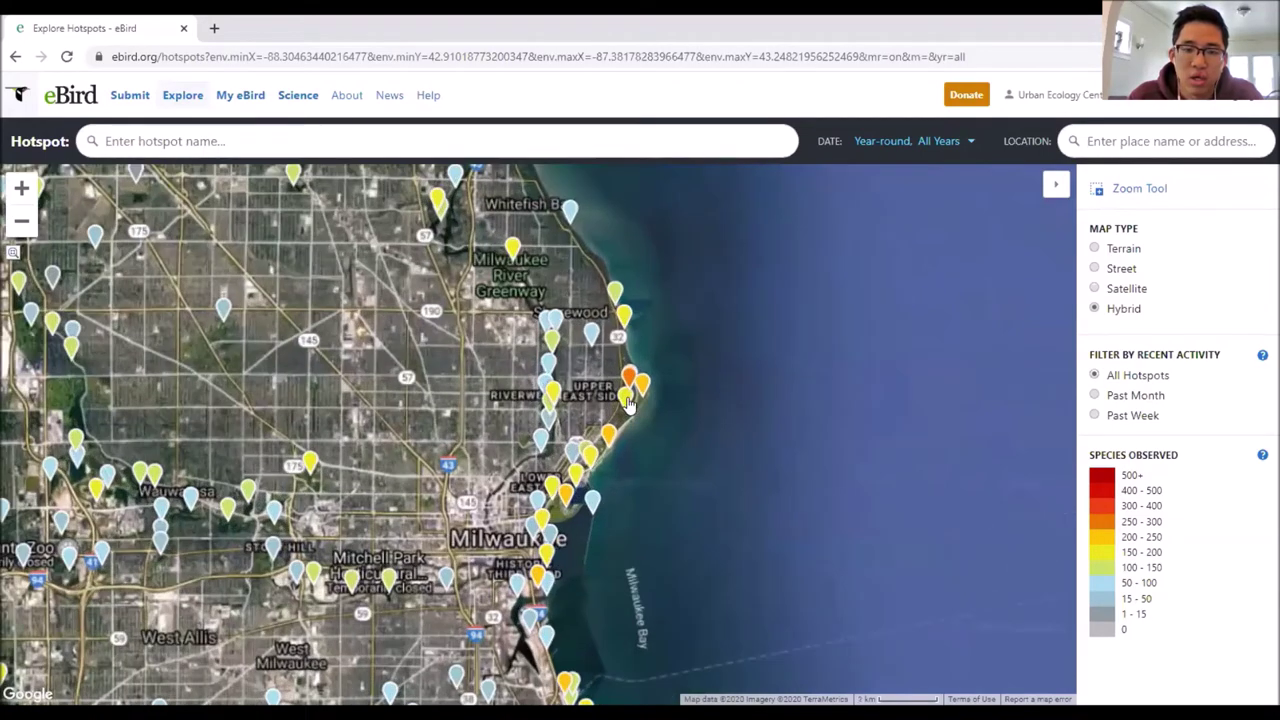
{"action": "left_click", "coordinate": [926, 139]}
Step: Limit hotspots back to the current year and preview the Lake Park--general summary
{"action": "left_click", "coordinate": [918, 386]}
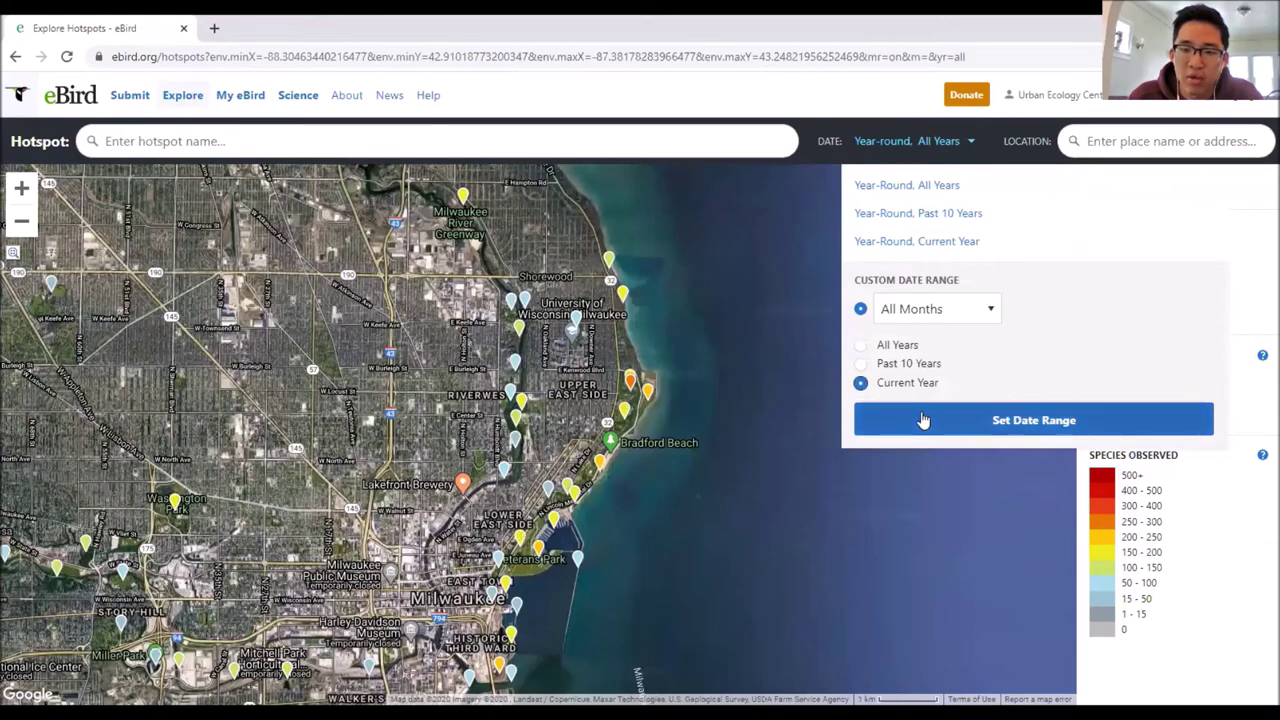
{"action": "left_click", "coordinate": [931, 419]}
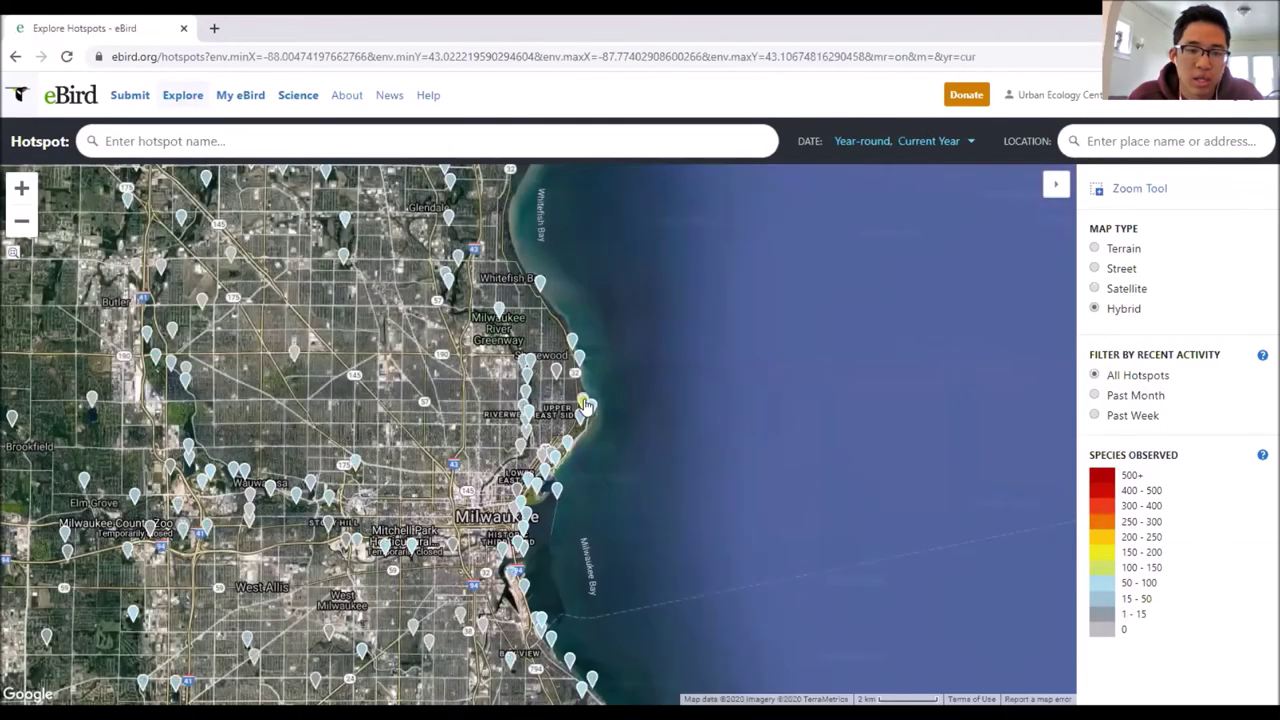
{"action": "left_click", "coordinate": [586, 405]}
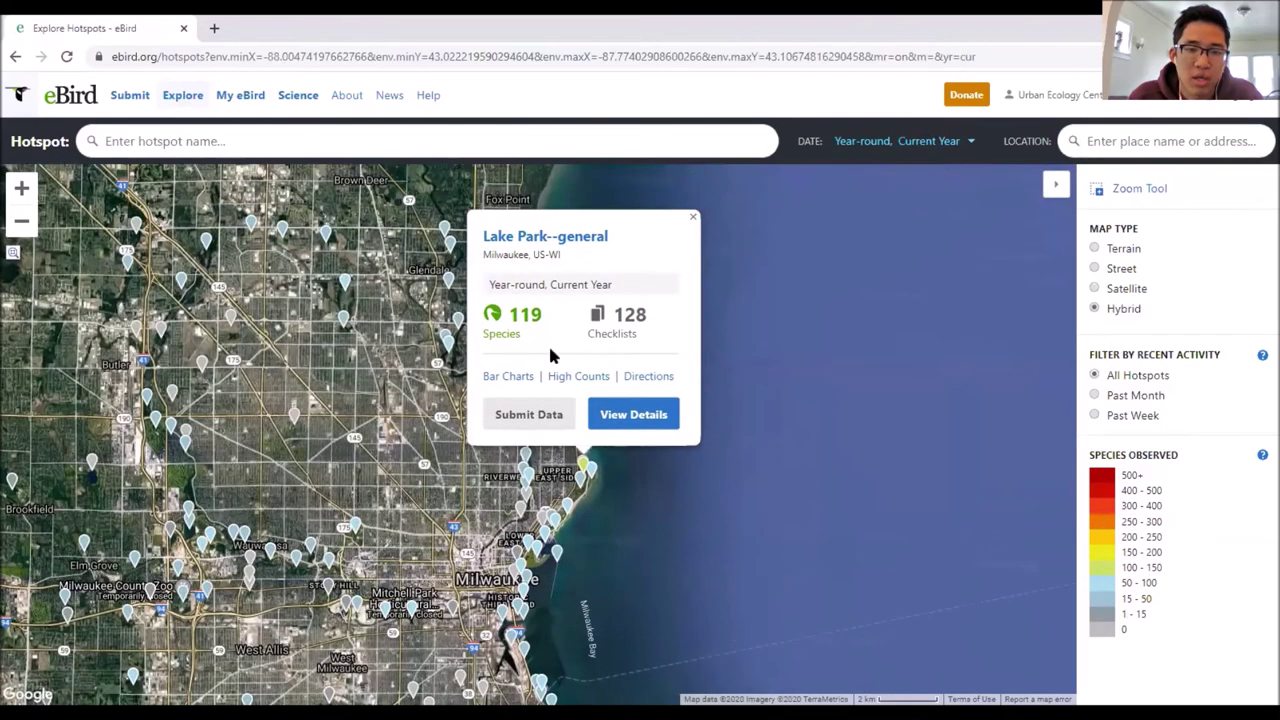
{"action": "left_click", "coordinate": [645, 460]}
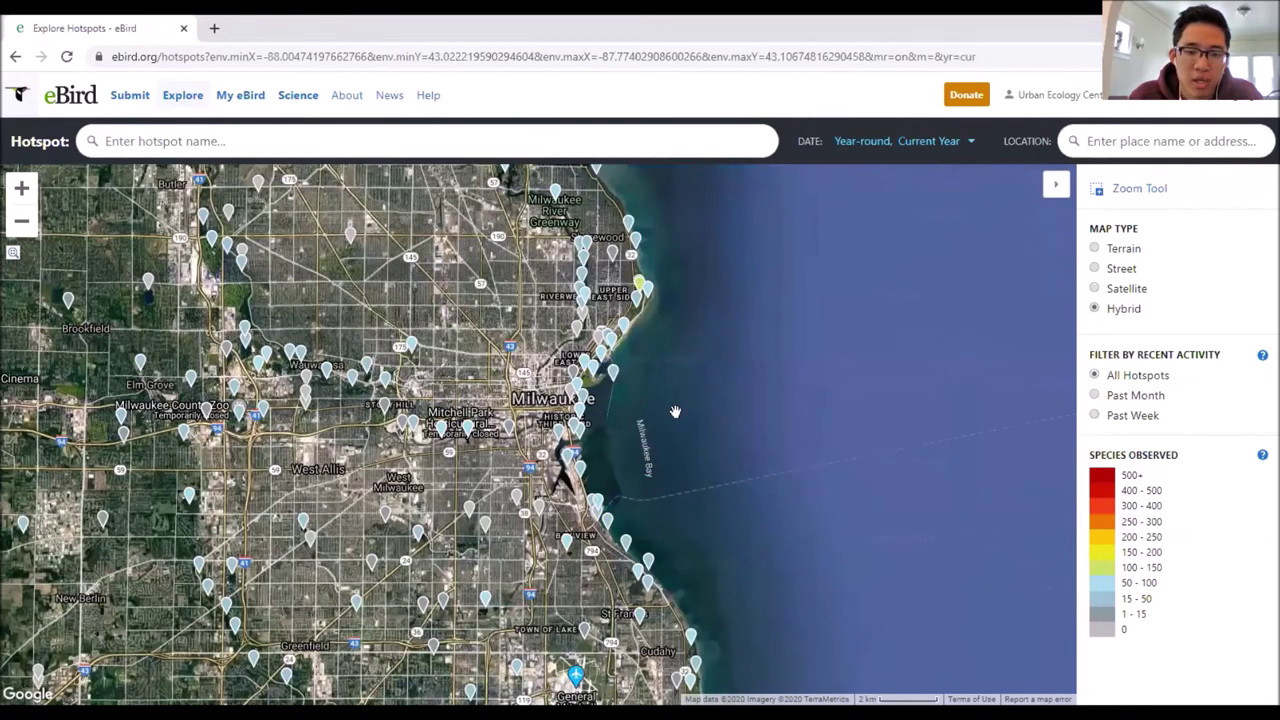
Step: Reposition the map and open the Lake Park--general page with 119 species and 128 checklists
{"action": "left_click_drag", "start_coordinate": [690, 560], "coordinate": [675, 360]}
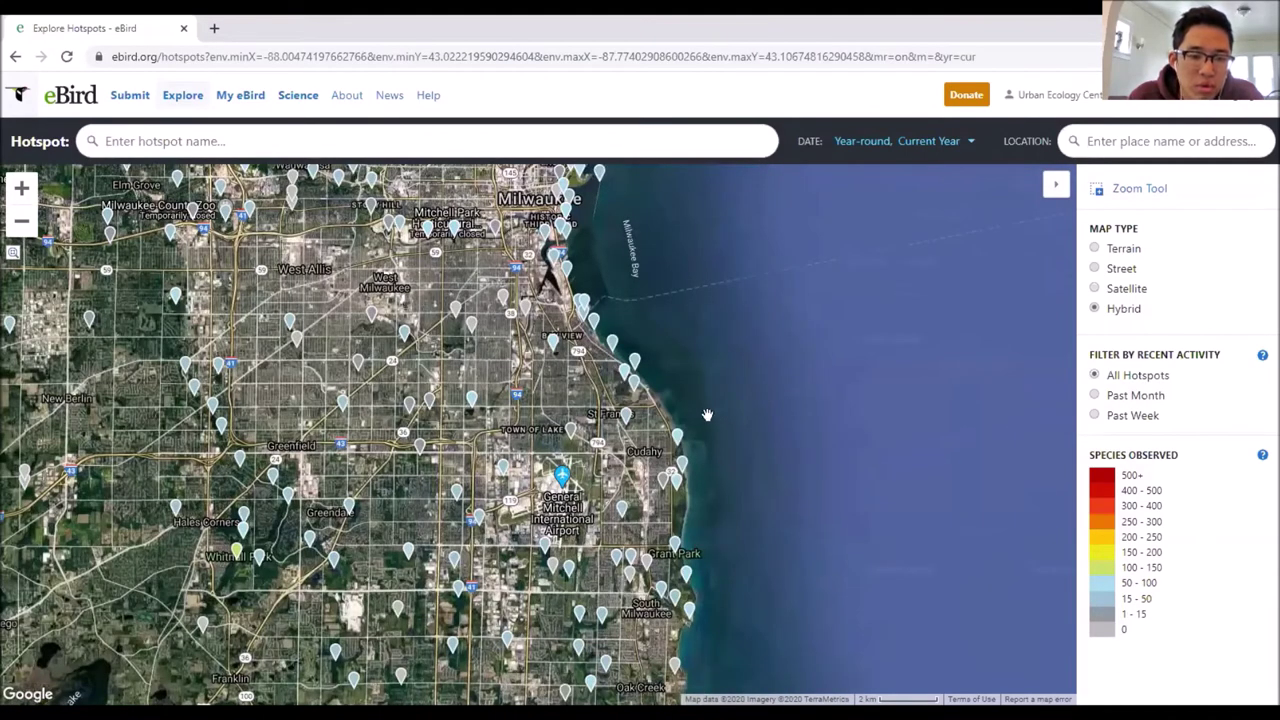
{"action": "scroll", "coordinate": [463, 585], "scroll_direction": "down", "scroll_amount": 1}
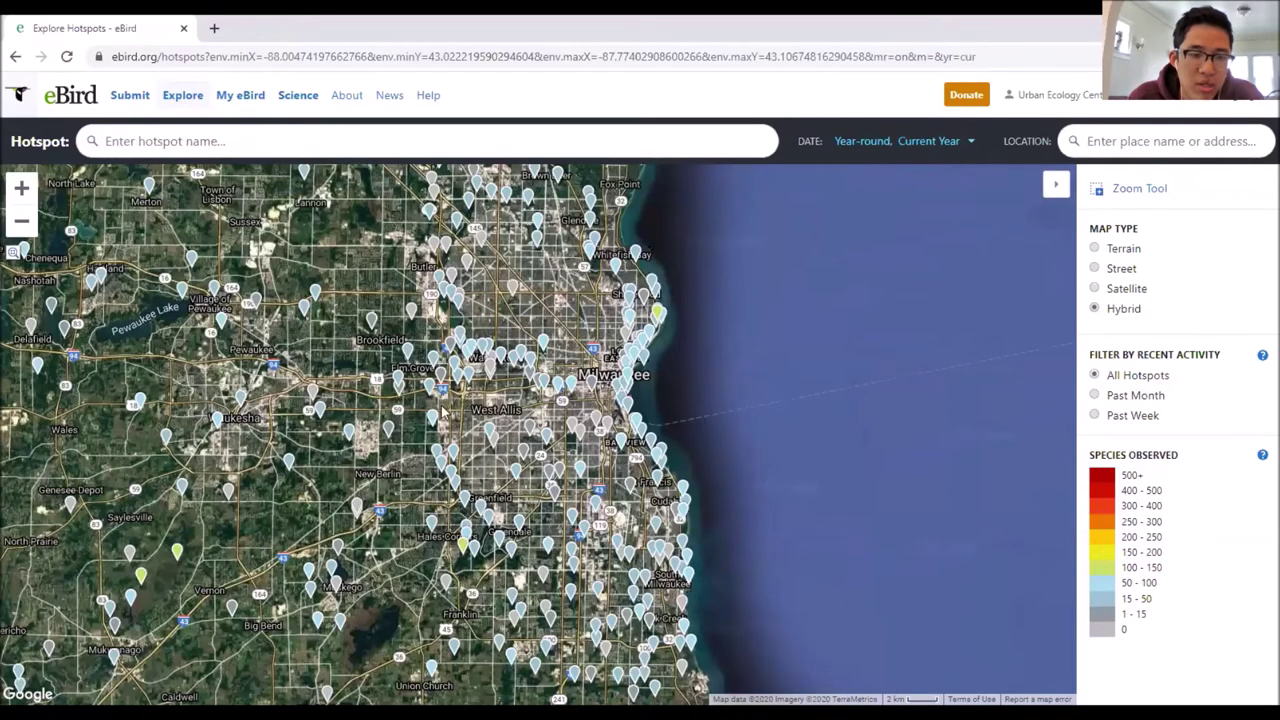
{"action": "left_click_drag", "start_coordinate": [700, 338], "coordinate": [690, 438]}
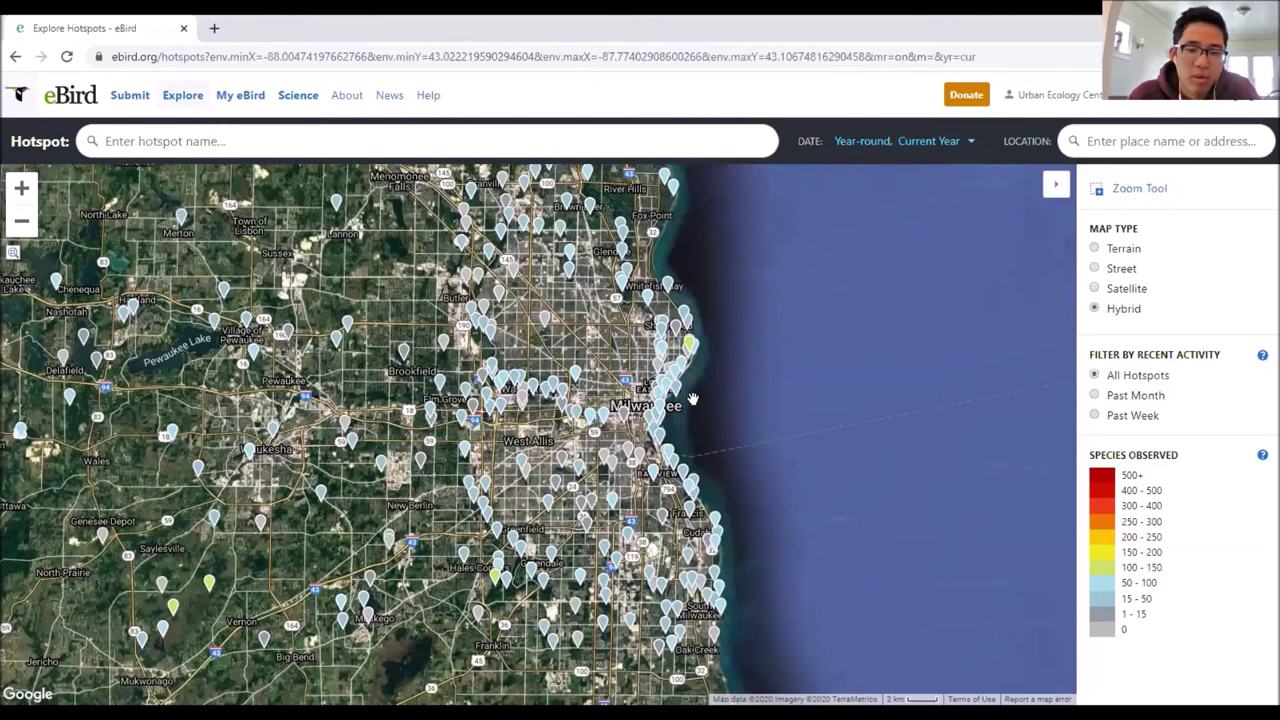
{"action": "mouse_move", "coordinate": [694, 361]}
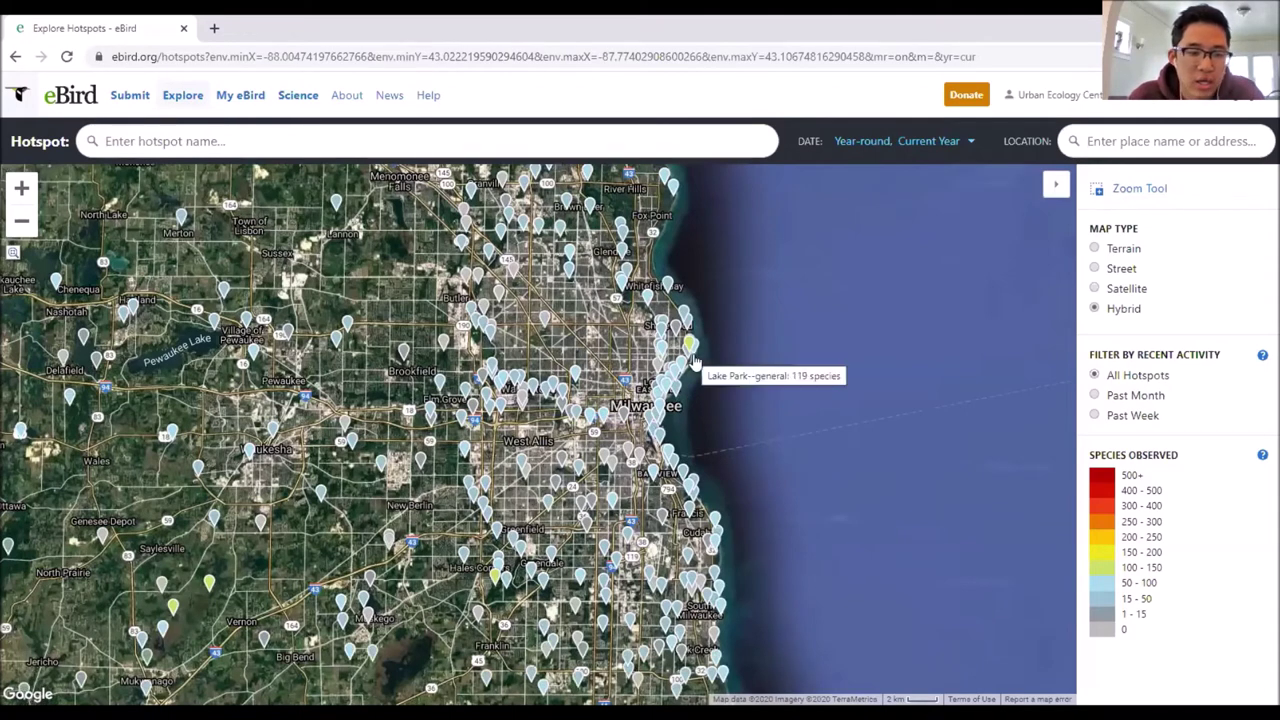
{"action": "scroll", "coordinate": [694, 361], "scroll_direction": "up", "scroll_amount": 1}
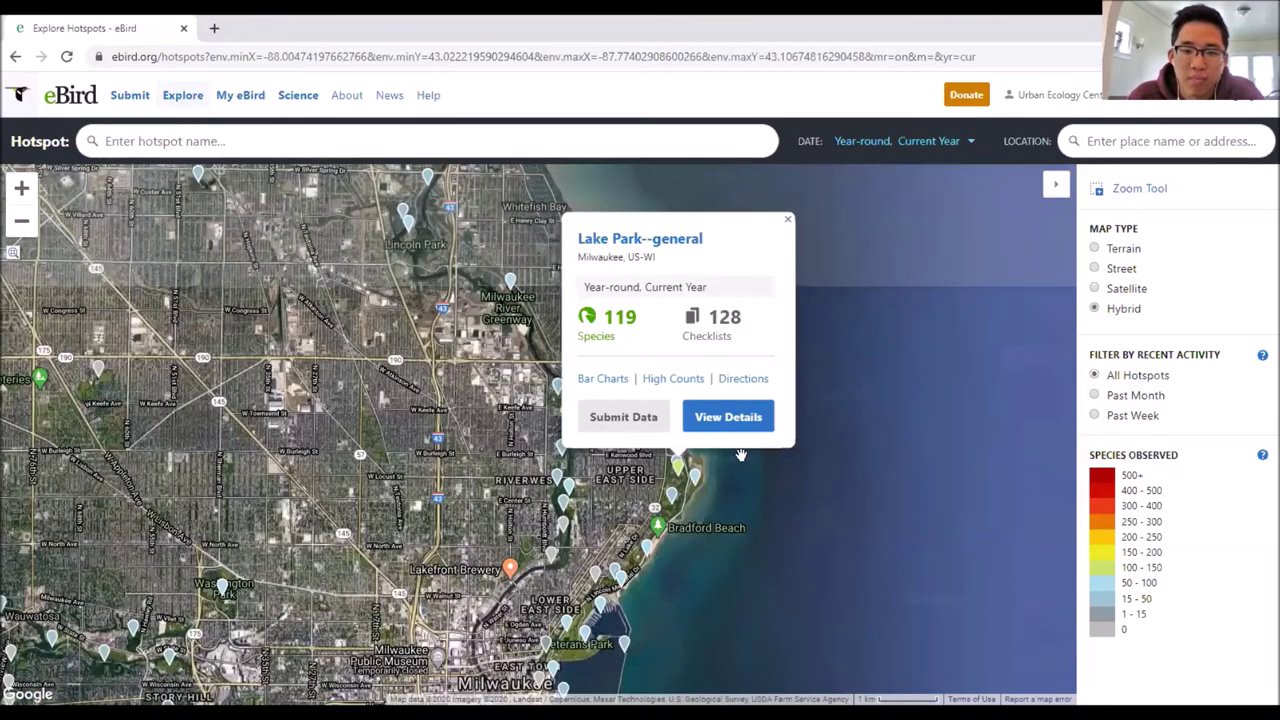
{"action": "left_click", "coordinate": [739, 430]}
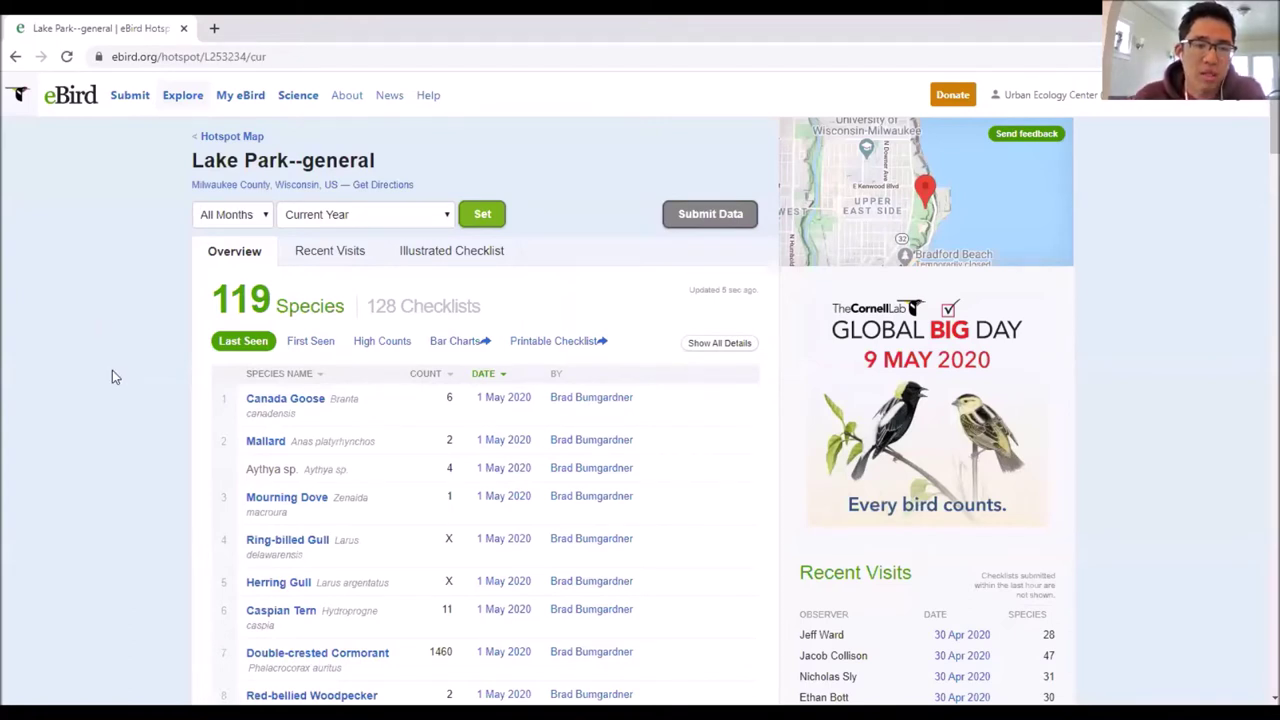
Step: Scroll down Lake Park--general's species list to sightings last seen 1 May 2020, e.g. 1460 Double-crested Cormorants
{"action": "scroll", "coordinate": [112, 377], "scroll_direction": "down", "scroll_amount": 2}
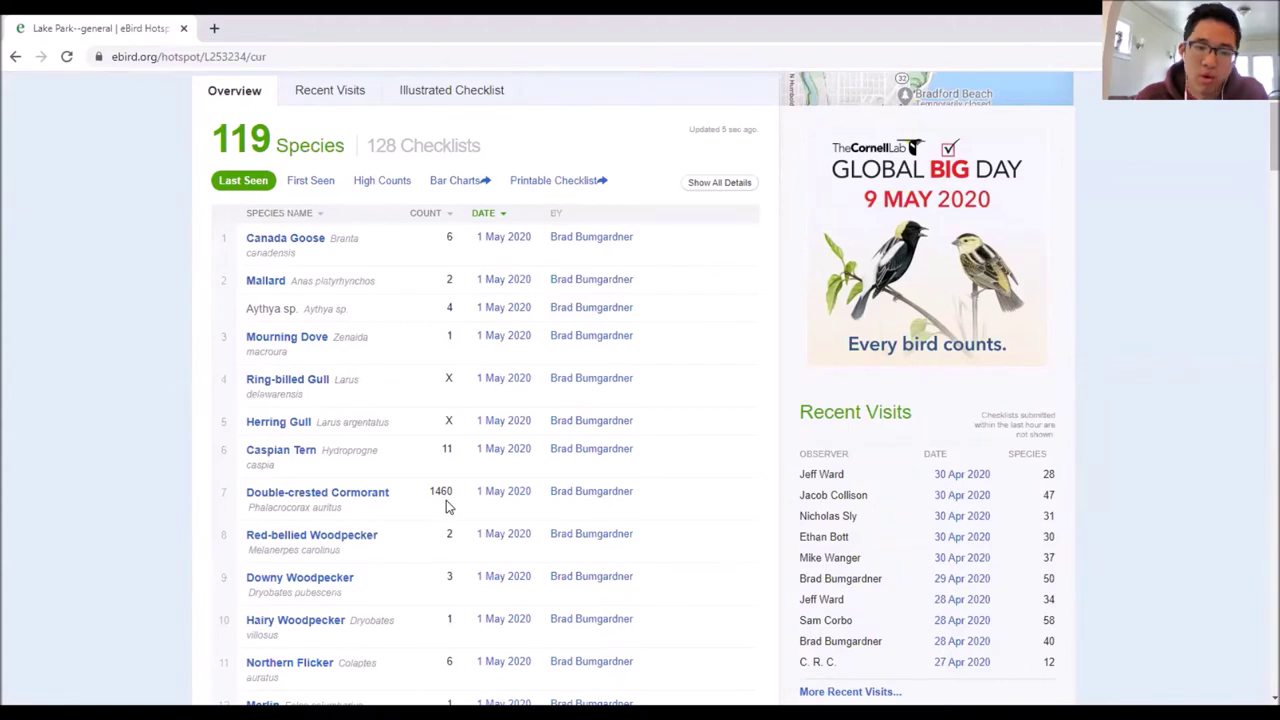
{"action": "scroll", "coordinate": [447, 505], "scroll_direction": "down", "scroll_amount": 1}
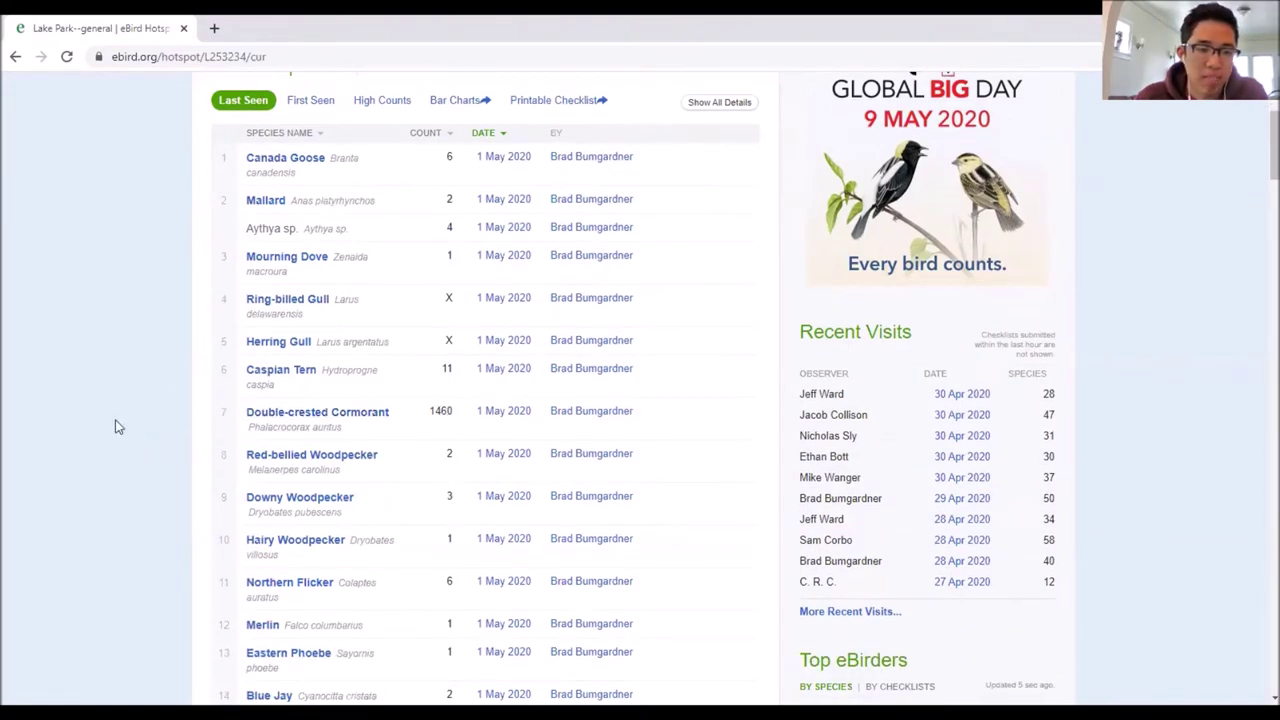
{"action": "scroll", "coordinate": [115, 427], "scroll_direction": "down", "scroll_amount": 1}
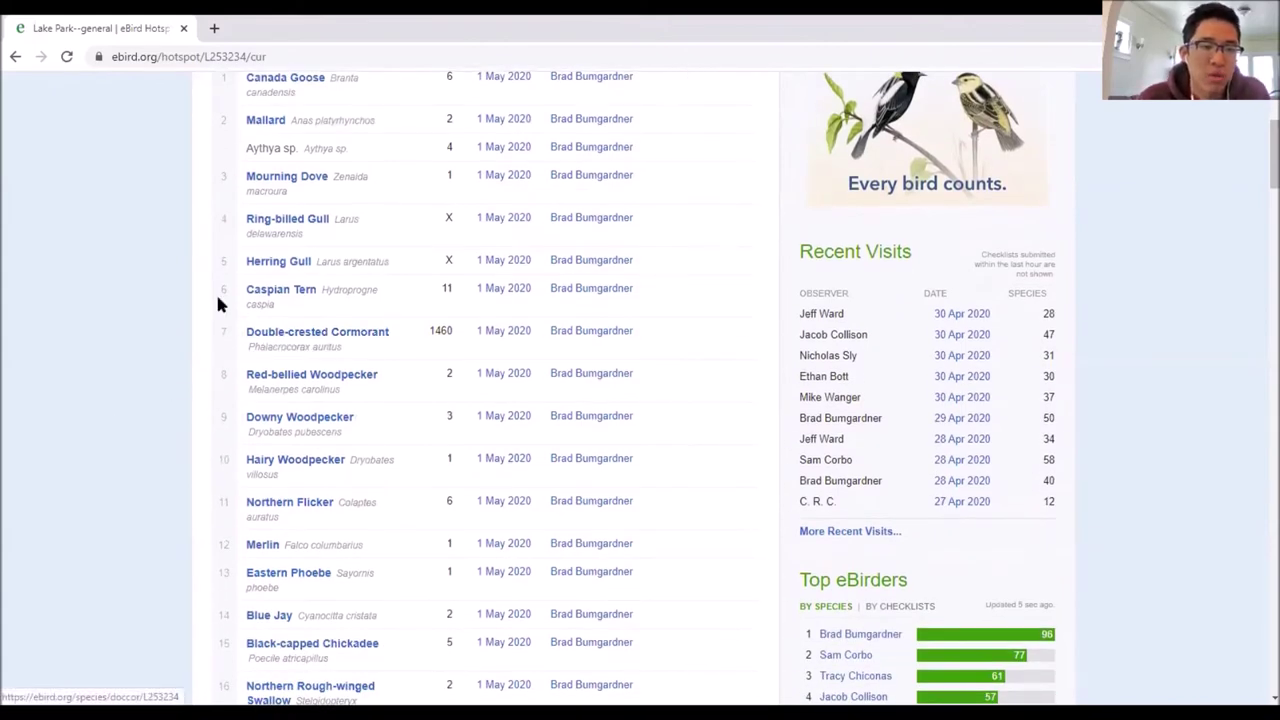
{"action": "scroll", "coordinate": [170, 284], "scroll_direction": "down", "scroll_amount": 1}
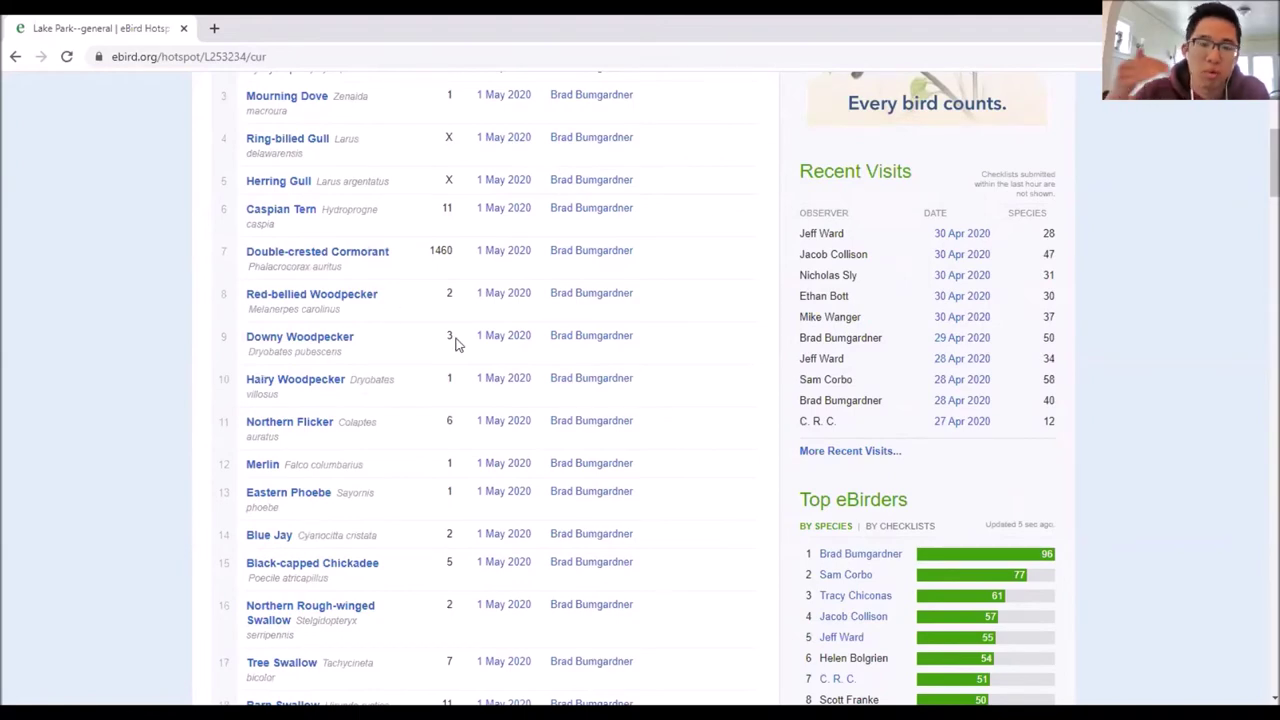
{"action": "scroll", "coordinate": [455, 345], "scroll_direction": "down", "scroll_amount": 3}
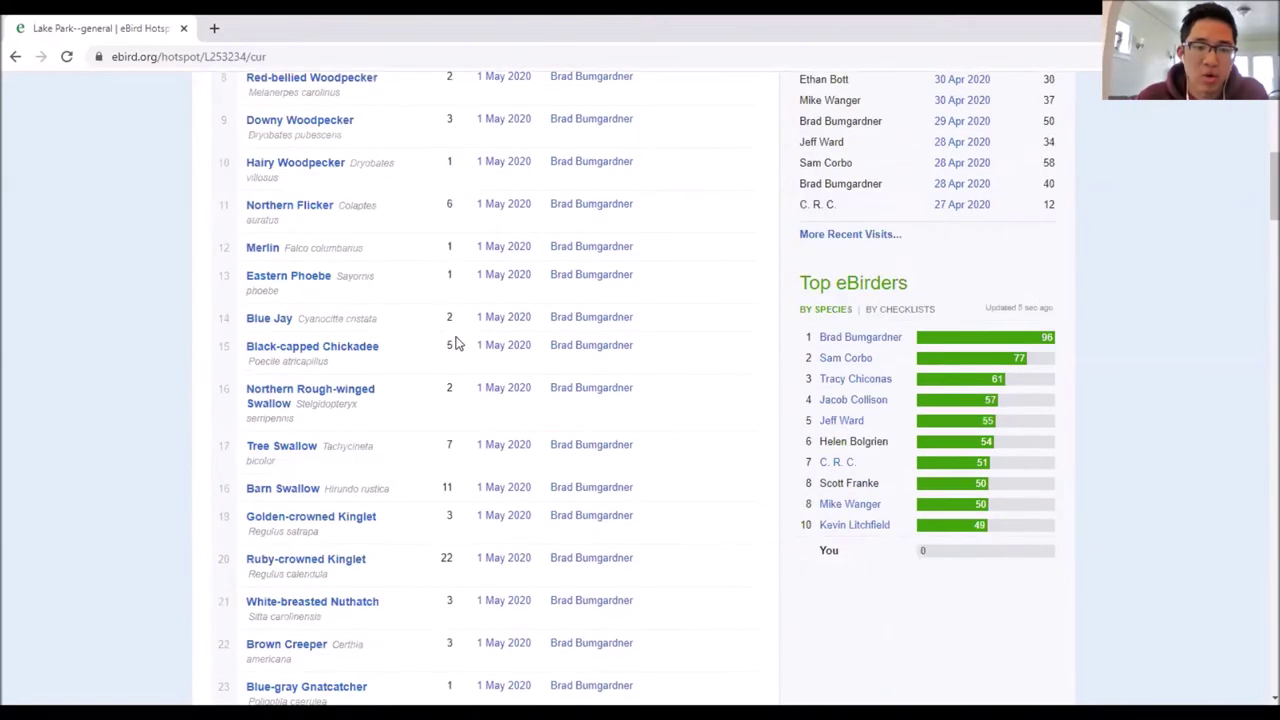
{"action": "scroll", "coordinate": [455, 343], "scroll_direction": "down", "scroll_amount": 2}
{"action": "scroll", "coordinate": [300, 305], "scroll_direction": "down", "scroll_amount": 1}
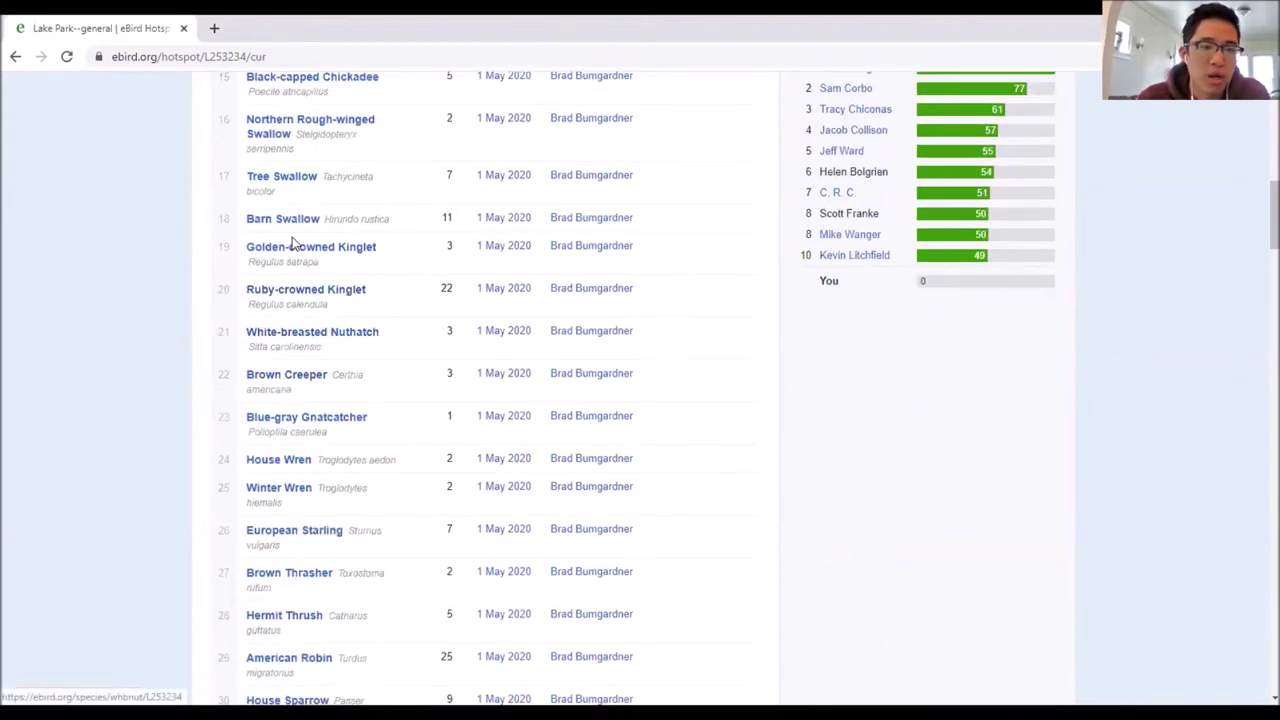
{"action": "scroll", "coordinate": [196, 285], "scroll_direction": "down", "scroll_amount": 1}
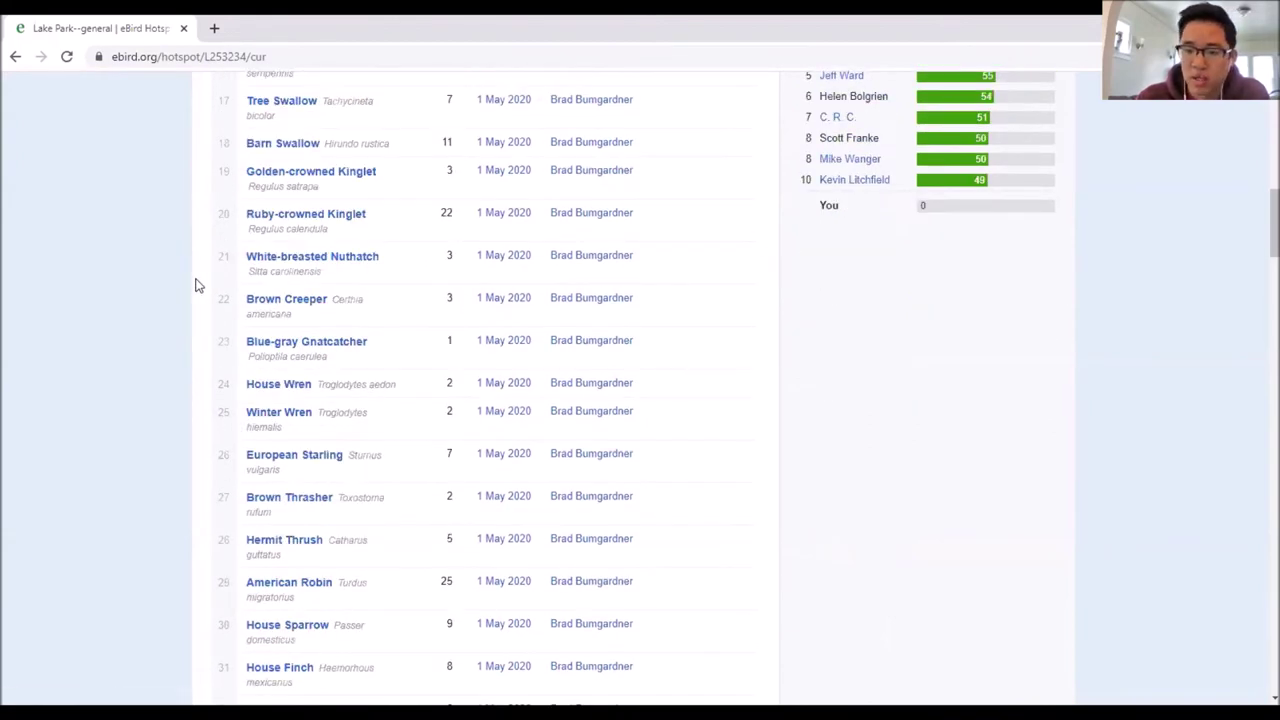
{"action": "scroll", "coordinate": [196, 285], "scroll_direction": "down", "scroll_amount": 2}
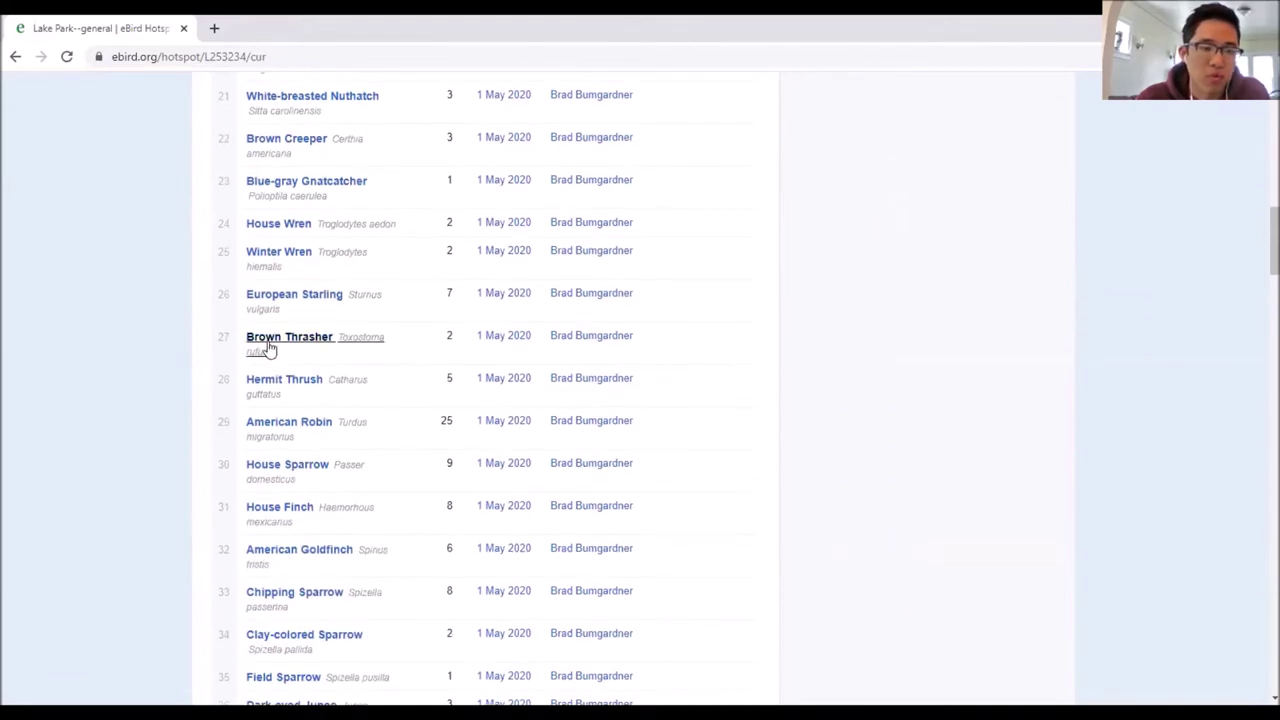
{"action": "scroll", "coordinate": [163, 390], "scroll_direction": "down", "scroll_amount": 4}
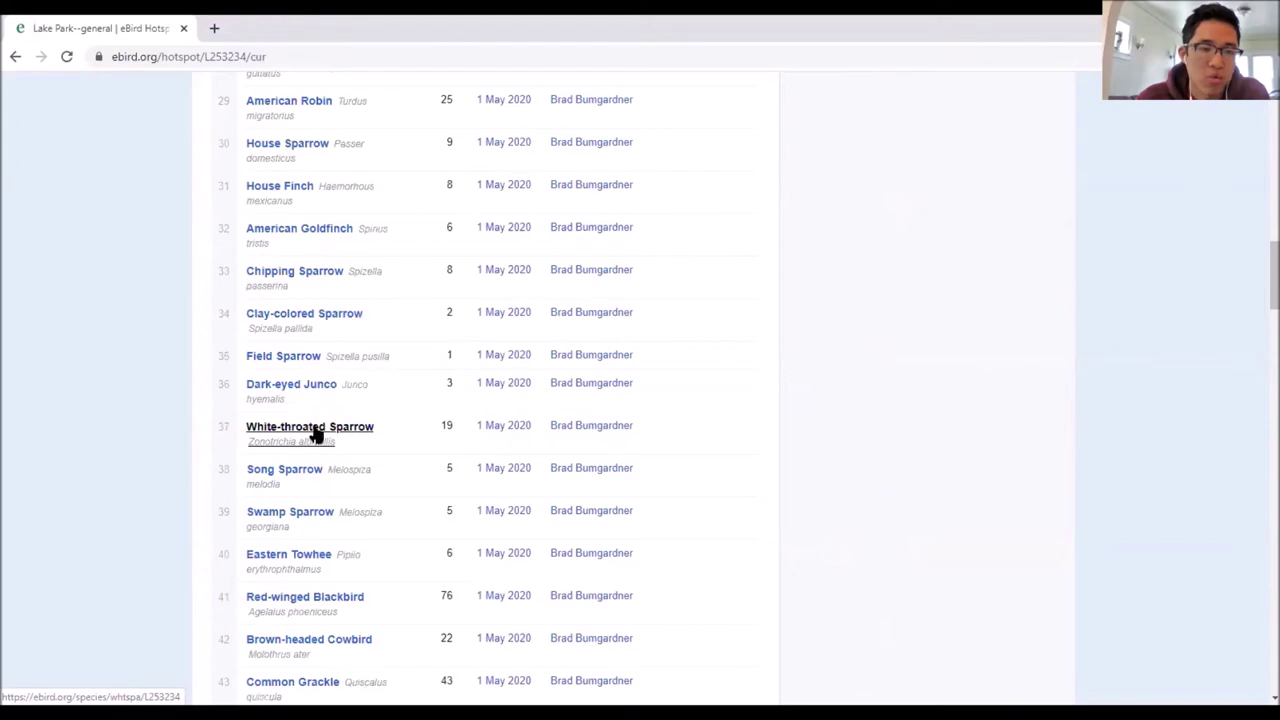
{"action": "scroll", "coordinate": [117, 440], "scroll_direction": "down", "scroll_amount": 3}
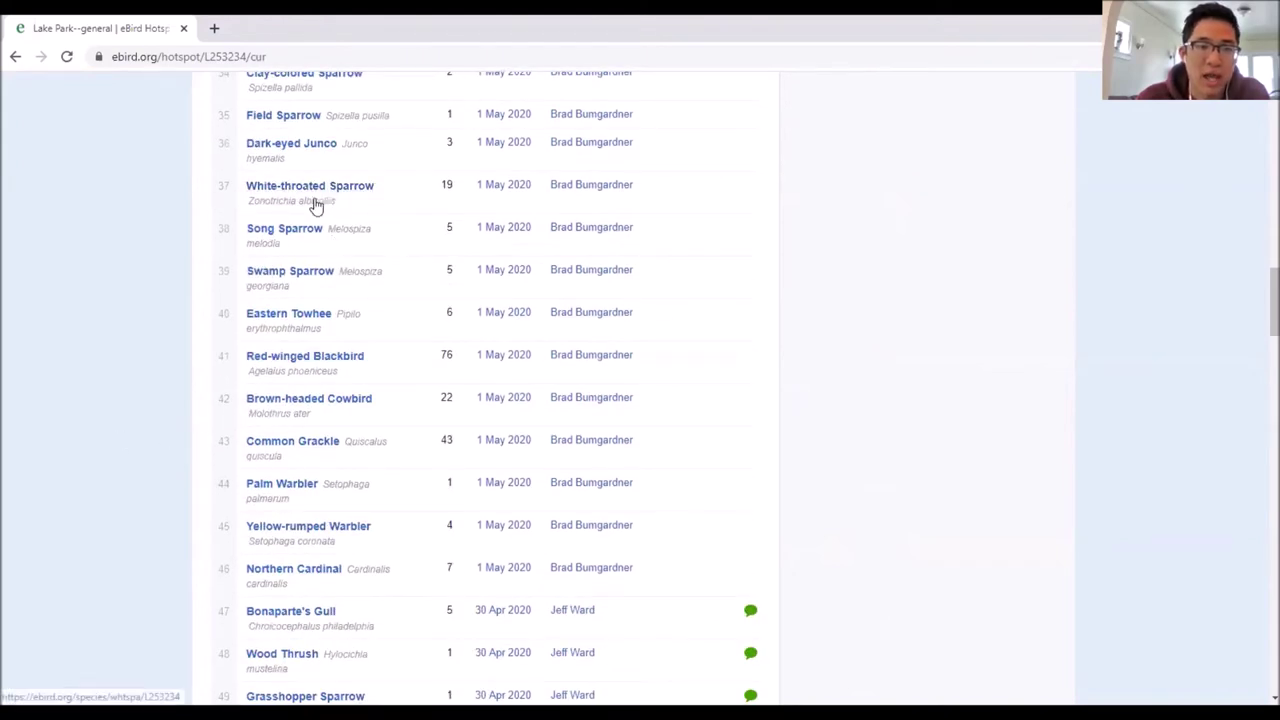
{"action": "scroll", "coordinate": [308, 430], "scroll_direction": "down", "scroll_amount": 1}
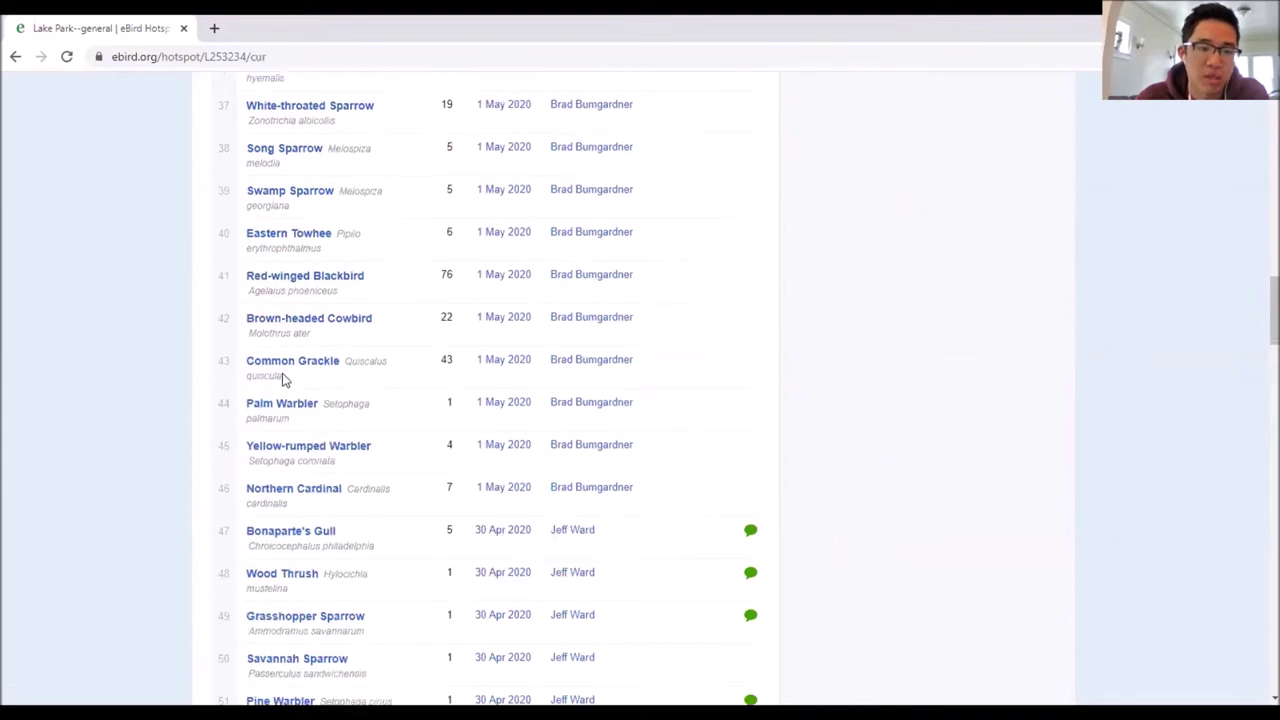
{"action": "scroll", "coordinate": [286, 374], "scroll_direction": "down", "scroll_amount": 2}
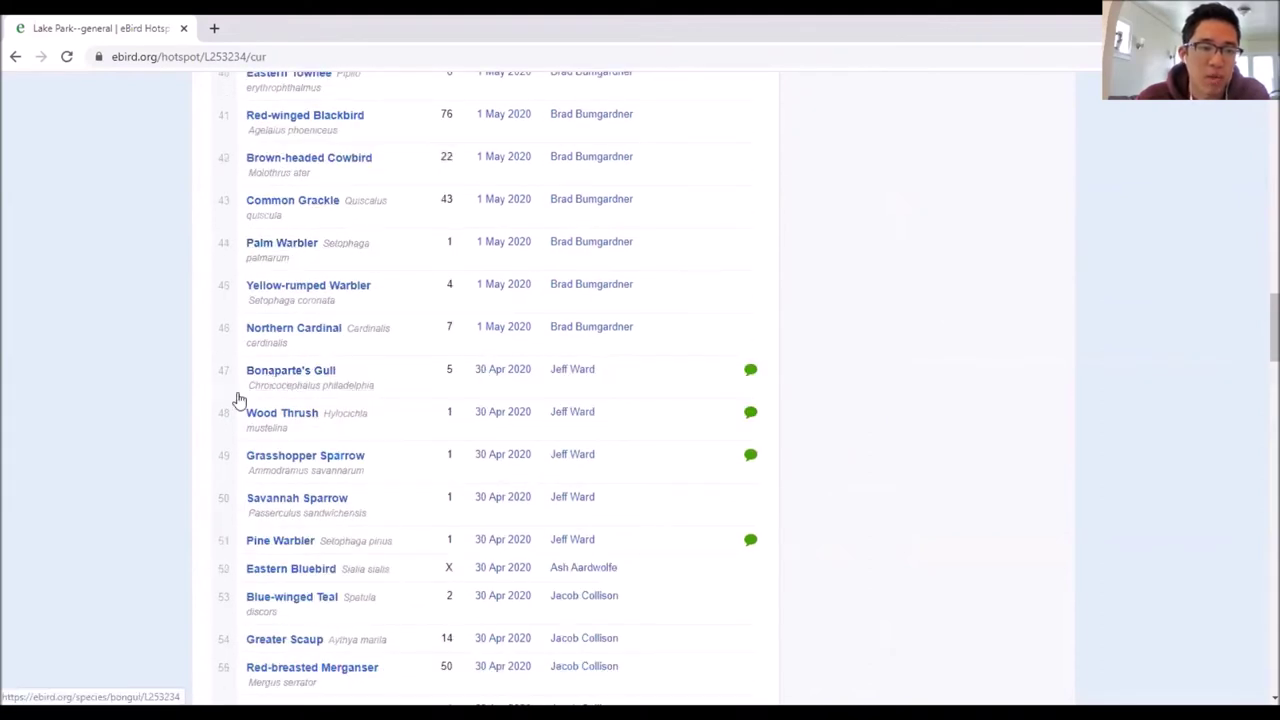
{"action": "scroll", "coordinate": [286, 390], "scroll_direction": "down", "scroll_amount": 3}
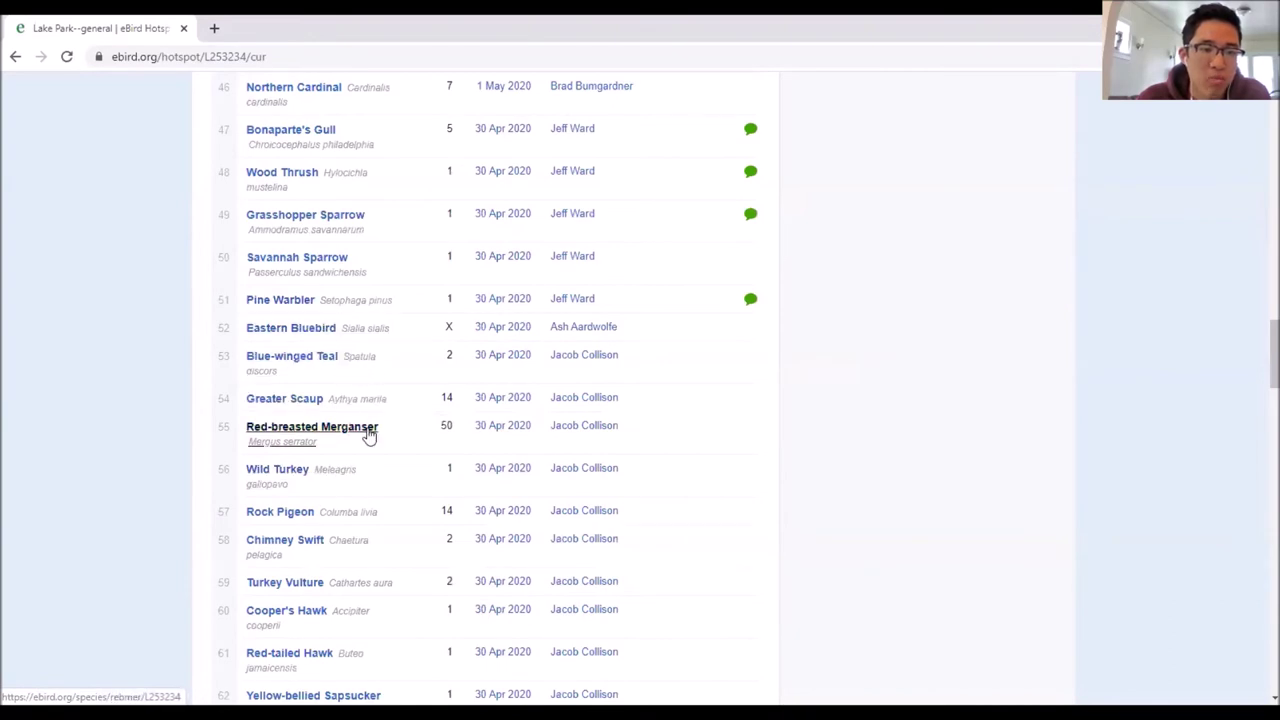
{"action": "scroll", "coordinate": [390, 390], "scroll_direction": "down", "scroll_amount": 2}
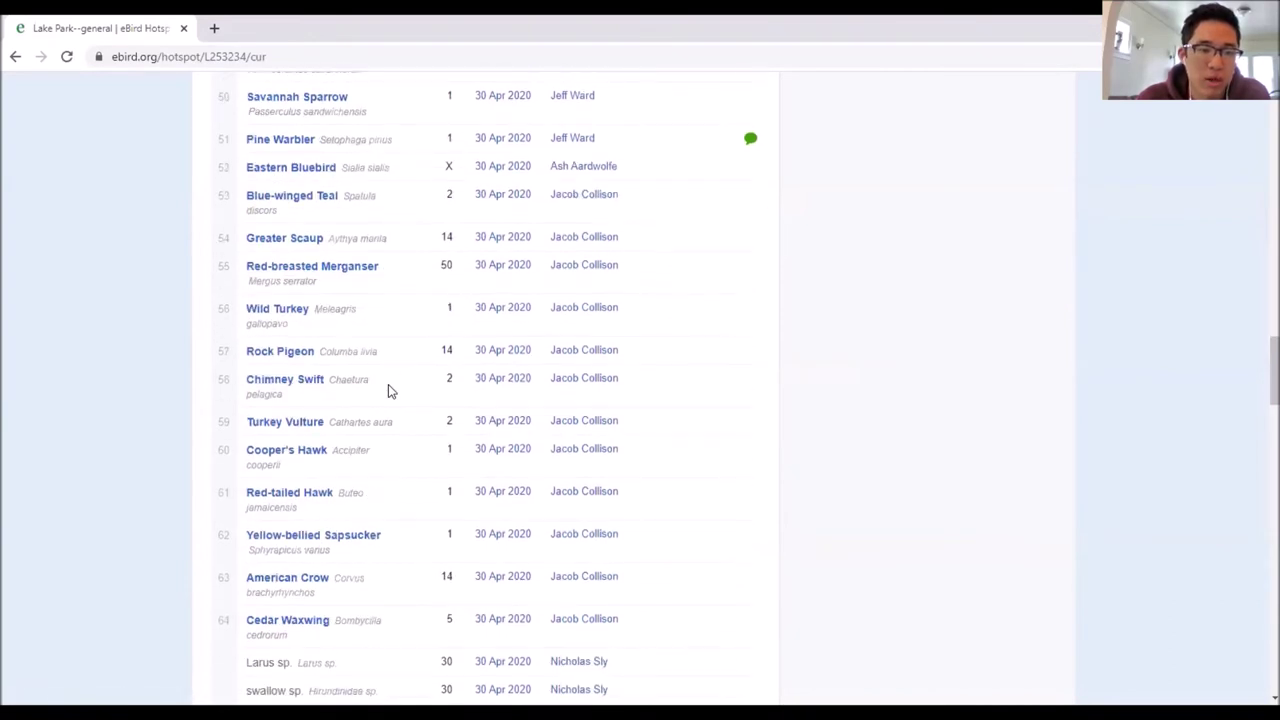
{"action": "scroll", "coordinate": [395, 378], "scroll_direction": "down", "scroll_amount": 3}
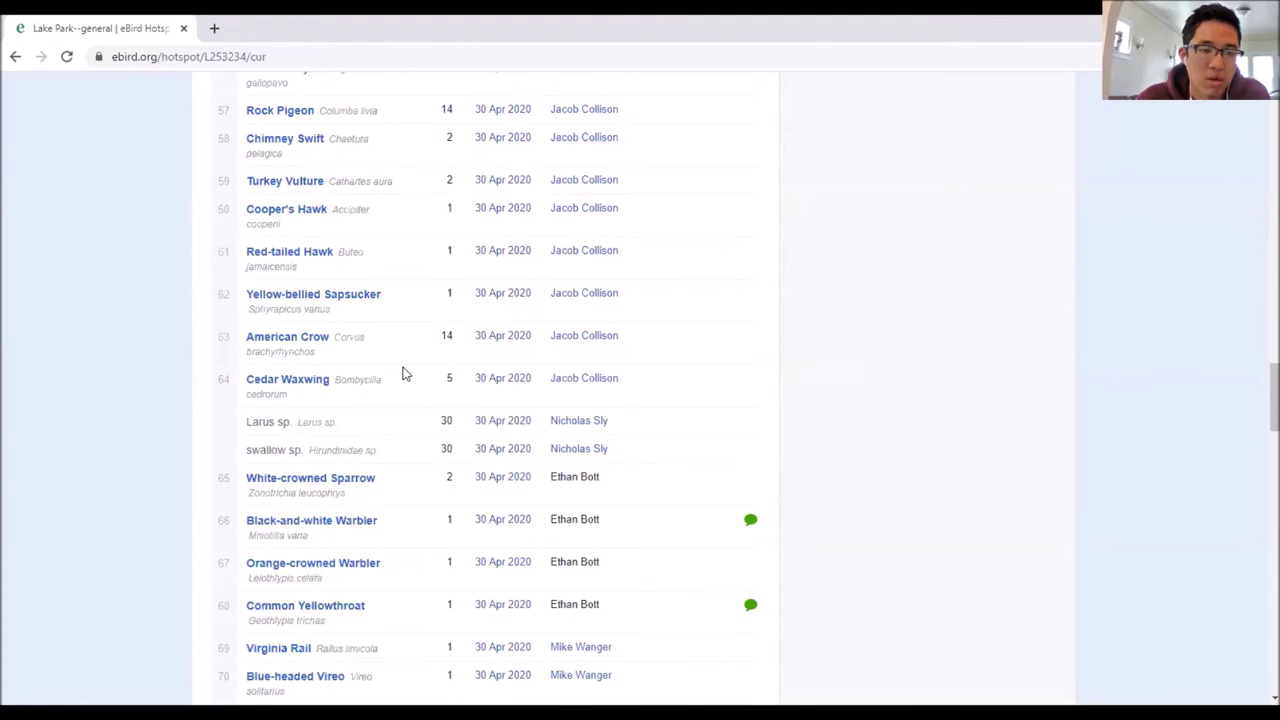
{"action": "scroll", "coordinate": [405, 374], "scroll_direction": "down", "scroll_amount": 3}
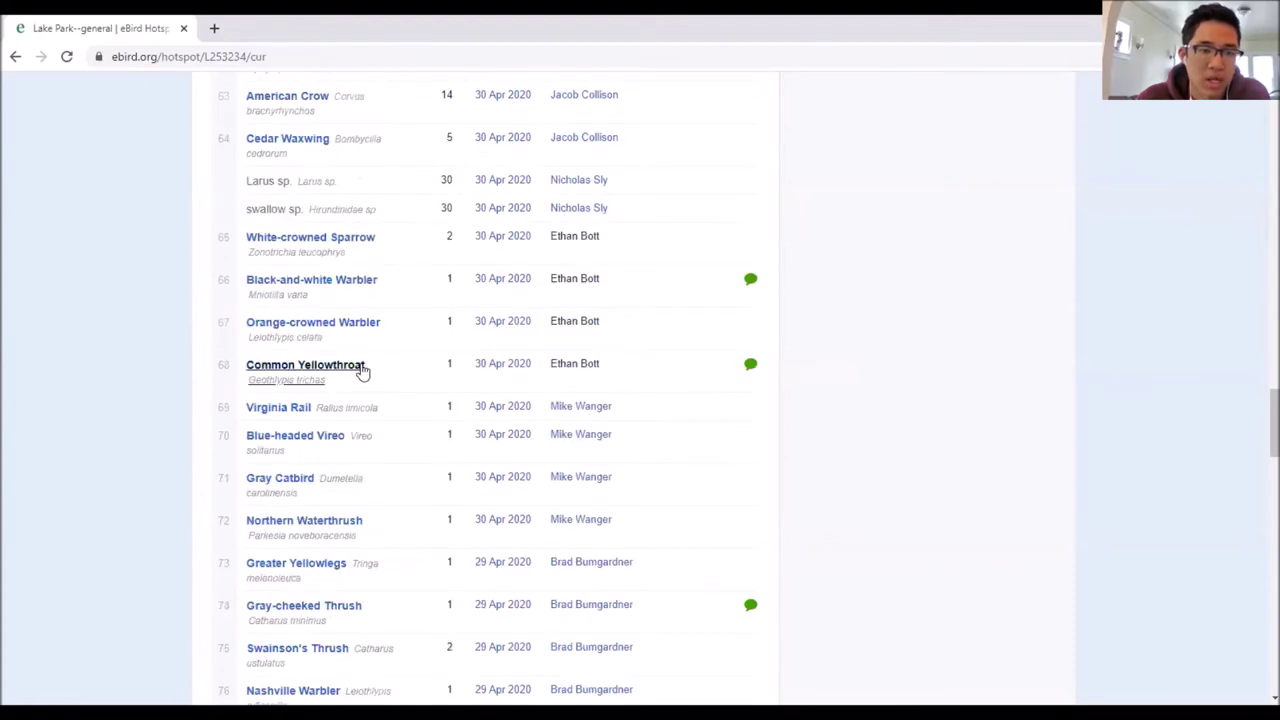
{"action": "left_click", "coordinate": [345, 287]}
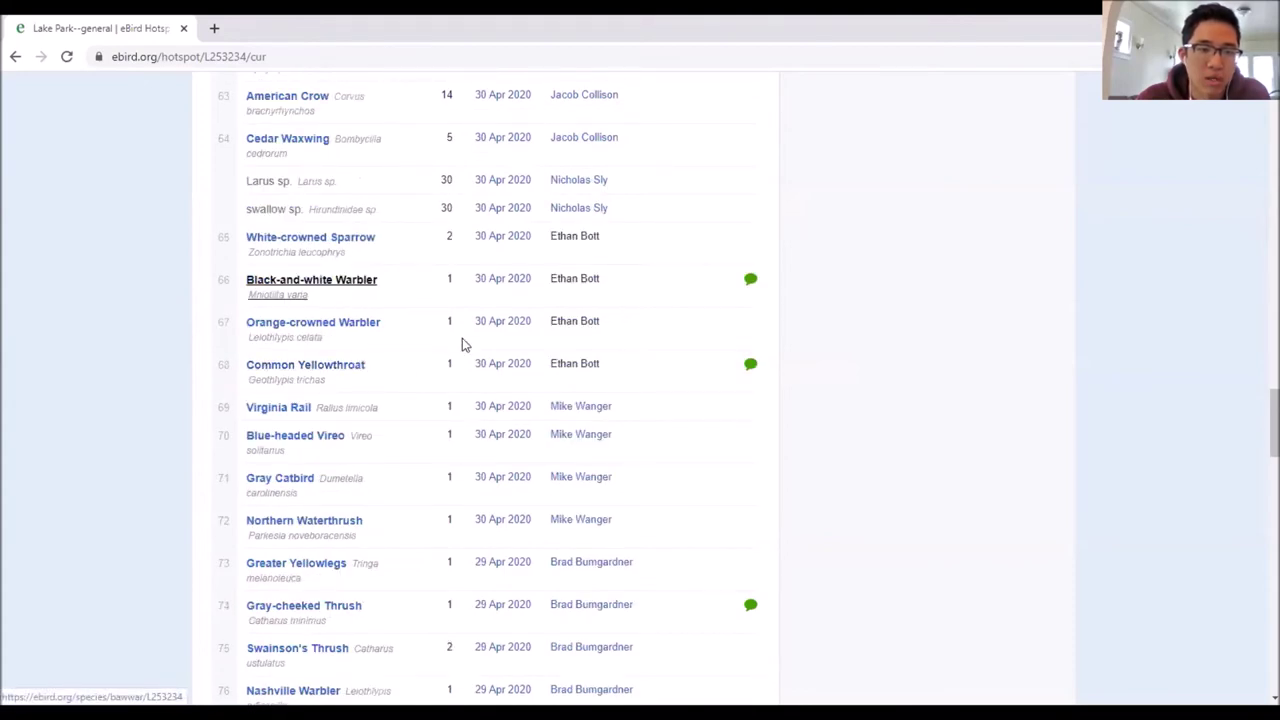
{"action": "scroll", "coordinate": [413, 361], "scroll_direction": "down", "scroll_amount": 3}
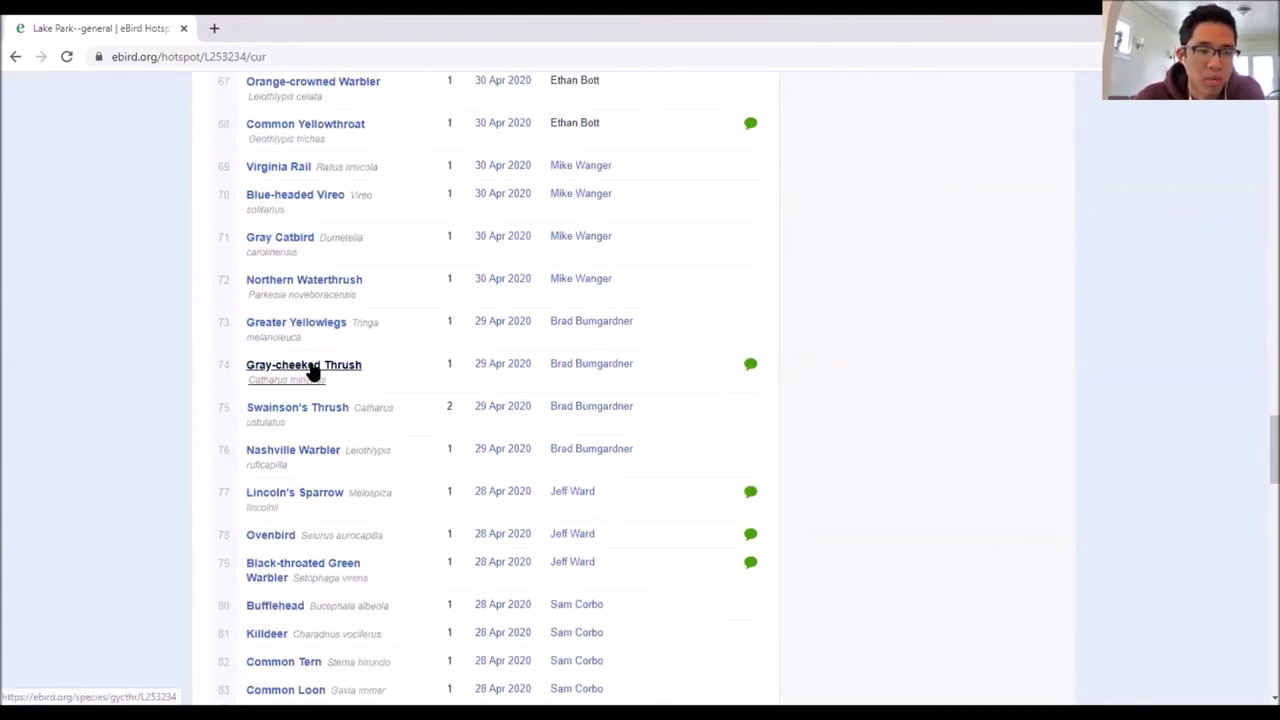
{"action": "scroll", "coordinate": [445, 357], "scroll_direction": "down", "scroll_amount": 2}
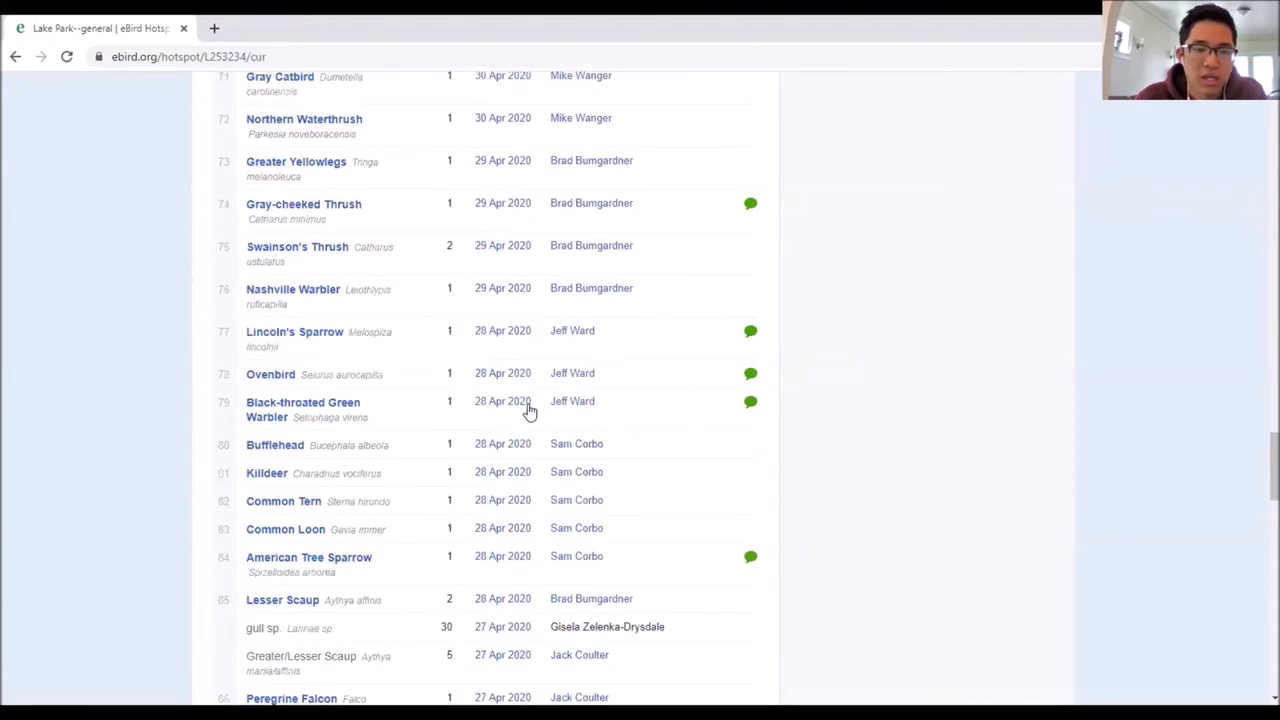
{"action": "scroll", "coordinate": [540, 260], "scroll_direction": "down", "scroll_amount": 1}
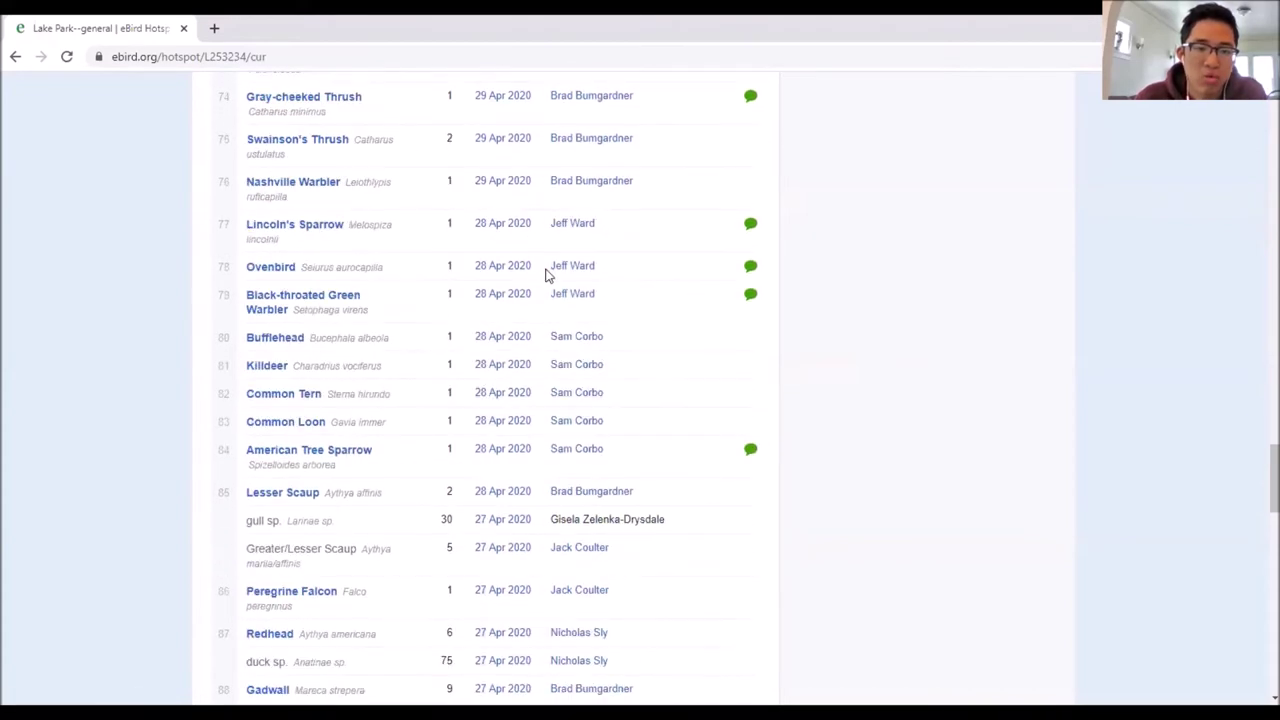
{"action": "scroll", "coordinate": [552, 289], "scroll_direction": "down", "scroll_amount": 6}
{"action": "scroll", "coordinate": [550, 286], "scroll_direction": "down", "scroll_amount": 4}
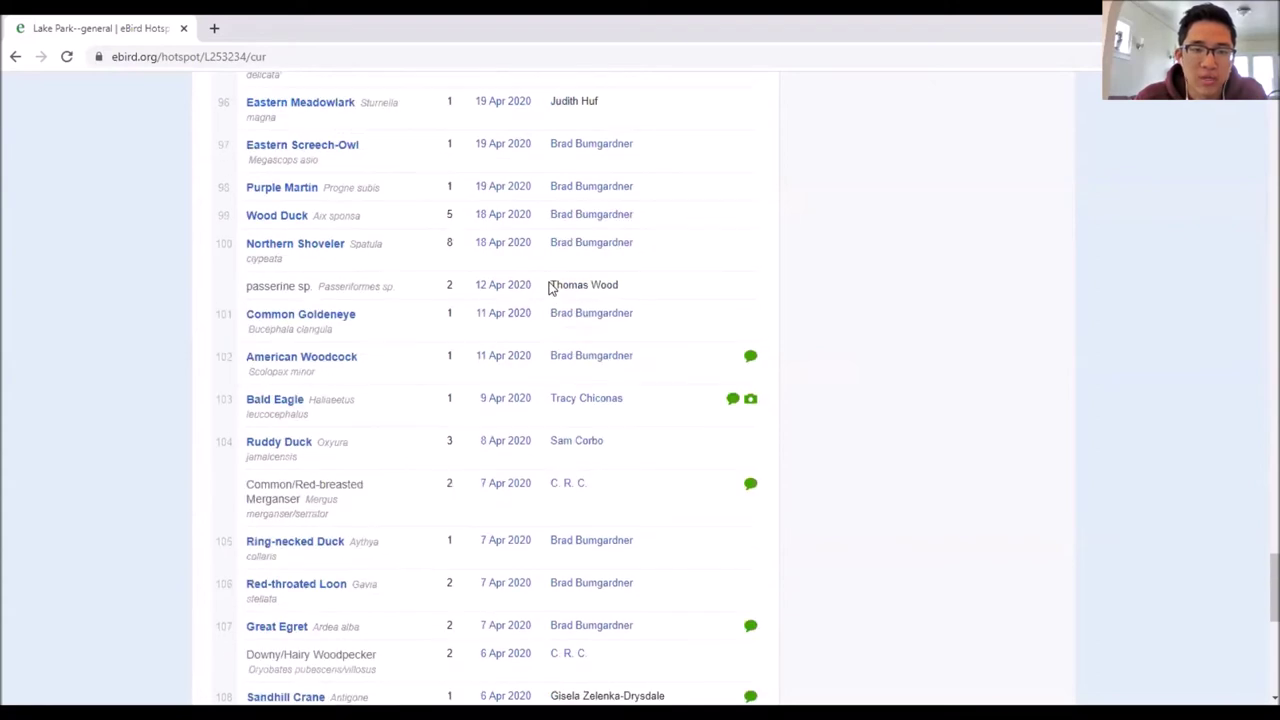
{"action": "scroll", "coordinate": [548, 287], "scroll_direction": "up", "scroll_amount": 3}
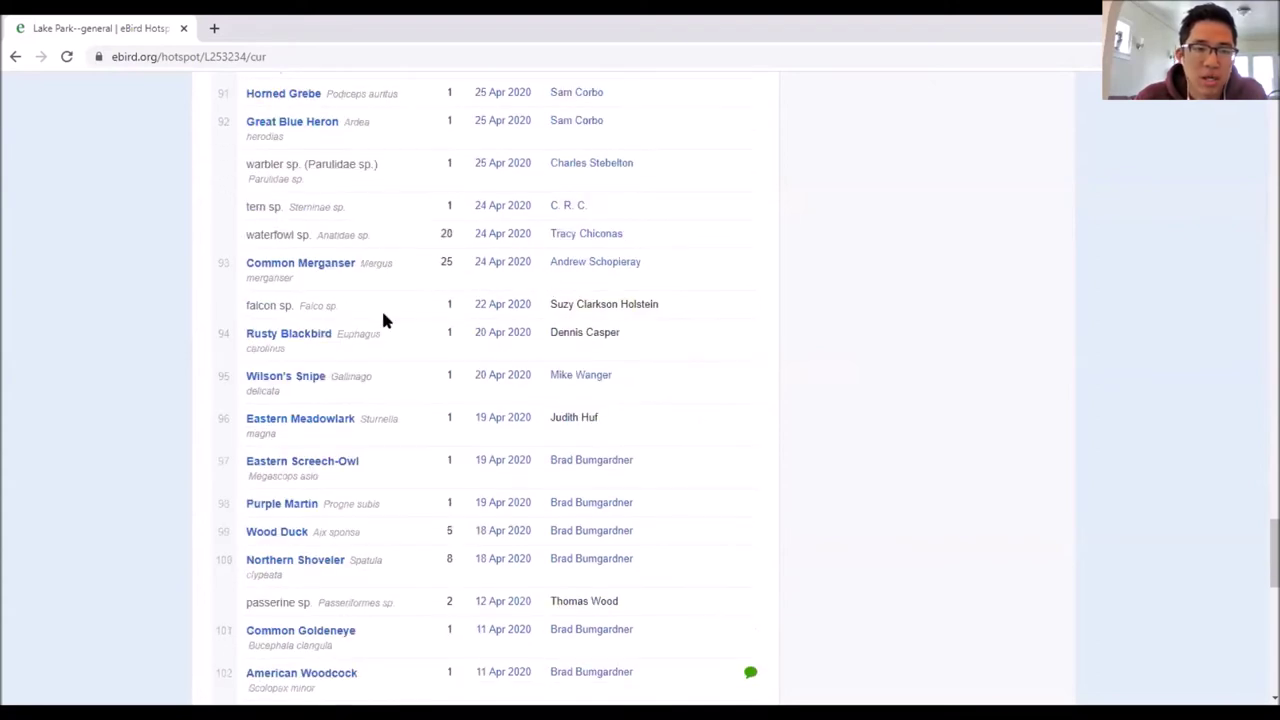
{"action": "scroll", "coordinate": [425, 318], "scroll_direction": "up", "scroll_amount": 1}
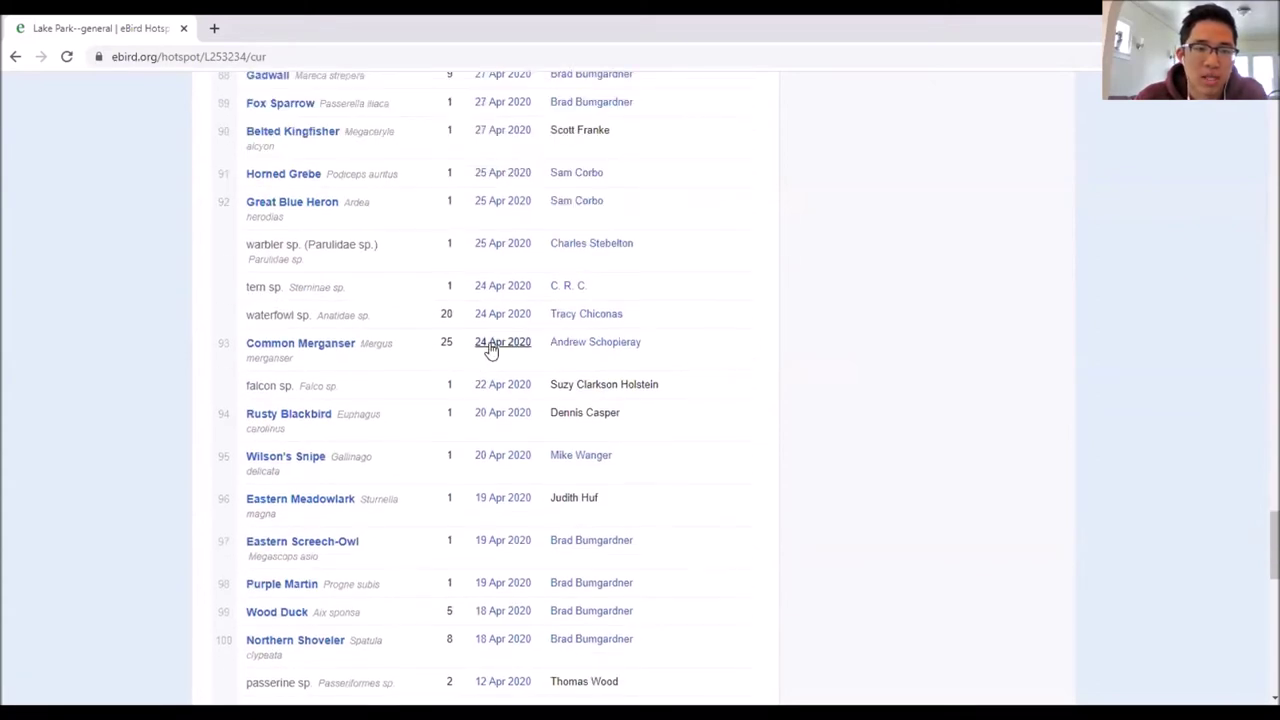
{"action": "scroll", "coordinate": [426, 336], "scroll_direction": "up", "scroll_amount": 1}
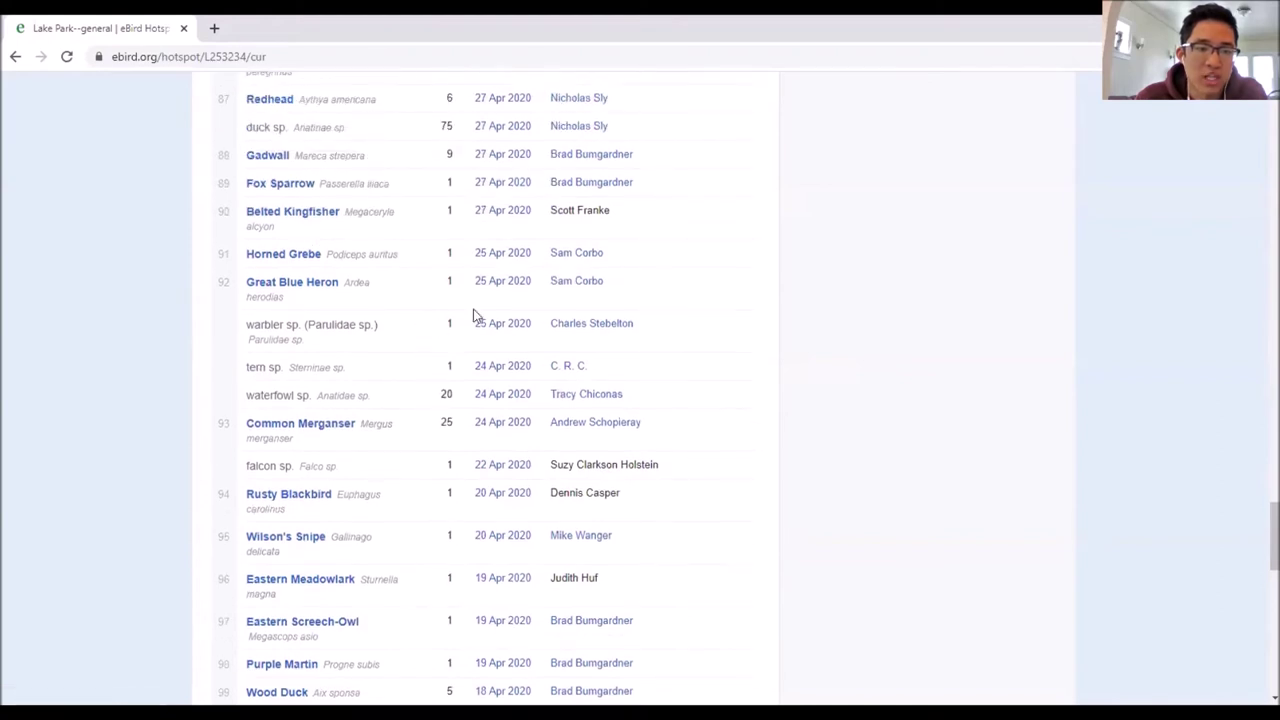
{"action": "scroll", "coordinate": [420, 284], "scroll_direction": "up", "scroll_amount": 1}
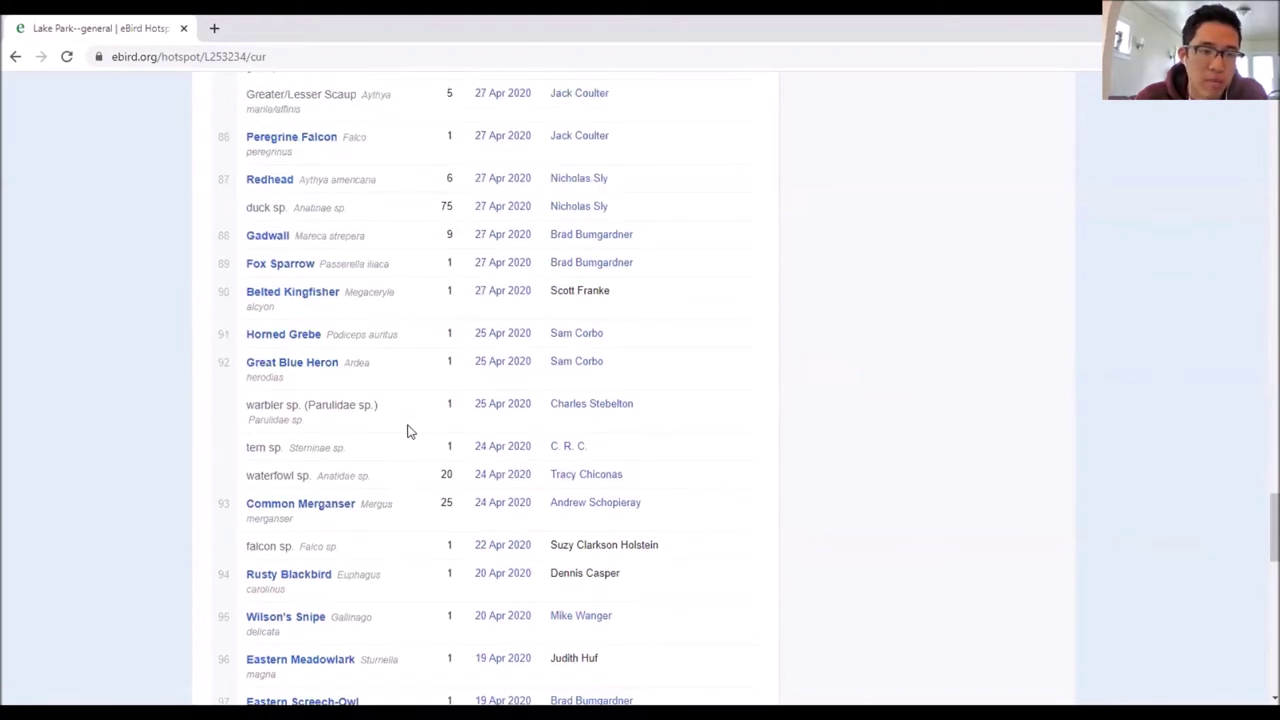
{"action": "scroll", "coordinate": [411, 323], "scroll_direction": "up", "scroll_amount": 2}
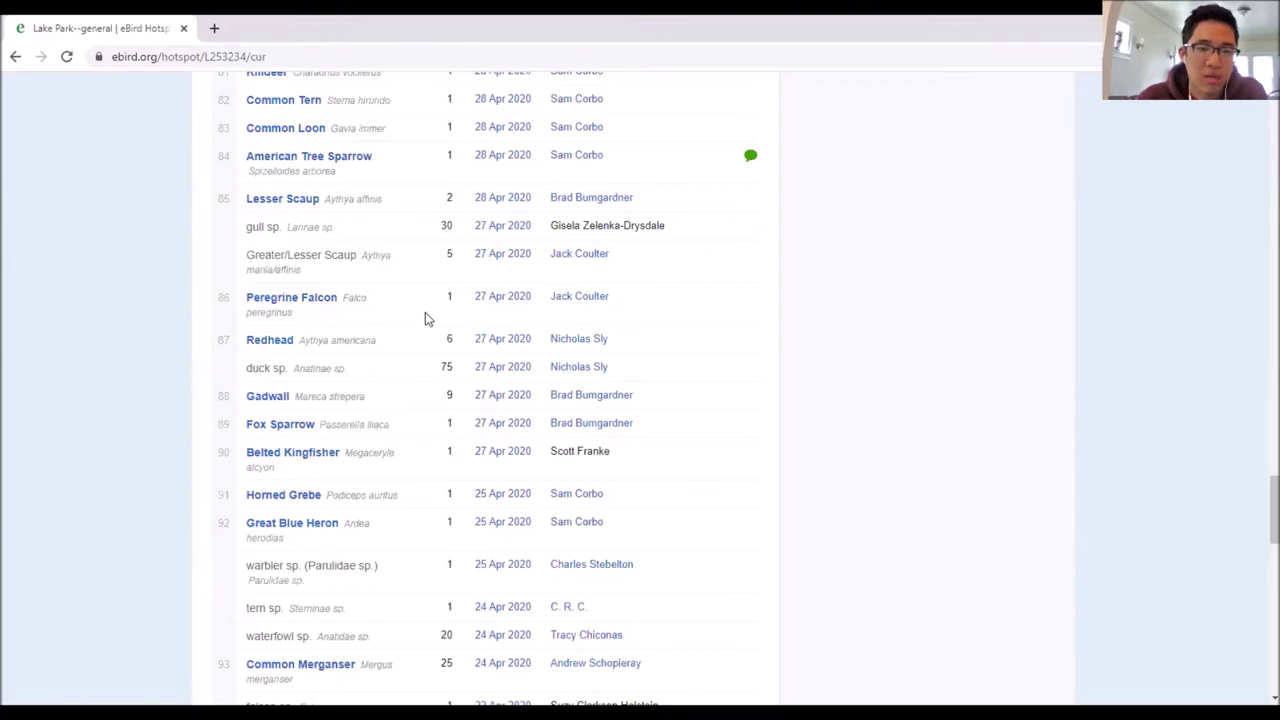
{"action": "scroll", "coordinate": [420, 318], "scroll_direction": "down", "scroll_amount": 4}
{"action": "scroll", "coordinate": [418, 312], "scroll_direction": "down", "scroll_amount": 3}
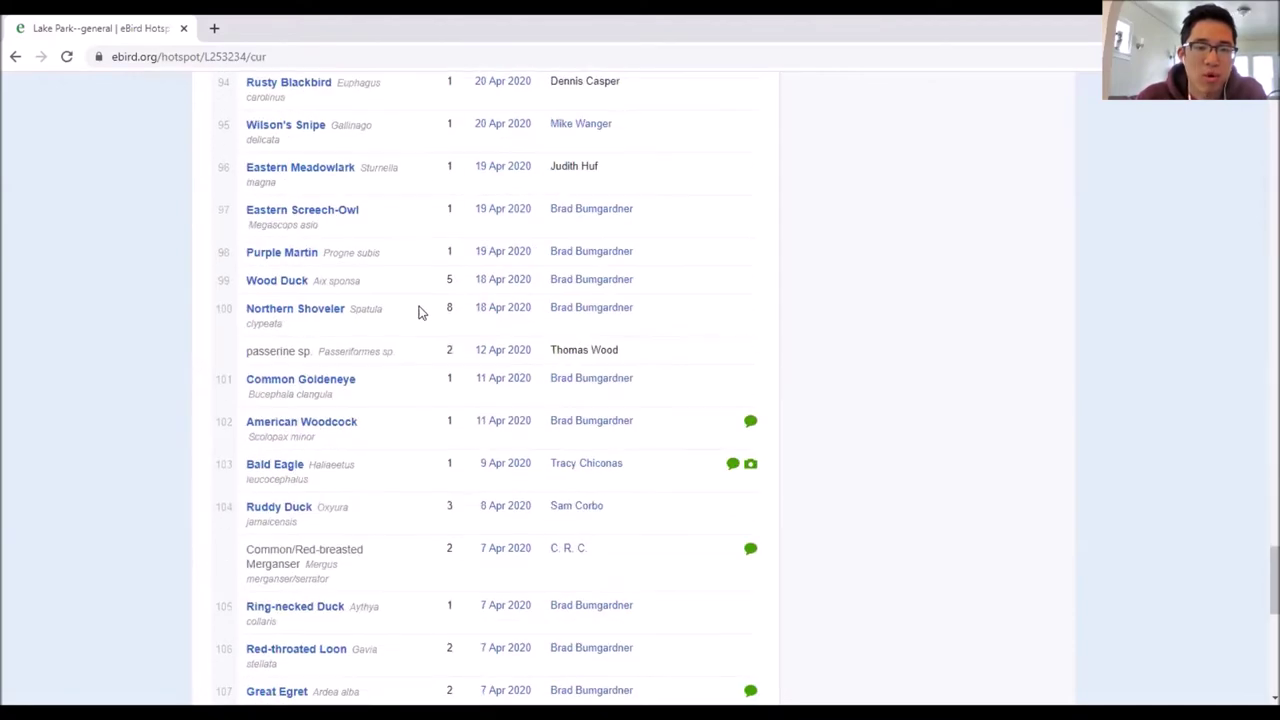
{"action": "scroll", "coordinate": [420, 308], "scroll_direction": "down", "scroll_amount": 5}
{"action": "scroll", "coordinate": [423, 306], "scroll_direction": "down", "scroll_amount": 3}
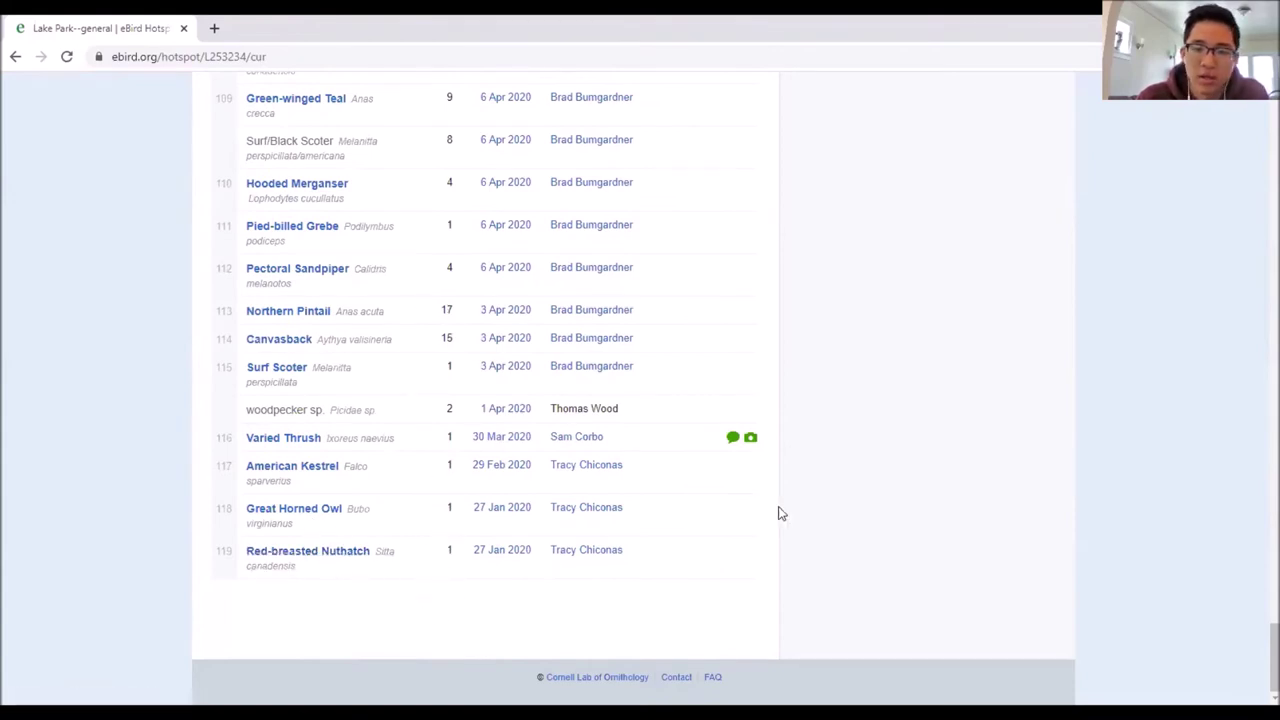
{"action": "scroll", "coordinate": [800, 508], "scroll_direction": "up", "scroll_amount": 10}
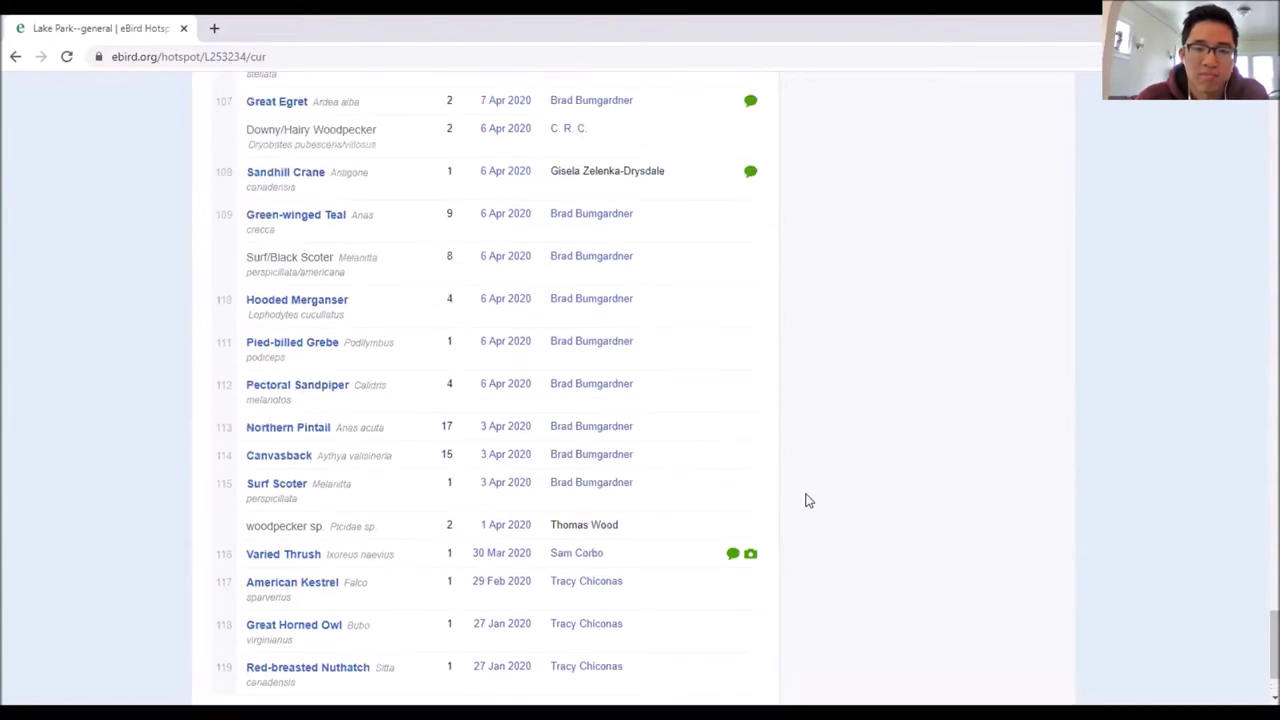
{"action": "scroll", "coordinate": [808, 500], "scroll_direction": "up", "scroll_amount": 15}
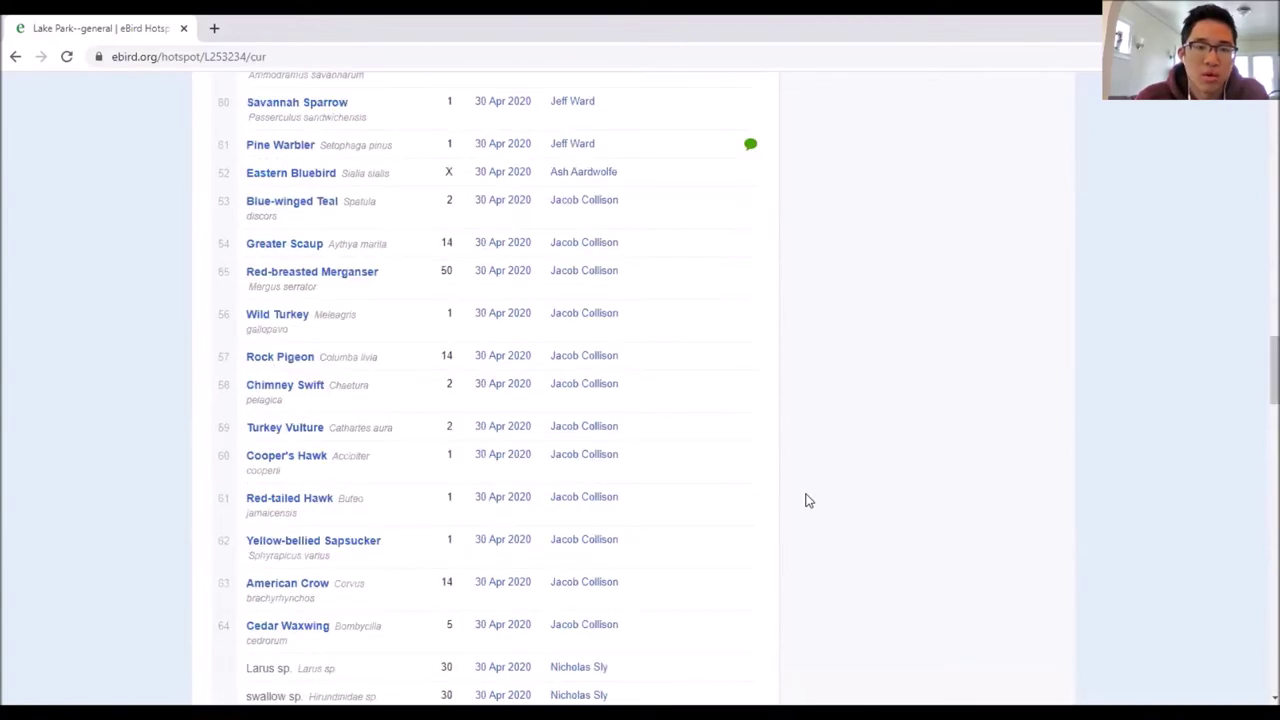
{"action": "scroll", "coordinate": [808, 500], "scroll_direction": "up", "scroll_amount": 12}
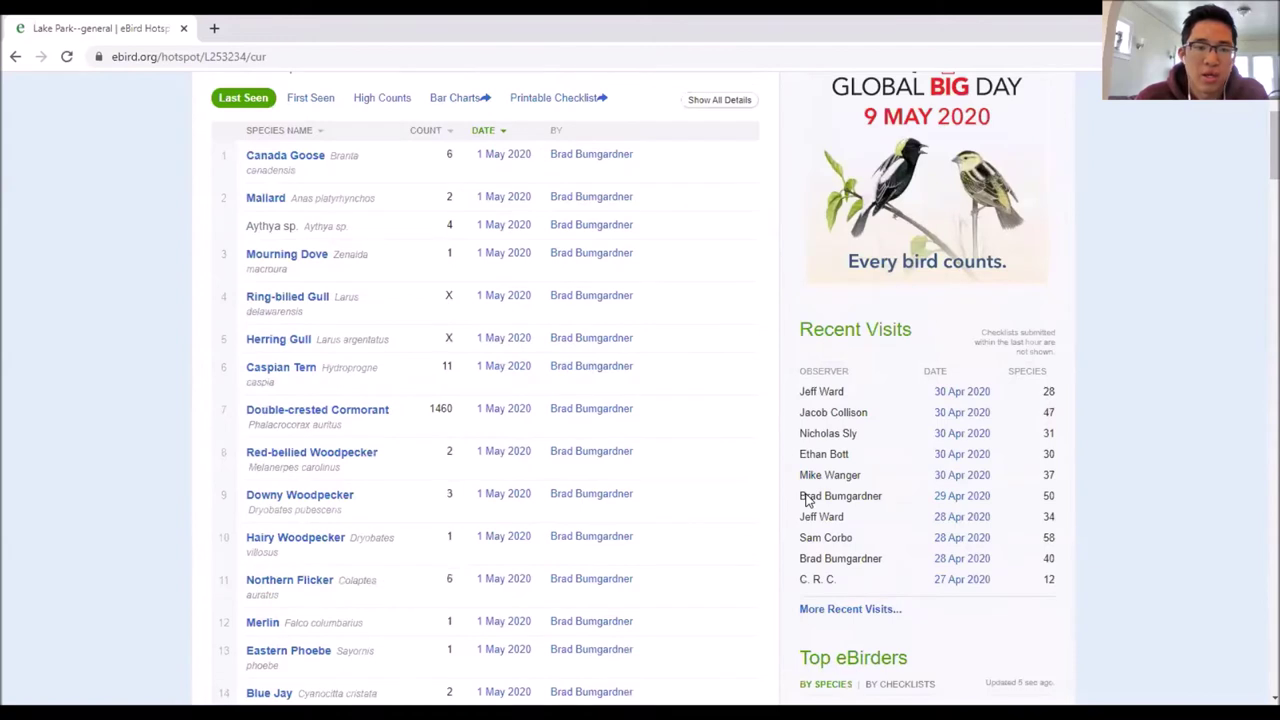
Step: Open the 1 May 2020 checklist from the White-throated Sparrow row of the species list
{"action": "scroll", "coordinate": [714, 452], "scroll_direction": "down", "scroll_amount": 1}
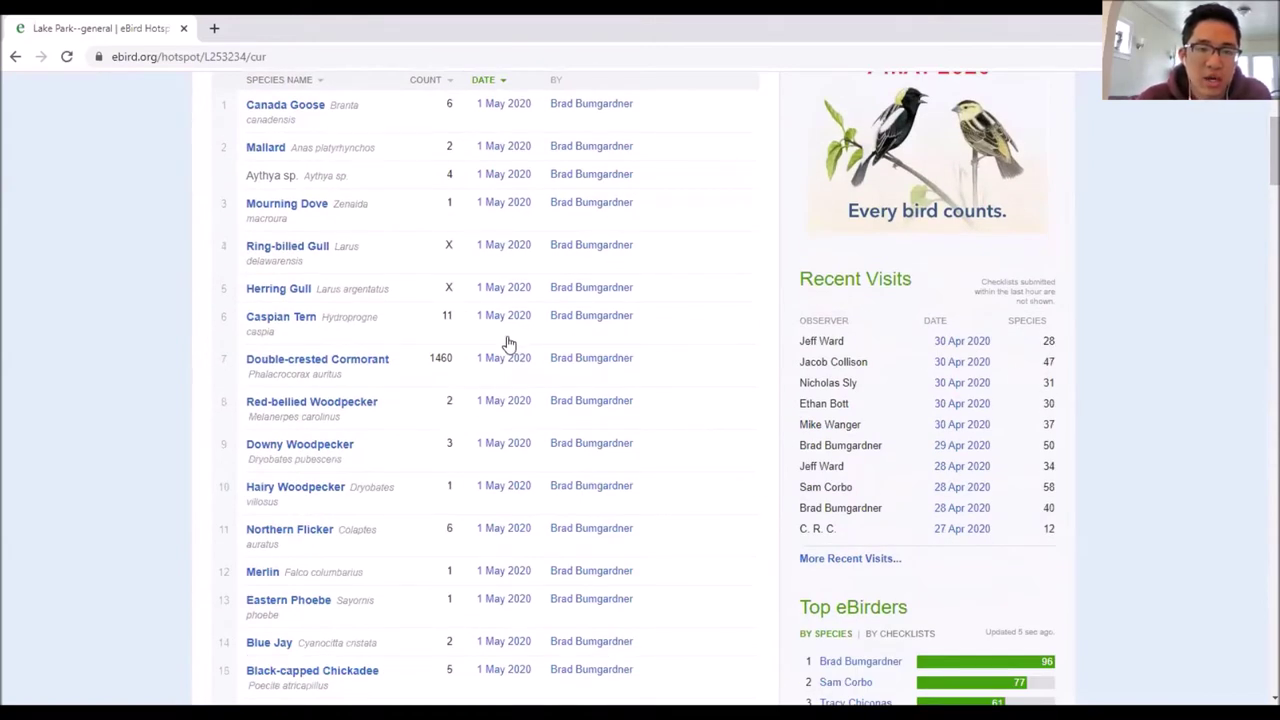
{"action": "scroll", "coordinate": [505, 390], "scroll_direction": "down", "scroll_amount": 4}
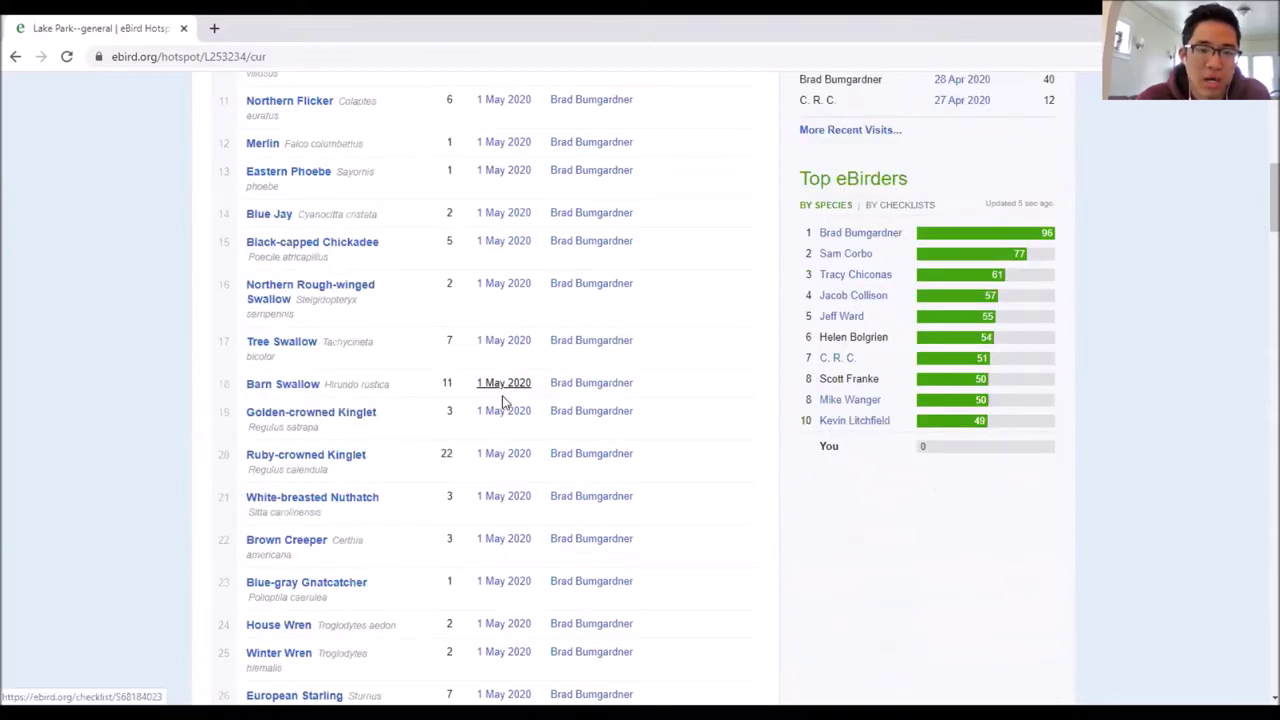
{"action": "scroll", "coordinate": [486, 437], "scroll_direction": "down", "scroll_amount": 5}
{"action": "scroll", "coordinate": [508, 423], "scroll_direction": "down", "scroll_amount": 2}
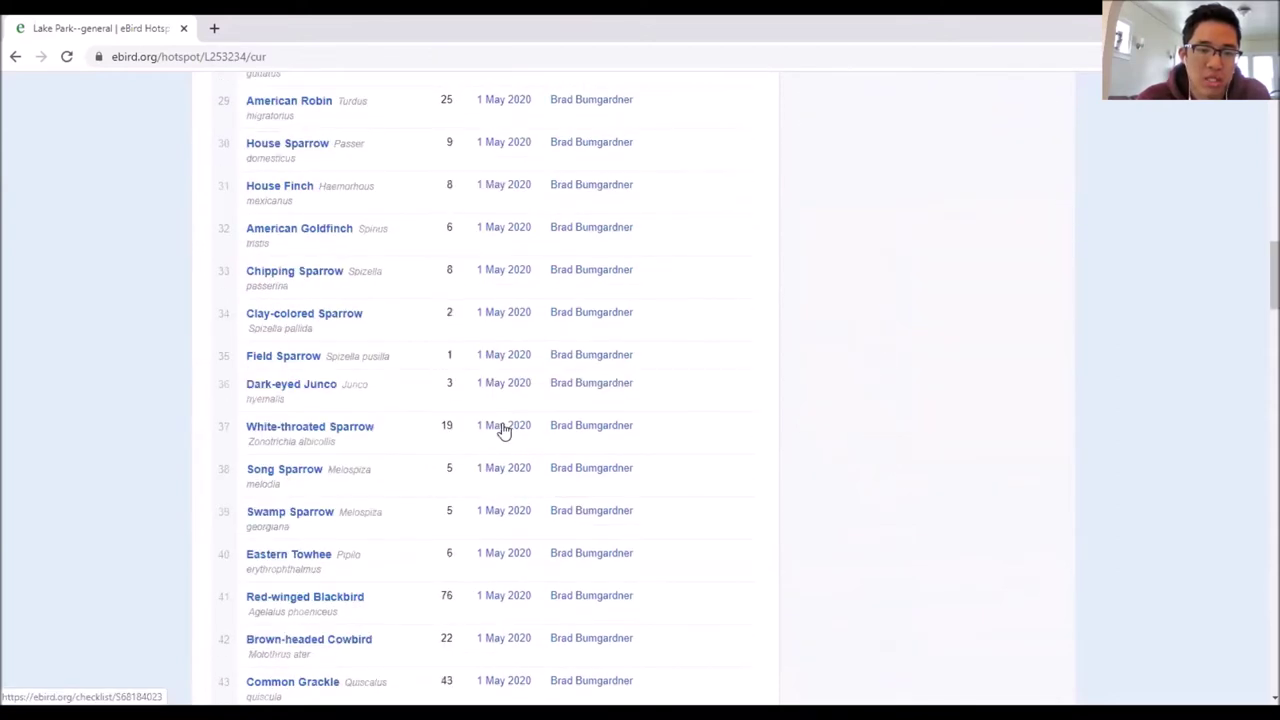
{"action": "left_click", "coordinate": [503, 428]}
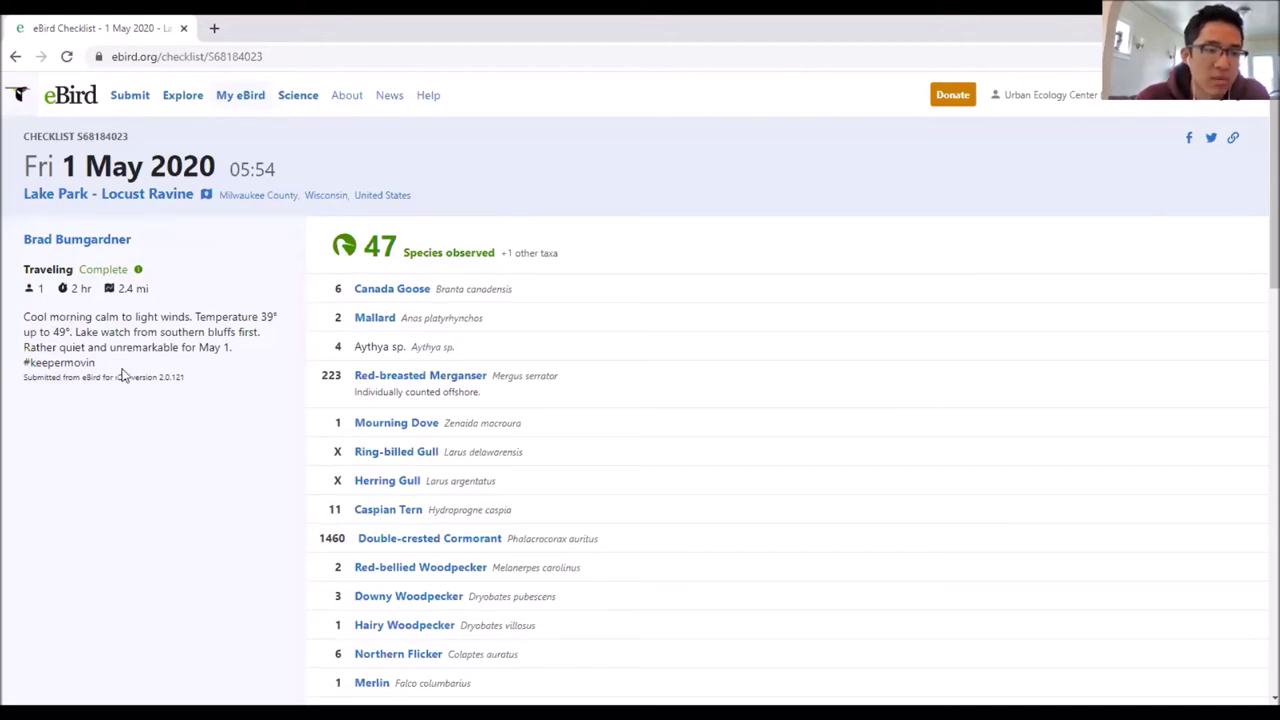
Step: Scan the 47-species Lake Park - Locust Ravine checklist, then go back to the hotspot page
{"action": "scroll", "coordinate": [215, 421], "scroll_direction": "down", "scroll_amount": 3}
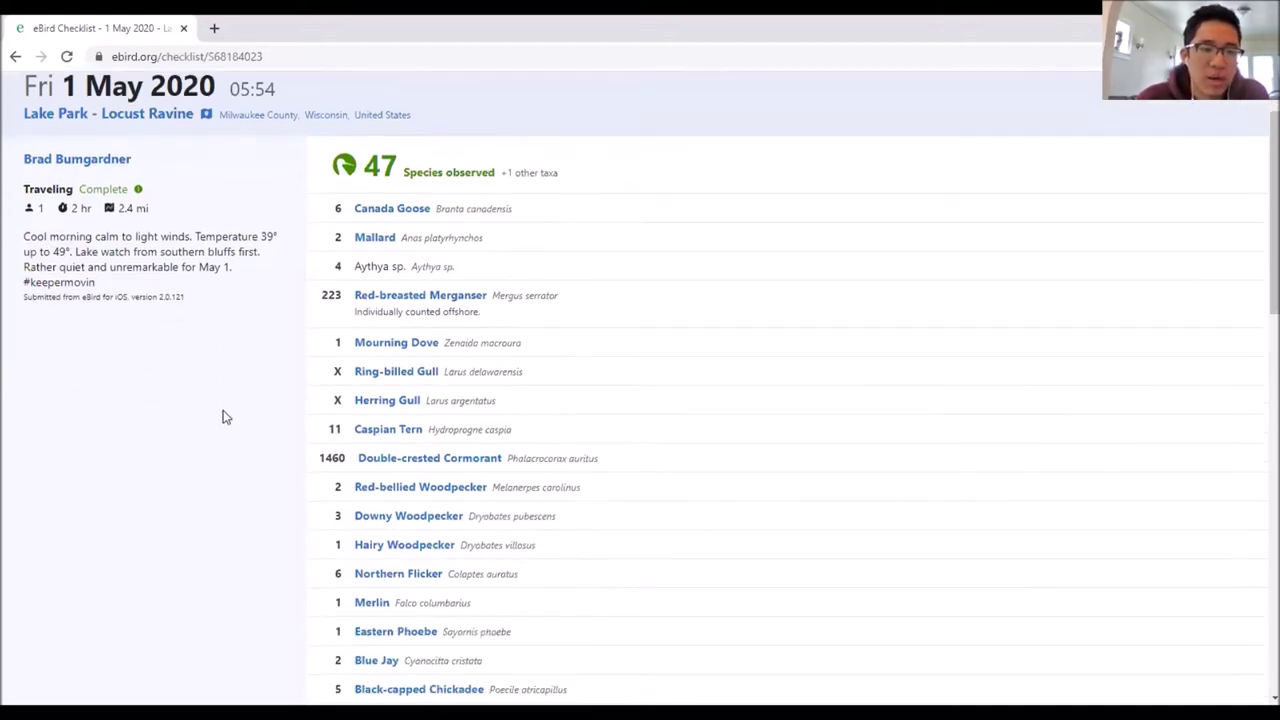
{"action": "scroll", "coordinate": [220, 420], "scroll_direction": "down", "scroll_amount": 4}
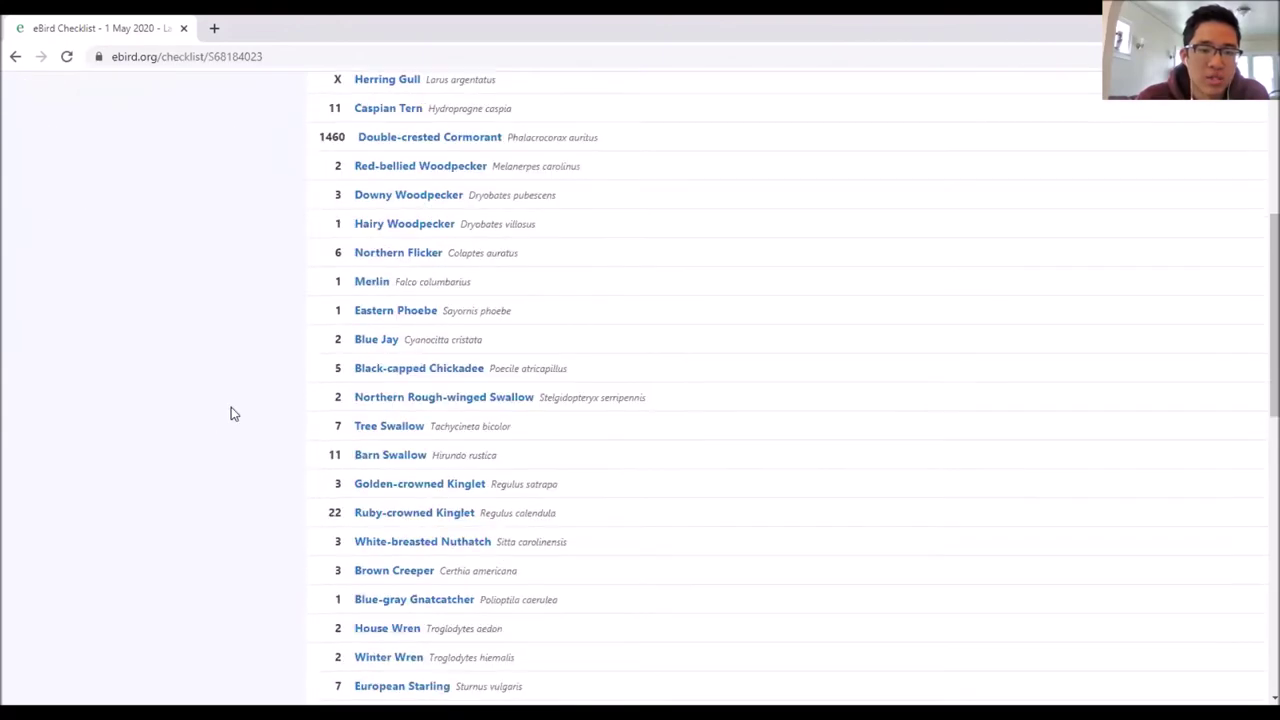
{"action": "scroll", "coordinate": [262, 412], "scroll_direction": "down", "scroll_amount": 2}
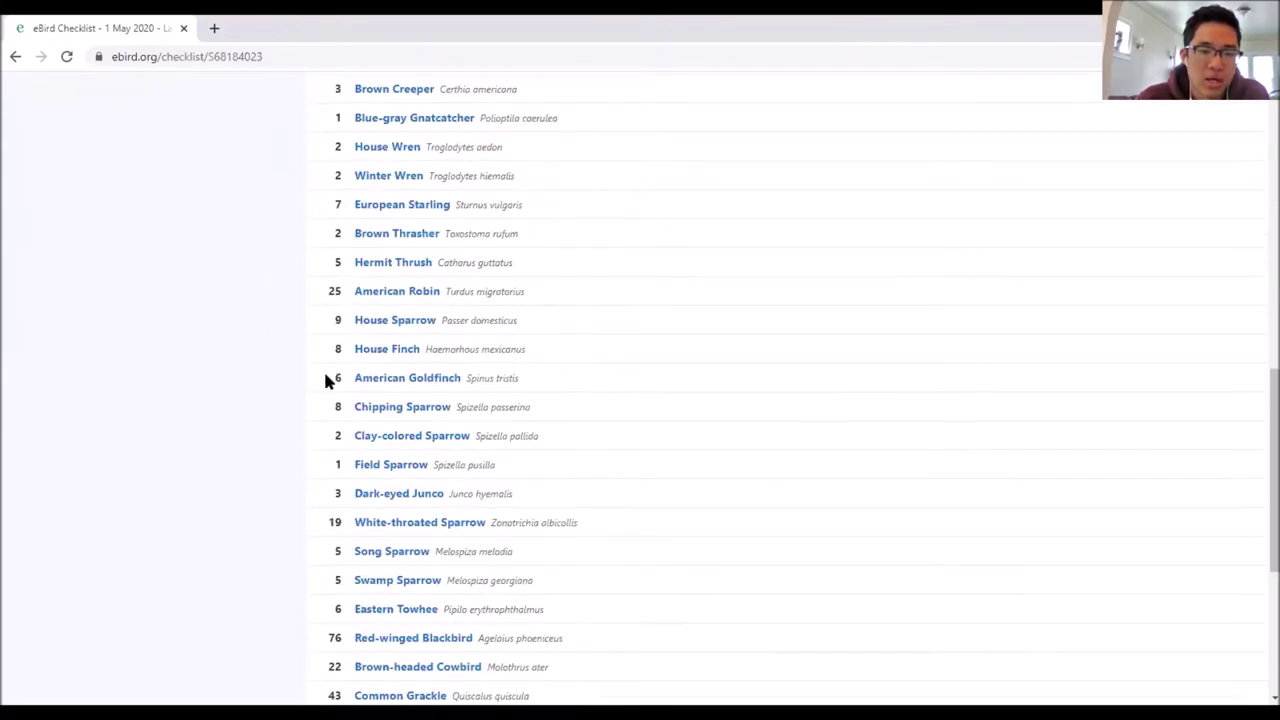
{"action": "scroll", "coordinate": [292, 400], "scroll_direction": "down", "scroll_amount": 3}
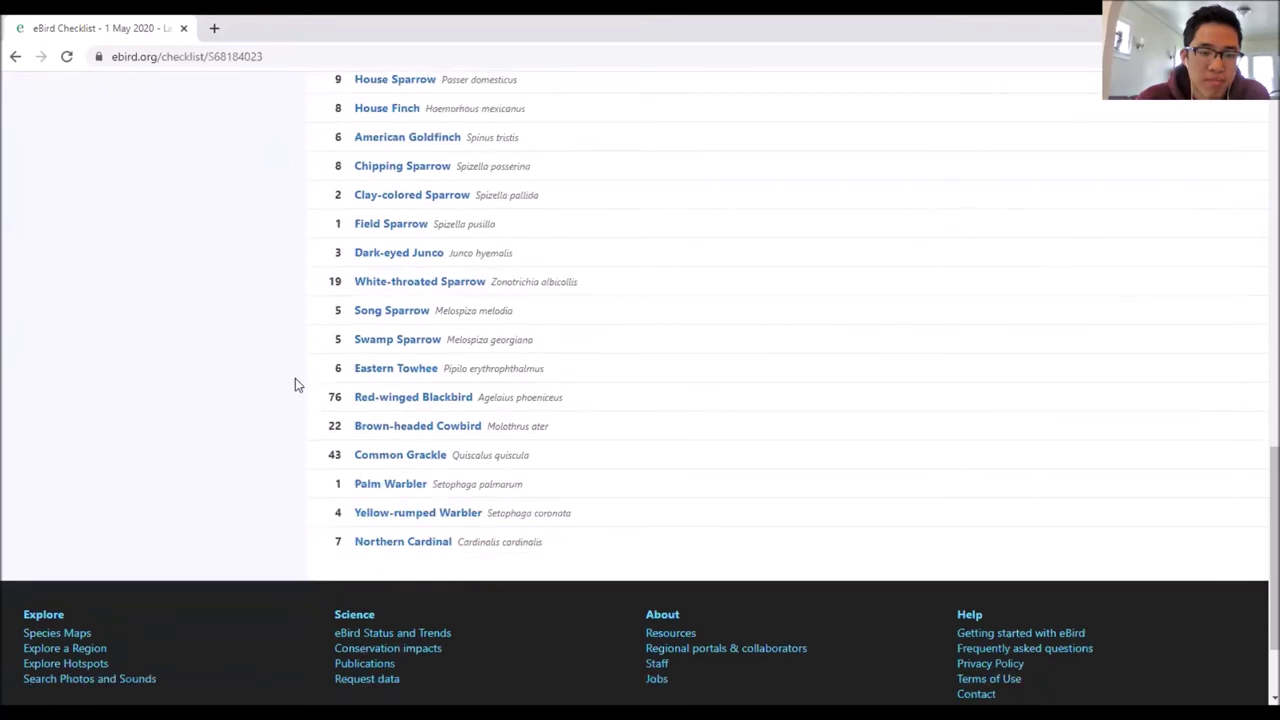
{"action": "scroll", "coordinate": [270, 360], "scroll_direction": "up", "scroll_amount": 6}
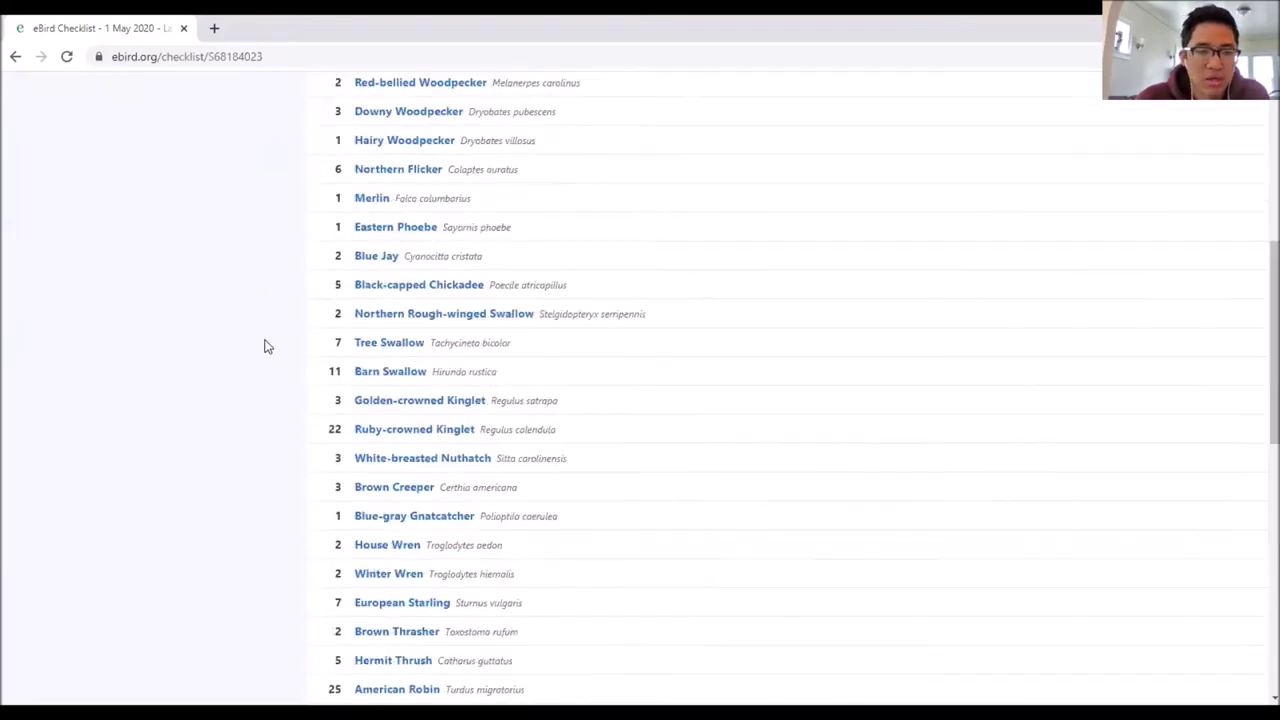
{"action": "scroll", "coordinate": [277, 329], "scroll_direction": "up", "scroll_amount": 3}
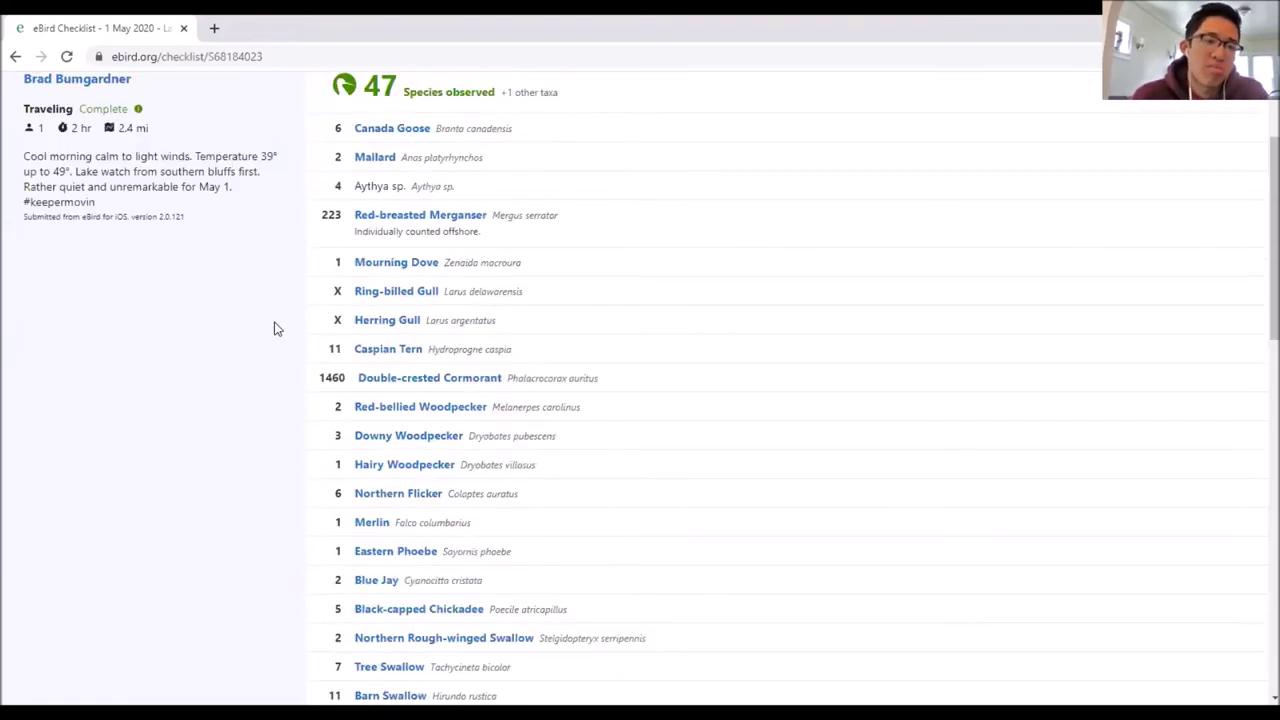
{"action": "scroll", "coordinate": [283, 311], "scroll_direction": "up", "scroll_amount": 1}
{"action": "scroll", "coordinate": [133, 137], "scroll_direction": "up", "scroll_amount": 1}
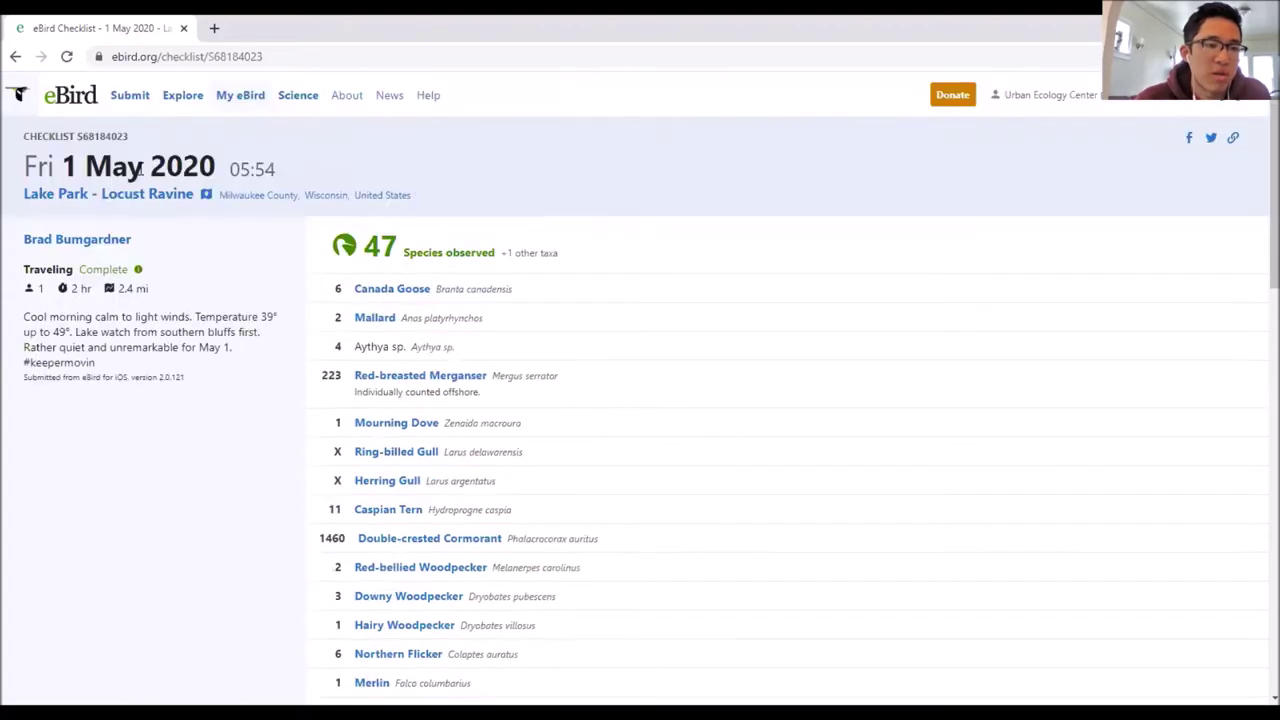
{"action": "left_click", "coordinate": [17, 57]}
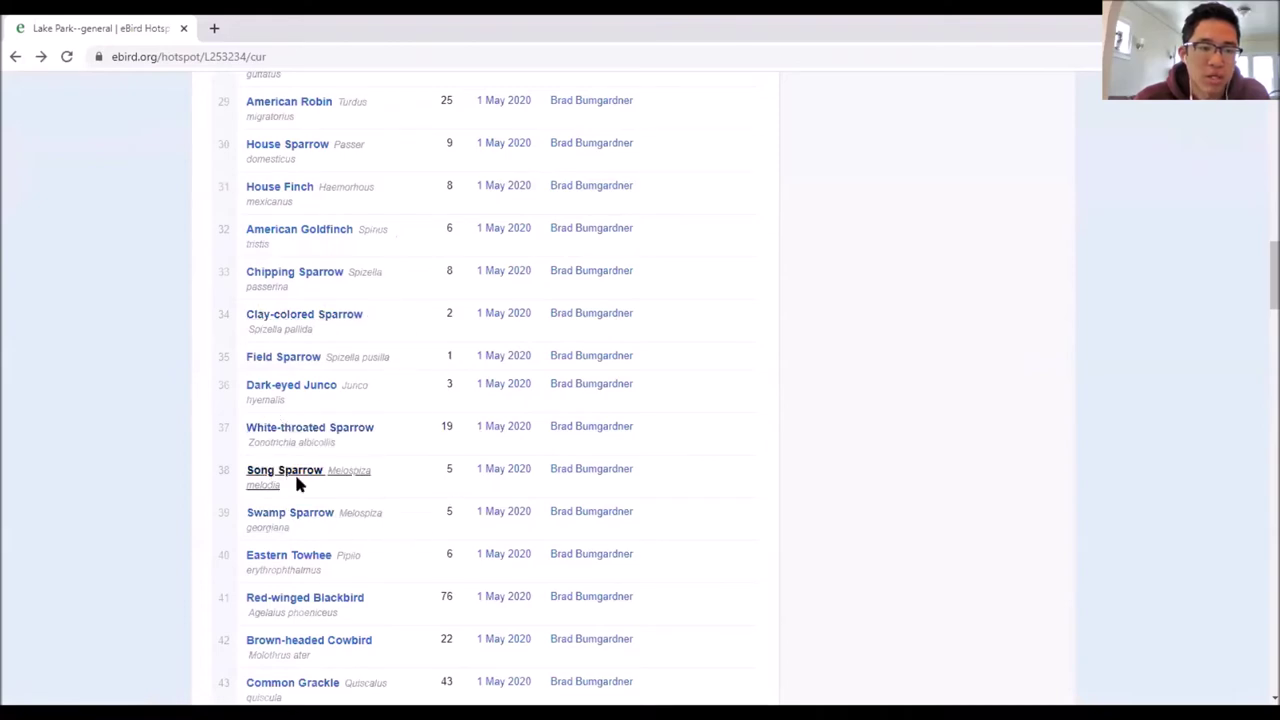
Step: Scroll Lake Park--general's overview from the top down to Recent Visits and the Top eBirders box
{"action": "scroll", "coordinate": [703, 410], "scroll_direction": "up", "scroll_amount": 5}
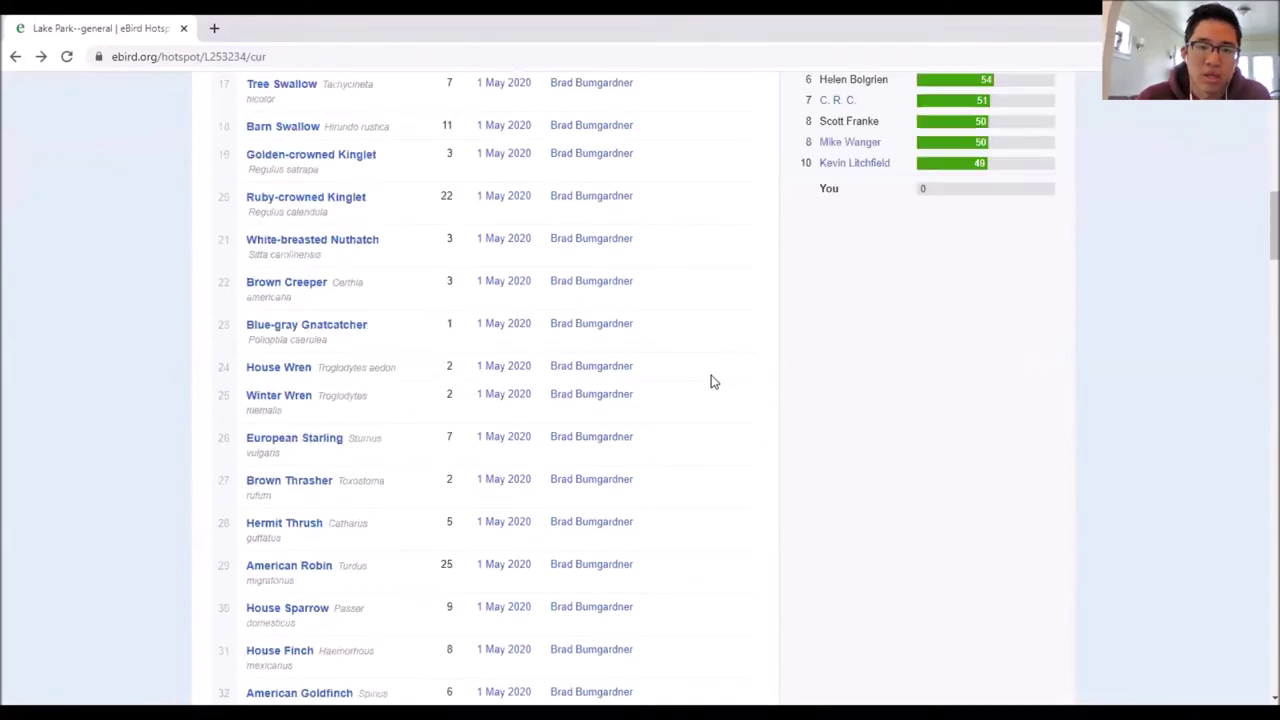
{"action": "scroll", "coordinate": [707, 376], "scroll_direction": "up", "scroll_amount": 5}
{"action": "scroll", "coordinate": [984, 264], "scroll_direction": "up", "scroll_amount": 1}
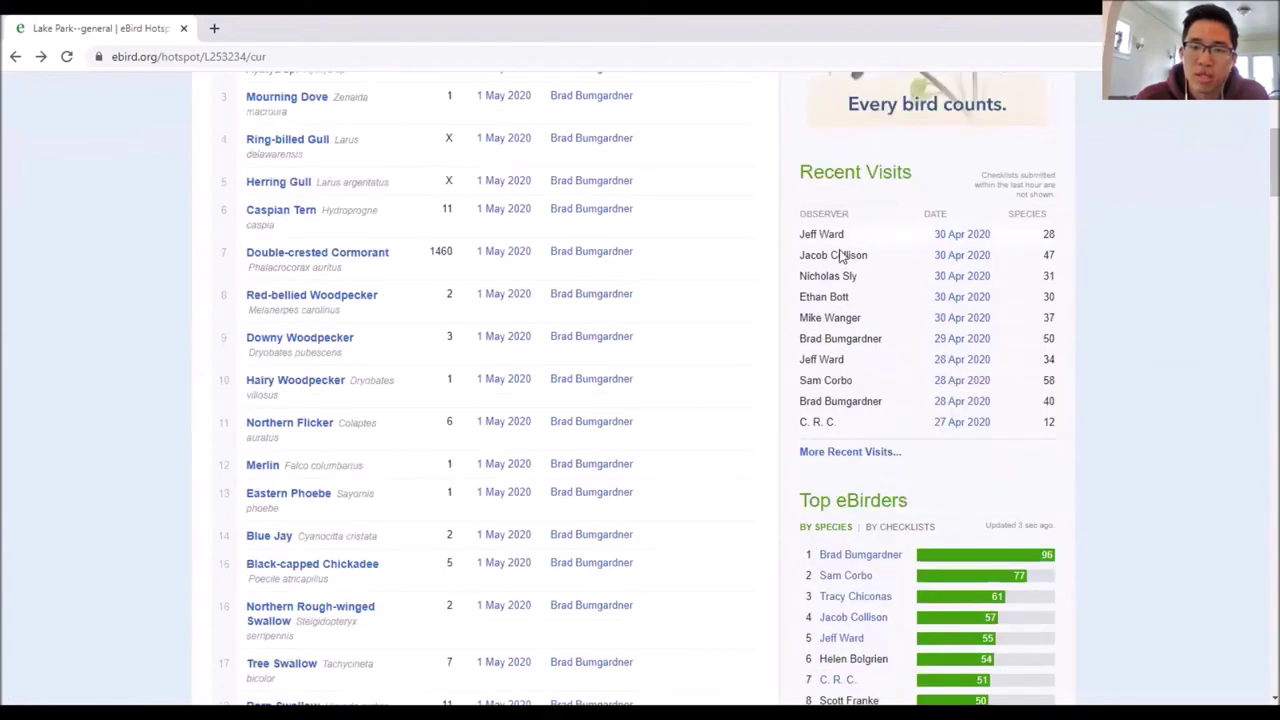
{"action": "scroll", "coordinate": [863, 277], "scroll_direction": "up", "scroll_amount": 5}
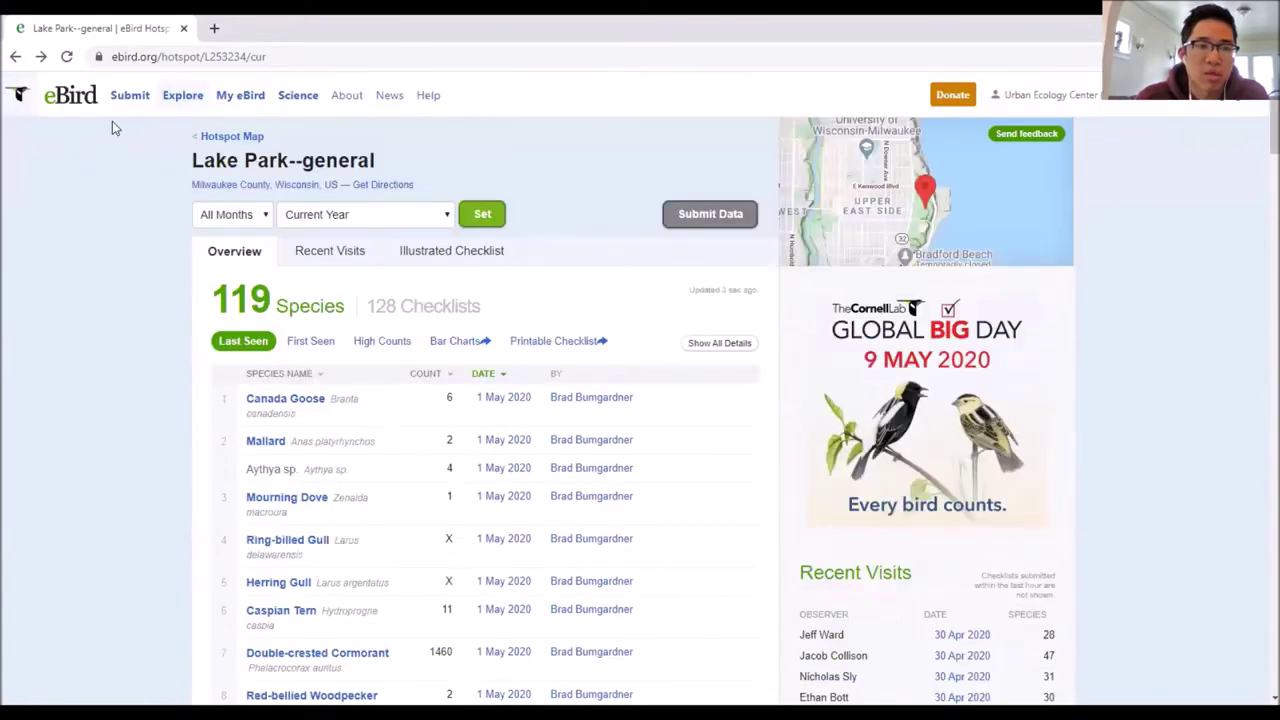
{"action": "scroll", "coordinate": [1086, 331], "scroll_direction": "down", "scroll_amount": 3}
{"action": "scroll", "coordinate": [987, 490], "scroll_direction": "down", "scroll_amount": 1}
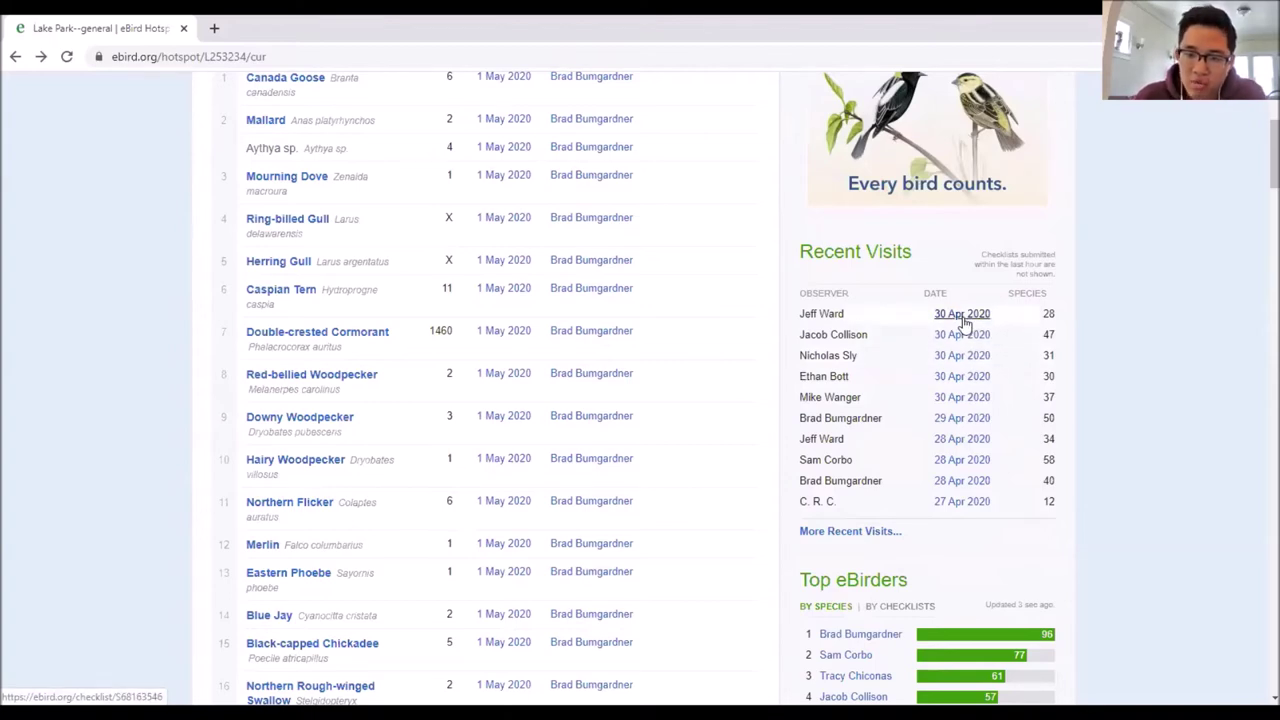
{"action": "scroll", "coordinate": [749, 363], "scroll_direction": "up", "scroll_amount": 3}
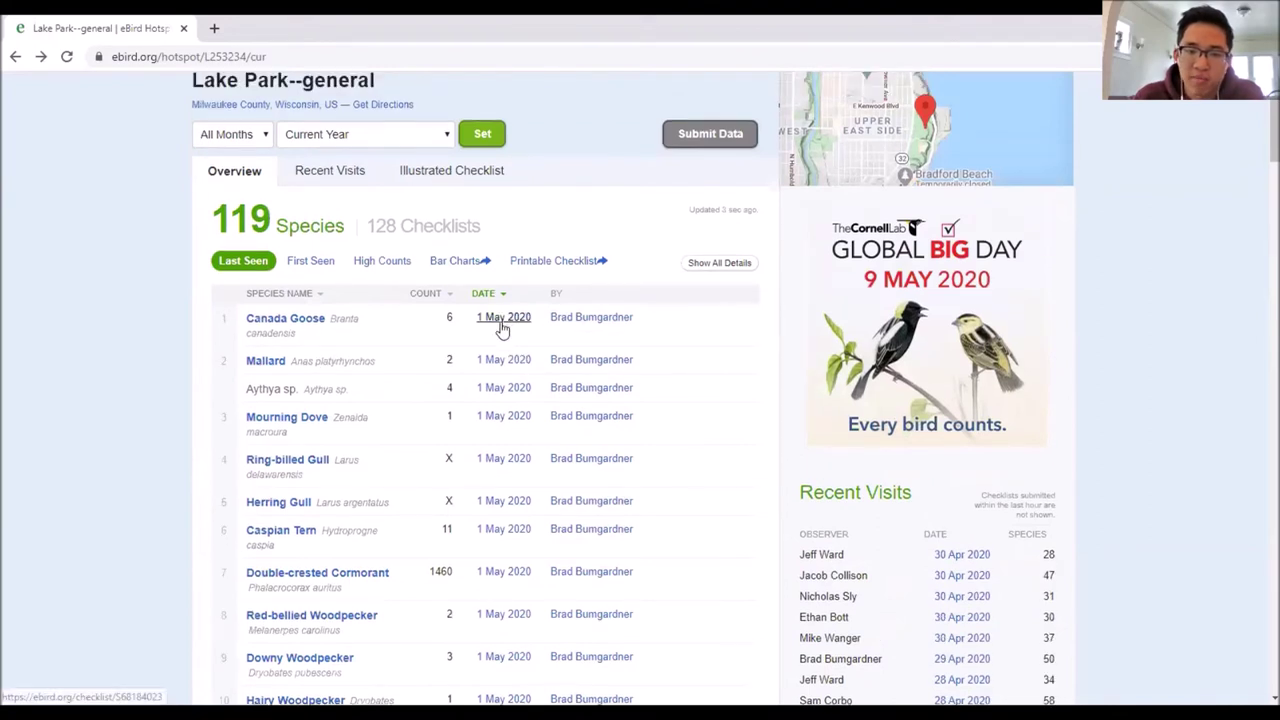
{"action": "scroll", "coordinate": [893, 510], "scroll_direction": "down", "scroll_amount": 1}
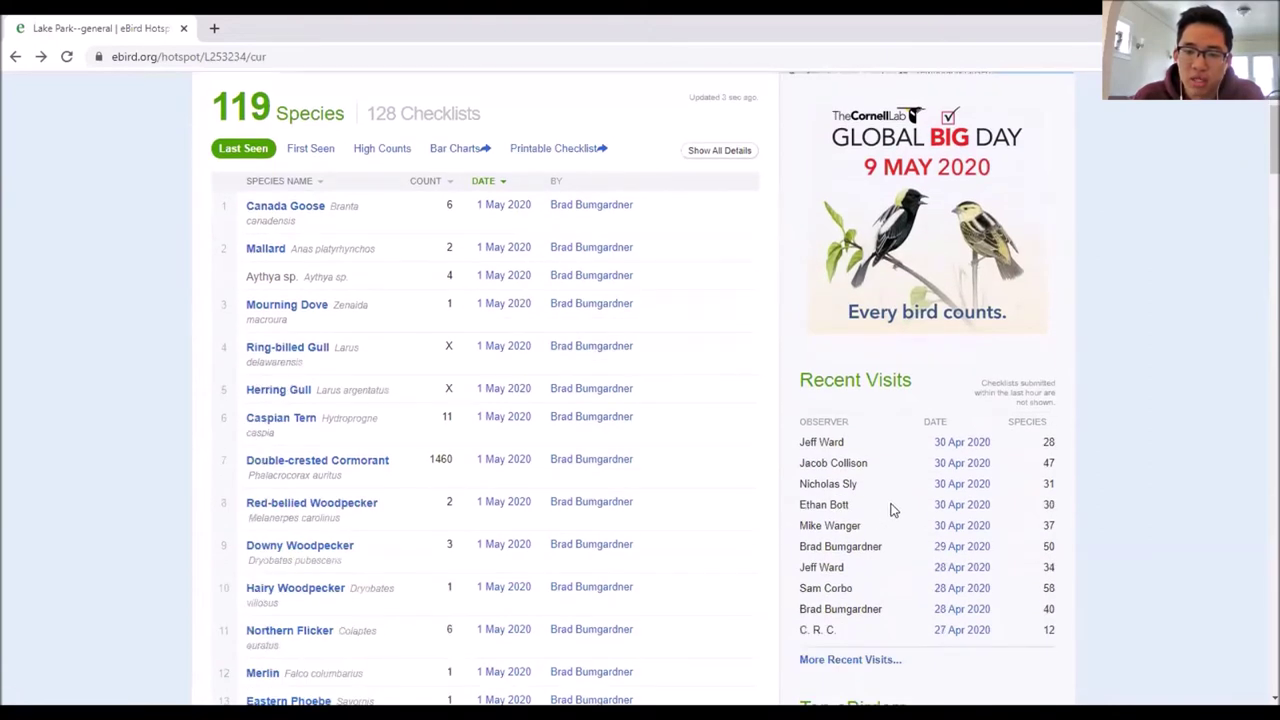
{"action": "scroll", "coordinate": [897, 503], "scroll_direction": "down", "scroll_amount": 1}
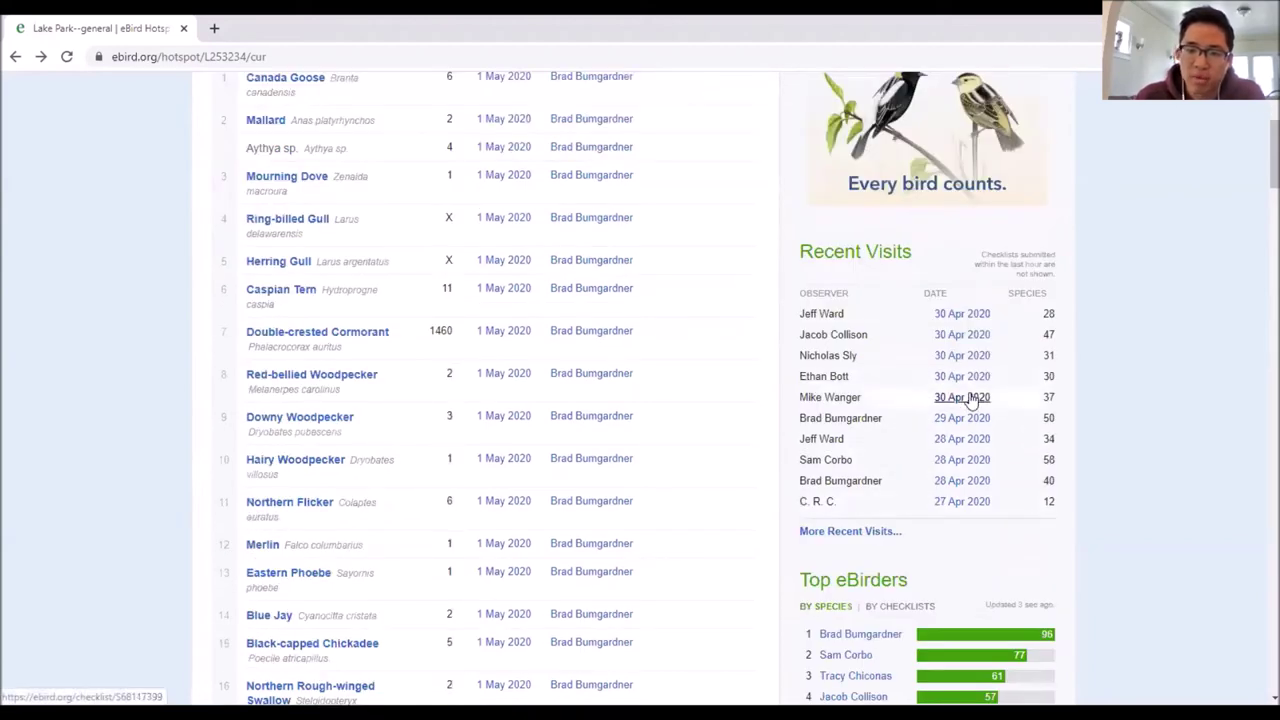
{"action": "scroll", "coordinate": [1050, 385], "scroll_direction": "down", "scroll_amount": 1}
{"action": "scroll", "coordinate": [1120, 362], "scroll_direction": "down", "scroll_amount": 2}
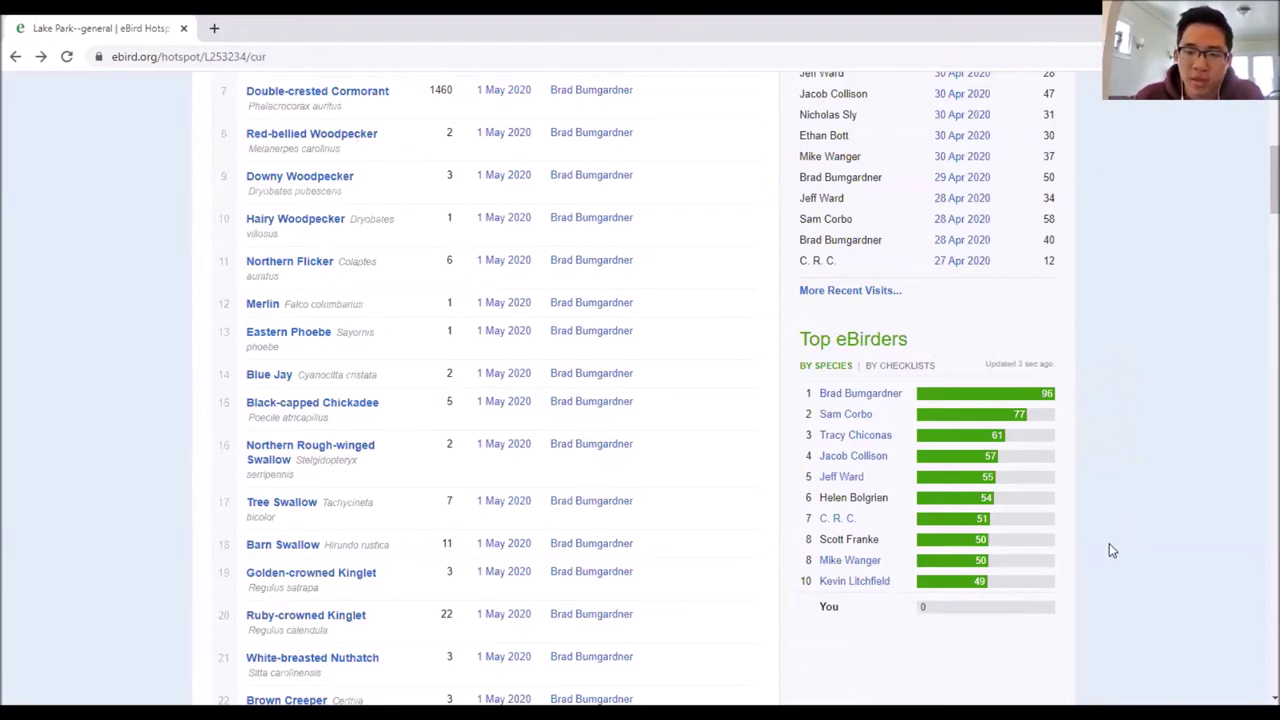
{"action": "left_click", "coordinate": [903, 365]}
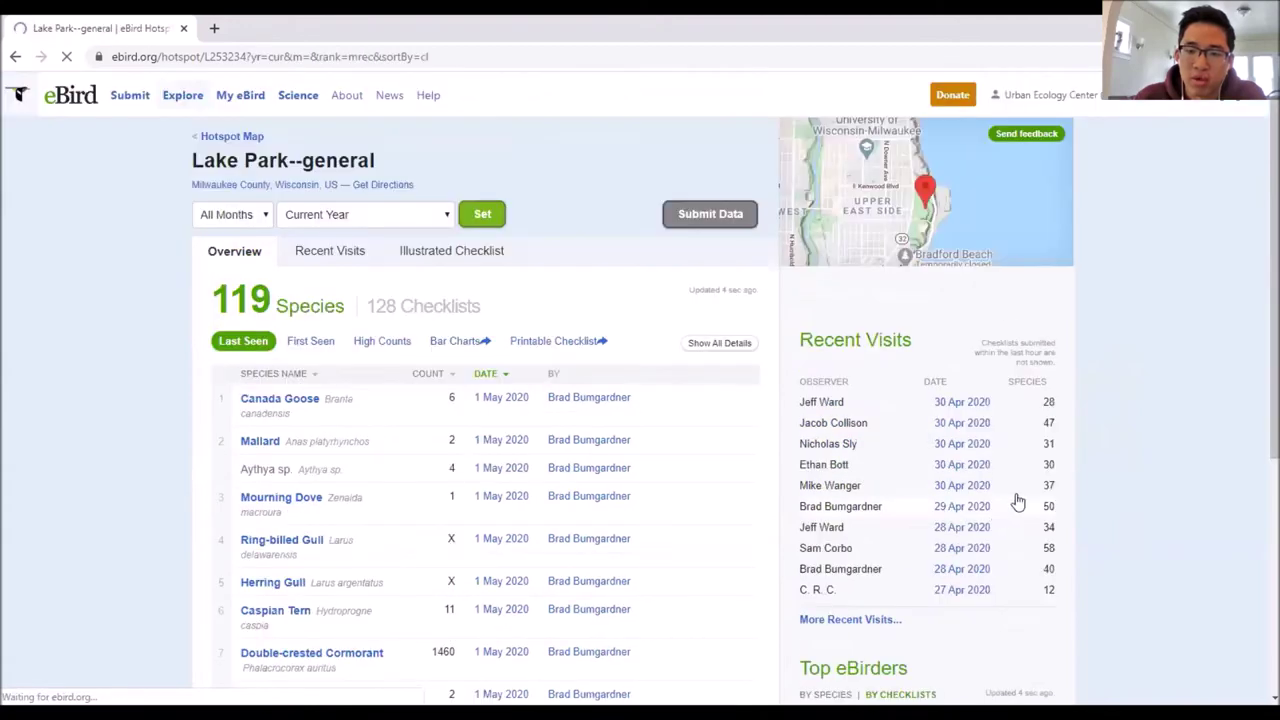
{"action": "scroll", "coordinate": [1105, 432], "scroll_direction": "down", "scroll_amount": 3}
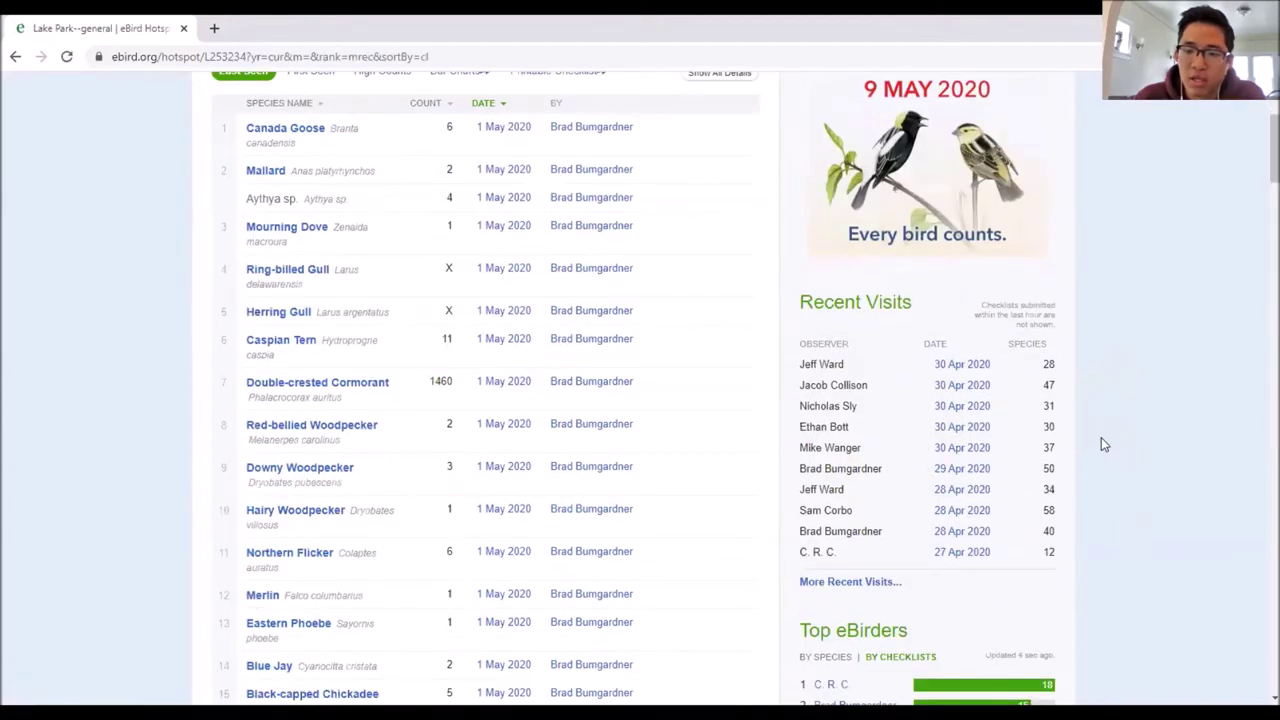
{"action": "scroll", "coordinate": [1101, 438], "scroll_direction": "down", "scroll_amount": 3}
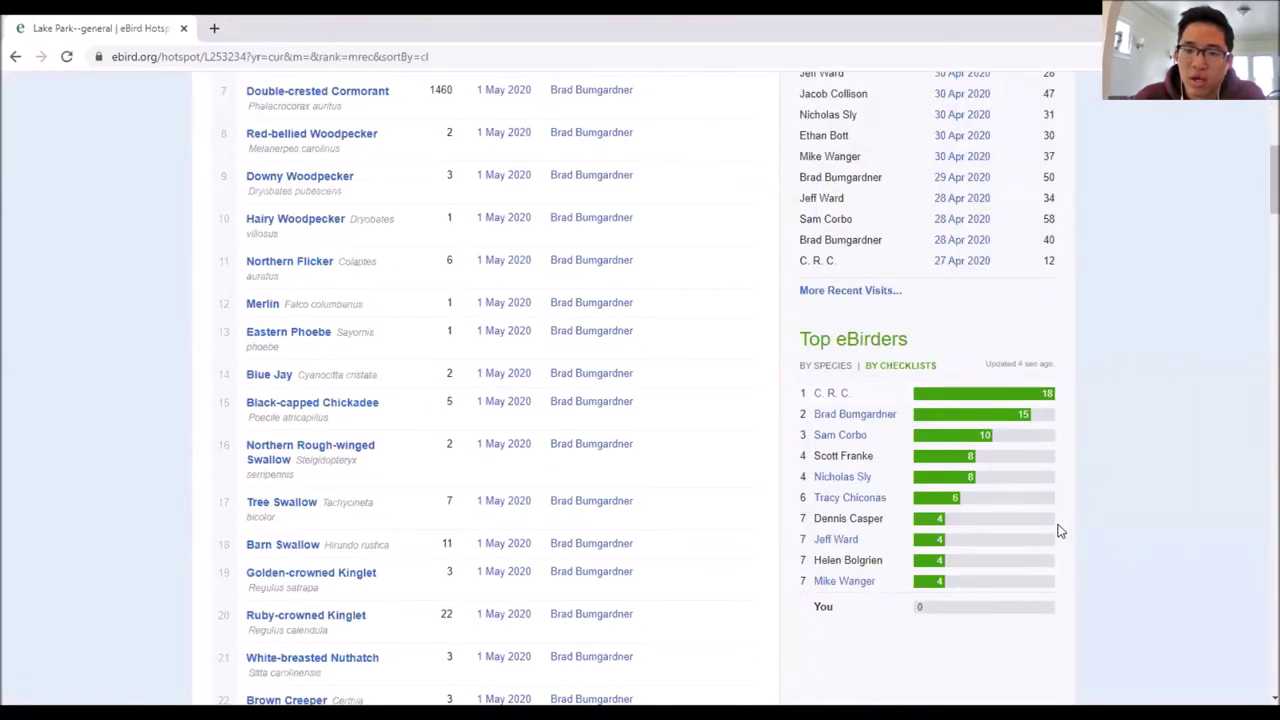
{"action": "scroll", "coordinate": [1098, 505], "scroll_direction": "up", "scroll_amount": 3}
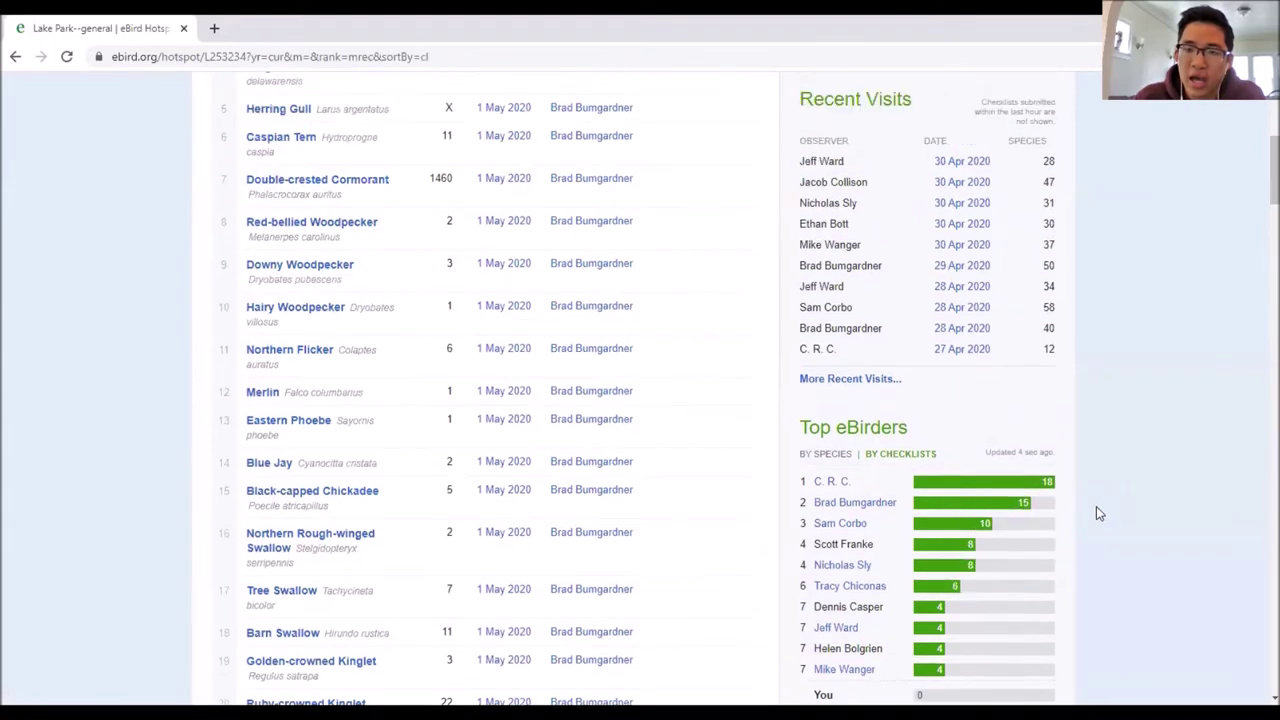
{"action": "scroll", "coordinate": [1095, 513], "scroll_direction": "up", "scroll_amount": 3}
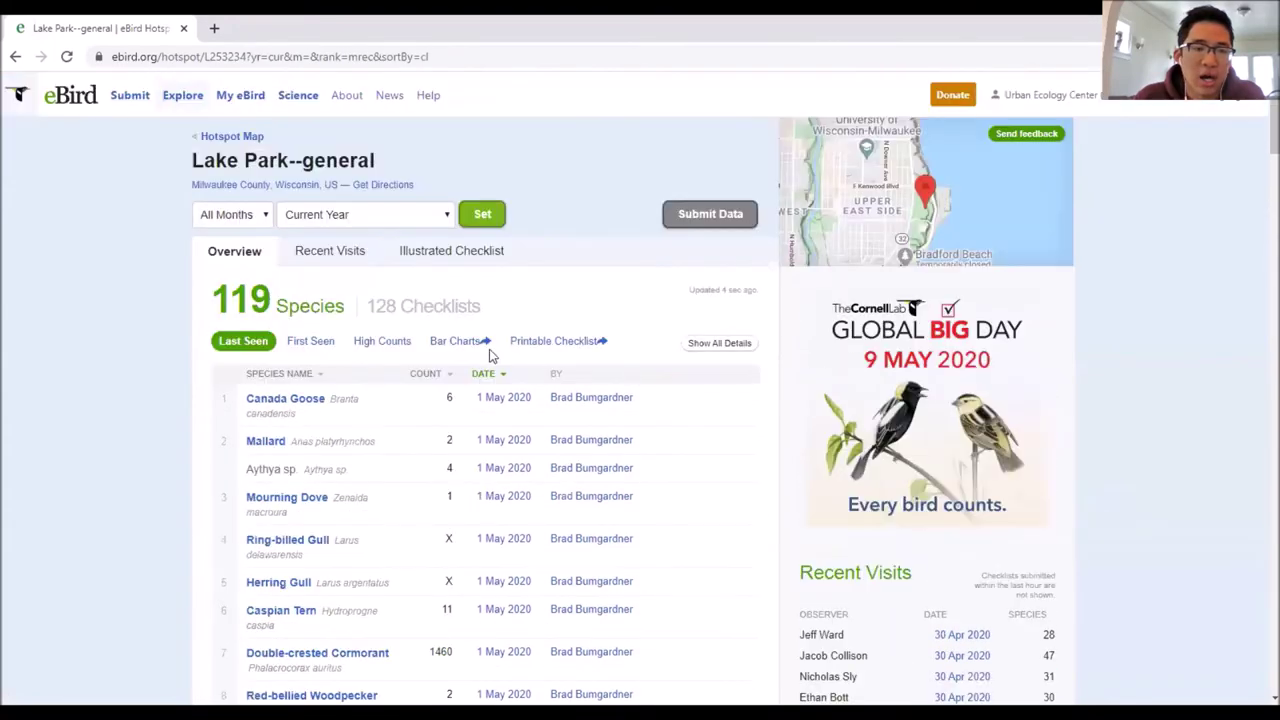
Step: Rank Lake Park--general's Top eBirders by number of species
{"action": "left_click", "coordinate": [448, 221]}
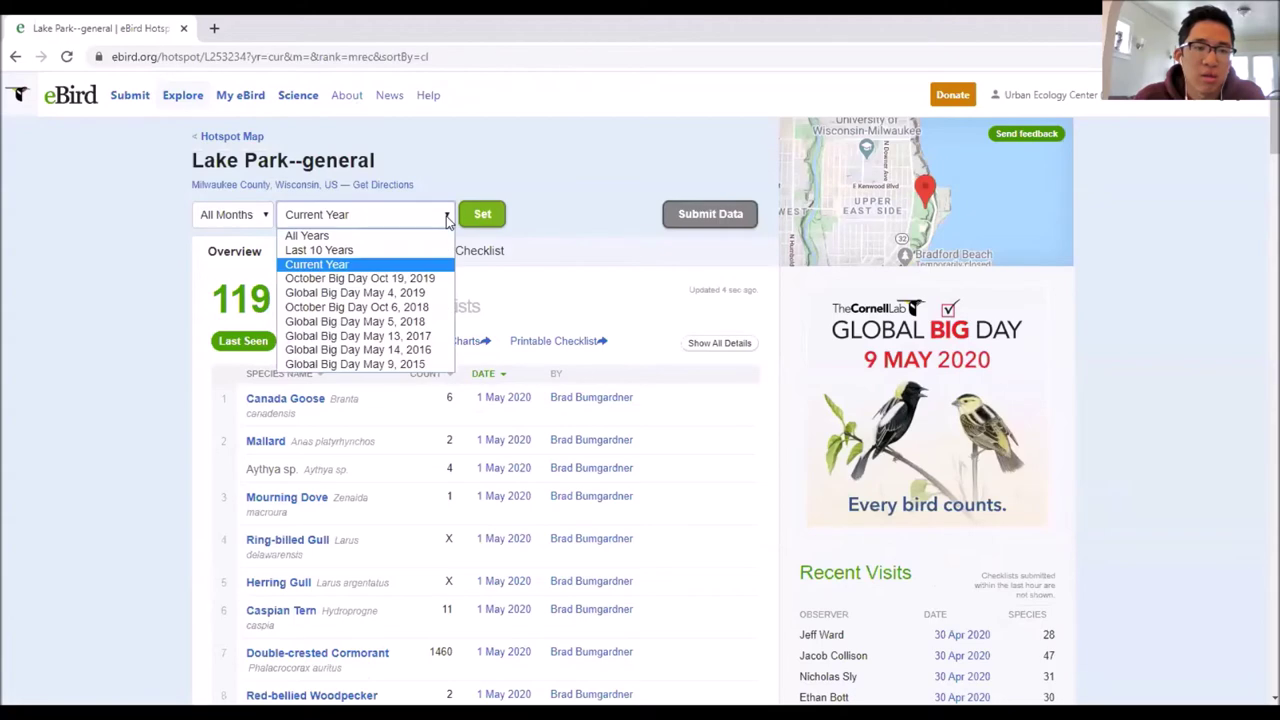
{"action": "left_click", "coordinate": [448, 221]}
{"action": "scroll", "coordinate": [749, 383], "scroll_direction": "down", "scroll_amount": 4}
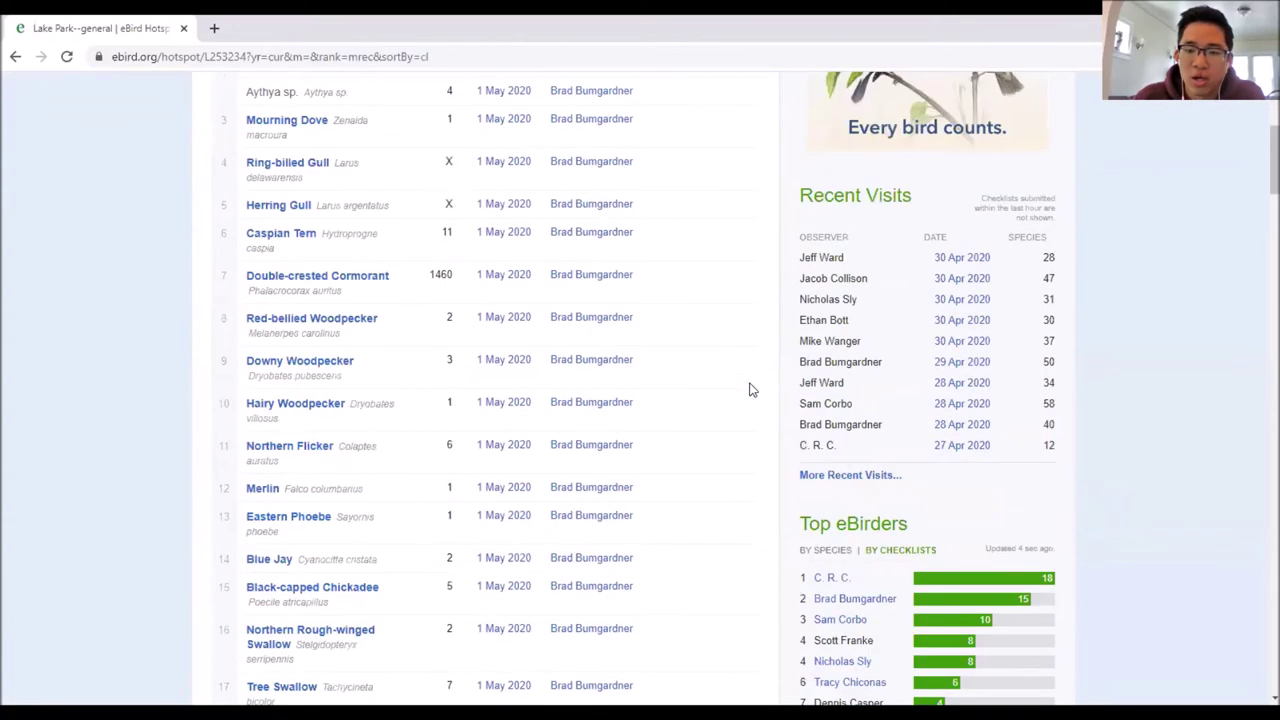
{"action": "left_click", "coordinate": [836, 526]}
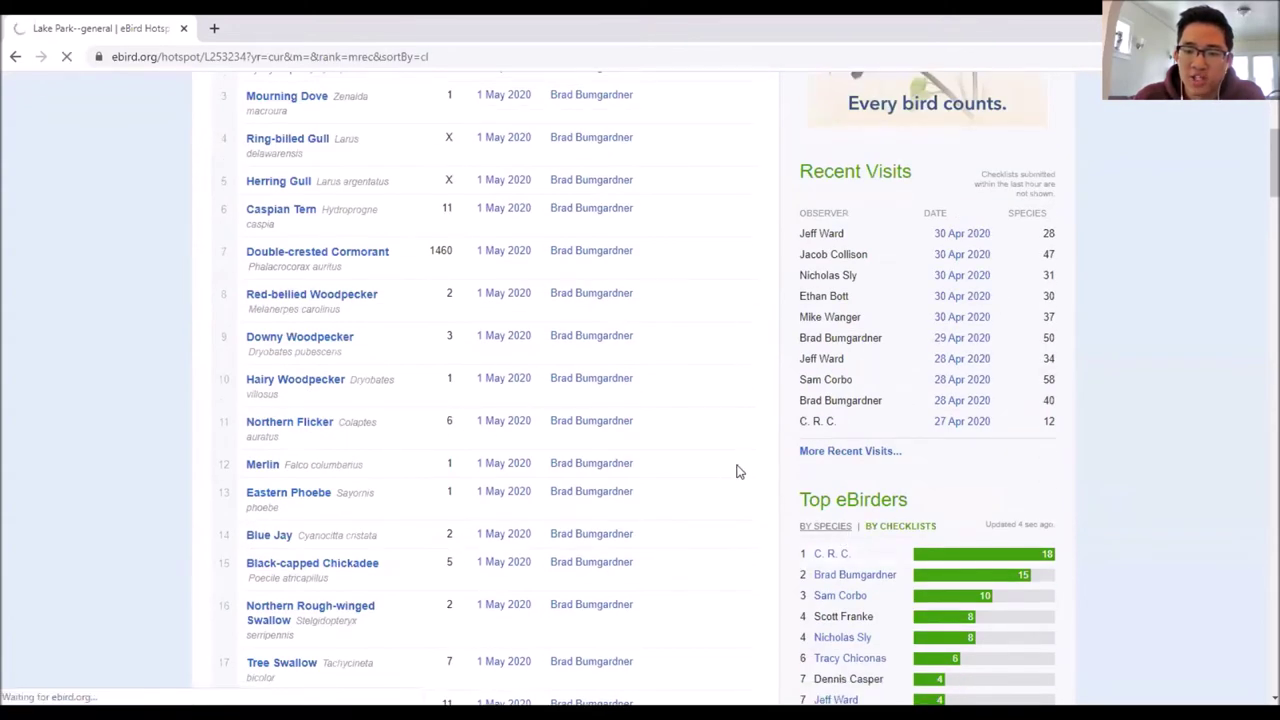
{"action": "scroll", "coordinate": [760, 528], "scroll_direction": "down", "scroll_amount": 5}
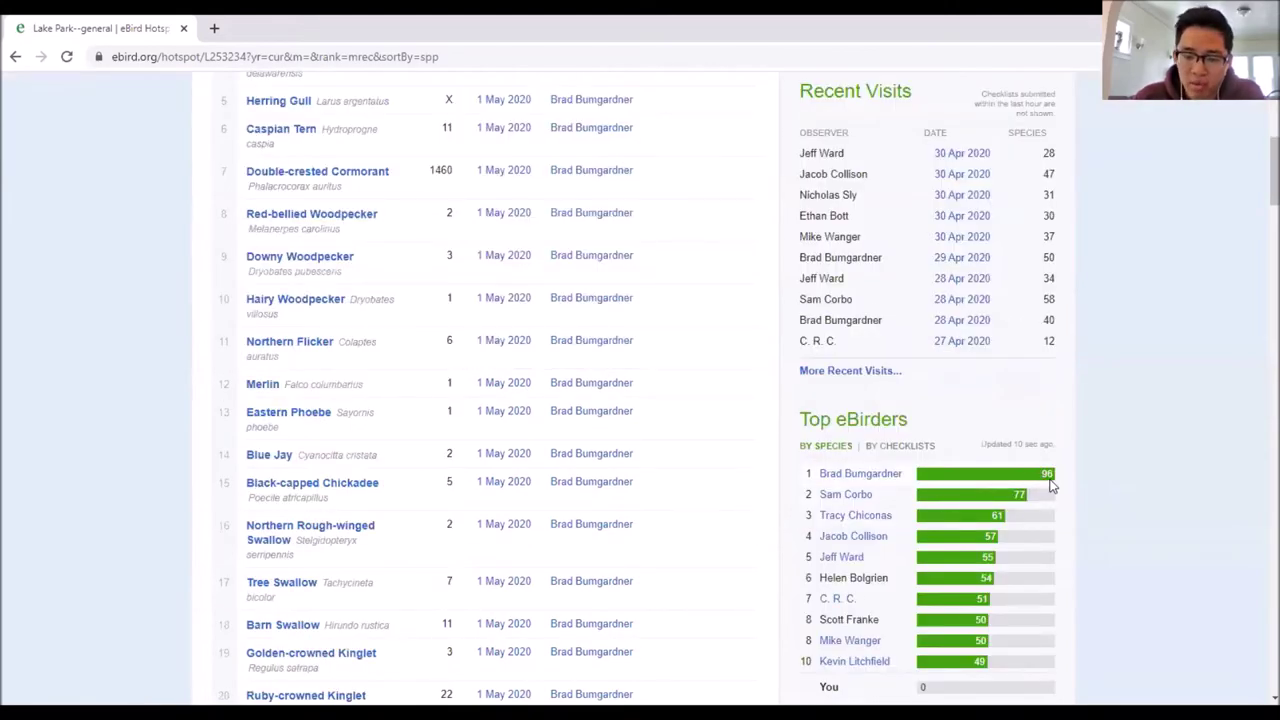
Step: Apply the All Years range to show 265 species and 3437 checklists
{"action": "scroll", "coordinate": [1126, 478], "scroll_direction": "up", "scroll_amount": 3}
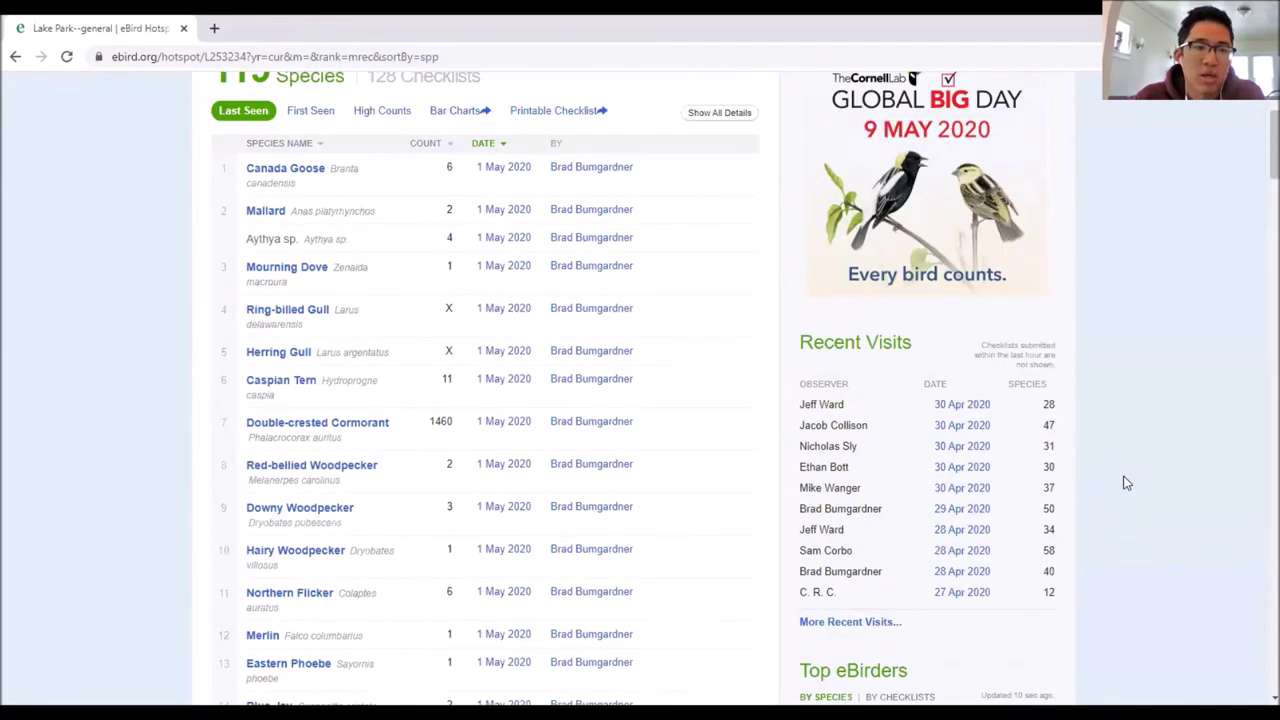
{"action": "scroll", "coordinate": [425, 226], "scroll_direction": "up", "scroll_amount": 3}
{"action": "left_click", "coordinate": [420, 224]}
{"action": "left_click", "coordinate": [408, 246]}
{"action": "left_click", "coordinate": [486, 214]}
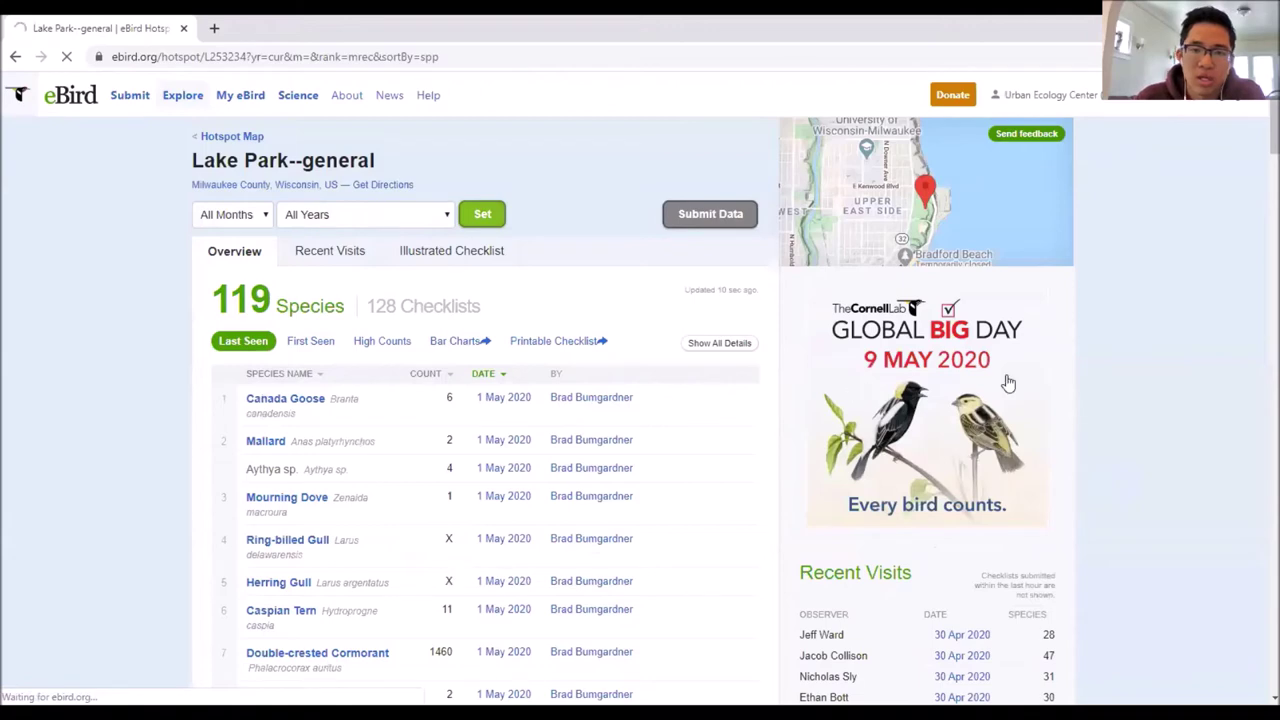
{"action": "scroll", "coordinate": [1117, 346], "scroll_direction": "down", "scroll_amount": 5}
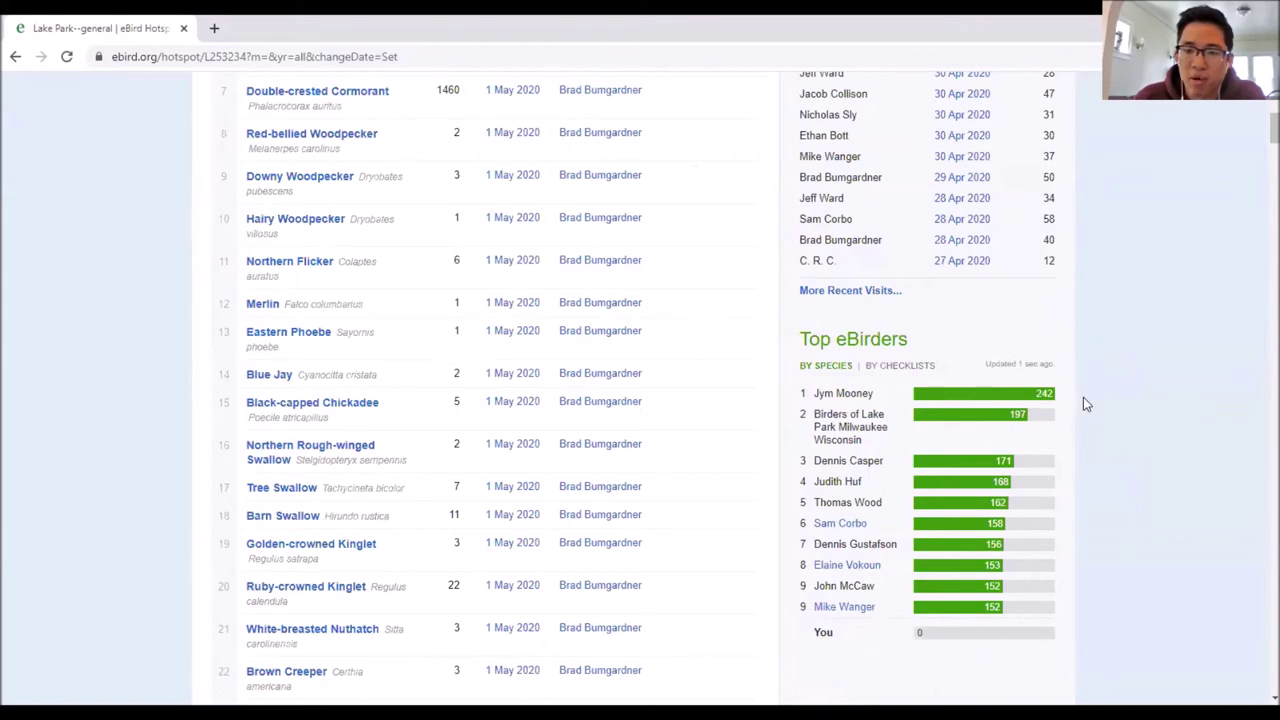
Step: Show Lake Park--general's Recent Visits tab, keeping the All Years range
{"action": "scroll", "coordinate": [1085, 395], "scroll_direction": "up", "scroll_amount": 3}
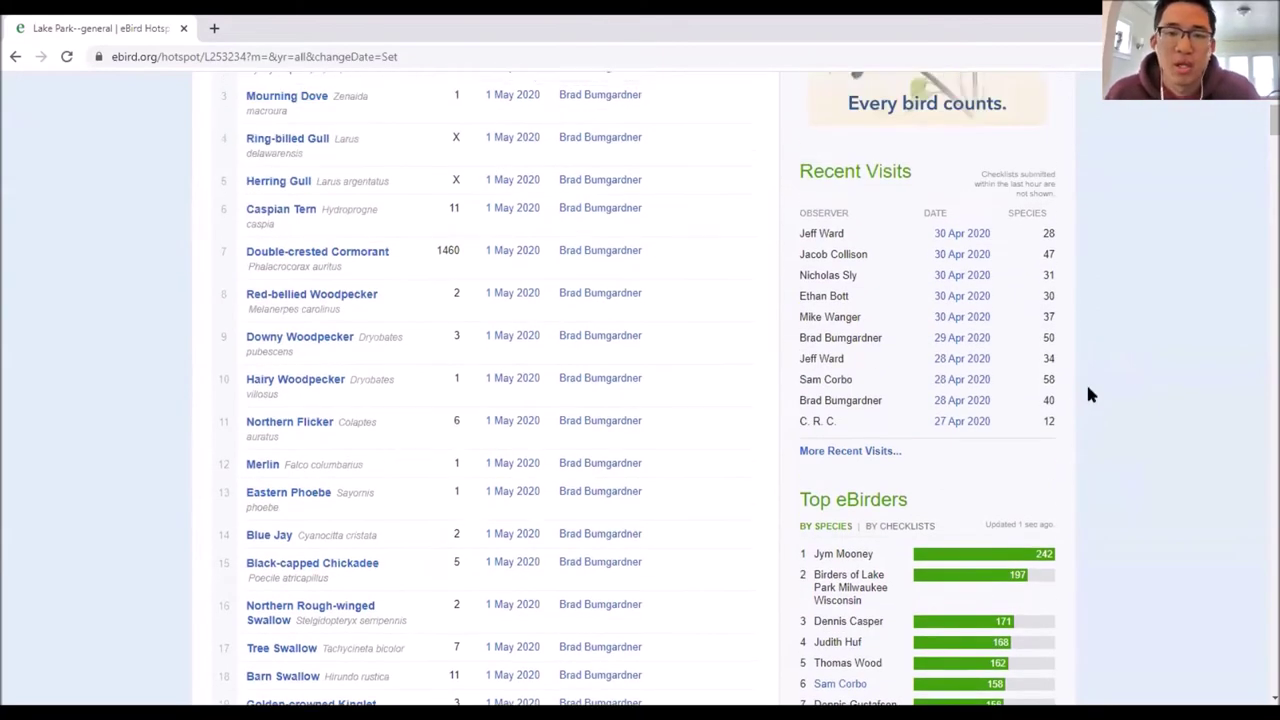
{"action": "scroll", "coordinate": [420, 262], "scroll_direction": "up", "scroll_amount": 3}
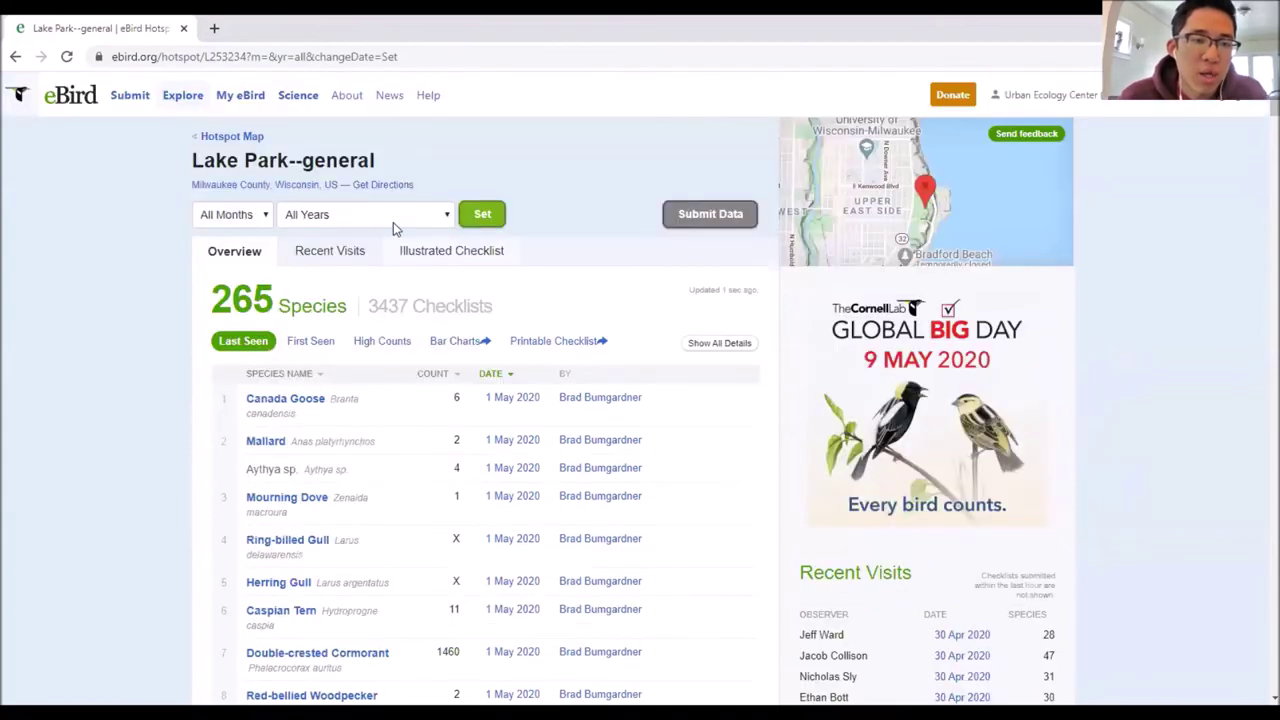
{"action": "left_click", "coordinate": [391, 222]}
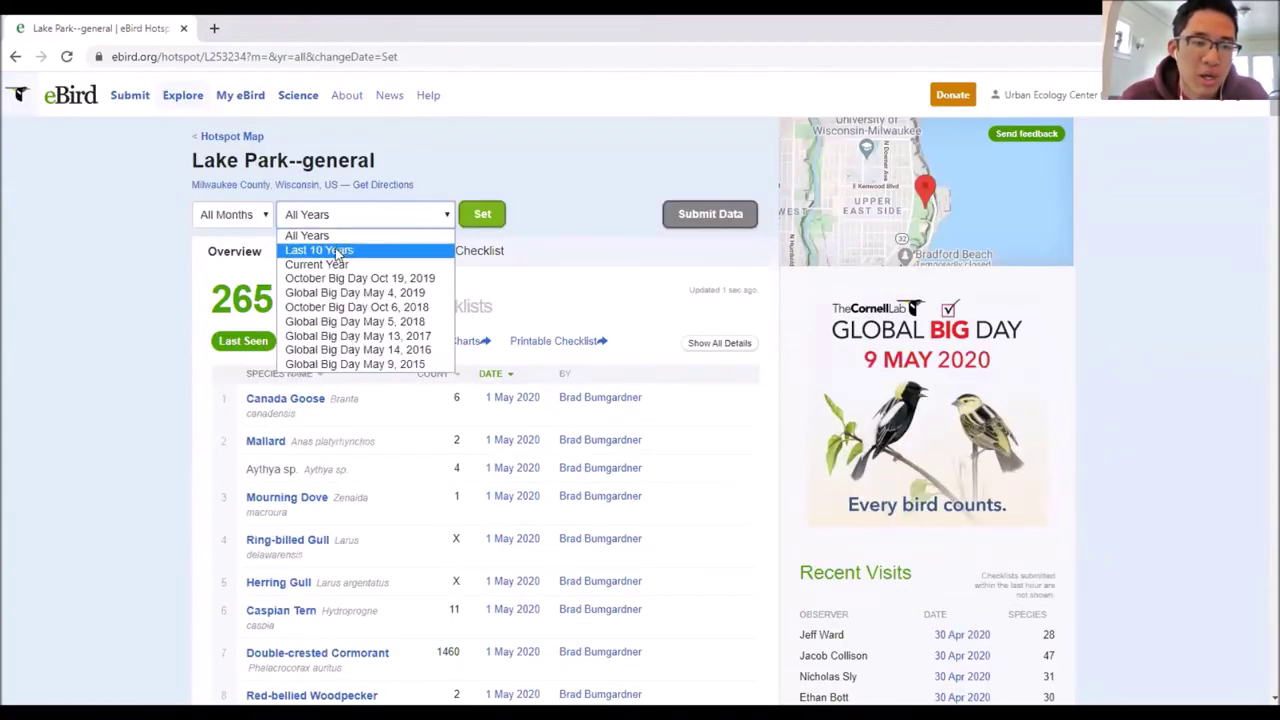
{"action": "left_click", "coordinate": [5, 337]}
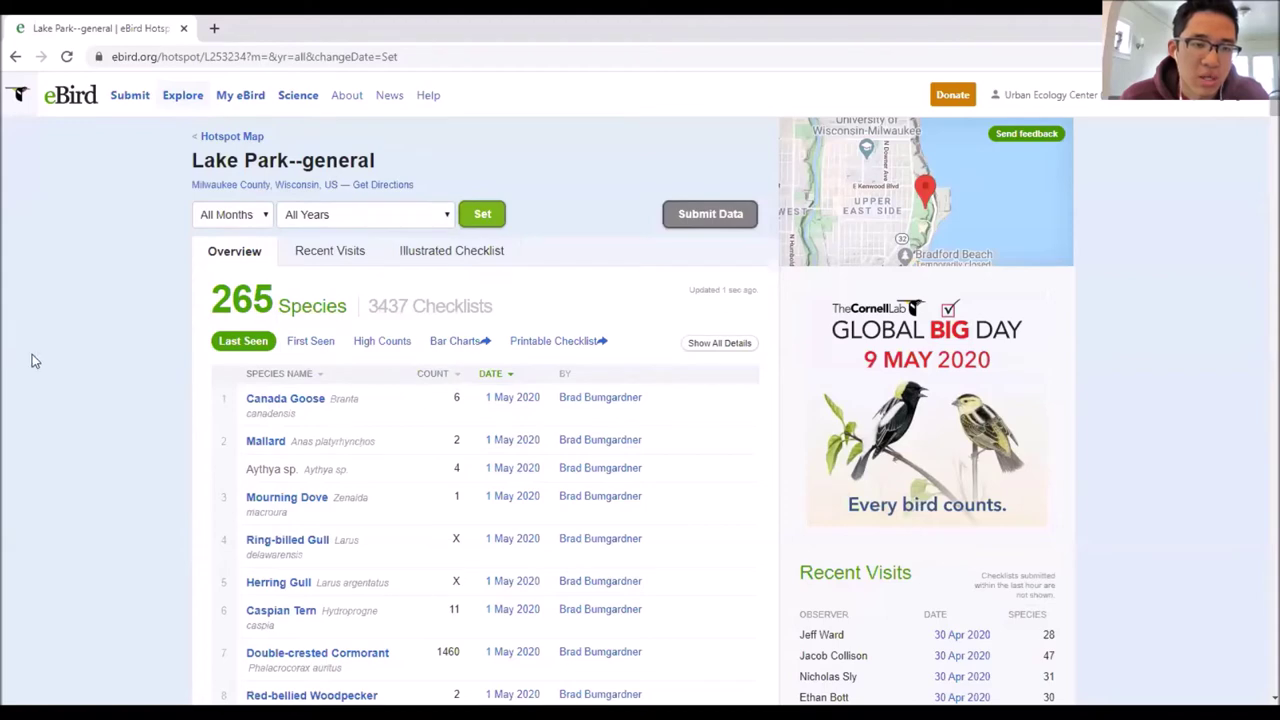
{"action": "left_click", "coordinate": [341, 254]}
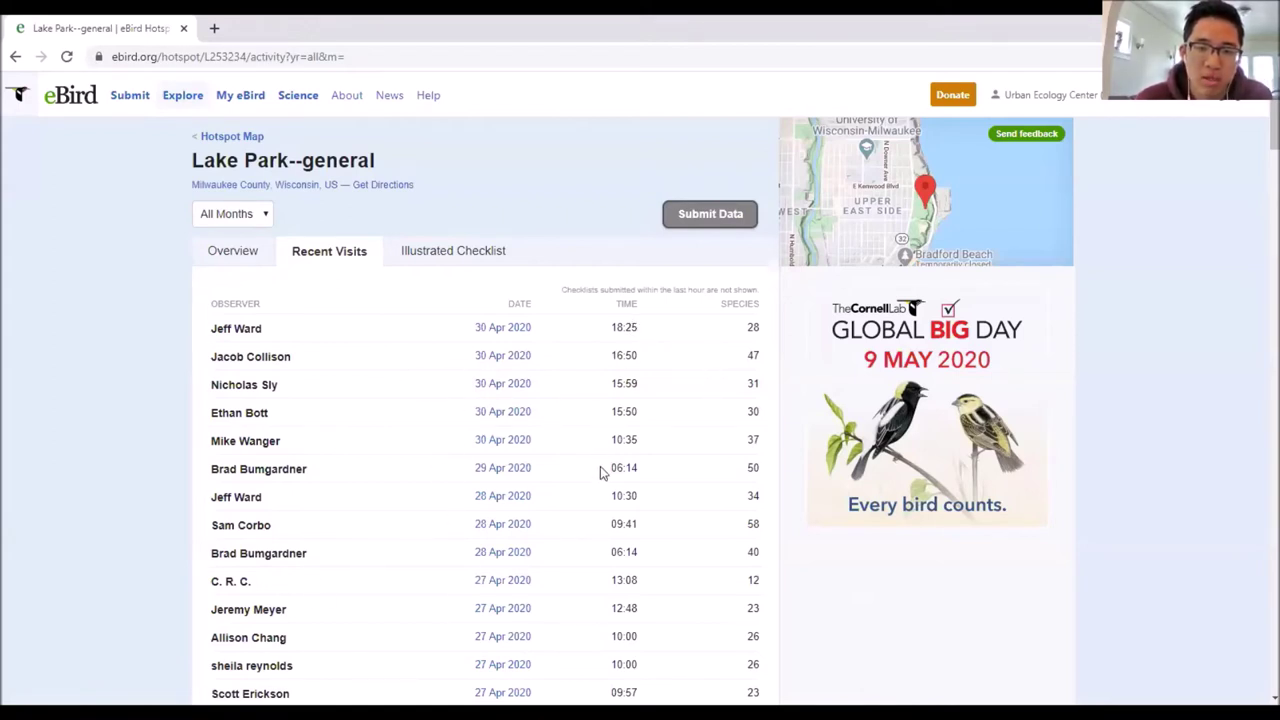
{"action": "scroll", "coordinate": [748, 550], "scroll_direction": "down", "scroll_amount": 3}
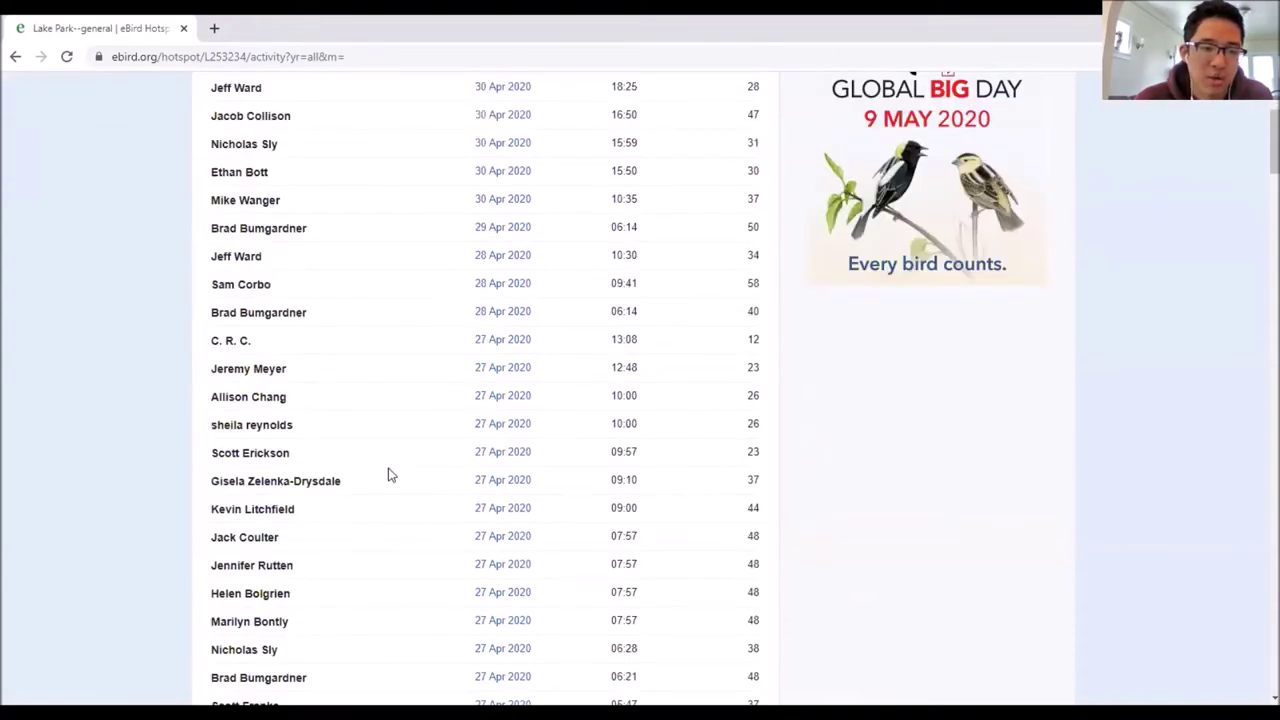
{"action": "scroll", "coordinate": [372, 468], "scroll_direction": "up", "scroll_amount": 3}
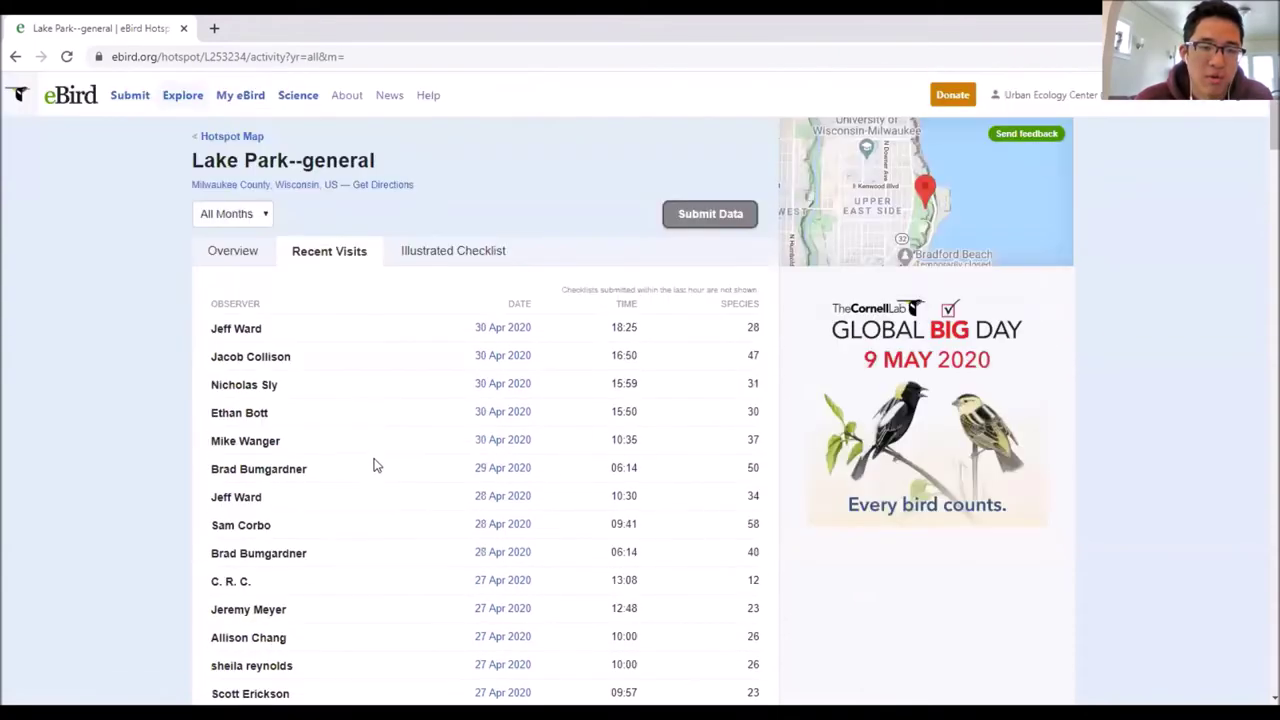
{"action": "left_click", "coordinate": [440, 263]}
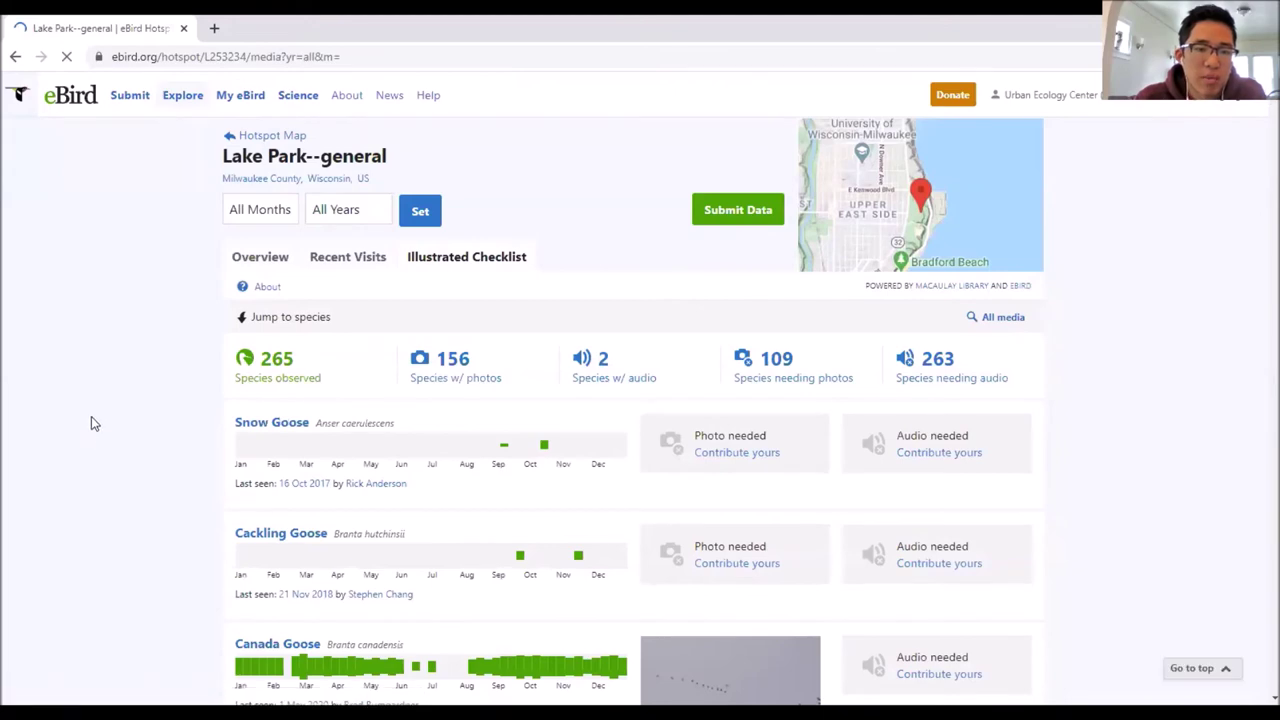
Step: Browse the illustrated checklist's species cards, then return to the Lake Park--general Overview
{"action": "scroll", "coordinate": [92, 418], "scroll_direction": "down", "scroll_amount": 2}
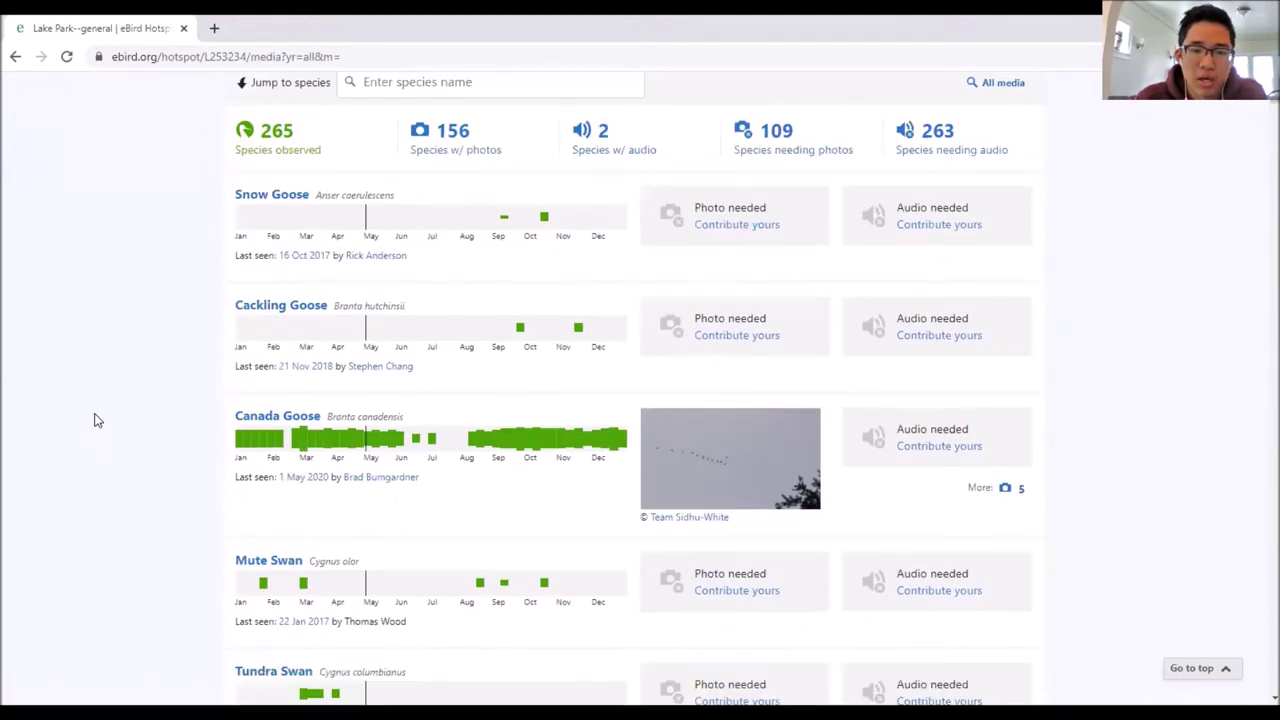
{"action": "scroll", "coordinate": [760, 450], "scroll_direction": "down", "scroll_amount": 4}
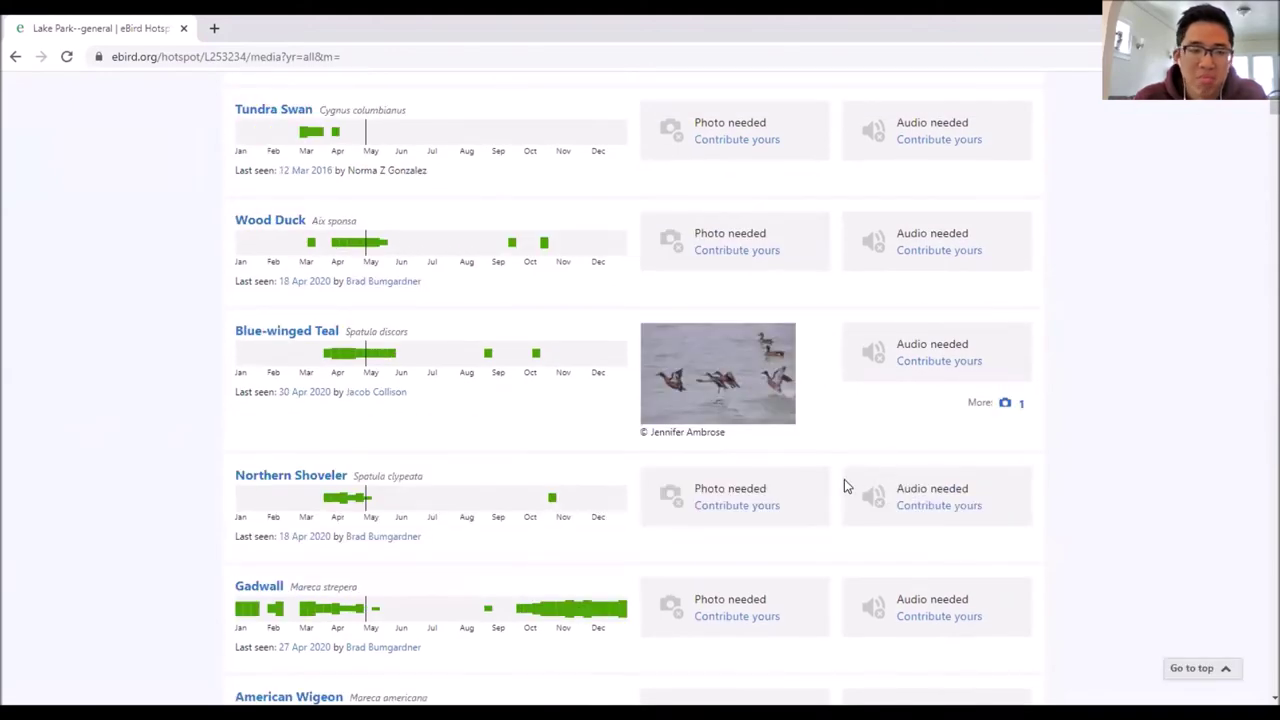
{"action": "scroll", "coordinate": [836, 470], "scroll_direction": "down", "scroll_amount": 3}
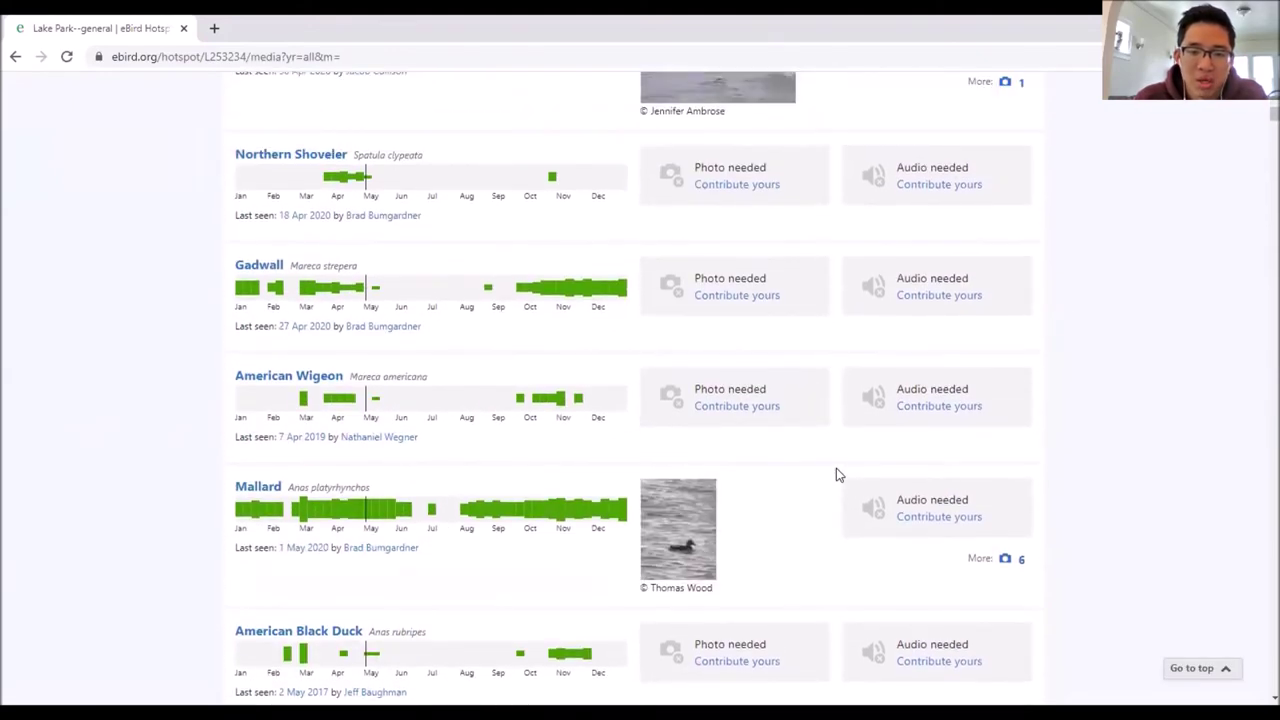
{"action": "scroll", "coordinate": [838, 474], "scroll_direction": "up", "scroll_amount": 8}
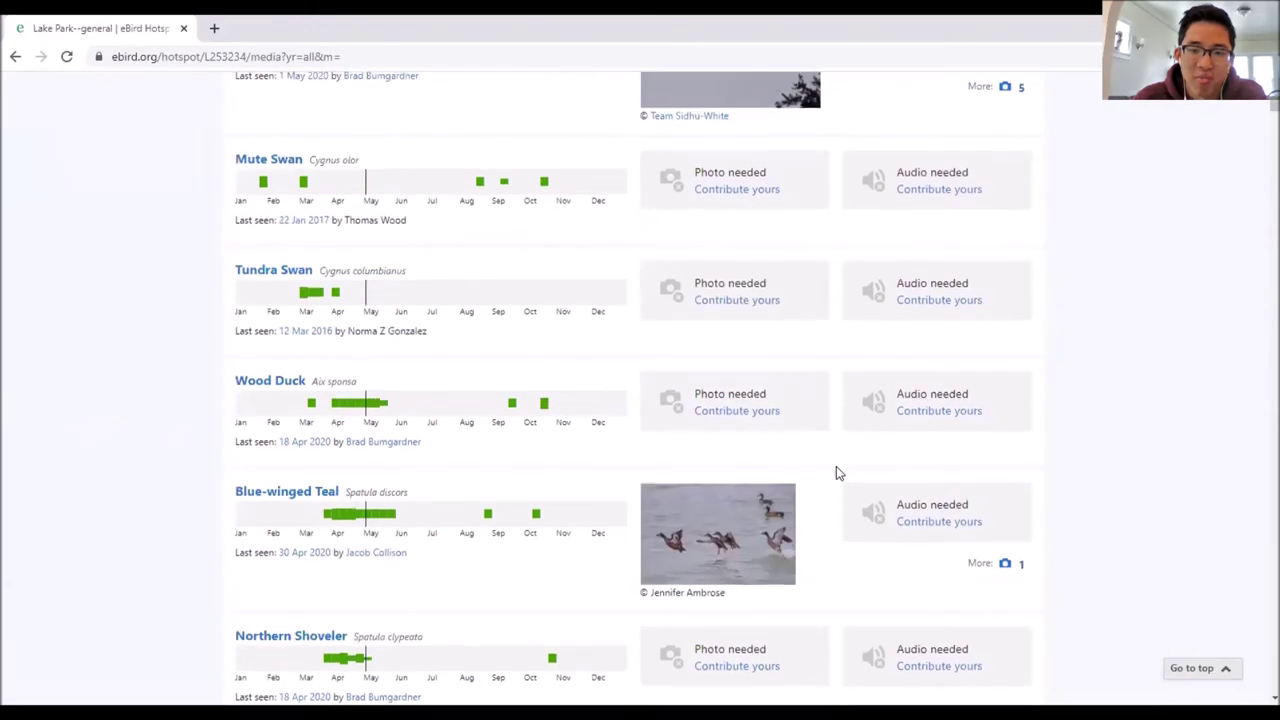
{"action": "scroll", "coordinate": [838, 474], "scroll_direction": "up", "scroll_amount": 4}
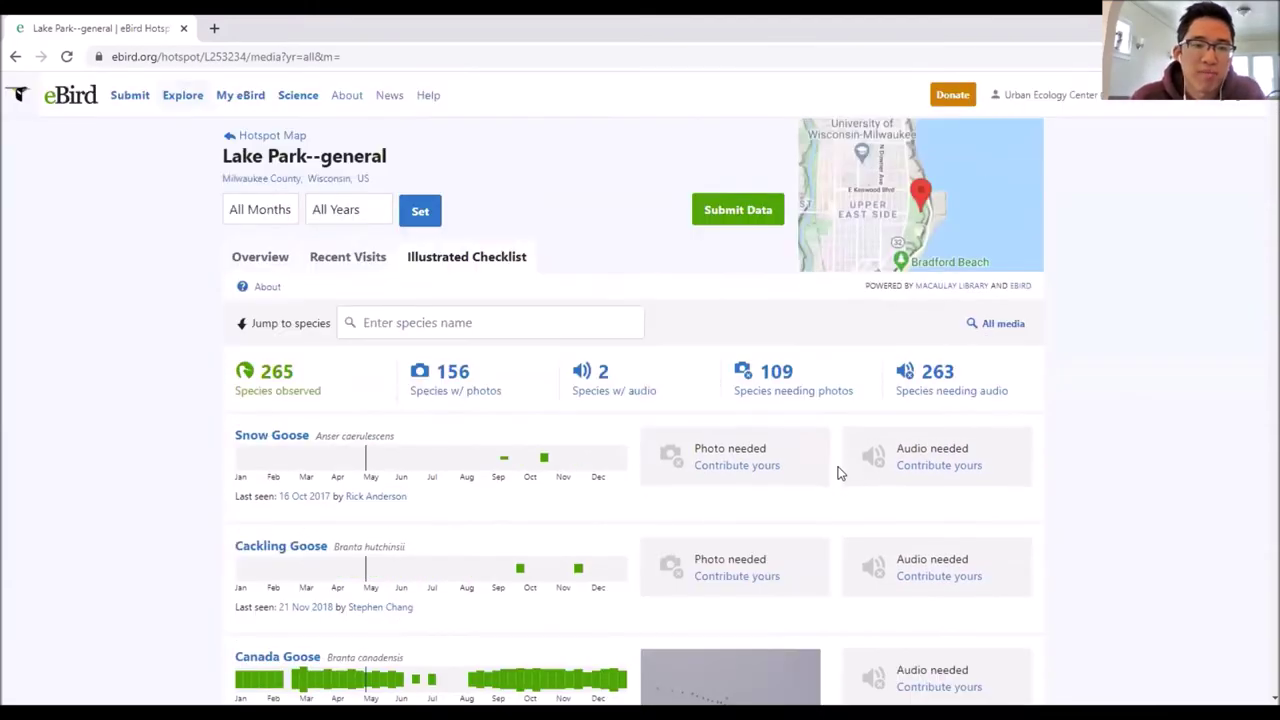
{"action": "left_click", "coordinate": [268, 287]}
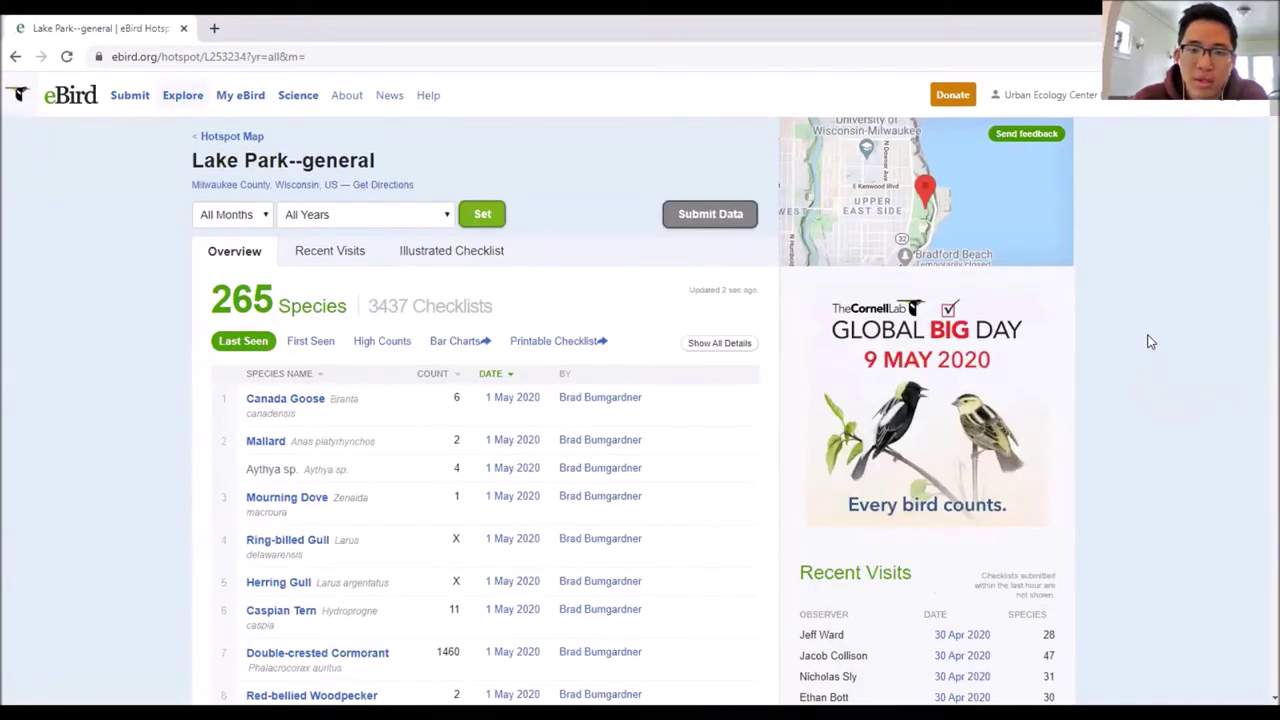
Step: Leave Lake Park--general via the Hotspot Map link, returning to the Milwaukee-area hotspot markers
{"action": "scroll", "coordinate": [1148, 342], "scroll_direction": "down", "scroll_amount": 8}
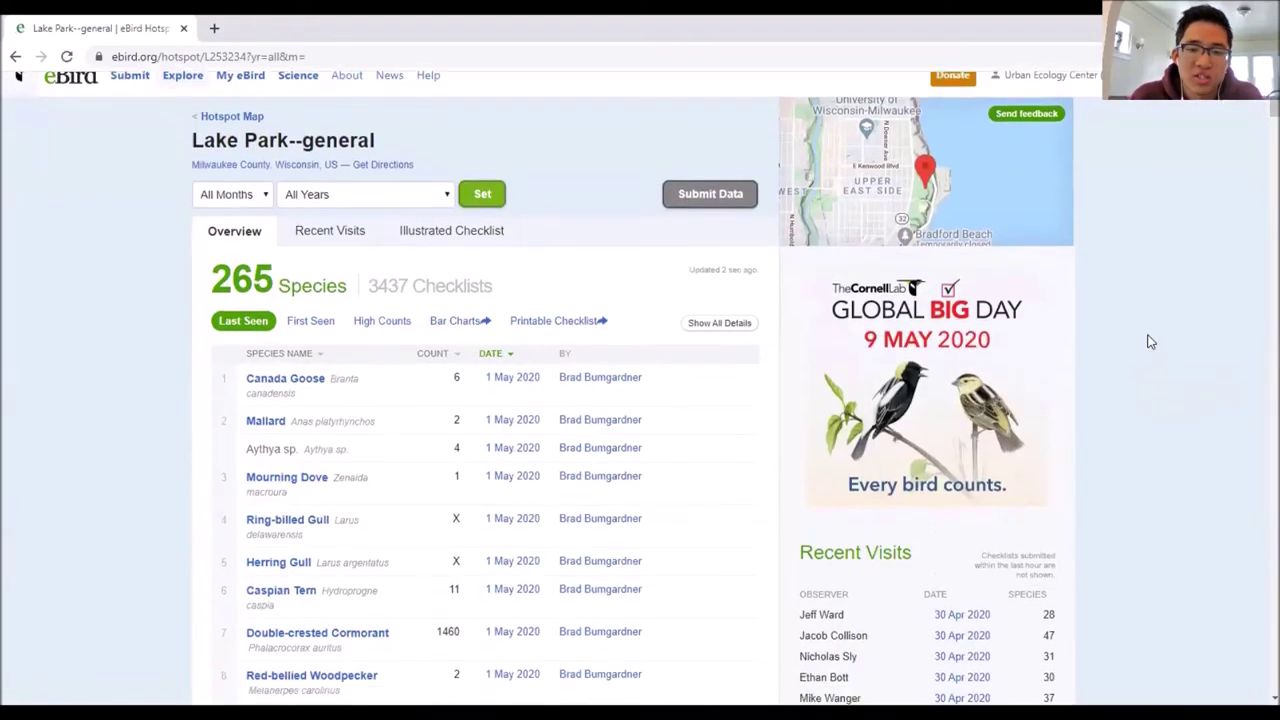
{"action": "scroll", "coordinate": [1140, 345], "scroll_direction": "up", "scroll_amount": 2}
{"action": "scroll", "coordinate": [1137, 345], "scroll_direction": "up", "scroll_amount": 6}
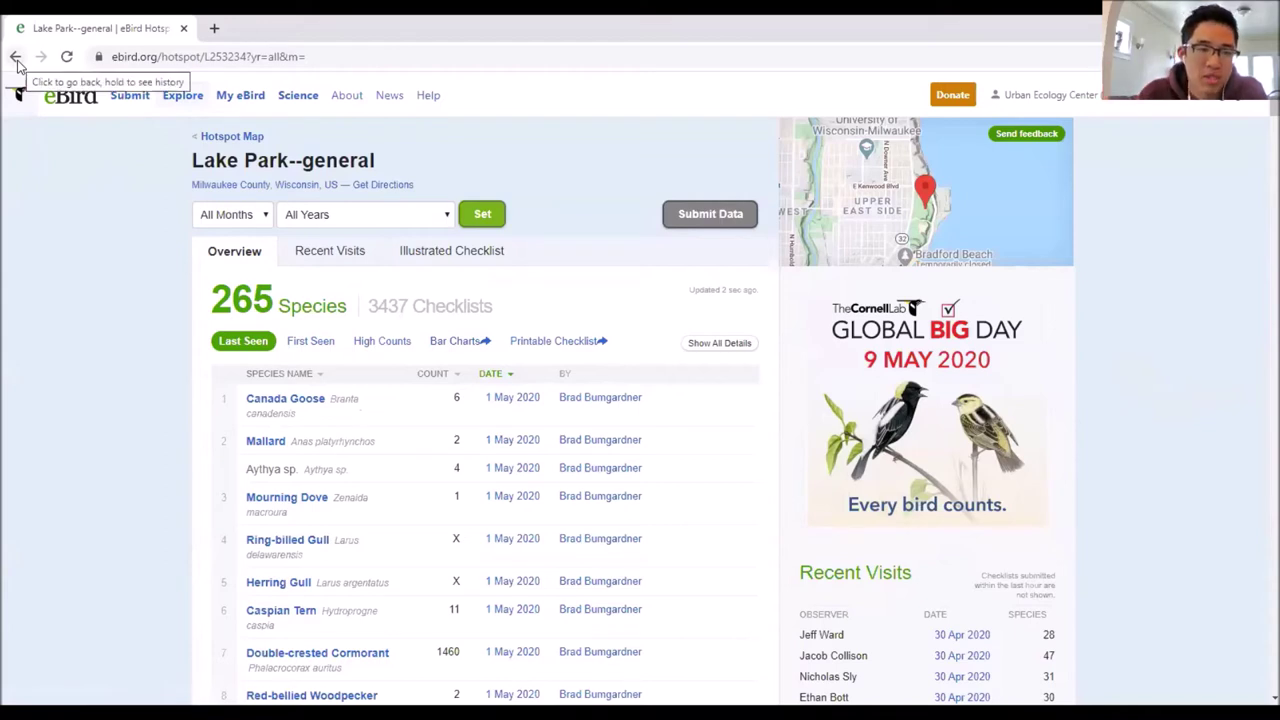
{"action": "left_click", "coordinate": [224, 140]}
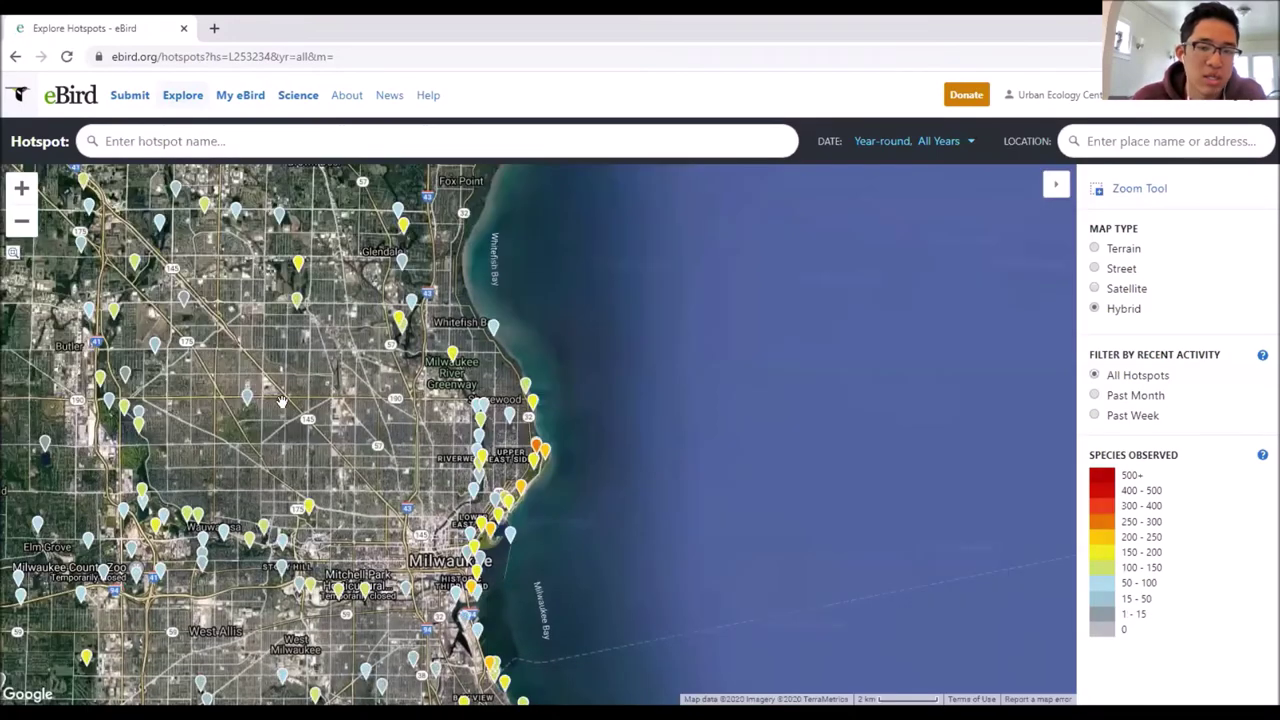
Step: Reopen Explore Hotspots from the Explore page to show the worldwide species-observed map
{"action": "left_click", "coordinate": [183, 102]}
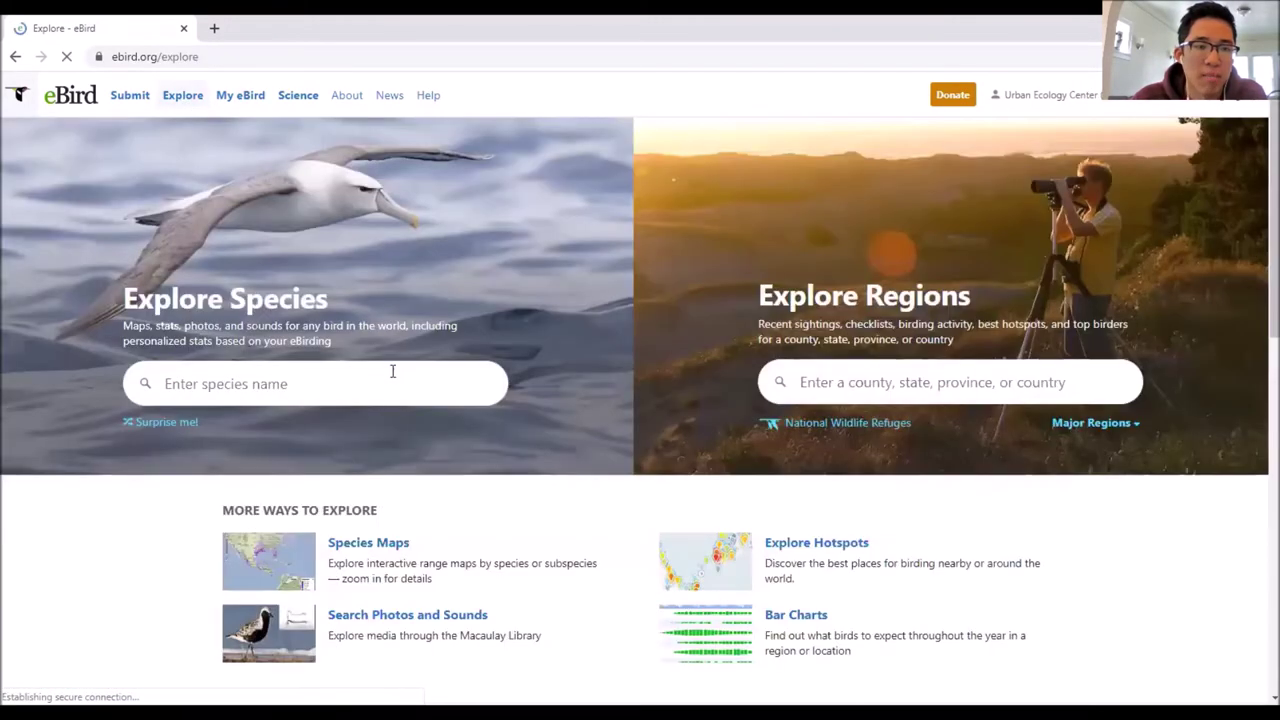
{"action": "left_click", "coordinate": [789, 547]}
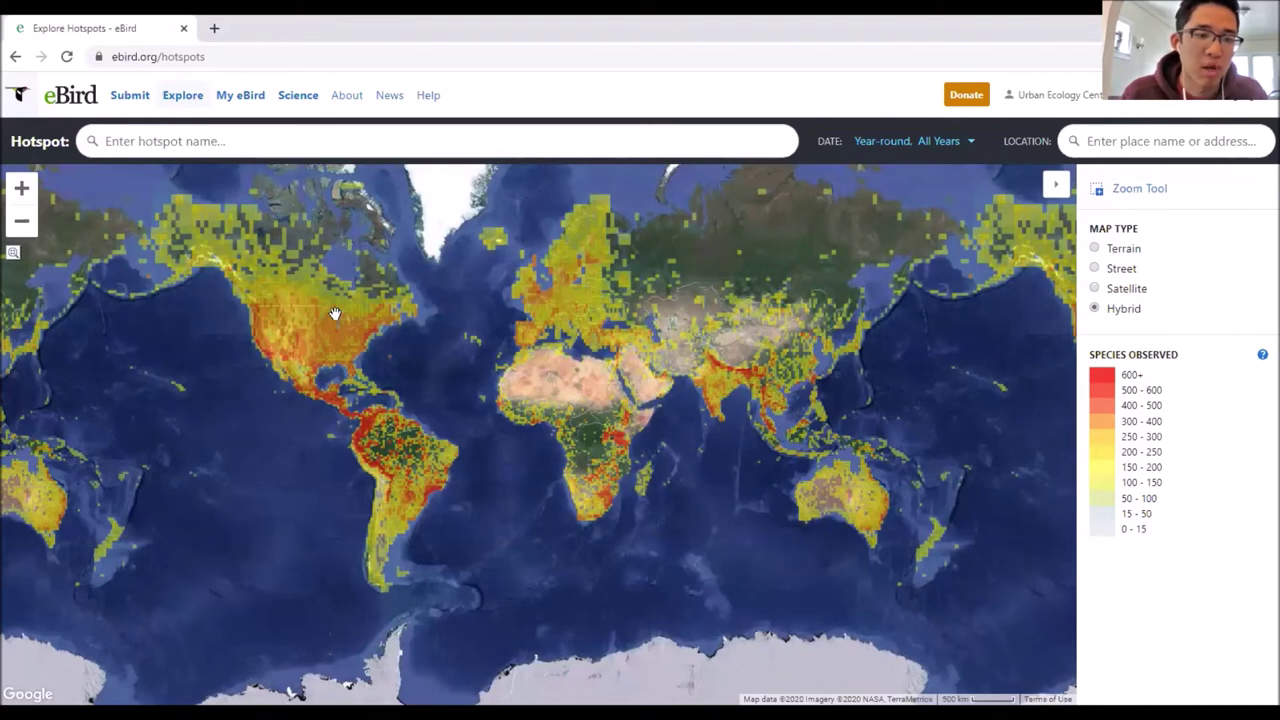
{"action": "left_click", "coordinate": [258, 147]}
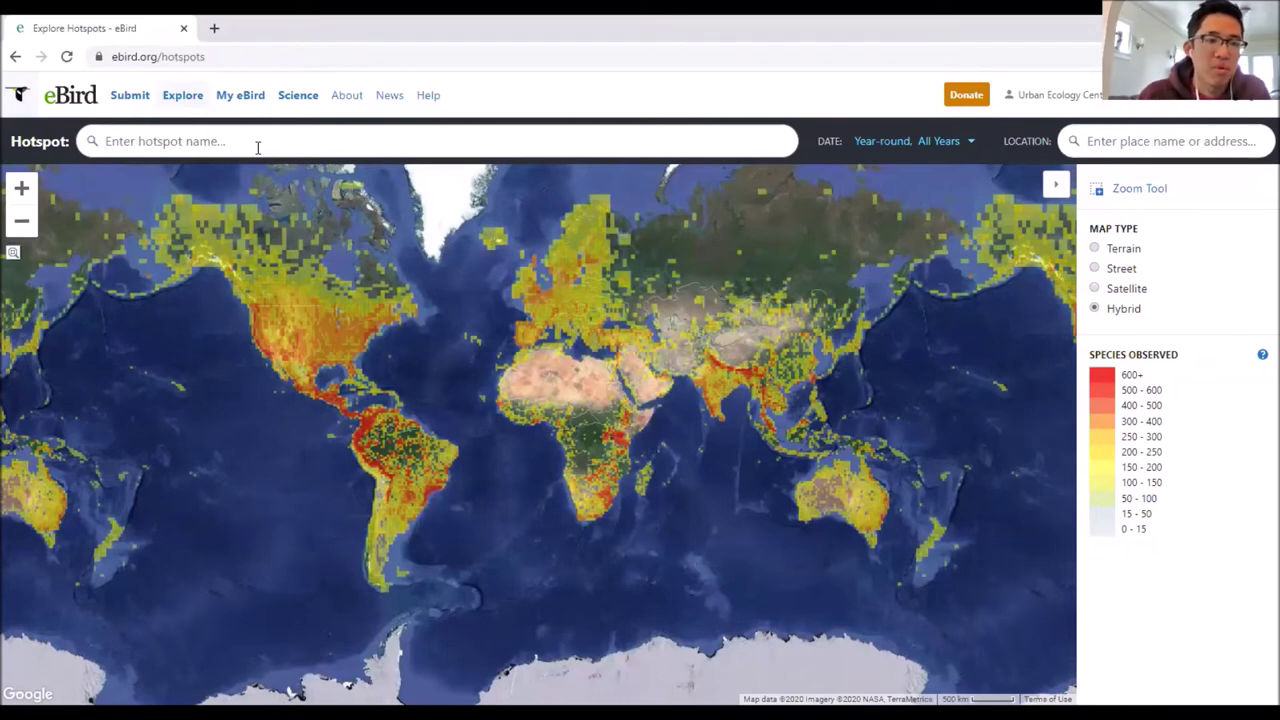
{"action": "type", "text": "l"}
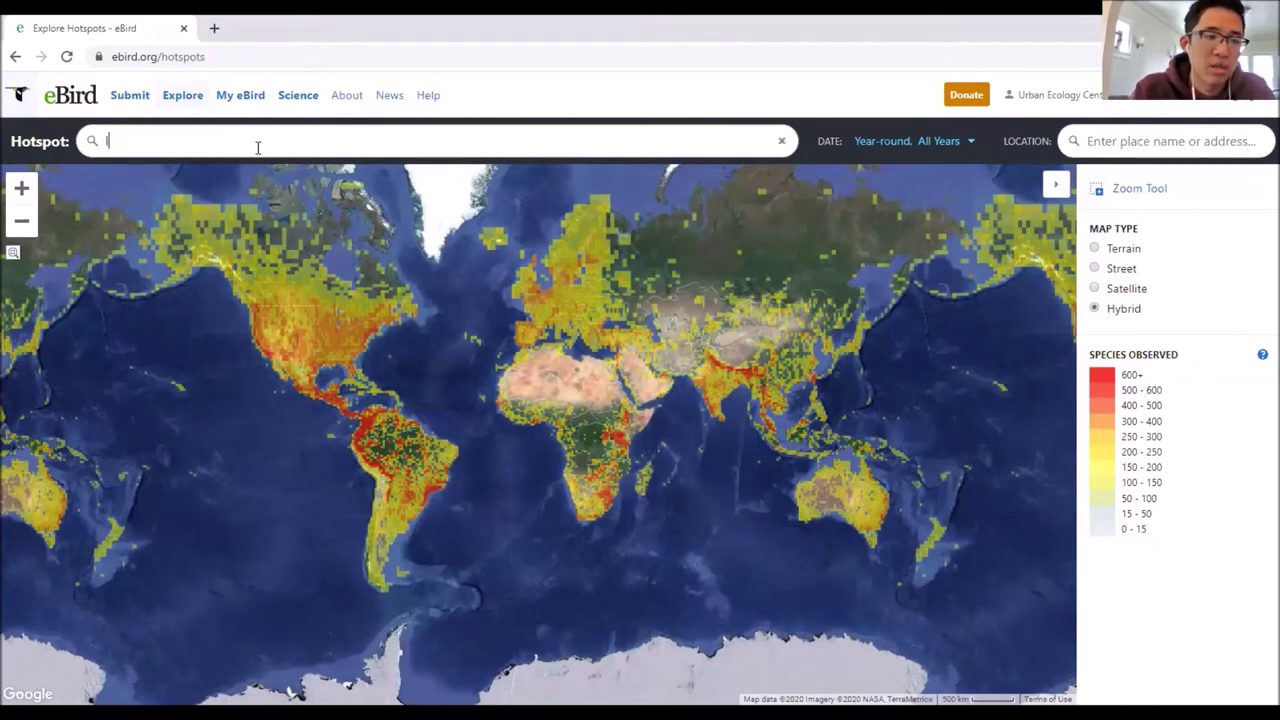
{"action": "type", "text": "ake park ger"}
{"action": "key", "text": "BackSpace"}
{"action": "key", "text": "BackSpace"}
{"action": "key", "text": "BackSpace"}
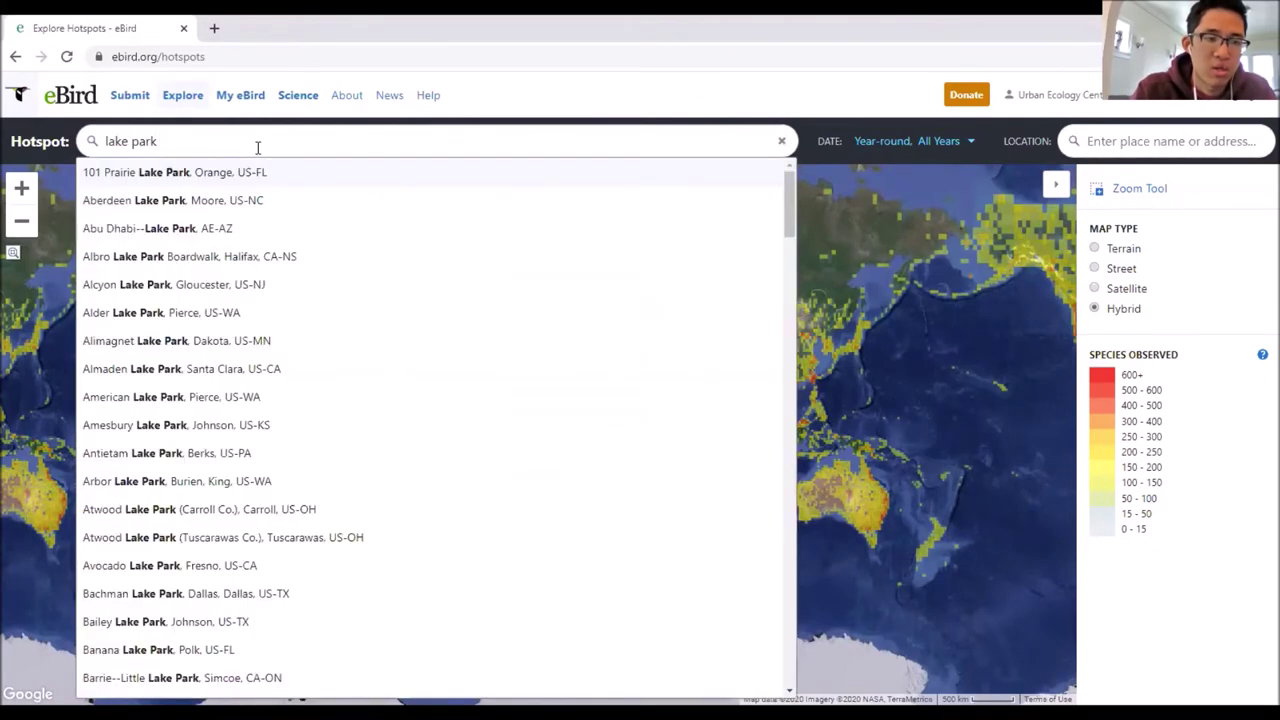
{"action": "type", "text": "- g"}
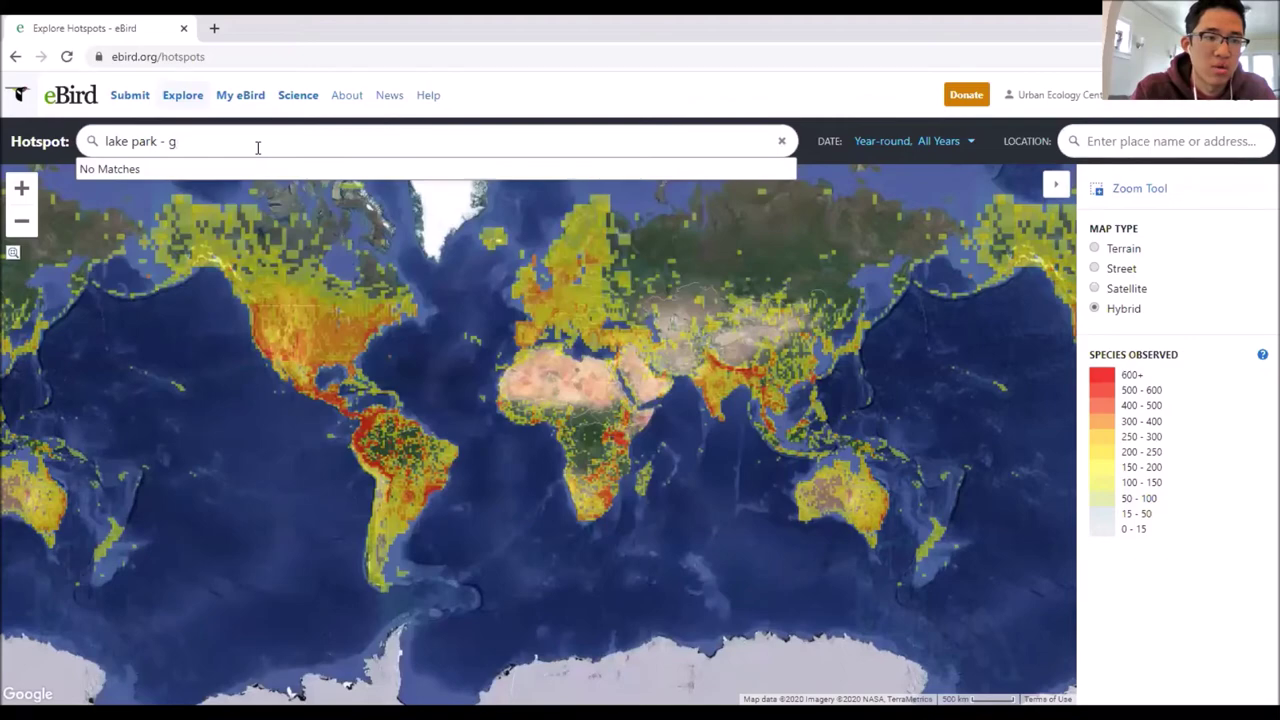
{"action": "key", "text": "BackSpace"}
{"action": "key", "text": "BackSpace"}
{"action": "key", "text": "BackSpace"}
{"action": "key", "text": "BackSpace"}
{"action": "key", "text": "BackSpace"}
{"action": "key", "text": "BackSpace"}
{"action": "key", "text": "BackSpace"}
{"action": "key", "text": "BackSpace"}
{"action": "key", "text": "BackSpace"}
{"action": "key", "text": "BackSpace"}
{"action": "key", "text": "BackSpace"}
{"action": "type", "text": "ve"}
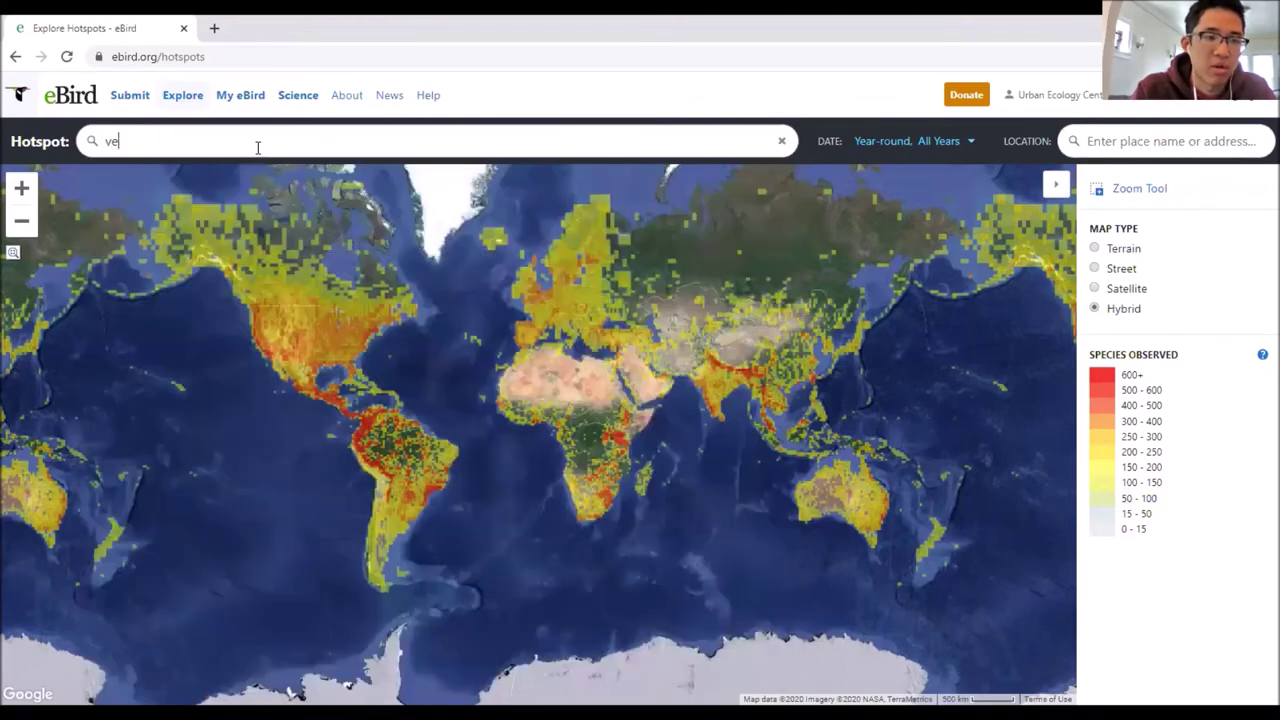
{"action": "type", "text": "trans"}
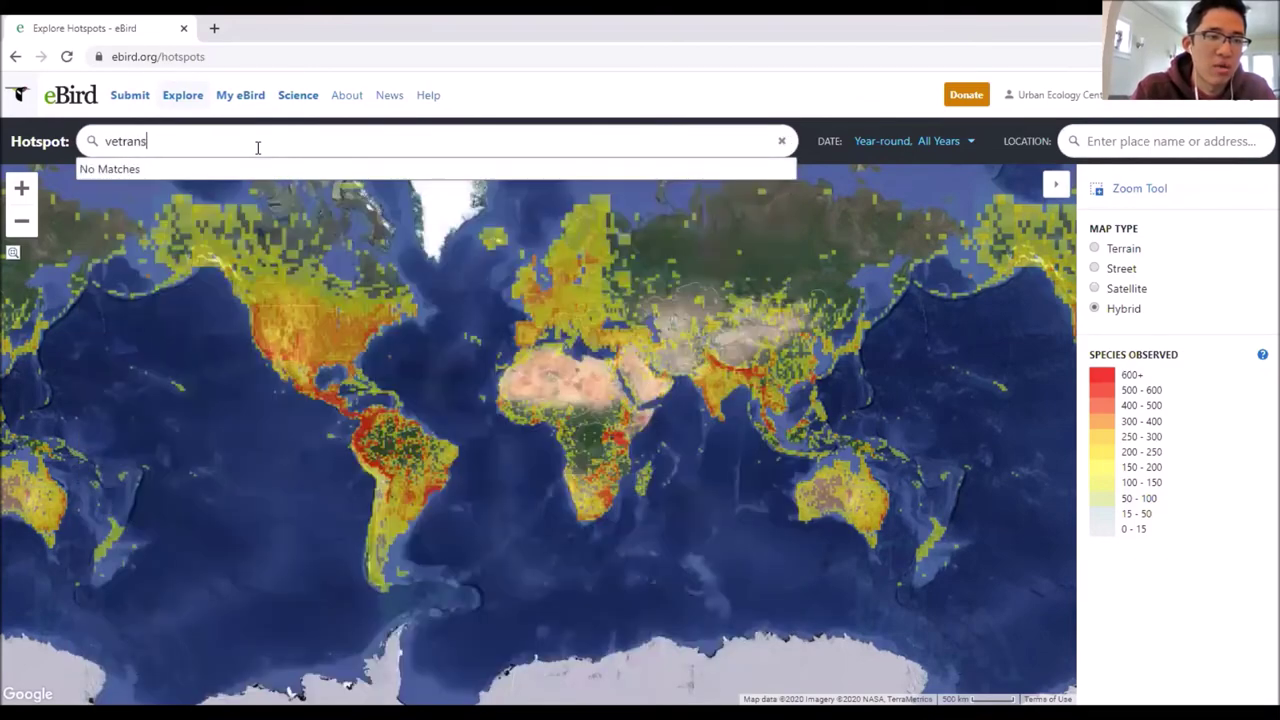
{"action": "key", "text": "BackSpace"}
{"action": "key", "text": "BackSpace"}
{"action": "key", "text": "BackSpace"}
{"action": "key", "text": "BackSpace"}
{"action": "type", "text": "er"}
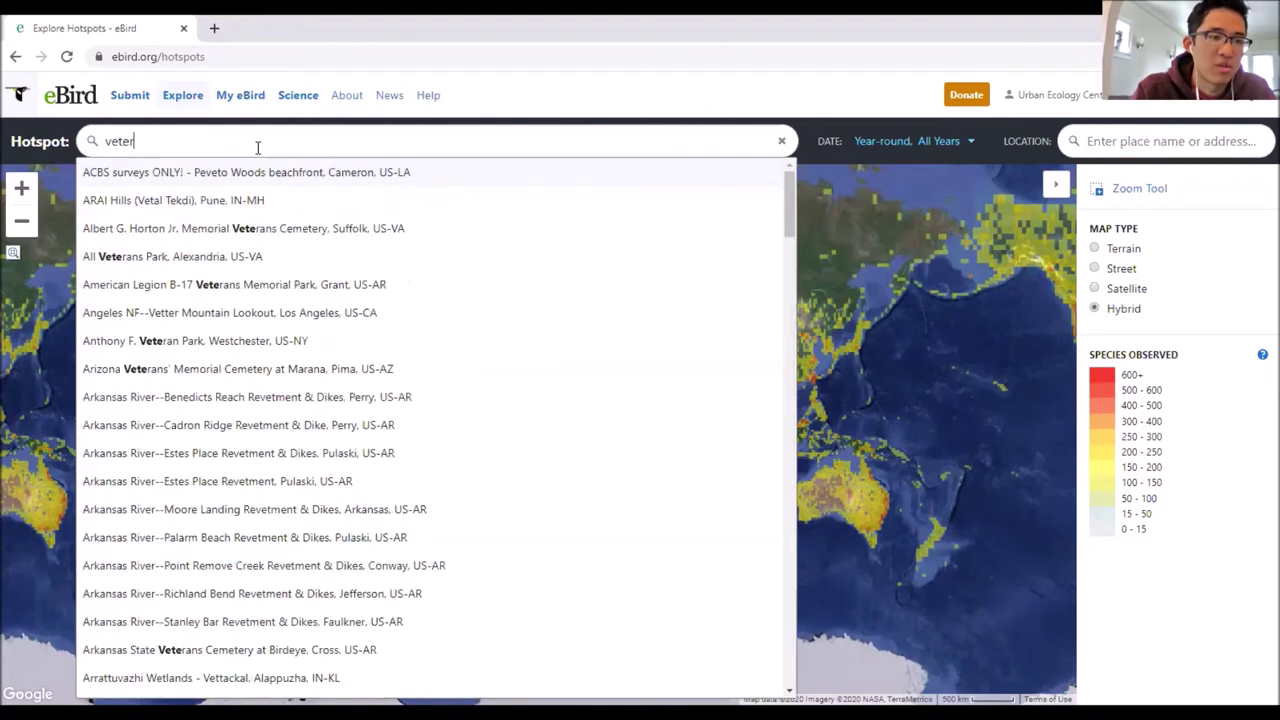
{"action": "type", "text": "ans"}
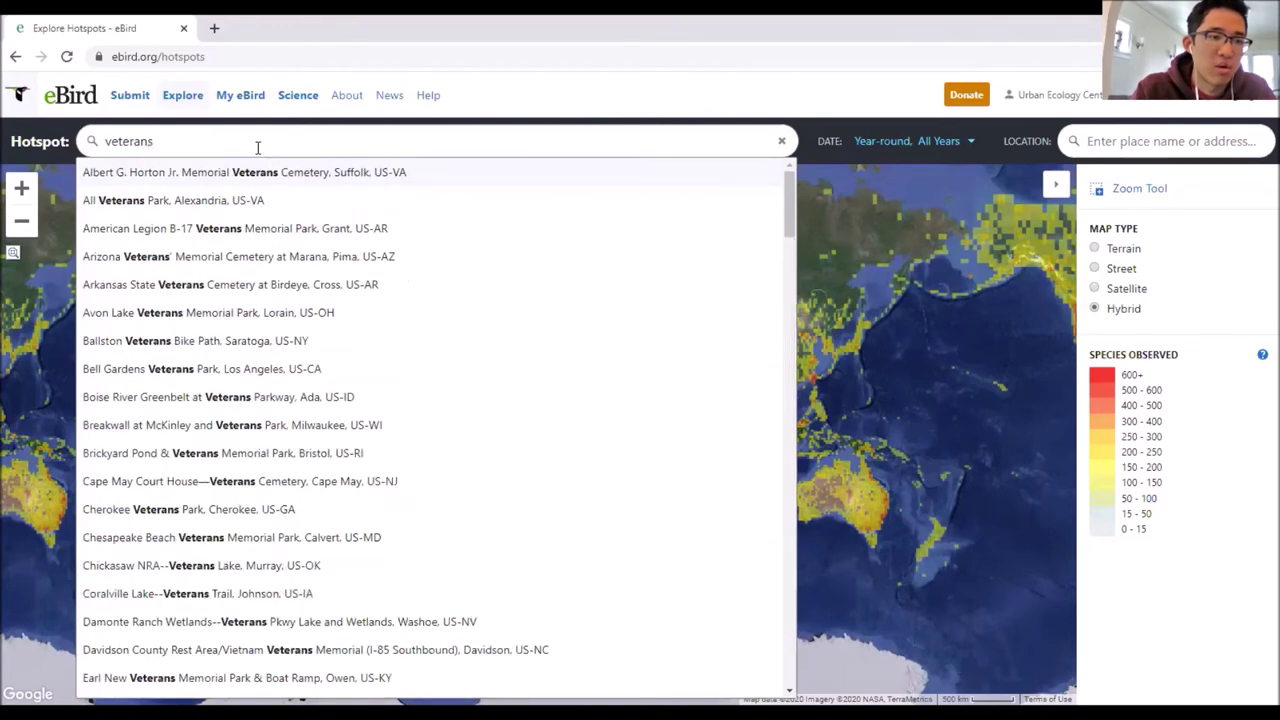
{"action": "type", "text": " park"}
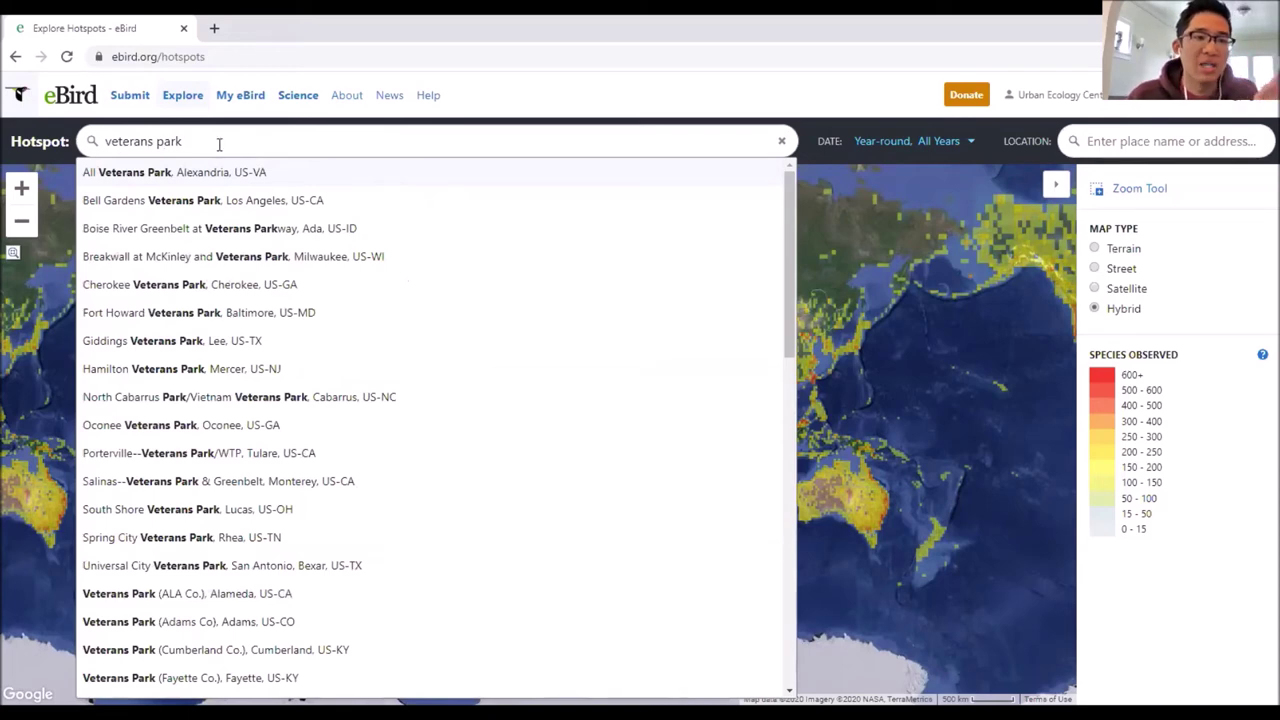
{"action": "left_click_drag", "start_coordinate": [215, 142], "coordinate": [94, 146]}
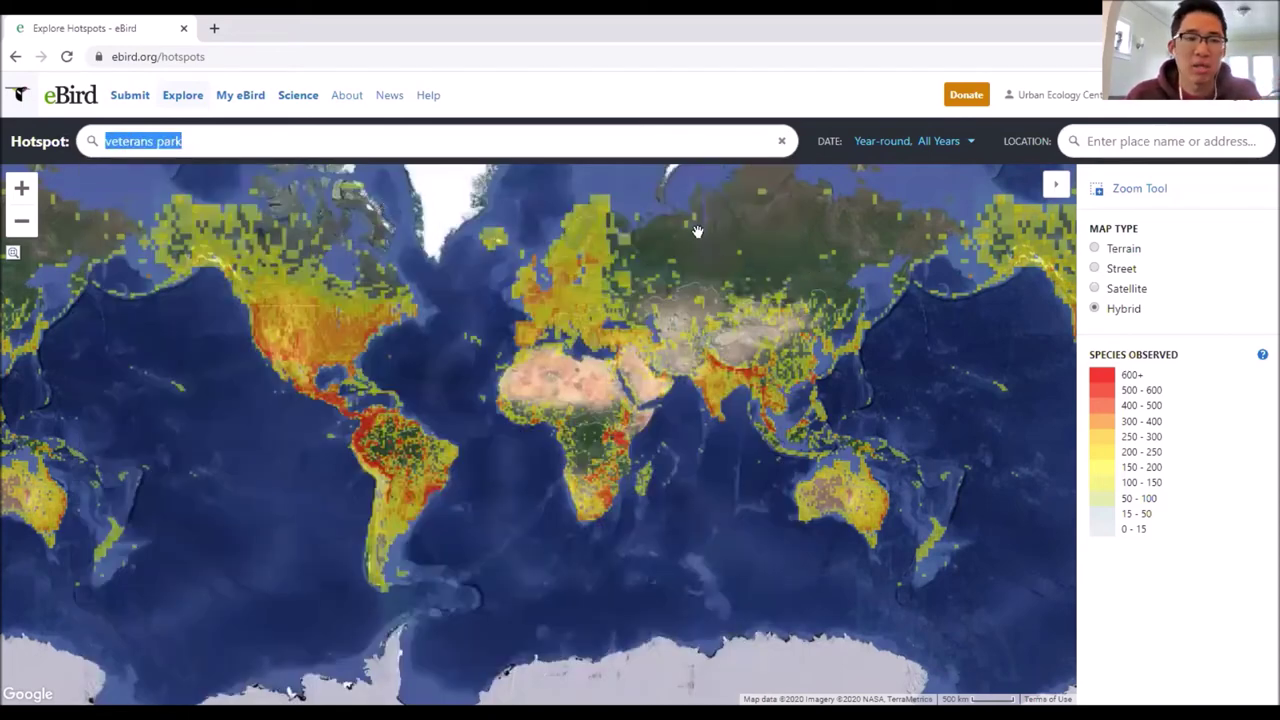
{"action": "left_click", "coordinate": [781, 141]}
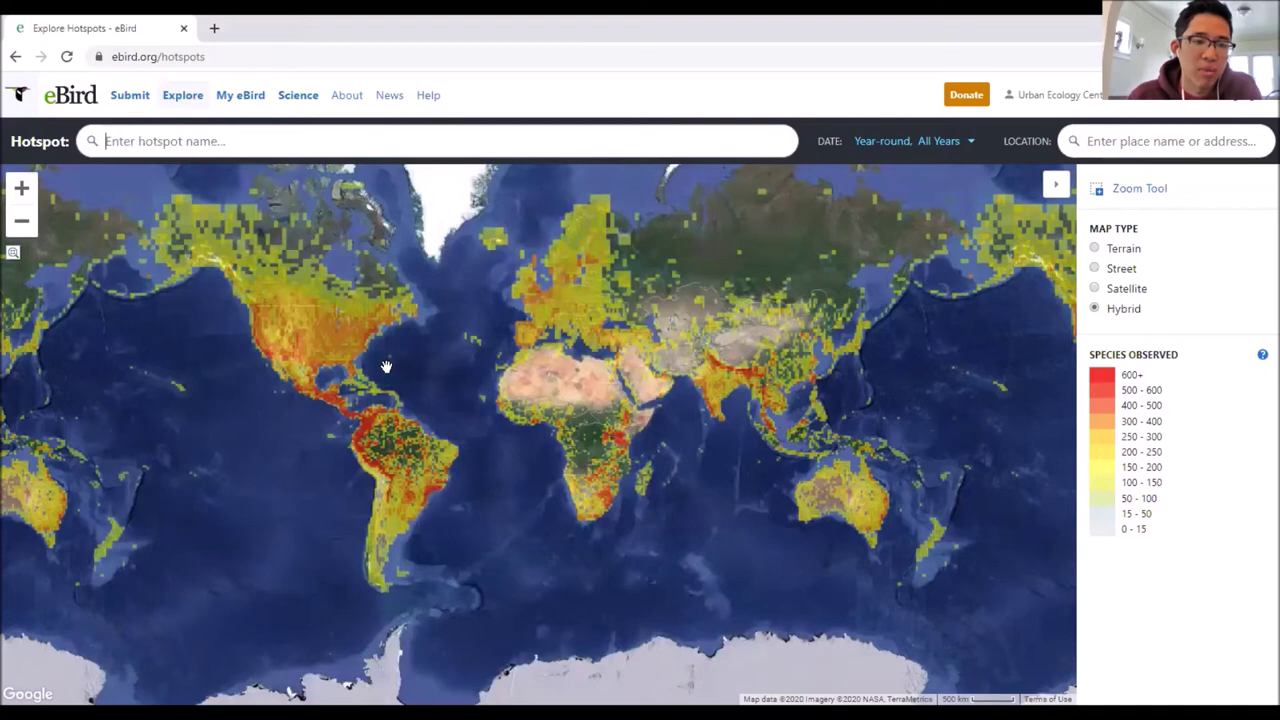
Step: Box-zoom to Minnesota and Wisconsin, centre on Milwaukee, and zoom in until hotspot pins appear
{"action": "left_click", "coordinate": [1130, 192]}
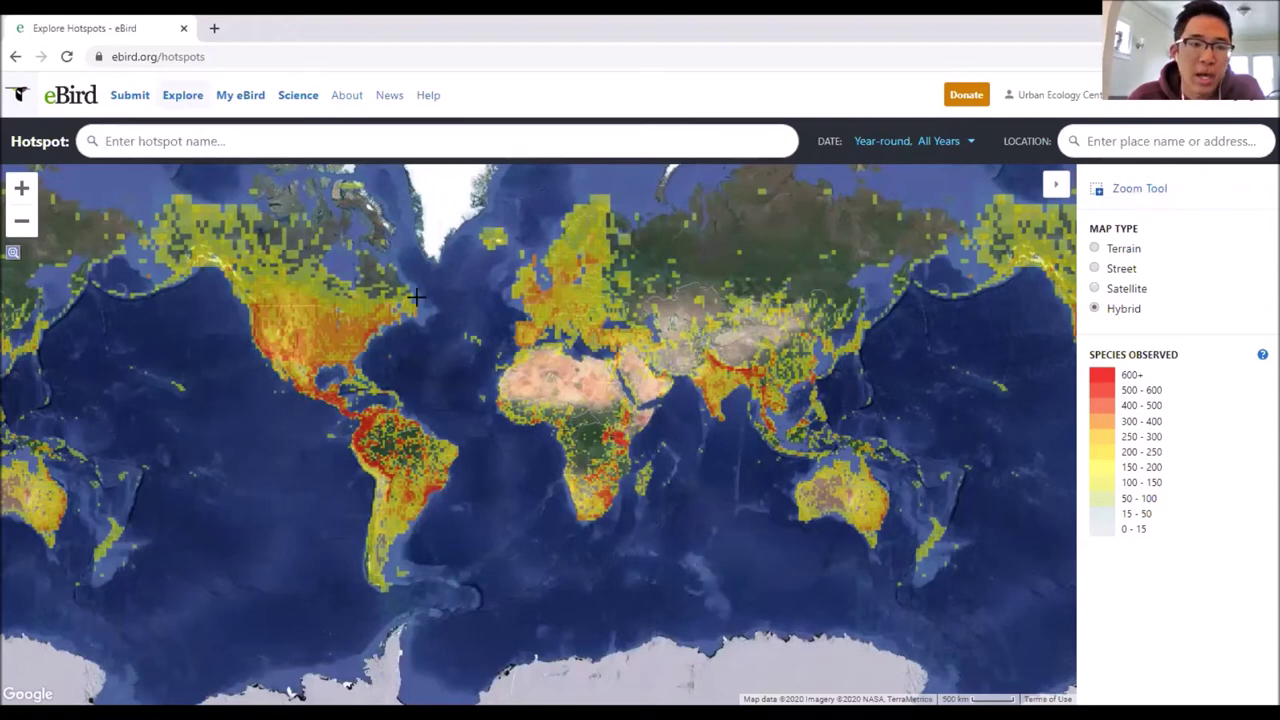
{"action": "left_click", "coordinate": [337, 324]}
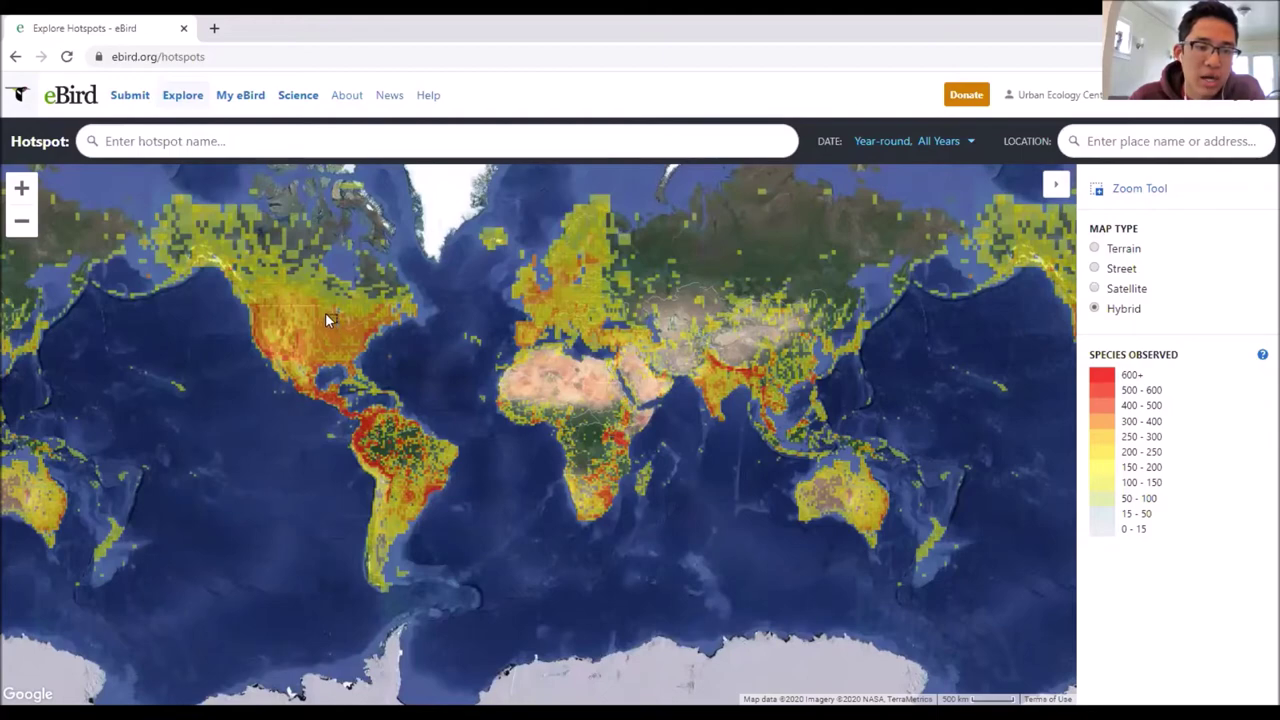
{"action": "left_click", "coordinate": [325, 314]}
{"action": "left_click_drag", "start_coordinate": [620, 577], "coordinate": [594, 466]}
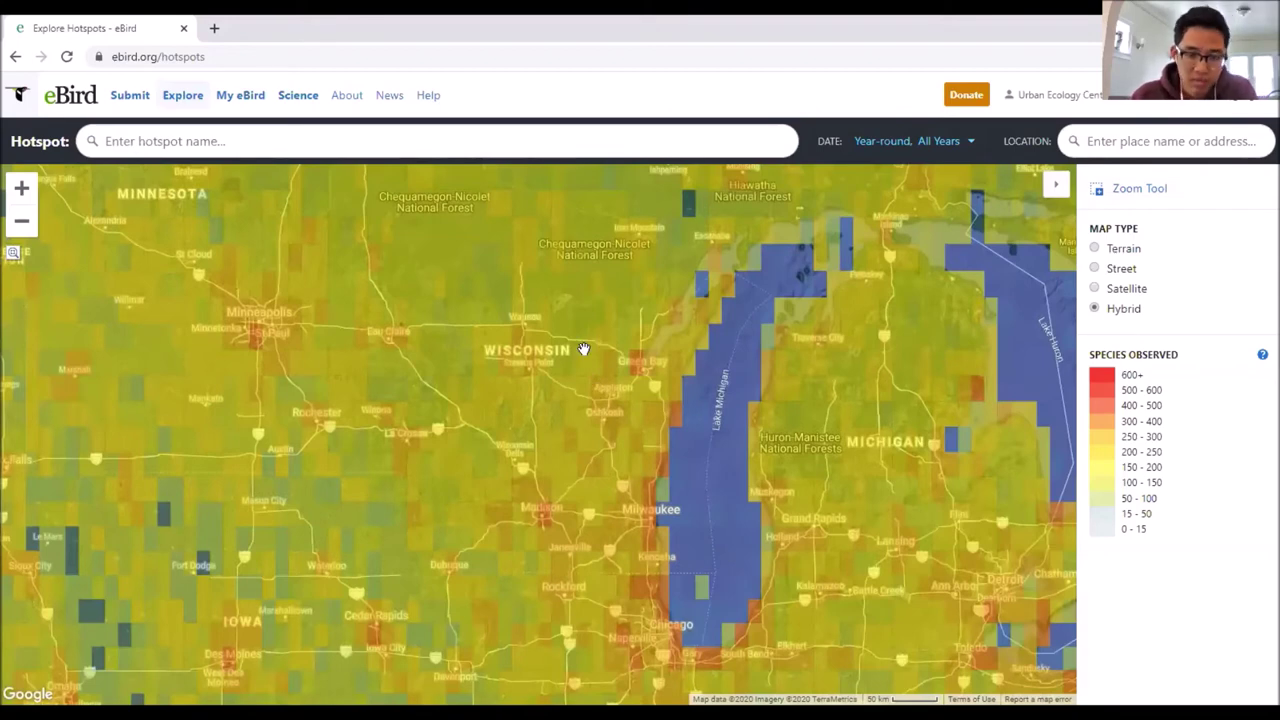
{"action": "key", "text": "Down"}
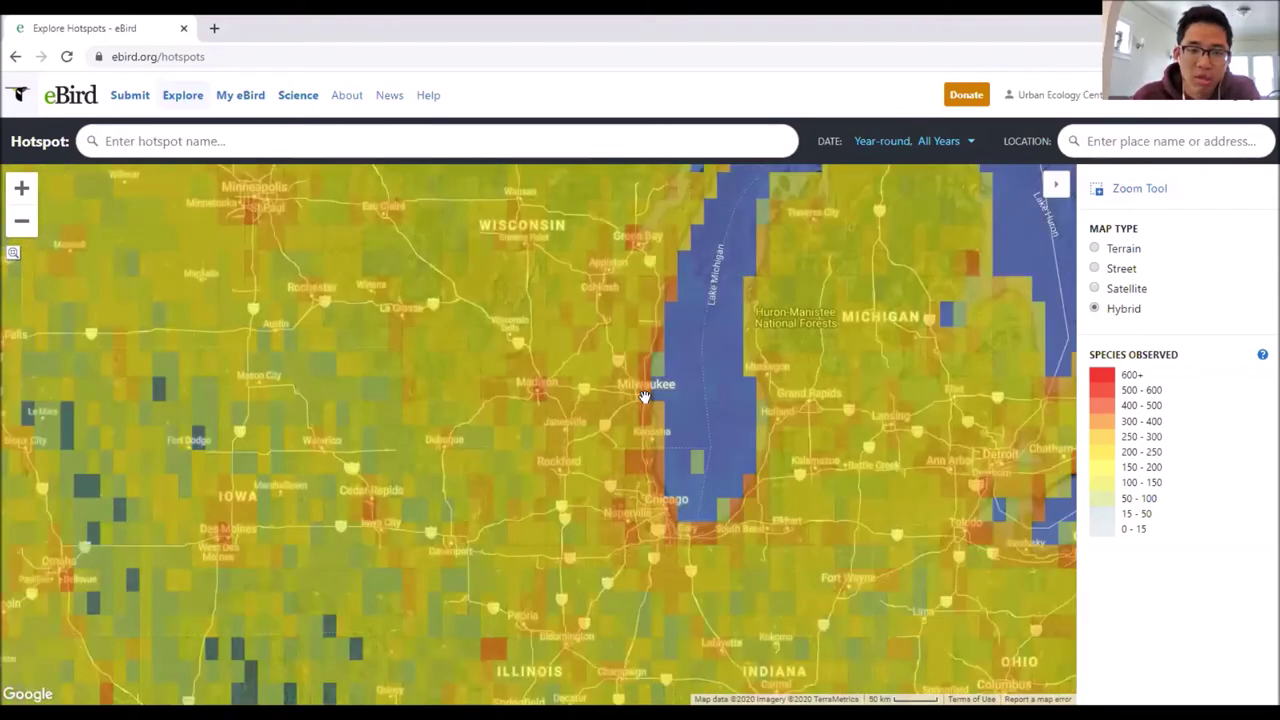
{"action": "left_click", "coordinate": [645, 393]}
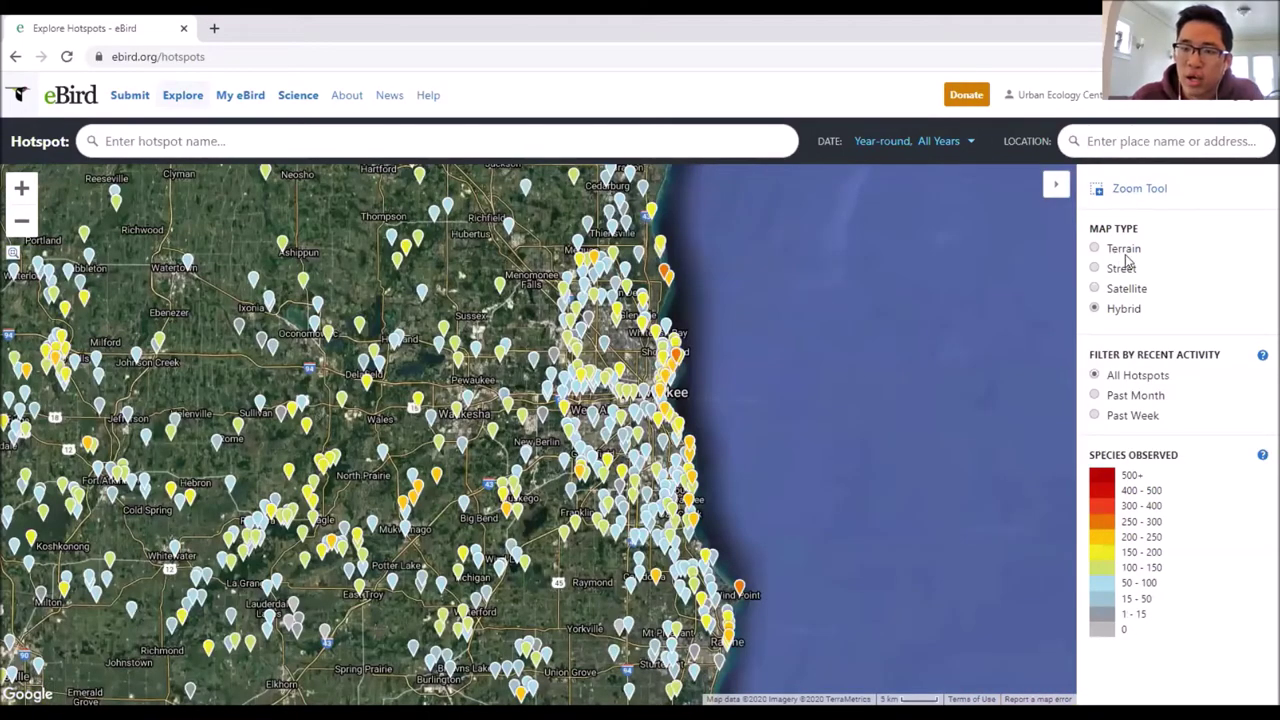
Step: Zoom into Milwaukee, try the Terrain, Street and Hybrid map types, then settle on Satellite and zoom closer
{"action": "scroll", "coordinate": [598, 393], "scroll_direction": "up", "scroll_amount": 1}
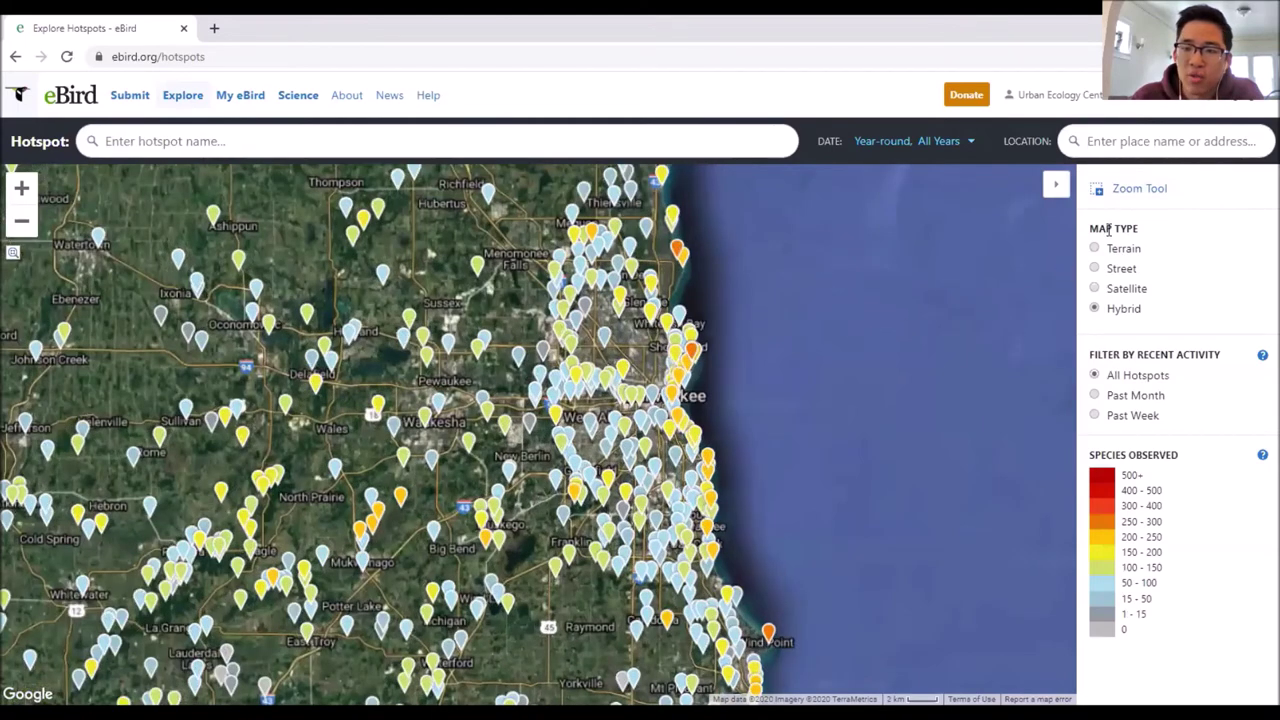
{"action": "scroll", "coordinate": [723, 350], "scroll_direction": "up", "scroll_amount": 1}
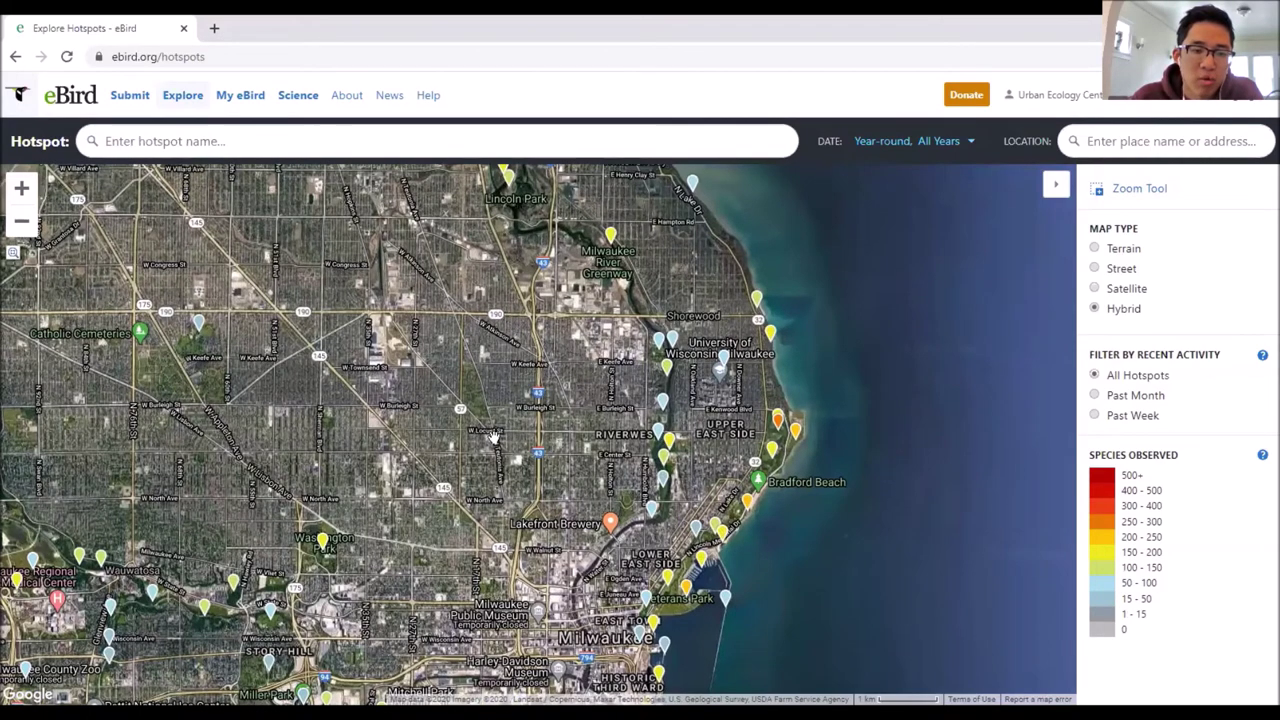
{"action": "left_click", "coordinate": [1138, 247]}
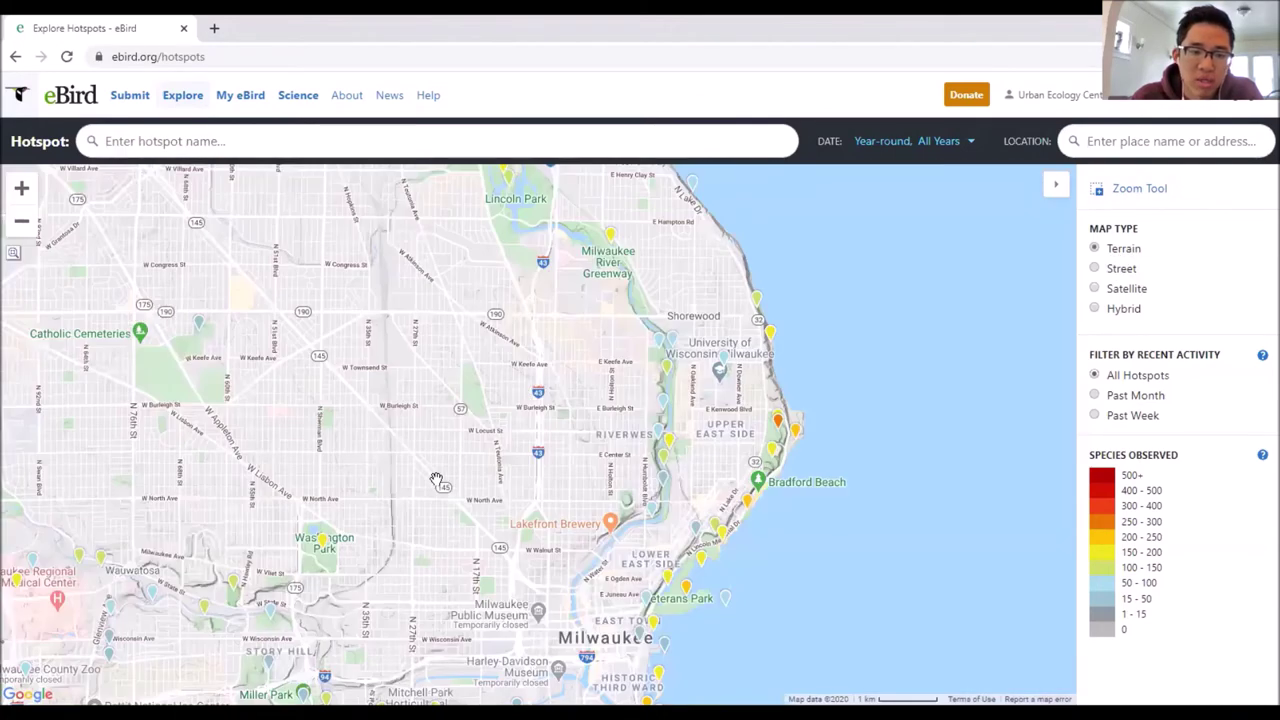
{"action": "left_click", "coordinate": [1117, 270]}
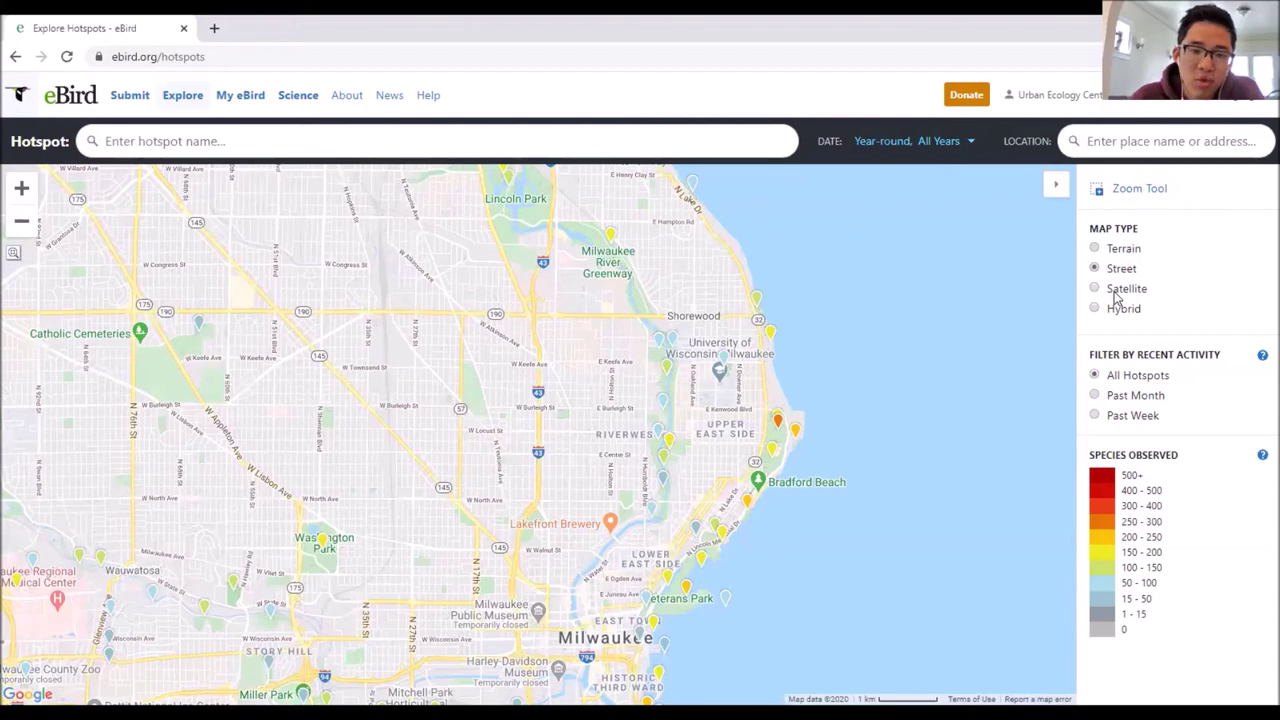
{"action": "left_click", "coordinate": [1117, 290]}
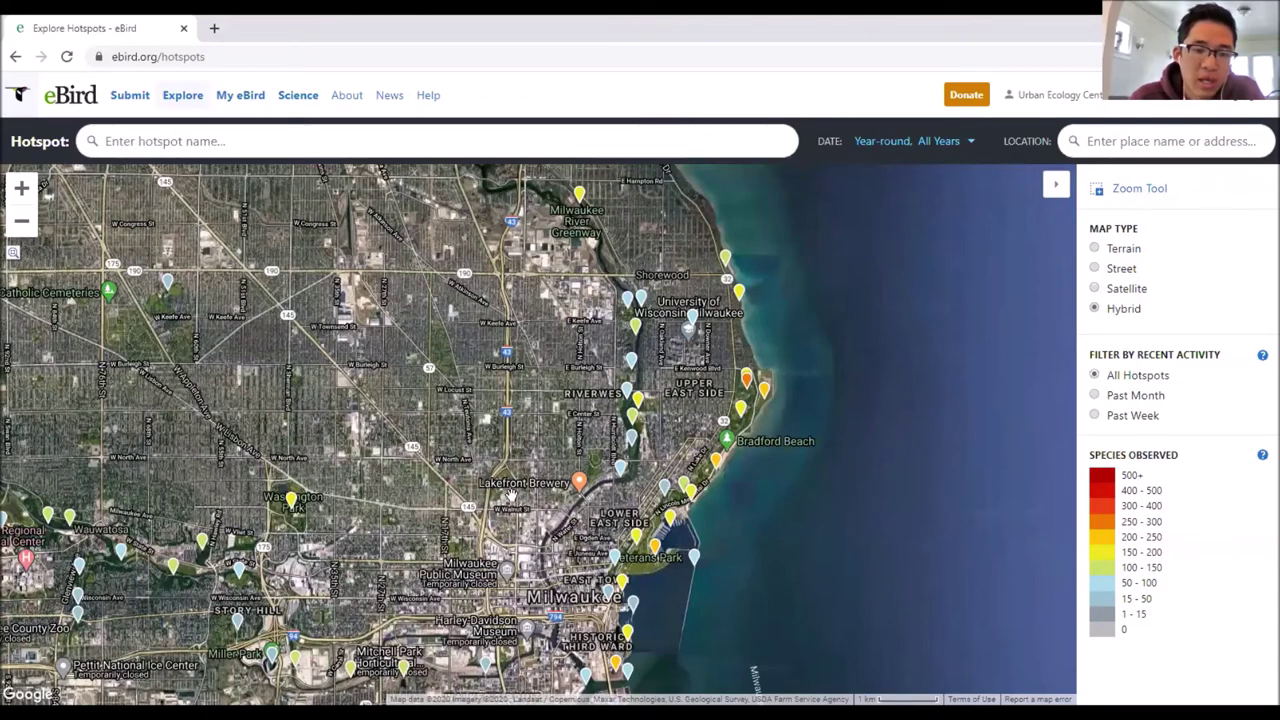
{"action": "left_click", "coordinate": [1110, 292]}
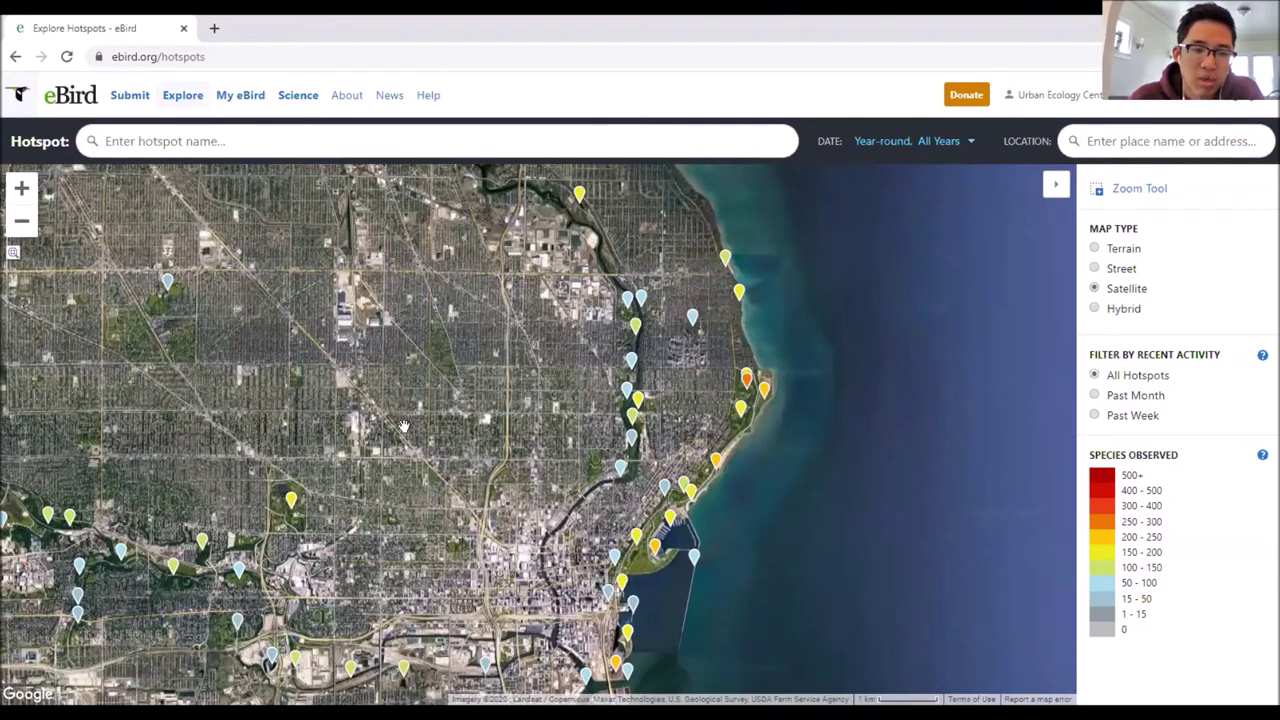
{"action": "scroll", "coordinate": [286, 508], "scroll_direction": "up", "scroll_amount": 1}
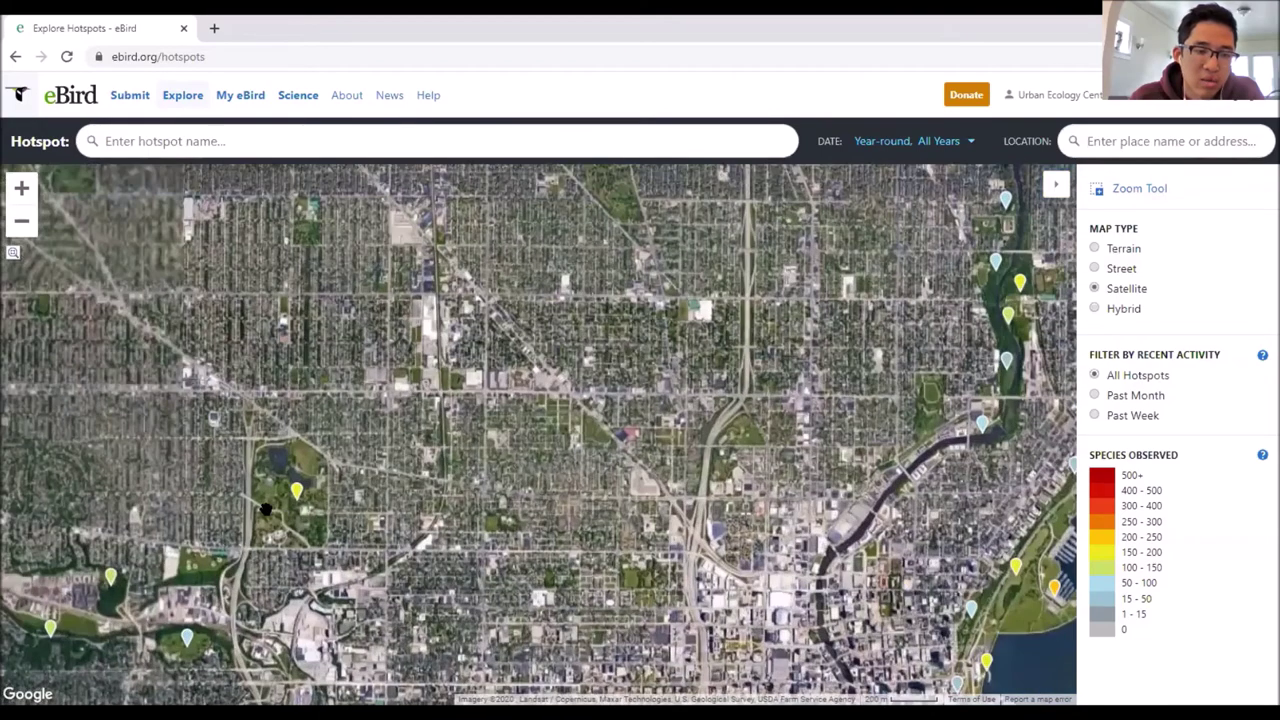
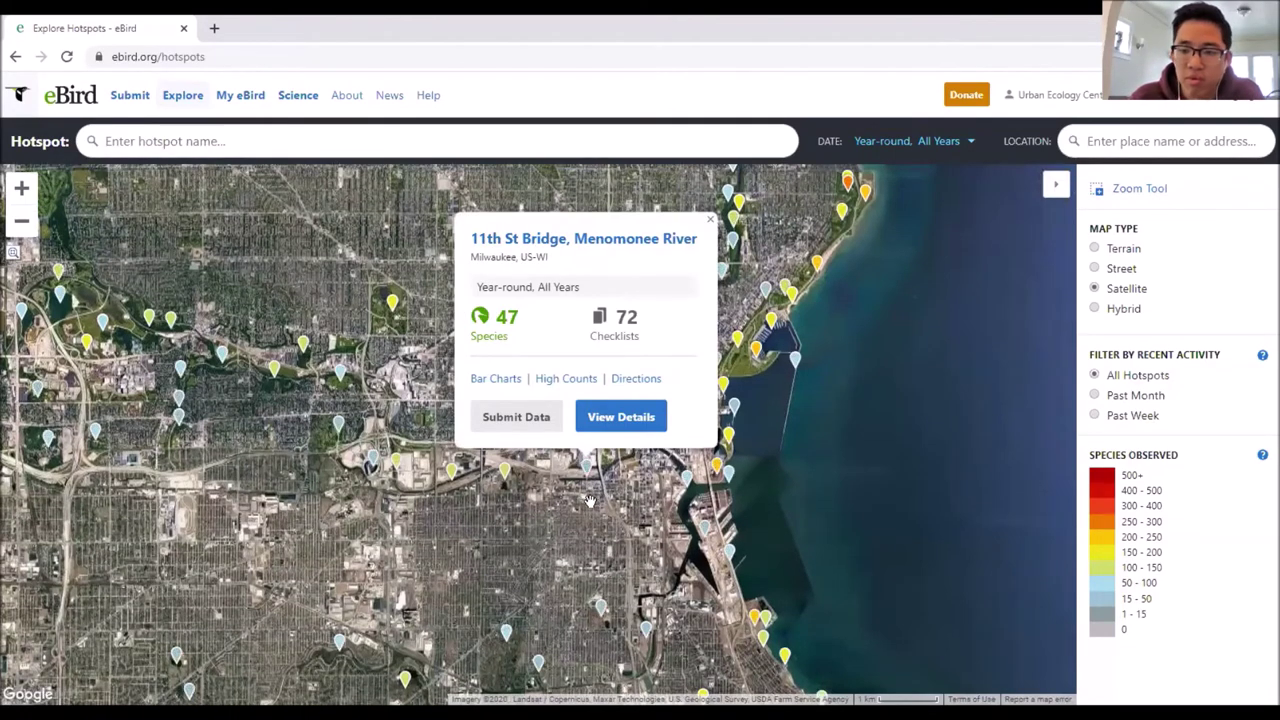
Step: Close the hotspot summary, search Explore Regions for 'milwaukee', and pick Milwaukee, Wisconsin, United States
{"action": "left_click", "coordinate": [590, 500]}
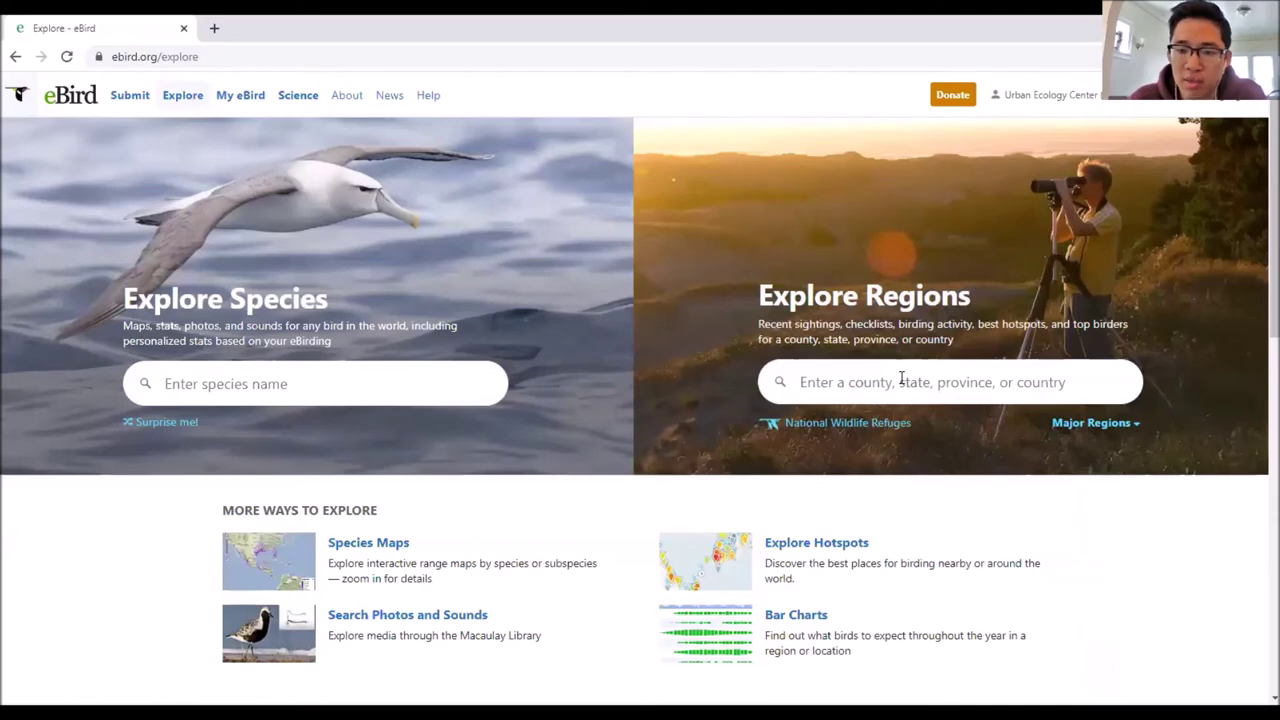
{"action": "left_click", "coordinate": [901, 379]}
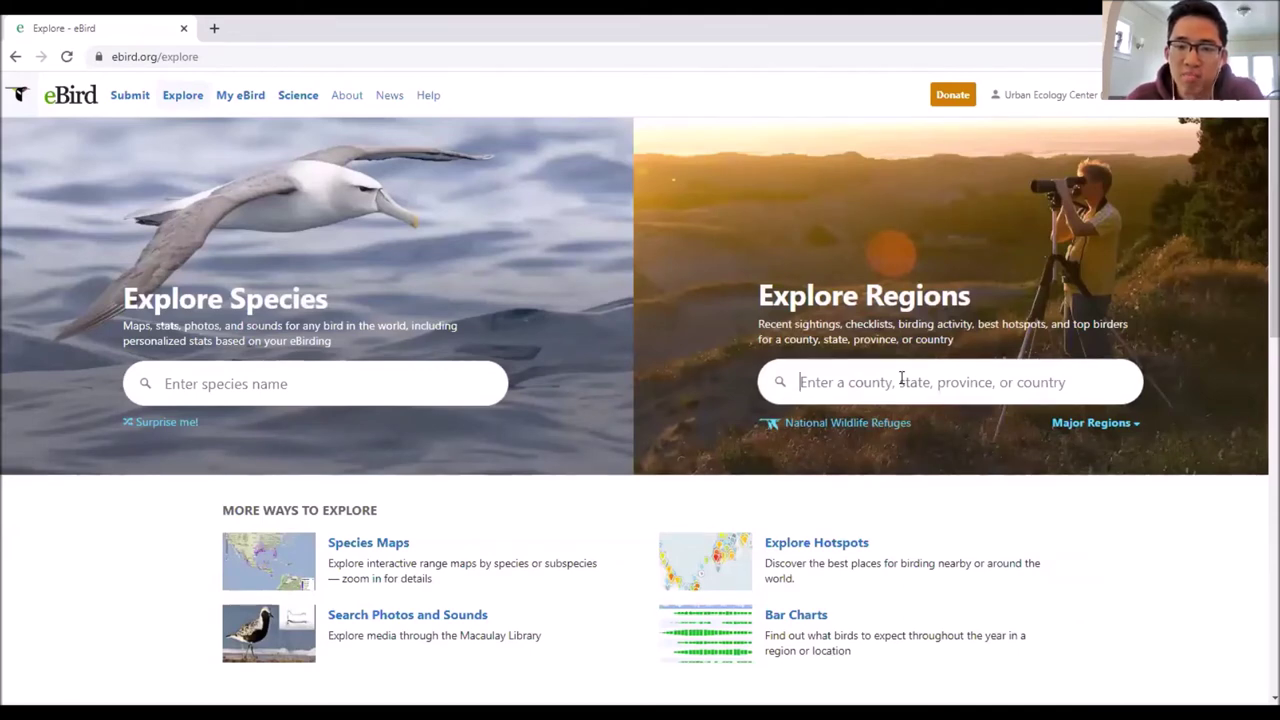
{"action": "left_click", "coordinate": [901, 379]}
{"action": "type", "text": "milwaukee"}
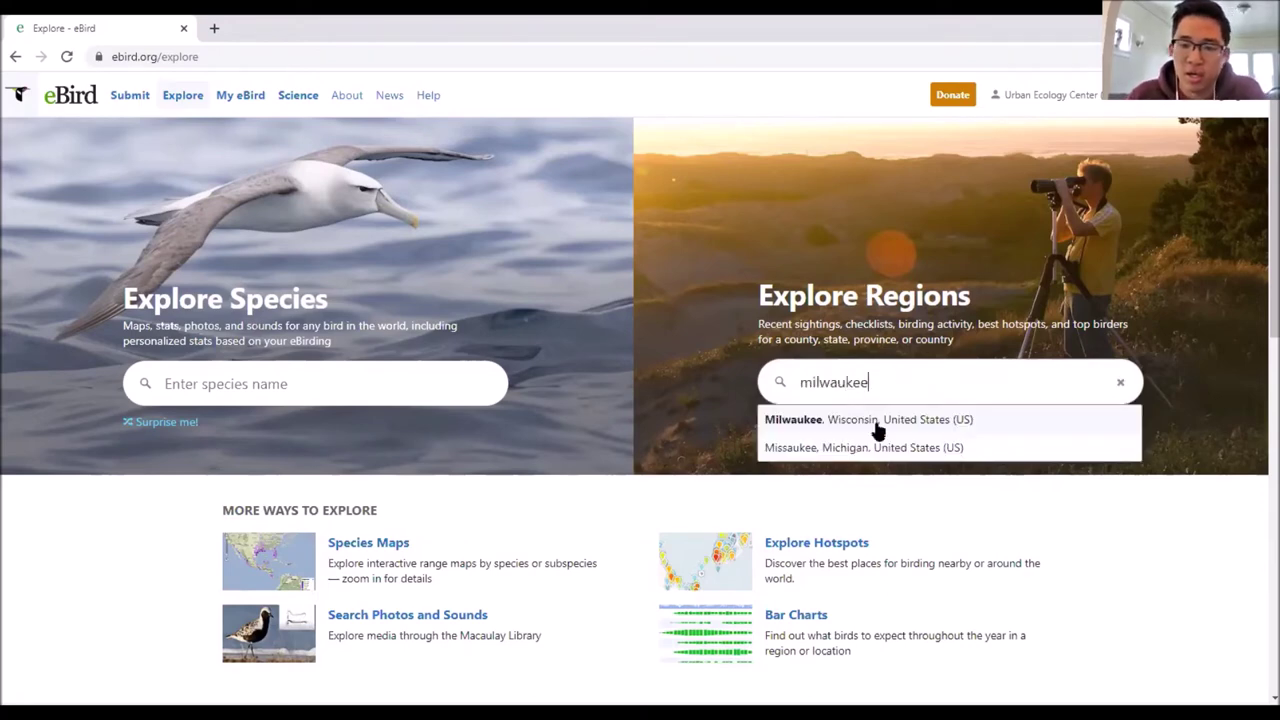
{"action": "left_click", "coordinate": [877, 421]}
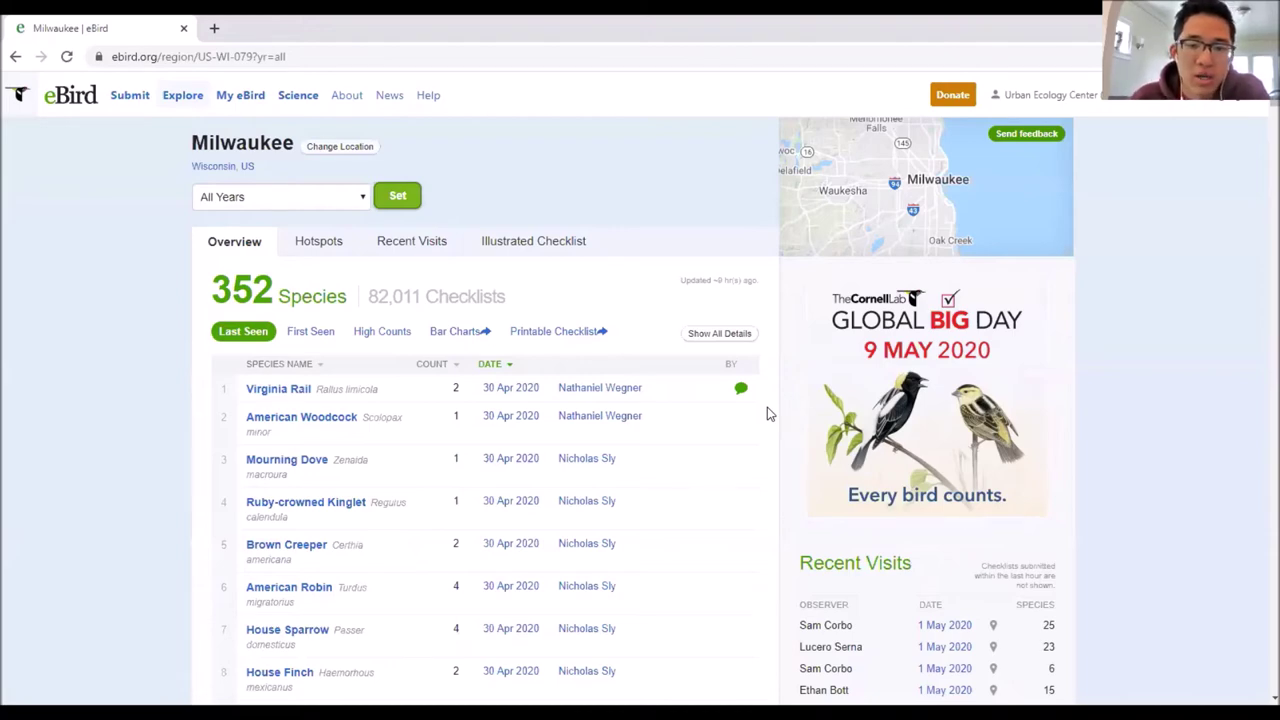
Step: Open the 30 Apr 2020 Least Flycatcher checklist from Milwaukee's Last Seen list
{"action": "scroll", "coordinate": [767, 413], "scroll_direction": "down", "scroll_amount": 5}
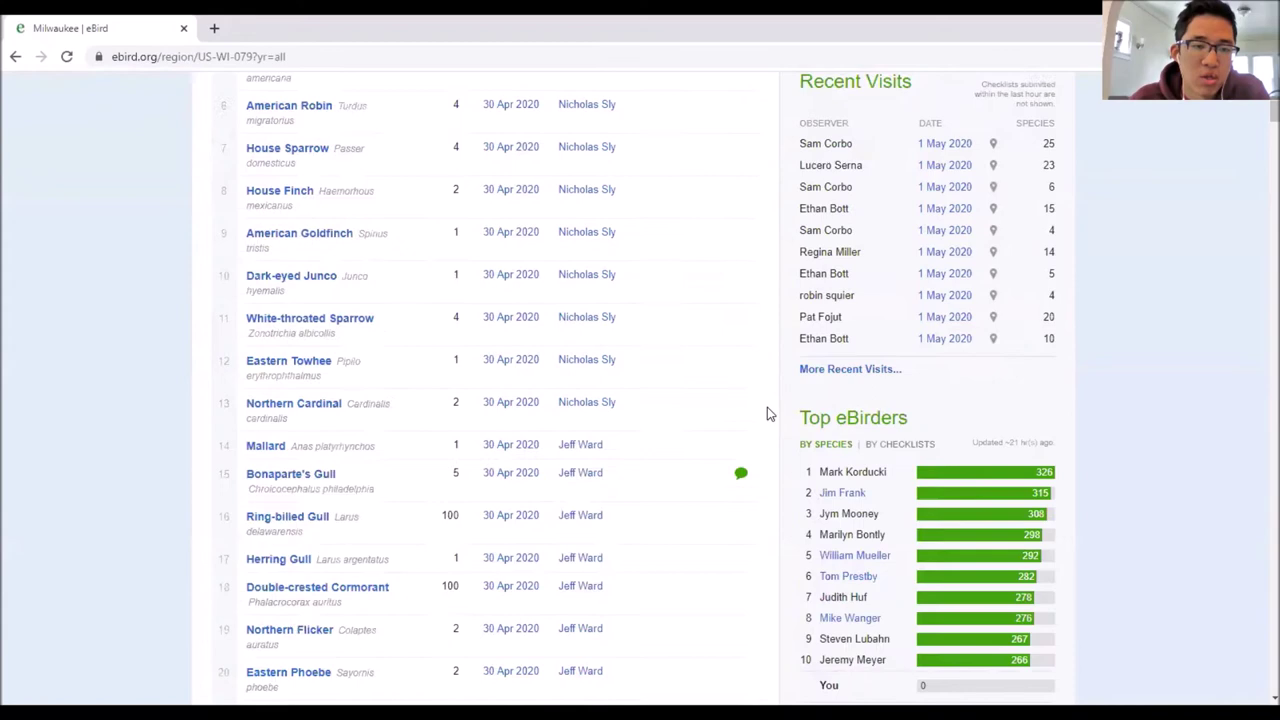
{"action": "scroll", "coordinate": [710, 318], "scroll_direction": "up", "scroll_amount": 5}
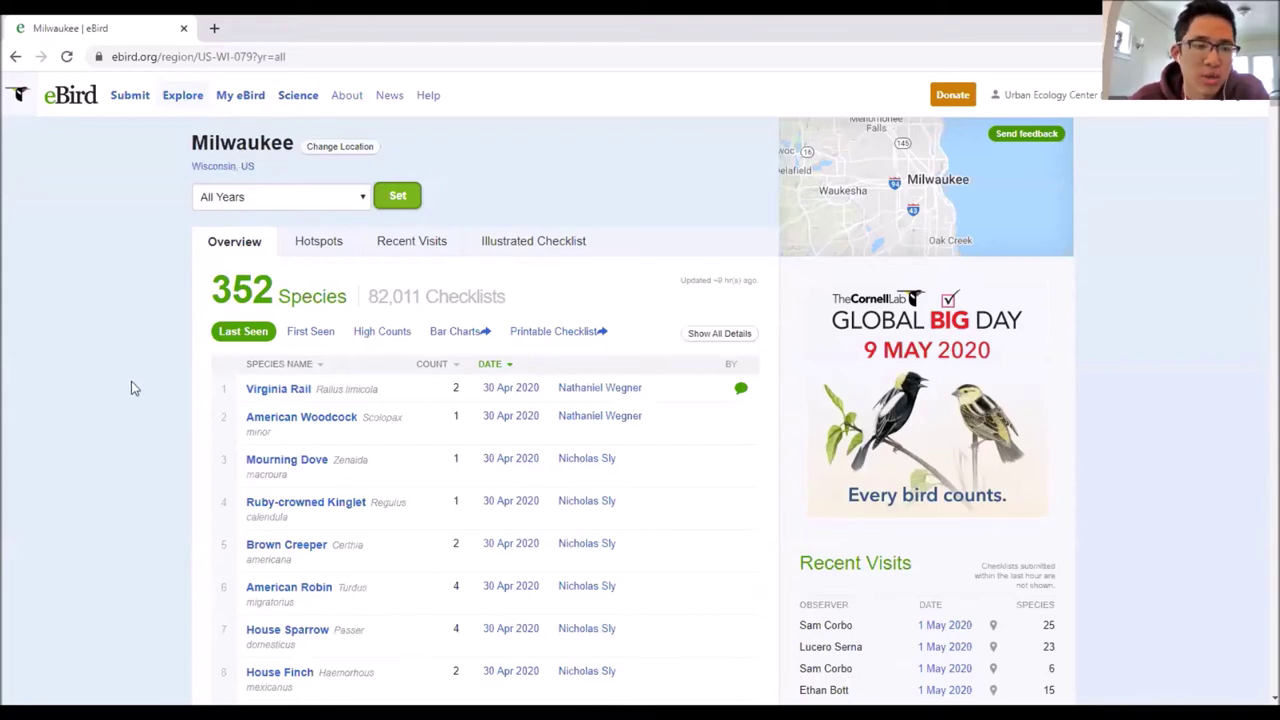
{"action": "scroll", "coordinate": [131, 381], "scroll_direction": "down", "scroll_amount": 3}
{"action": "scroll", "coordinate": [131, 381], "scroll_direction": "down", "scroll_amount": 15}
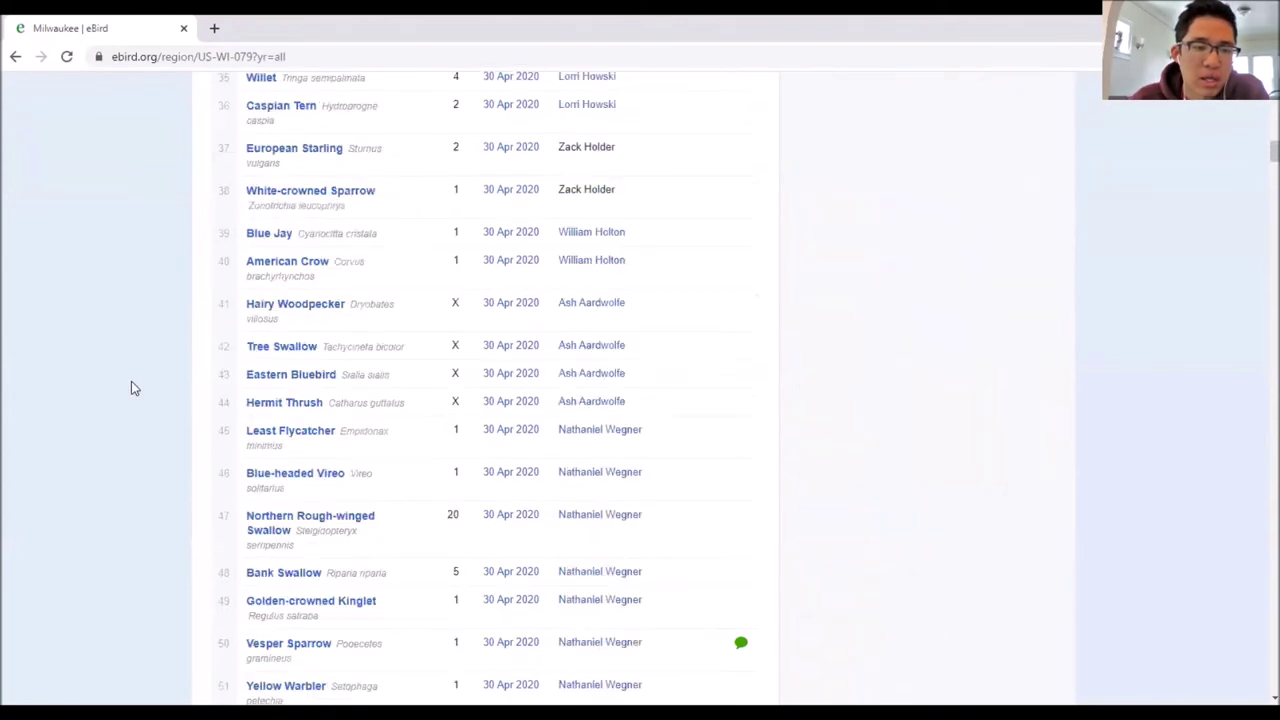
{"action": "scroll", "coordinate": [310, 422], "scroll_direction": "down", "scroll_amount": 1}
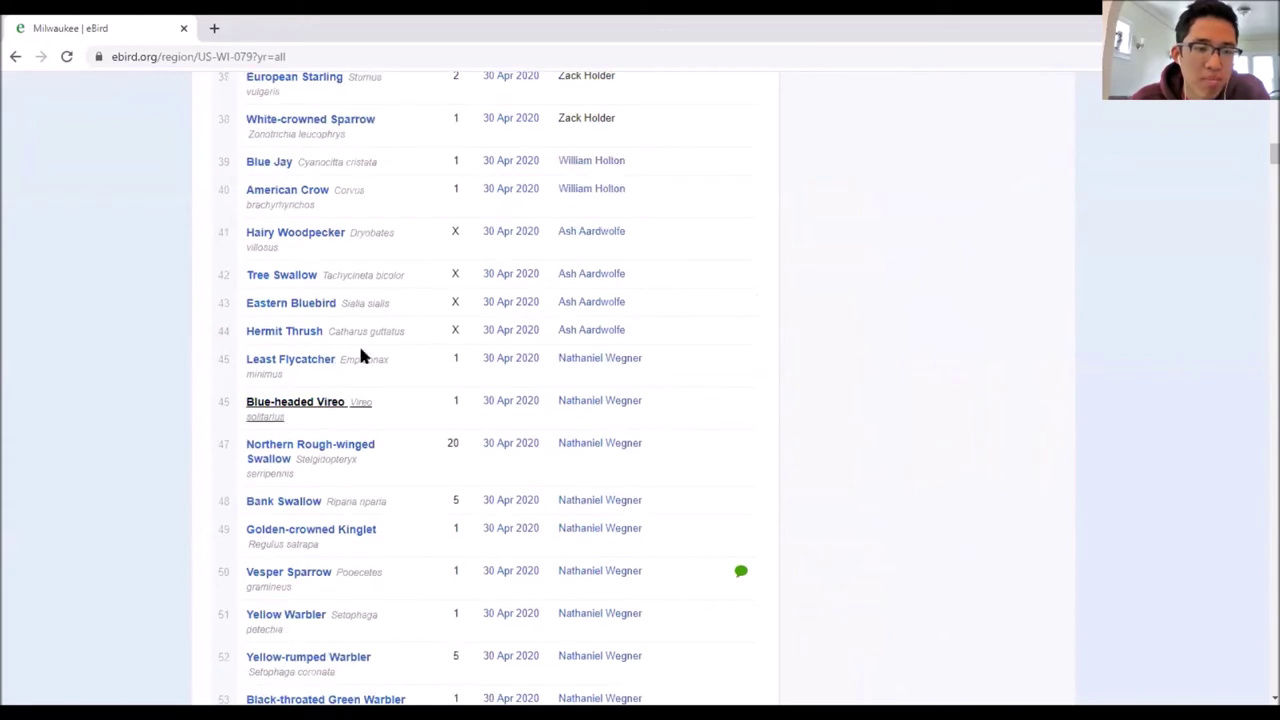
{"action": "scroll", "coordinate": [286, 280], "scroll_direction": "down", "scroll_amount": 1}
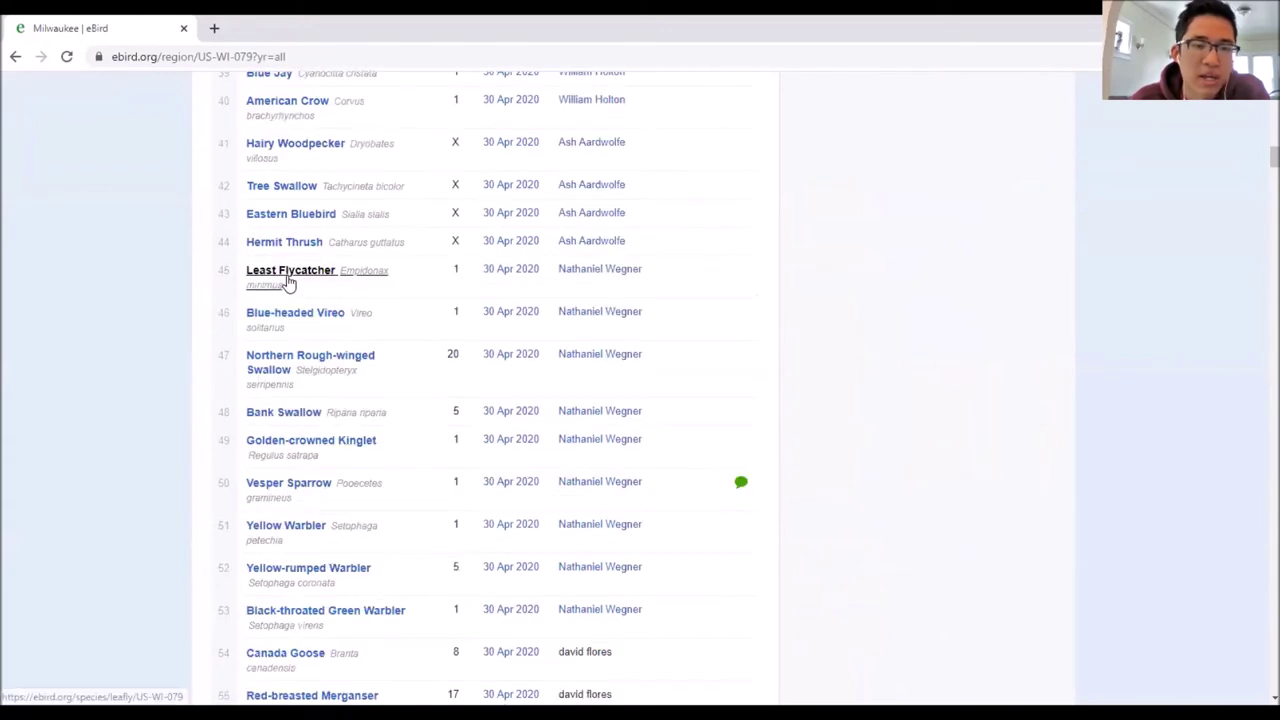
{"action": "left_click", "coordinate": [507, 270]}
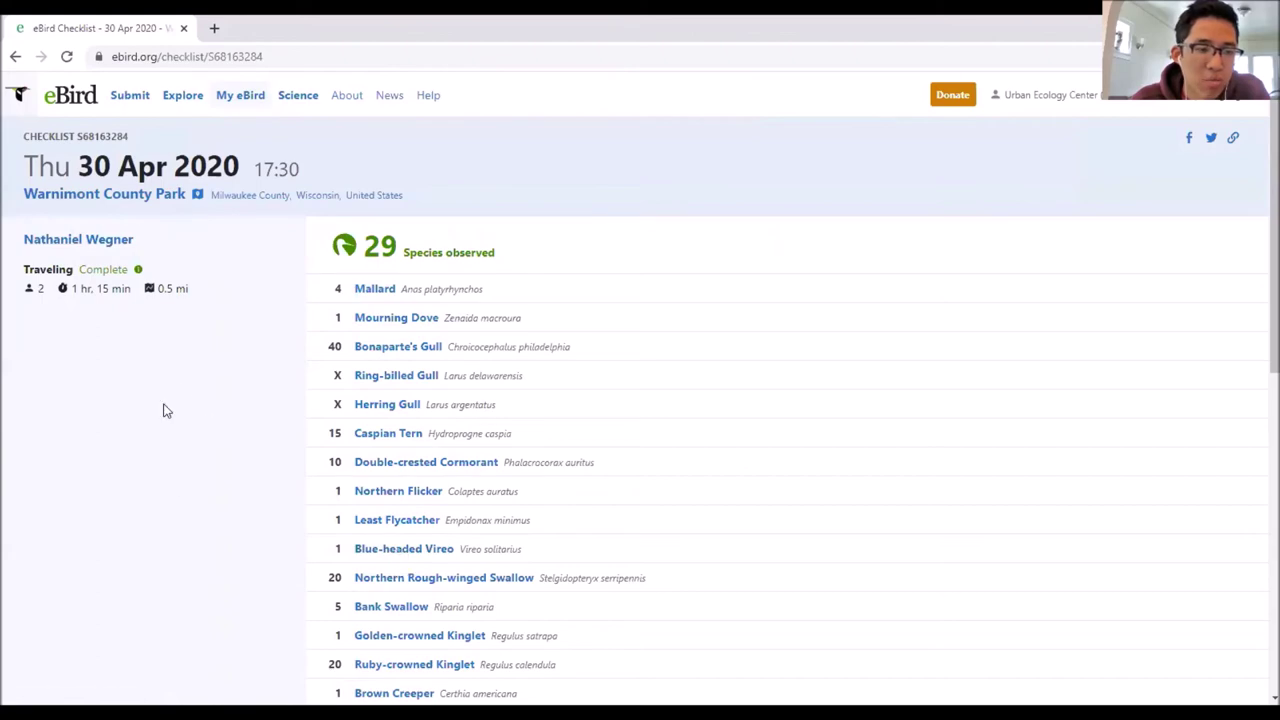
{"action": "scroll", "coordinate": [180, 410], "scroll_direction": "down", "scroll_amount": 3}
Step: Go back to the Milwaukee region overview and review its 352 species and 82,011 checklists
{"action": "scroll", "coordinate": [217, 388], "scroll_direction": "up", "scroll_amount": 3}
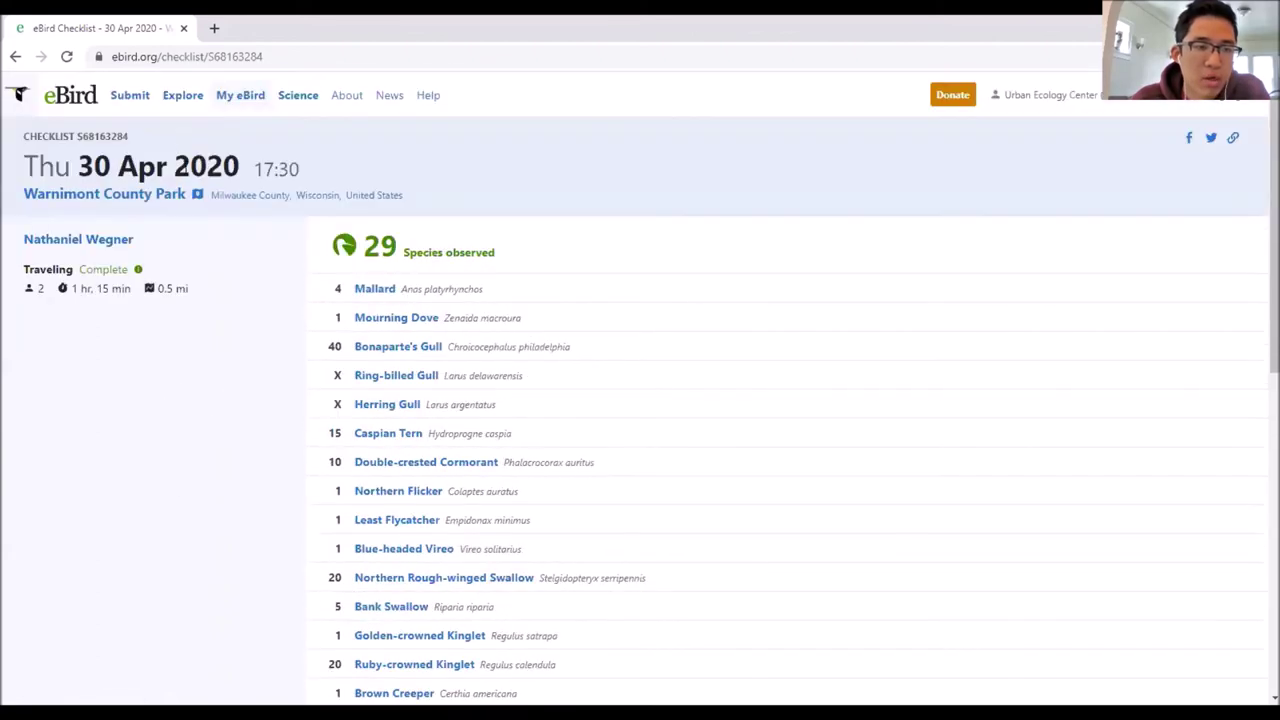
{"action": "left_click", "coordinate": [15, 56]}
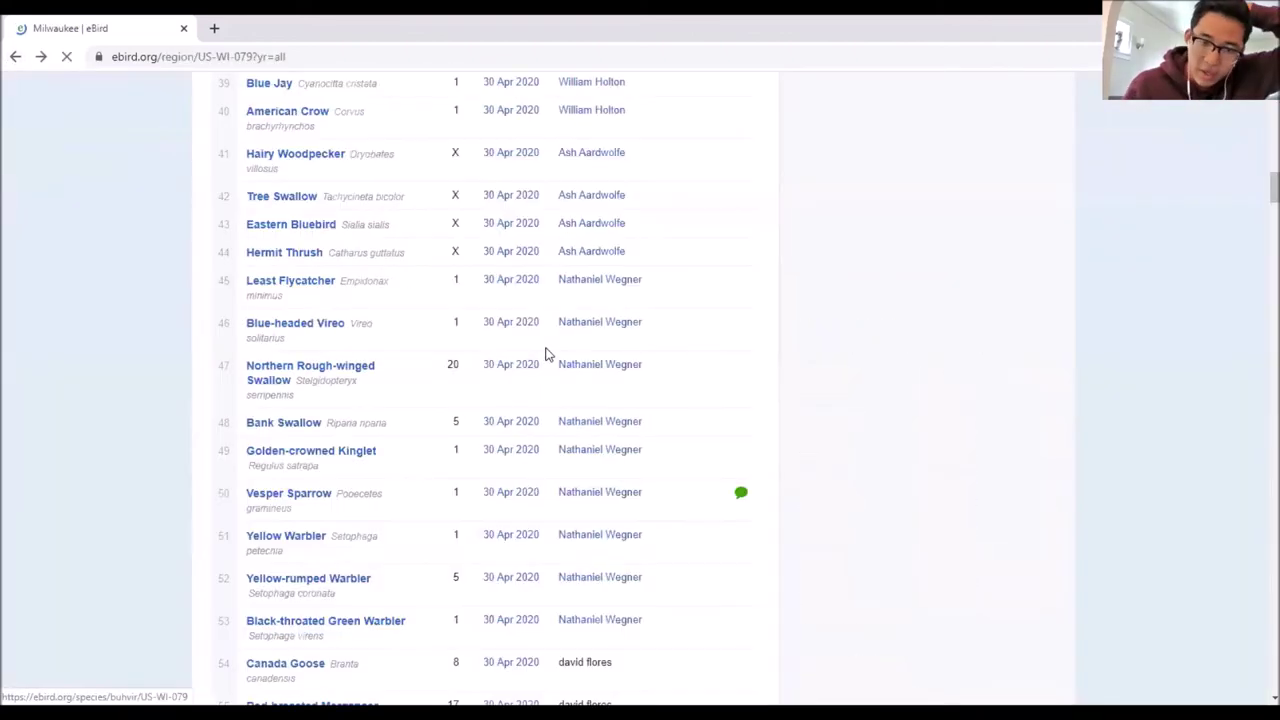
{"action": "scroll", "coordinate": [788, 280], "scroll_direction": "up", "scroll_amount": 7}
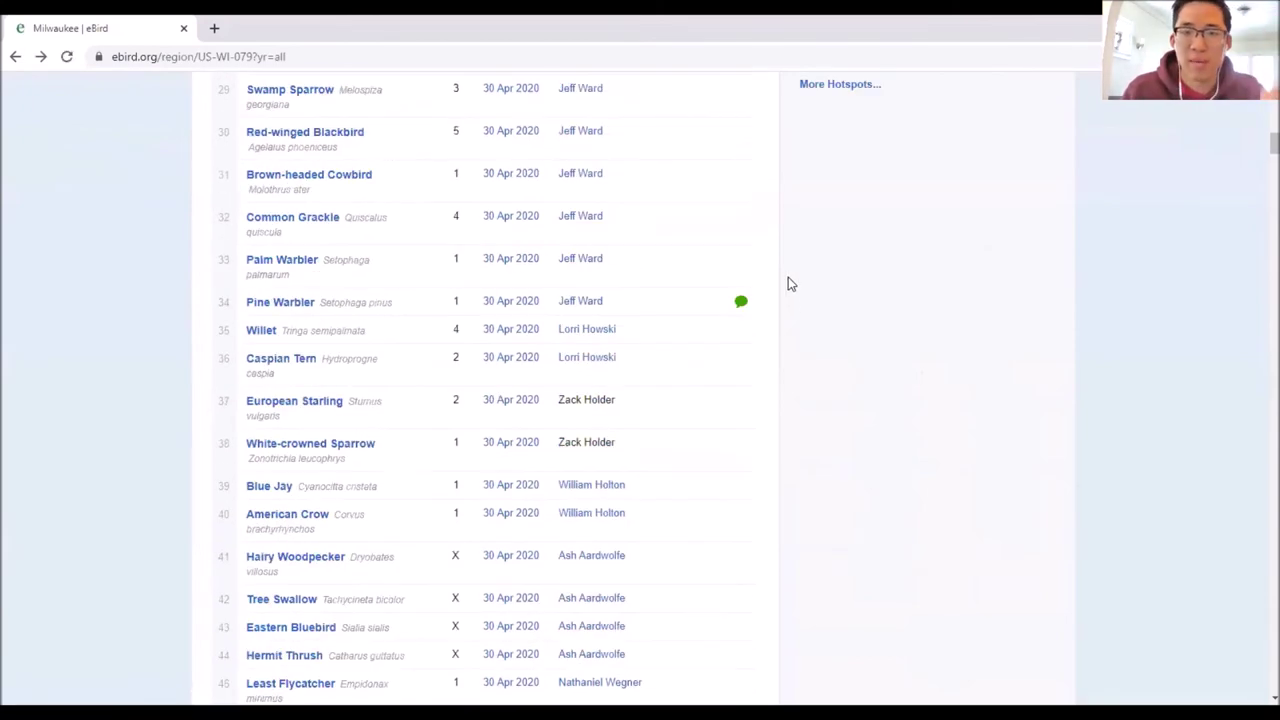
{"action": "scroll", "coordinate": [763, 451], "scroll_direction": "up", "scroll_amount": 9}
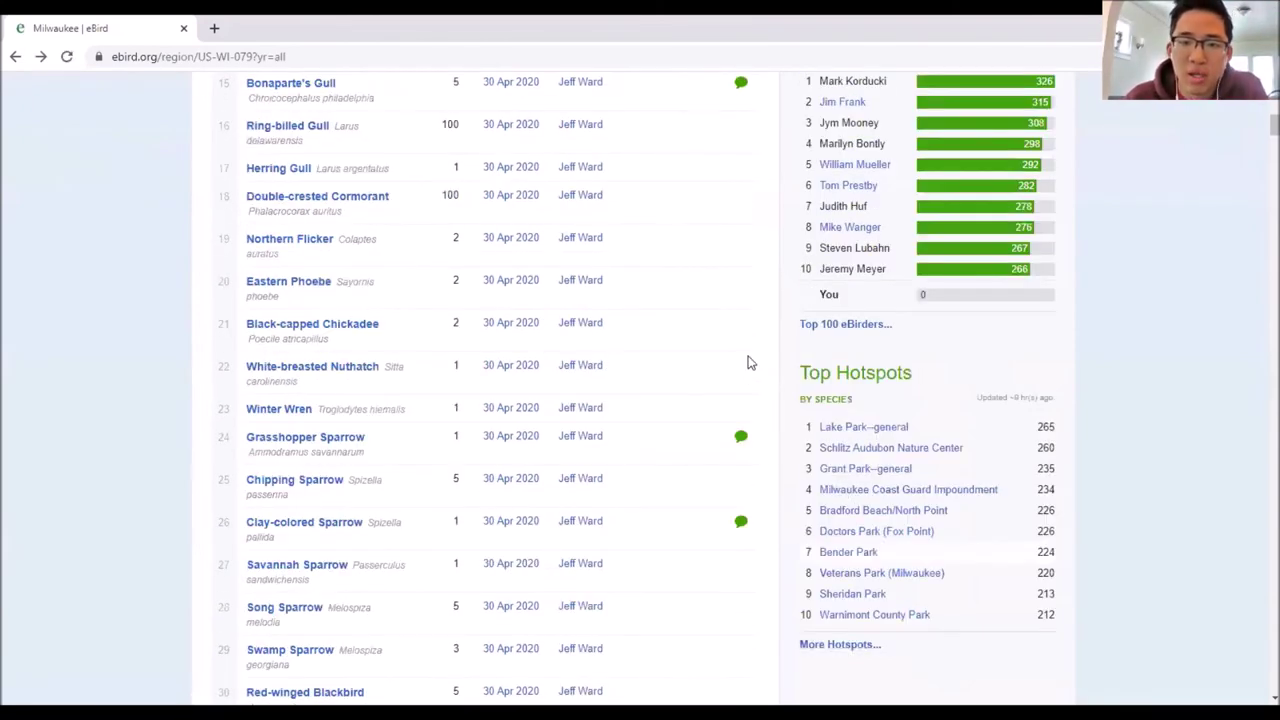
{"action": "scroll", "coordinate": [764, 365], "scroll_direction": "up", "scroll_amount": 2}
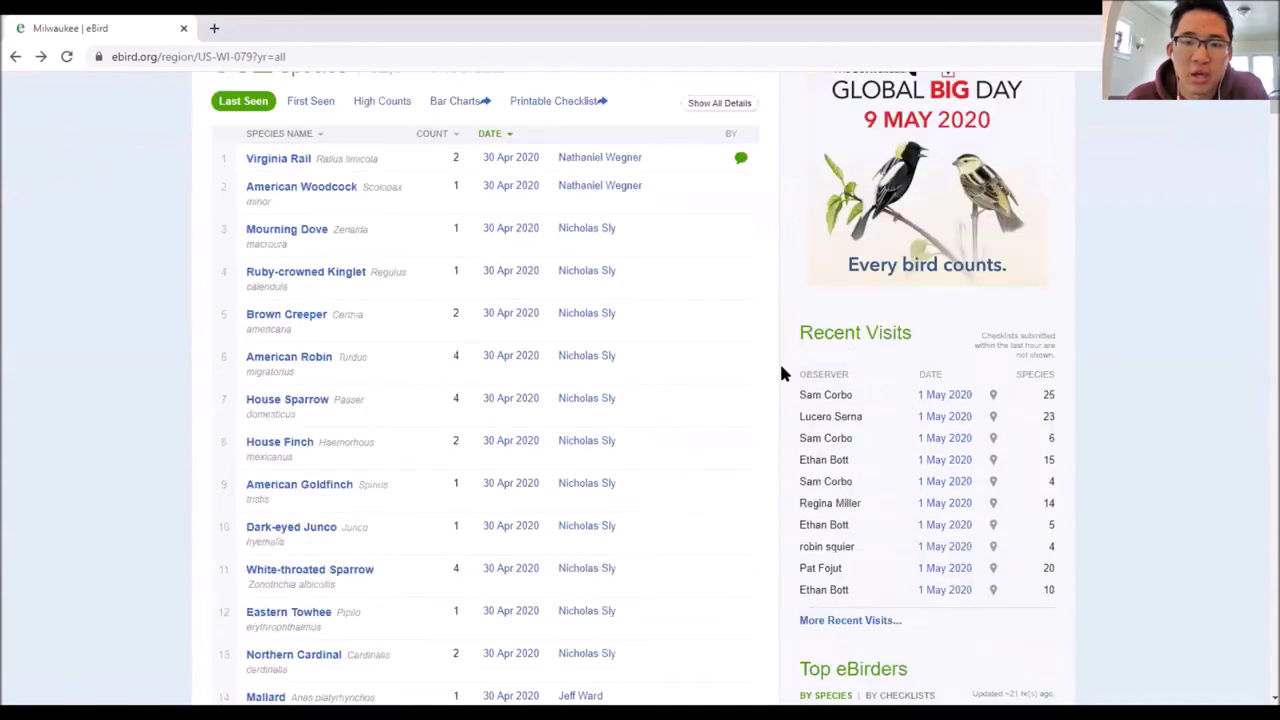
{"action": "scroll", "coordinate": [781, 367], "scroll_direction": "up", "scroll_amount": 2}
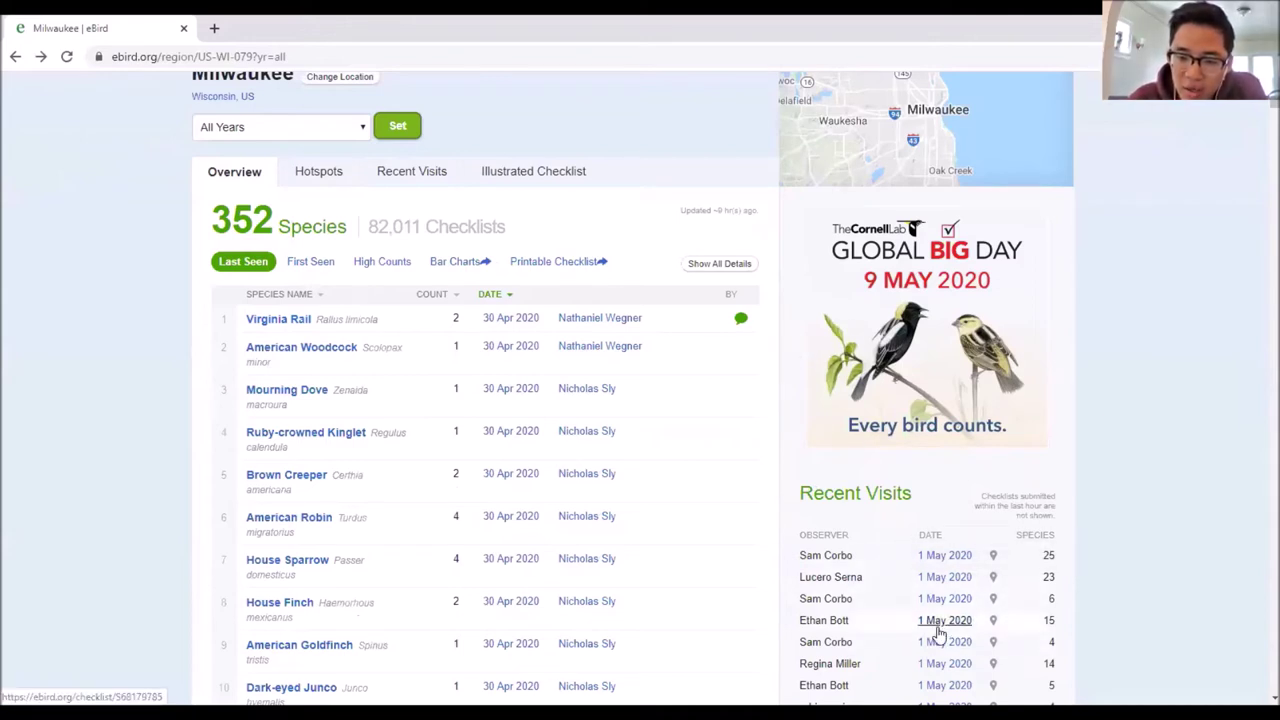
{"action": "scroll", "coordinate": [940, 625], "scroll_direction": "down", "scroll_amount": 2}
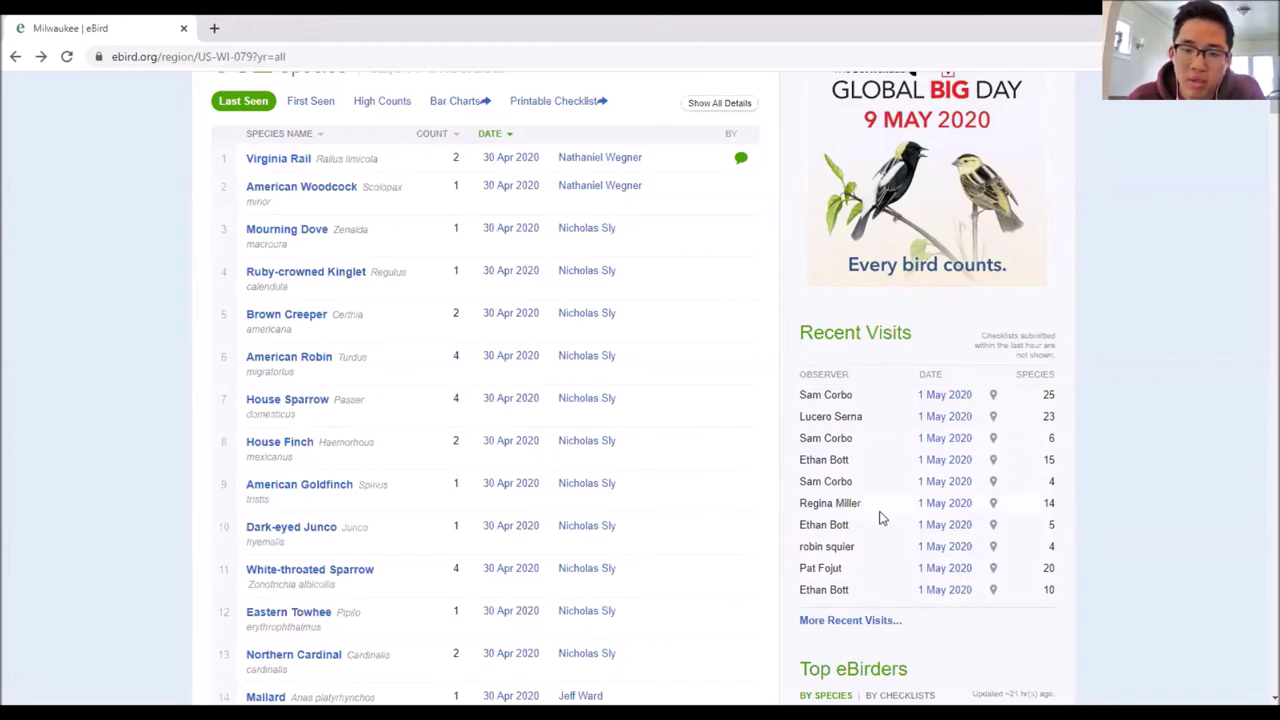
{"action": "scroll", "coordinate": [772, 407], "scroll_direction": "up", "scroll_amount": 2}
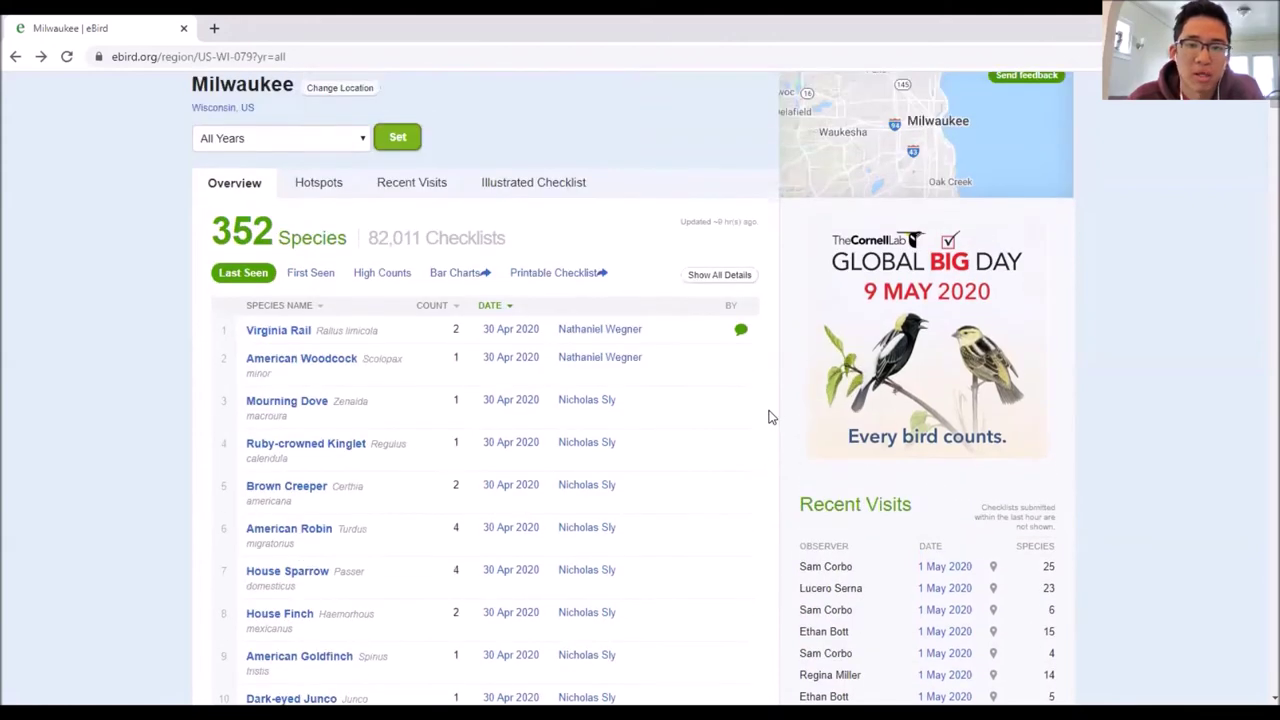
{"action": "scroll", "coordinate": [772, 417], "scroll_direction": "up", "scroll_amount": 1}
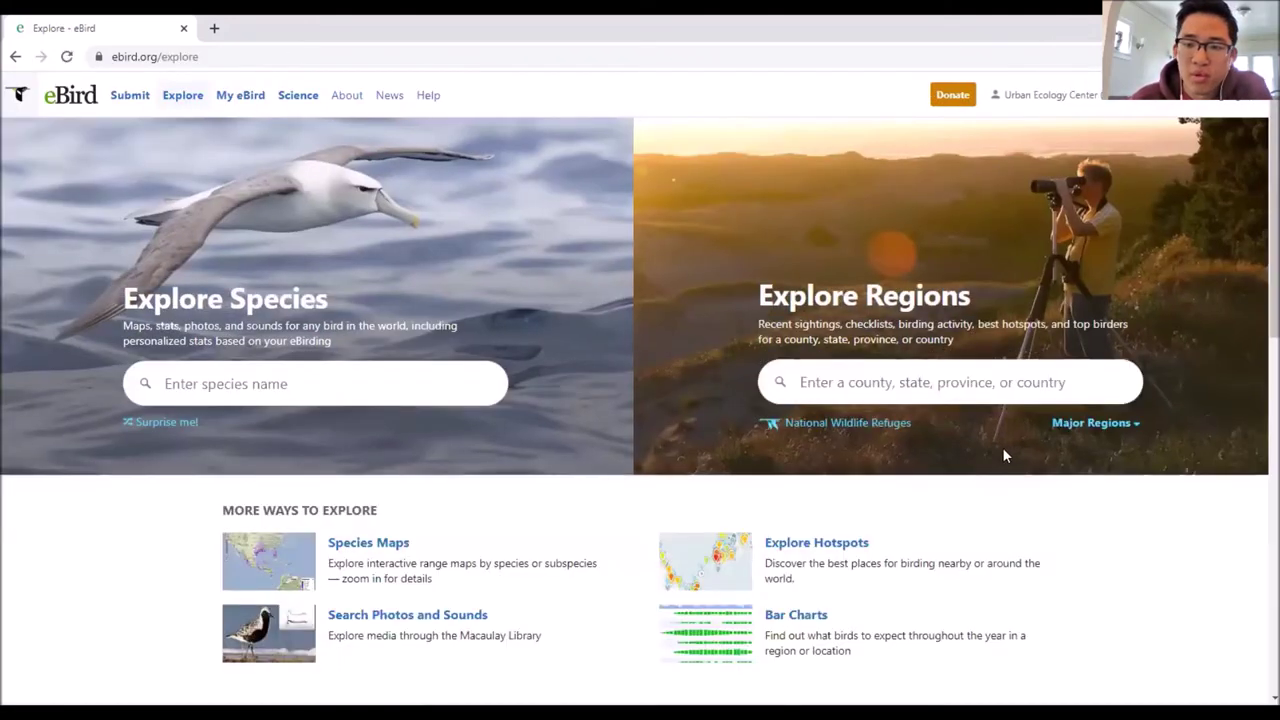
{"action": "scroll", "coordinate": [1001, 449], "scroll_direction": "down", "scroll_amount": 1}
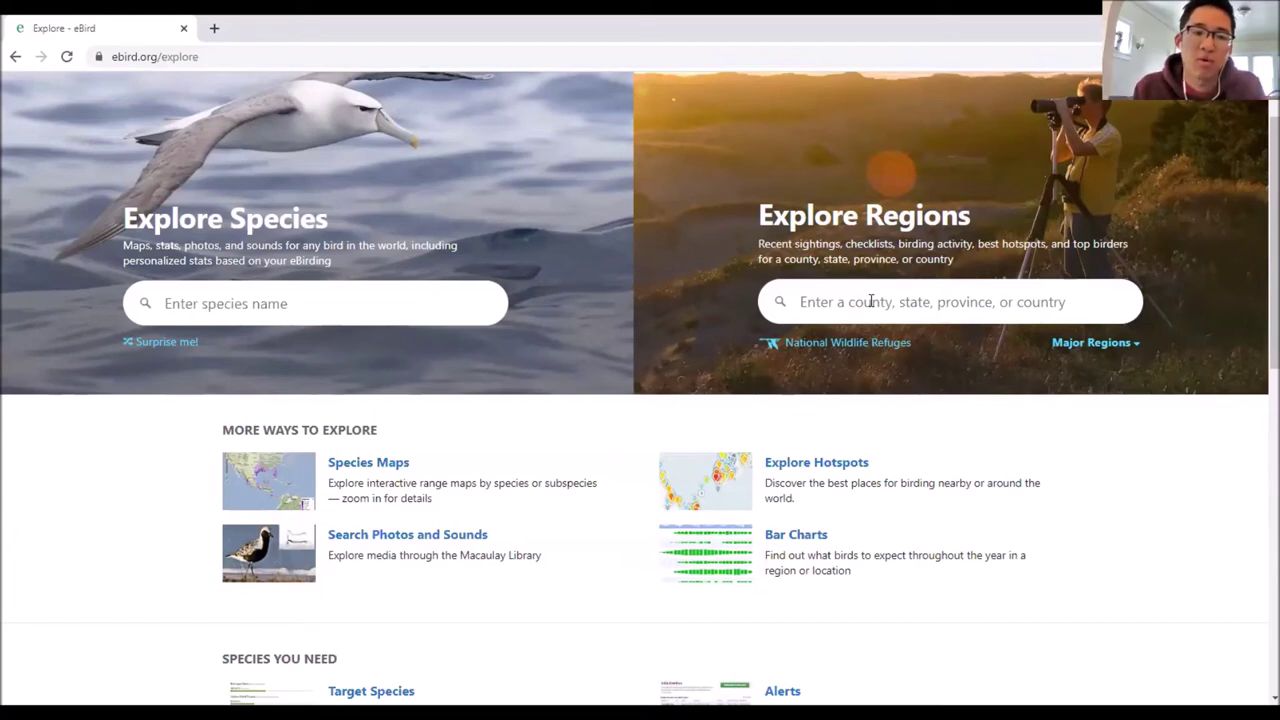
{"action": "left_click", "coordinate": [871, 301]}
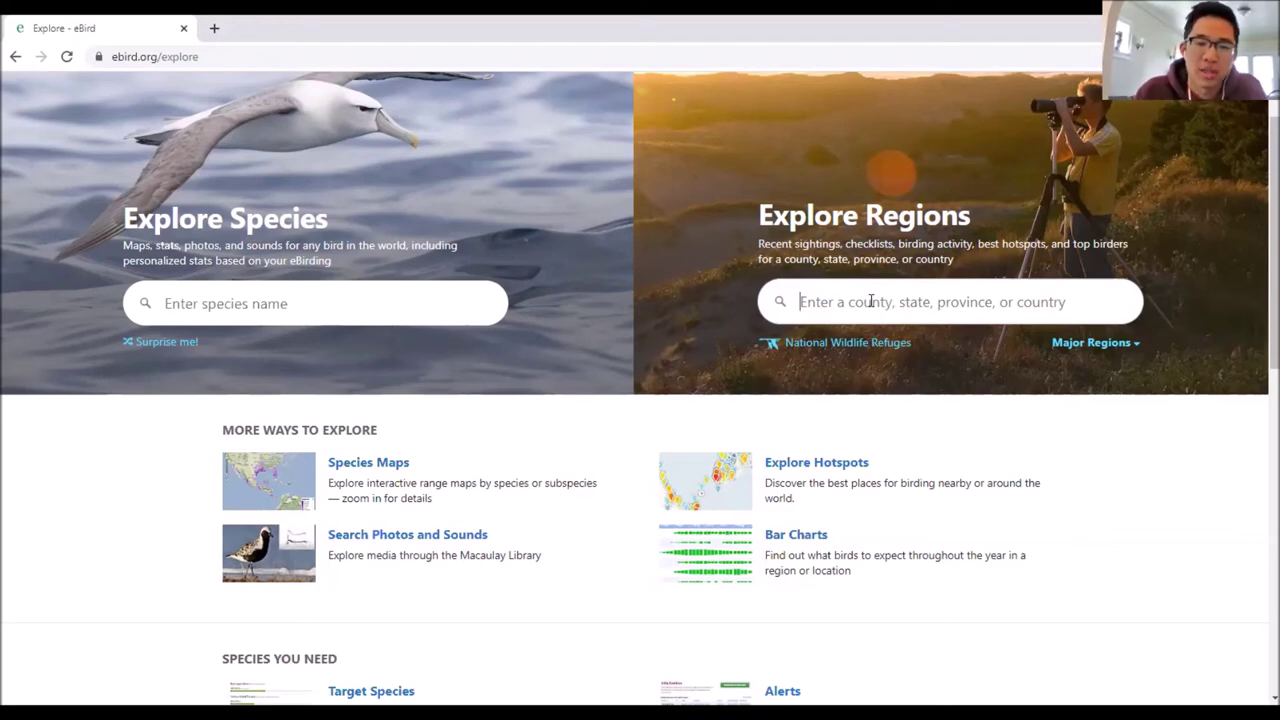
{"action": "type", "text": "midwest"}
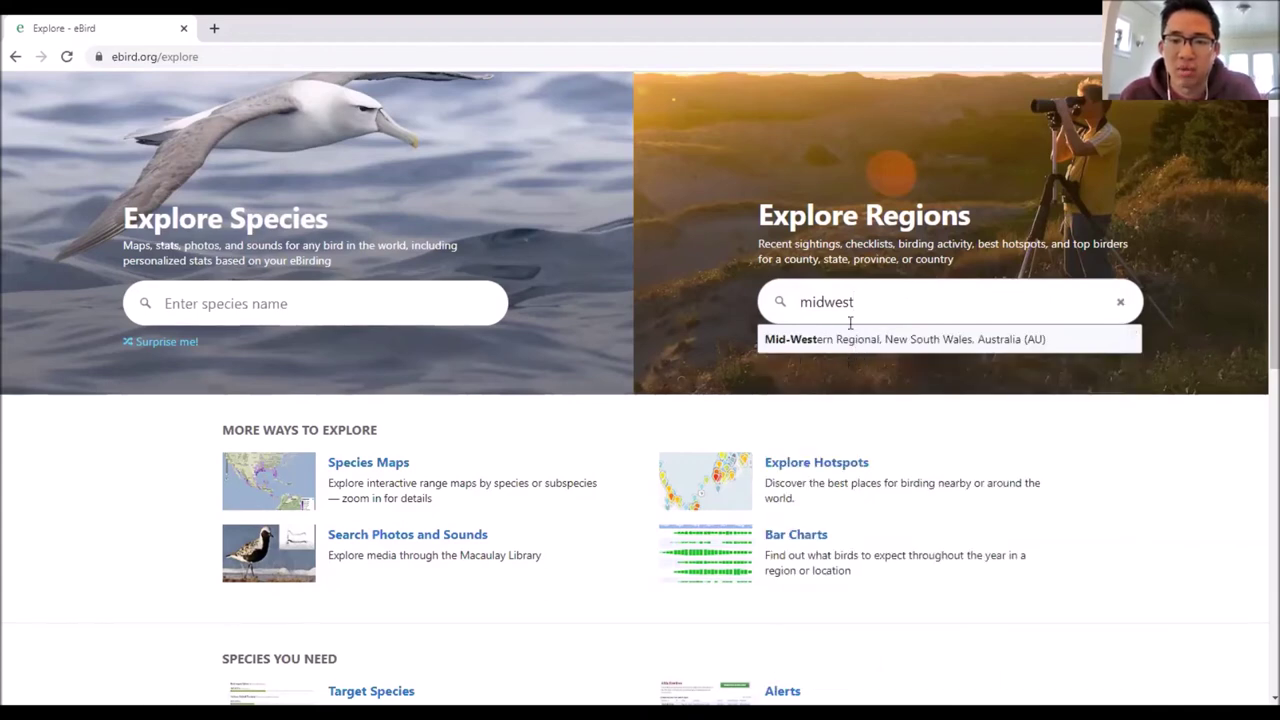
{"action": "left_click", "coordinate": [1120, 304]}
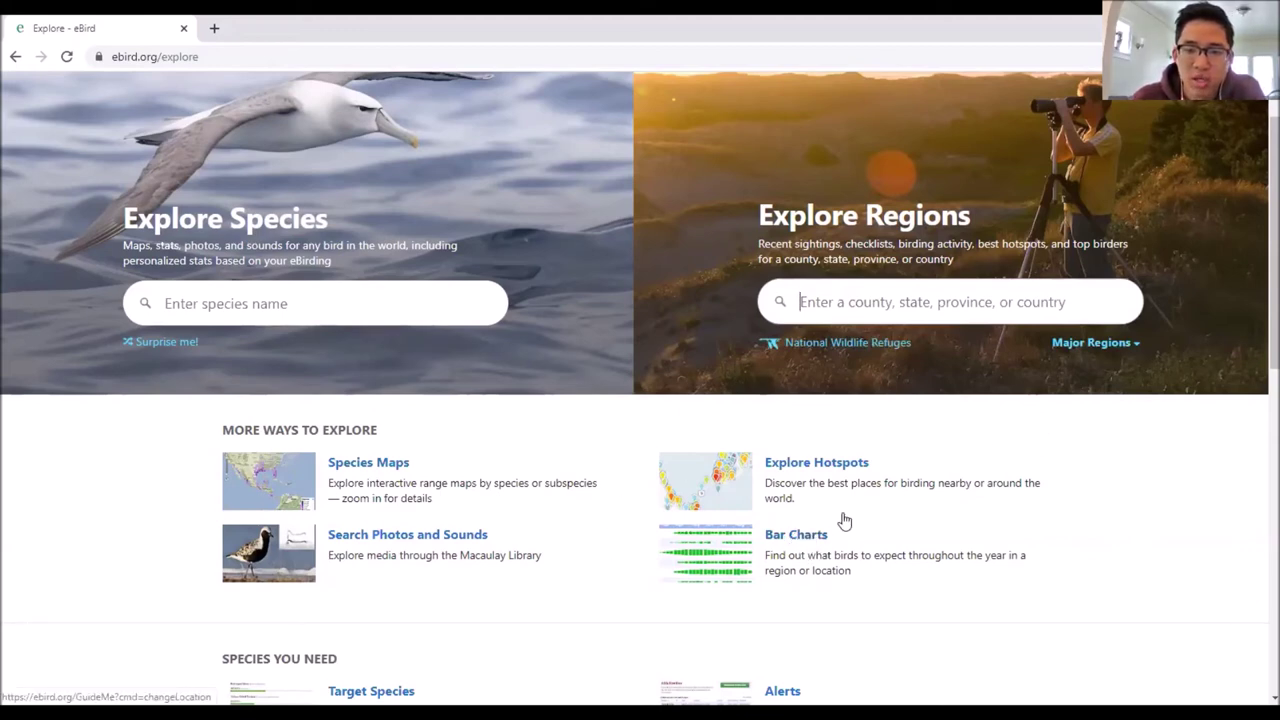
{"action": "scroll", "coordinate": [846, 520], "scroll_direction": "down", "scroll_amount": 1}
Step: Start a bar chart and select Wisconsin as the state
{"action": "left_click", "coordinate": [812, 463]}
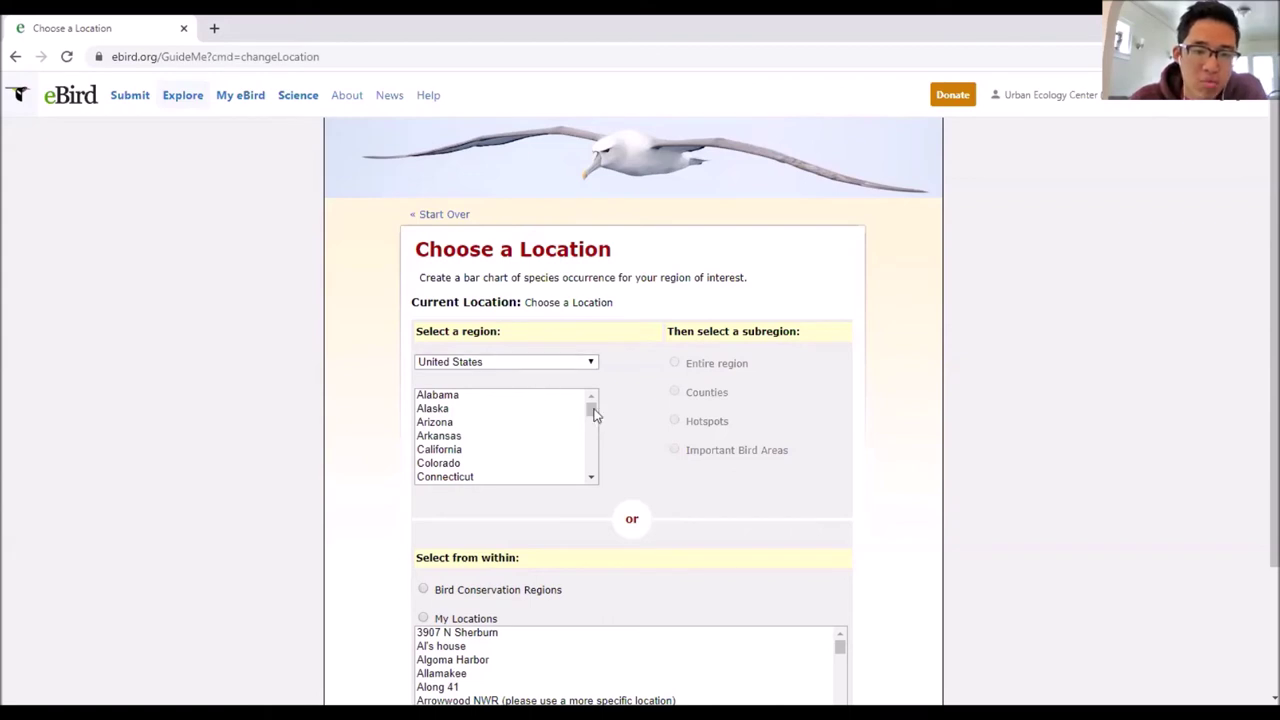
{"action": "left_click_drag", "start_coordinate": [591, 410], "coordinate": [581, 475]}
{"action": "left_click", "coordinate": [499, 464]}
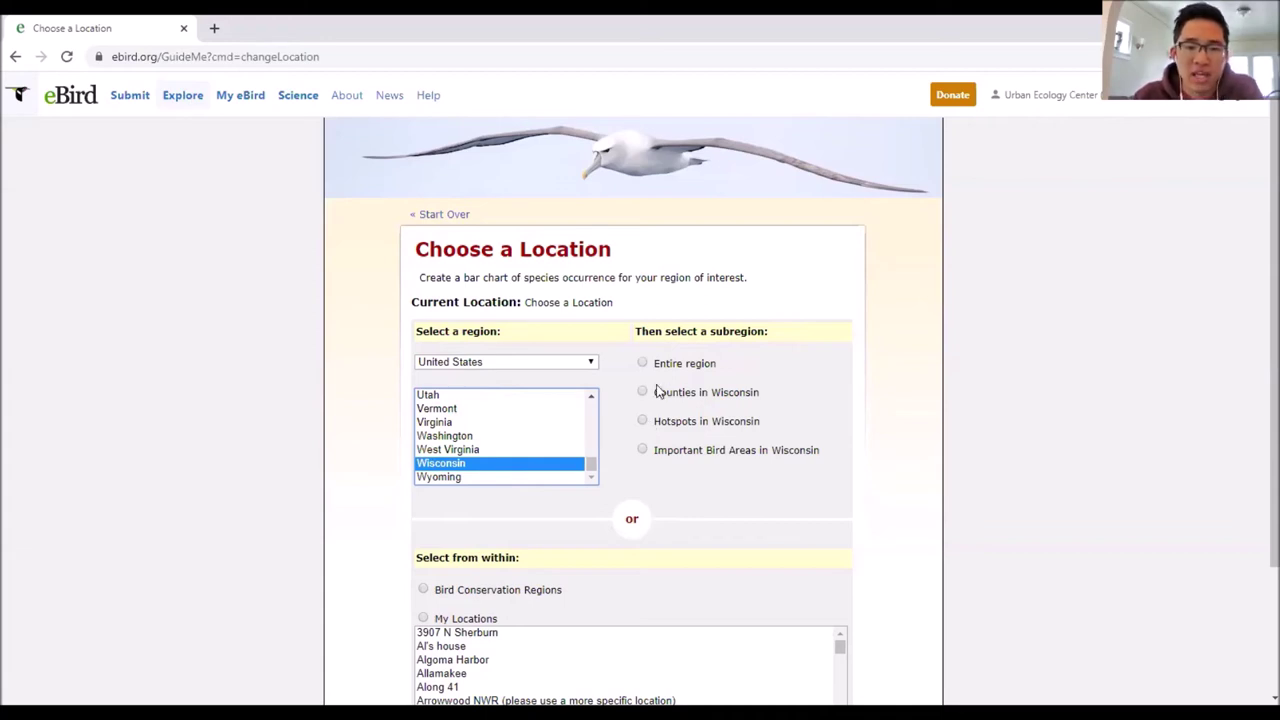
Step: Choose 'Counties in Wisconsin' as the subregion and continue to the county list
{"action": "left_click", "coordinate": [643, 393]}
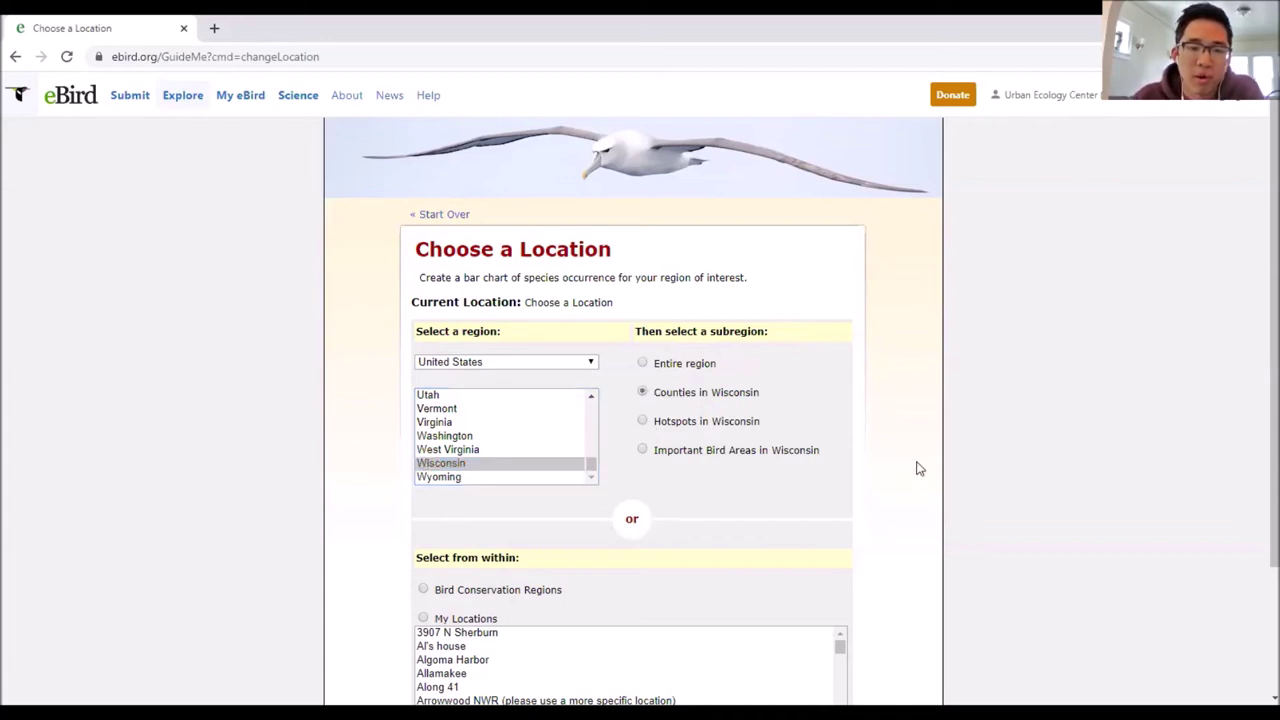
{"action": "scroll", "coordinate": [910, 358], "scroll_direction": "down", "scroll_amount": 1}
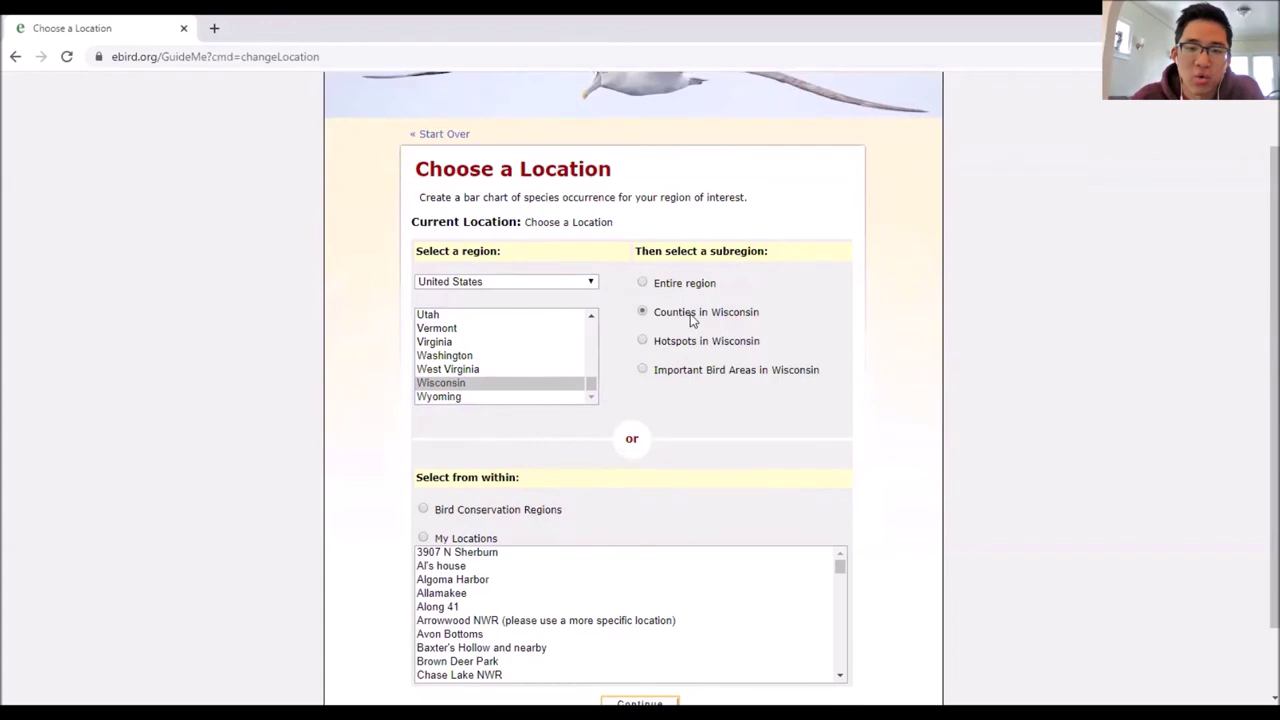
{"action": "scroll", "coordinate": [1020, 362], "scroll_direction": "down", "scroll_amount": 1}
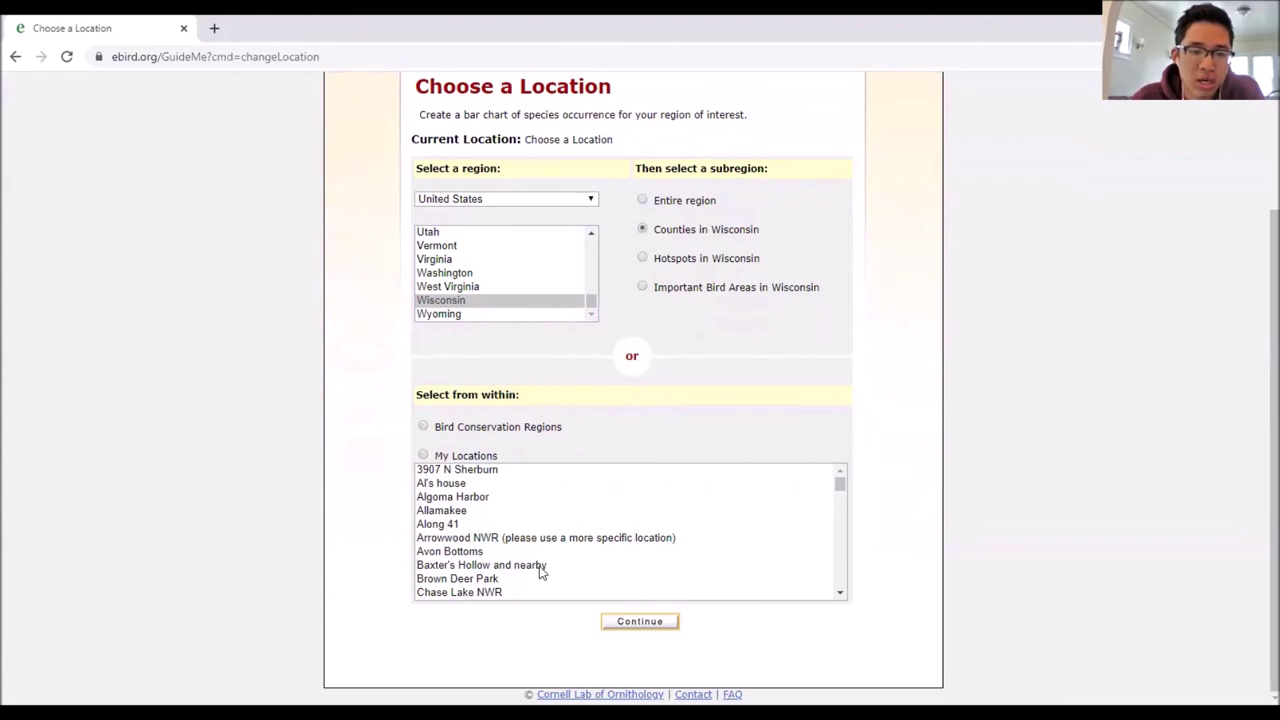
{"action": "scroll", "coordinate": [522, 551], "scroll_direction": "up", "scroll_amount": 2}
{"action": "scroll", "coordinate": [791, 510], "scroll_direction": "down", "scroll_amount": 2}
{"action": "left_click_drag", "start_coordinate": [846, 489], "coordinate": [831, 537]}
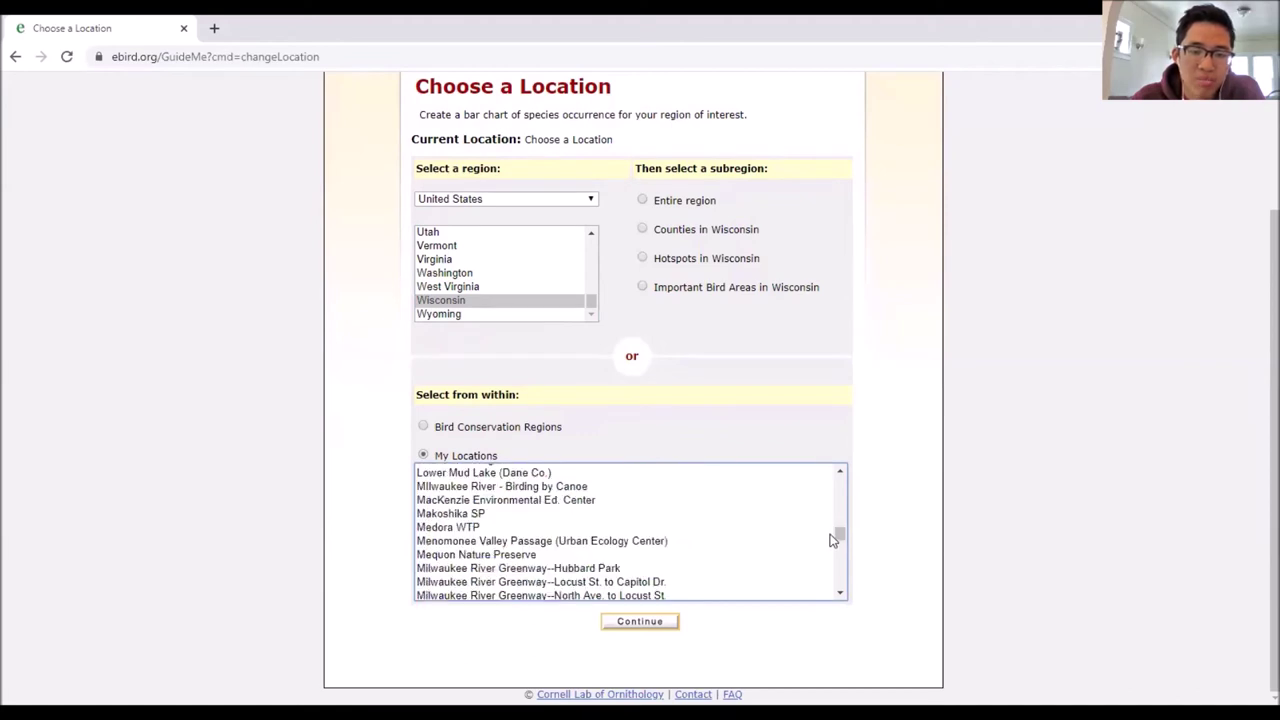
{"action": "left_click", "coordinate": [643, 229]}
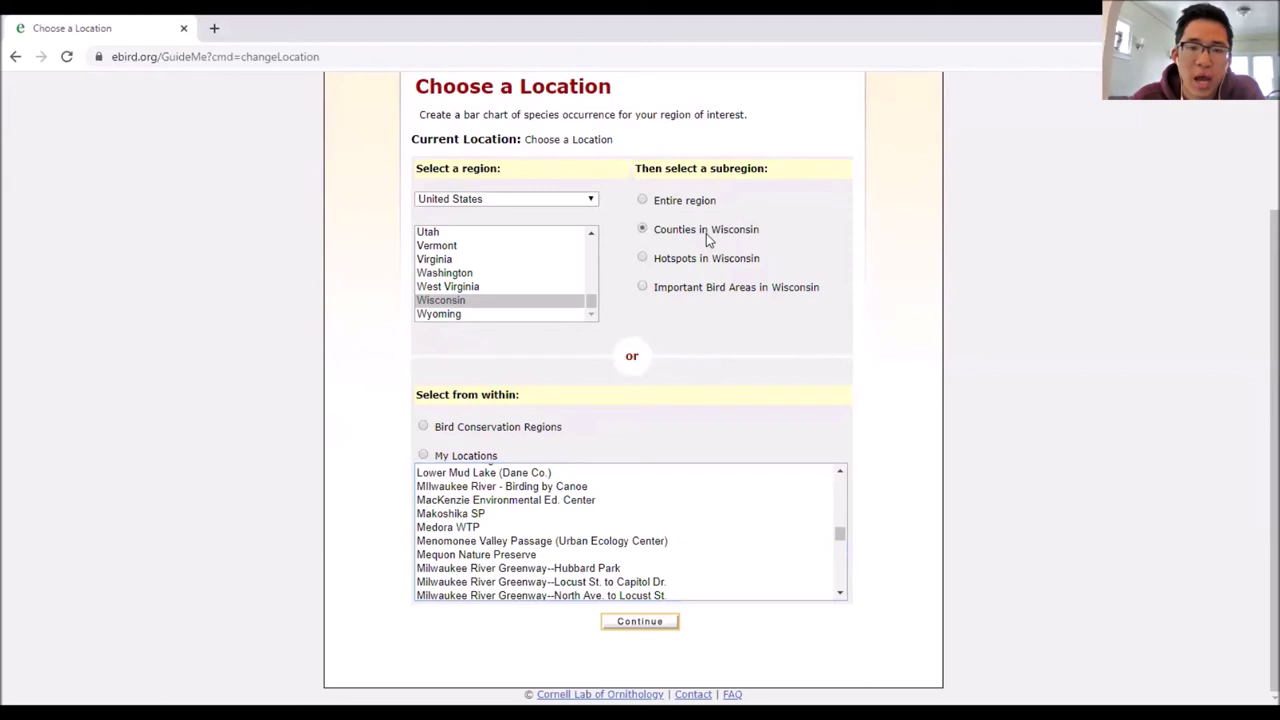
{"action": "left_click", "coordinate": [651, 622]}
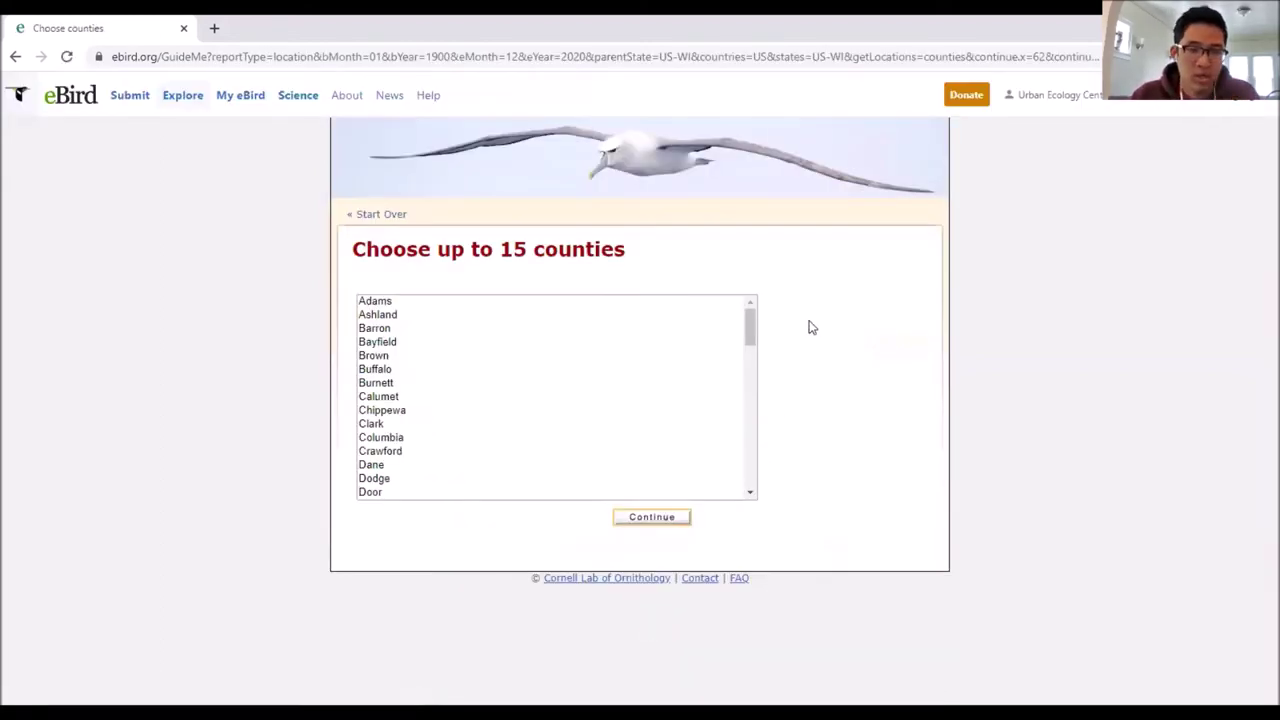
Step: Select Milwaukee county and load its Jan–Dec, 1900–2020 bird observations bar chart
{"action": "left_click_drag", "start_coordinate": [749, 313], "coordinate": [720, 417]}
{"action": "left_click", "coordinate": [385, 327]}
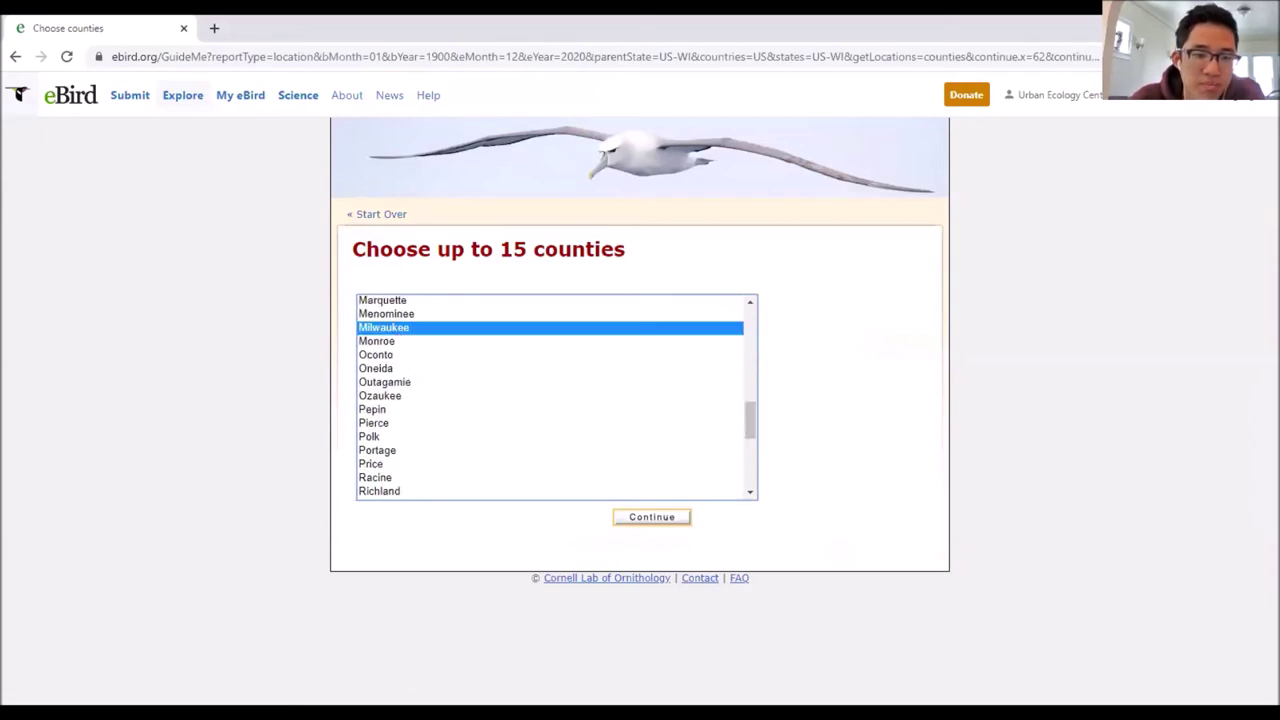
{"action": "left_click", "coordinate": [677, 527]}
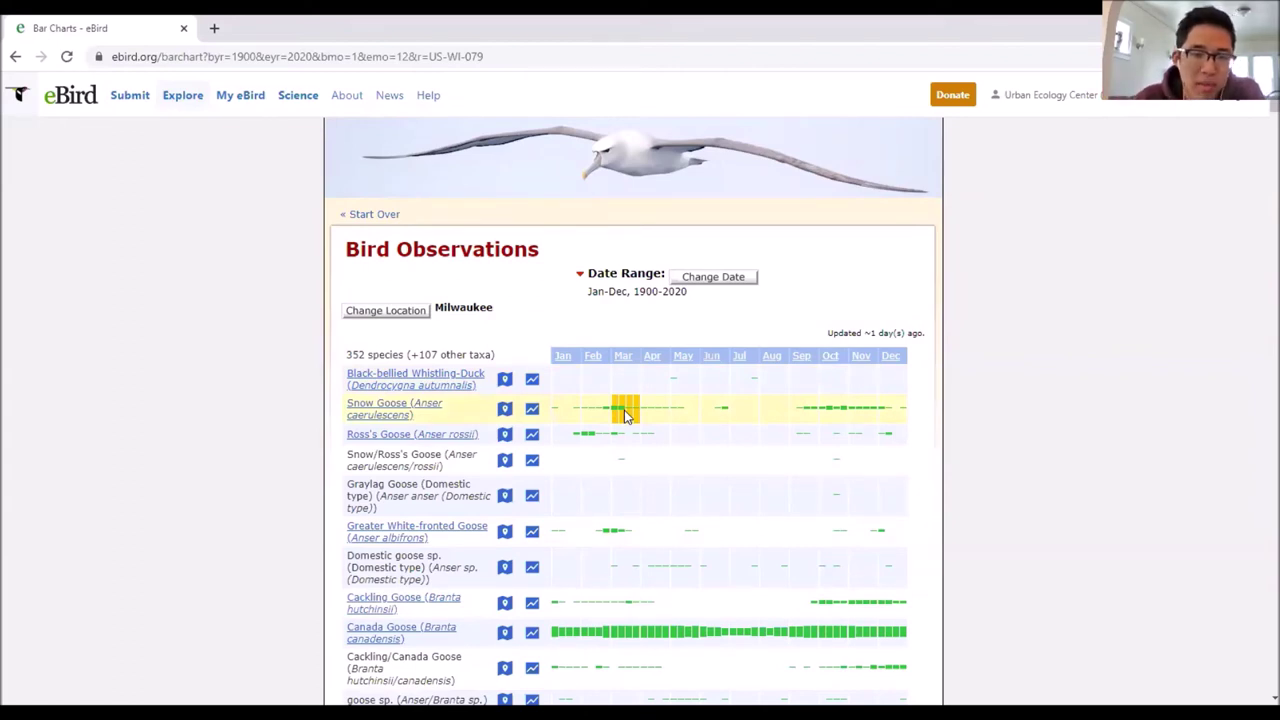
{"action": "scroll", "coordinate": [624, 412], "scroll_direction": "down", "scroll_amount": 2}
{"action": "scroll", "coordinate": [624, 408], "scroll_direction": "up", "scroll_amount": 1}
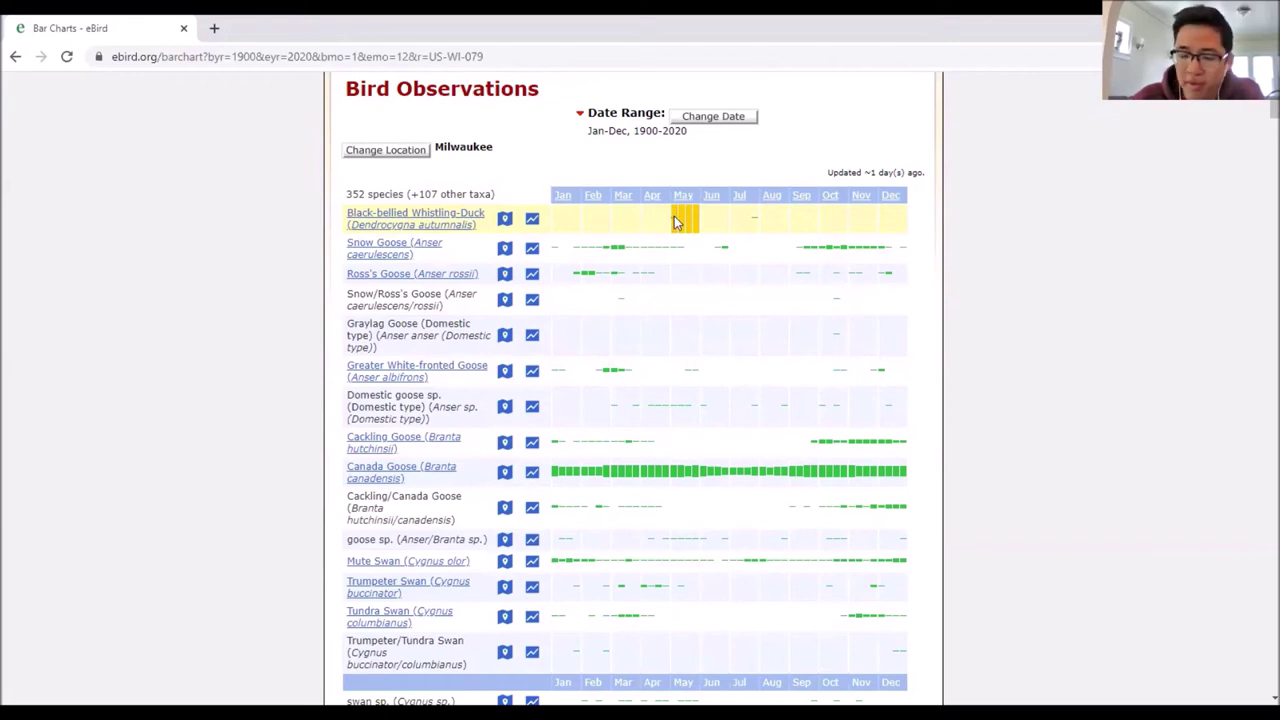
{"action": "scroll", "coordinate": [674, 216], "scroll_direction": "down", "scroll_amount": 2}
{"action": "scroll", "coordinate": [674, 216], "scroll_direction": "up", "scroll_amount": 2}
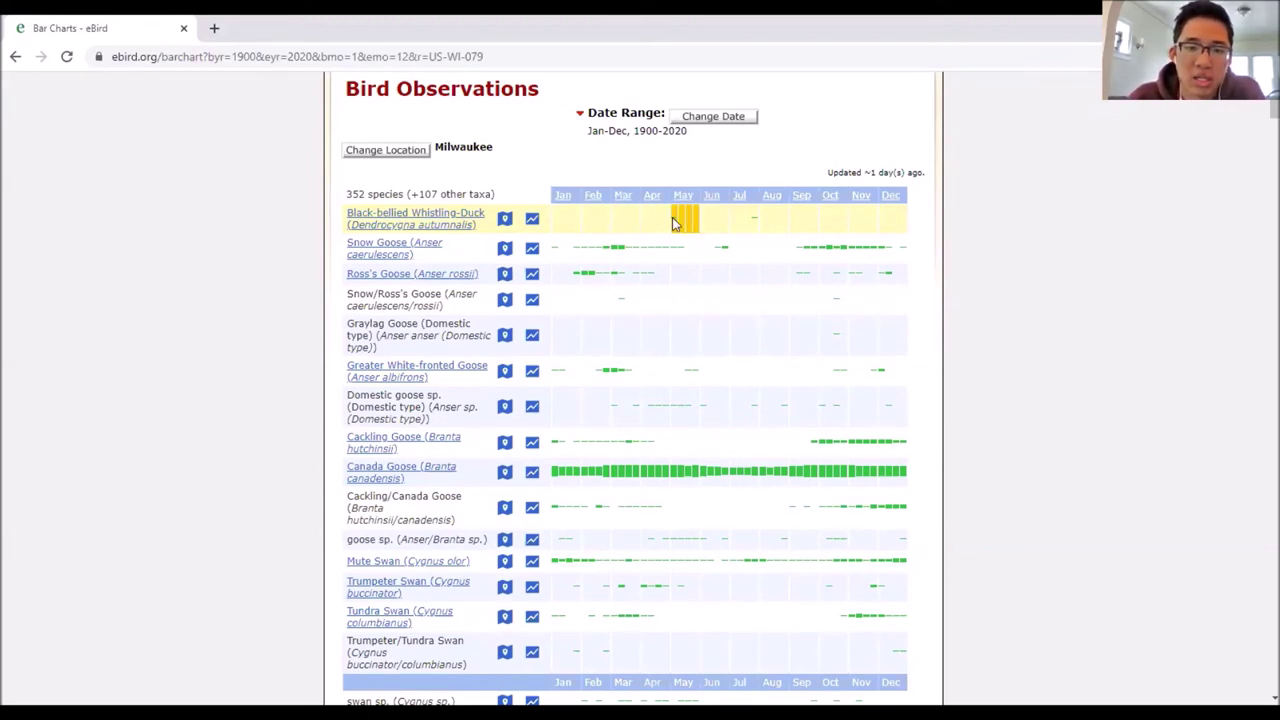
{"action": "scroll", "coordinate": [672, 217], "scroll_direction": "down", "scroll_amount": 5}
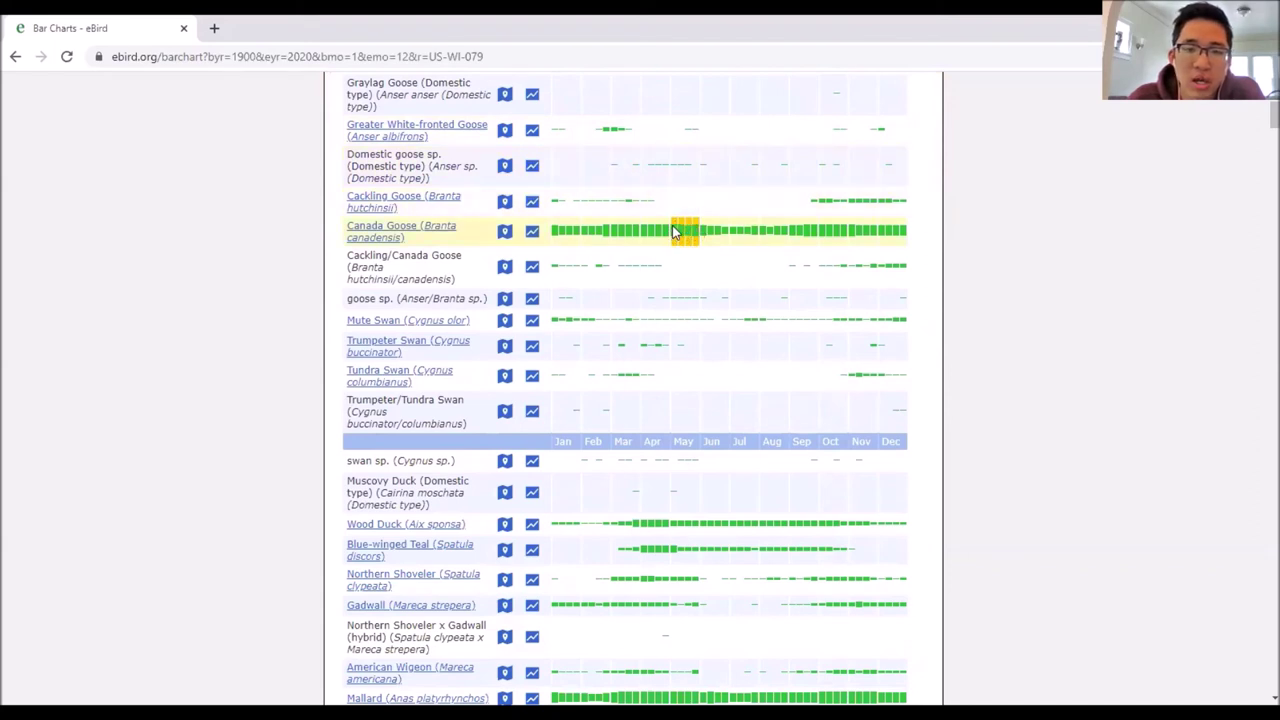
{"action": "scroll", "coordinate": [673, 232], "scroll_direction": "down", "scroll_amount": 1}
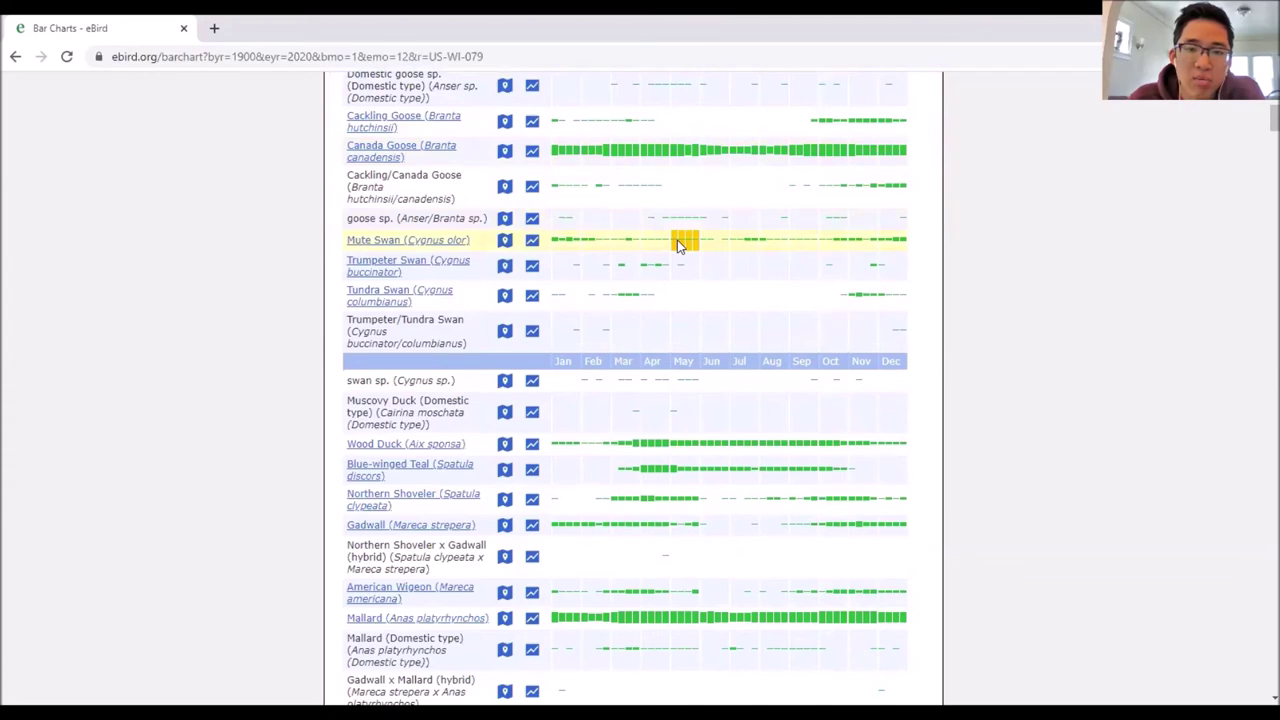
{"action": "scroll", "coordinate": [676, 245], "scroll_direction": "down", "scroll_amount": 3}
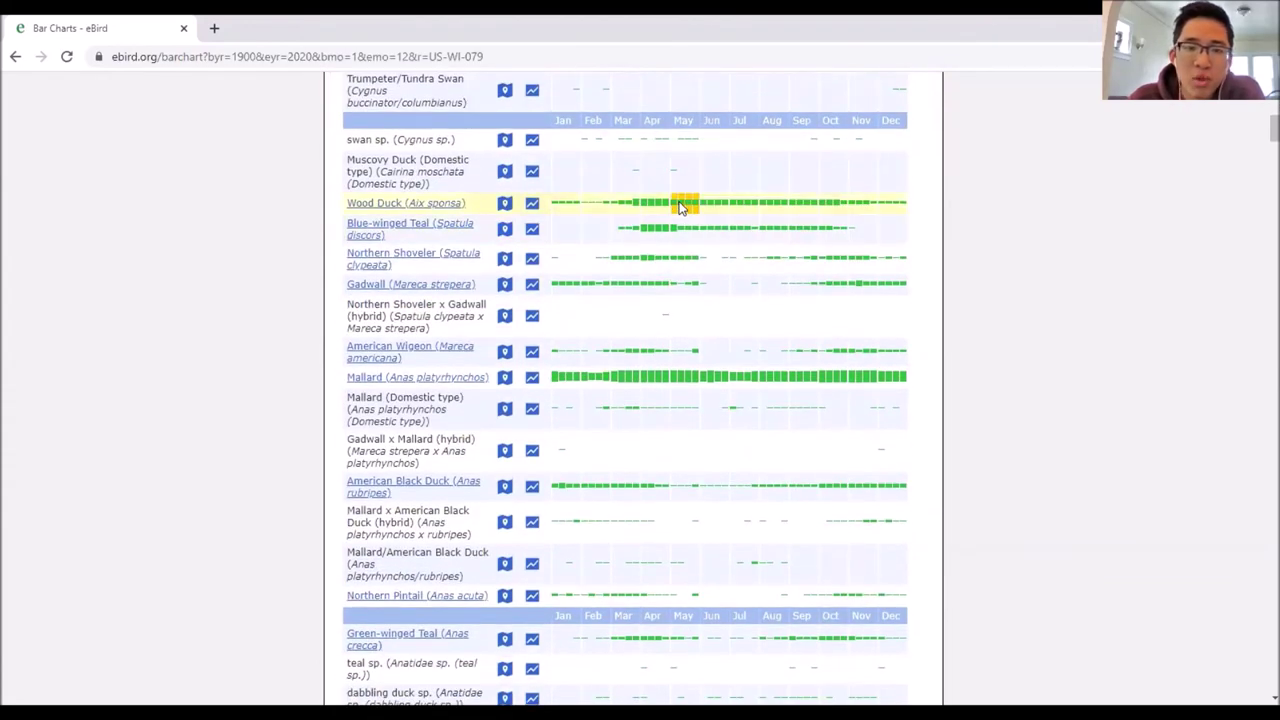
{"action": "scroll", "coordinate": [676, 205], "scroll_direction": "down", "scroll_amount": 2}
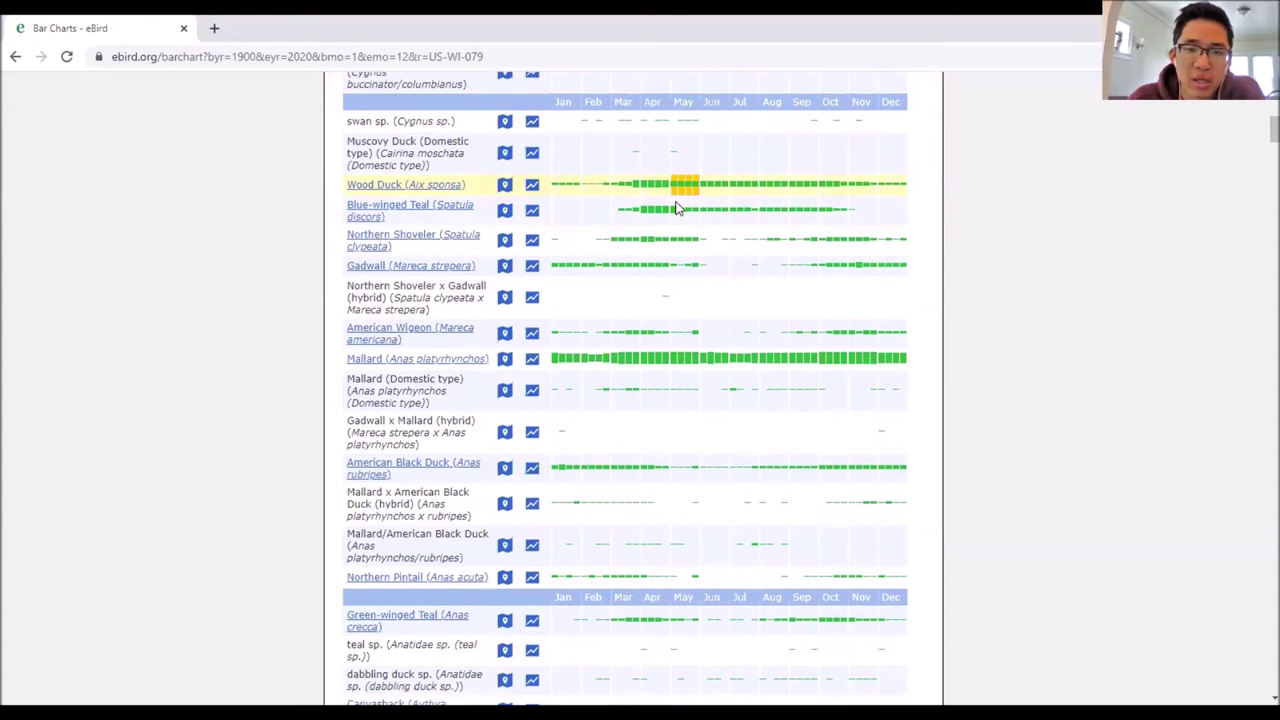
{"action": "scroll", "coordinate": [676, 205], "scroll_direction": "down", "scroll_amount": 1}
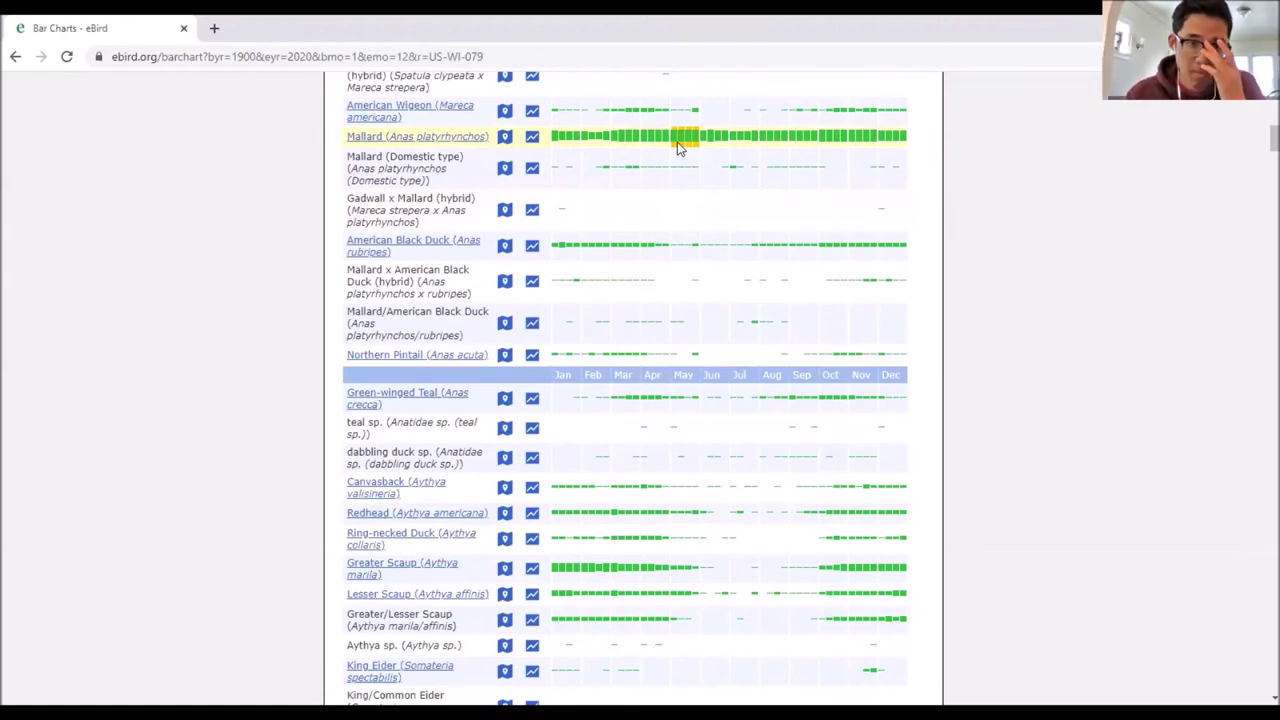
{"action": "scroll", "coordinate": [677, 142], "scroll_direction": "down", "scroll_amount": 1}
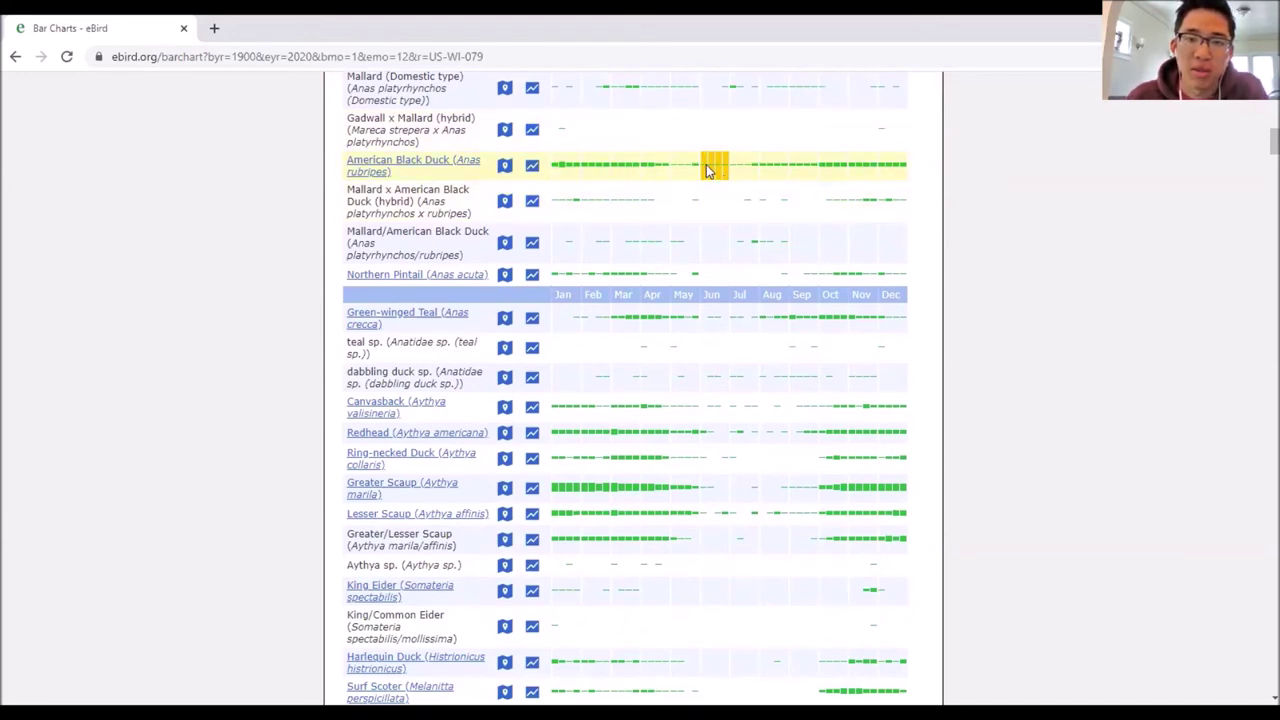
{"action": "scroll", "coordinate": [670, 270], "scroll_direction": "down", "scroll_amount": 3}
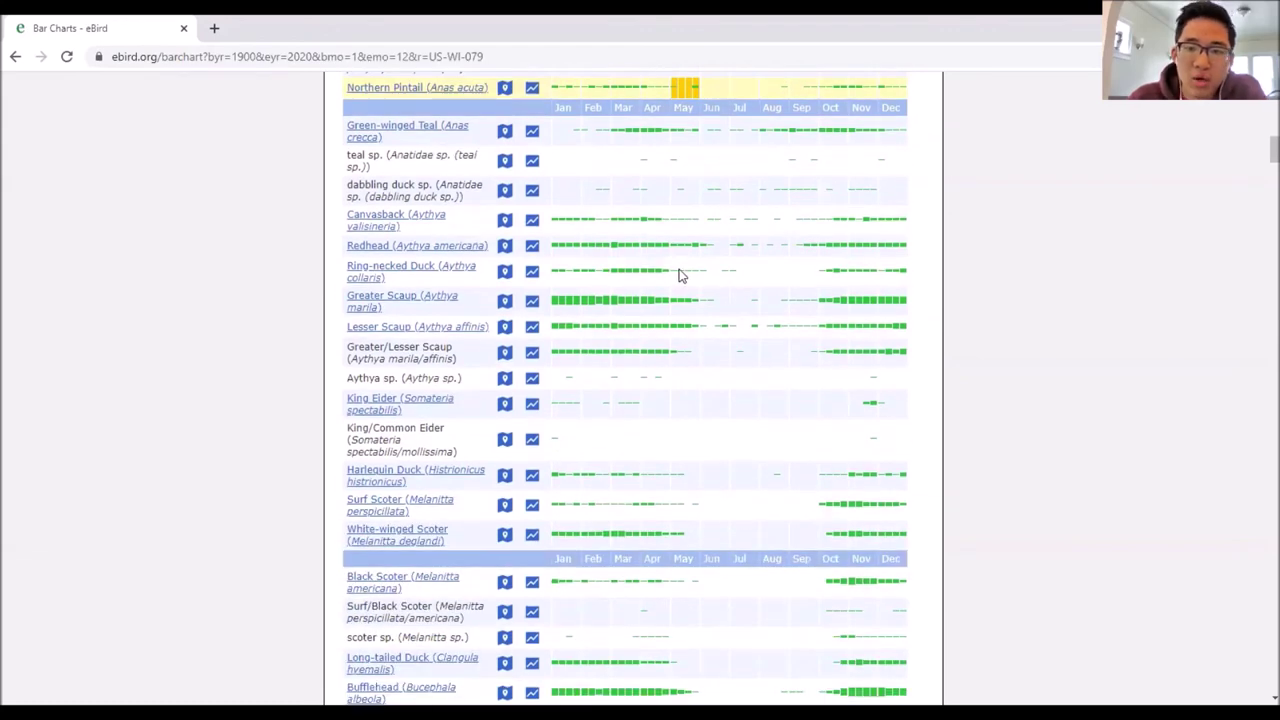
{"action": "scroll", "coordinate": [685, 272], "scroll_direction": "down", "scroll_amount": 20}
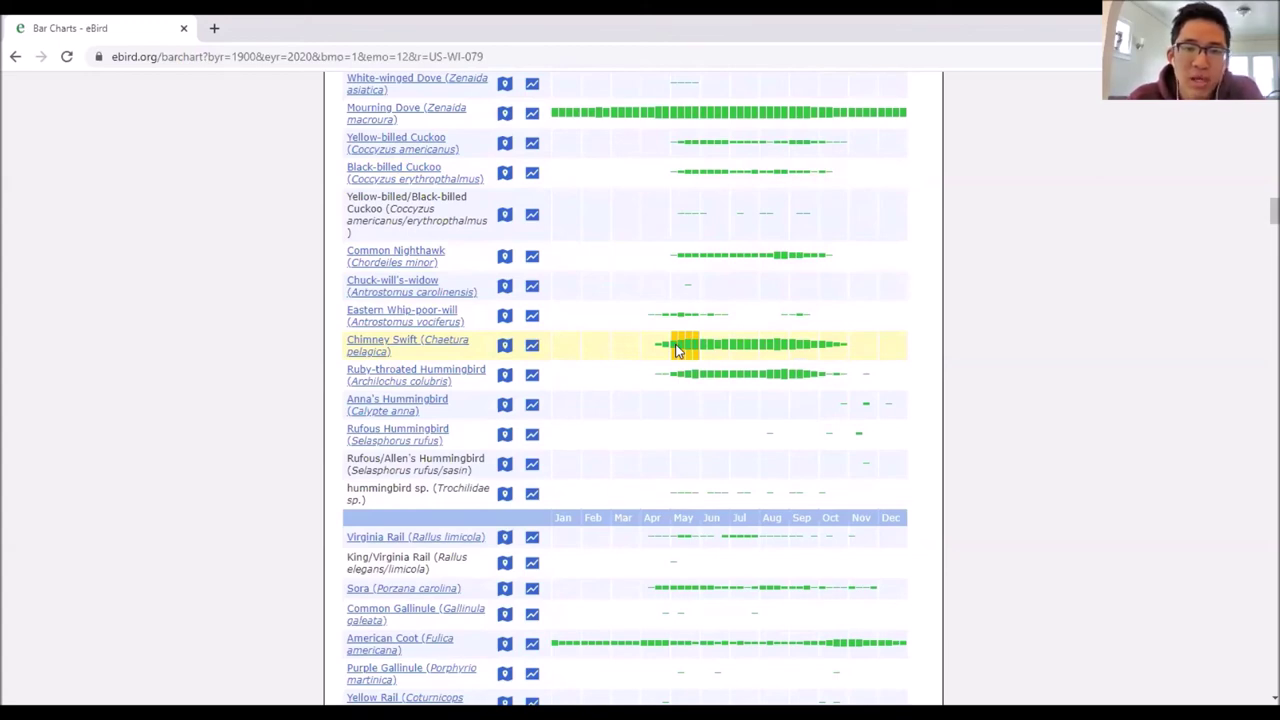
Step: Scroll the Milwaukee chart down to woodpeckers and falcons and open the find bar with Ctrl+F
{"action": "scroll", "coordinate": [676, 350], "scroll_direction": "up", "scroll_amount": 1}
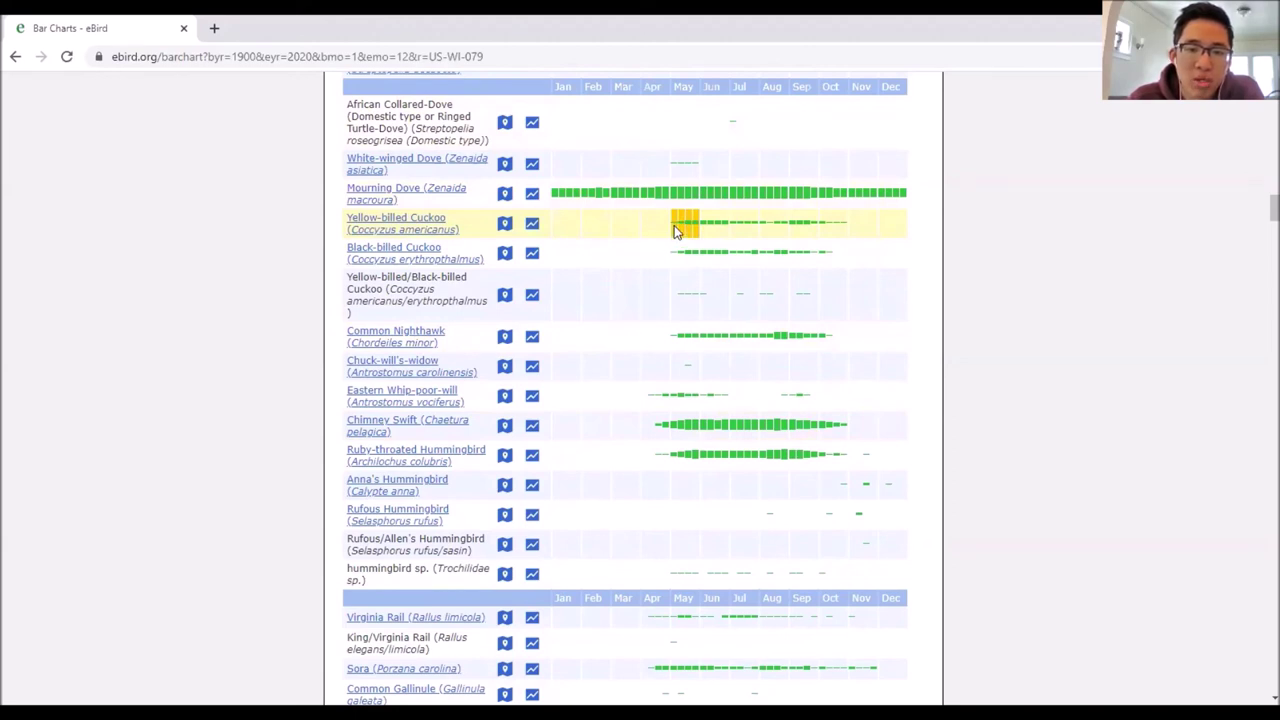
{"action": "scroll", "coordinate": [674, 231], "scroll_direction": "down", "scroll_amount": 3}
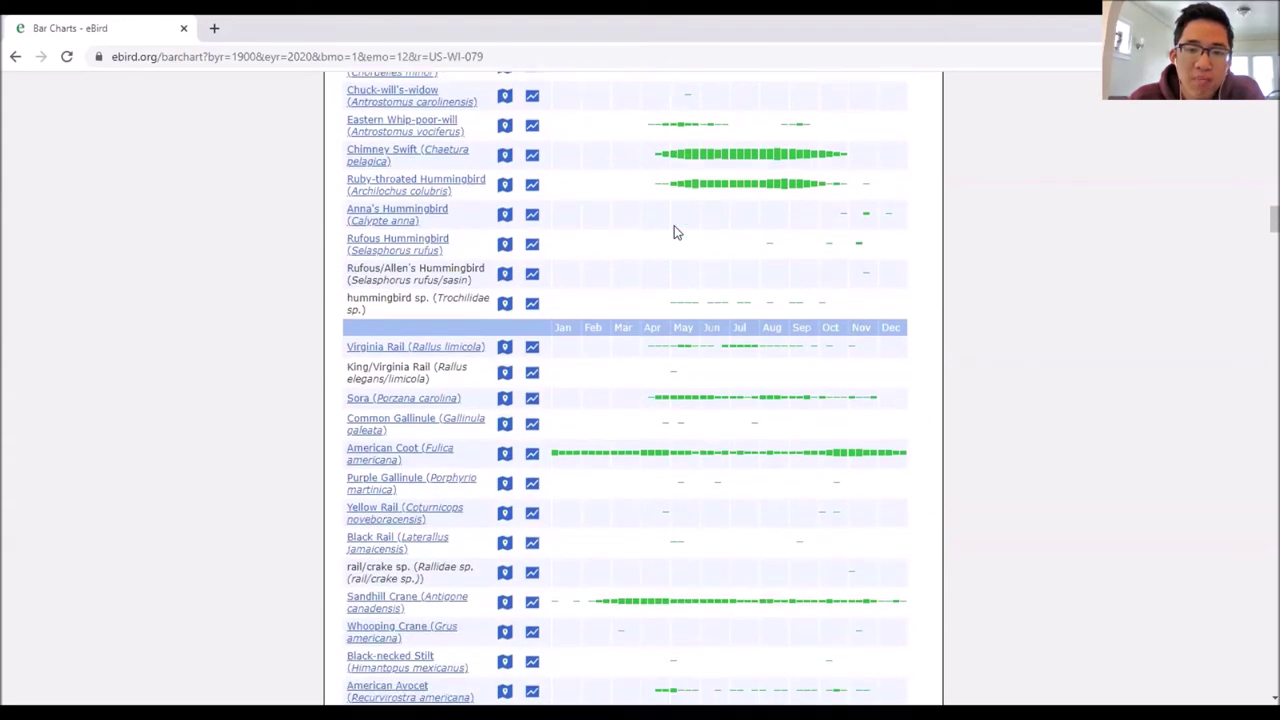
{"action": "scroll", "coordinate": [674, 231], "scroll_direction": "down", "scroll_amount": 20}
{"action": "scroll", "coordinate": [674, 231], "scroll_direction": "down", "scroll_amount": 15}
{"action": "scroll", "coordinate": [674, 231], "scroll_direction": "down", "scroll_amount": 13}
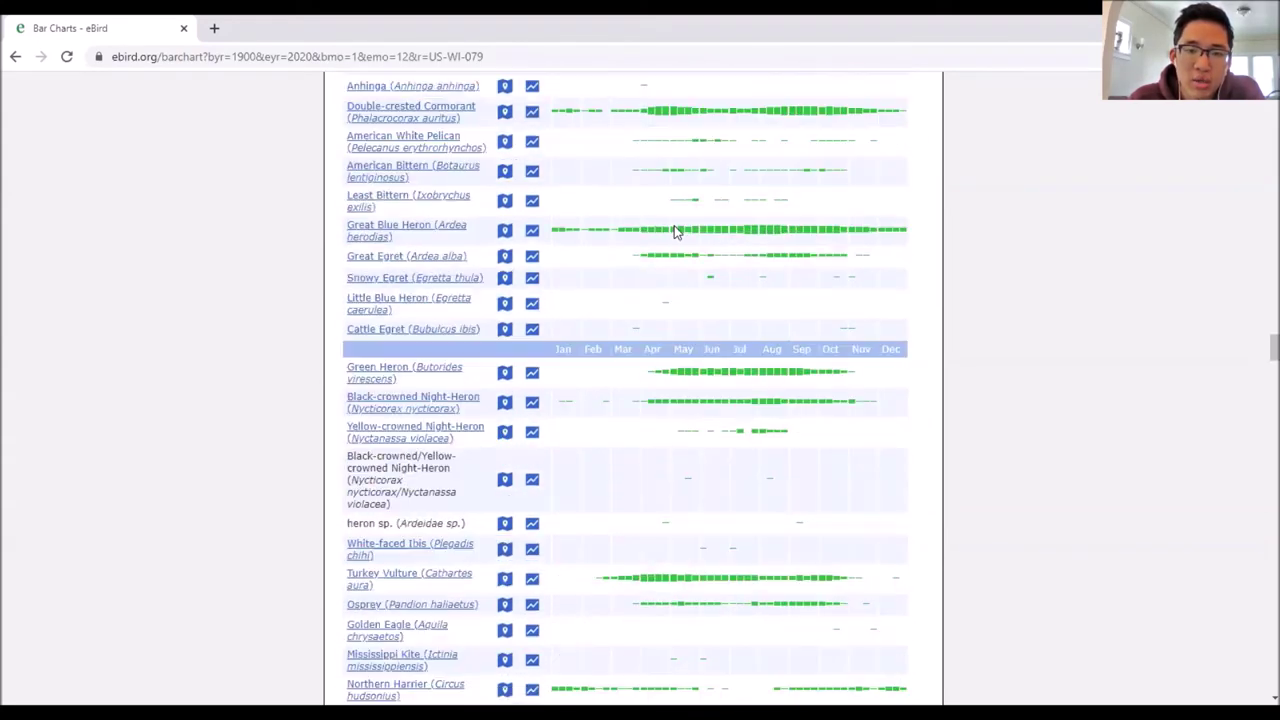
{"action": "scroll", "coordinate": [674, 231], "scroll_direction": "down", "scroll_amount": 4}
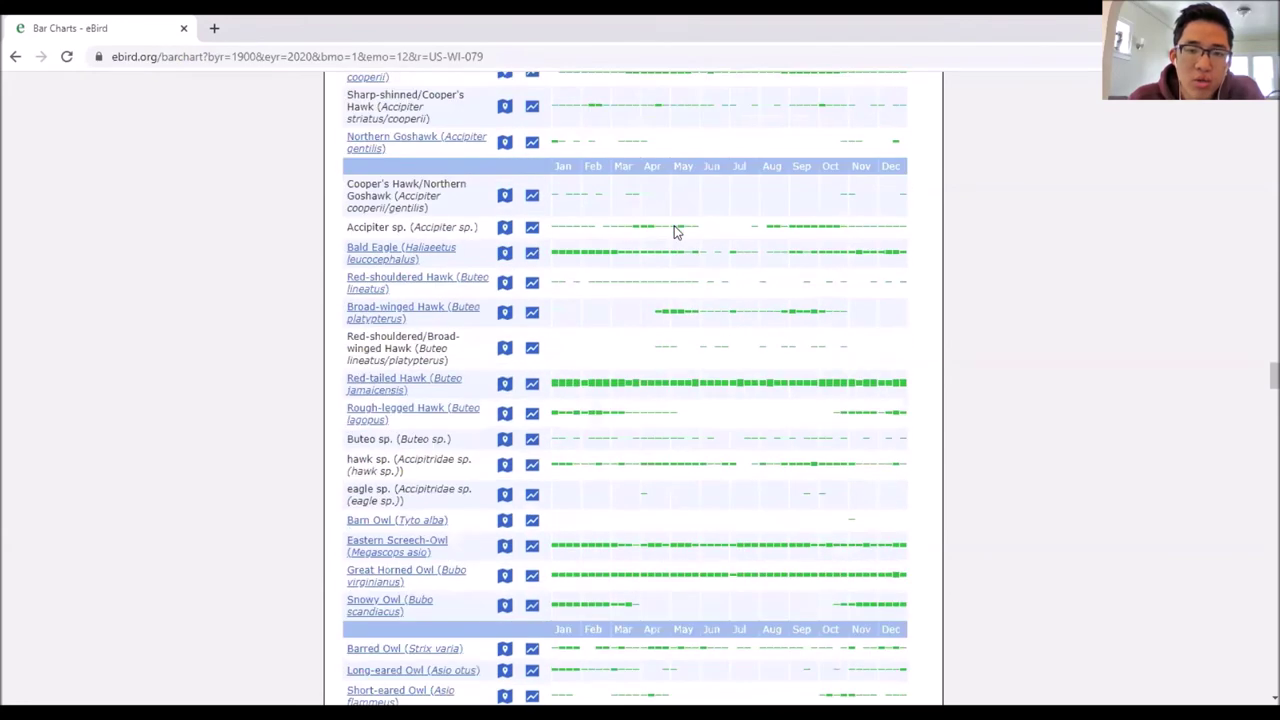
{"action": "scroll", "coordinate": [674, 231], "scroll_direction": "down", "scroll_amount": 8}
{"action": "key", "text": "ctrl+f"}
Step: Search the chart for 'warbler', step to the second of 39 matches, then close the find bar
{"action": "type", "text": "wa"}
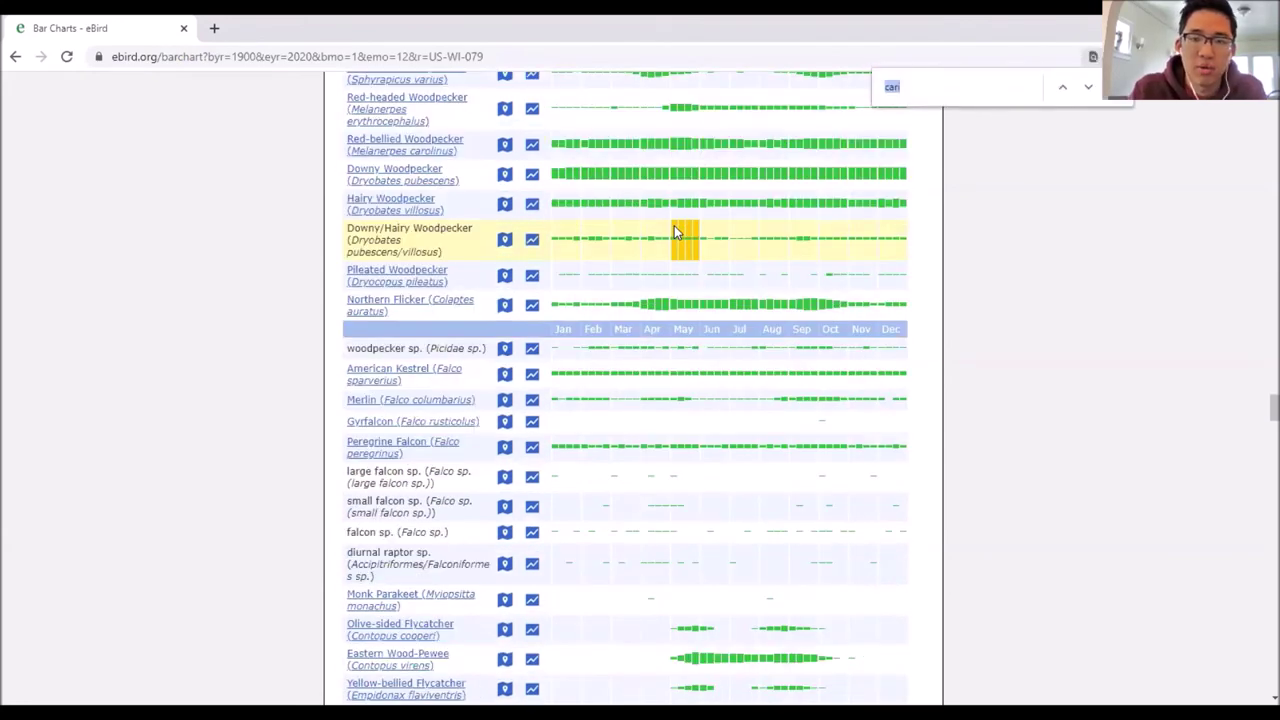
{"action": "type", "text": "rbler"}
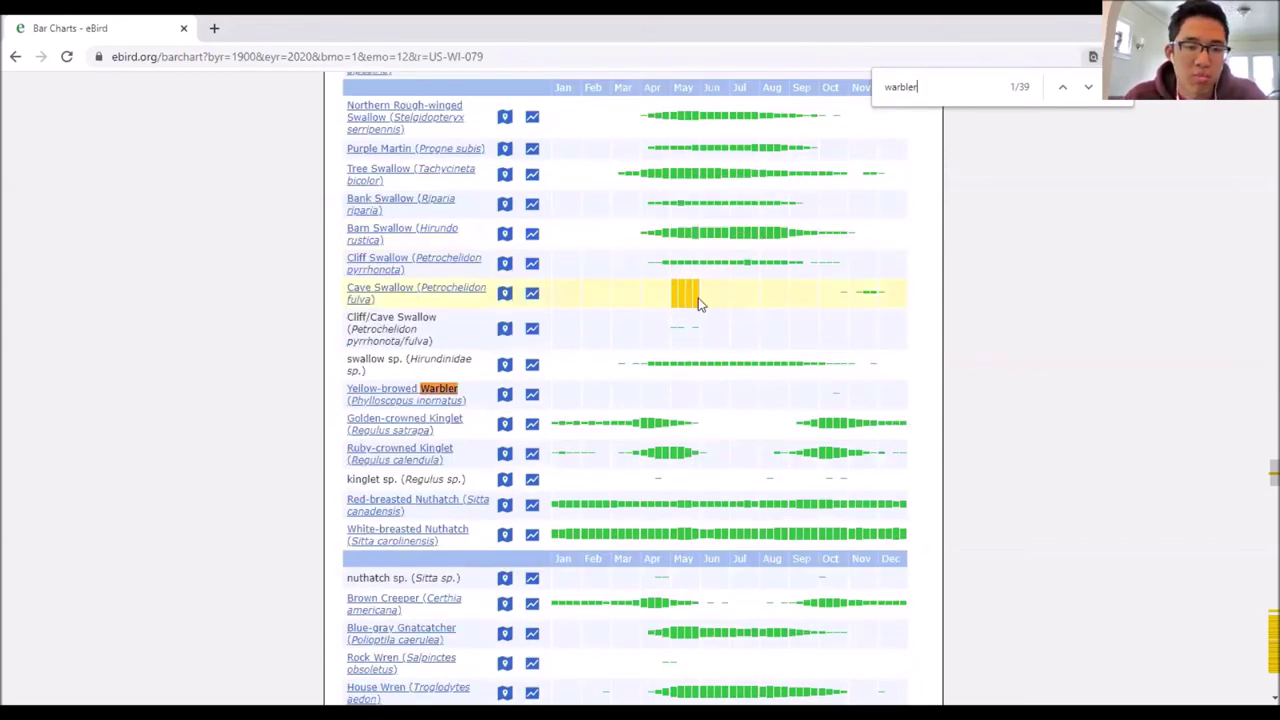
{"action": "scroll", "coordinate": [690, 318], "scroll_direction": "down", "scroll_amount": 3}
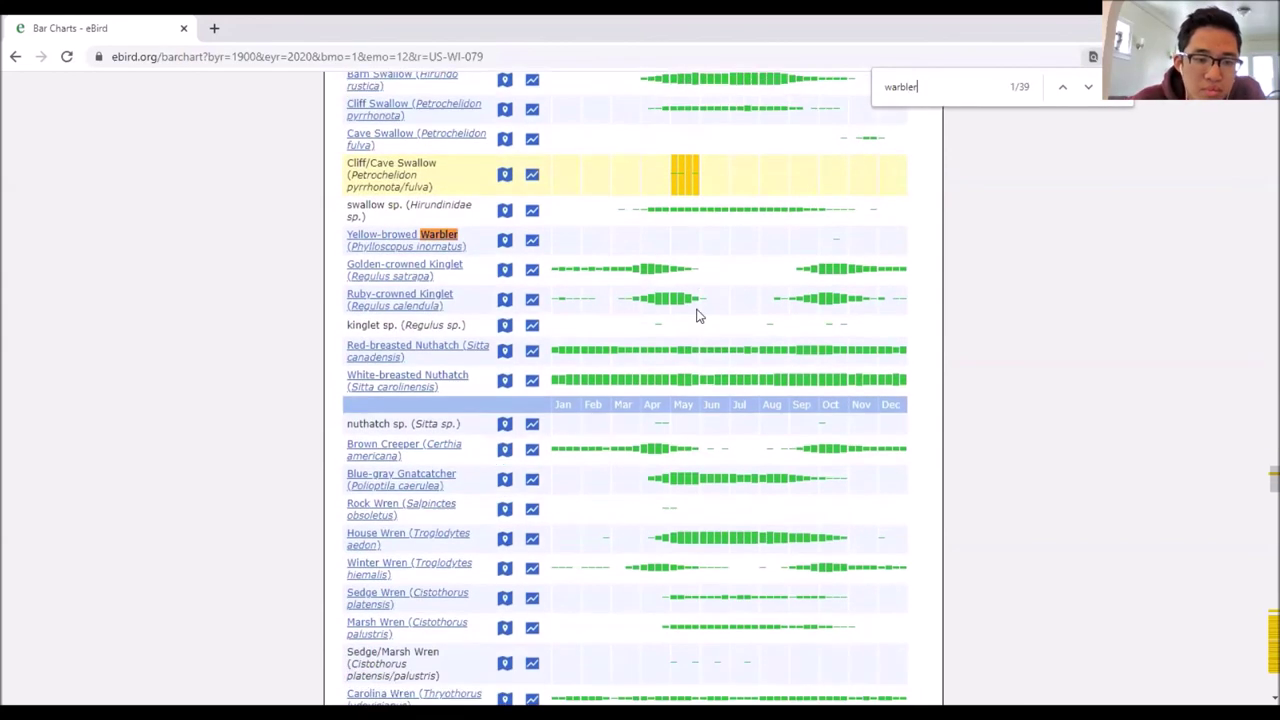
{"action": "scroll", "coordinate": [706, 270], "scroll_direction": "down", "scroll_amount": 3}
{"action": "scroll", "coordinate": [705, 273], "scroll_direction": "down", "scroll_amount": 1}
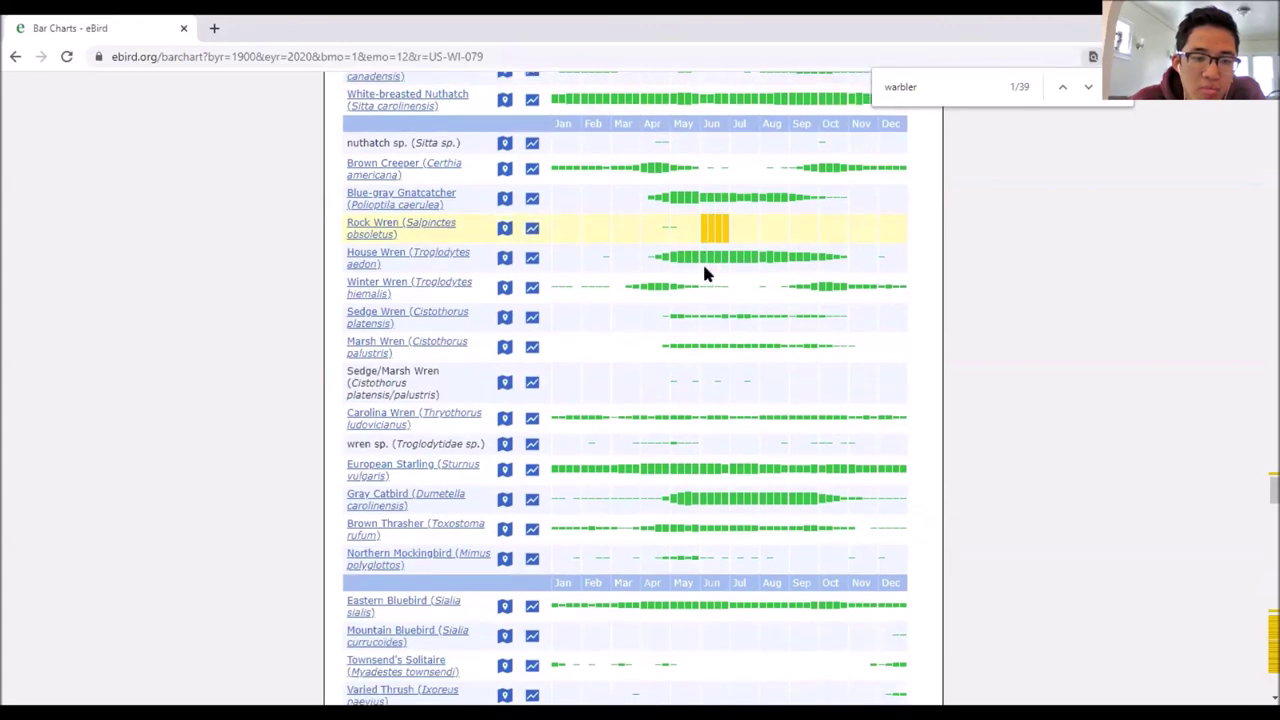
{"action": "scroll", "coordinate": [705, 273], "scroll_direction": "down", "scroll_amount": 3}
{"action": "key", "text": "Return"}
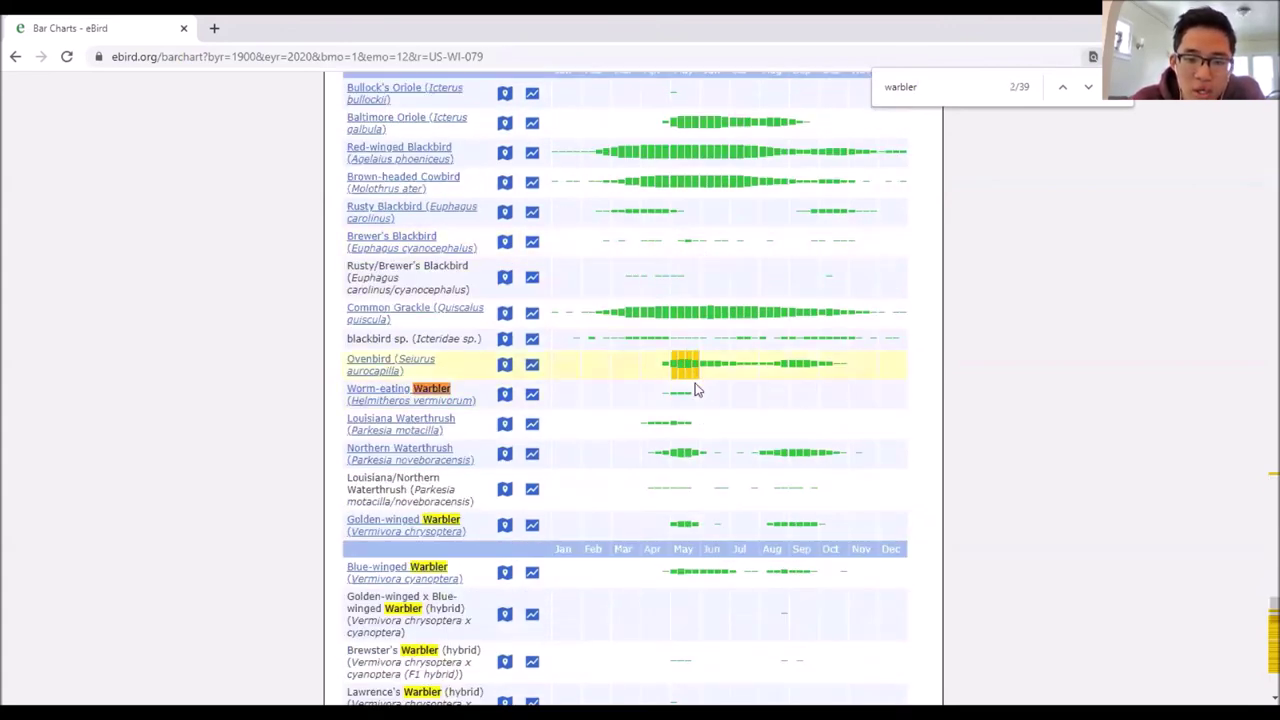
{"action": "scroll", "coordinate": [678, 398], "scroll_direction": "down", "scroll_amount": 1}
{"action": "scroll", "coordinate": [677, 397], "scroll_direction": "down", "scroll_amount": 1}
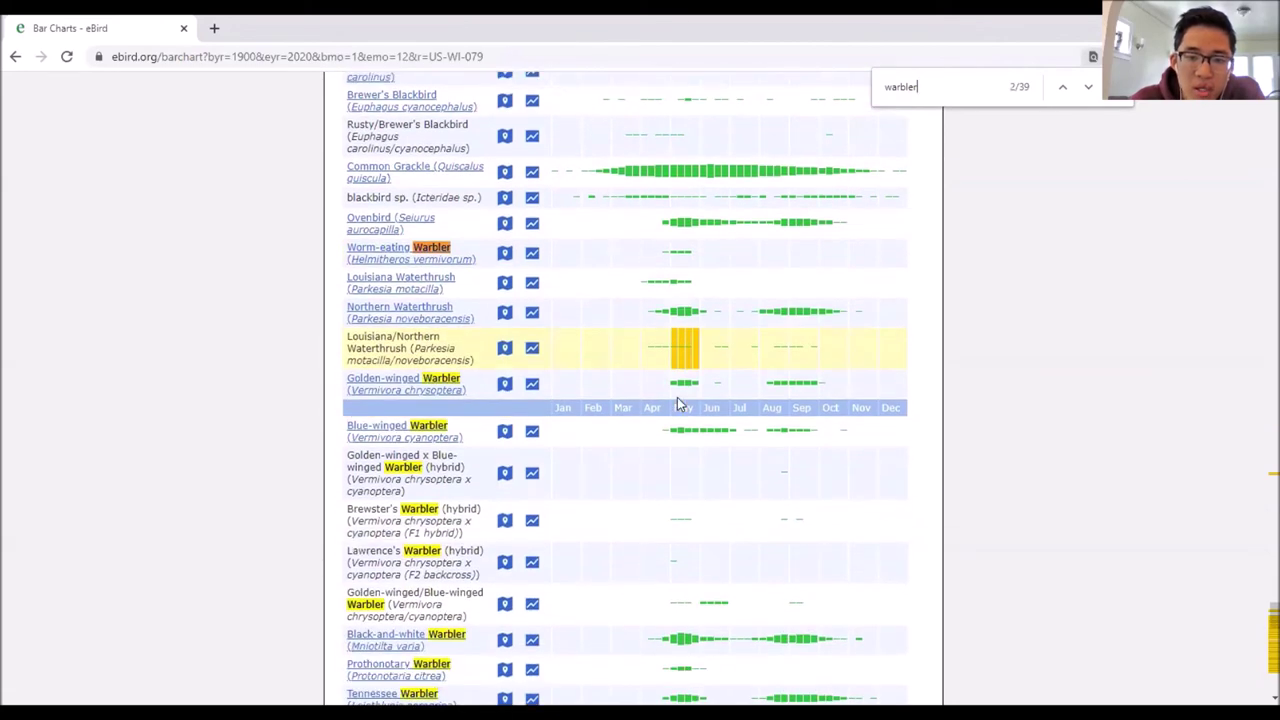
{"action": "scroll", "coordinate": [677, 397], "scroll_direction": "down", "scroll_amount": 2}
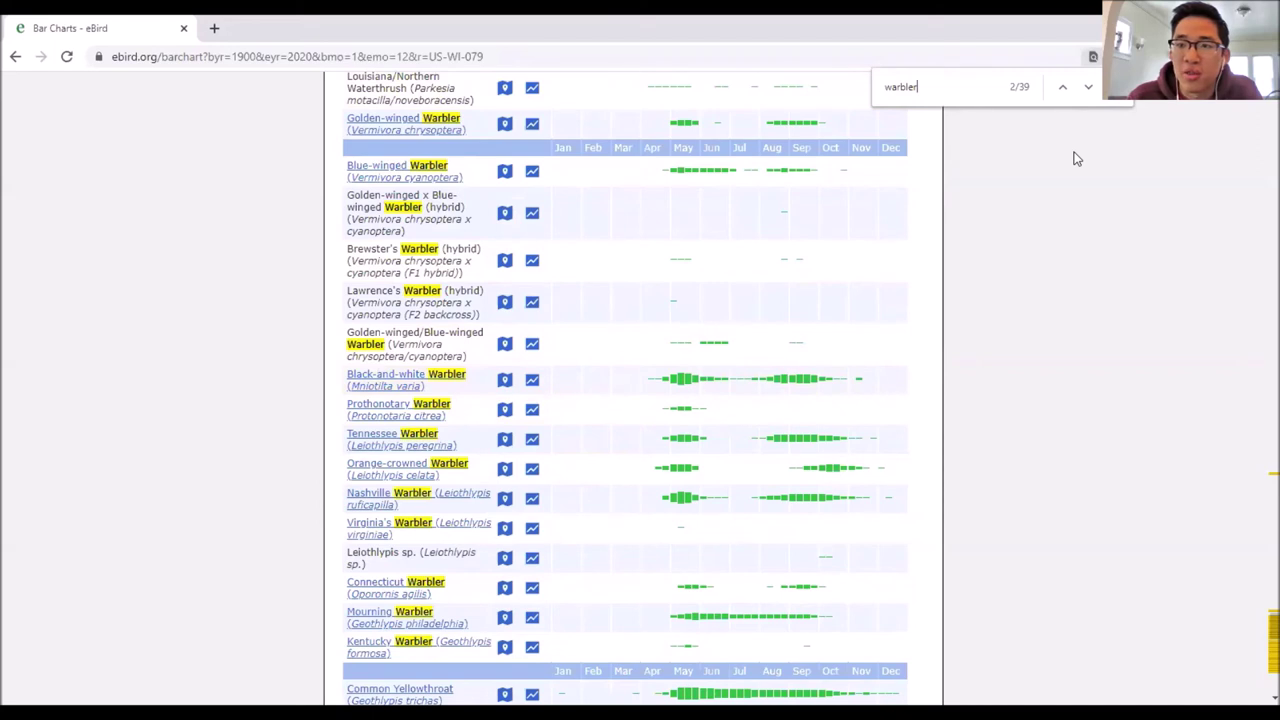
{"action": "key", "text": "Escape"}
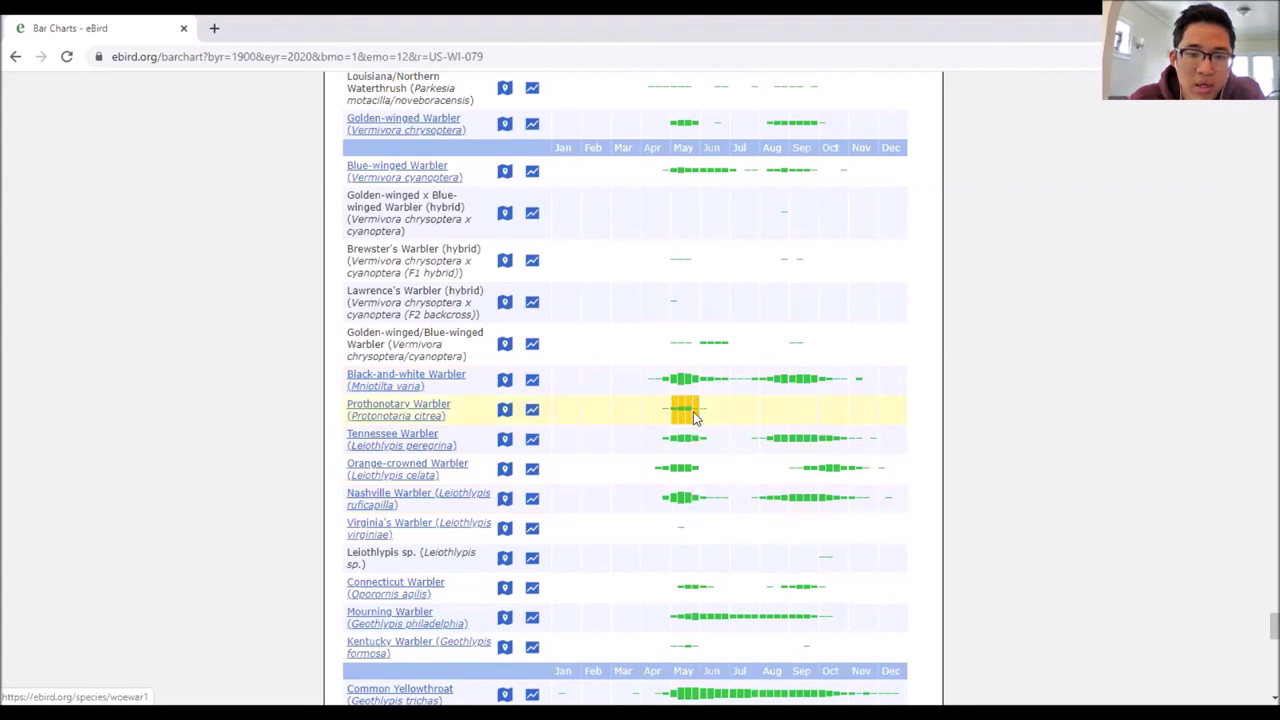
{"action": "scroll", "coordinate": [620, 380], "scroll_direction": "down", "scroll_amount": 1}
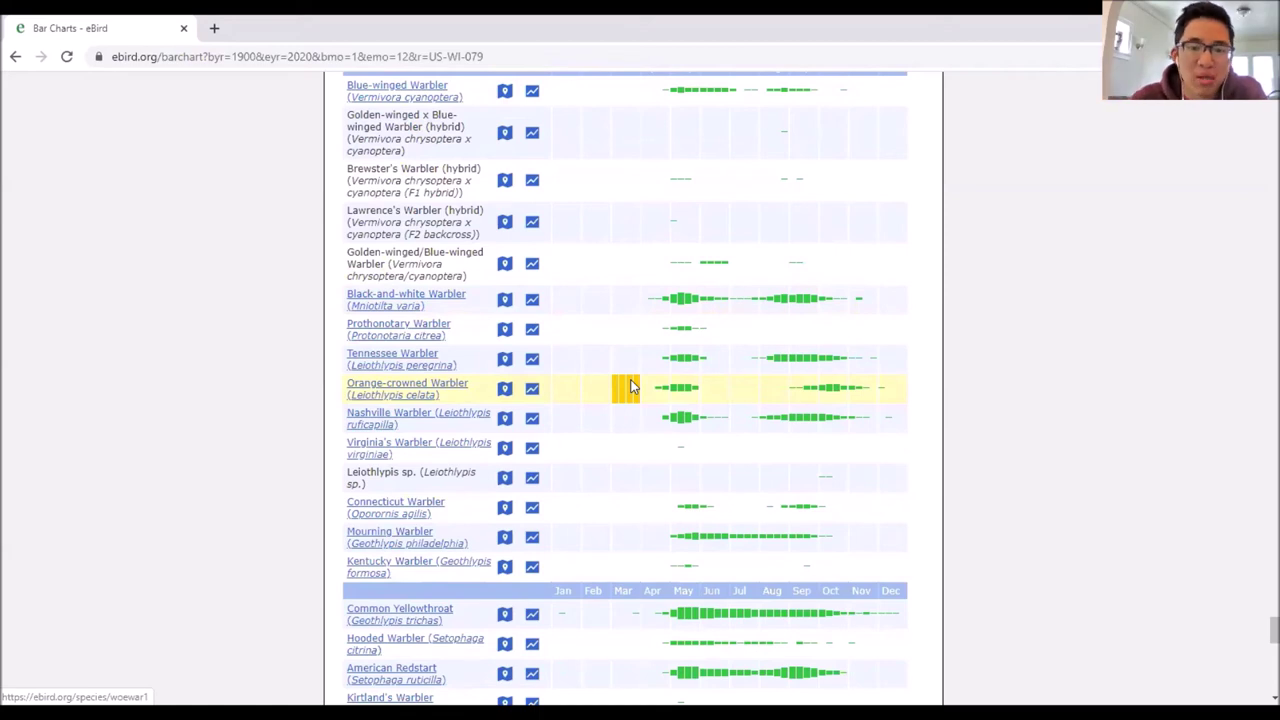
{"action": "scroll", "coordinate": [620, 420], "scroll_direction": "down", "scroll_amount": 2}
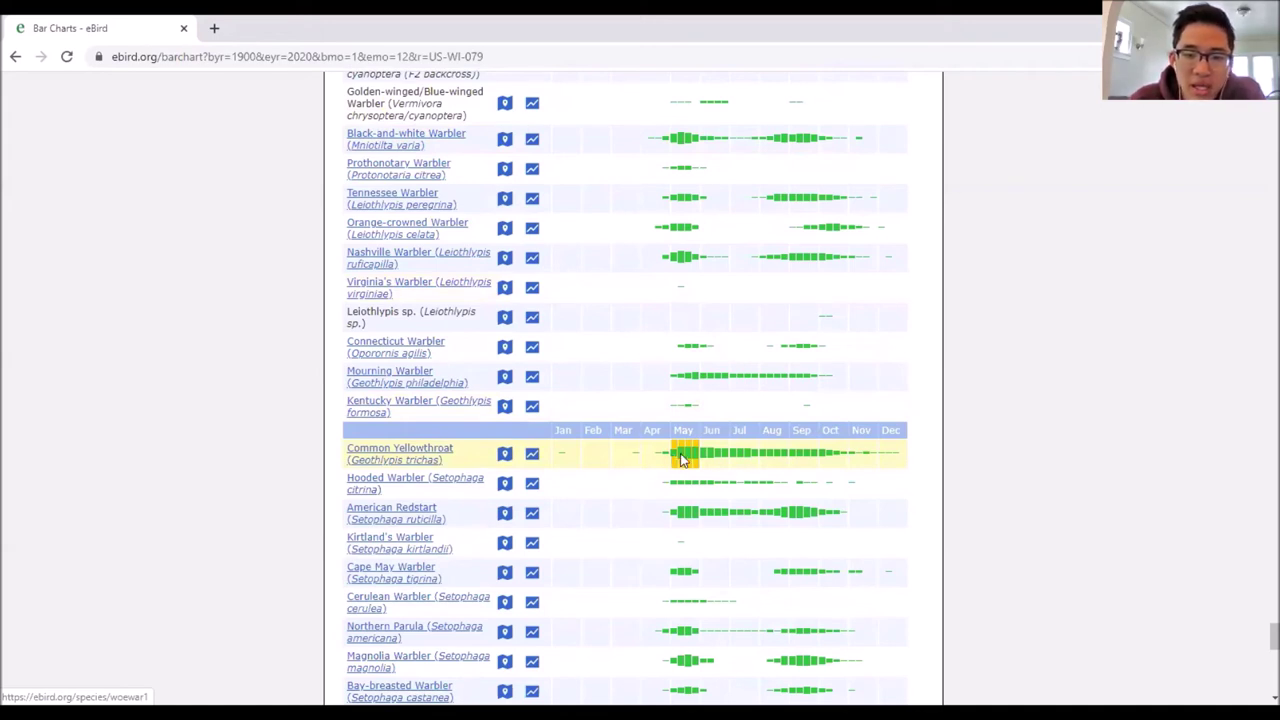
{"action": "scroll", "coordinate": [688, 462], "scroll_direction": "down", "scroll_amount": 3}
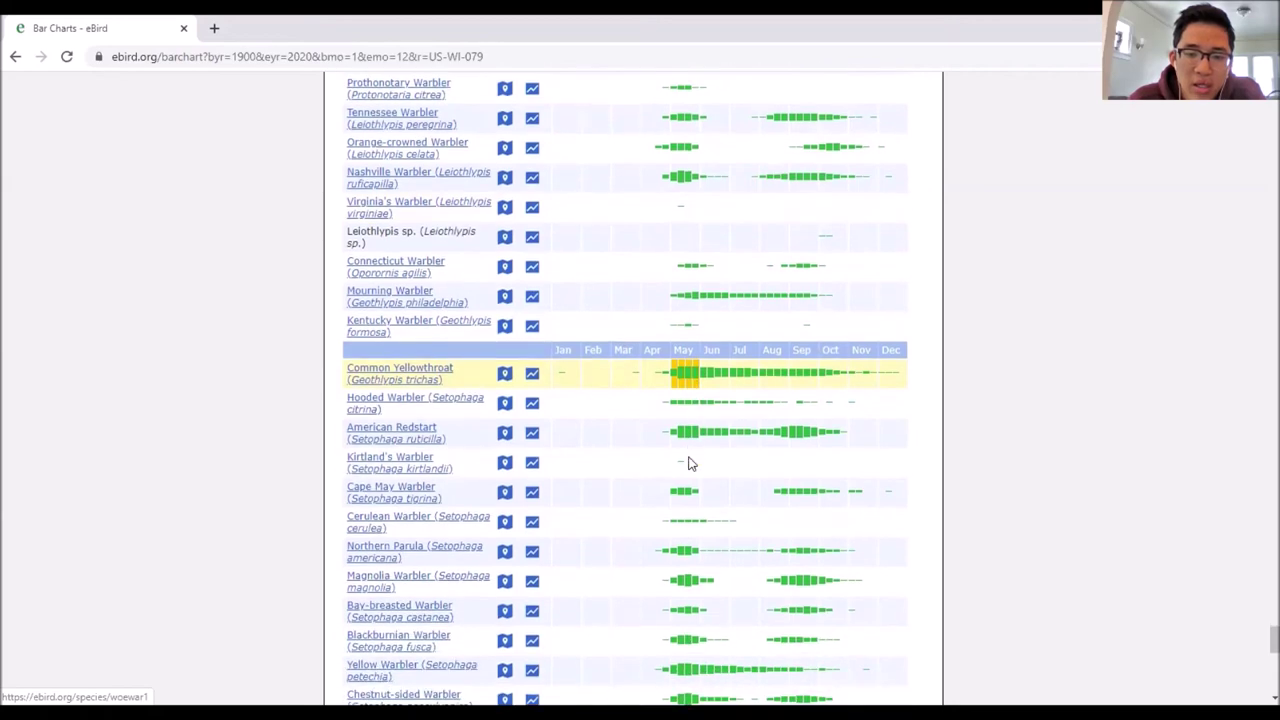
{"action": "scroll", "coordinate": [688, 462], "scroll_direction": "down", "scroll_amount": 1}
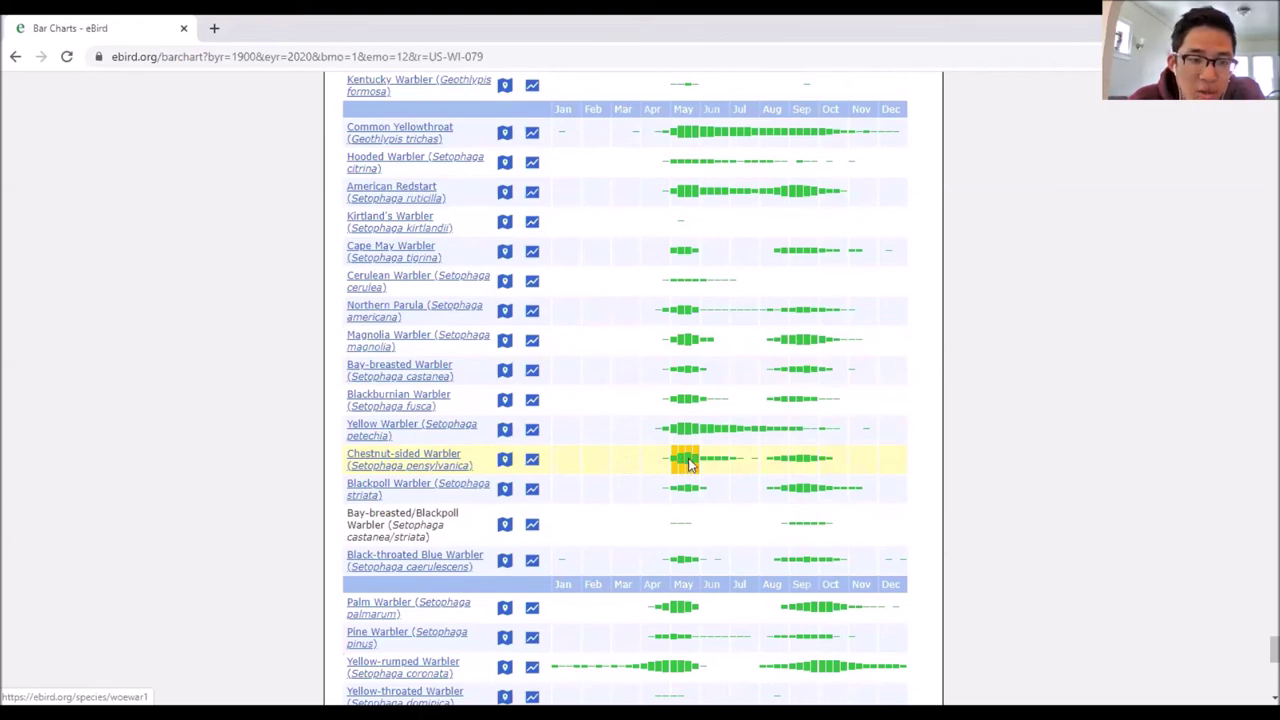
{"action": "scroll", "coordinate": [688, 462], "scroll_direction": "down", "scroll_amount": 5}
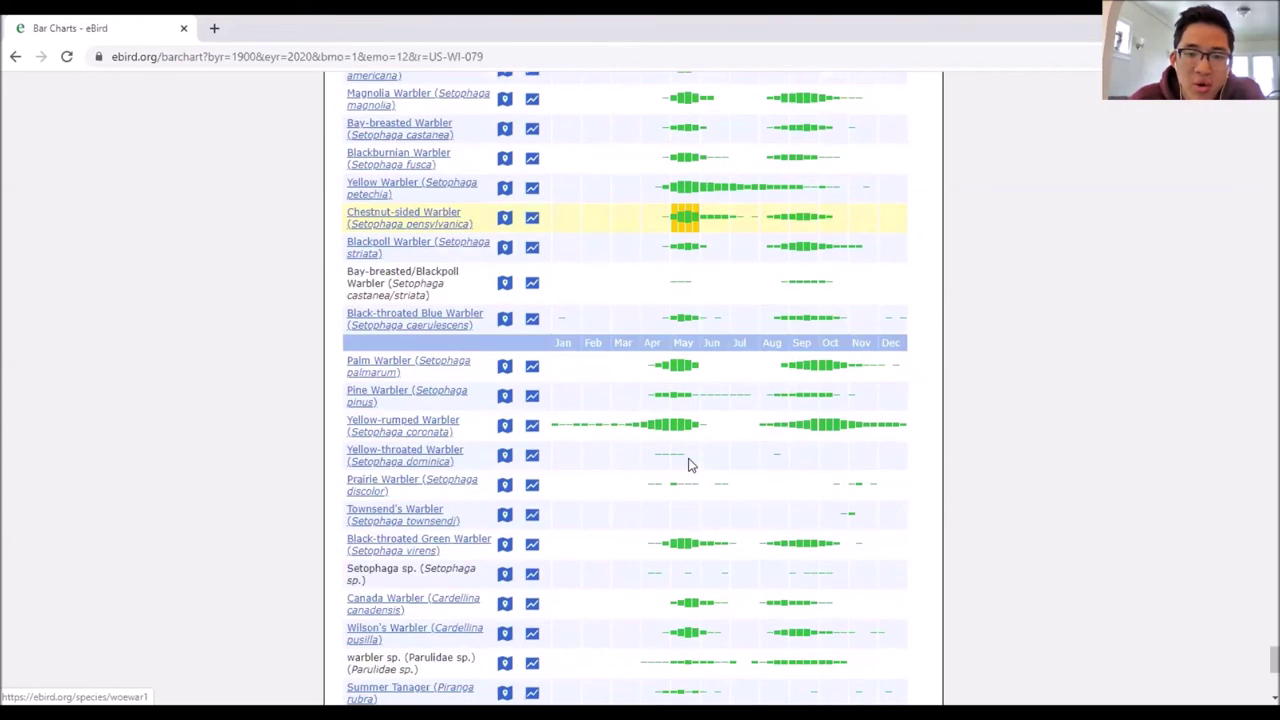
{"action": "scroll", "coordinate": [688, 462], "scroll_direction": "up", "scroll_amount": 1}
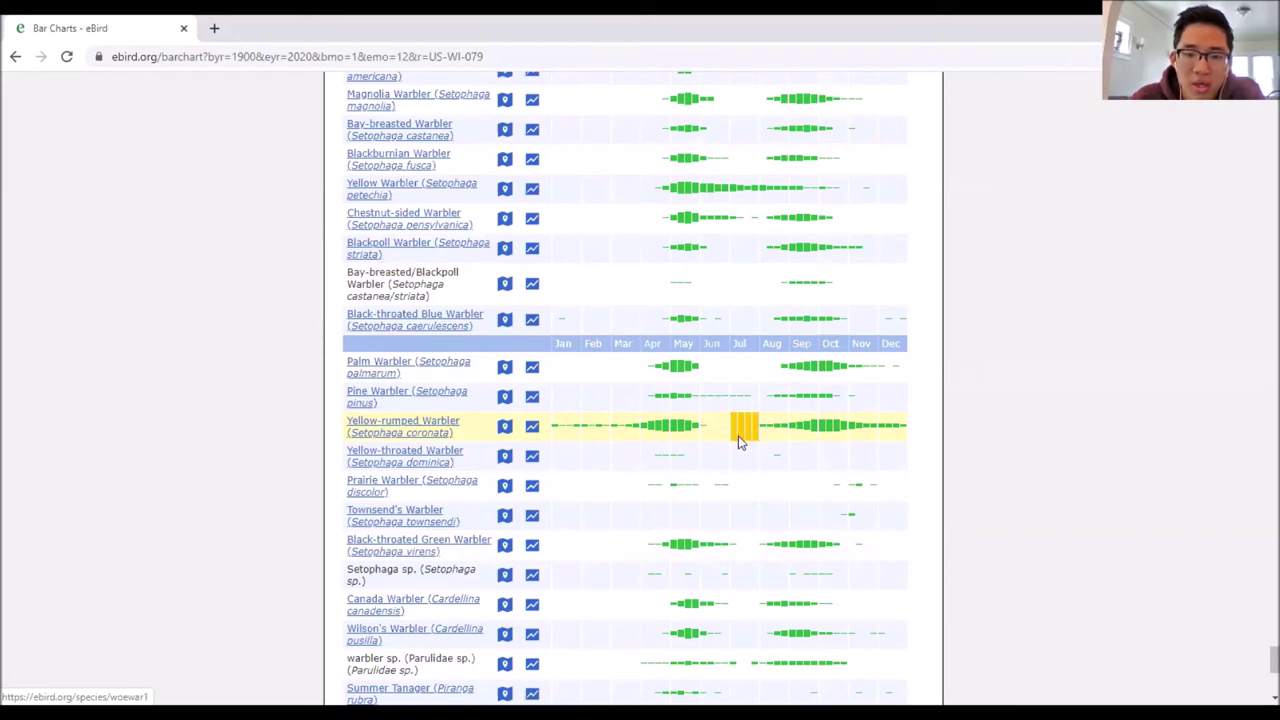
{"action": "scroll", "coordinate": [714, 429], "scroll_direction": "down", "scroll_amount": 3}
{"action": "scroll", "coordinate": [698, 408], "scroll_direction": "down", "scroll_amount": 2}
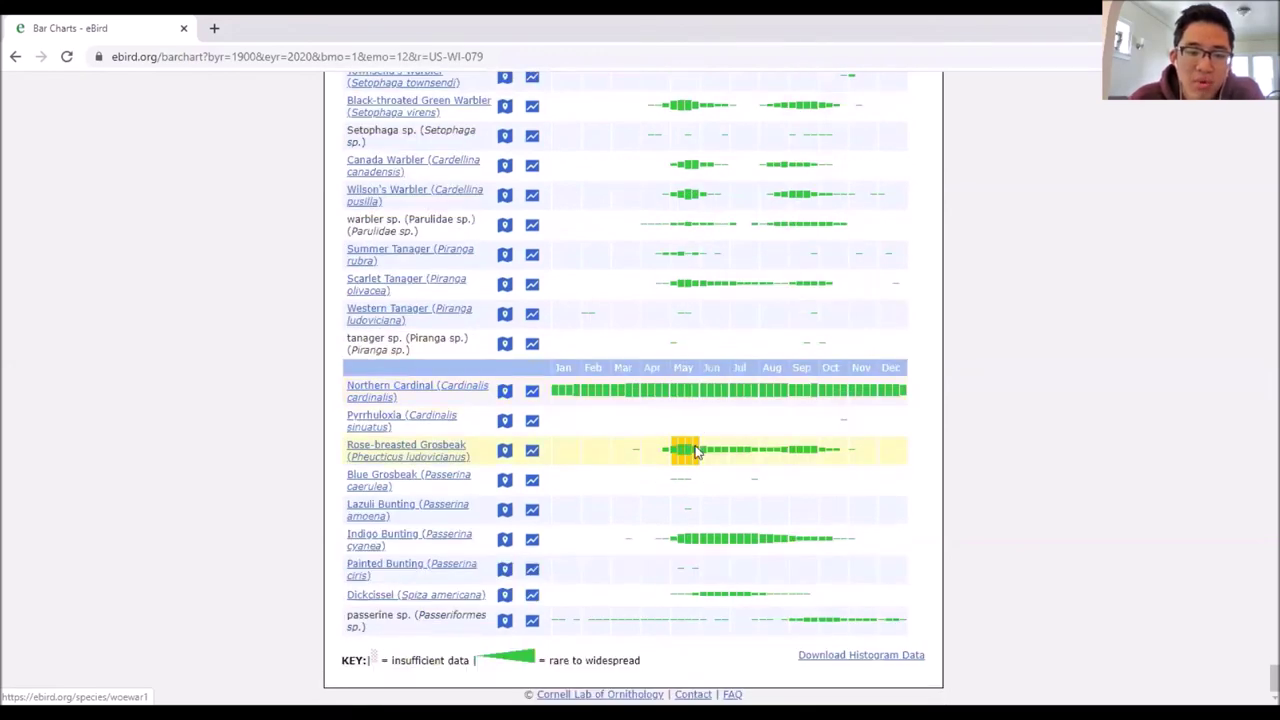
{"action": "left_click_drag", "start_coordinate": [1273, 676], "coordinate": [1273, 90]}
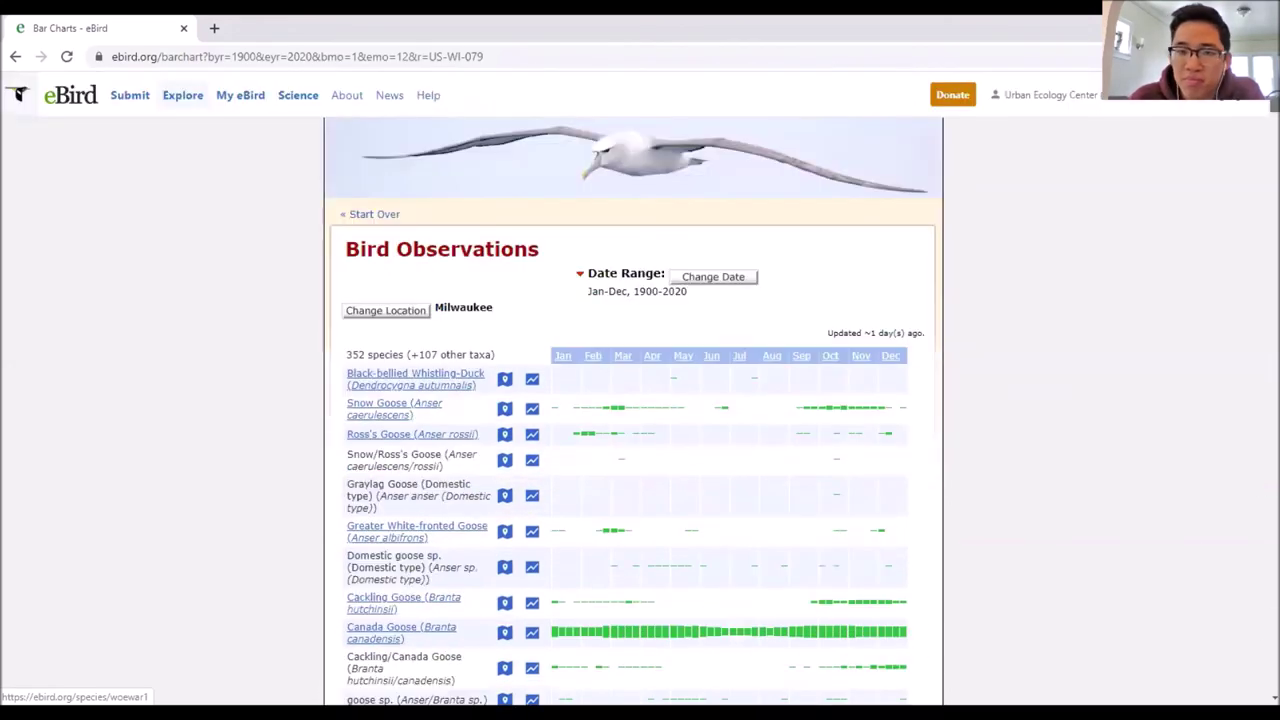
Step: Set the chart's date range to start and end in 2019 and apply it
{"action": "left_click", "coordinate": [712, 277]}
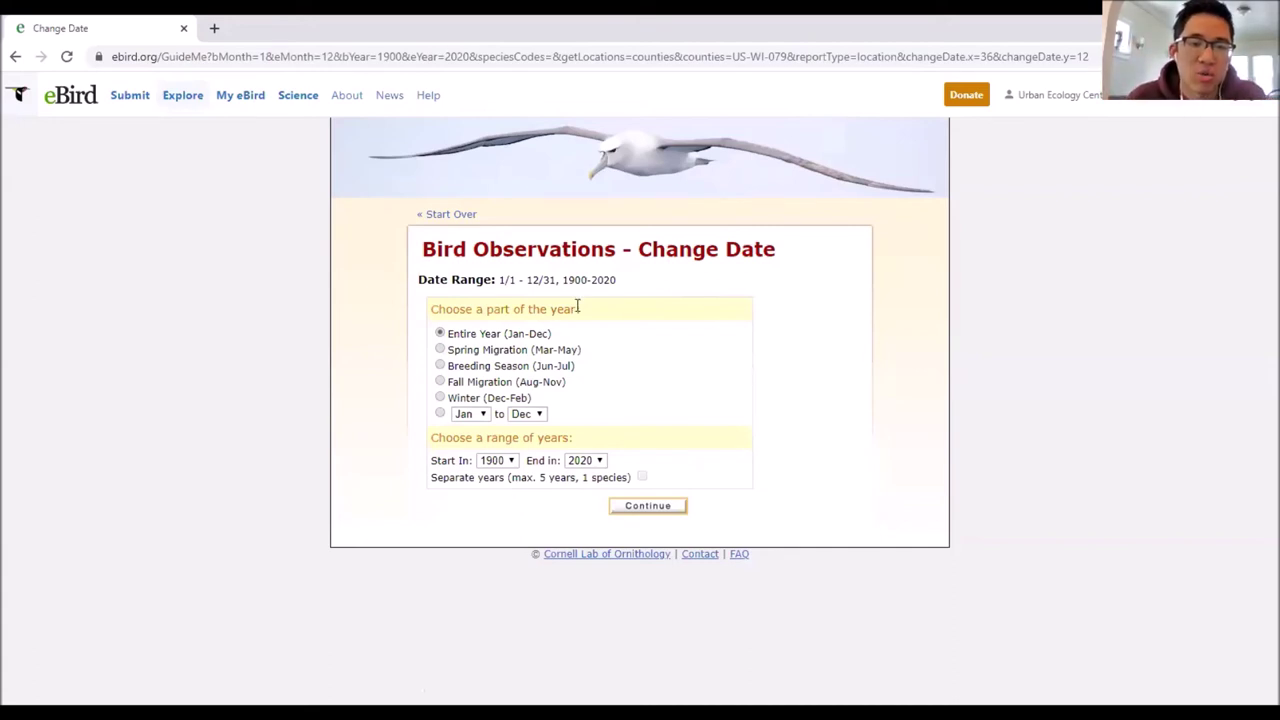
{"action": "left_click", "coordinate": [583, 460]}
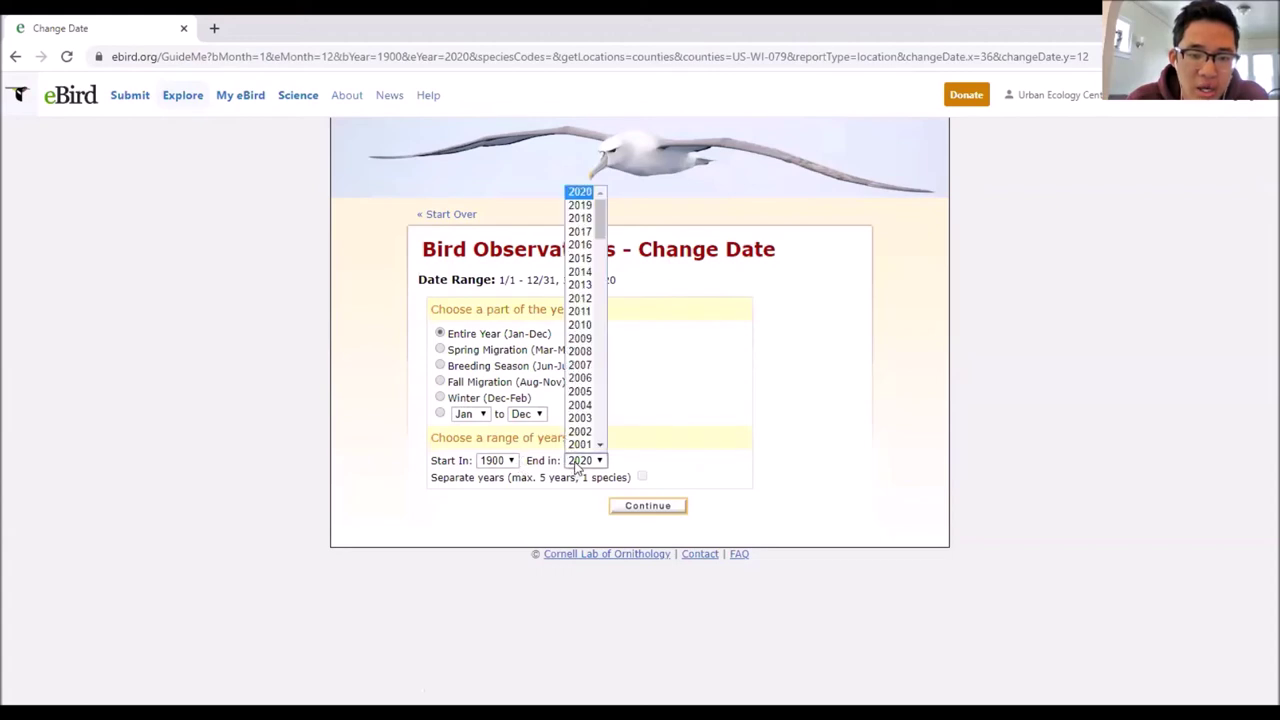
{"action": "left_click", "coordinate": [585, 202]}
{"action": "left_click", "coordinate": [497, 460]}
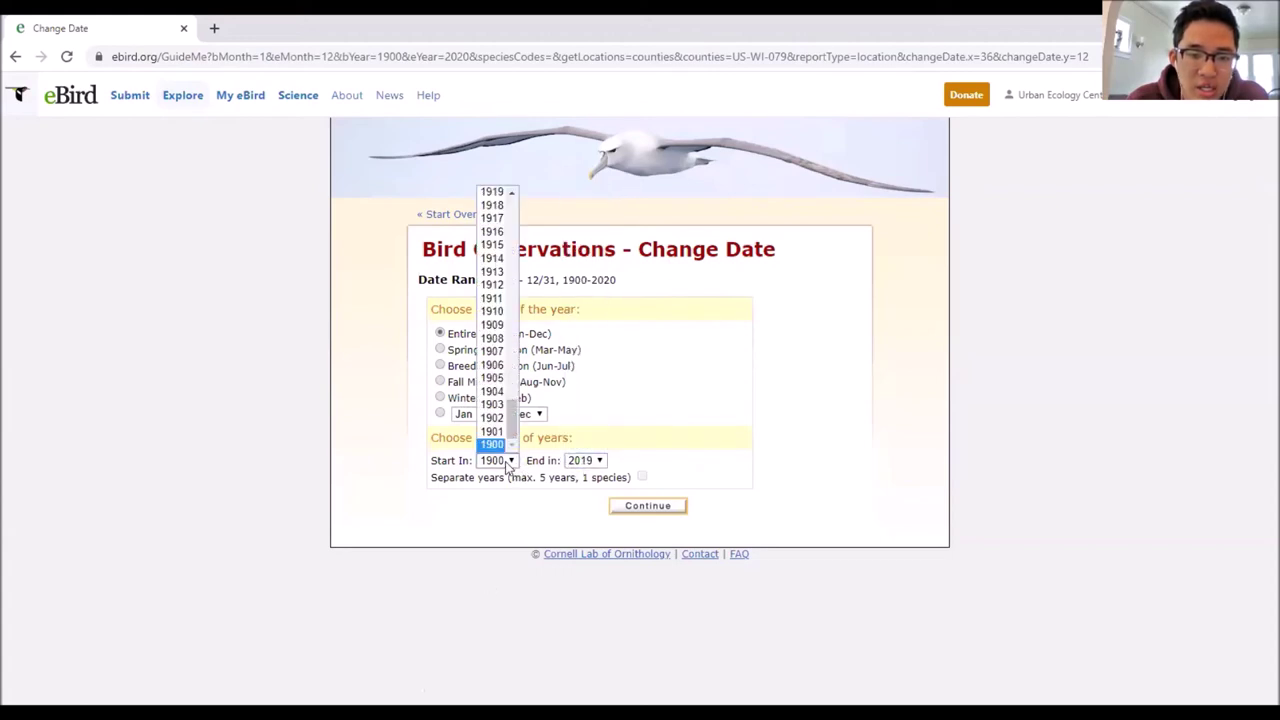
{"action": "left_click_drag", "start_coordinate": [510, 418], "coordinate": [515, 200]}
{"action": "left_click", "coordinate": [492, 204]}
{"action": "left_click", "coordinate": [621, 509]}
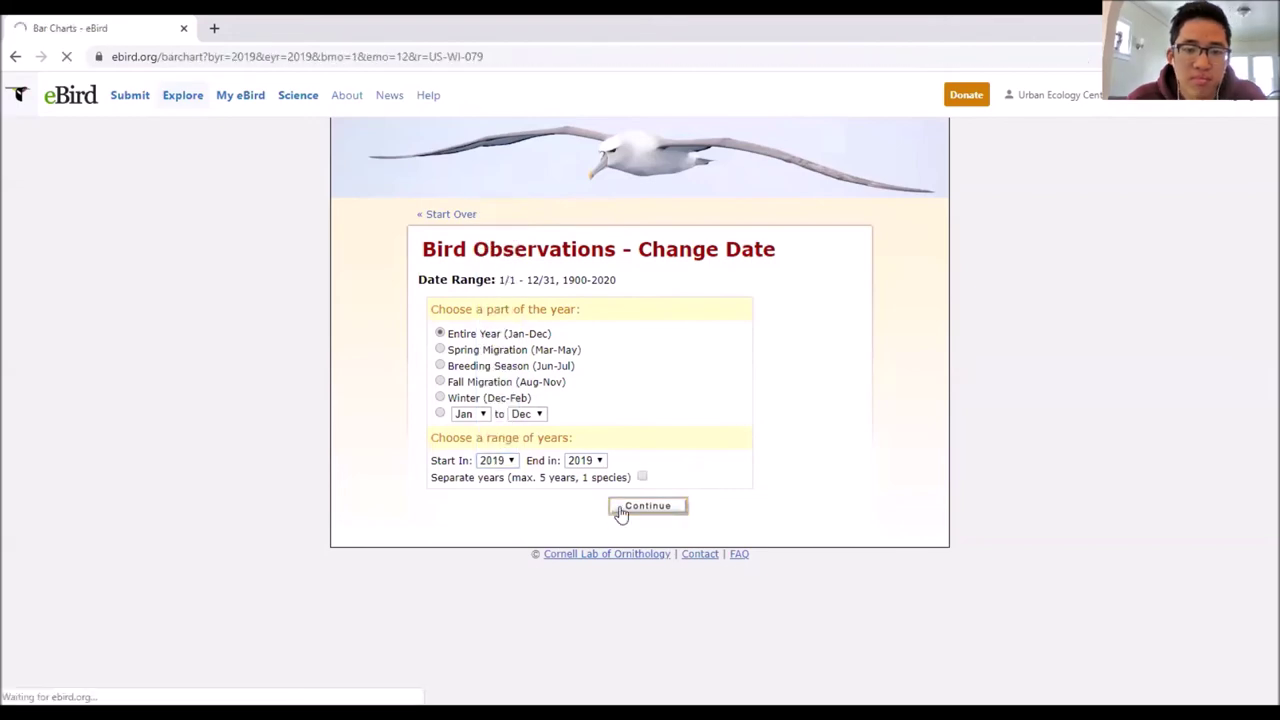
{"action": "scroll", "coordinate": [667, 410], "scroll_direction": "down", "scroll_amount": 4}
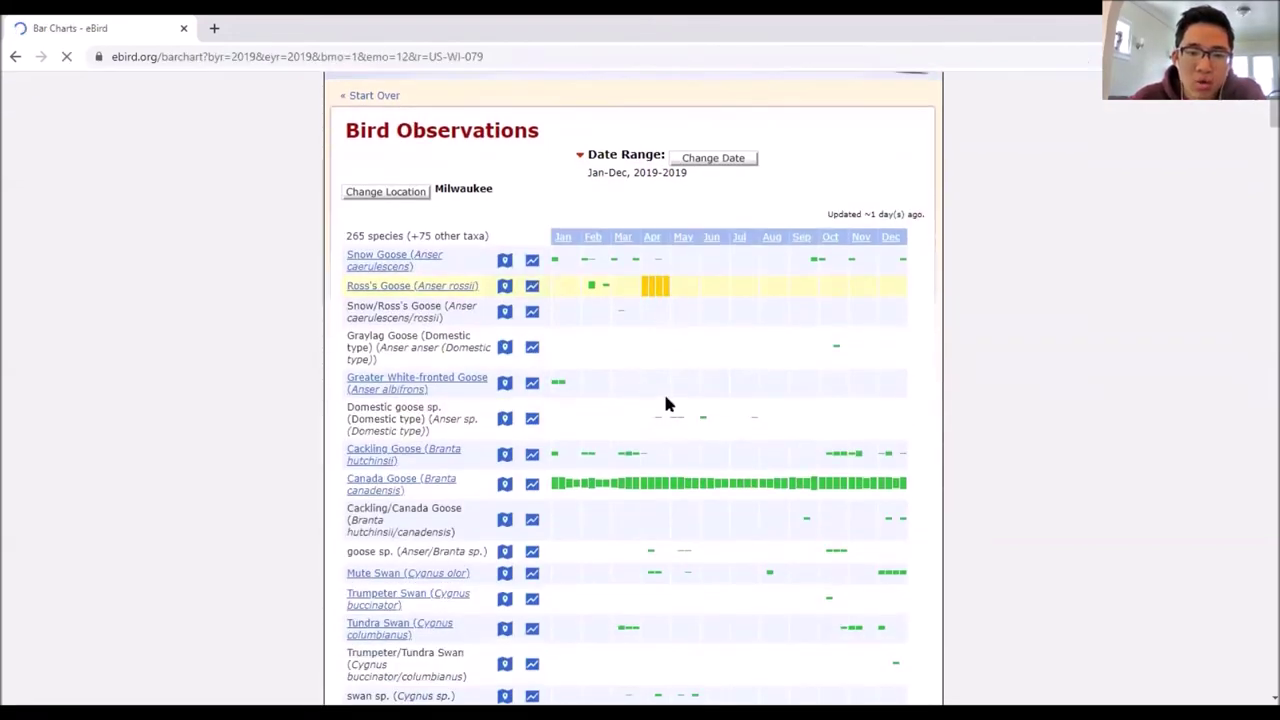
{"action": "scroll", "coordinate": [666, 400], "scroll_direction": "up", "scroll_amount": 3}
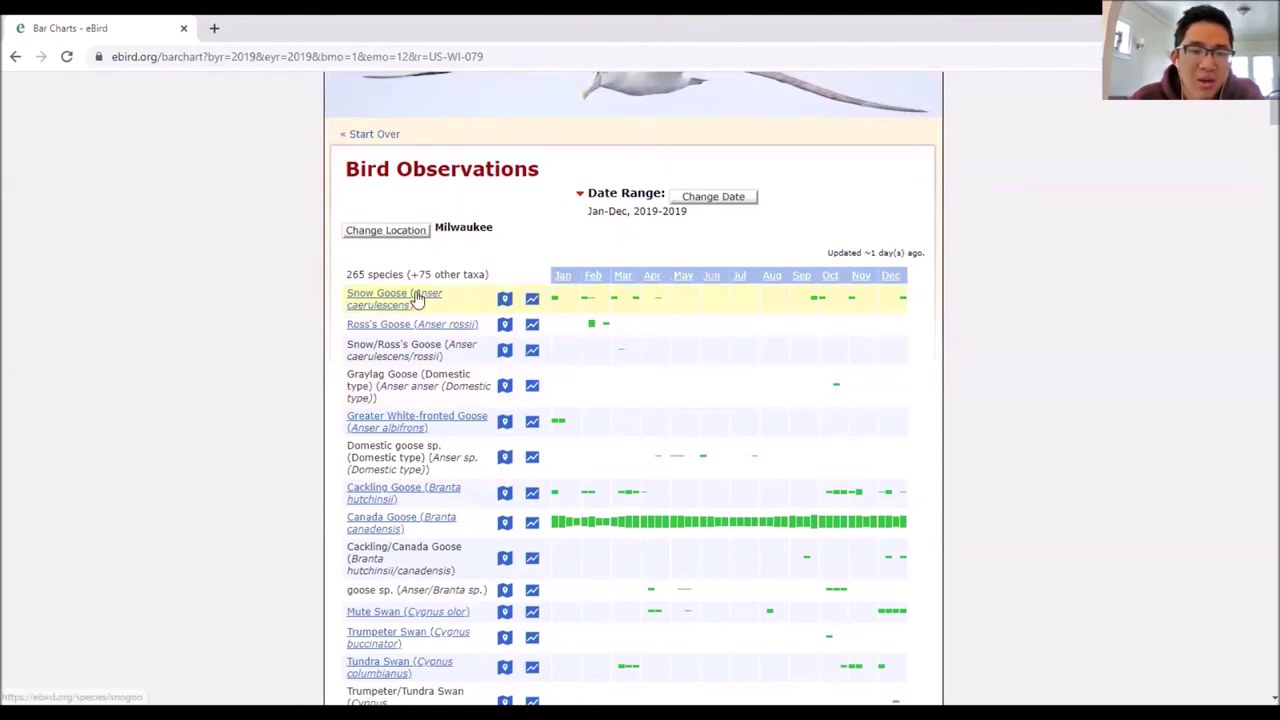
{"action": "scroll", "coordinate": [661, 315], "scroll_direction": "down", "scroll_amount": 6}
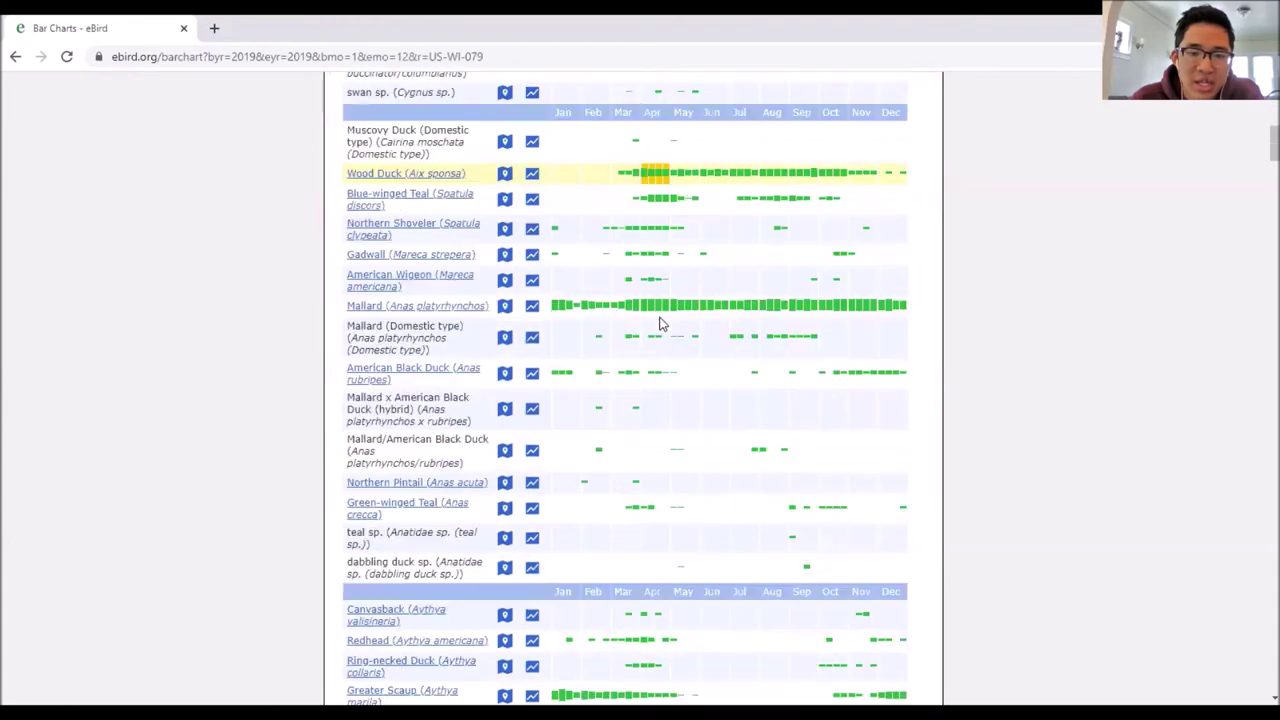
{"action": "scroll", "coordinate": [662, 245], "scroll_direction": "down", "scroll_amount": 5}
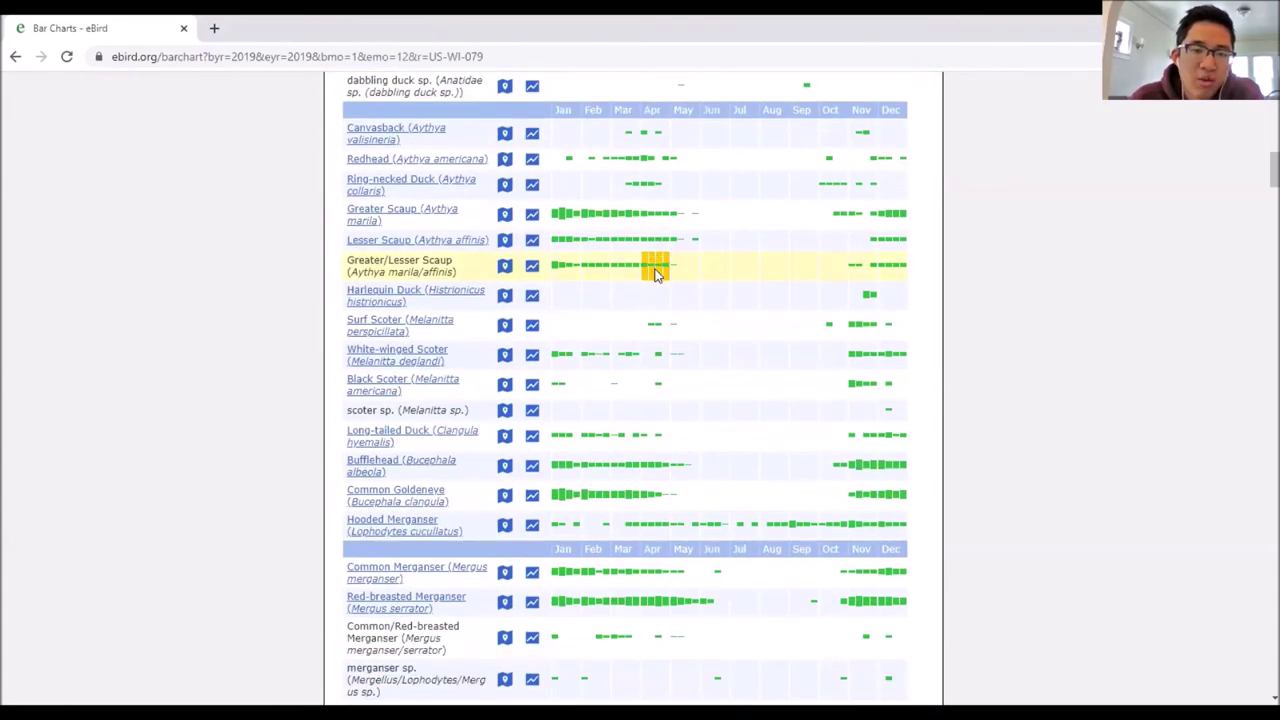
{"action": "scroll", "coordinate": [656, 268], "scroll_direction": "up", "scroll_amount": 1}
{"action": "scroll", "coordinate": [656, 275], "scroll_direction": "up", "scroll_amount": 11}
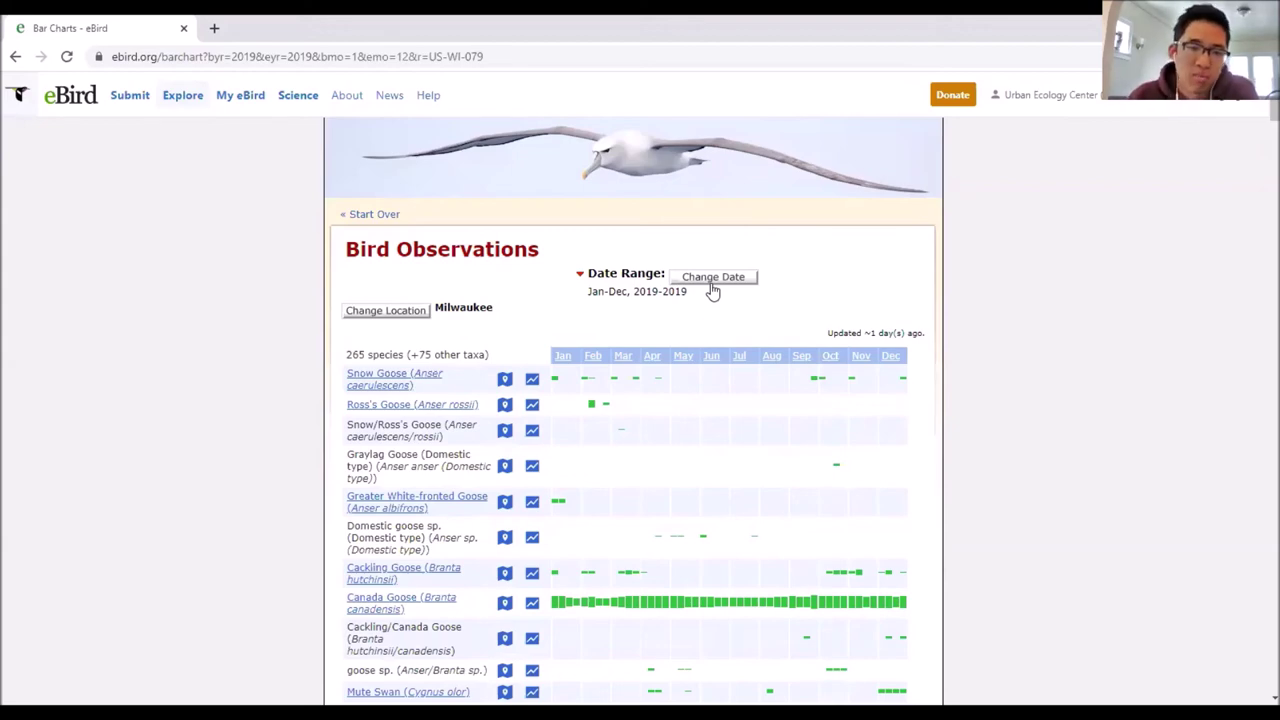
{"action": "left_click", "coordinate": [178, 102]}
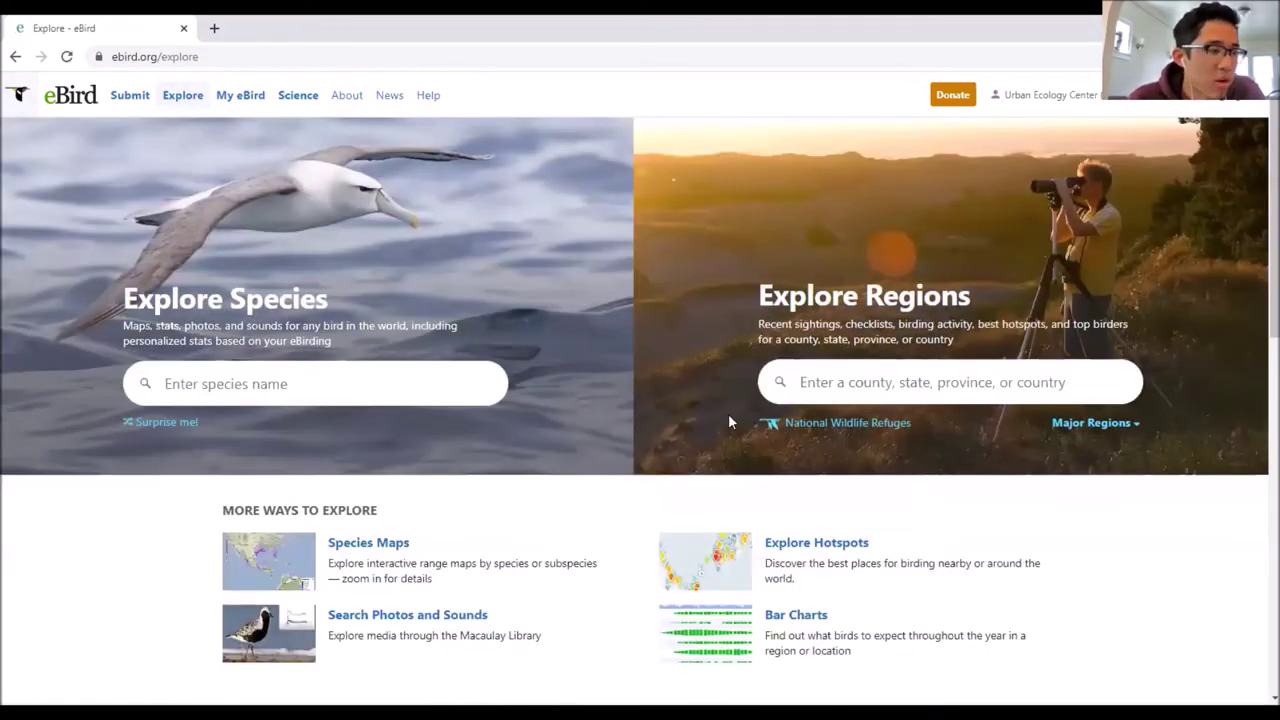
Step: Scroll down the Explore page and open Search Photos and Sounds
{"action": "scroll", "coordinate": [686, 420], "scroll_direction": "down", "scroll_amount": 2}
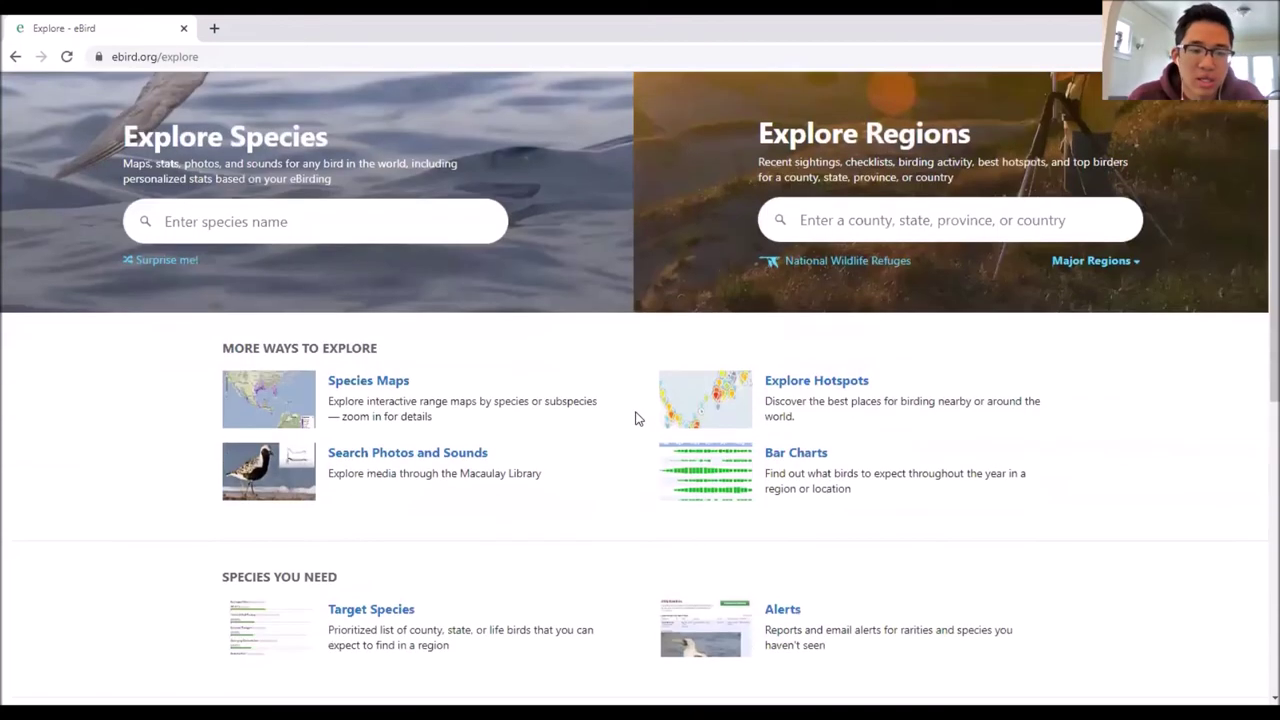
{"action": "scroll", "coordinate": [450, 383], "scroll_direction": "down", "scroll_amount": 1}
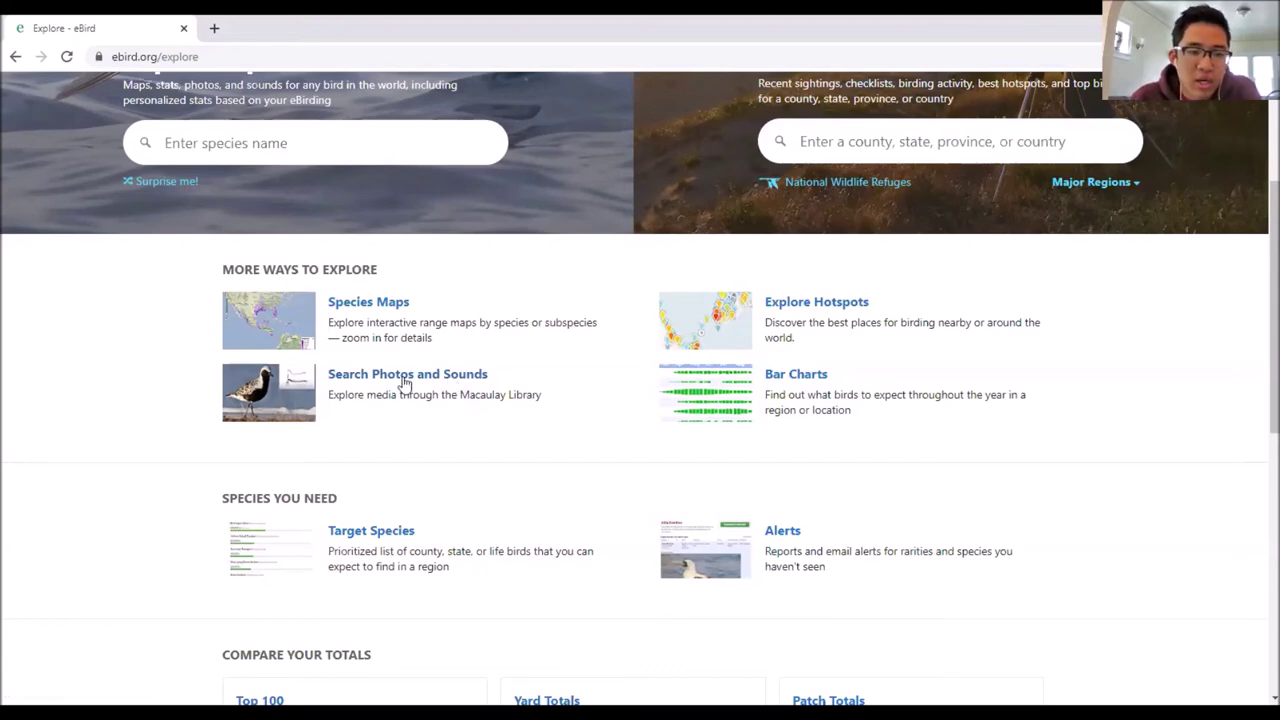
{"action": "left_click", "coordinate": [405, 383]}
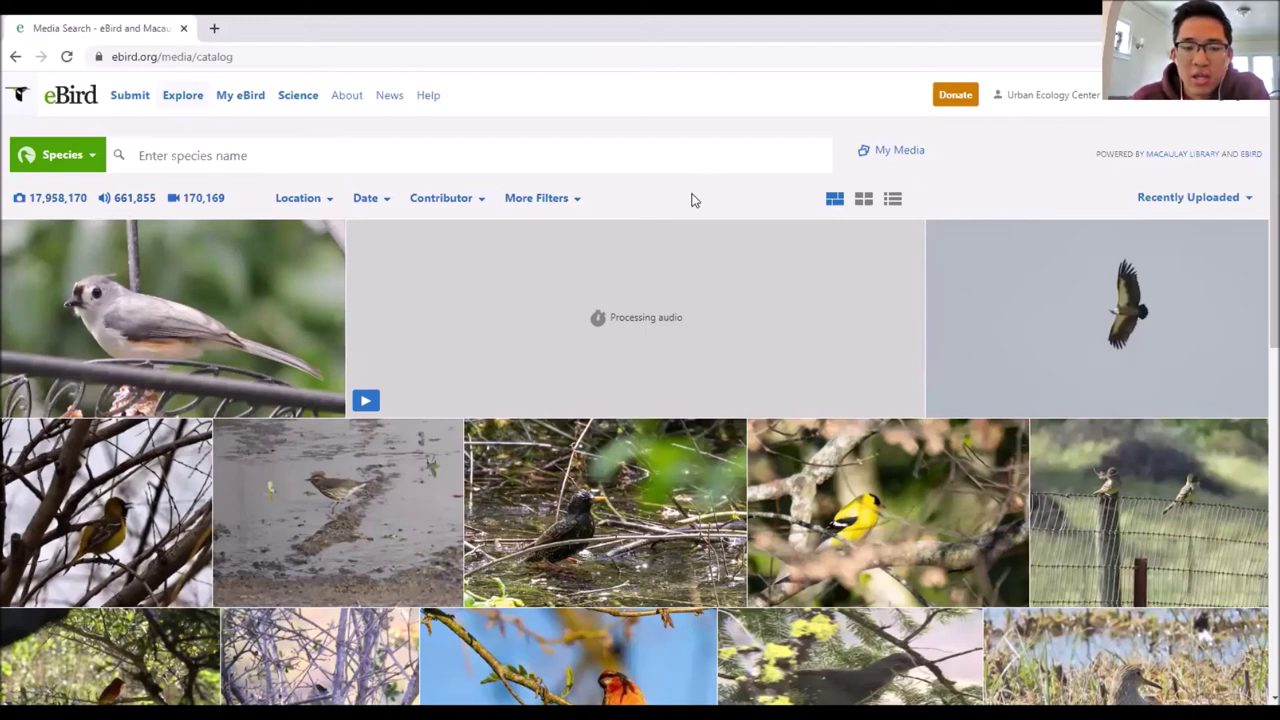
Step: Enter 'yellow rumped warb' as the species and accept Yellow-rumped Warbler
{"action": "left_click", "coordinate": [555, 162]}
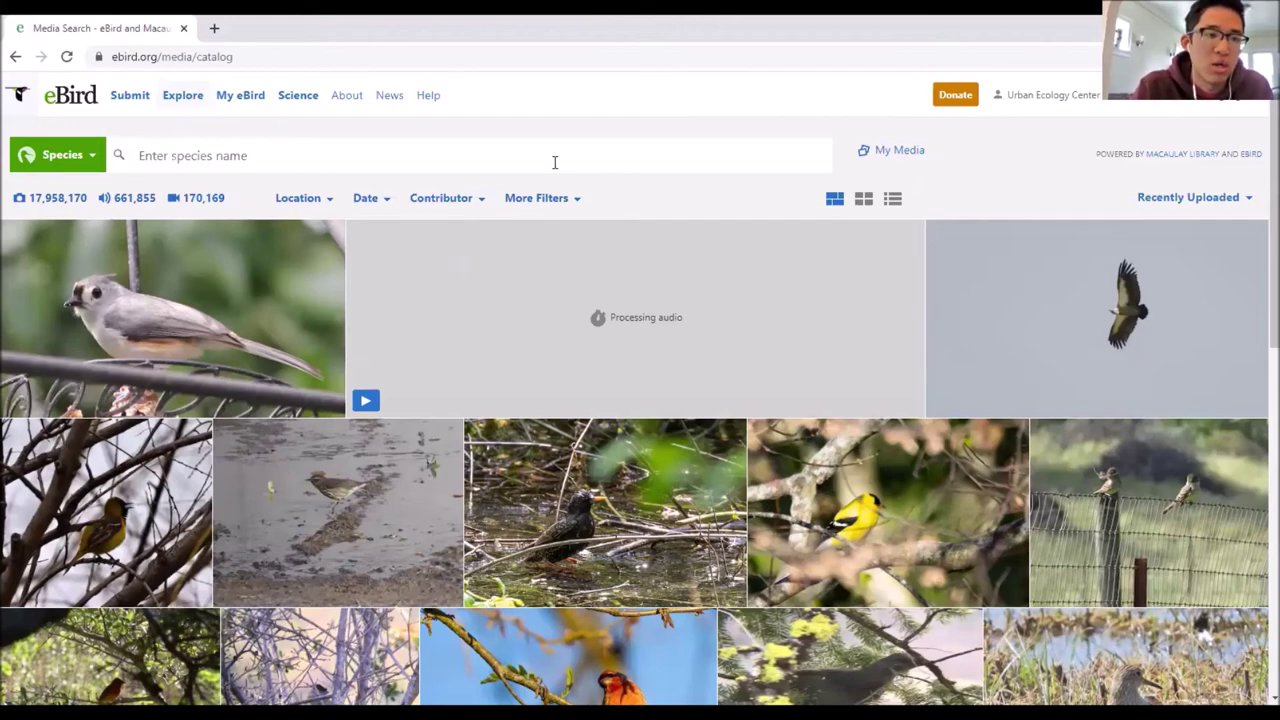
{"action": "type", "text": "yellow rum"}
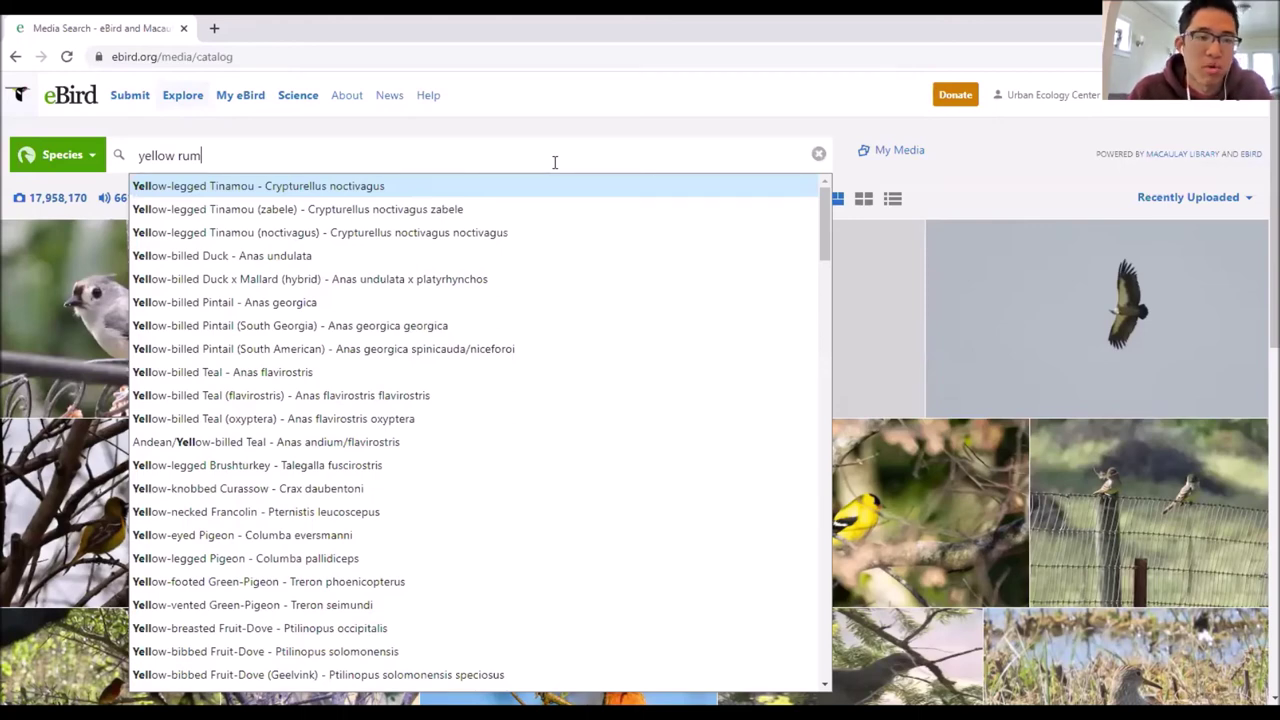
{"action": "type", "text": "ped warb"}
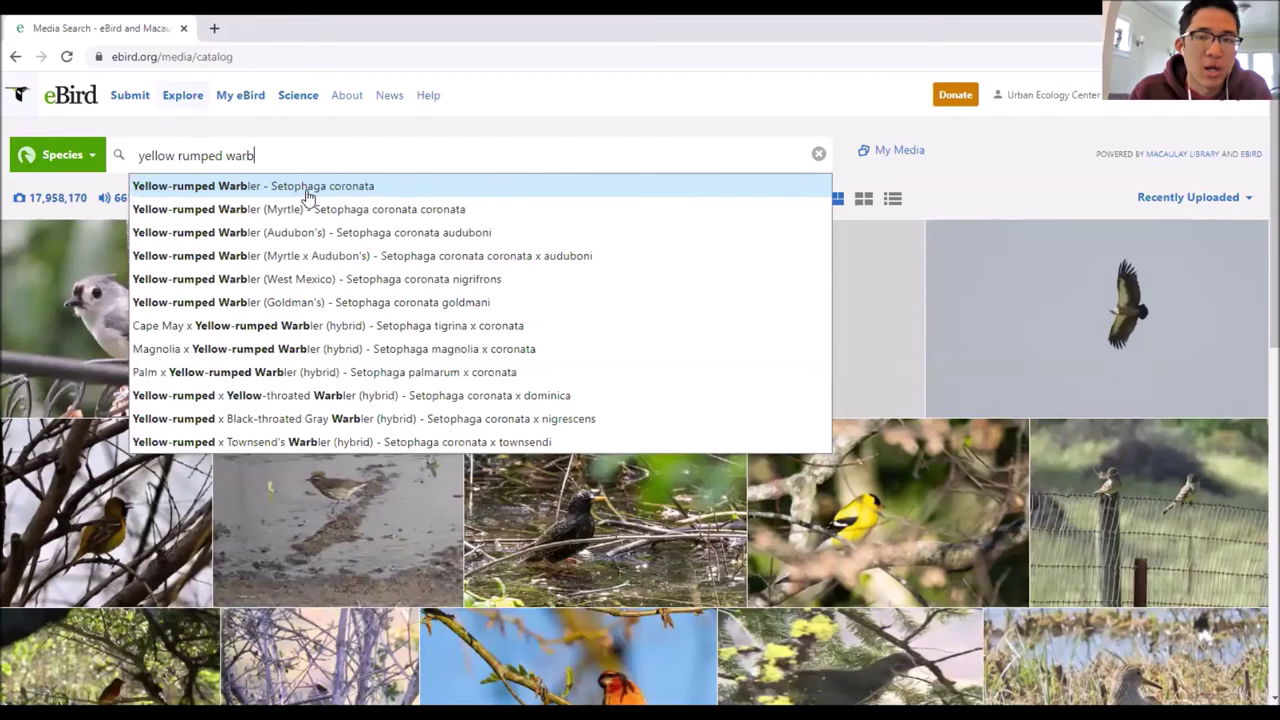
{"action": "key", "text": "Return"}
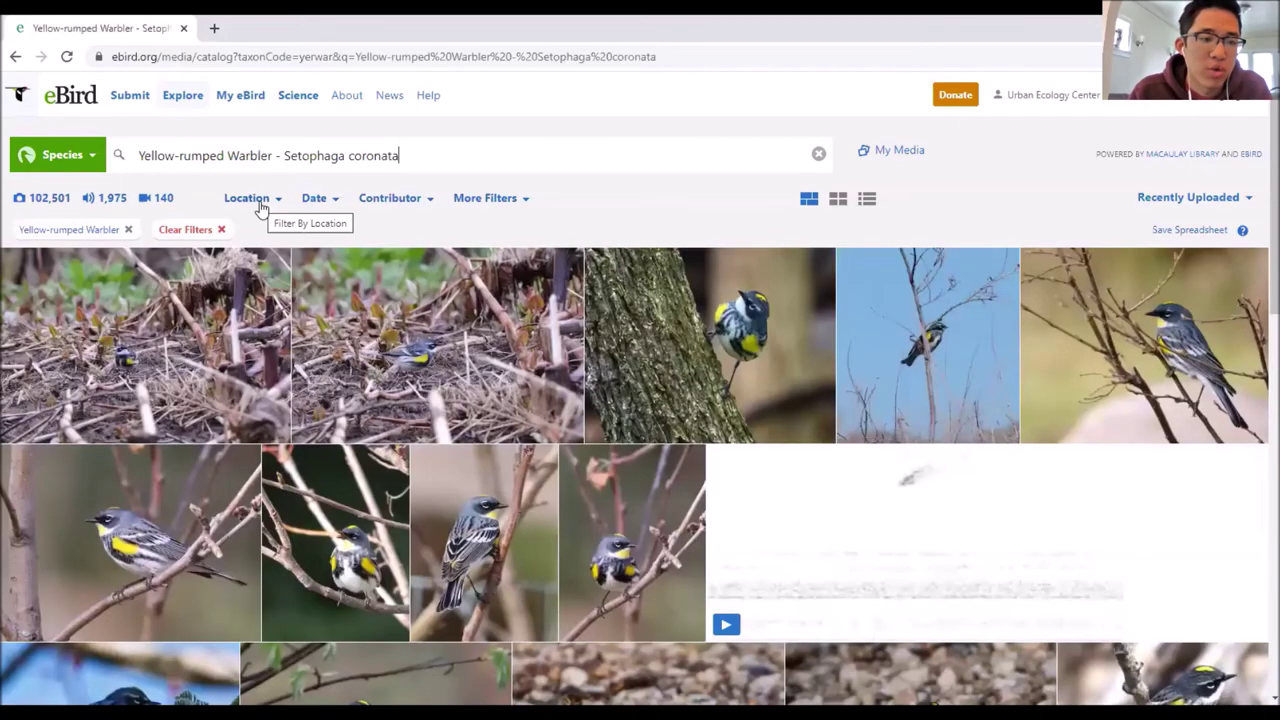
{"action": "left_click", "coordinate": [261, 204]}
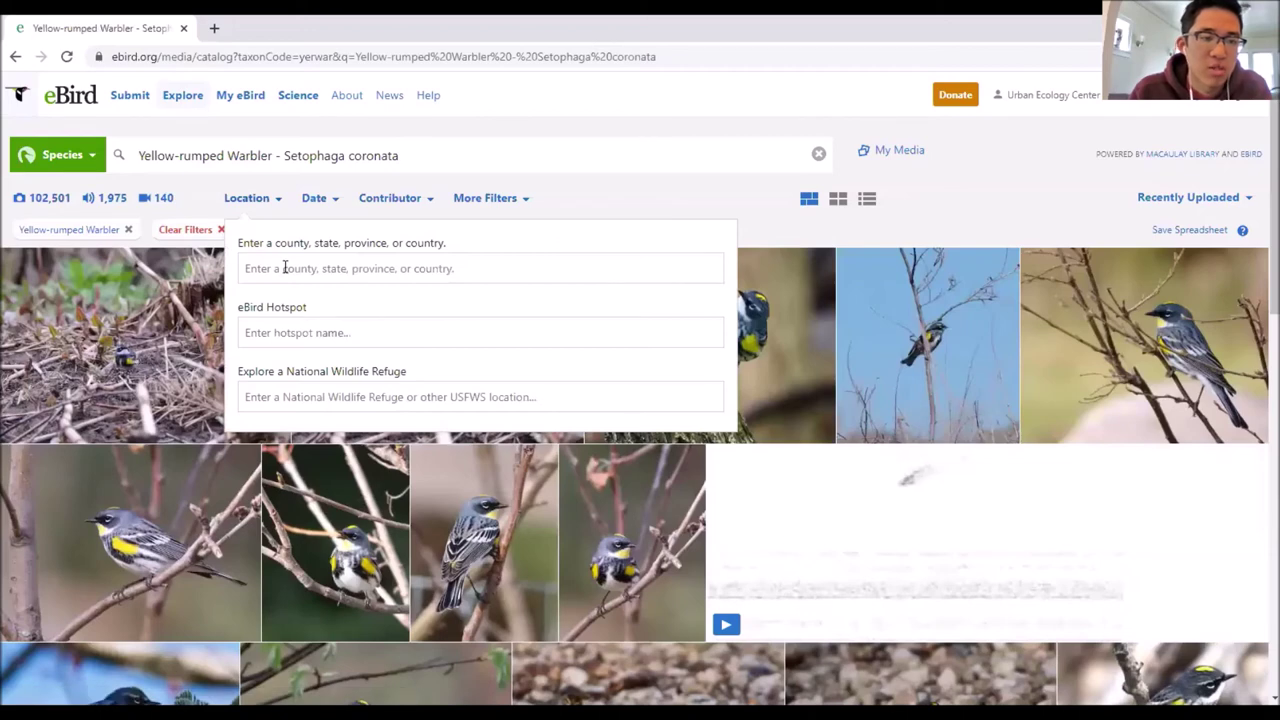
Step: Filter the Yellow-rumped Warbler media to Wisconsin, United States, leaving 1,682 photos and 14 audio recordings
{"action": "left_click", "coordinate": [284, 268]}
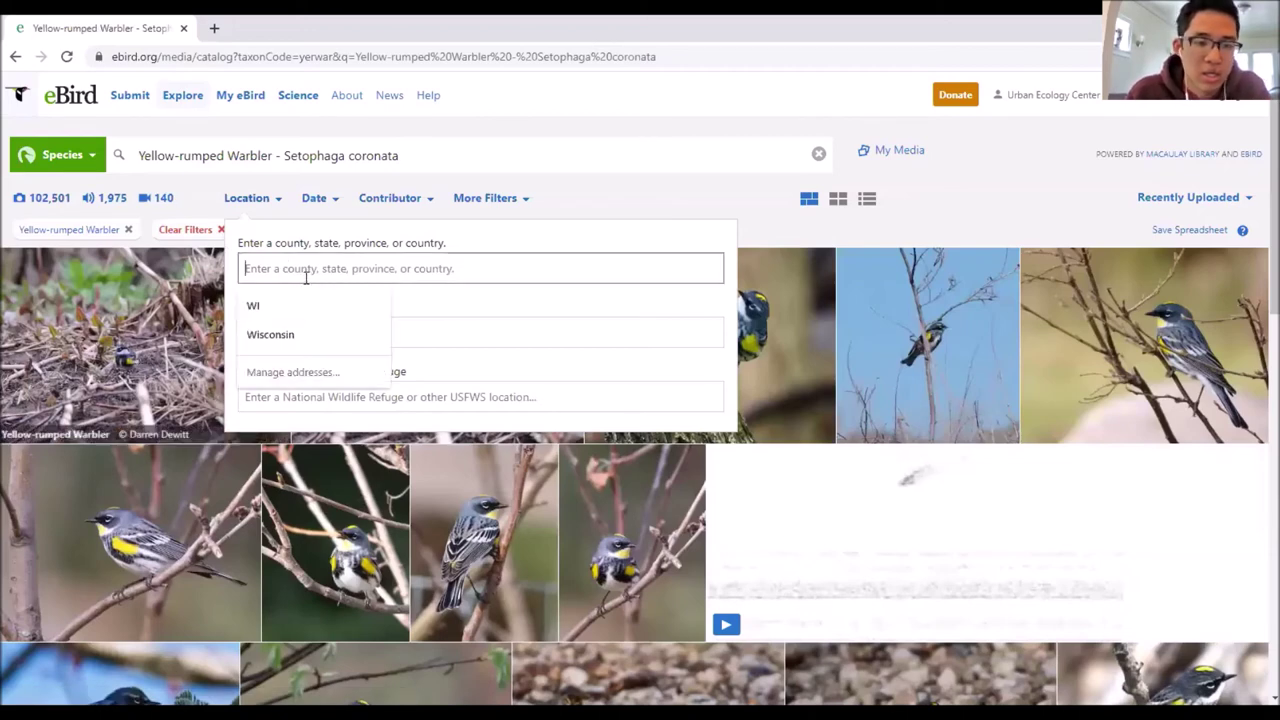
{"action": "type", "text": "wiso"}
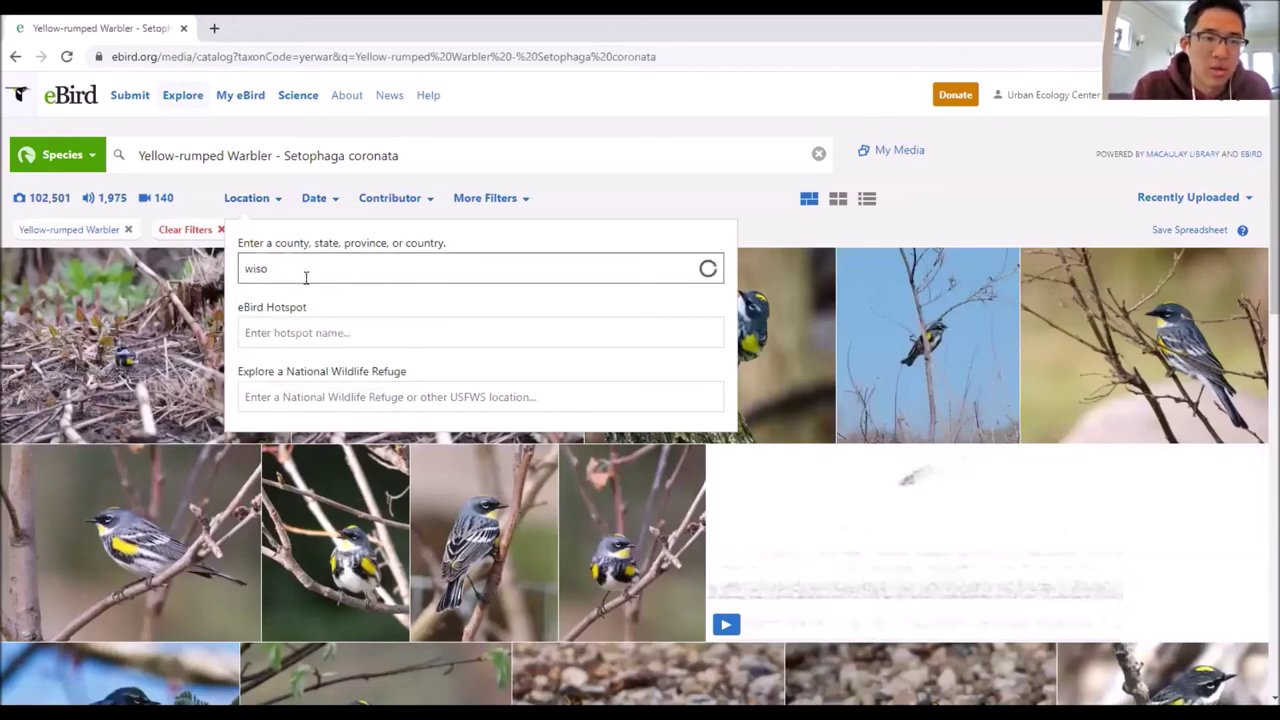
{"action": "key", "text": "BackSpace"}
{"action": "type", "text": "con"}
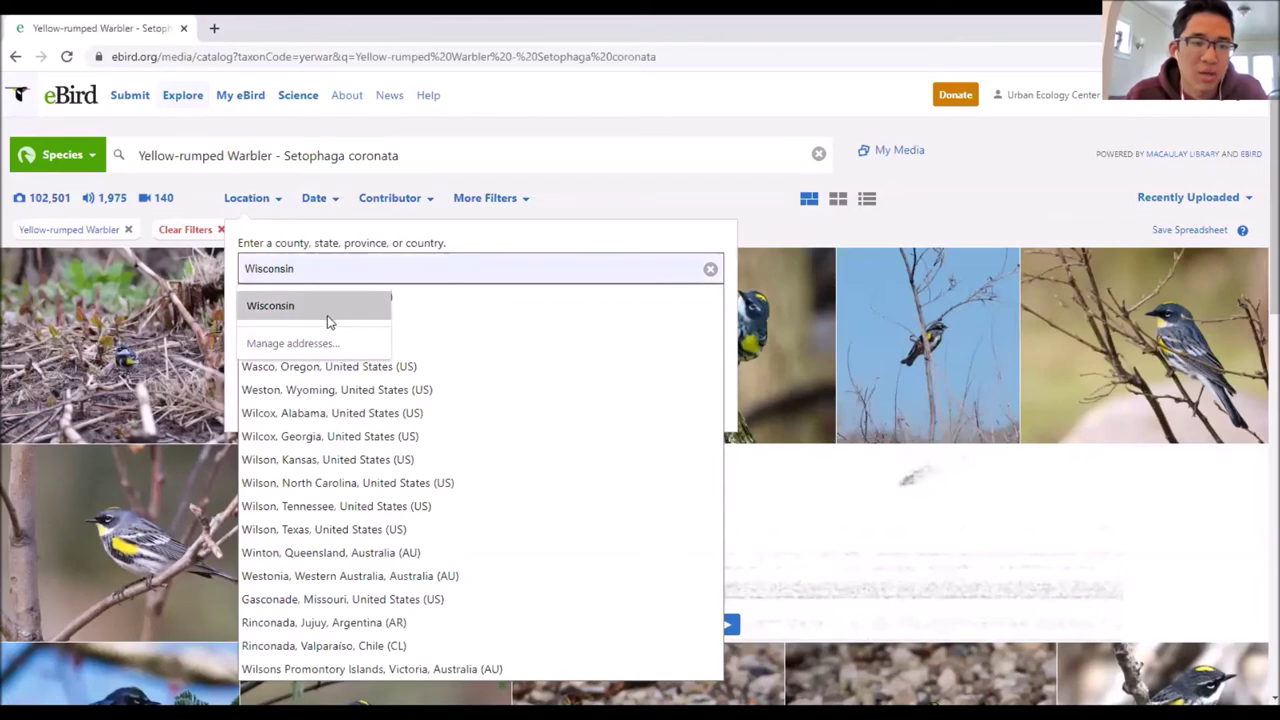
{"action": "left_click", "coordinate": [421, 306]}
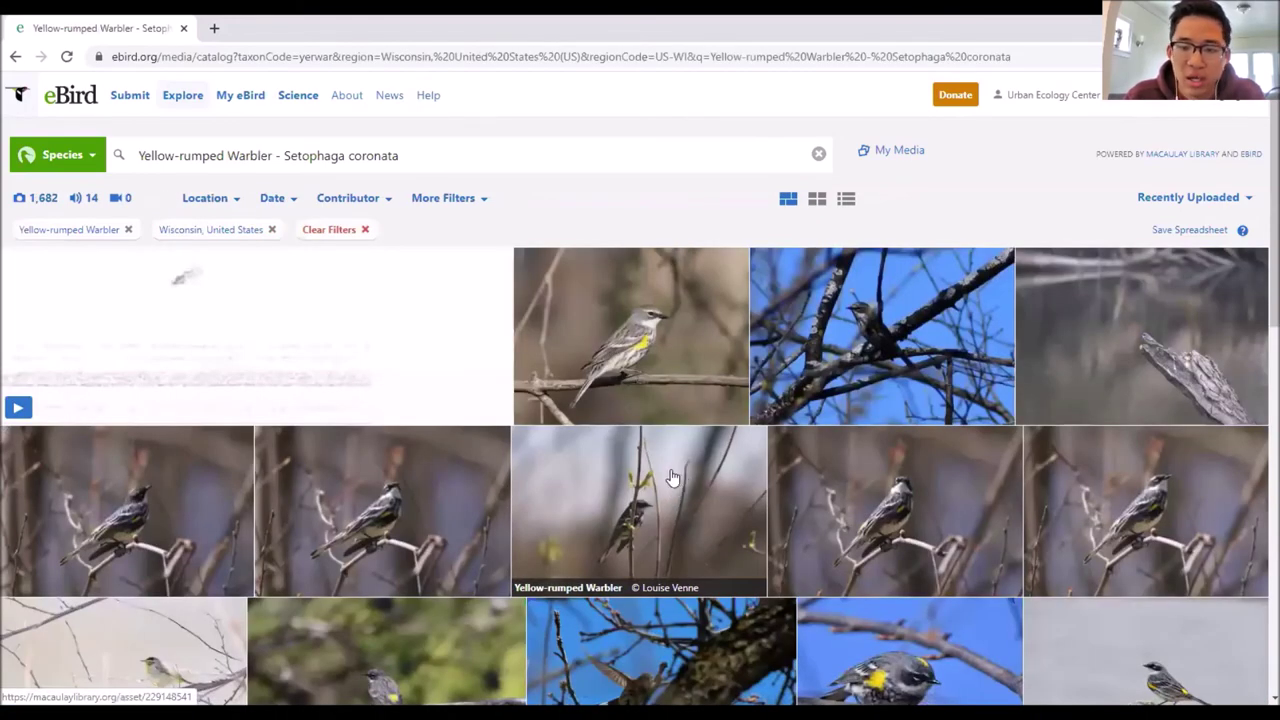
{"action": "scroll", "coordinate": [887, 530], "scroll_direction": "down", "scroll_amount": 2}
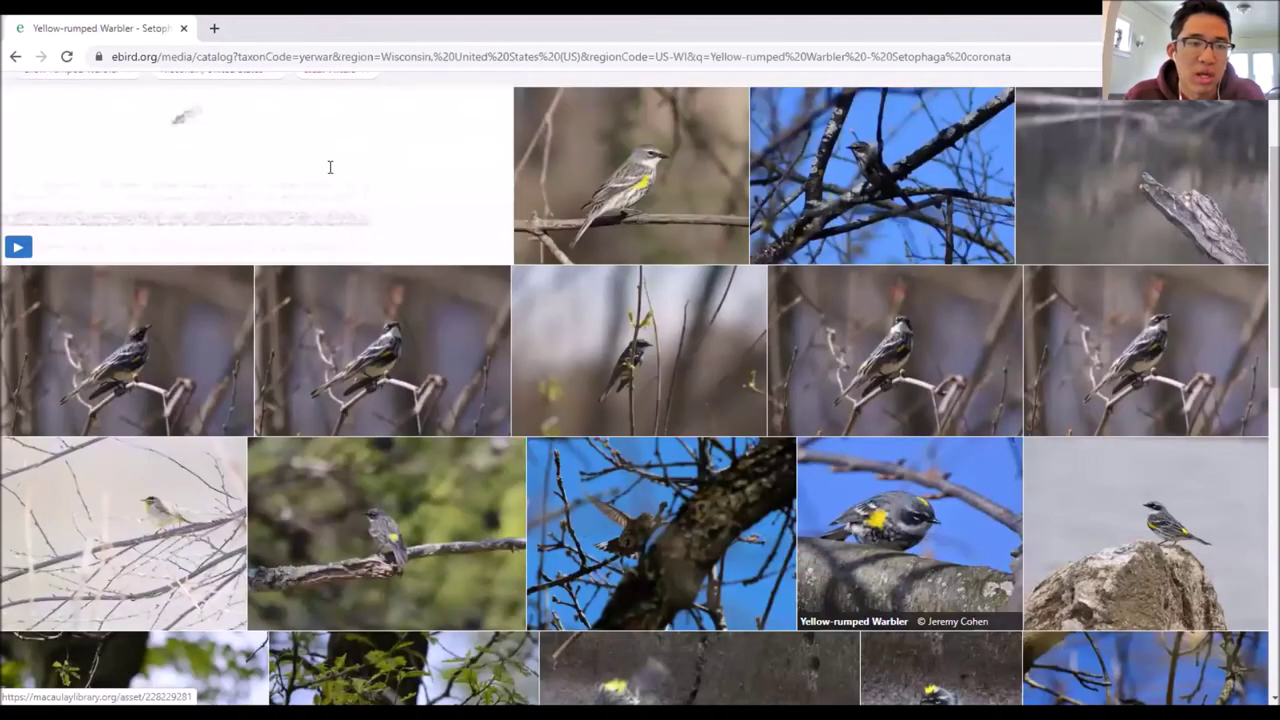
{"action": "scroll", "coordinate": [220, 212], "scroll_direction": "up", "scroll_amount": 2}
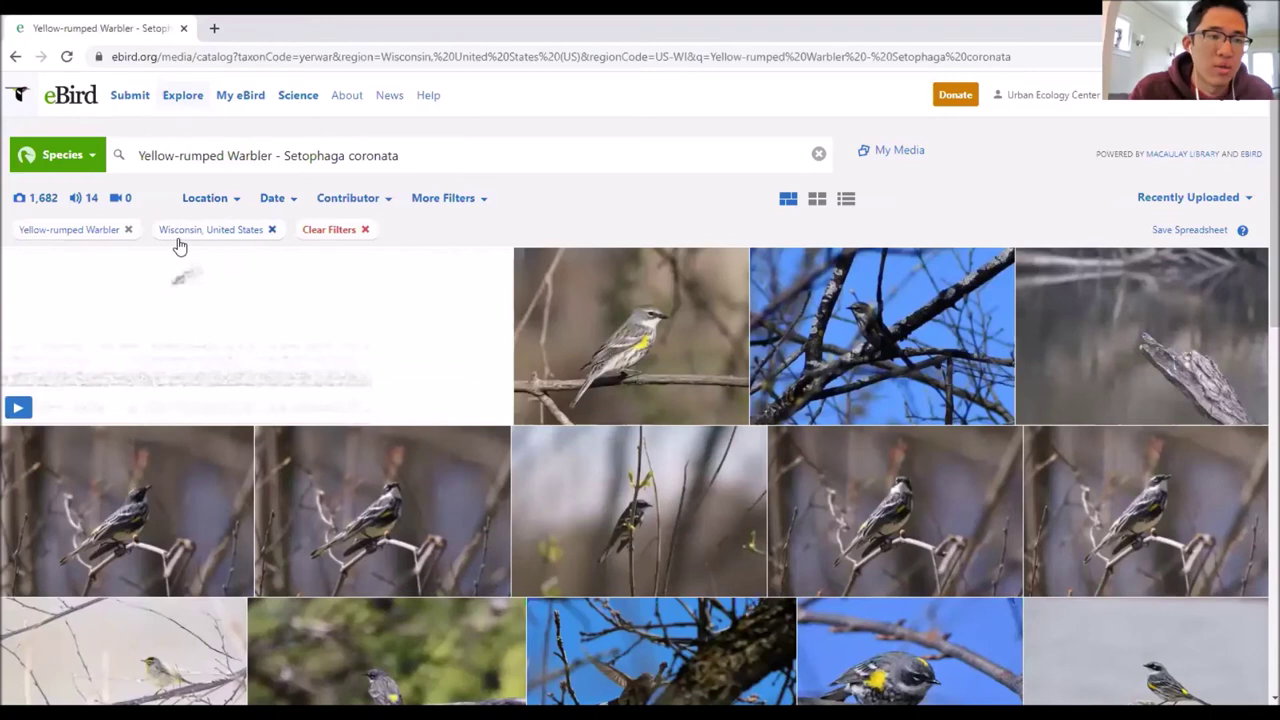
{"action": "left_click", "coordinate": [212, 204]}
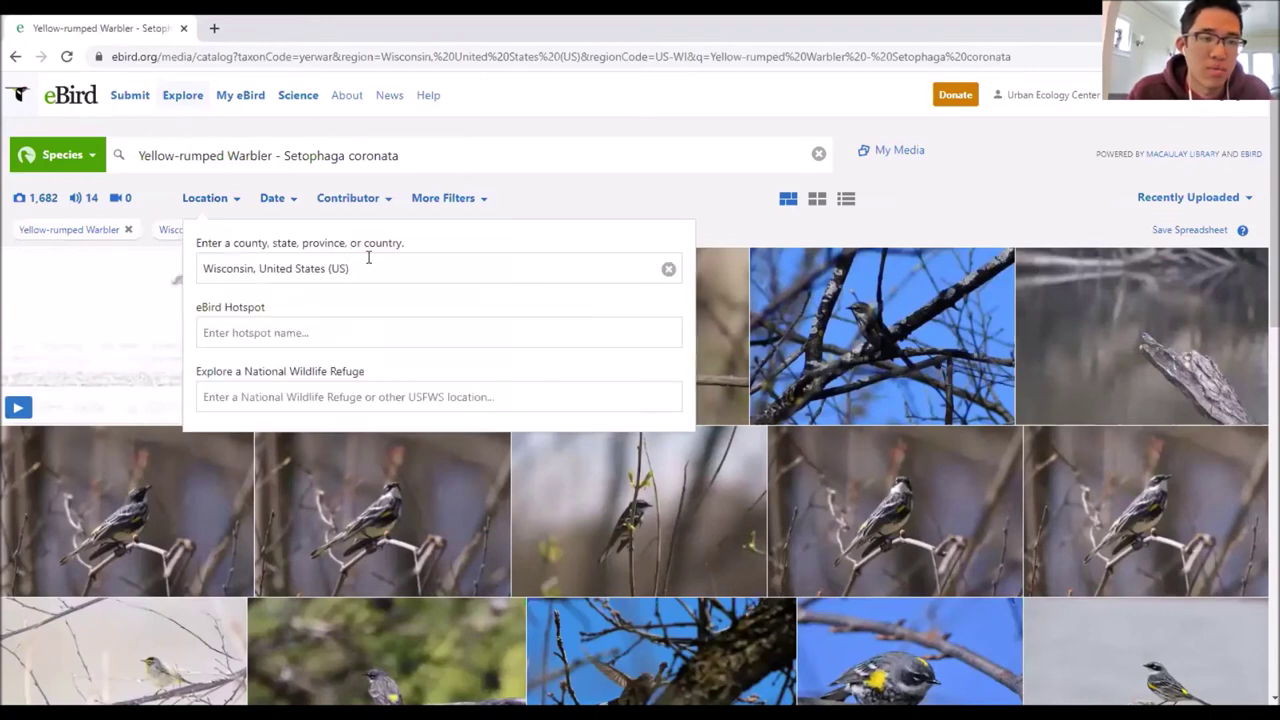
Step: Replace the Wisconsin location with California, United States and browse the 13,545 photos
{"action": "triple_click", "coordinate": [200, 268]}
{"action": "type", "text": "california"}
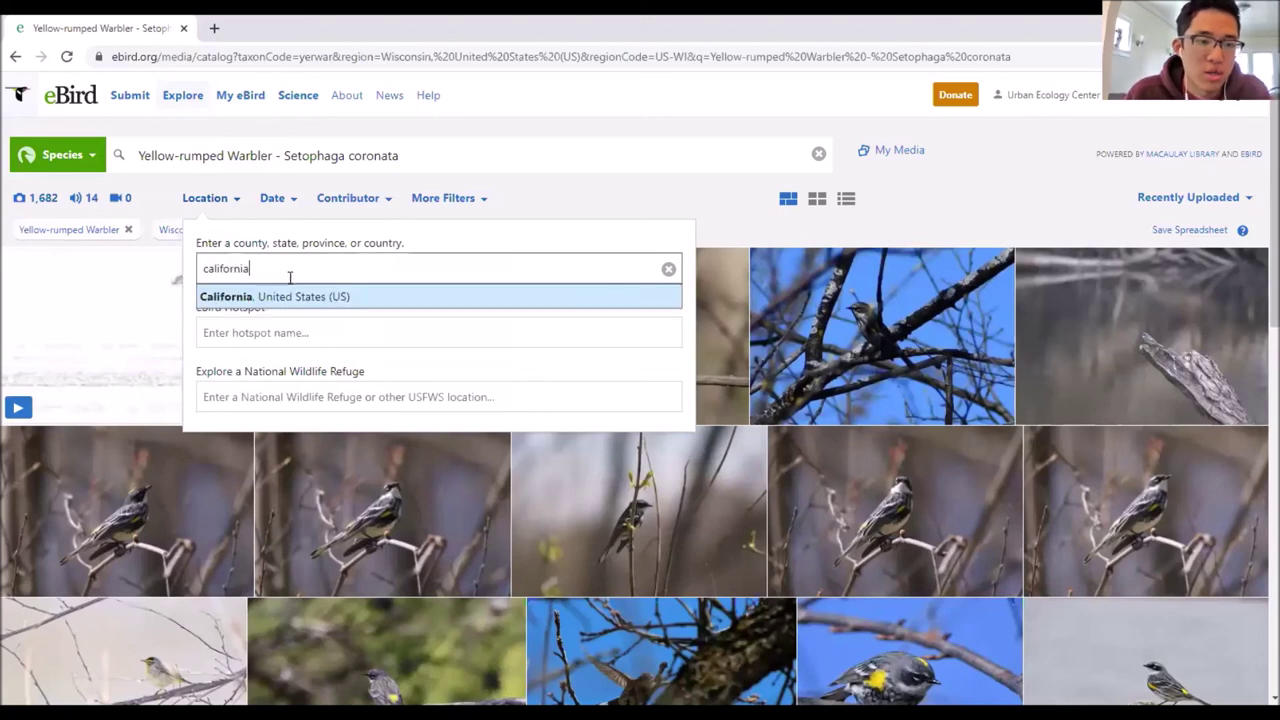
{"action": "left_click", "coordinate": [289, 294]}
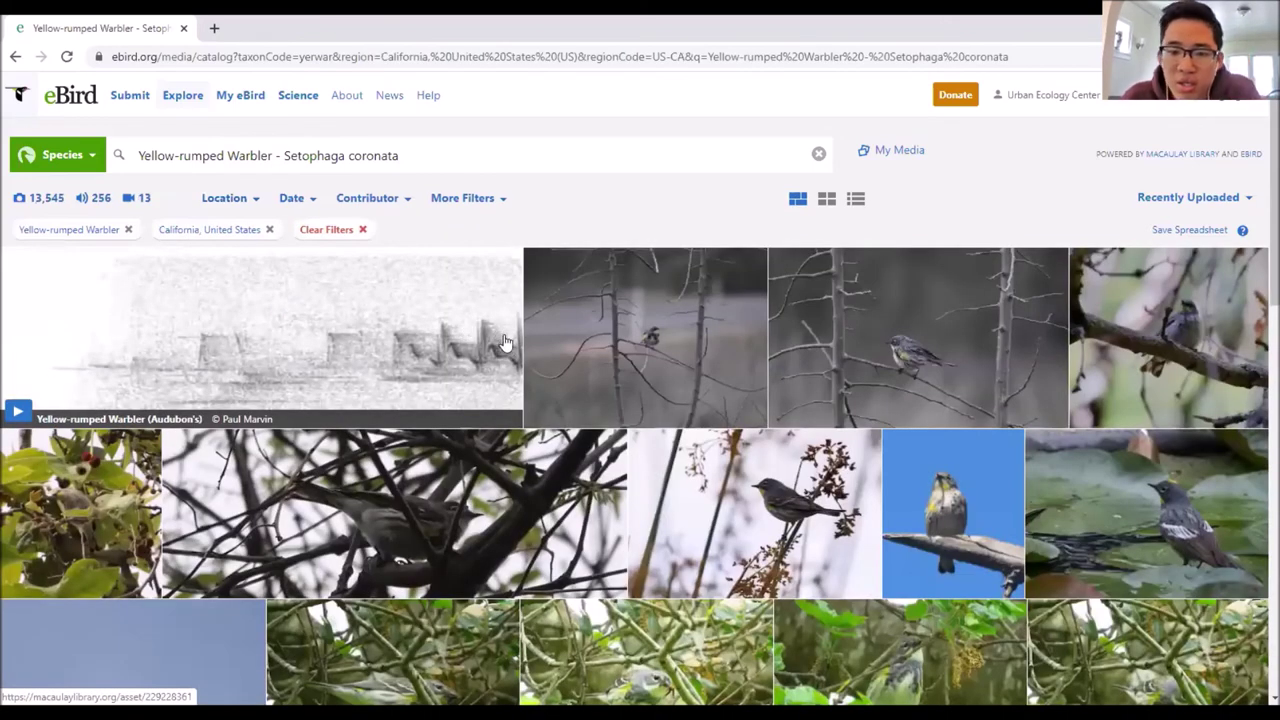
{"action": "scroll", "coordinate": [515, 340], "scroll_direction": "down", "scroll_amount": 5}
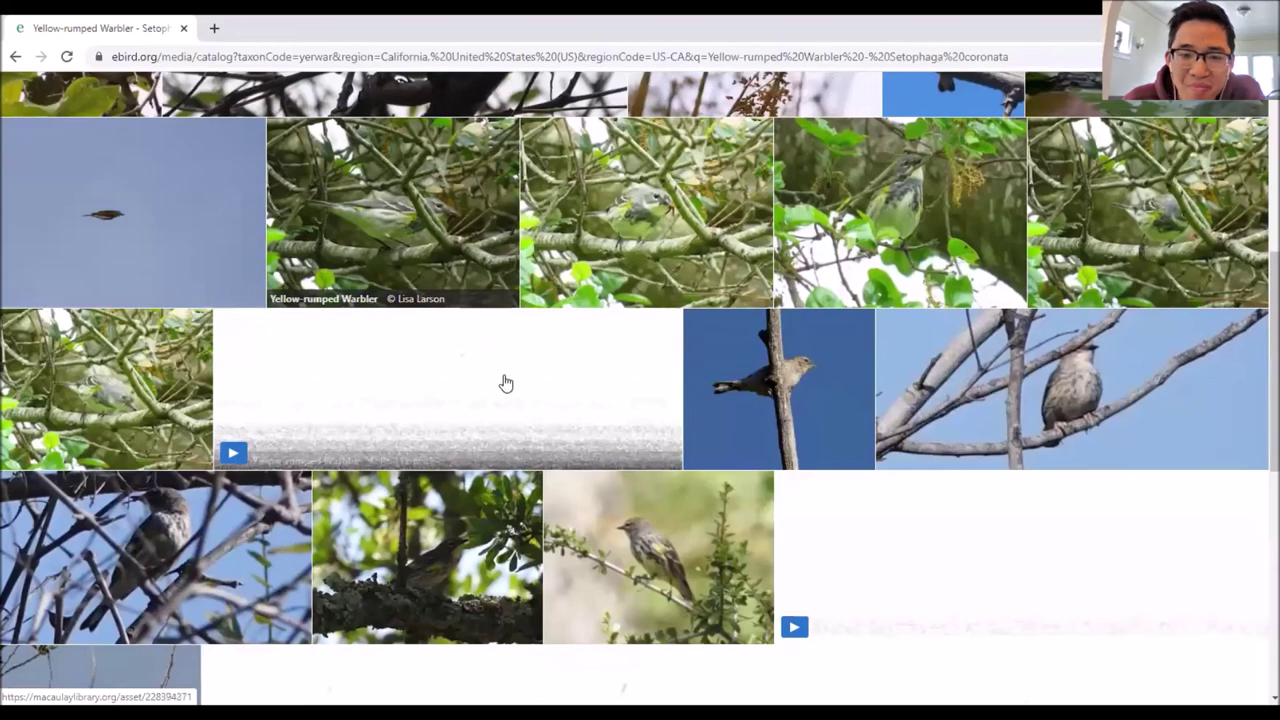
{"action": "scroll", "coordinate": [420, 163], "scroll_direction": "up", "scroll_amount": 5}
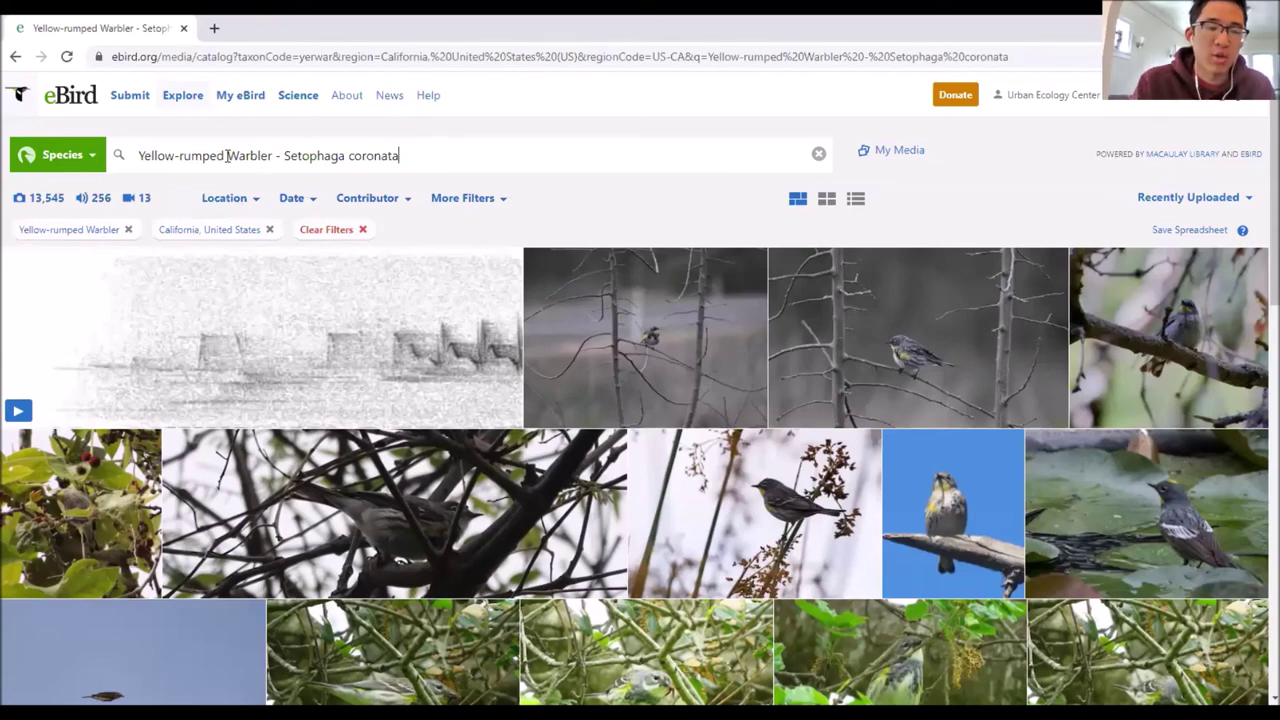
Step: Change the species to House Sparrow and show only its audio recordings
{"action": "type", "text": "house sparrow"}
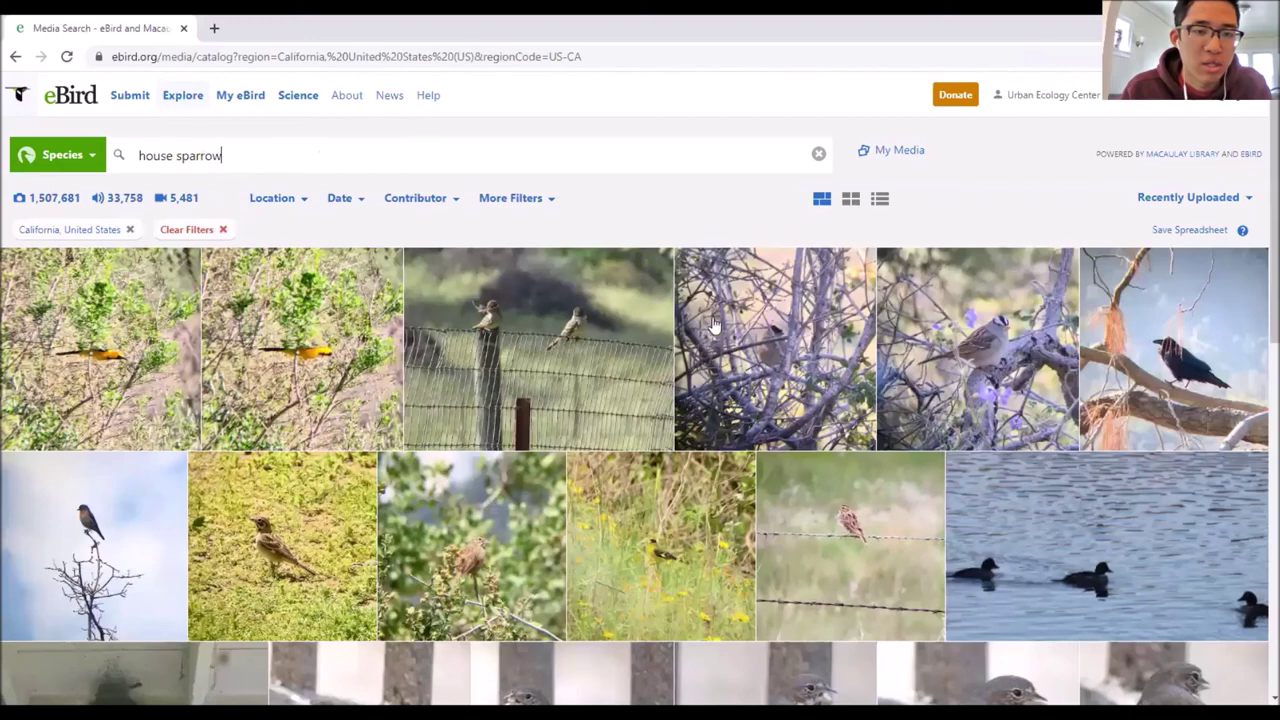
{"action": "key", "text": "Return"}
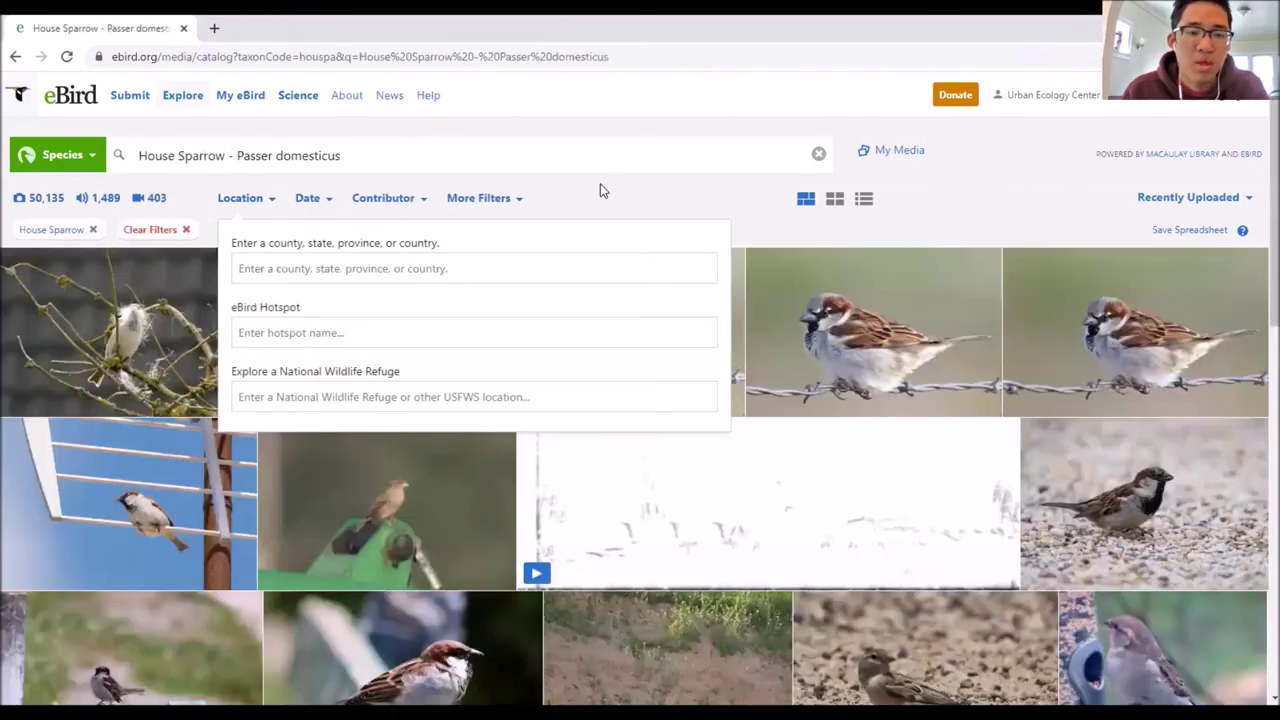
{"action": "left_click", "coordinate": [238, 200]}
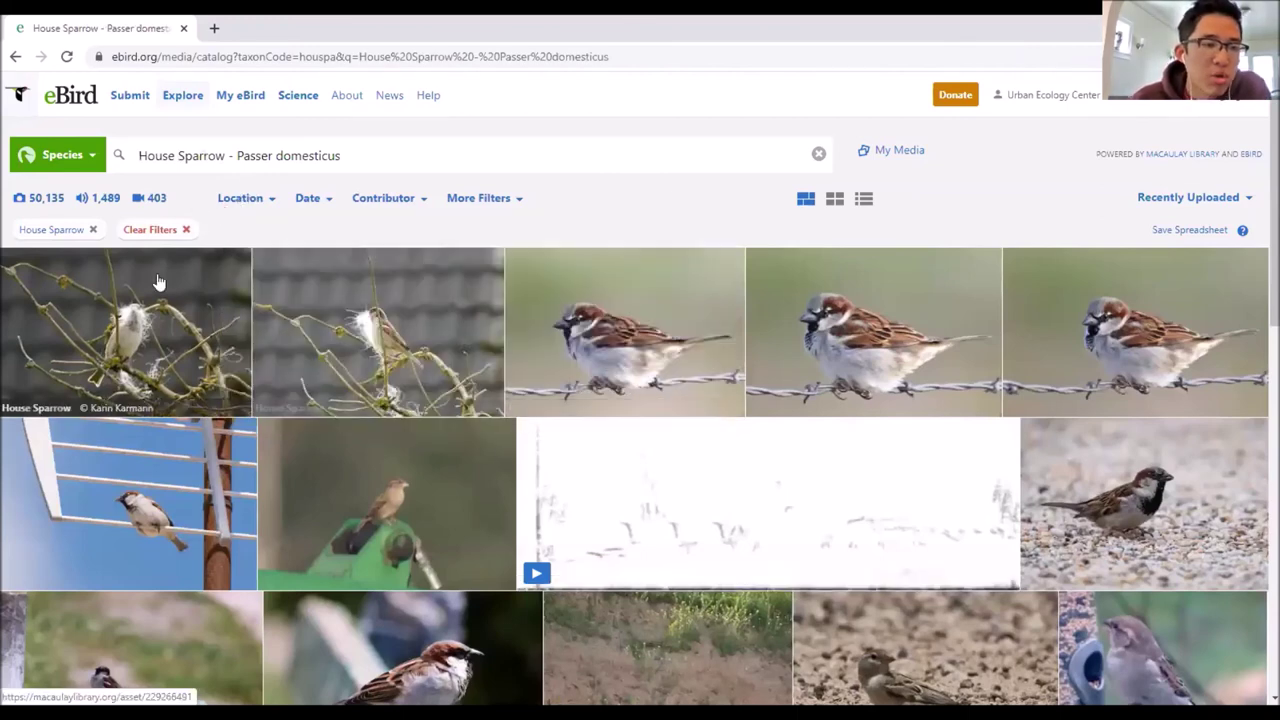
{"action": "left_click", "coordinate": [102, 205]}
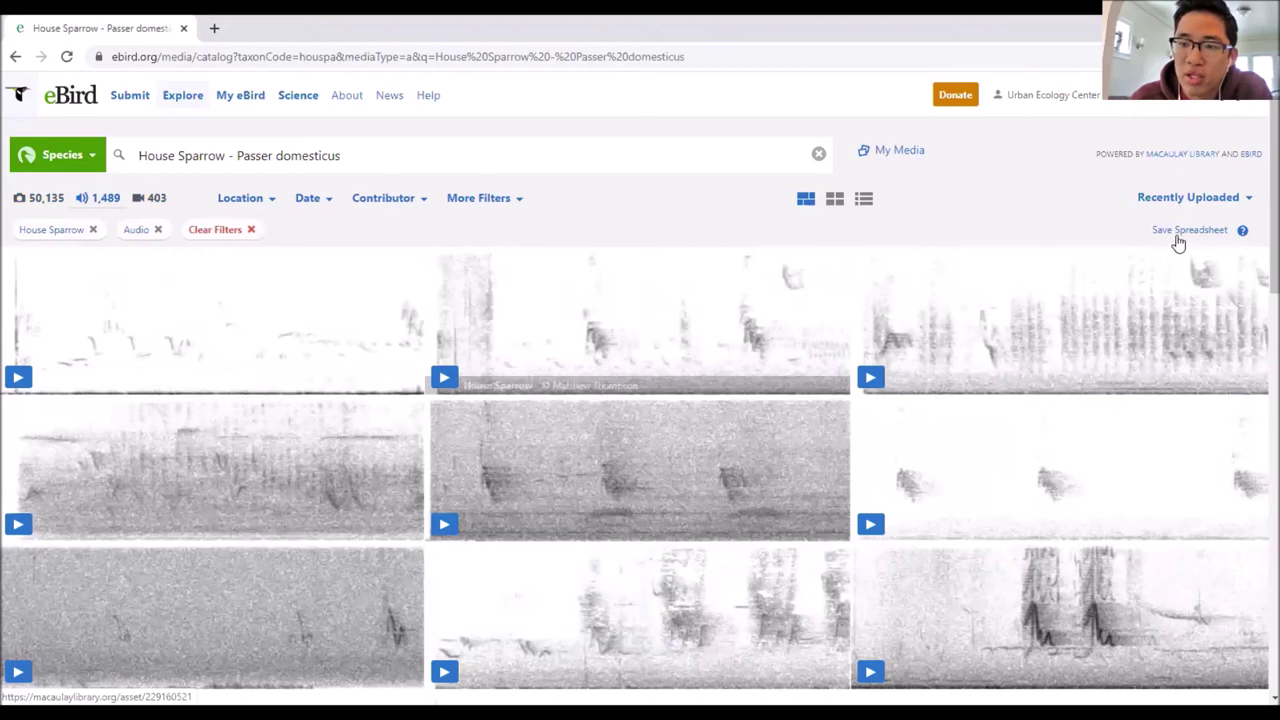
Step: Sort the House Sparrow recordings by Best Quality and play a top-rated recording
{"action": "left_click", "coordinate": [1185, 198]}
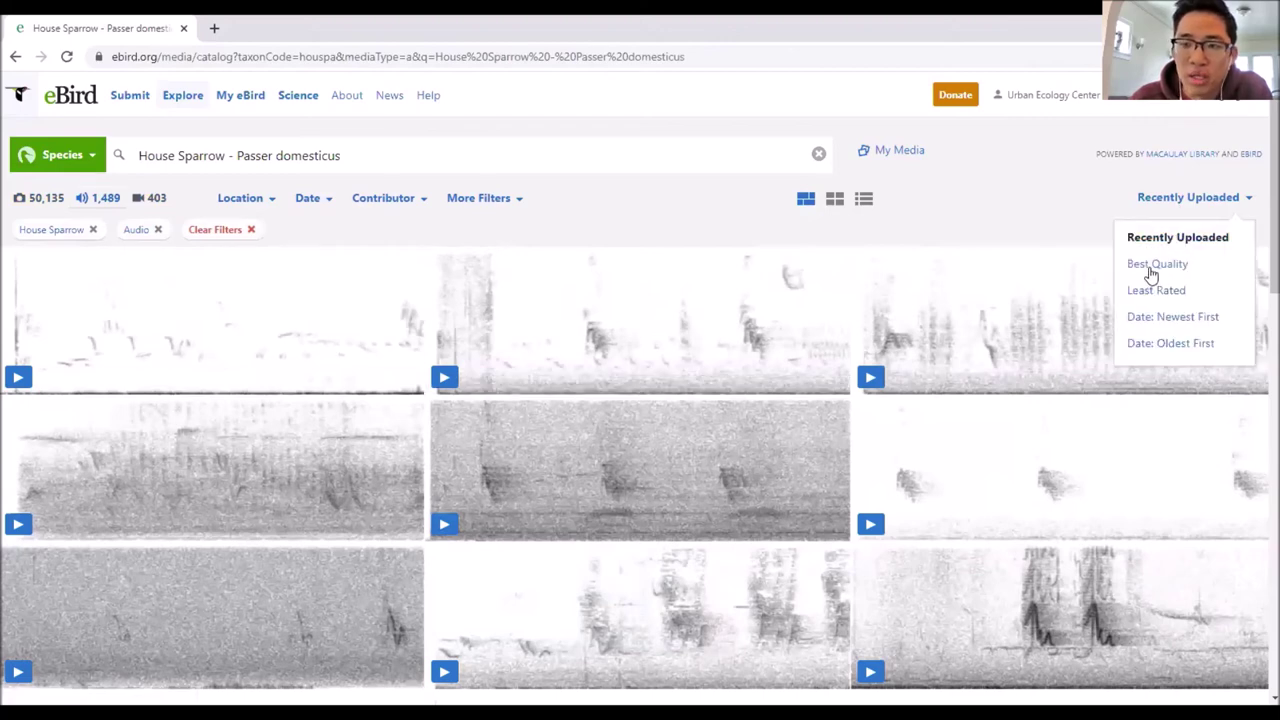
{"action": "left_click", "coordinate": [1152, 270]}
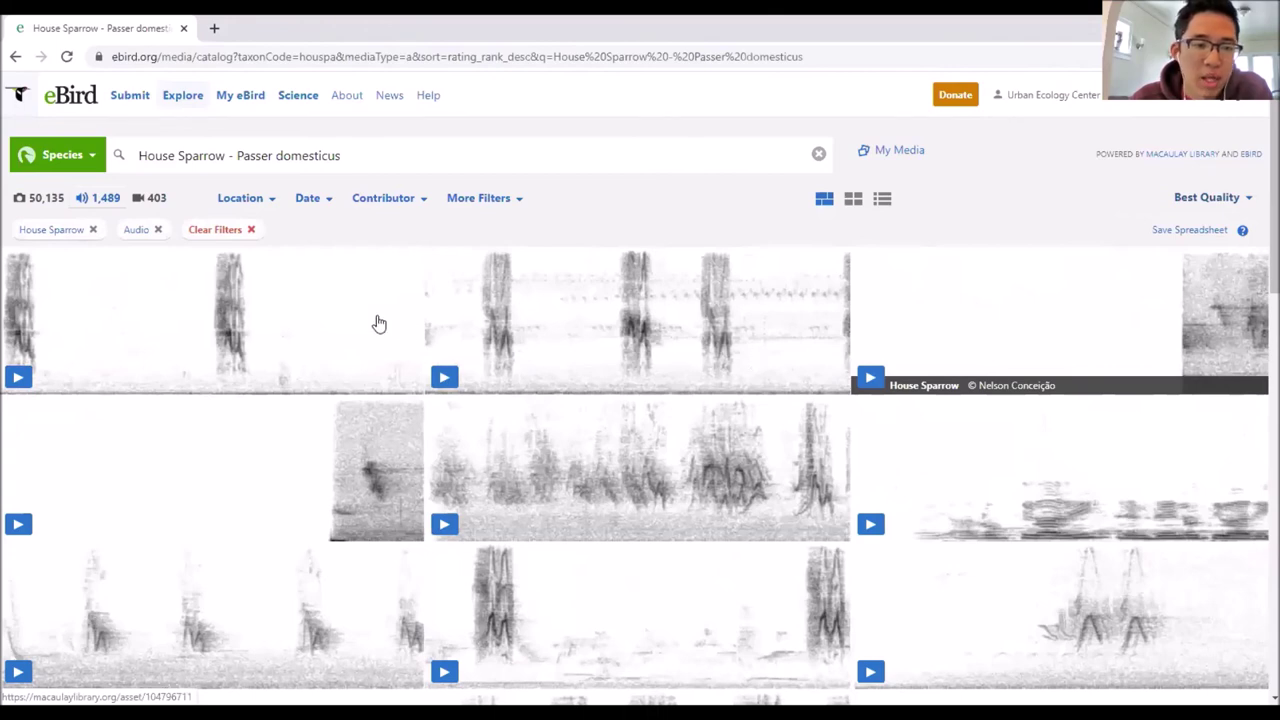
{"action": "scroll", "coordinate": [565, 445], "scroll_direction": "down", "scroll_amount": 2}
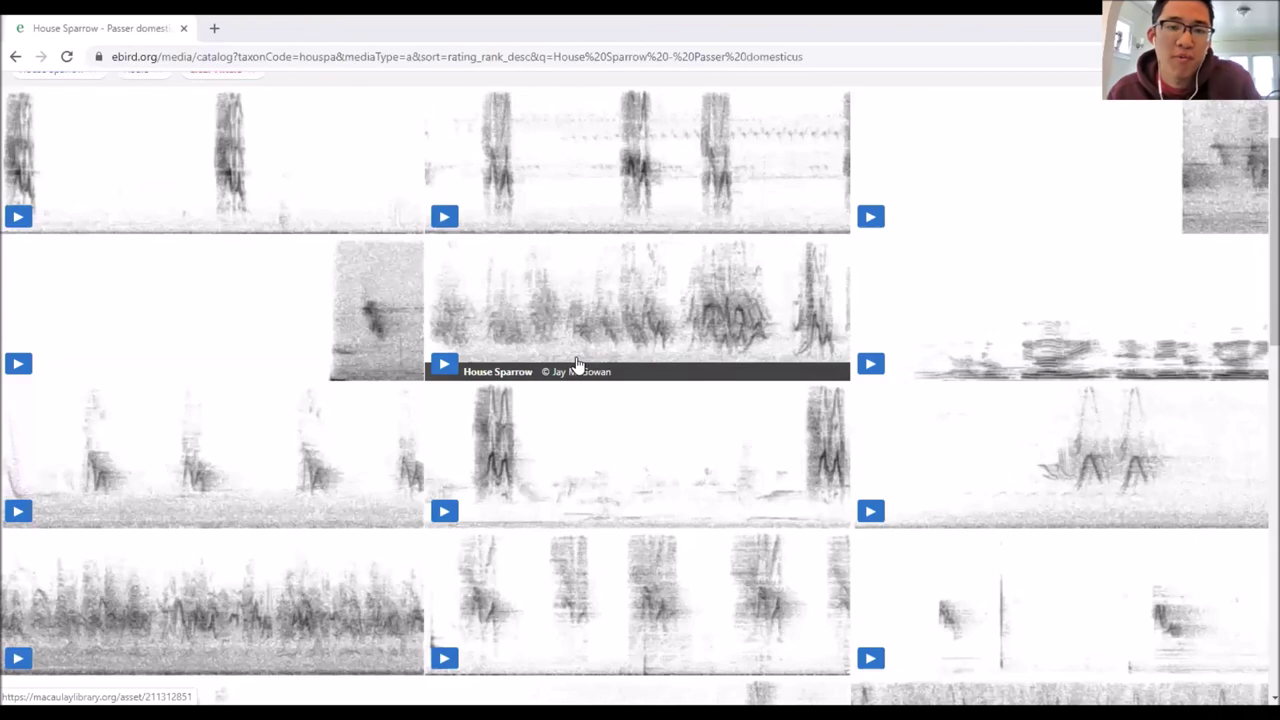
{"action": "scroll", "coordinate": [575, 358], "scroll_direction": "up", "scroll_amount": 2}
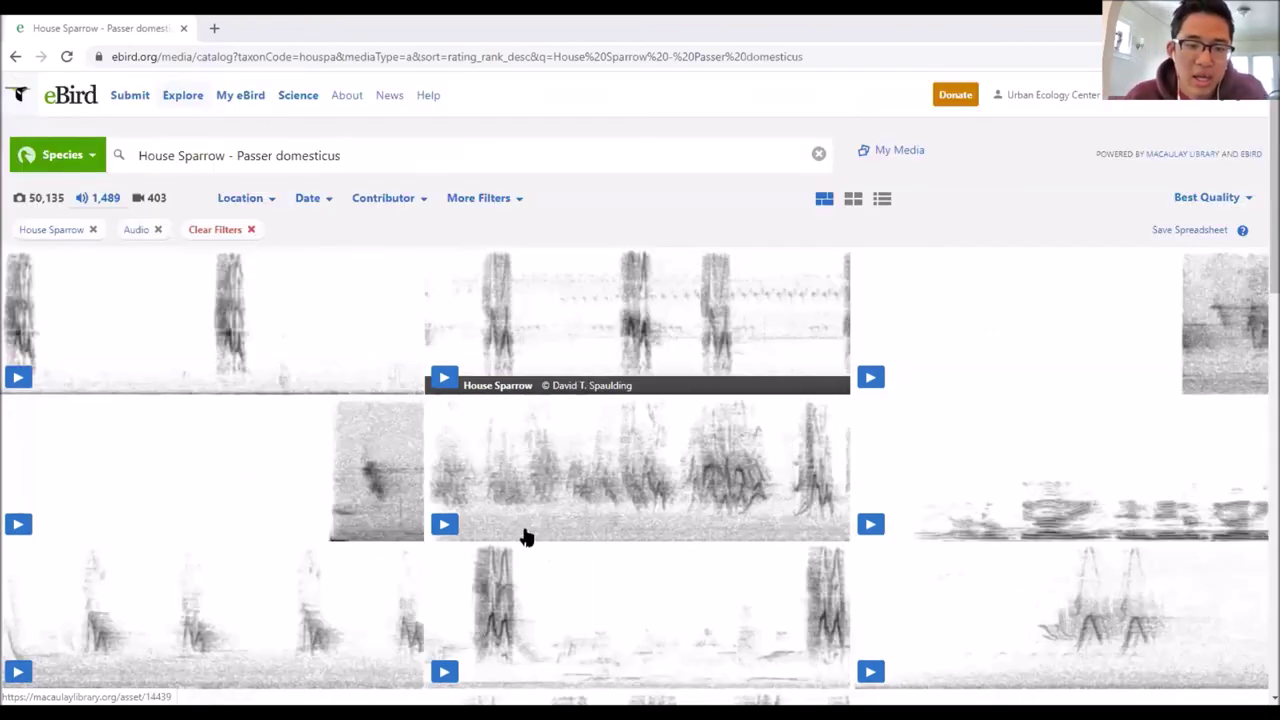
{"action": "scroll", "coordinate": [522, 531], "scroll_direction": "down", "scroll_amount": 1}
{"action": "left_click", "coordinate": [527, 538]}
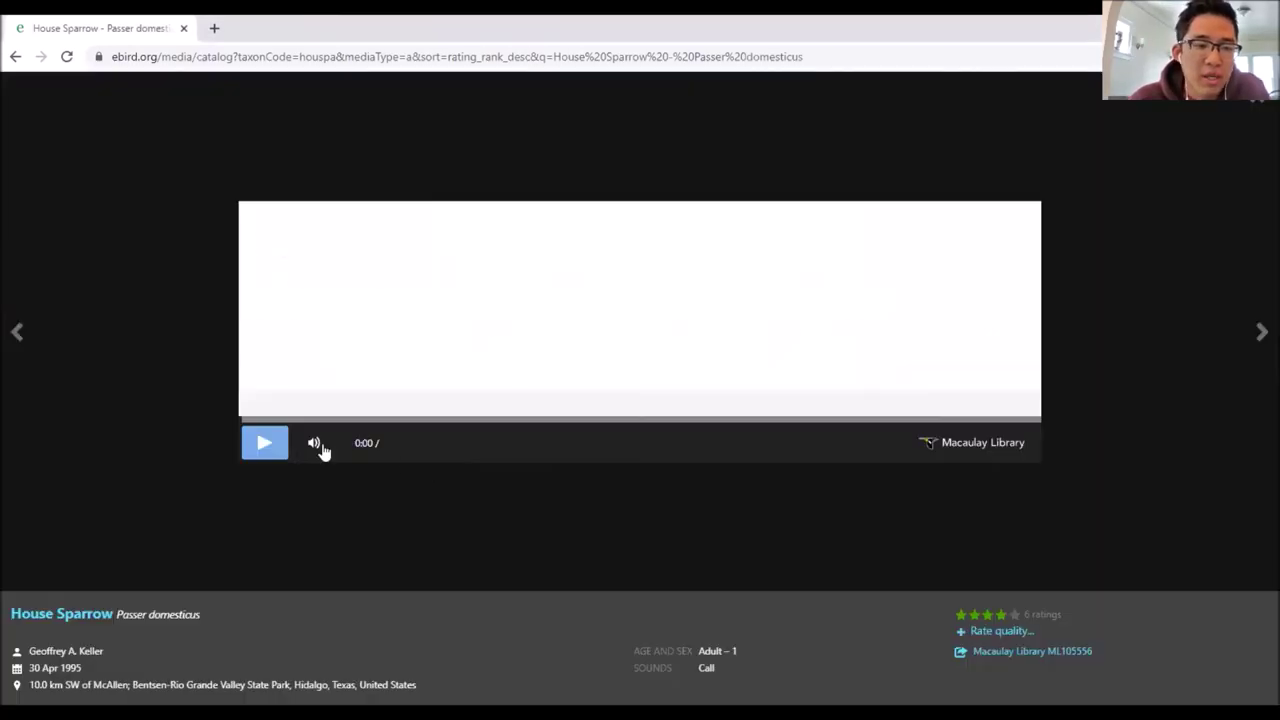
{"action": "left_click", "coordinate": [268, 455]}
Step: Play the House Sparrow call to 0:11, pause it, and close the player to return to the 1,489 recordings
{"action": "left_click", "coordinate": [266, 448]}
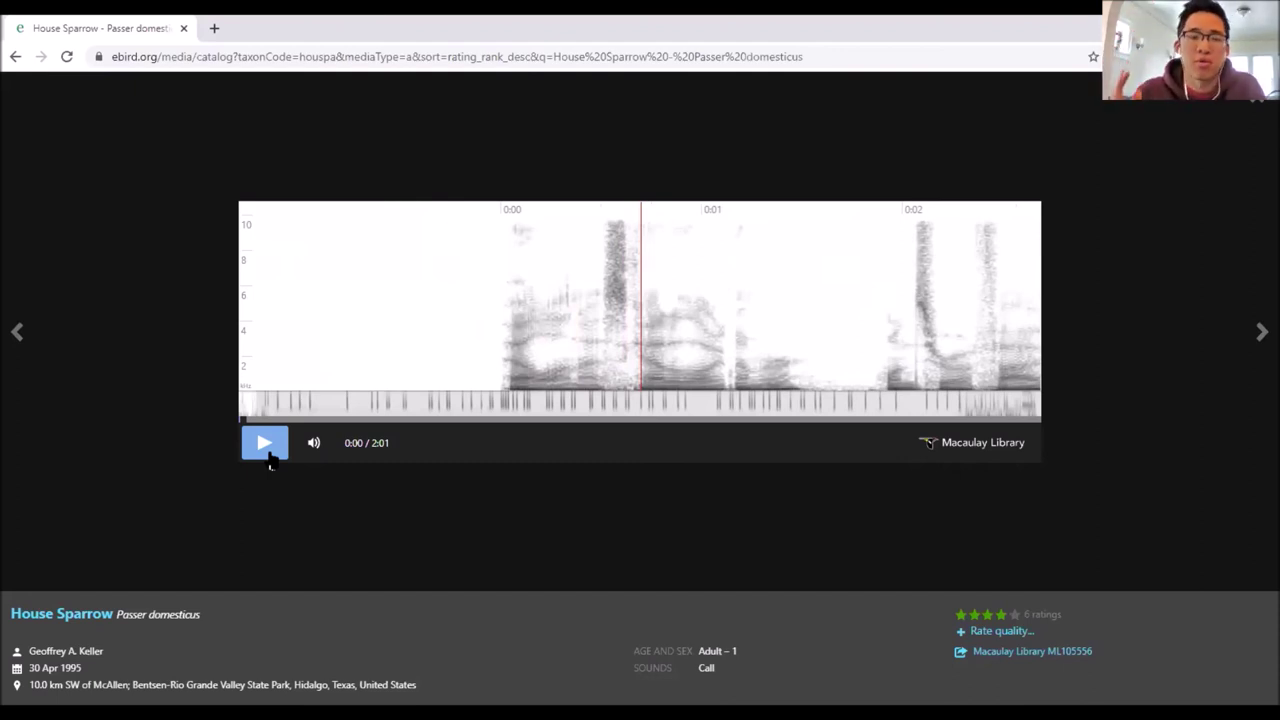
{"action": "left_click", "coordinate": [265, 445]}
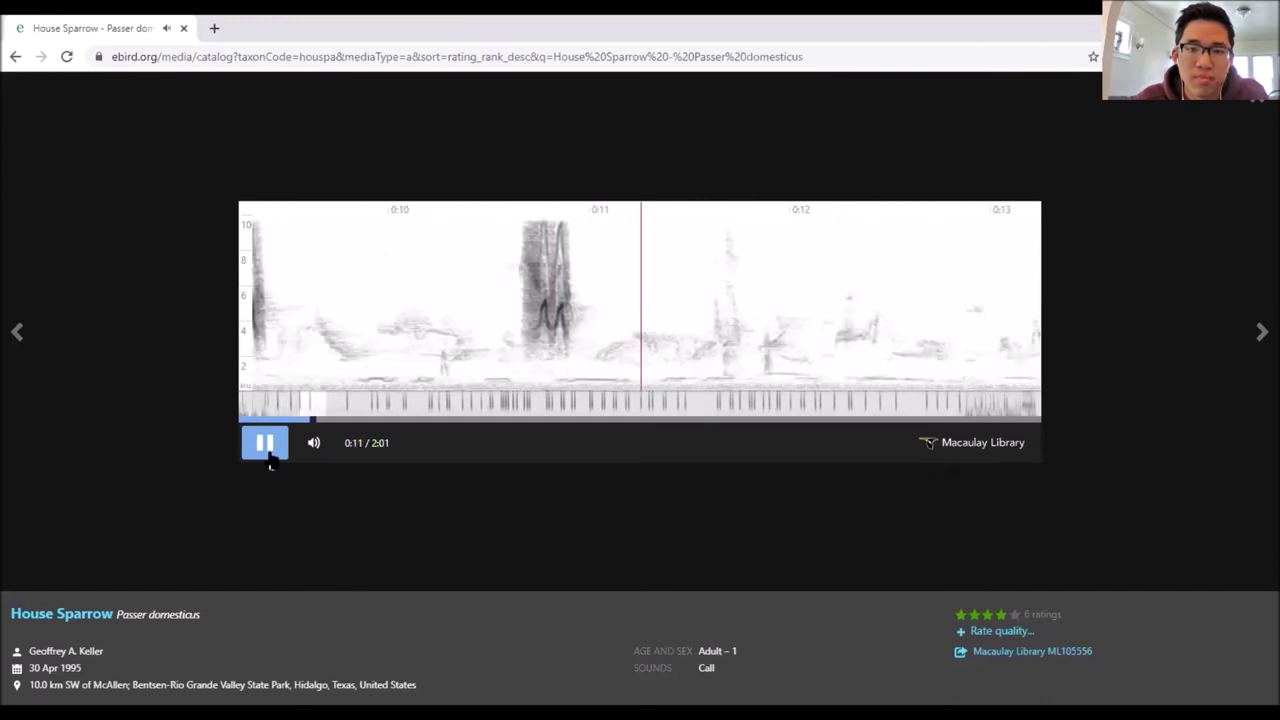
{"action": "left_click", "coordinate": [267, 455]}
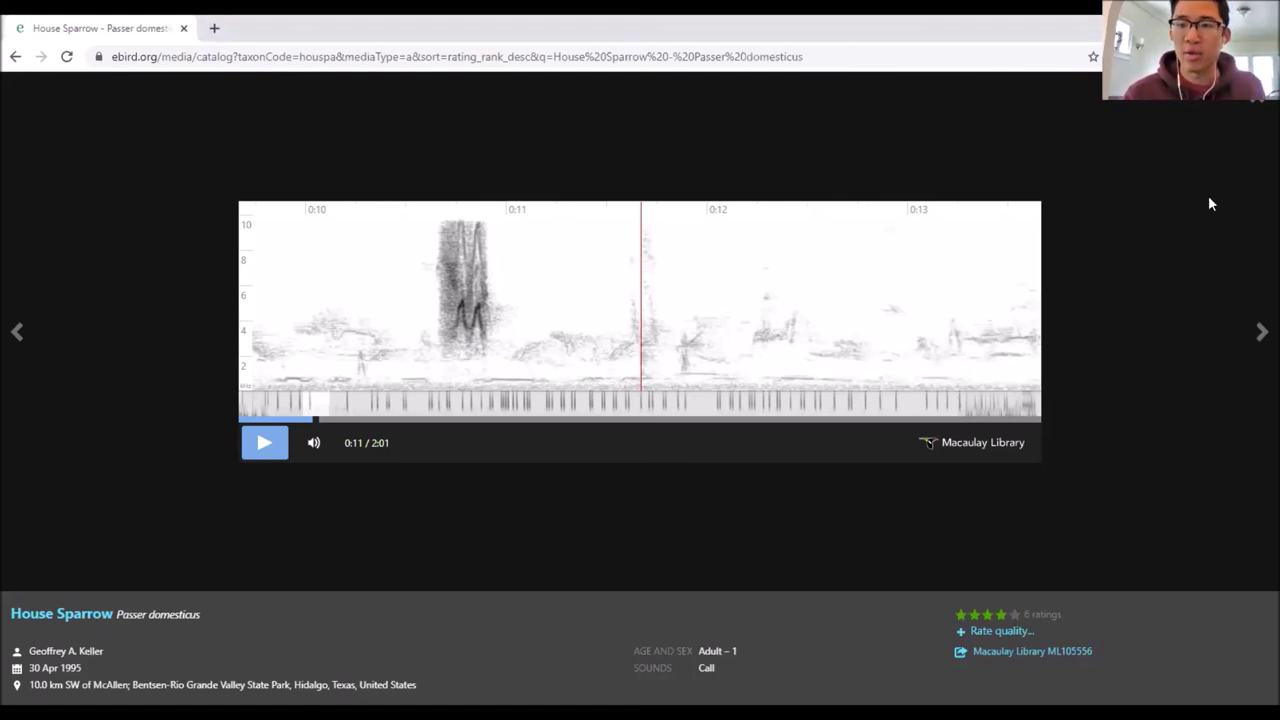
{"action": "left_click", "coordinate": [1160, 137]}
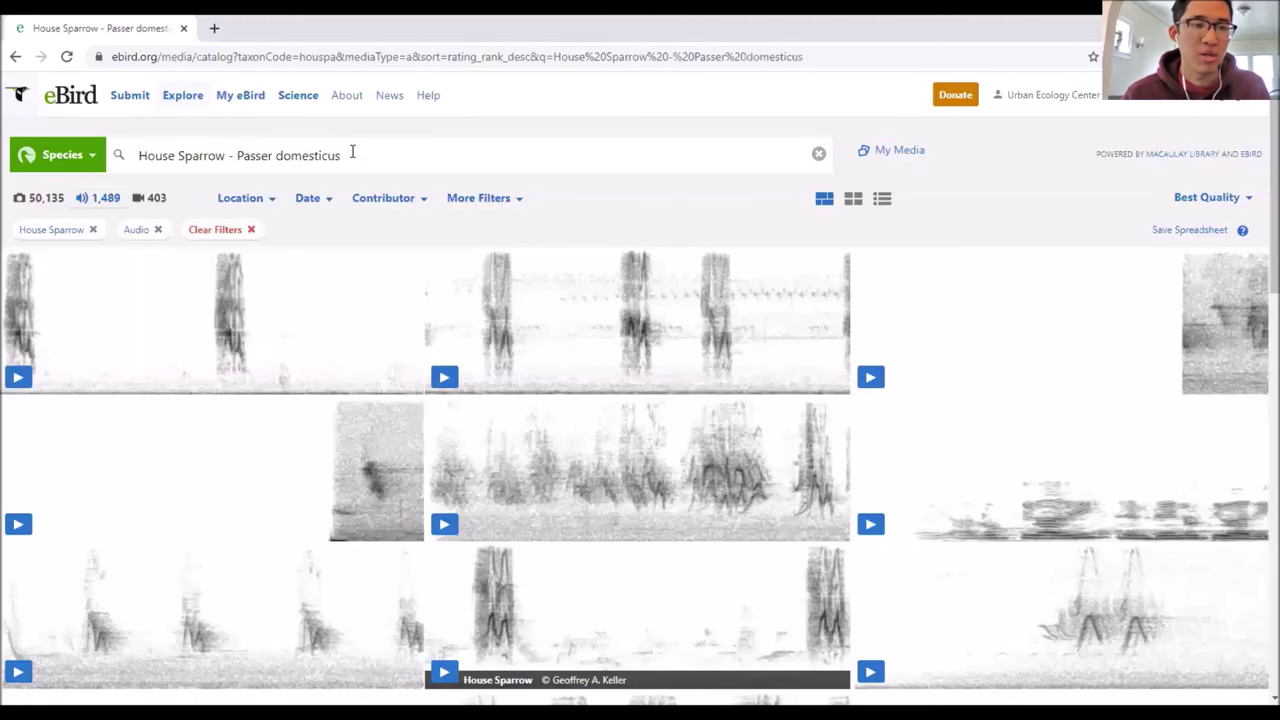
{"action": "left_click", "coordinate": [140, 145]}
Step: Switch the species to House Finch, play a top recording until 0:15, then close the player
{"action": "type", "text": "house finch"}
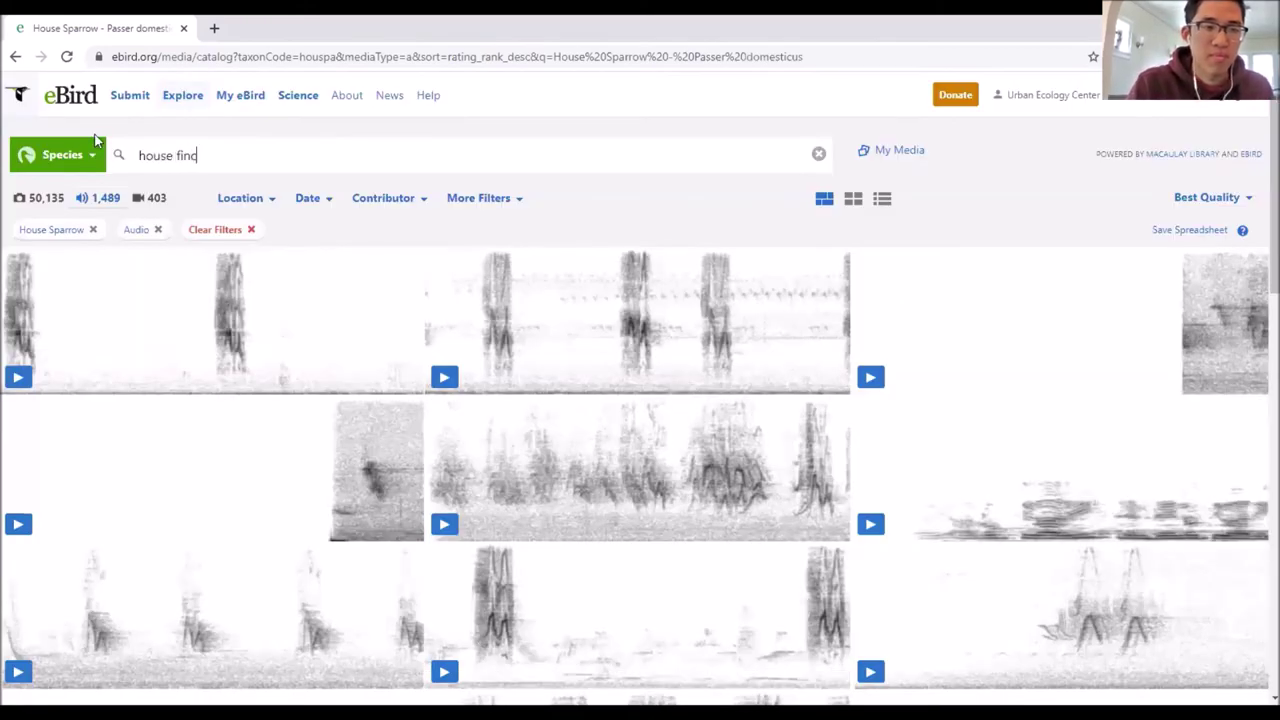
{"action": "left_click", "coordinate": [271, 186]}
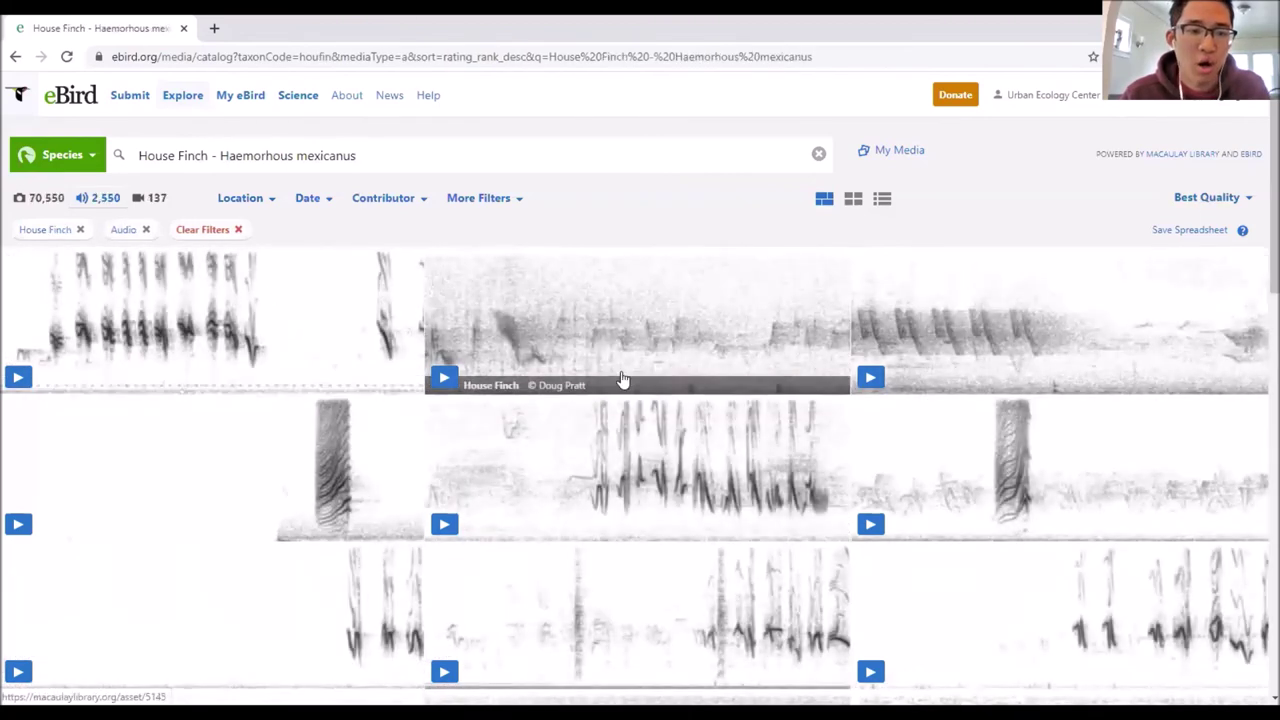
{"action": "left_click", "coordinate": [352, 441]}
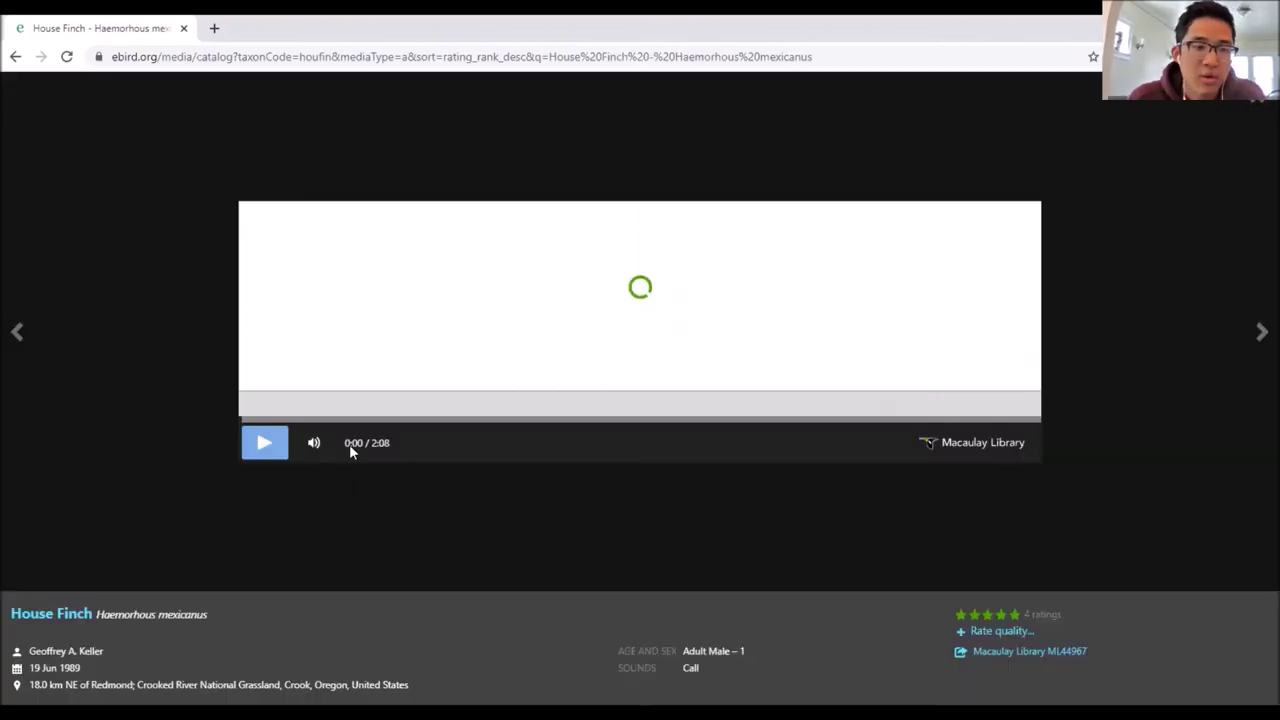
{"action": "left_click", "coordinate": [280, 453]}
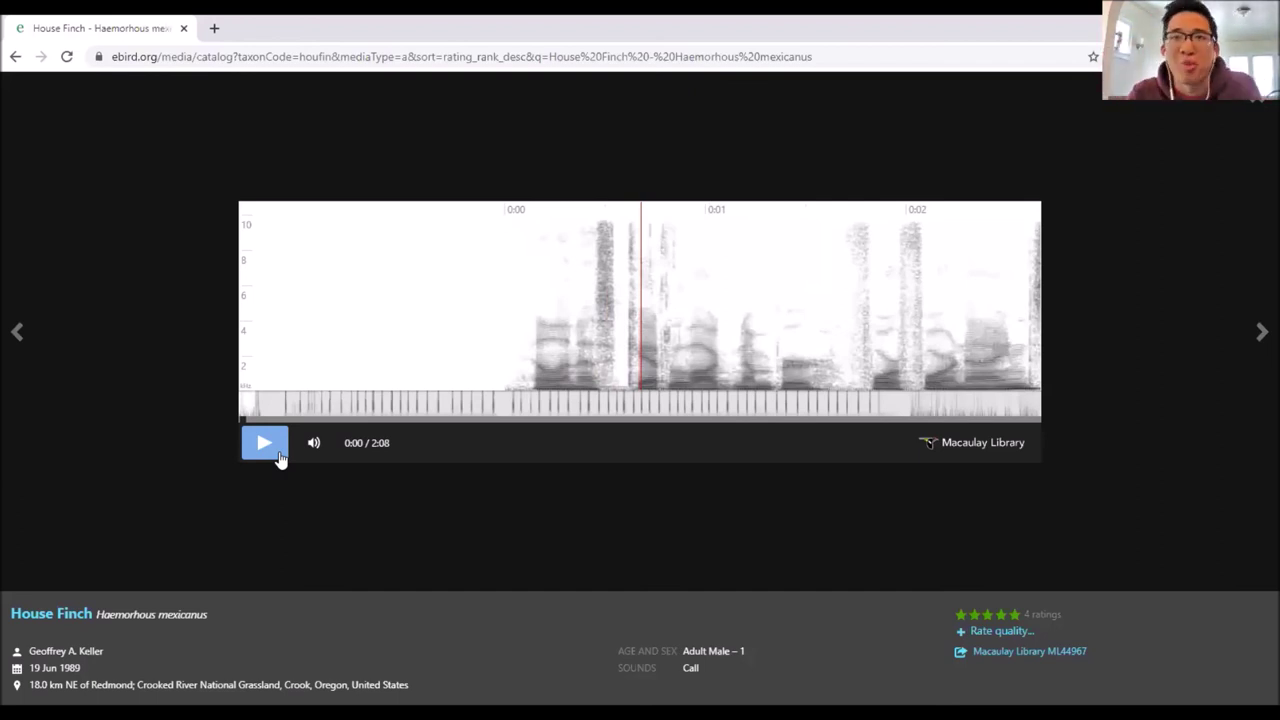
{"action": "left_click", "coordinate": [264, 443]}
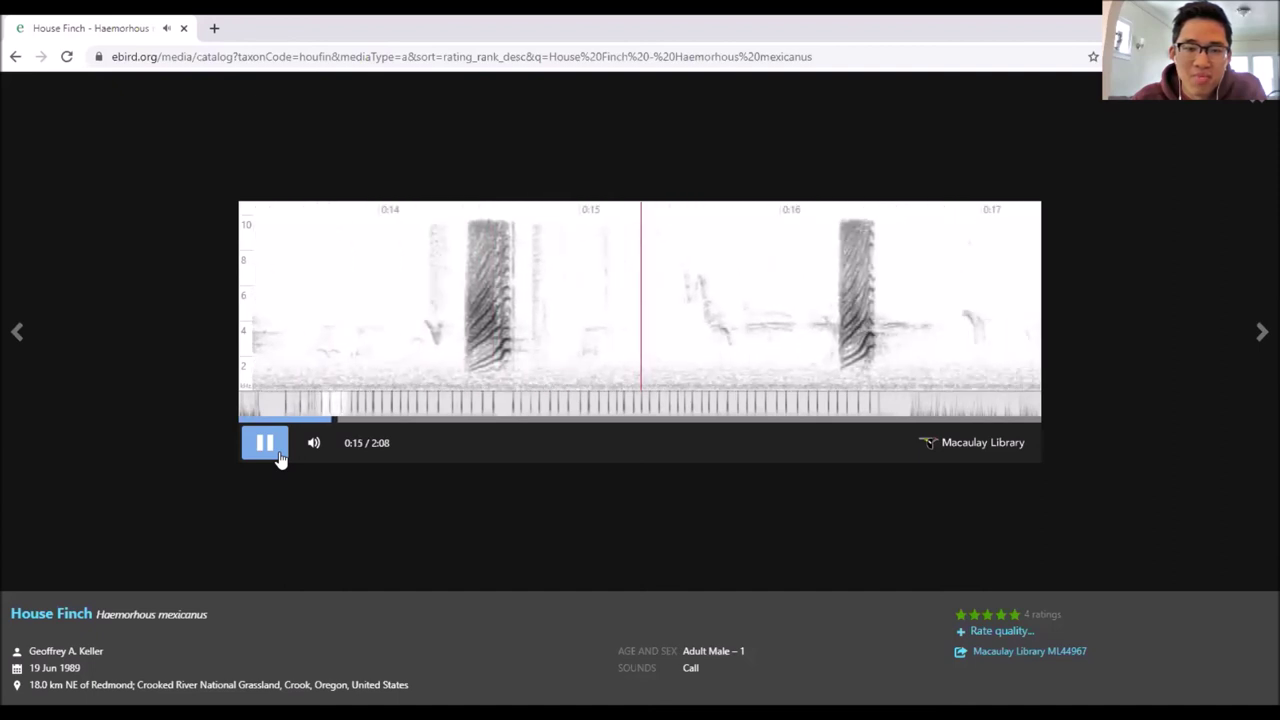
{"action": "left_click", "coordinate": [280, 457]}
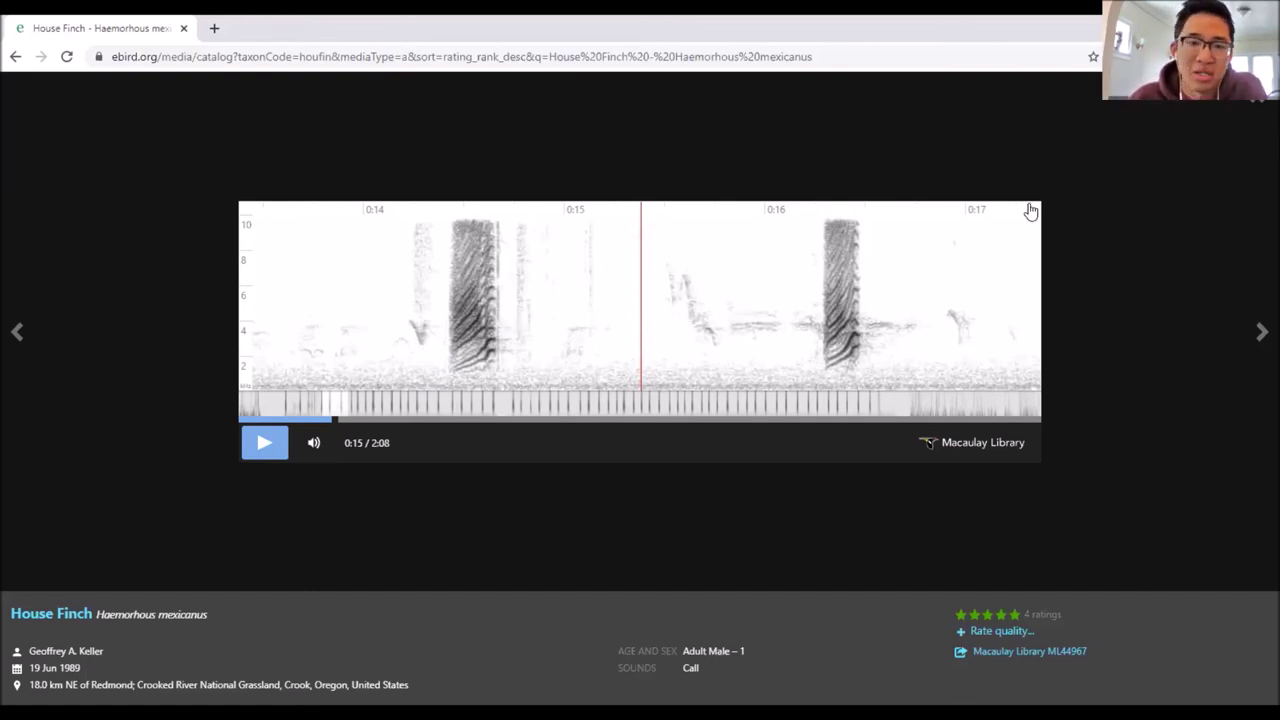
{"action": "left_click", "coordinate": [1260, 107]}
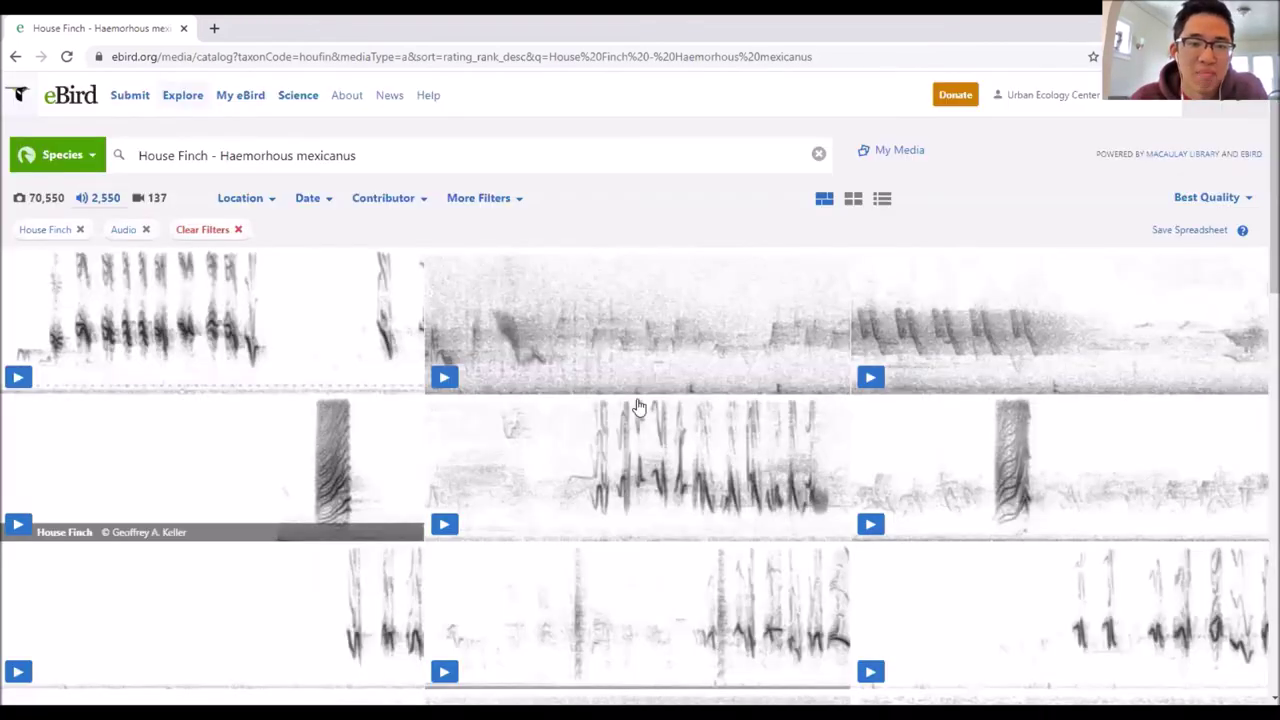
Step: Show the 70,550 House Finch photos, view one full-size, then go to the Explore page
{"action": "left_click", "coordinate": [1222, 199]}
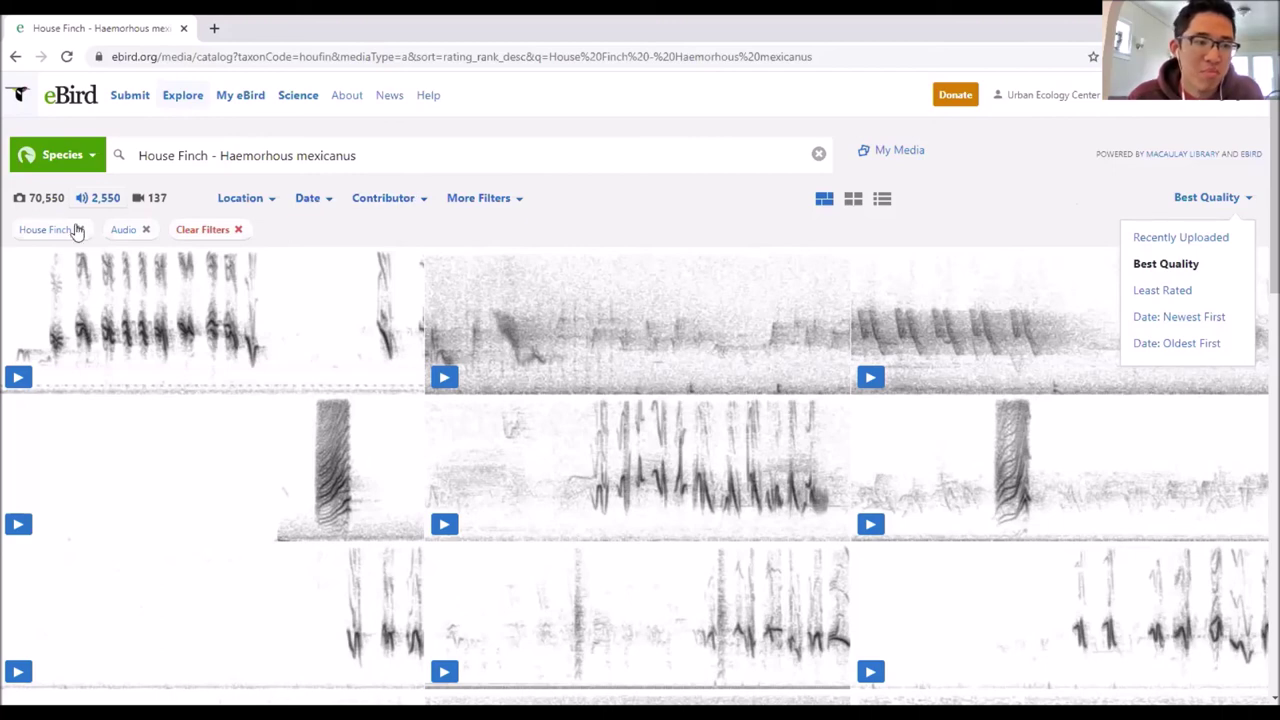
{"action": "left_click", "coordinate": [290, 232]}
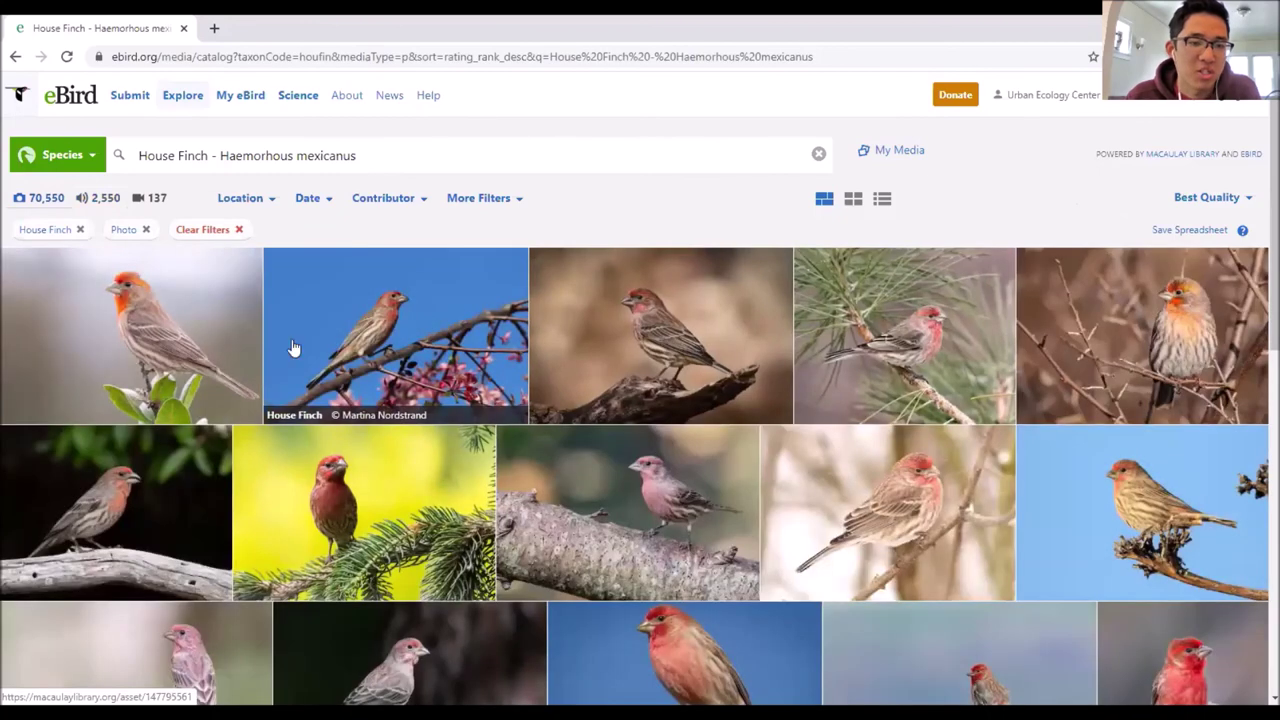
{"action": "left_click", "coordinate": [184, 340]}
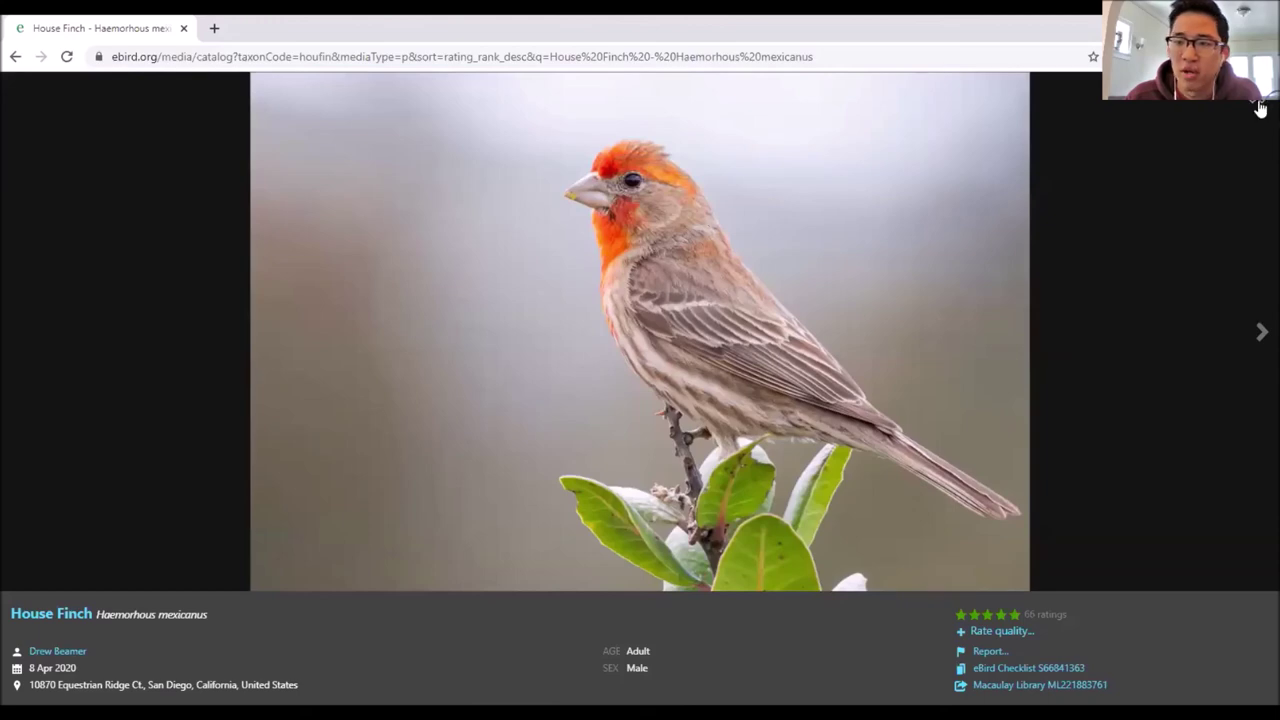
{"action": "left_click", "coordinate": [1260, 108]}
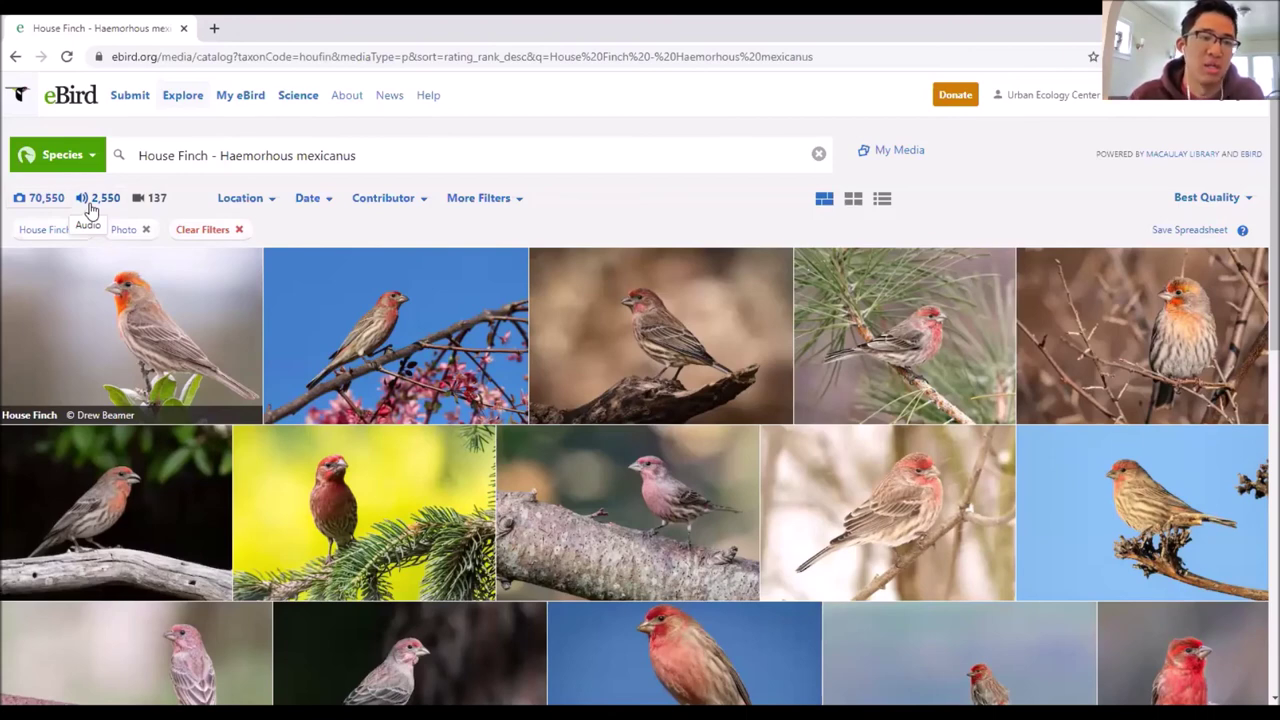
{"action": "left_click", "coordinate": [184, 96]}
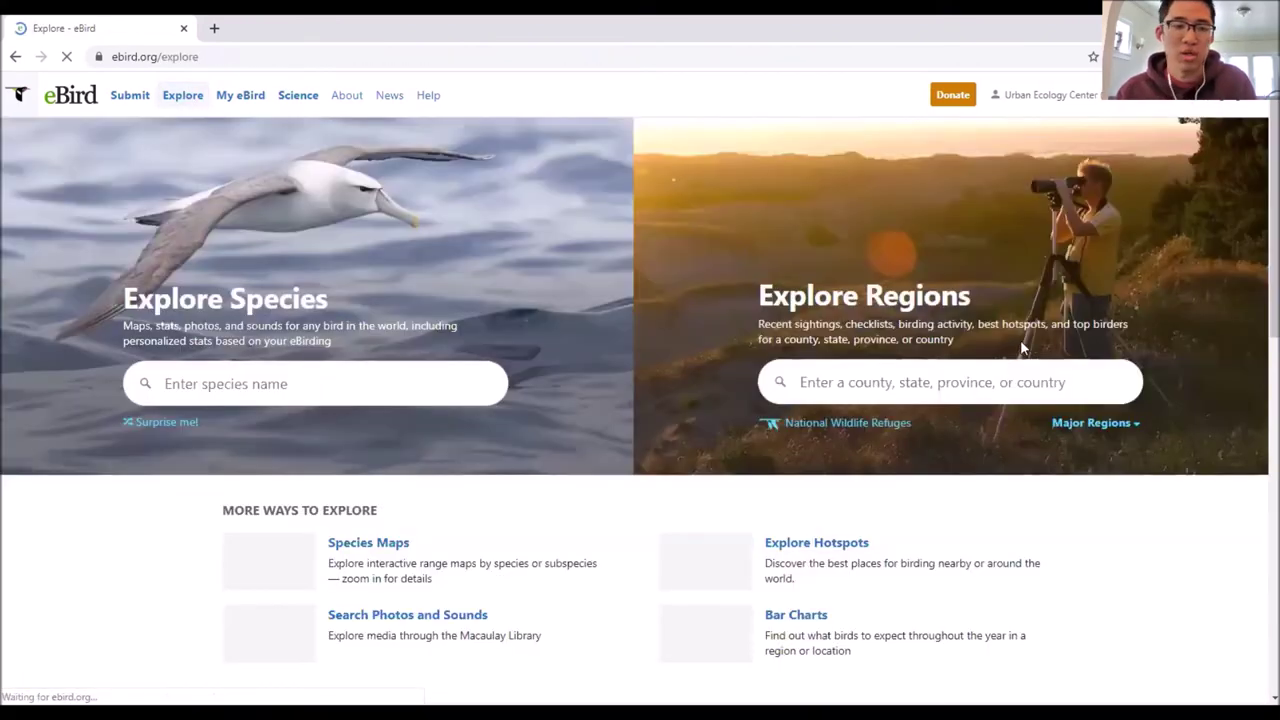
{"action": "scroll", "coordinate": [657, 441], "scroll_direction": "down", "scroll_amount": 2}
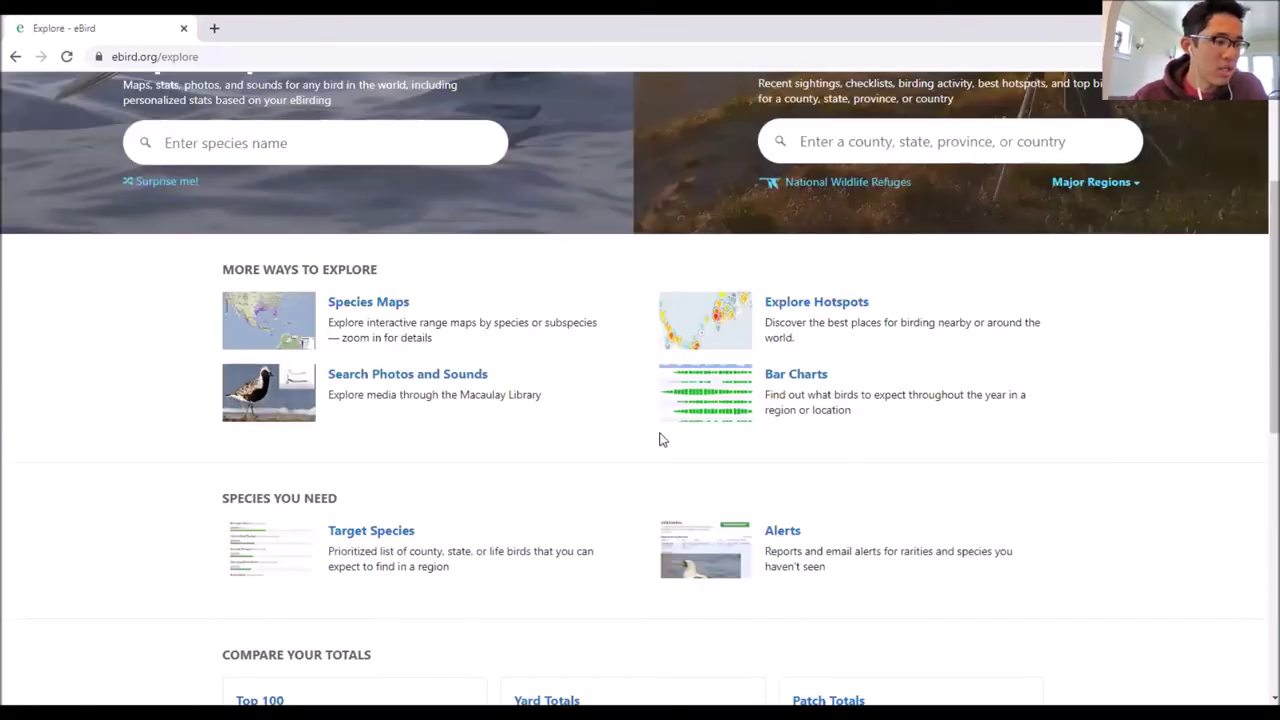
{"action": "scroll", "coordinate": [662, 436], "scroll_direction": "down", "scroll_amount": 3}
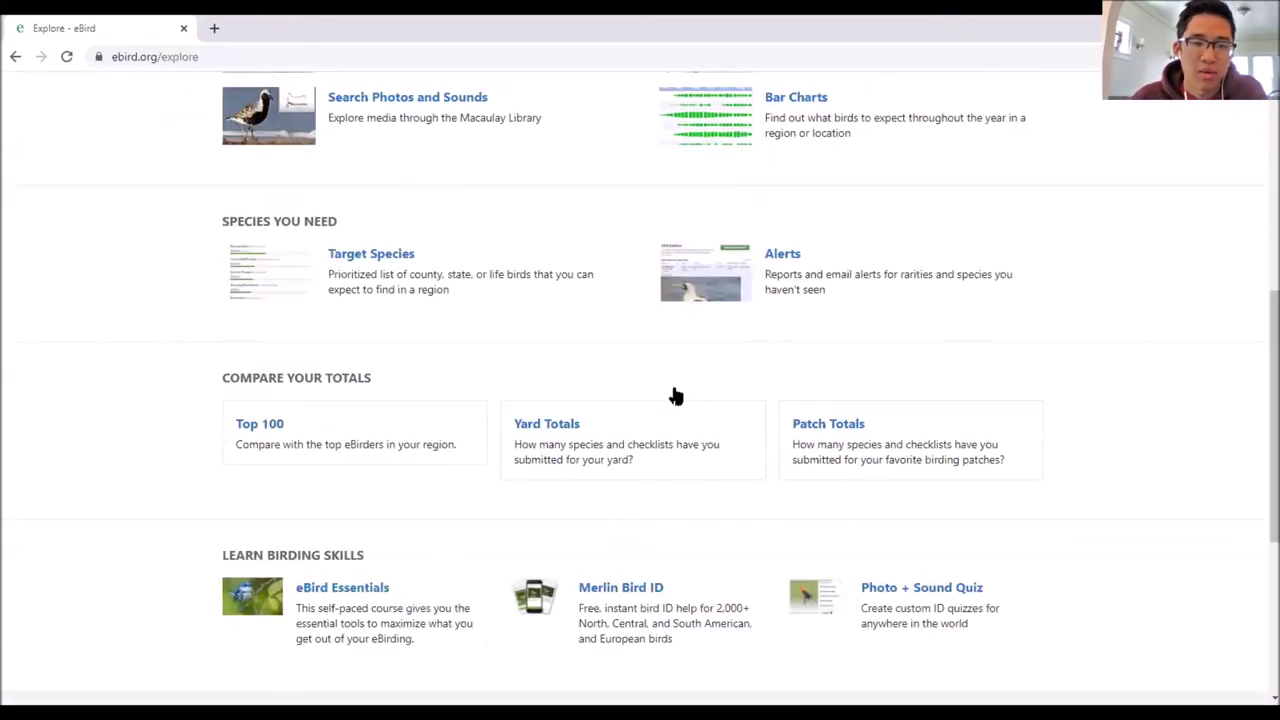
{"action": "scroll", "coordinate": [905, 415], "scroll_direction": "down", "scroll_amount": 2}
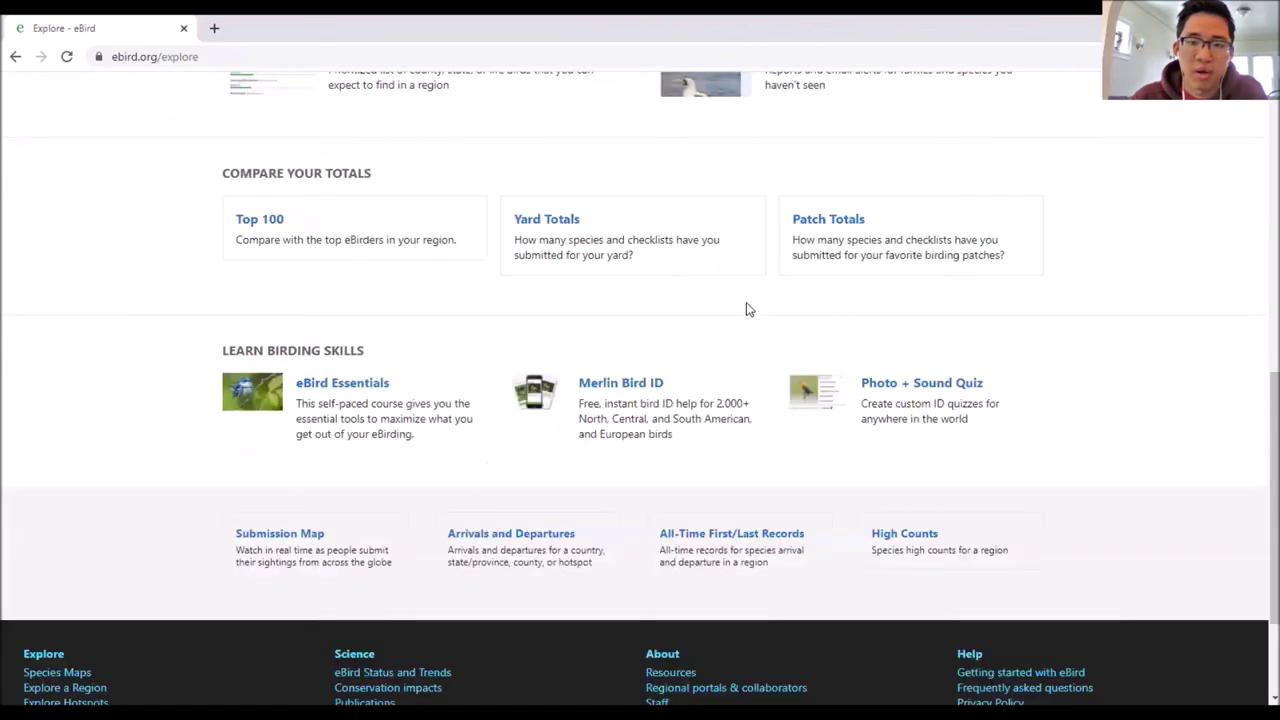
{"action": "left_click", "coordinate": [315, 547]}
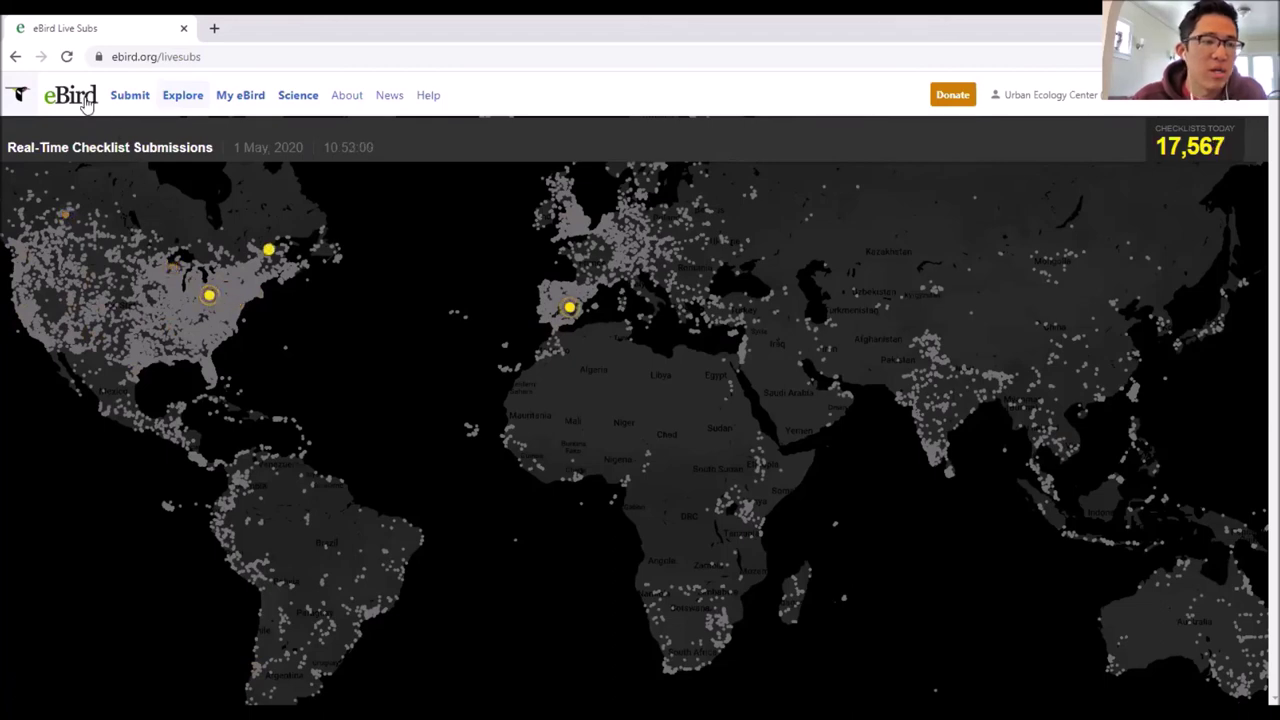
{"action": "left_click", "coordinate": [15, 56]}
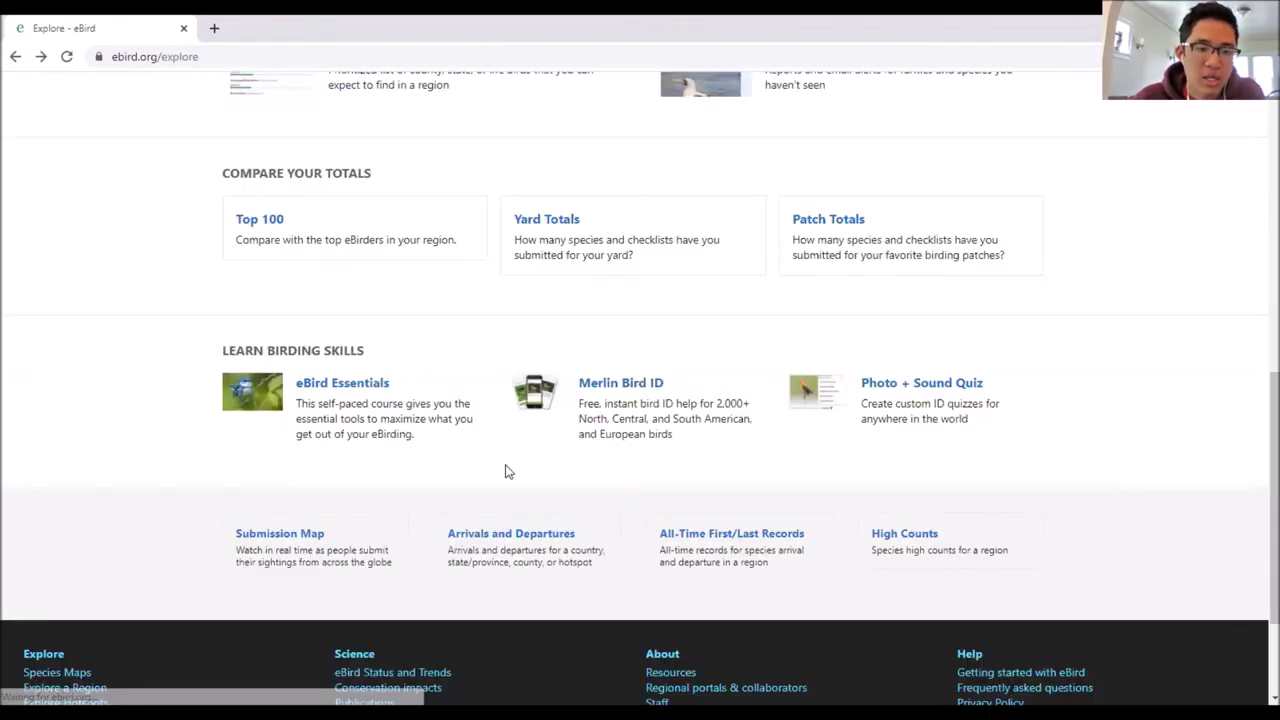
Step: Load Wisconsin's 2020 Arrivals first-sightings table
{"action": "left_click", "coordinate": [478, 543]}
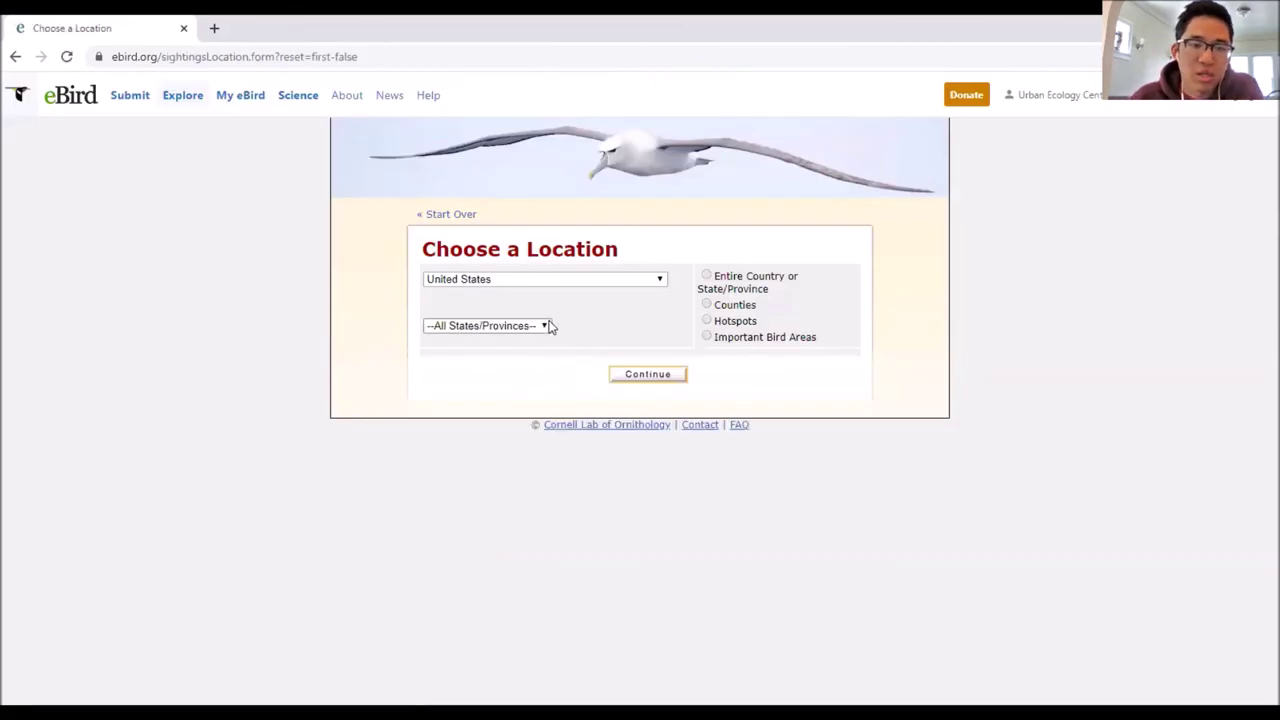
{"action": "left_click", "coordinate": [540, 327]}
{"action": "left_click_drag", "start_coordinate": [541, 378], "coordinate": [482, 560]}
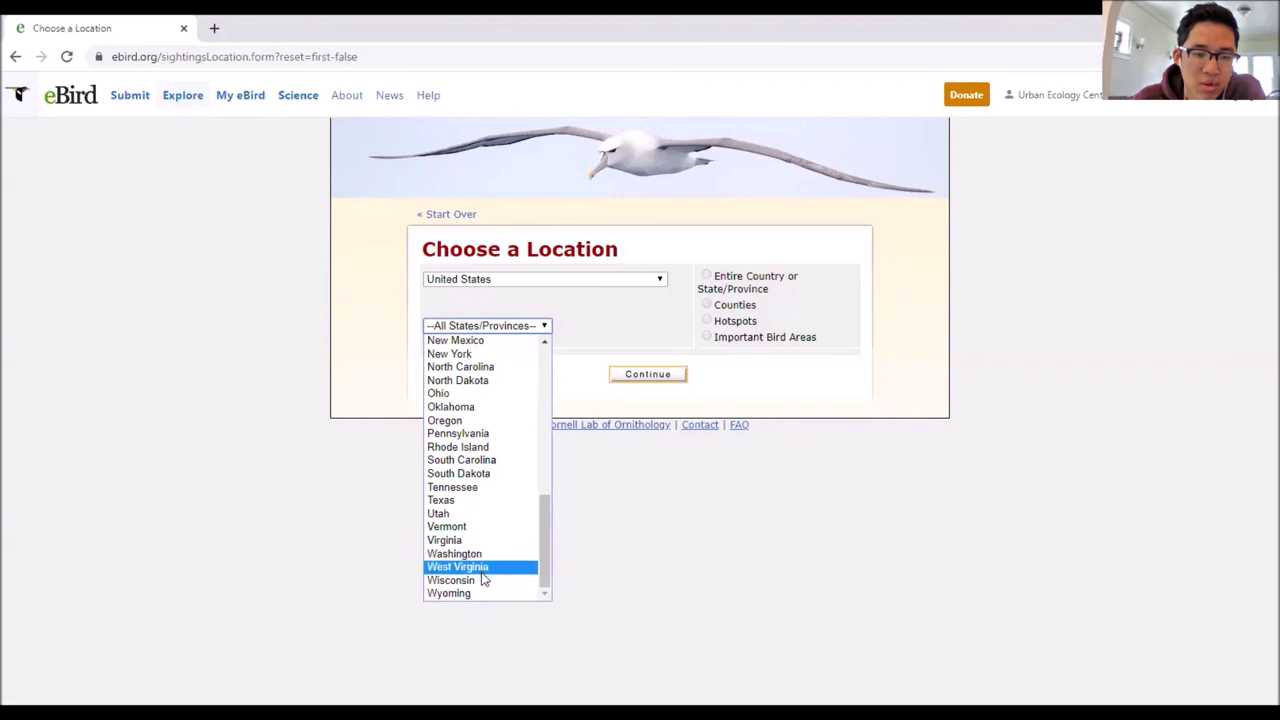
{"action": "left_click", "coordinate": [455, 580]}
{"action": "left_click", "coordinate": [651, 374]}
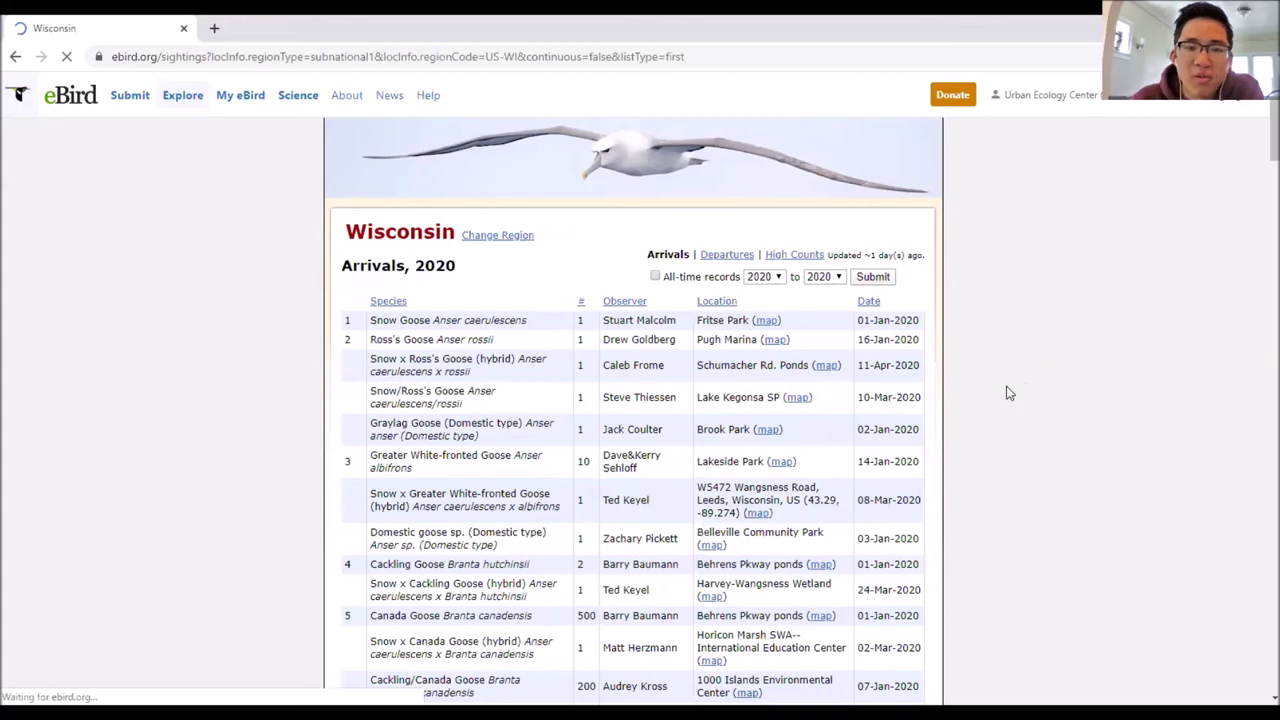
{"action": "scroll", "coordinate": [990, 389], "scroll_direction": "down", "scroll_amount": 2}
{"action": "scroll", "coordinate": [986, 402], "scroll_direction": "down", "scroll_amount": 1}
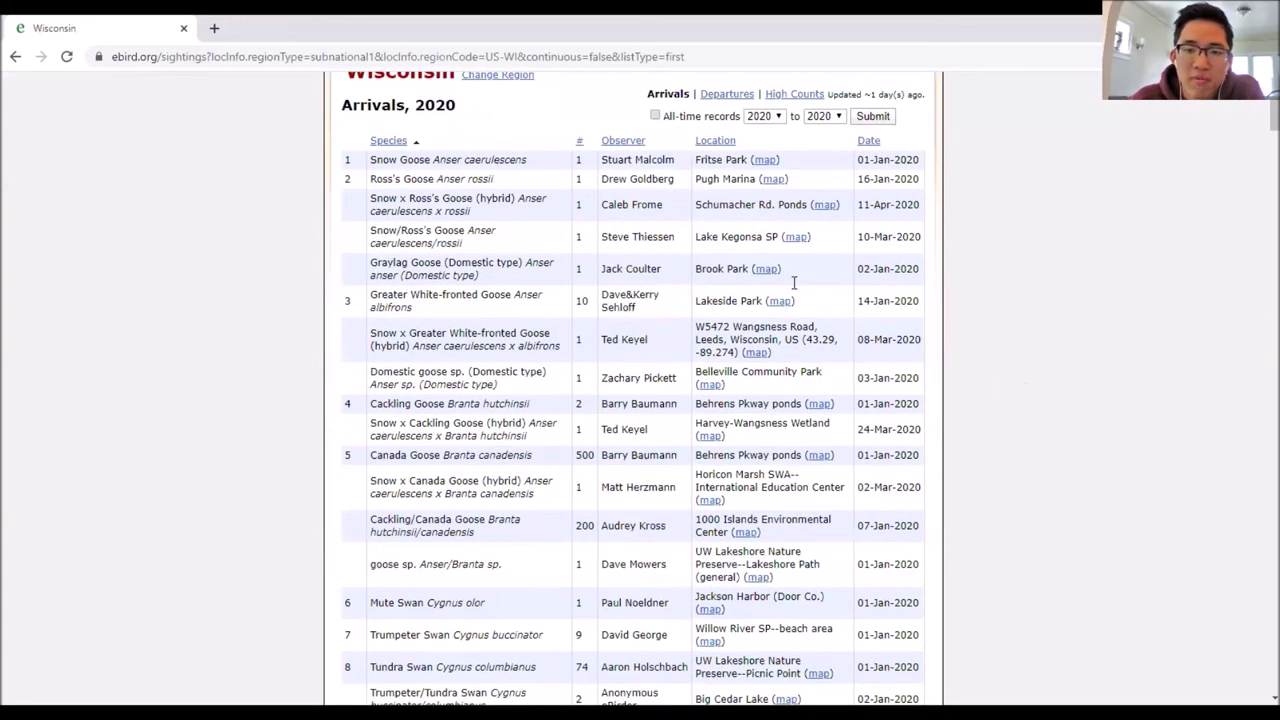
{"action": "scroll", "coordinate": [783, 279], "scroll_direction": "up", "scroll_amount": 3}
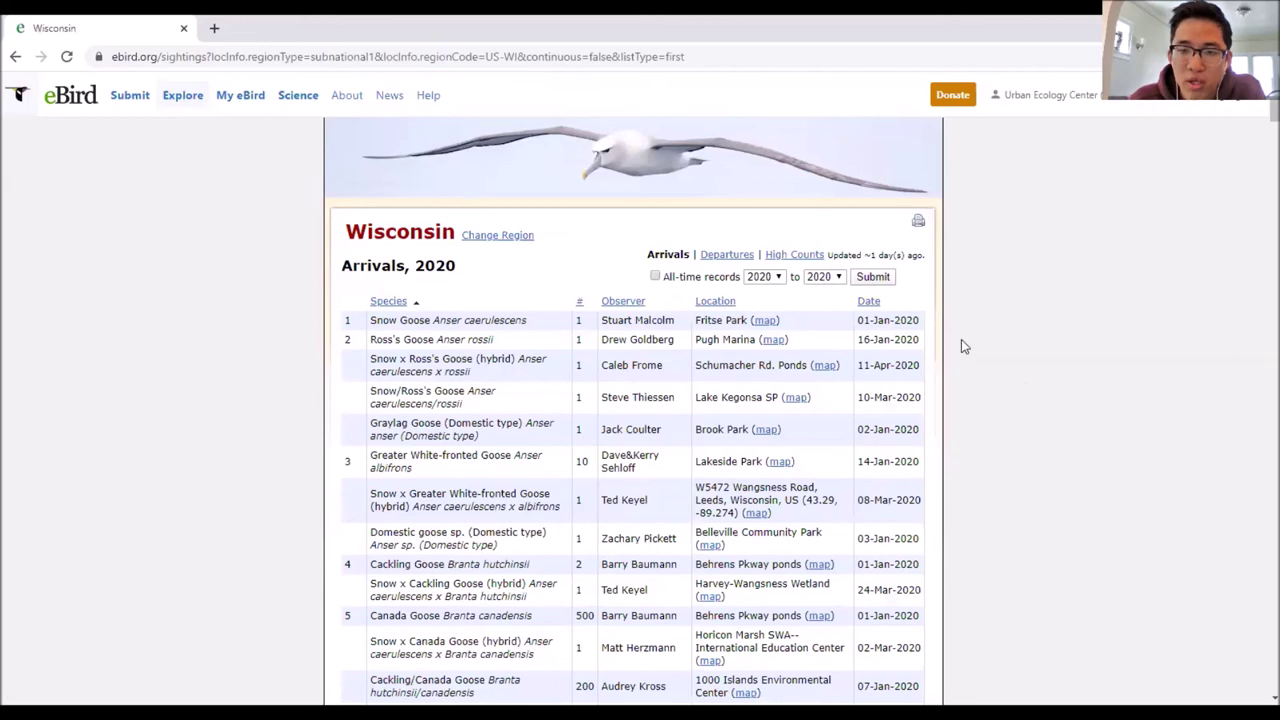
{"action": "scroll", "coordinate": [963, 345], "scroll_direction": "down", "scroll_amount": 8}
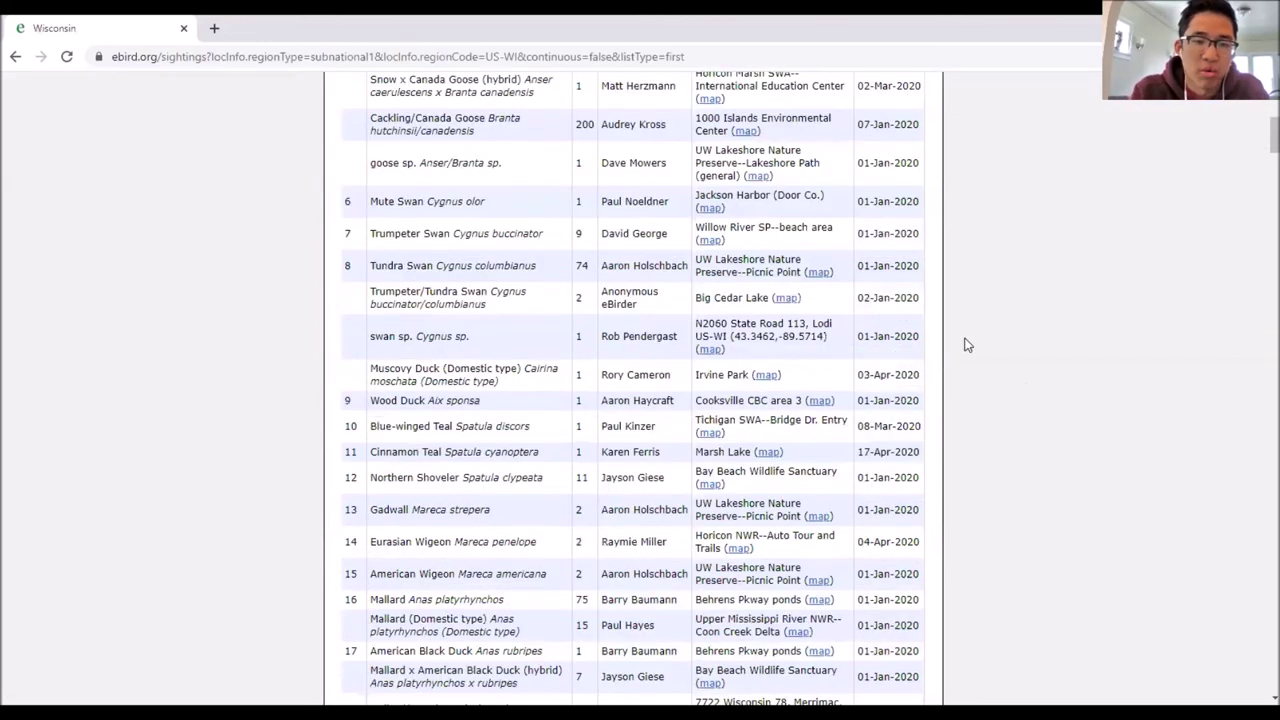
Step: Search the page for "warbler", step through the 16 matches, then return to the top
{"action": "key", "text": "ctrl+f"}
{"action": "type", "text": "warl"}
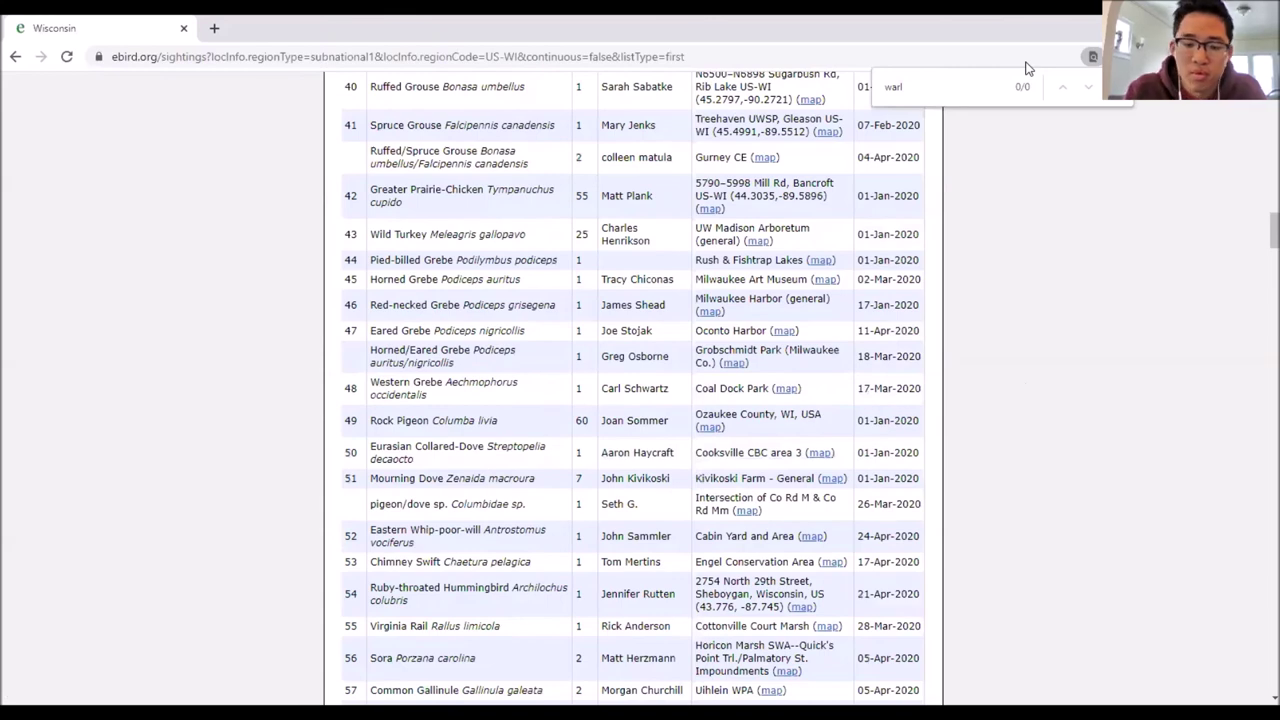
{"action": "key", "text": "BackSpace"}
{"action": "type", "text": "b"}
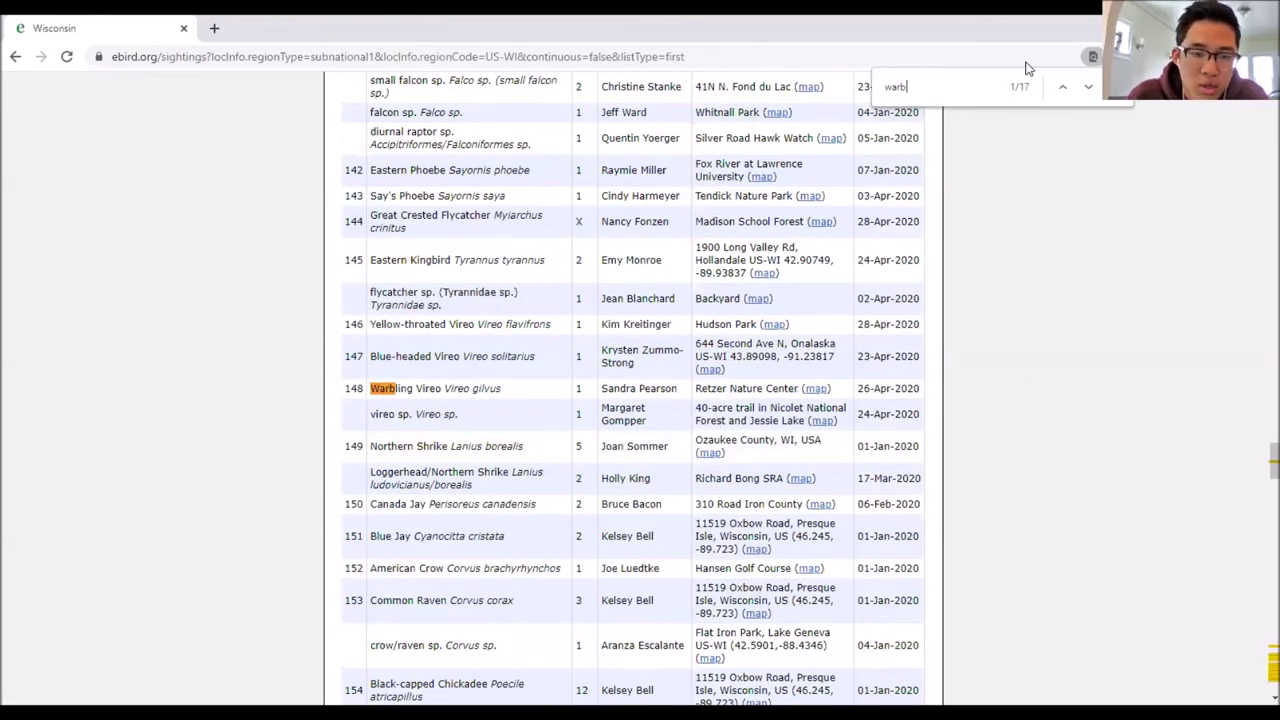
{"action": "type", "text": "ler"}
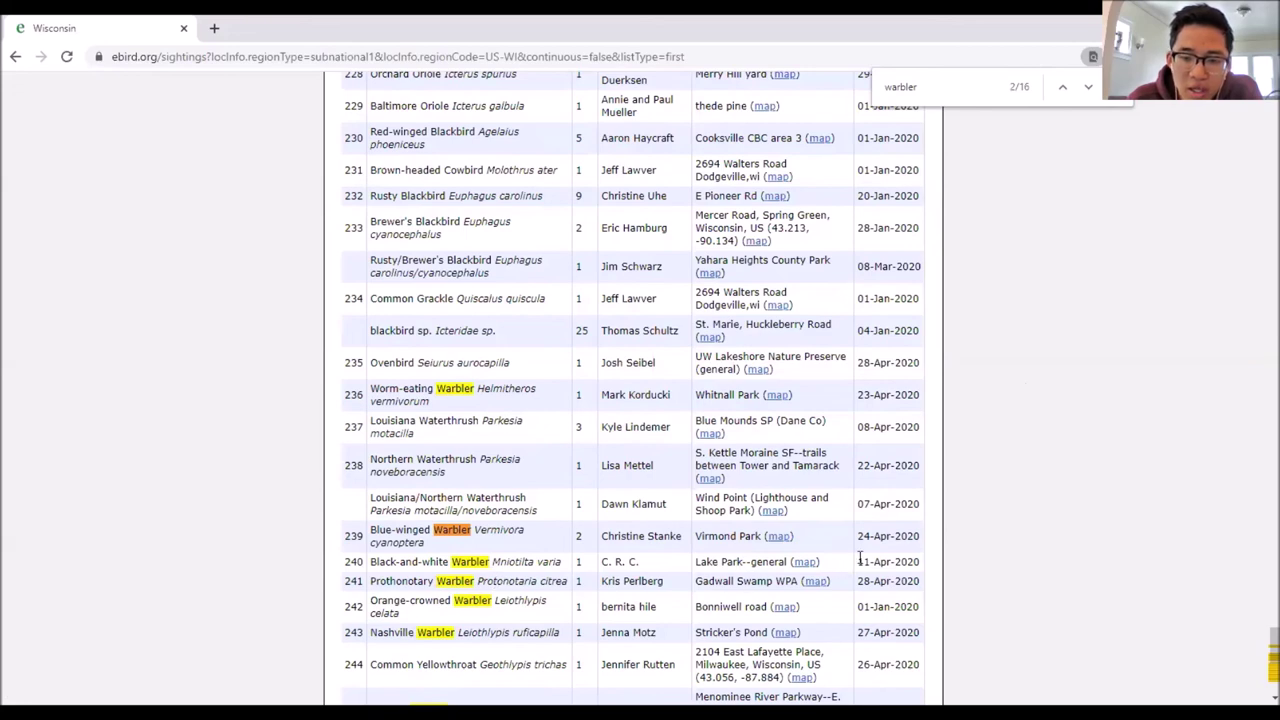
{"action": "scroll", "coordinate": [858, 553], "scroll_direction": "down", "scroll_amount": 2}
{"action": "scroll", "coordinate": [858, 553], "scroll_direction": "down", "scroll_amount": 1}
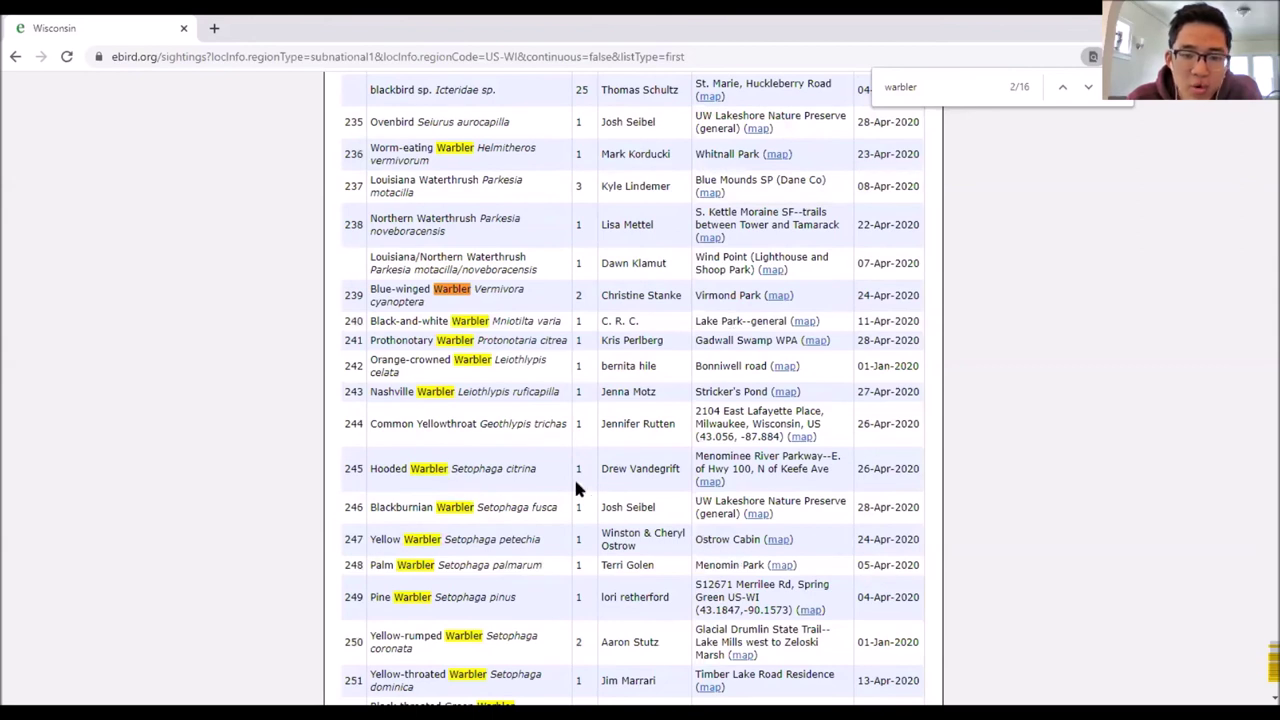
{"action": "scroll", "coordinate": [650, 479], "scroll_direction": "down", "scroll_amount": 1}
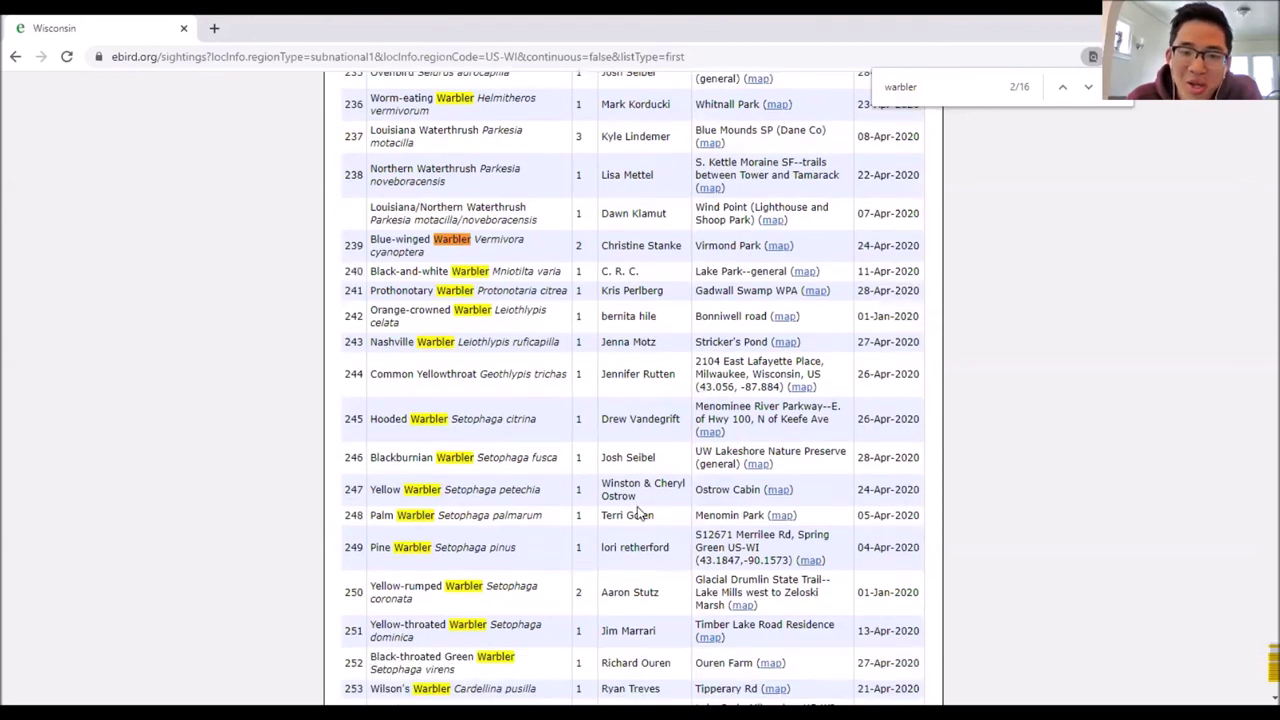
{"action": "scroll", "coordinate": [632, 308], "scroll_direction": "down", "scroll_amount": 2}
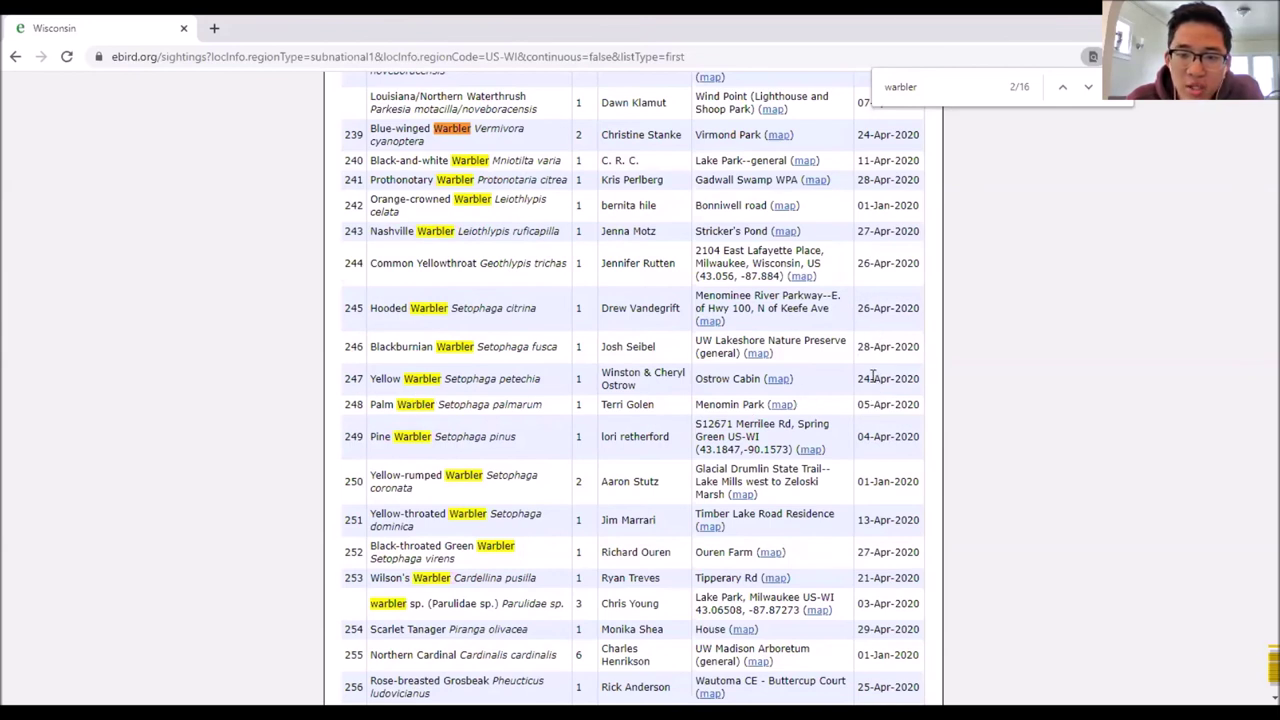
{"action": "scroll", "coordinate": [872, 378], "scroll_direction": "down", "scroll_amount": 2}
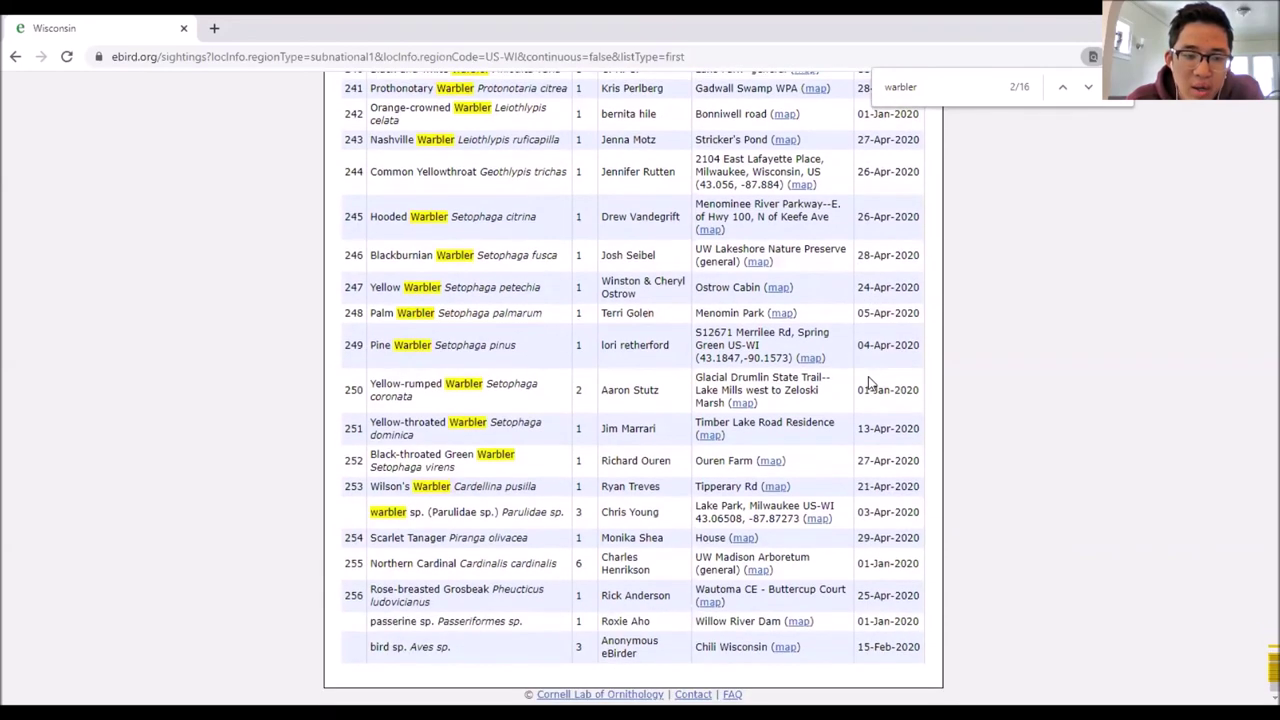
{"action": "scroll", "coordinate": [884, 392], "scroll_direction": "up", "scroll_amount": 1}
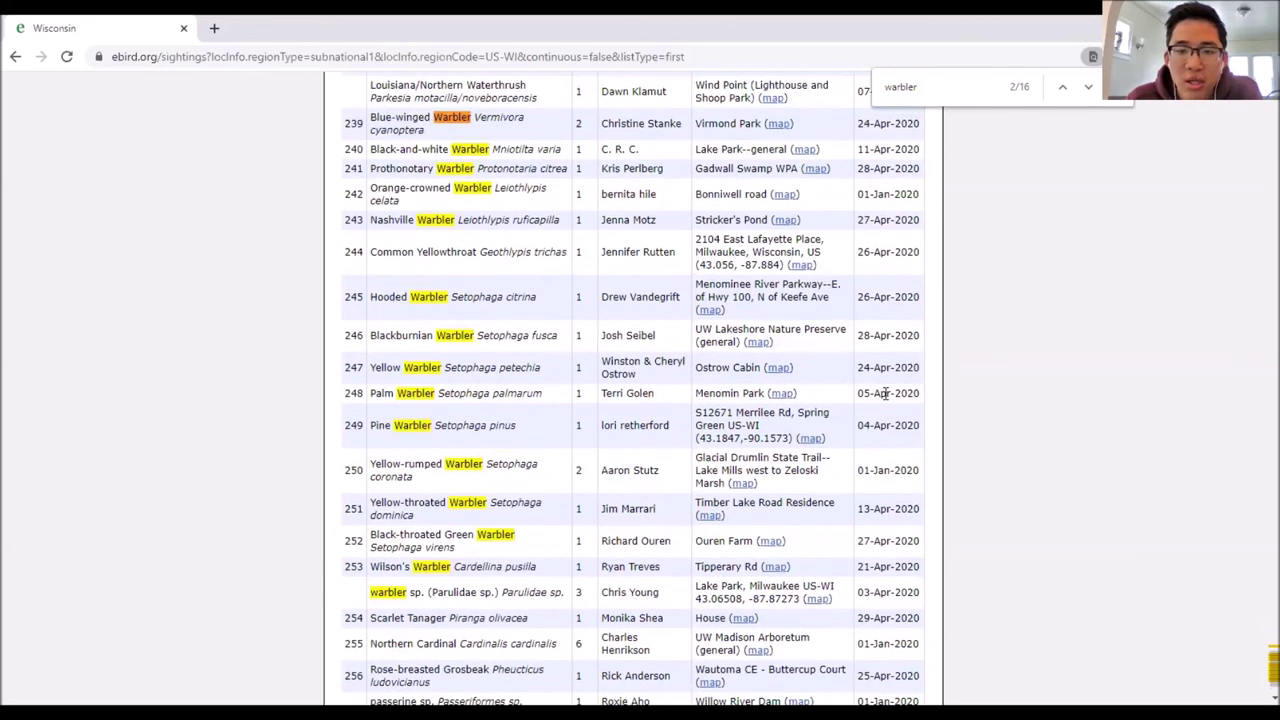
{"action": "scroll", "coordinate": [1240, 420], "scroll_direction": "up", "scroll_amount": 7}
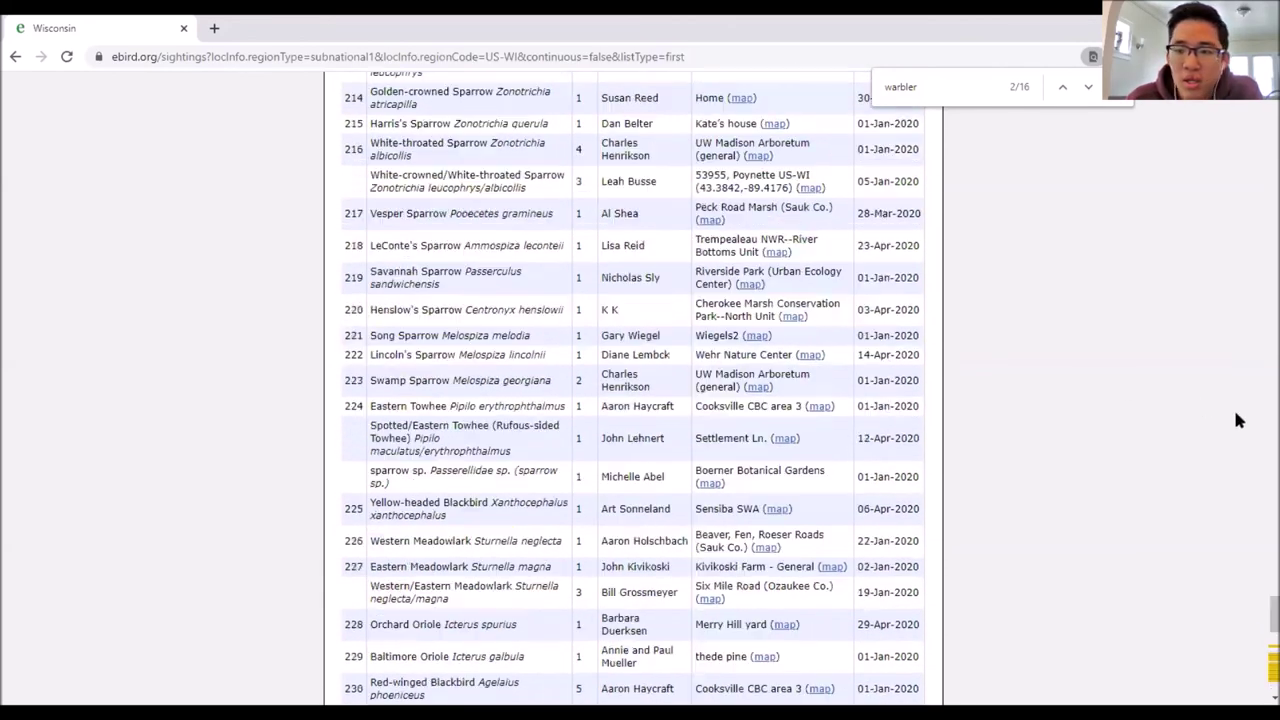
{"action": "key", "text": "Home"}
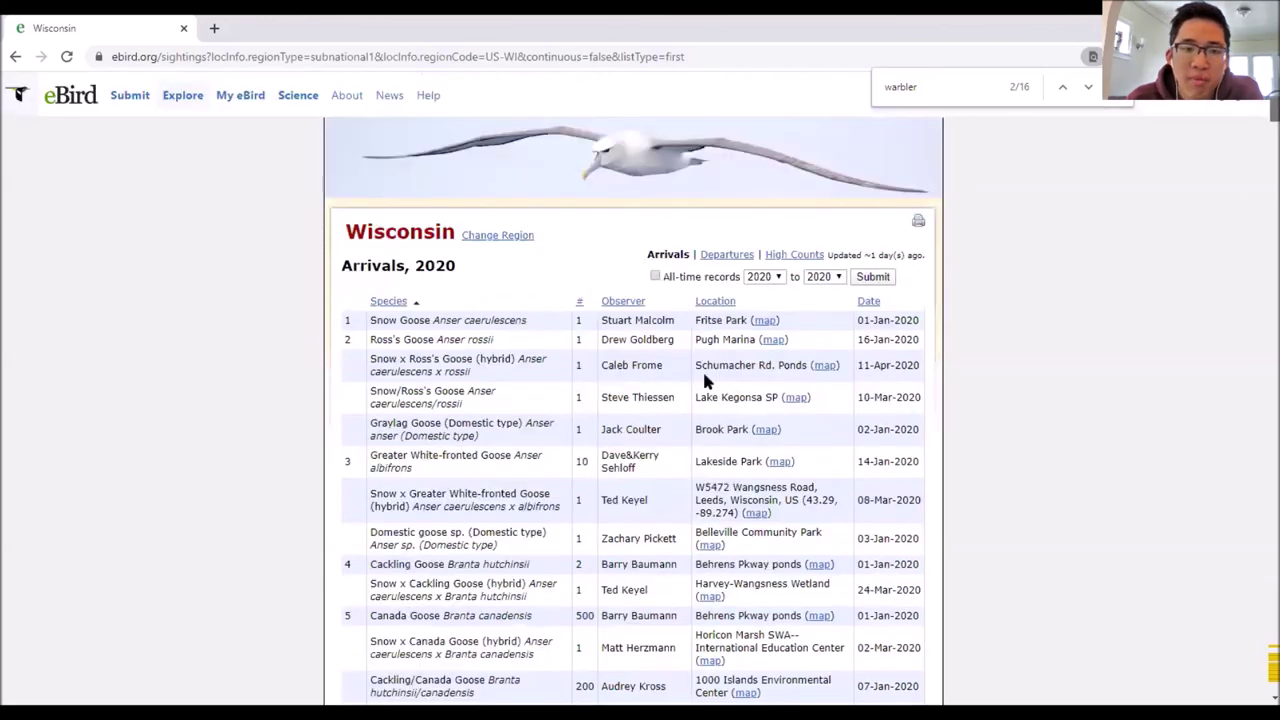
Step: Browse Wisconsin's 2020 Departures last-sightings list, then go back to the Explore page
{"action": "left_click", "coordinate": [721, 254]}
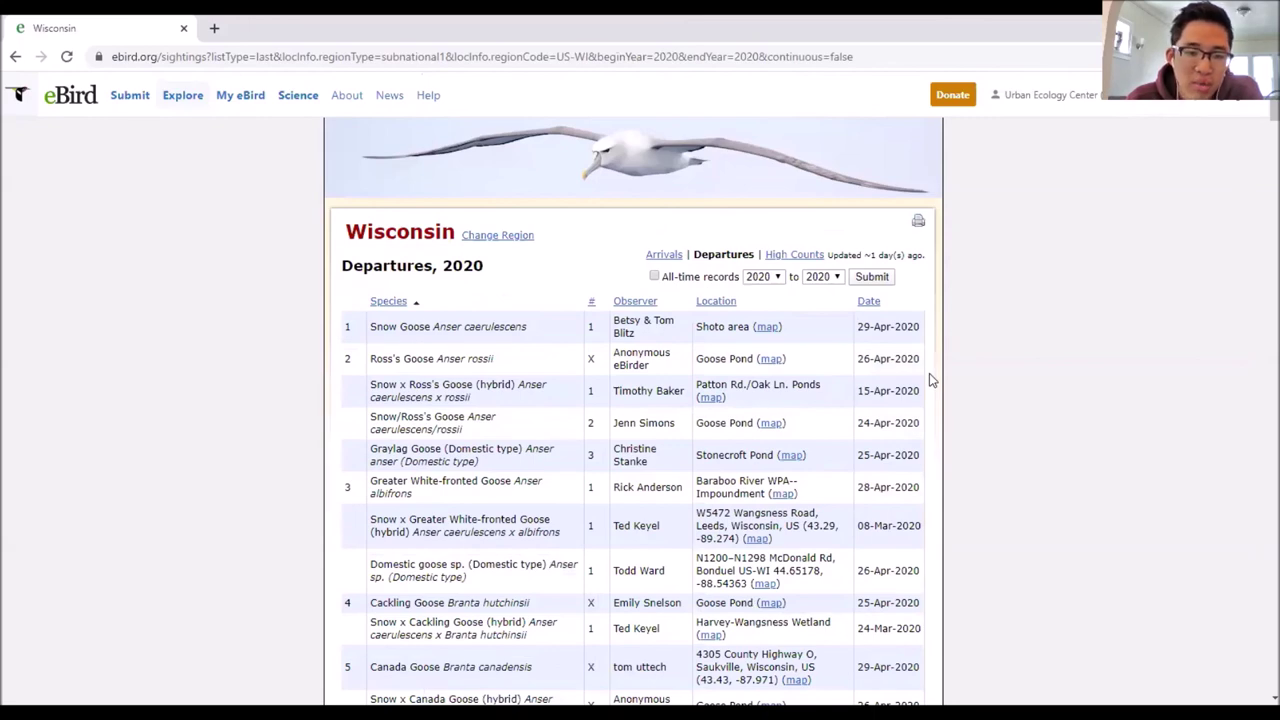
{"action": "scroll", "coordinate": [932, 360], "scroll_direction": "down", "scroll_amount": 3}
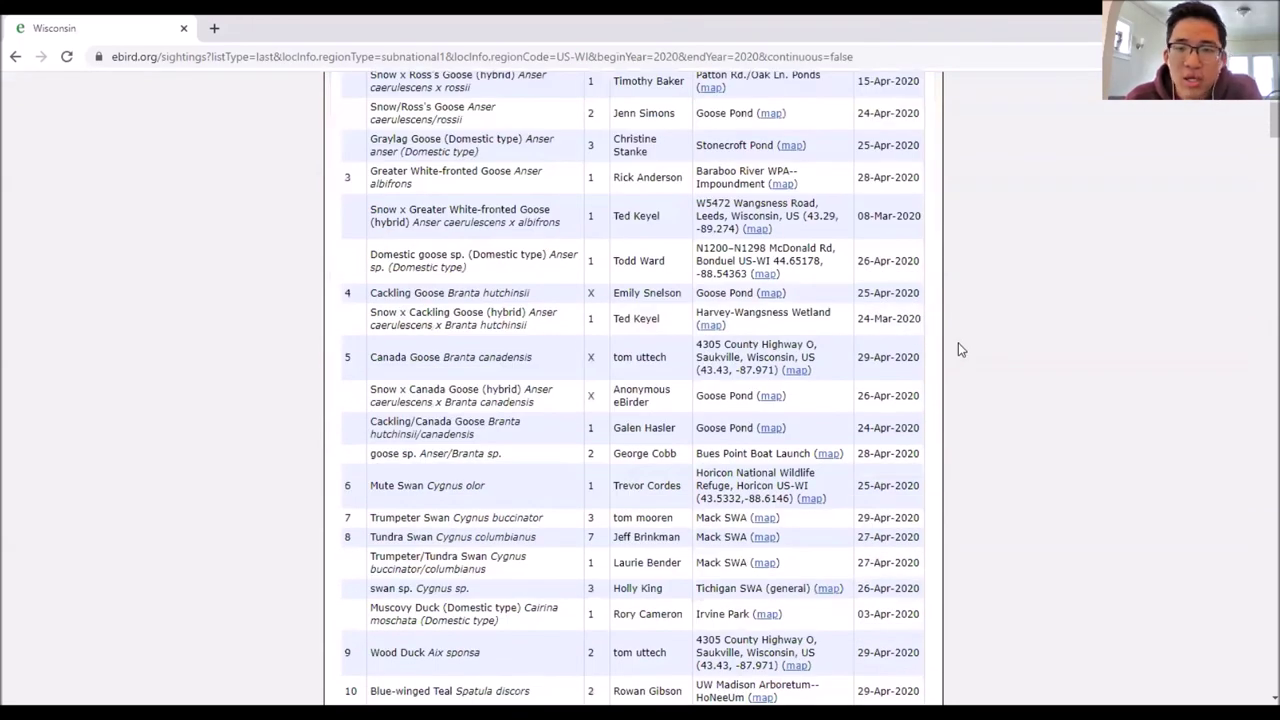
{"action": "scroll", "coordinate": [958, 349], "scroll_direction": "up", "scroll_amount": 3}
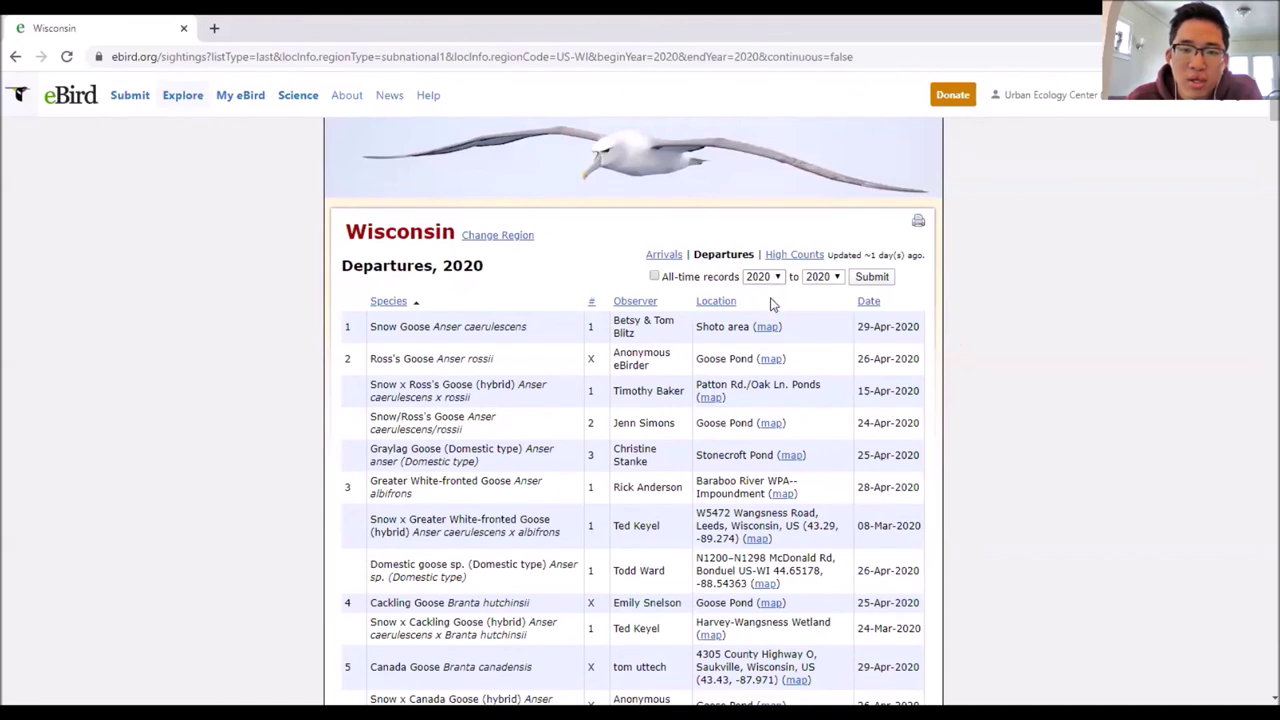
{"action": "left_click", "coordinate": [16, 57]}
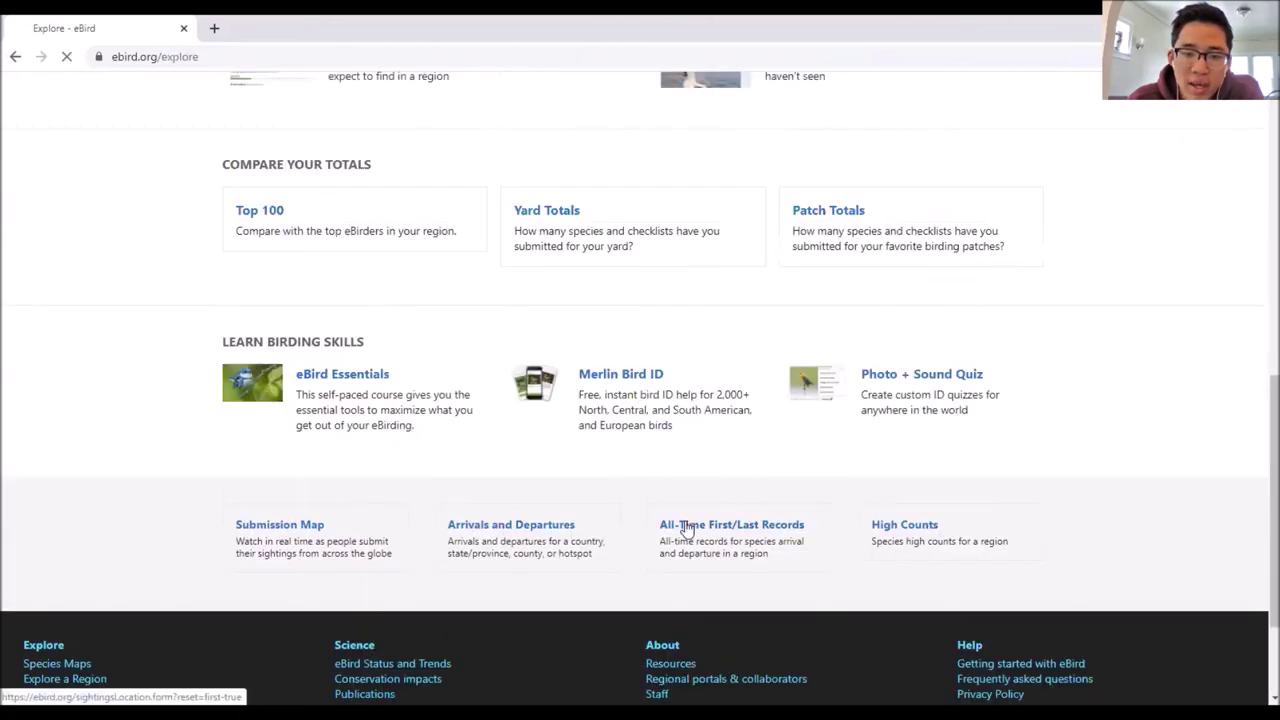
Step: Open the All-Time First/Last Records tool for Wisconsin
{"action": "left_click", "coordinate": [686, 528]}
{"action": "left_click", "coordinate": [545, 327]}
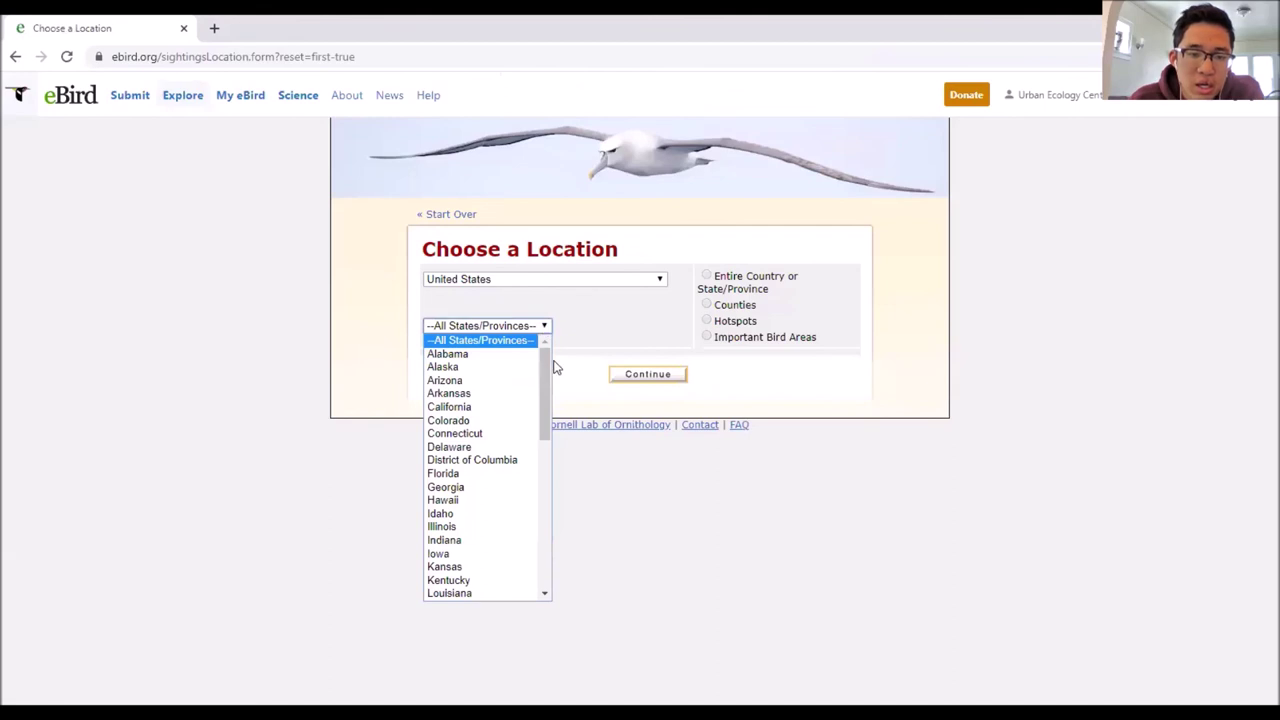
{"action": "left_click_drag", "start_coordinate": [549, 366], "coordinate": [486, 674]}
{"action": "left_click", "coordinate": [474, 580]}
{"action": "left_click", "coordinate": [664, 376]}
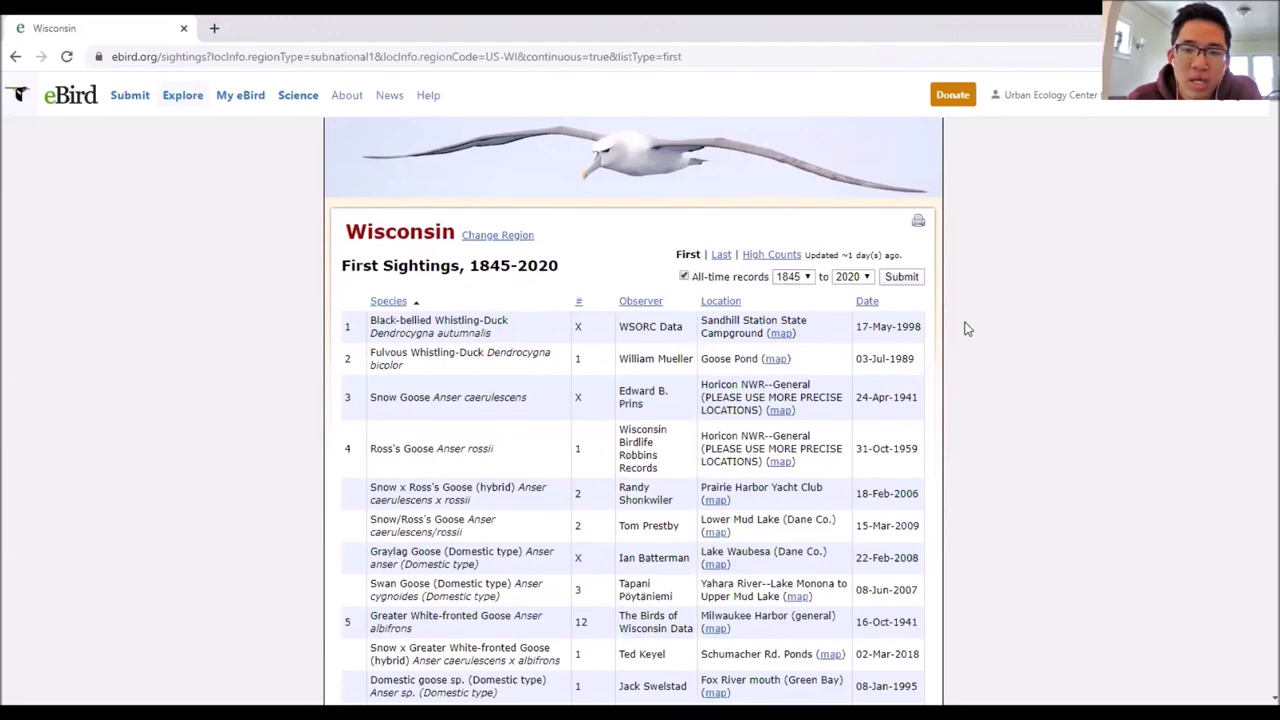
Step: Scroll through the 1845–2020 First Sightings table, then switch to Last Sightings
{"action": "scroll", "coordinate": [1013, 349], "scroll_direction": "down", "scroll_amount": 1}
{"action": "scroll", "coordinate": [1013, 349], "scroll_direction": "down", "scroll_amount": 3}
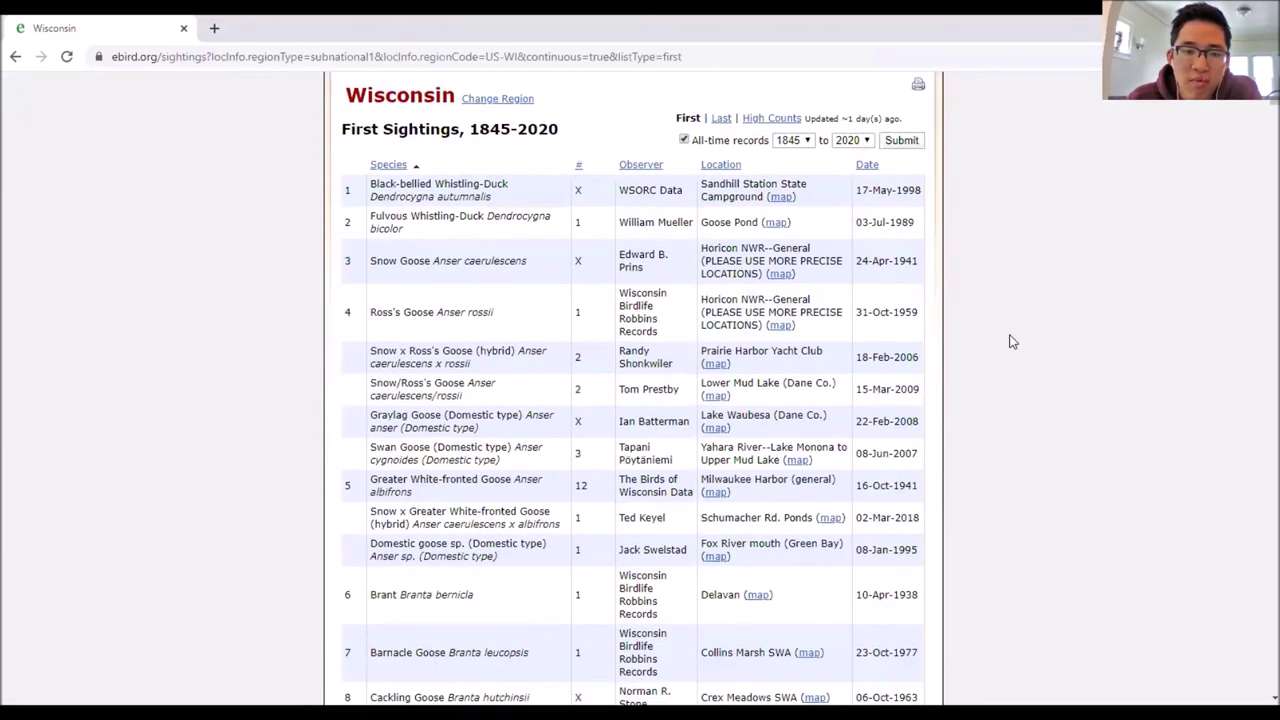
{"action": "scroll", "coordinate": [1013, 342], "scroll_direction": "down", "scroll_amount": 2}
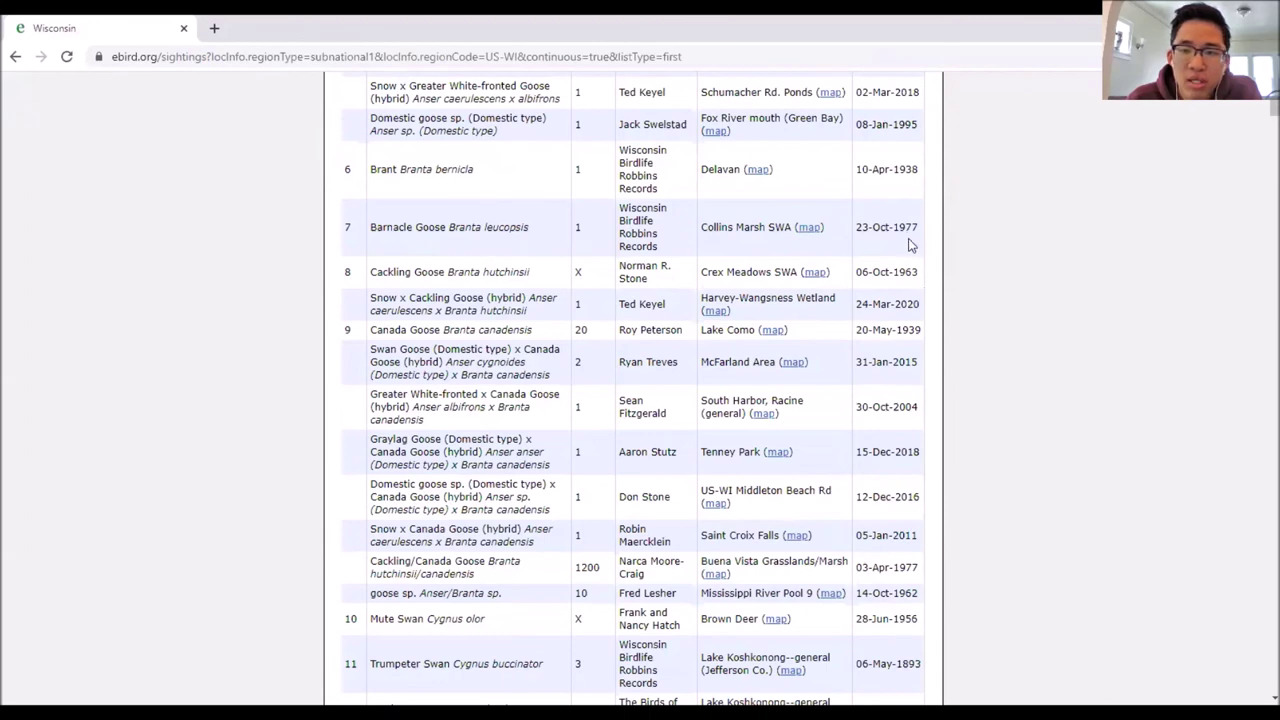
{"action": "scroll", "coordinate": [960, 278], "scroll_direction": "down", "scroll_amount": 7}
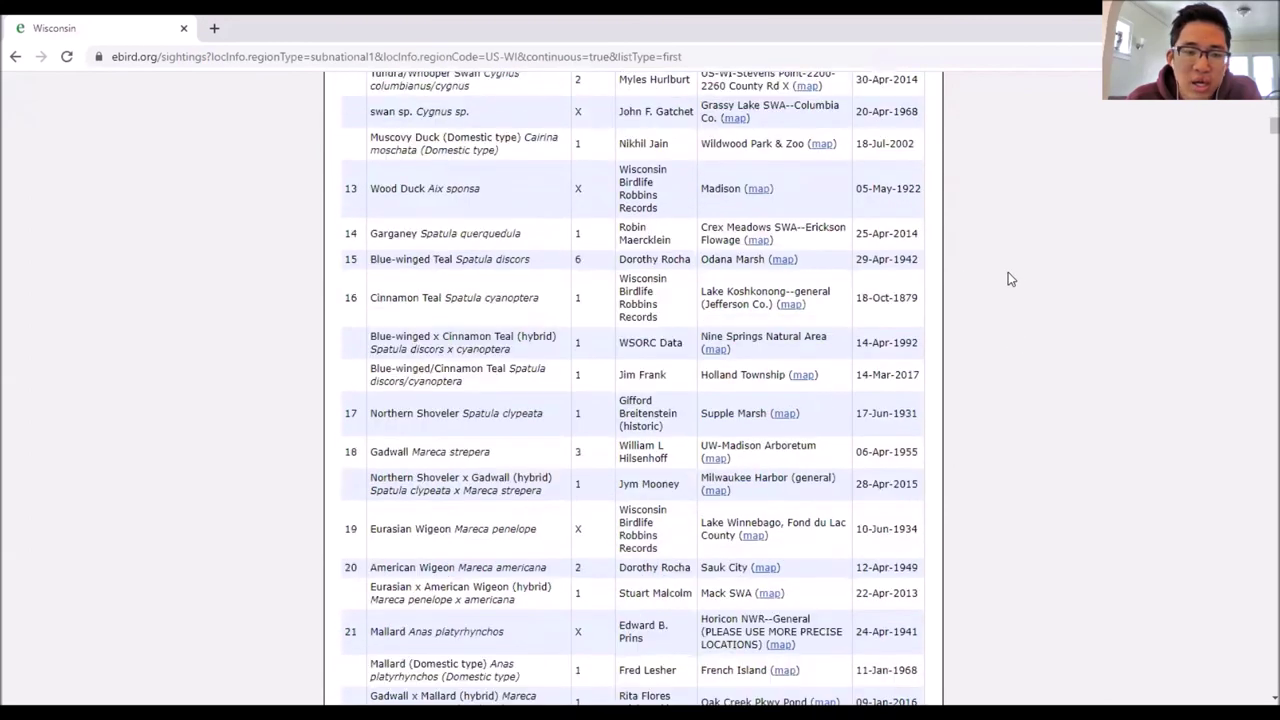
{"action": "scroll", "coordinate": [1005, 270], "scroll_direction": "down", "scroll_amount": 15}
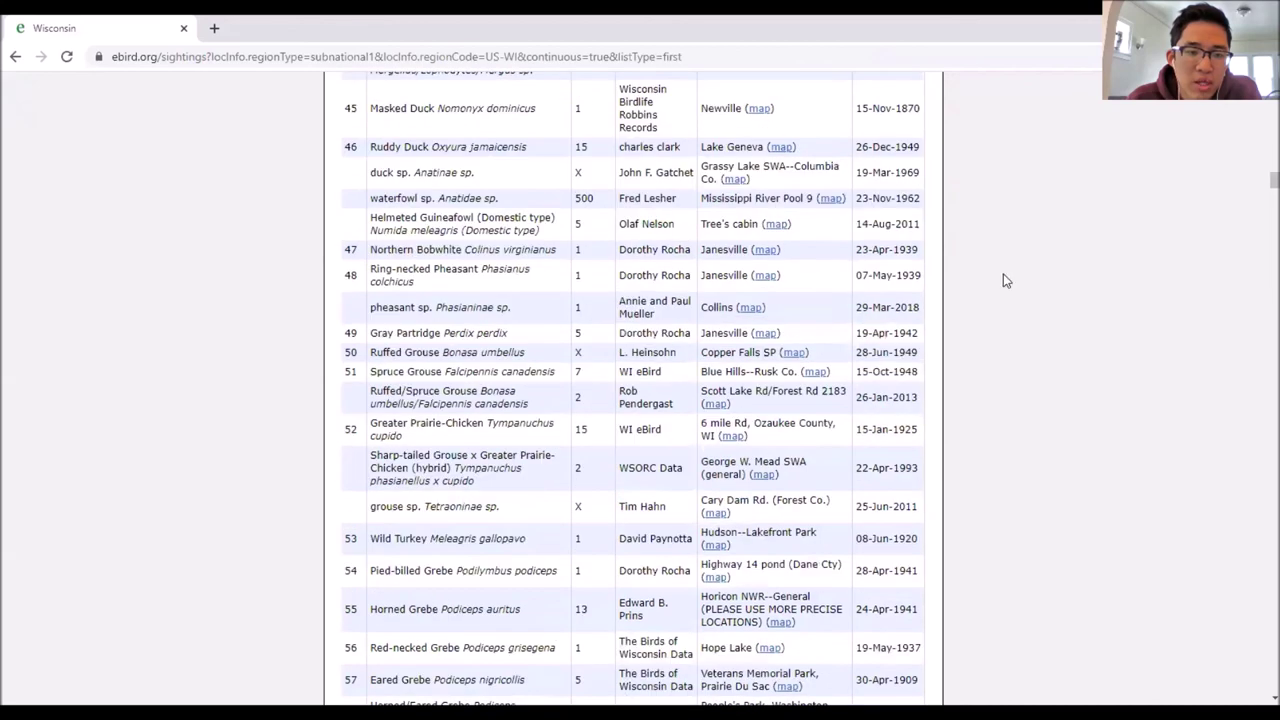
{"action": "scroll", "coordinate": [1003, 278], "scroll_direction": "down", "scroll_amount": 6}
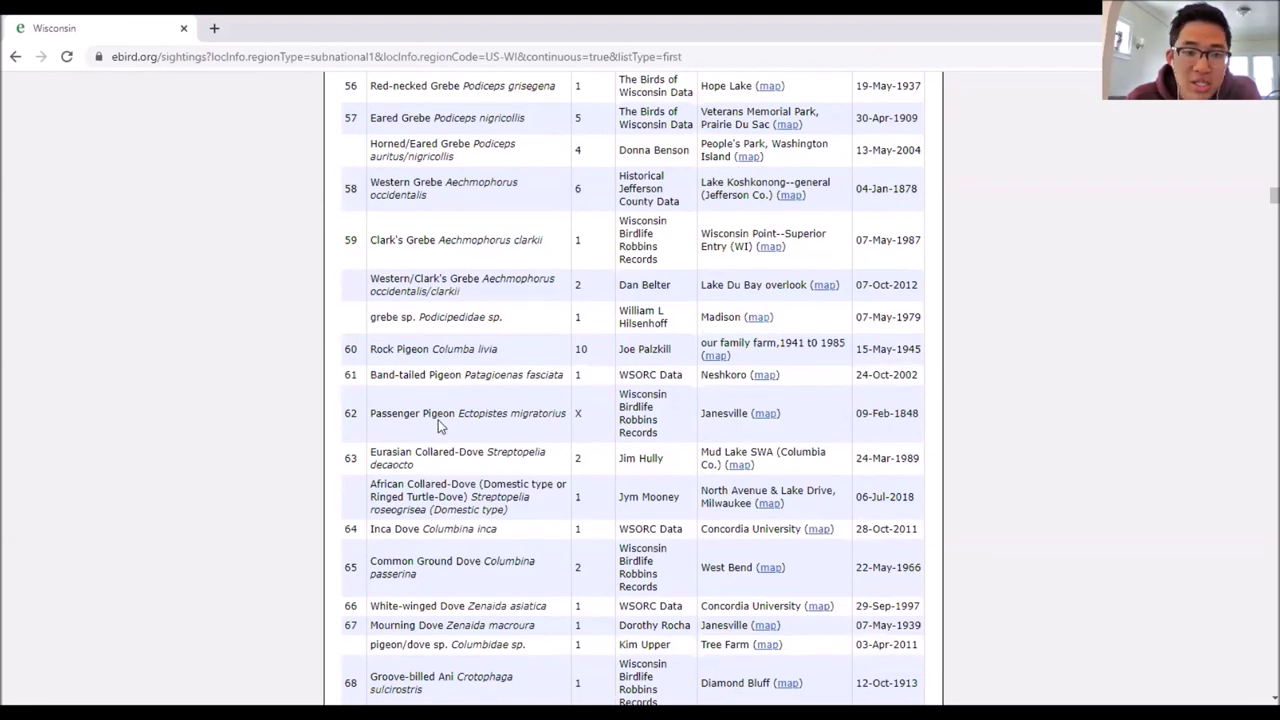
{"action": "scroll", "coordinate": [257, 440], "scroll_direction": "down", "scroll_amount": 2}
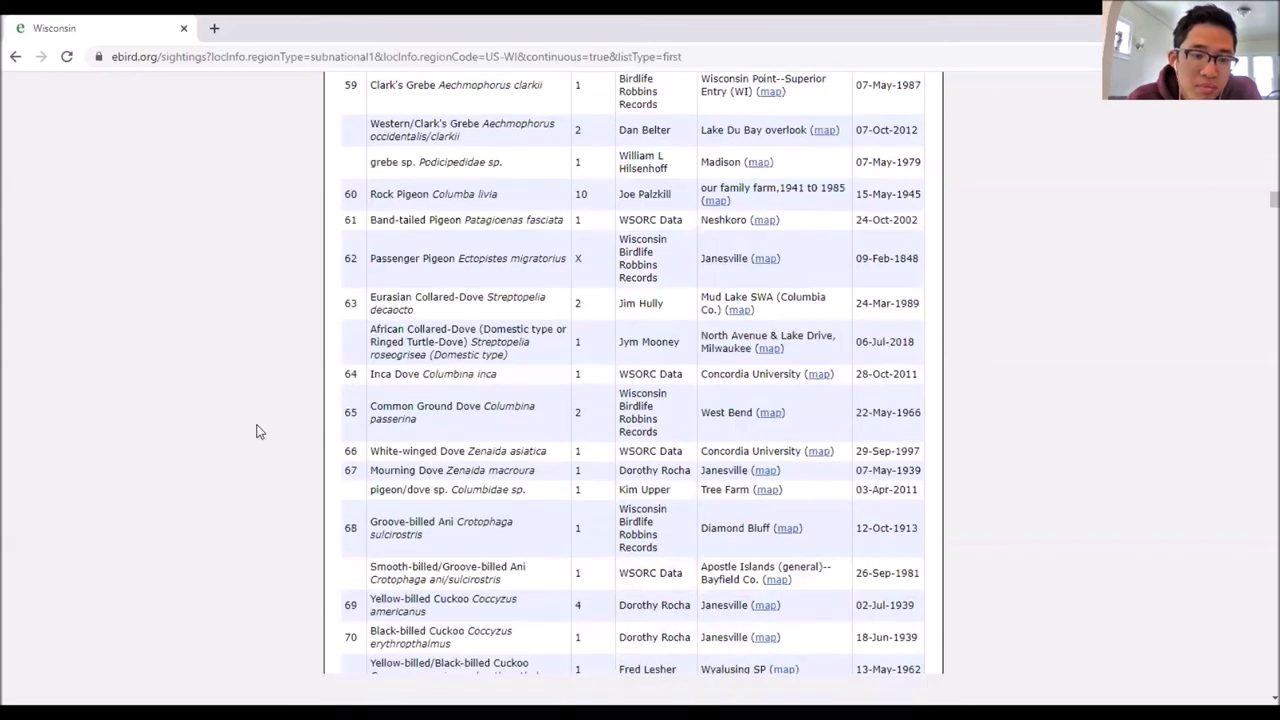
{"action": "scroll", "coordinate": [264, 425], "scroll_direction": "down", "scroll_amount": 5}
{"action": "scroll", "coordinate": [266, 418], "scroll_direction": "down", "scroll_amount": 6}
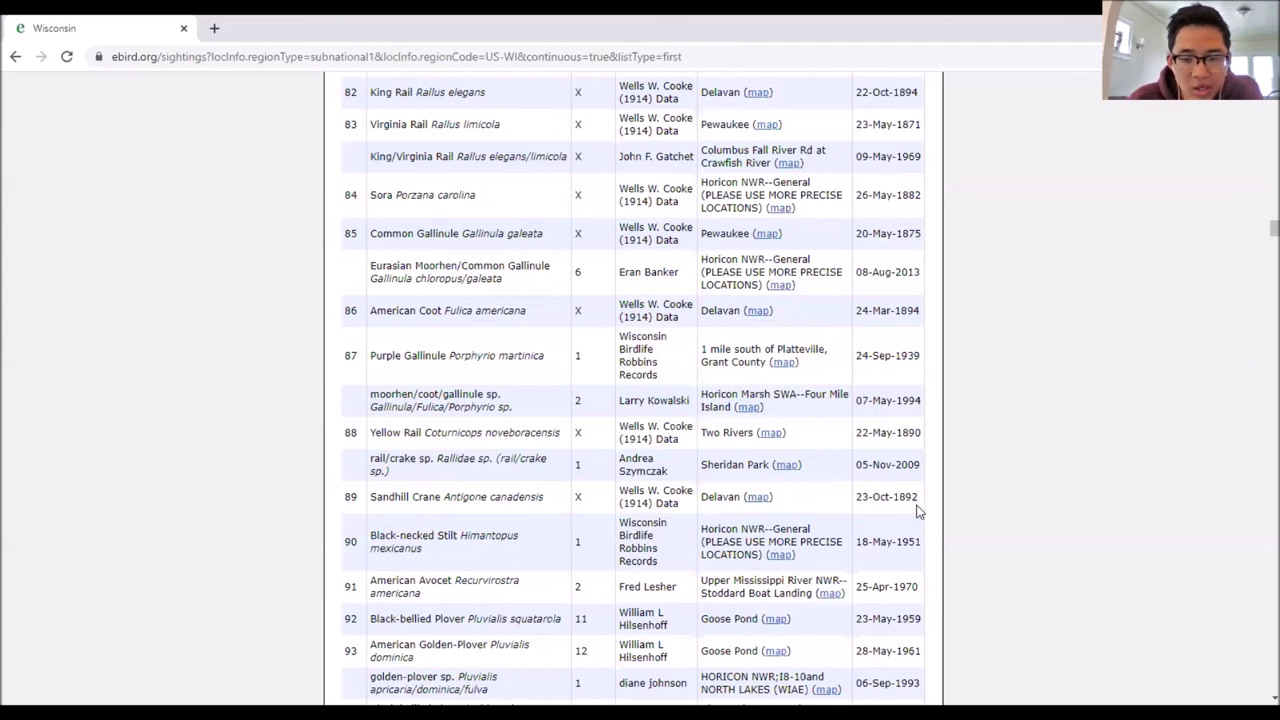
{"action": "scroll", "coordinate": [921, 511], "scroll_direction": "down", "scroll_amount": 5}
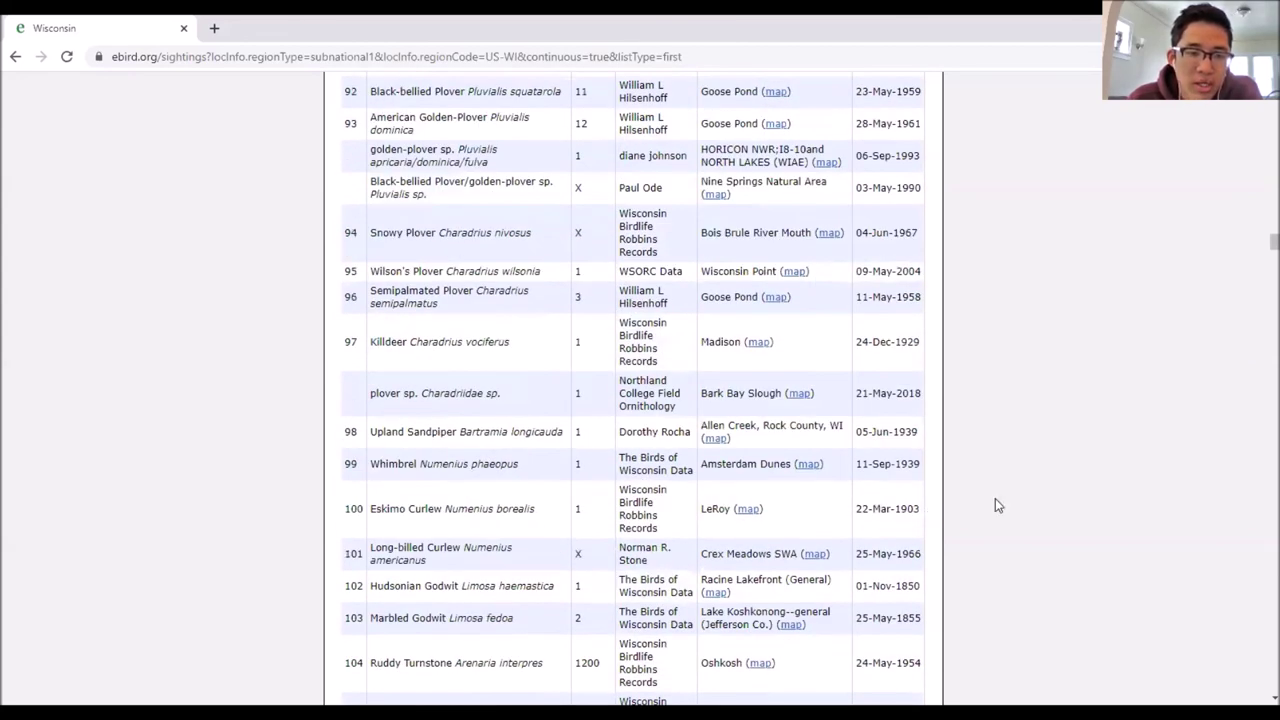
{"action": "scroll", "coordinate": [995, 506], "scroll_direction": "down", "scroll_amount": 8}
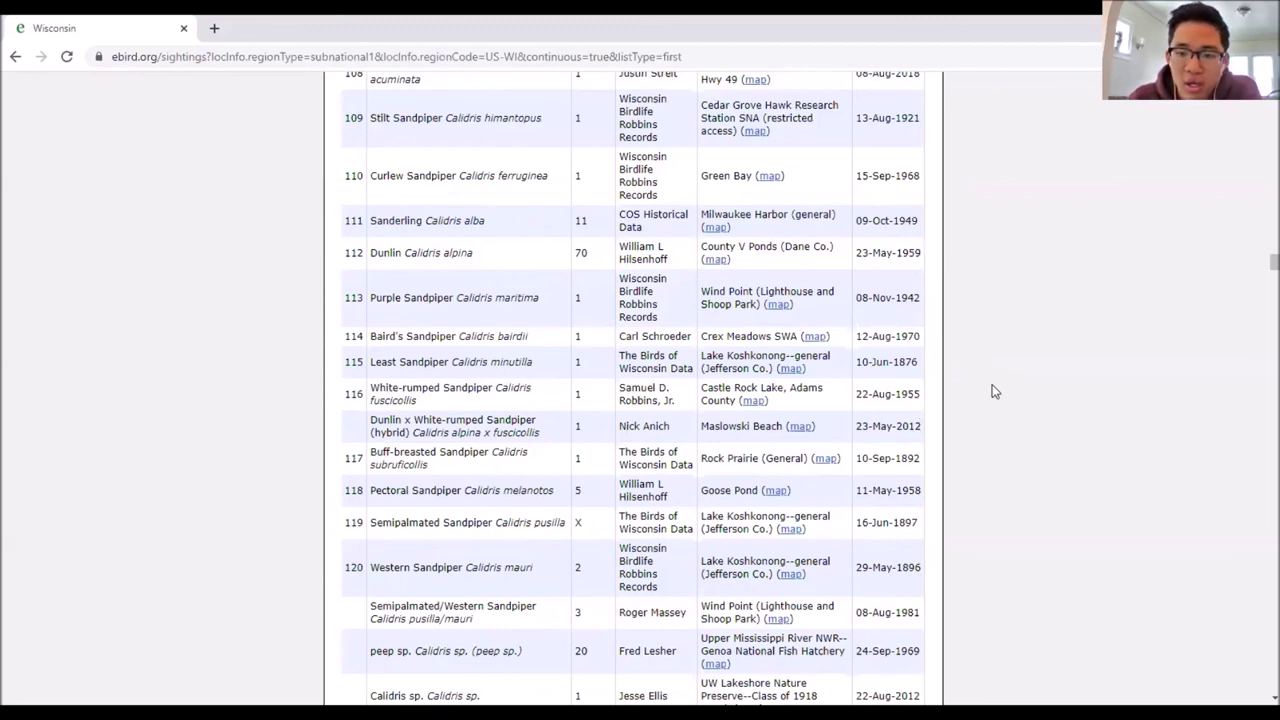
{"action": "scroll", "coordinate": [990, 395], "scroll_direction": "down", "scroll_amount": 2}
{"action": "left_click_drag", "start_coordinate": [1258, 253], "coordinate": [1255, 190]}
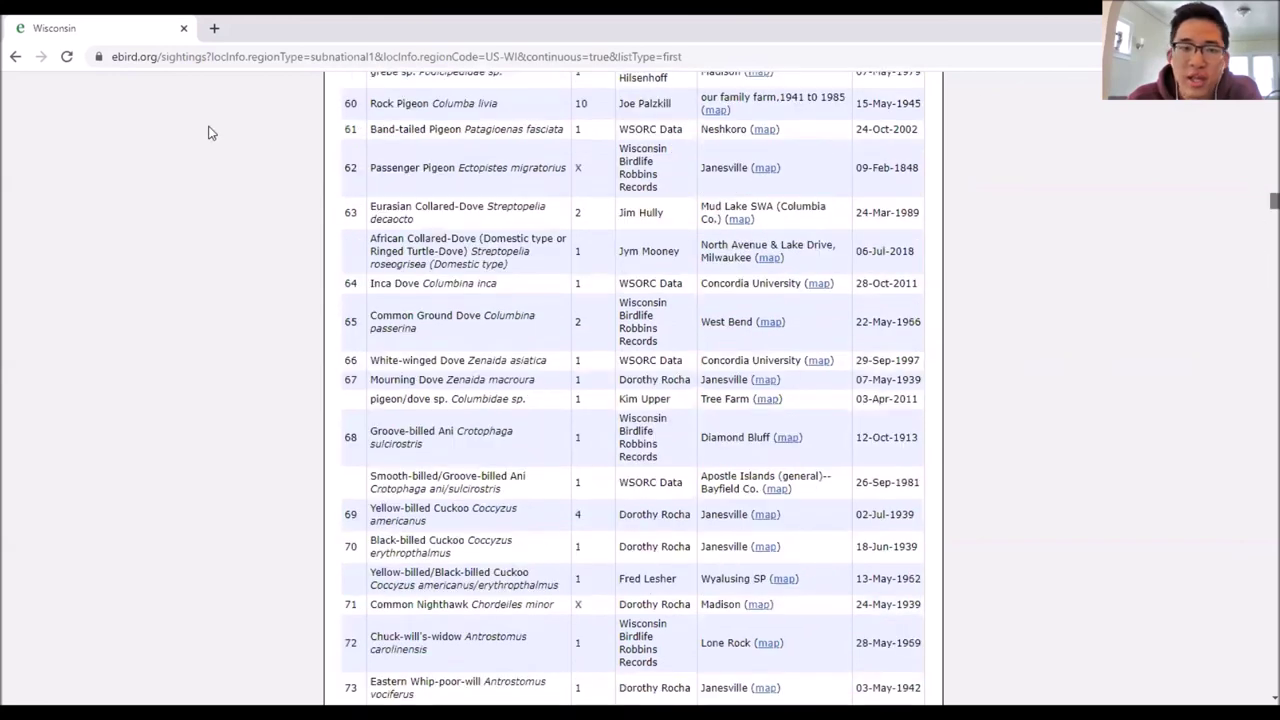
{"action": "key", "text": "Home"}
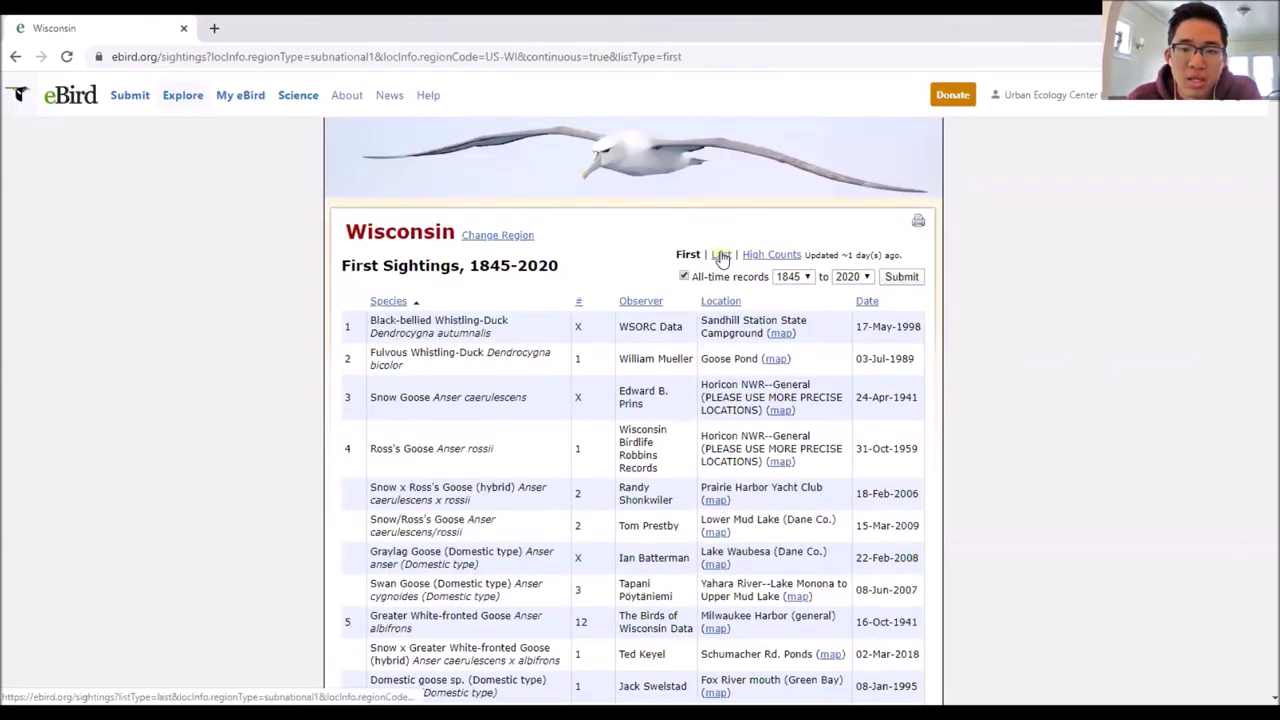
{"action": "left_click", "coordinate": [725, 256]}
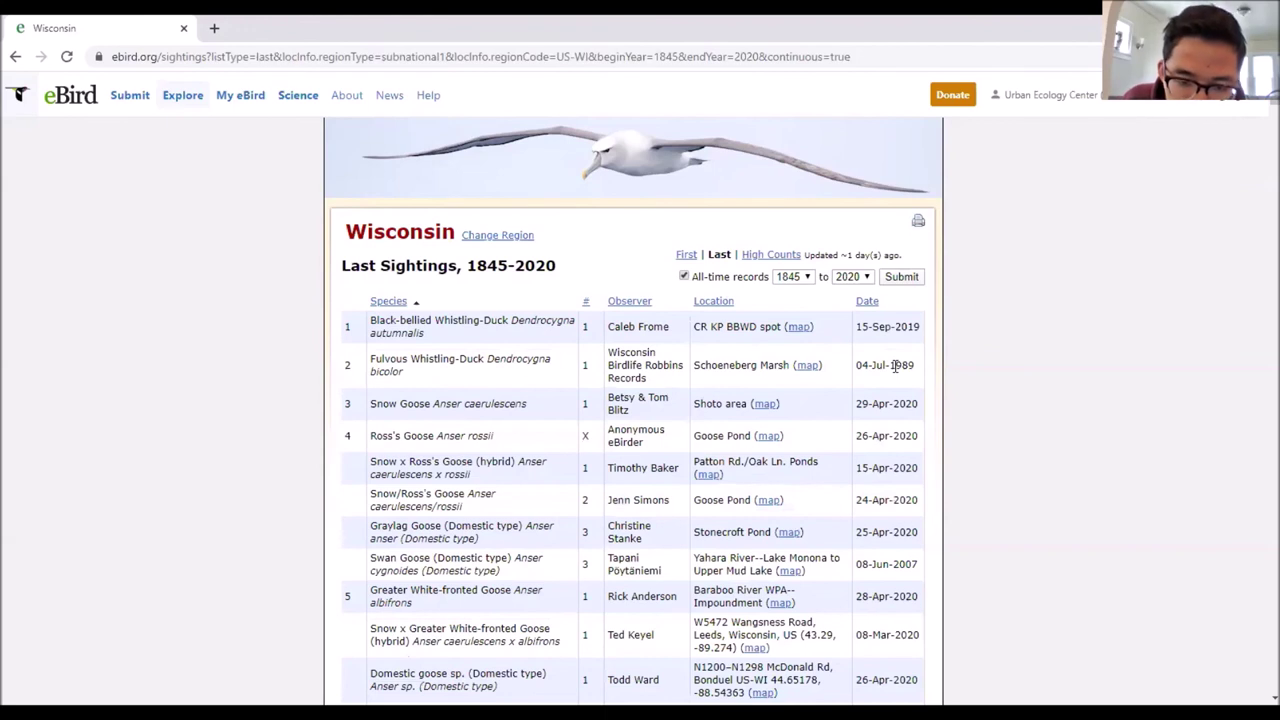
Step: Scroll the Wisconsin Last Sightings table, starting with Black-bellied Whistling-Duck on 15-Sep-2019
{"action": "scroll", "coordinate": [960, 330], "scroll_direction": "down", "scroll_amount": 2}
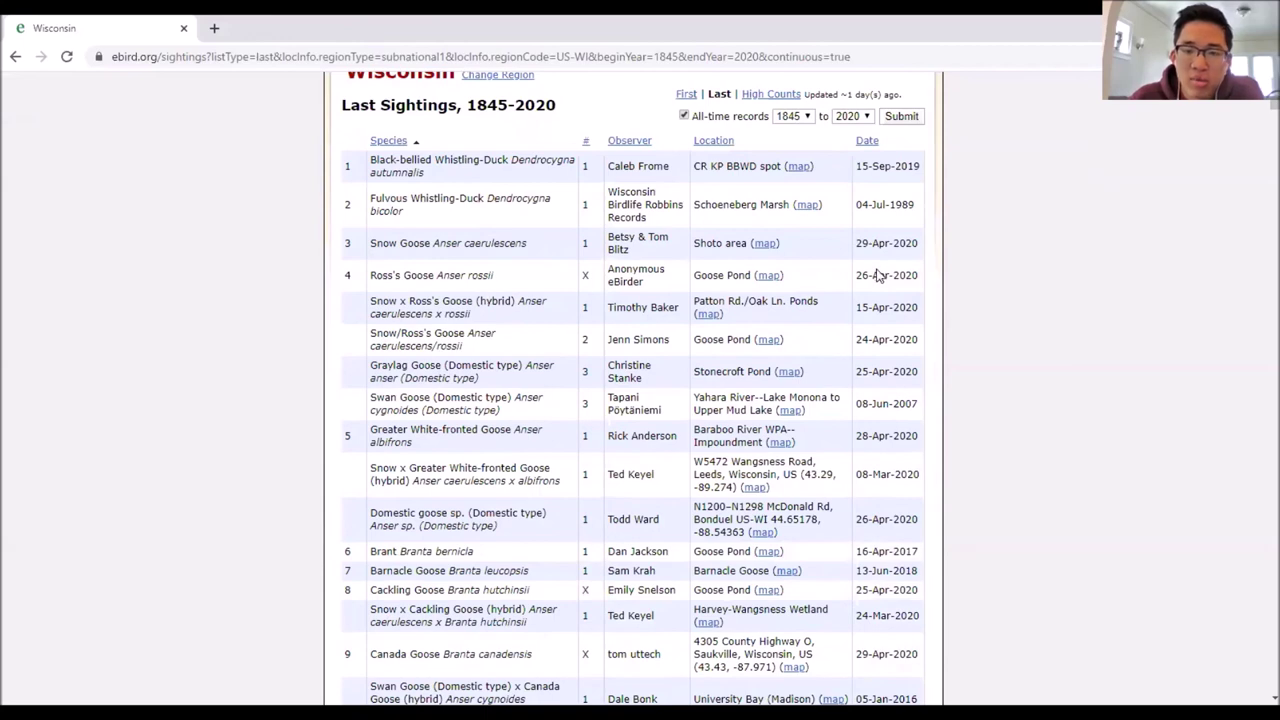
{"action": "scroll", "coordinate": [903, 305], "scroll_direction": "up", "scroll_amount": 2}
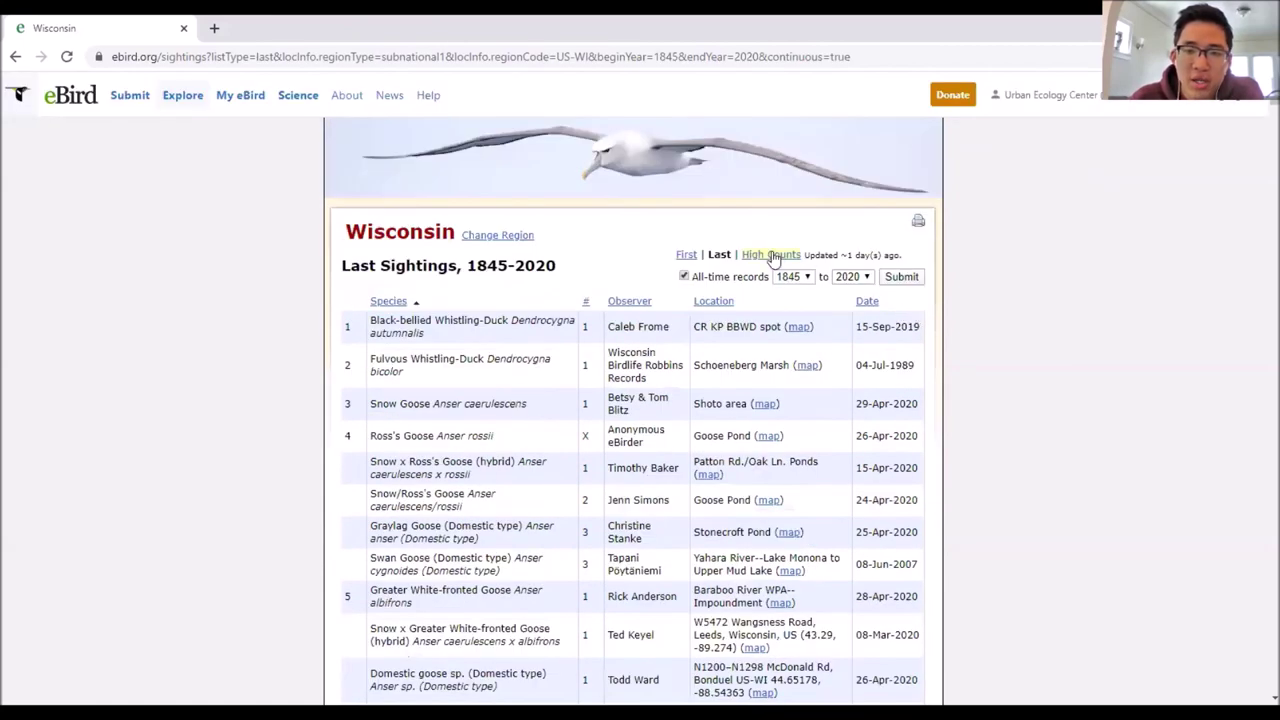
{"action": "left_click", "coordinate": [868, 302]}
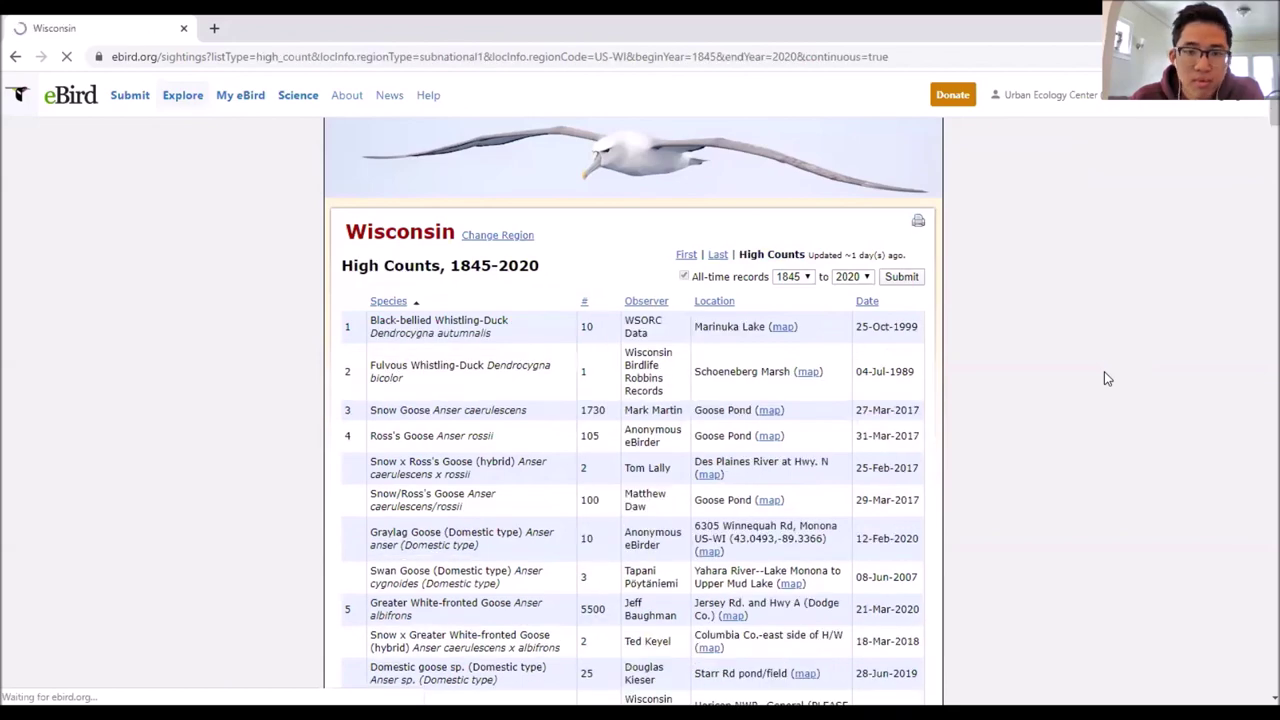
{"action": "scroll", "coordinate": [1000, 348], "scroll_direction": "down", "scroll_amount": 2}
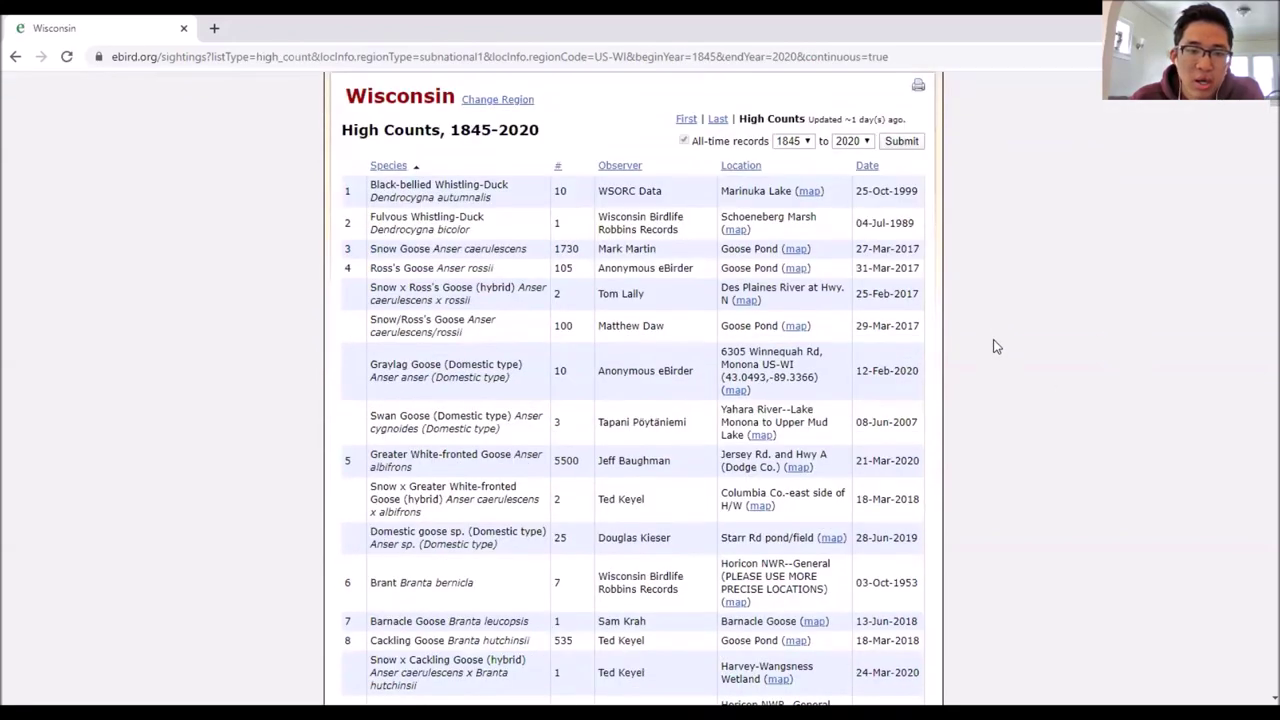
{"action": "scroll", "coordinate": [995, 340], "scroll_direction": "down", "scroll_amount": 3}
{"action": "scroll", "coordinate": [1252, 419], "scroll_direction": "down", "scroll_amount": 5}
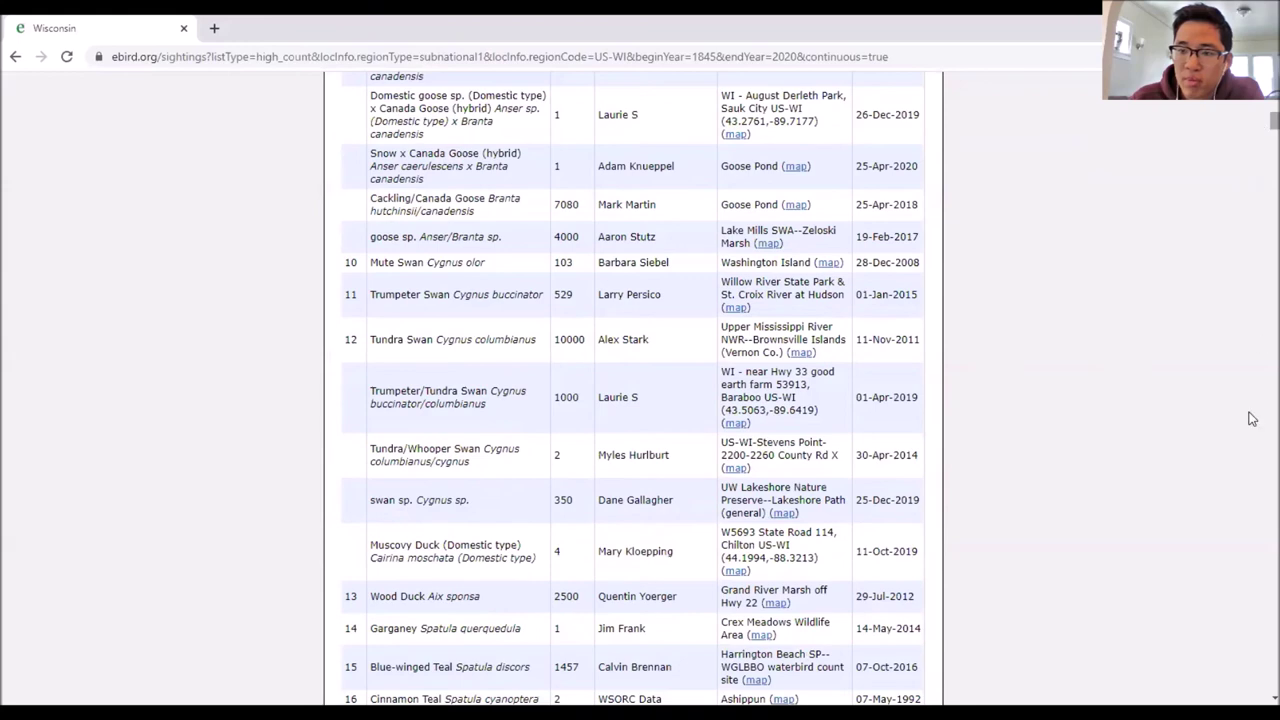
{"action": "scroll", "coordinate": [1109, 403], "scroll_direction": "down", "scroll_amount": 20}
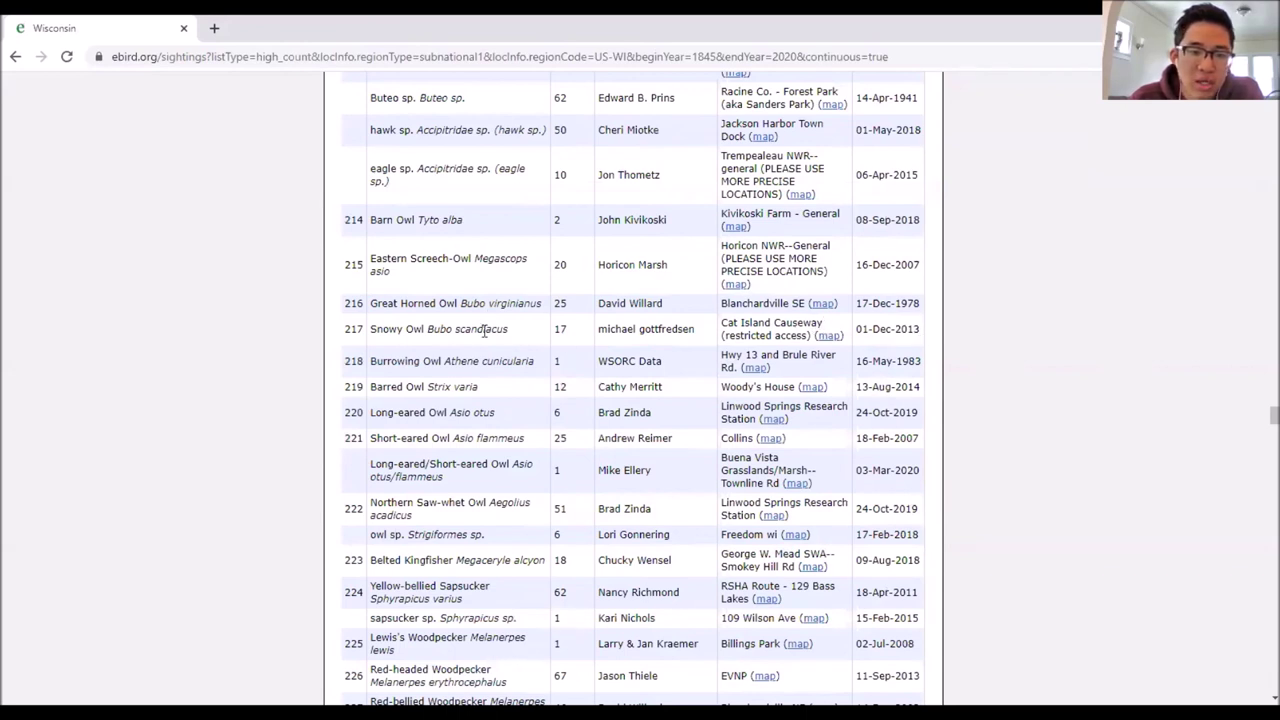
{"action": "scroll", "coordinate": [530, 385], "scroll_direction": "down", "scroll_amount": 3}
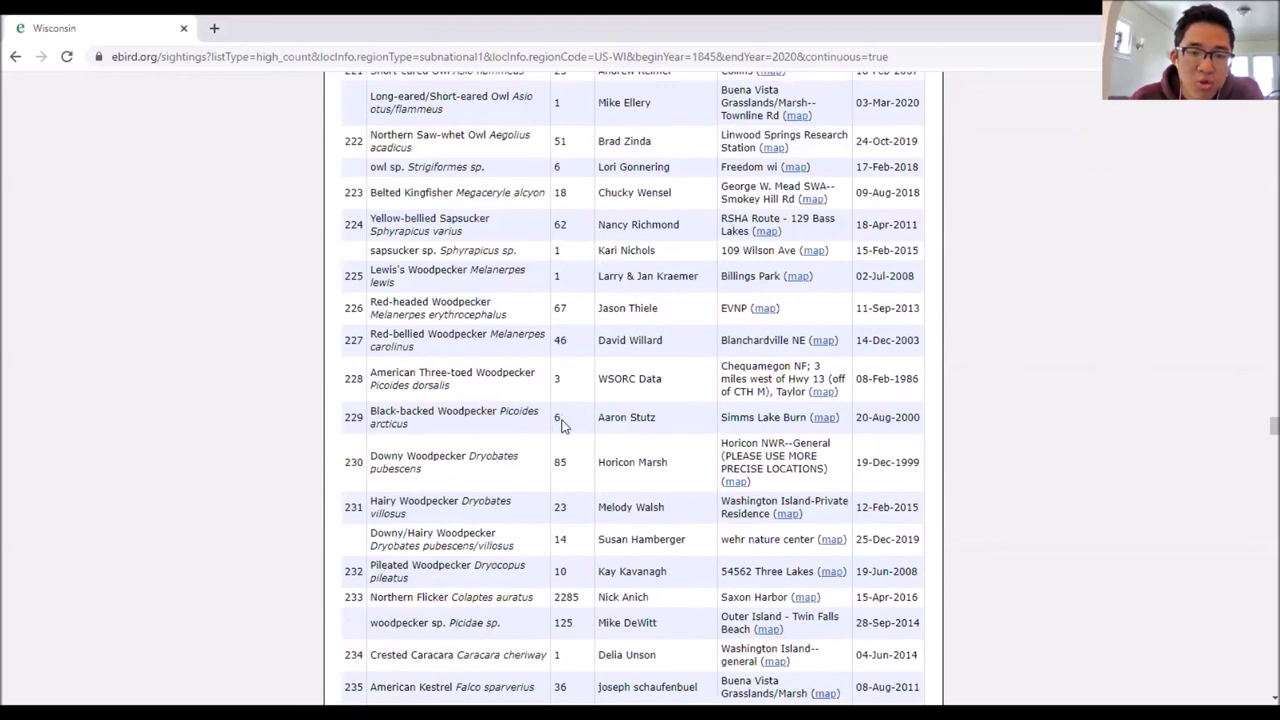
{"action": "scroll", "coordinate": [565, 423], "scroll_direction": "down", "scroll_amount": 2}
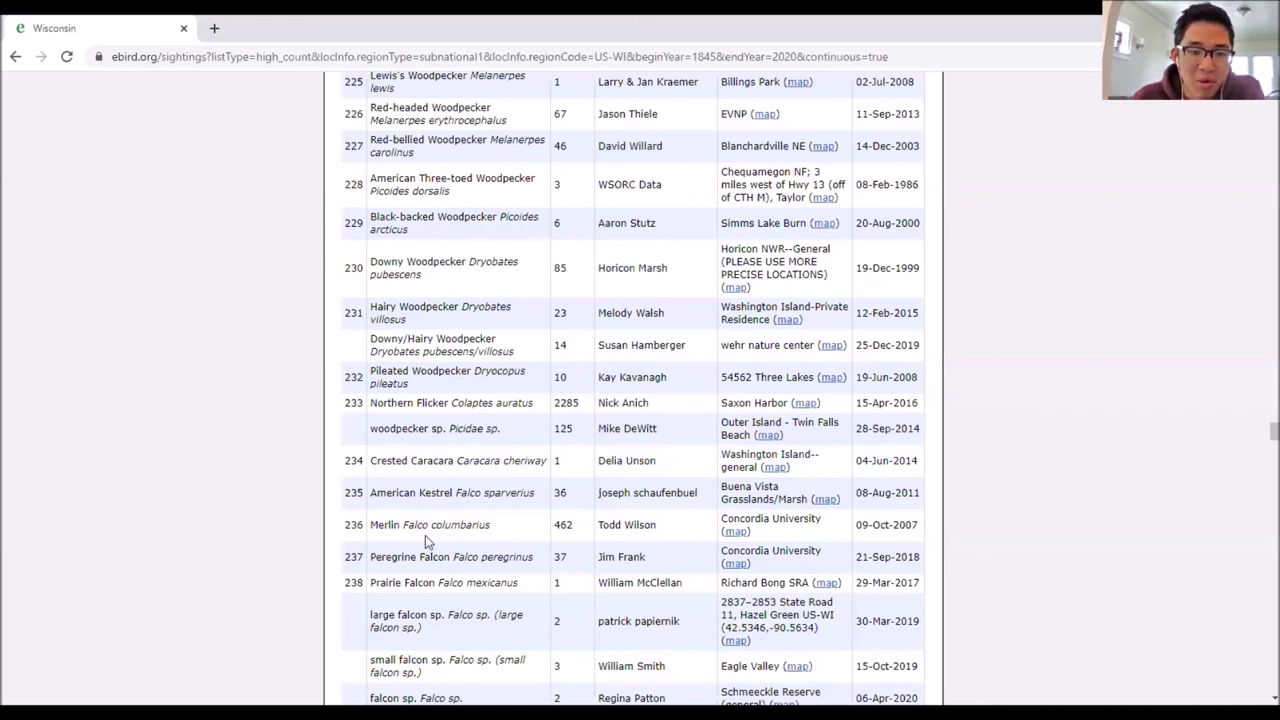
{"action": "scroll", "coordinate": [582, 531], "scroll_direction": "down", "scroll_amount": 1}
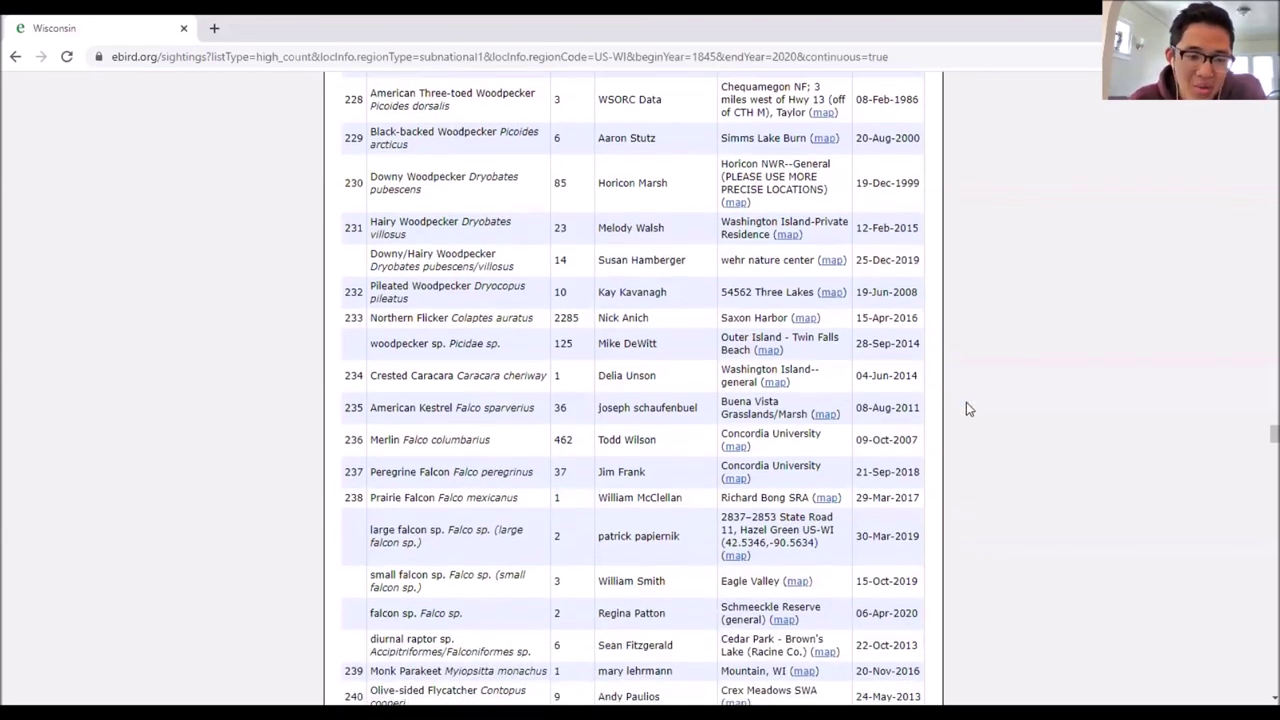
{"action": "scroll", "coordinate": [966, 408], "scroll_direction": "down", "scroll_amount": 1}
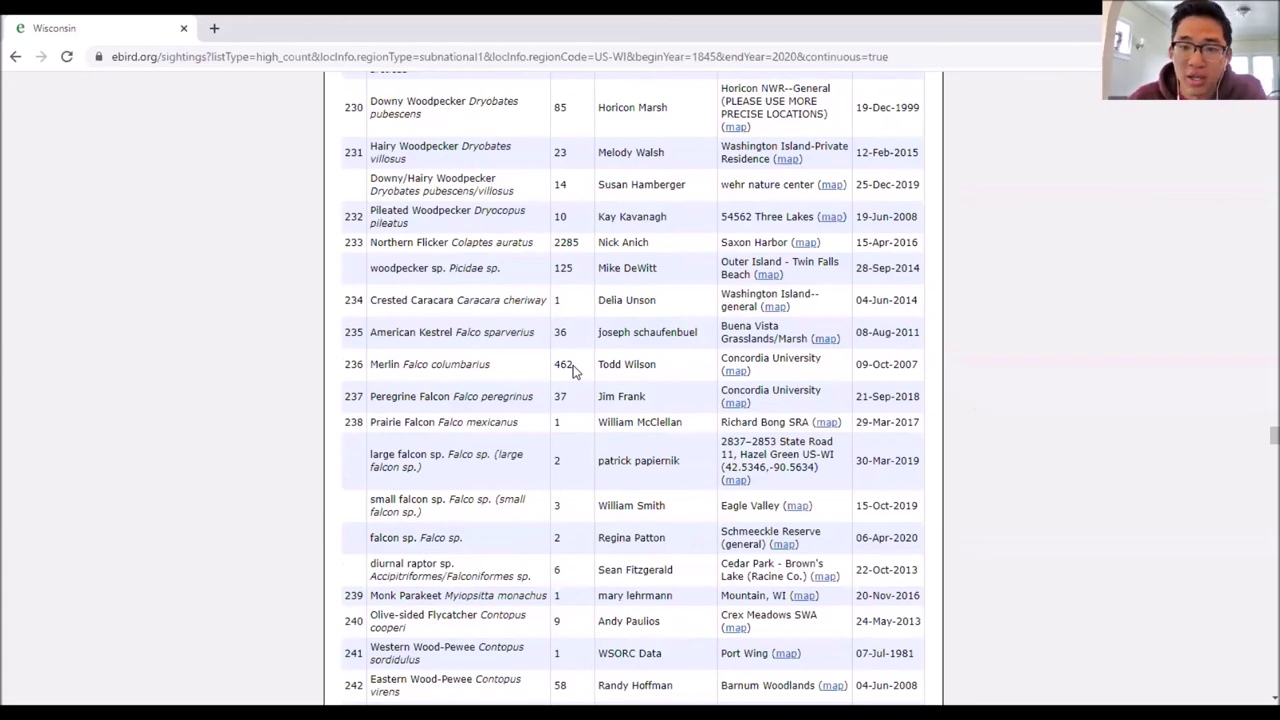
{"action": "scroll", "coordinate": [1258, 432], "scroll_direction": "up", "scroll_amount": 15}
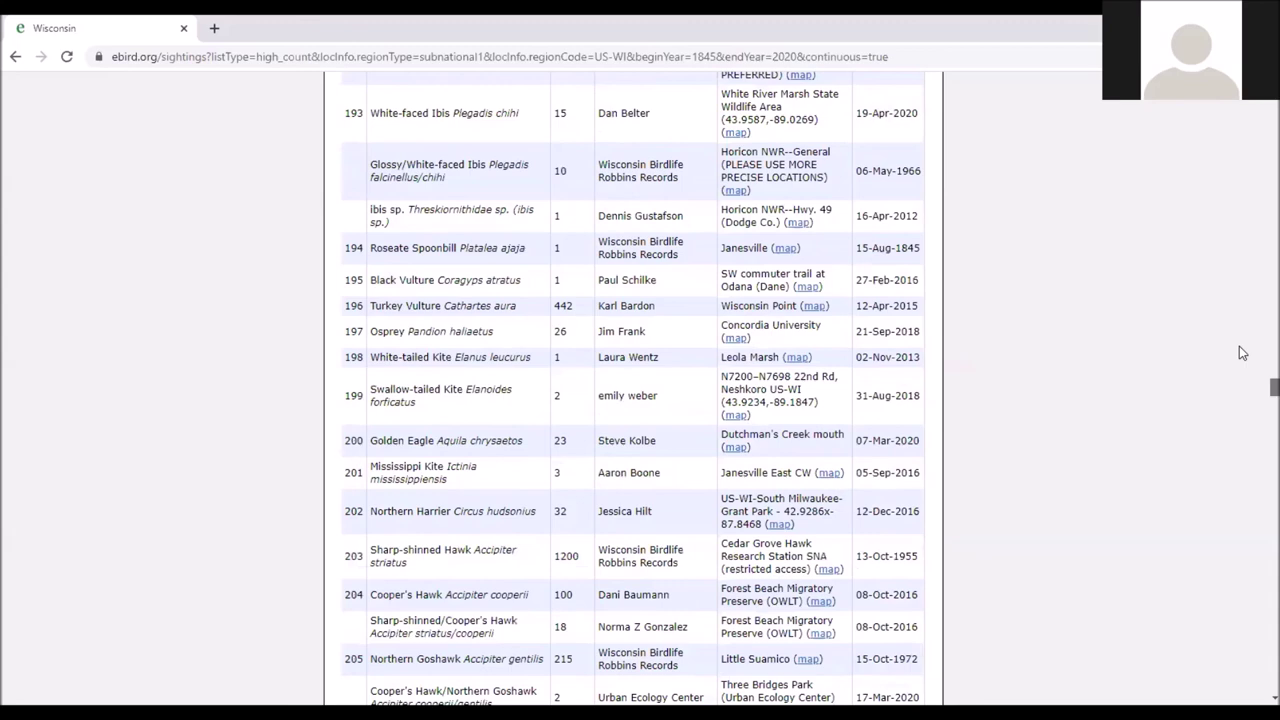
{"action": "key", "text": "ctrl+f"}
{"action": "type", "text": "merlin"}
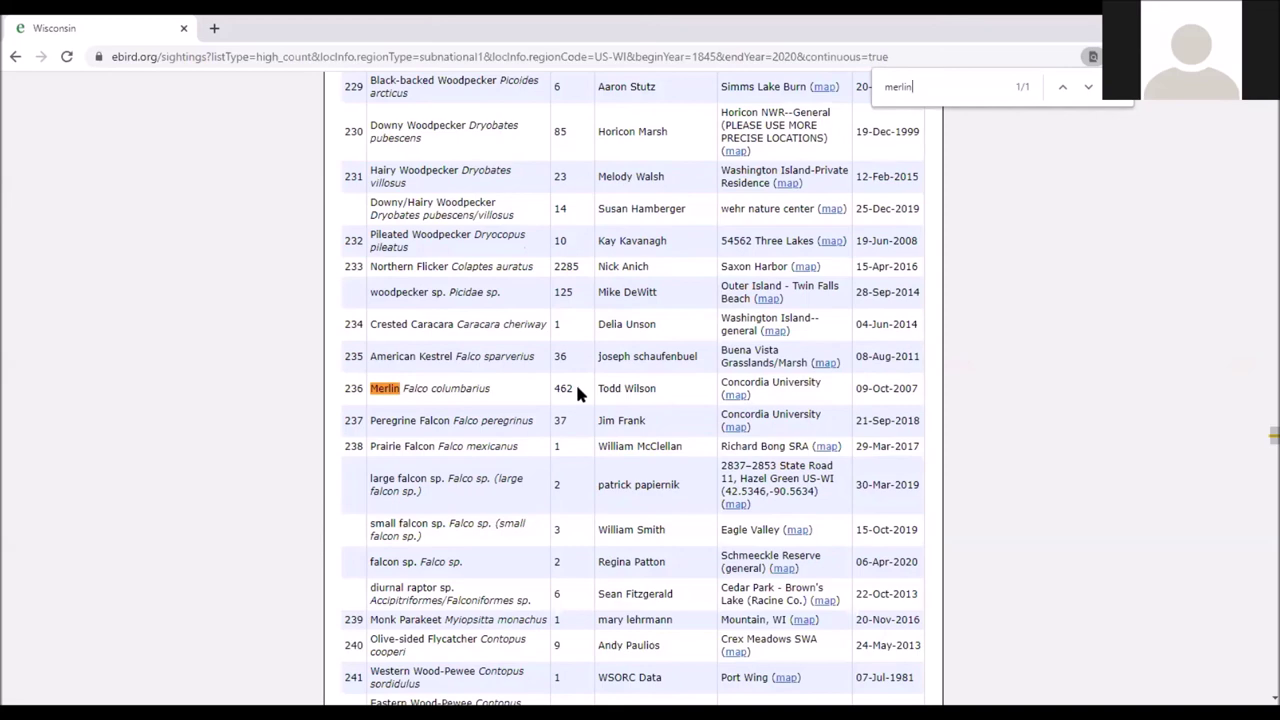
Step: Look over the Merlin row in the Wisconsin high counts table, then return to the top of the page
{"action": "scroll", "coordinate": [577, 393], "scroll_direction": "down", "scroll_amount": 3}
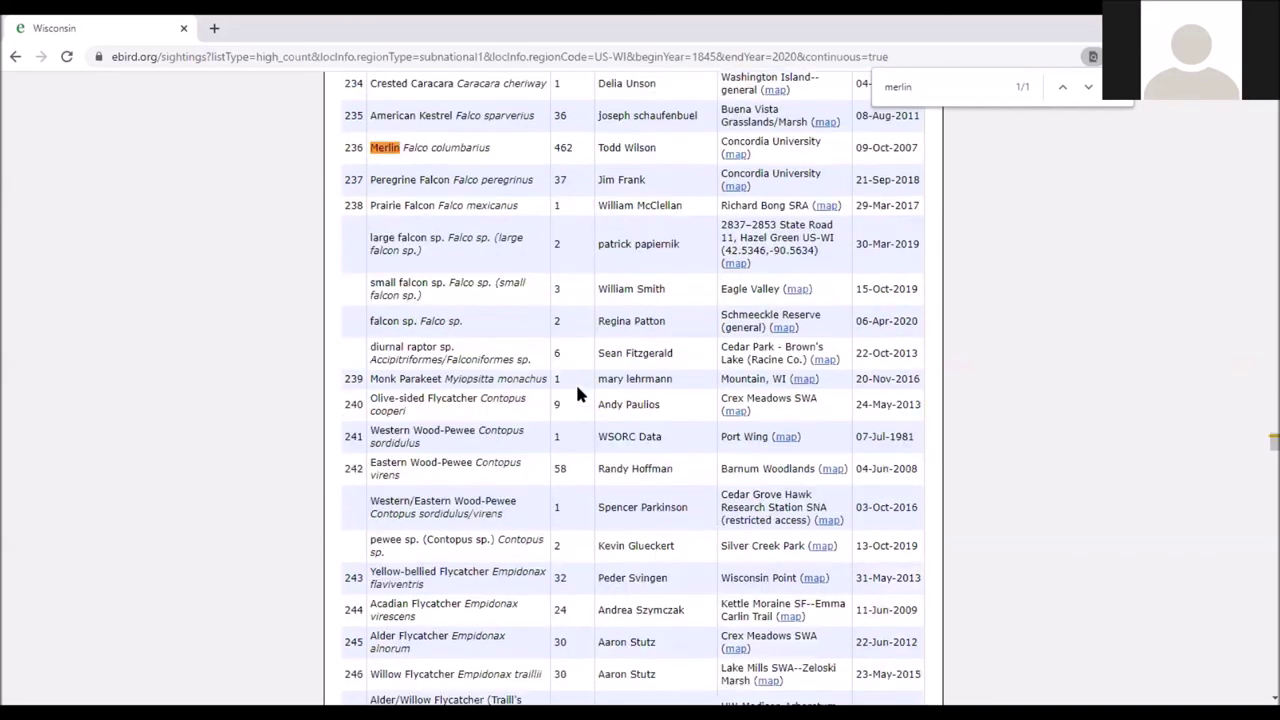
{"action": "scroll", "coordinate": [577, 393], "scroll_direction": "down", "scroll_amount": 3}
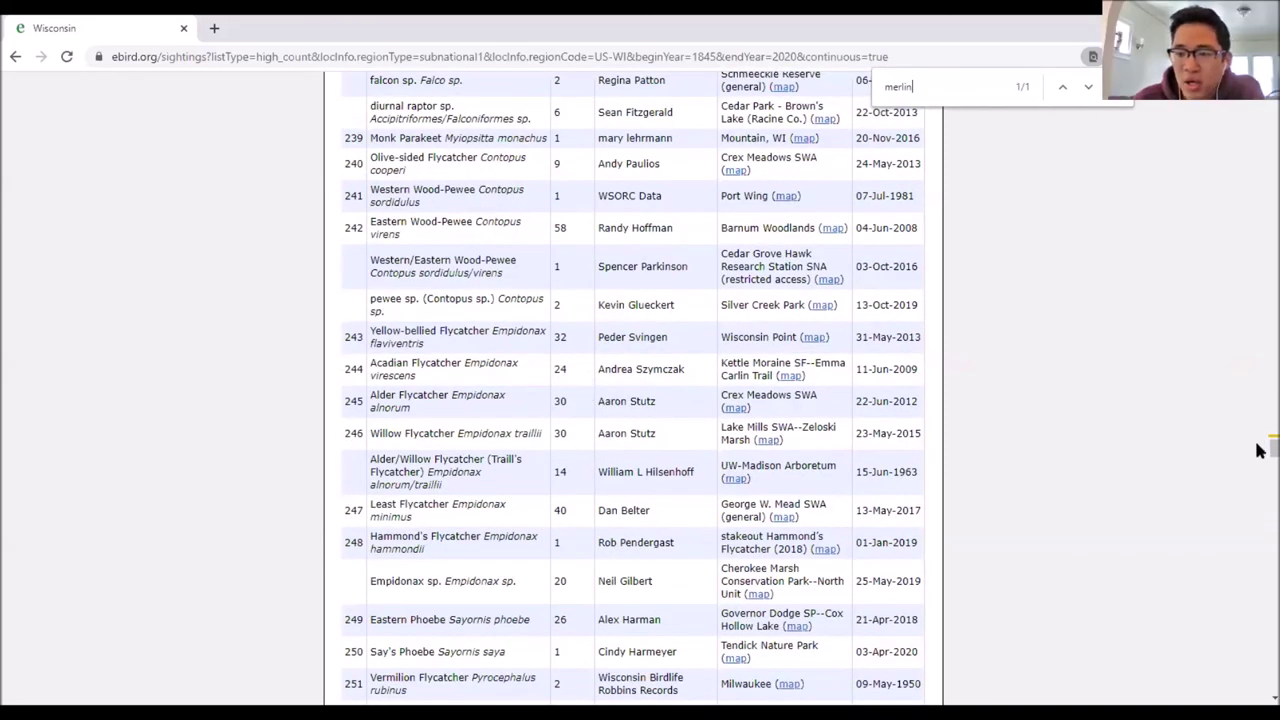
{"action": "key", "text": "Home"}
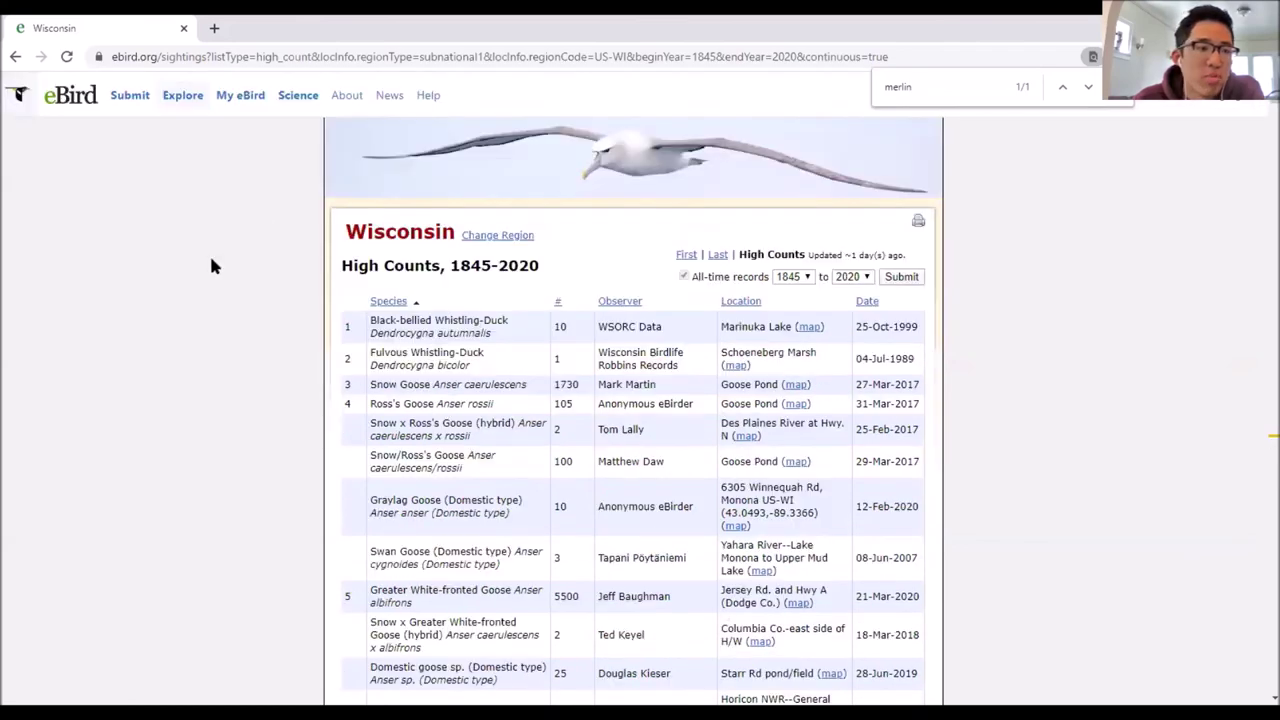
Step: Go to eBird Explore and open the All-Time First/Last Records tool
{"action": "left_click", "coordinate": [183, 96]}
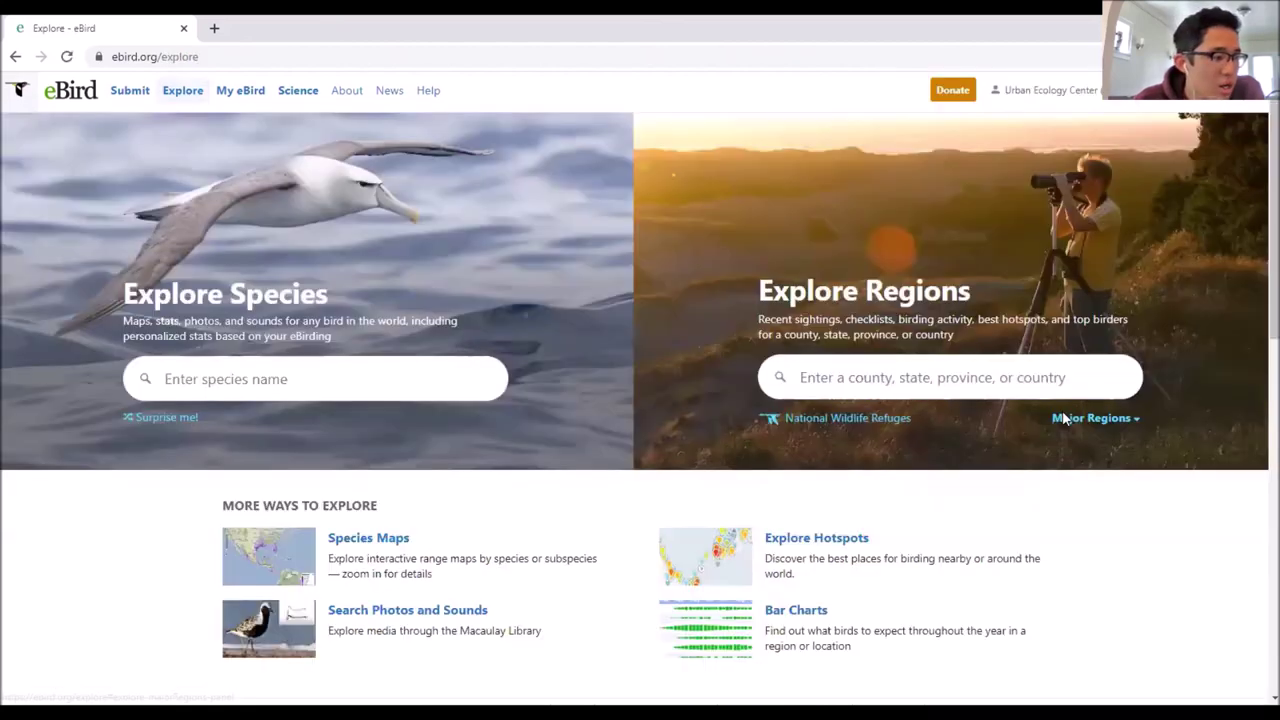
{"action": "scroll", "coordinate": [1064, 418], "scroll_direction": "down", "scroll_amount": 8}
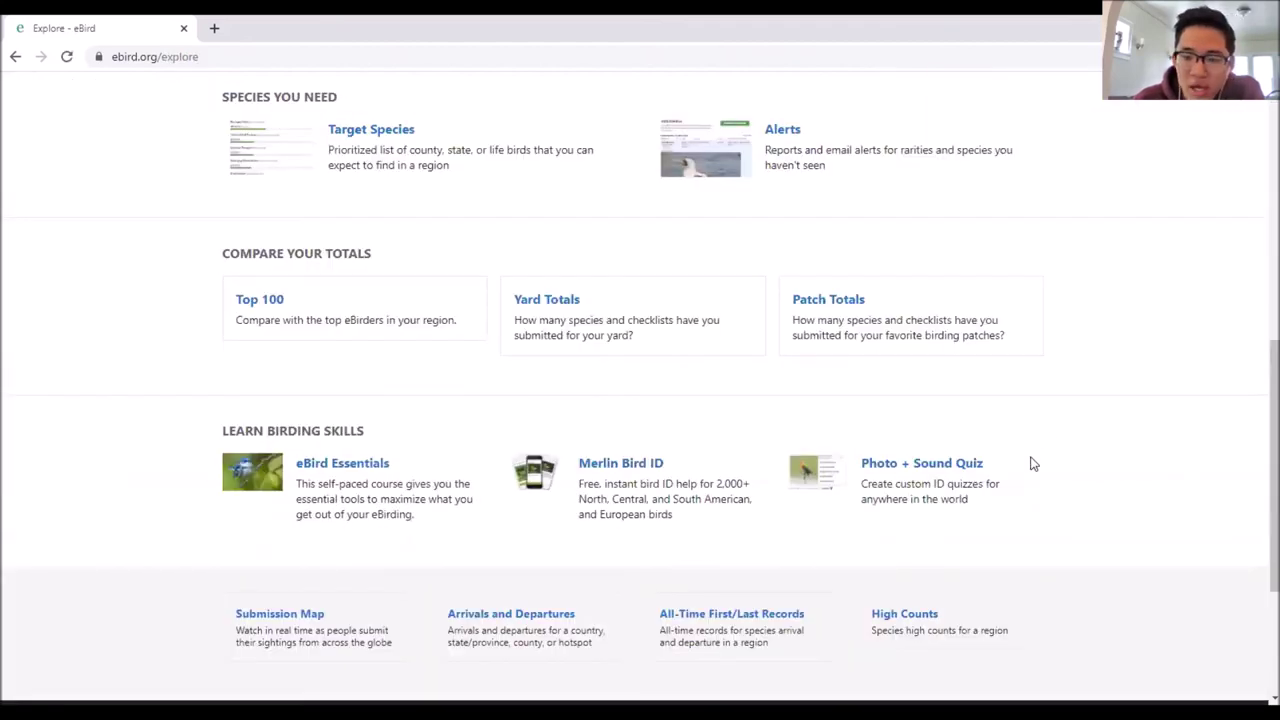
{"action": "left_click", "coordinate": [914, 614]}
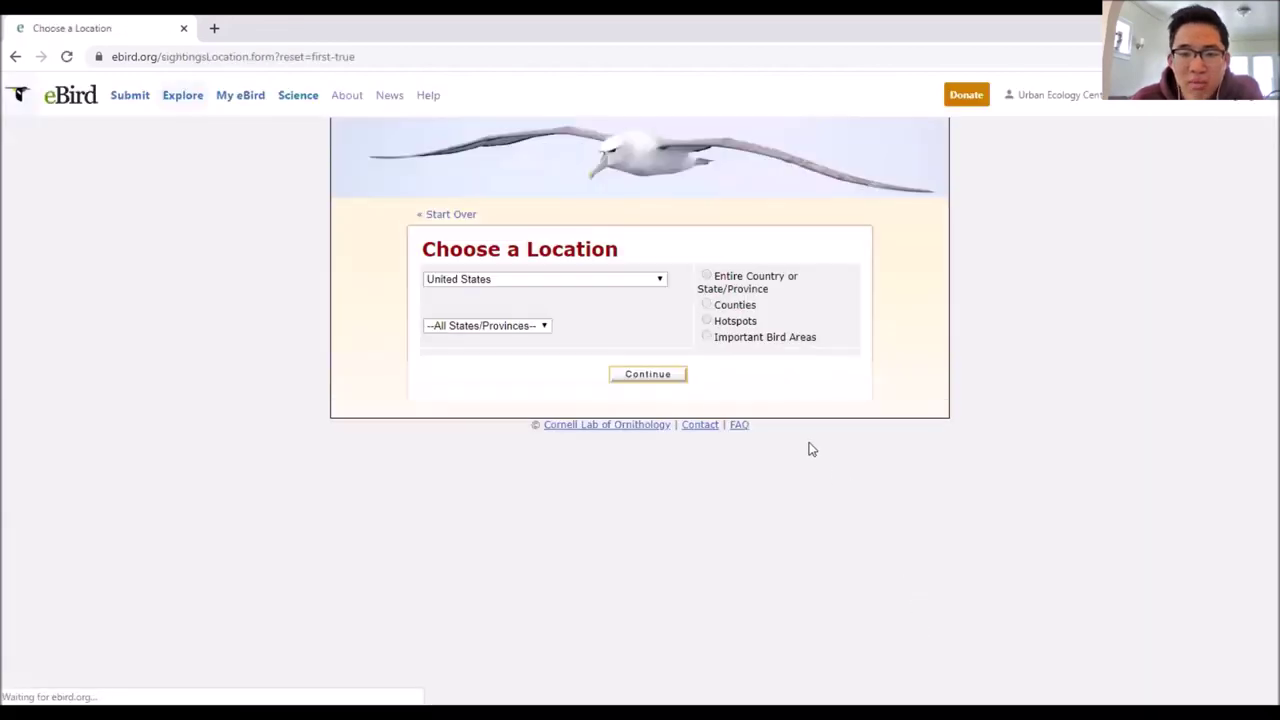
Step: Set the location to Milwaukee County, Wisconsin and load its first sightings records
{"action": "left_click", "coordinate": [517, 327]}
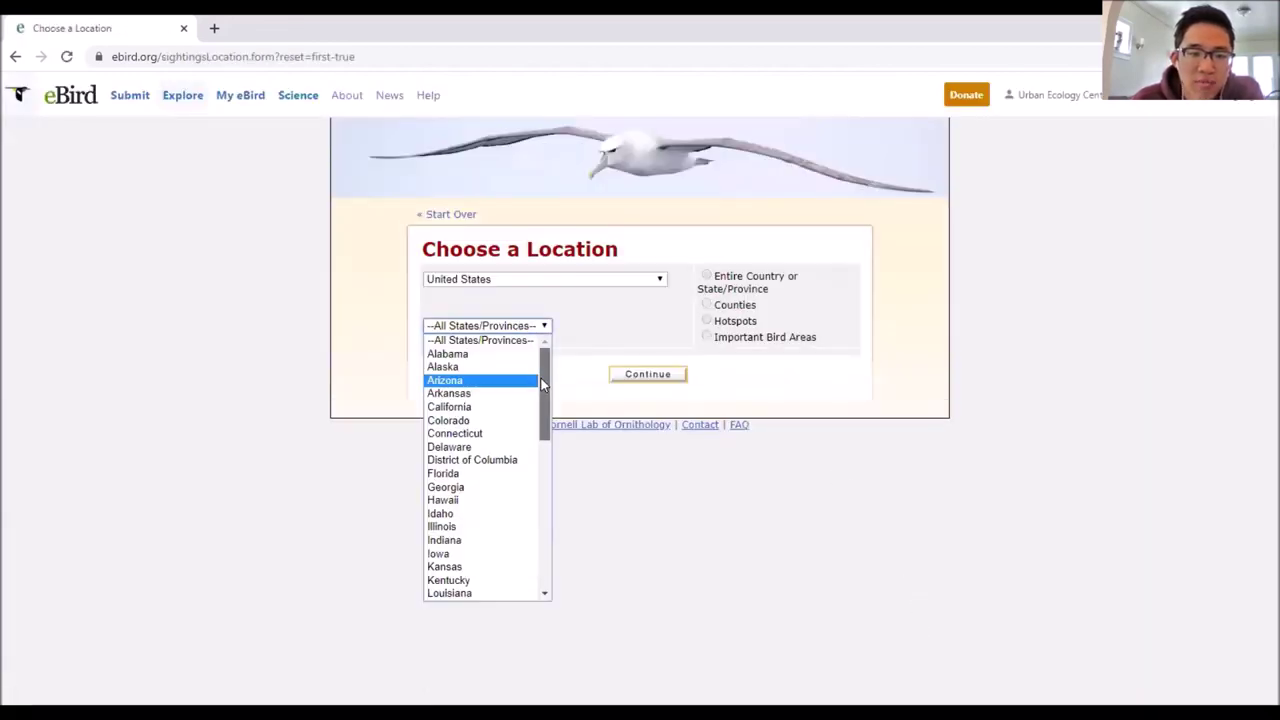
{"action": "left_click_drag", "start_coordinate": [544, 390], "coordinate": [542, 546]}
{"action": "left_click", "coordinate": [477, 580]}
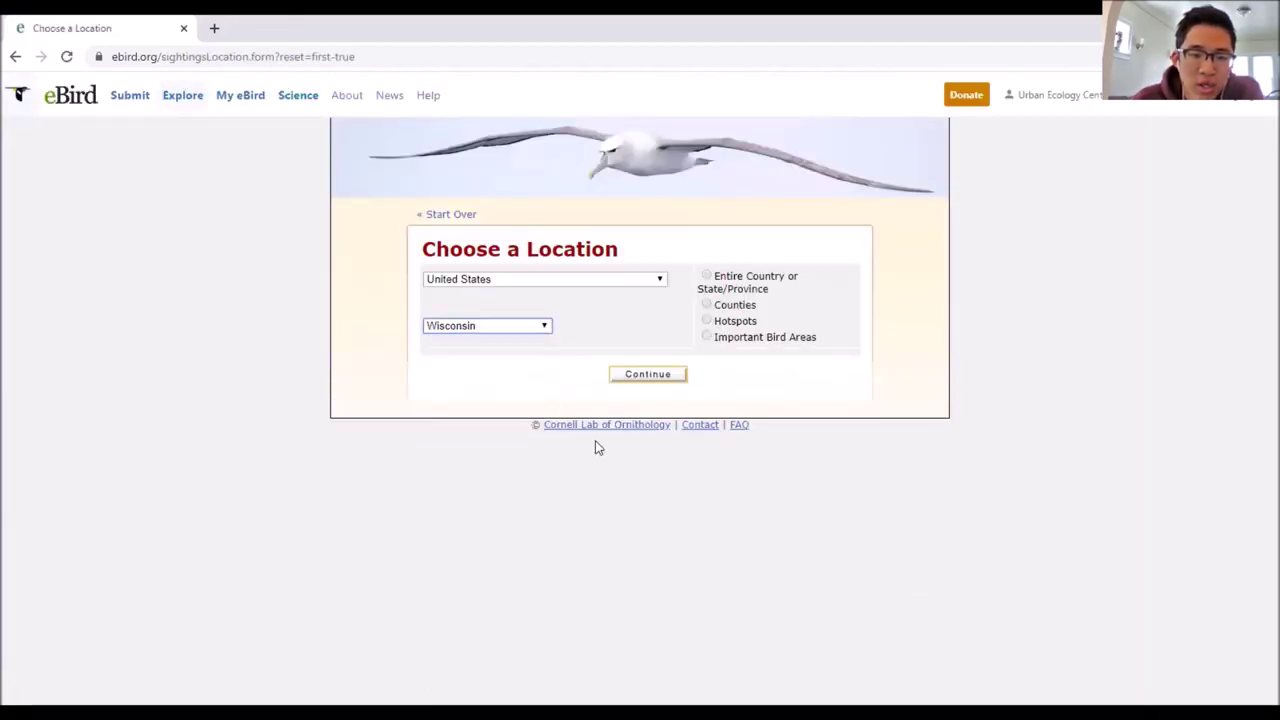
{"action": "left_click", "coordinate": [707, 306]}
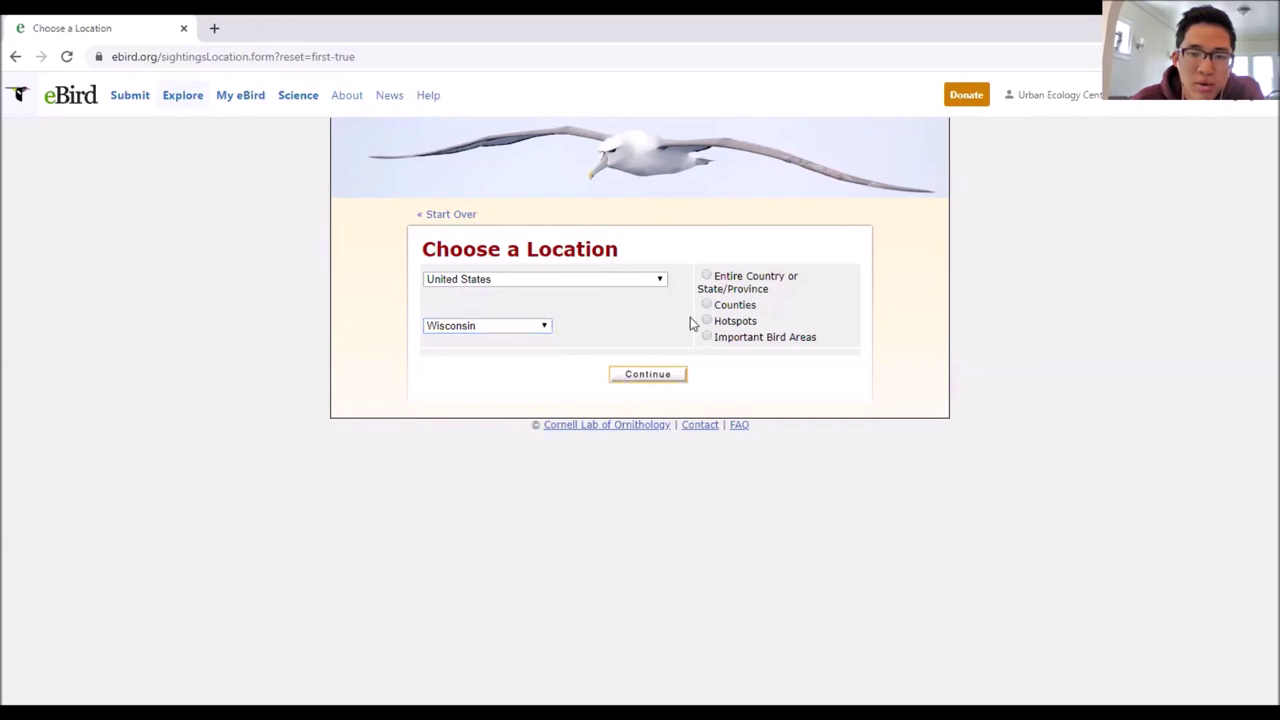
{"action": "left_click", "coordinate": [486, 362]}
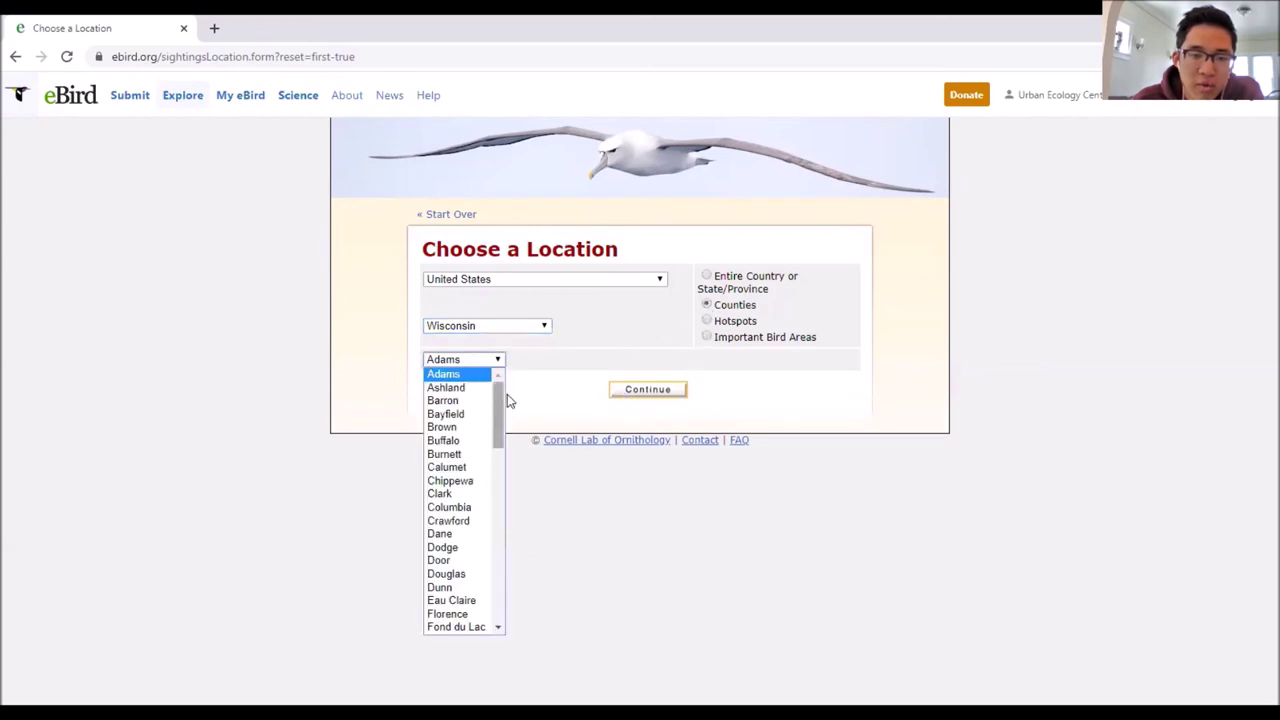
{"action": "left_click_drag", "start_coordinate": [499, 400], "coordinate": [475, 570]}
{"action": "scroll", "coordinate": [475, 570], "scroll_direction": "up", "scroll_amount": 5}
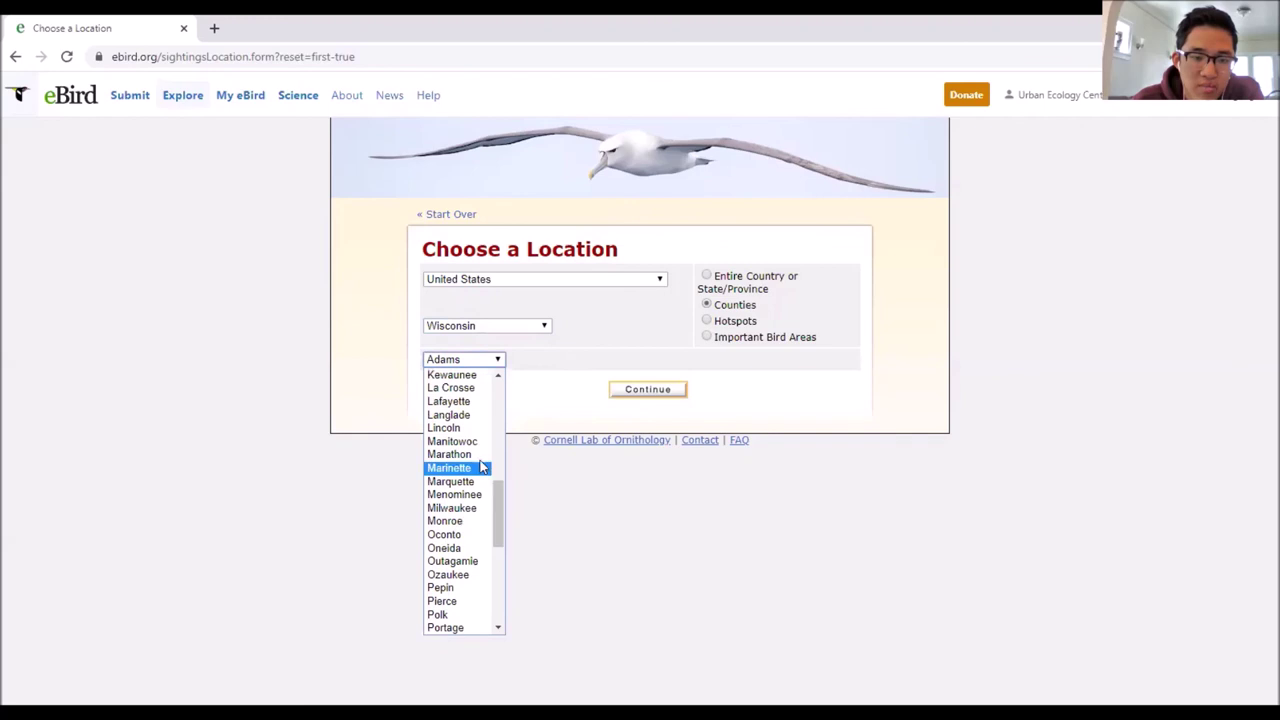
{"action": "left_click", "coordinate": [466, 508]}
{"action": "left_click", "coordinate": [628, 392]}
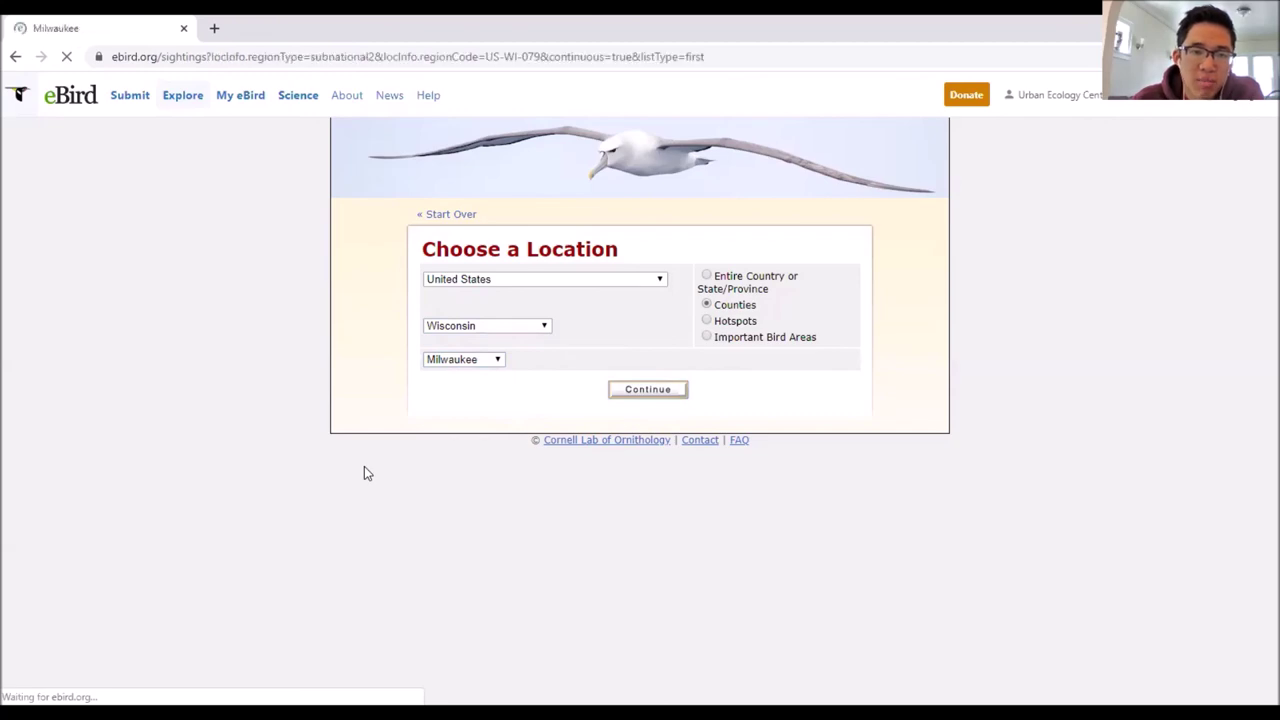
{"action": "scroll", "coordinate": [1010, 366], "scroll_direction": "down", "scroll_amount": 1}
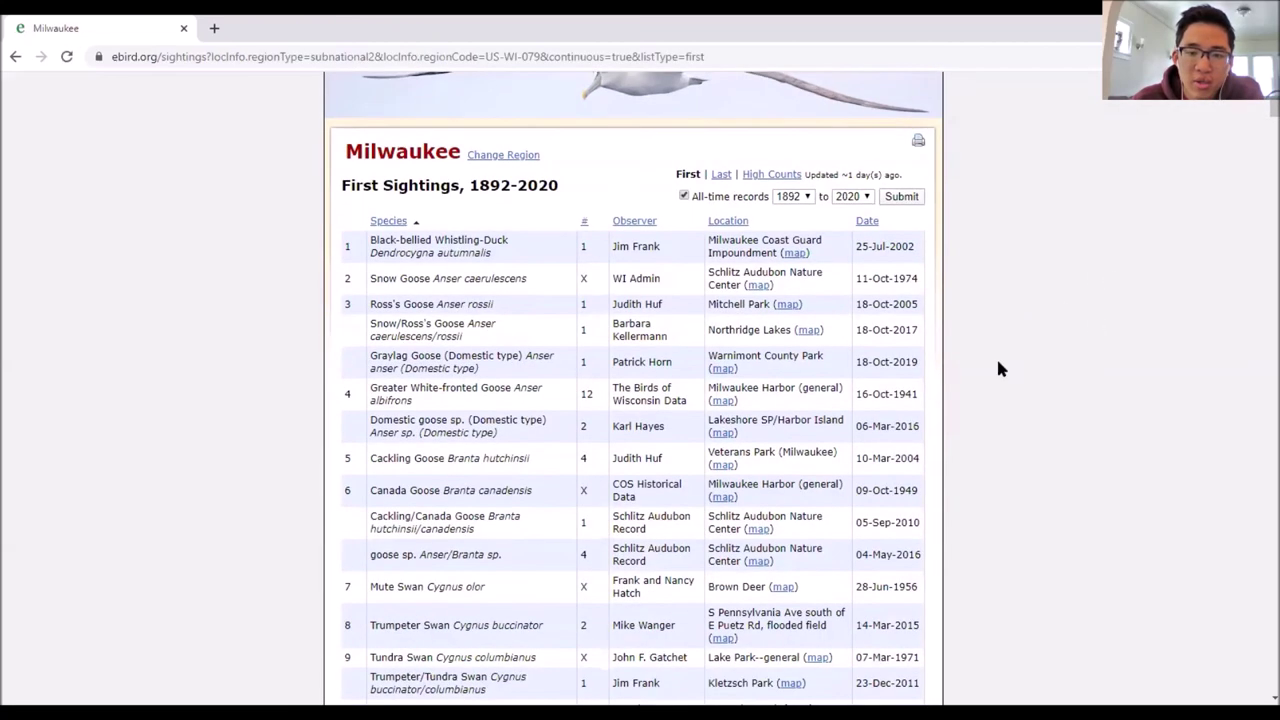
{"action": "left_click_drag", "start_coordinate": [1257, 114], "coordinate": [1255, 490]}
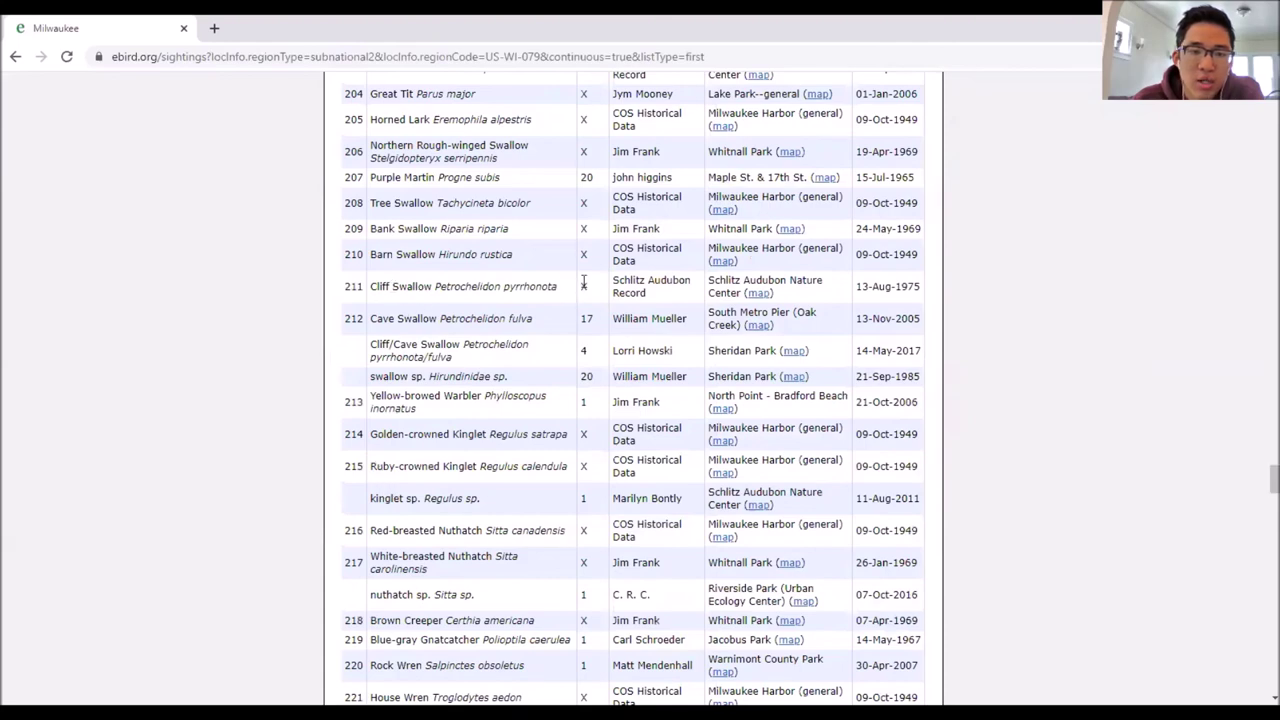
{"action": "scroll", "coordinate": [597, 291], "scroll_direction": "up", "scroll_amount": 2}
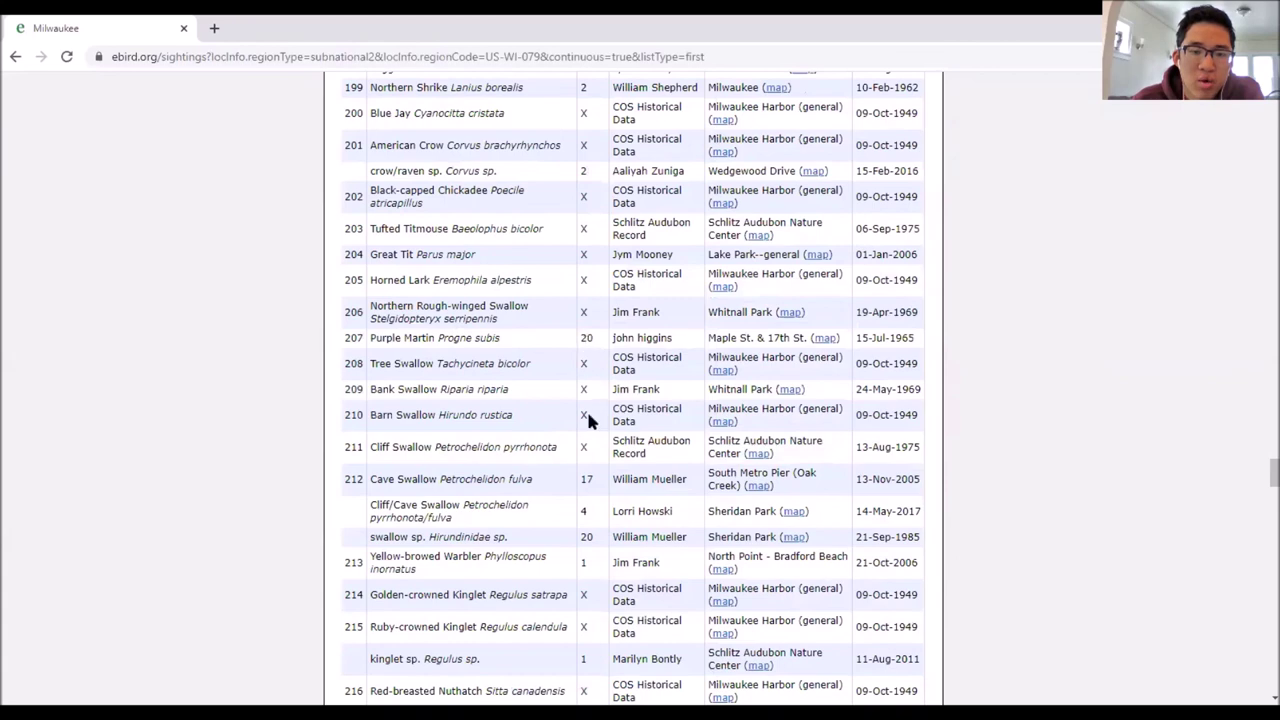
{"action": "scroll", "coordinate": [590, 448], "scroll_direction": "down", "scroll_amount": 3}
{"action": "scroll", "coordinate": [592, 446], "scroll_direction": "down", "scroll_amount": 1}
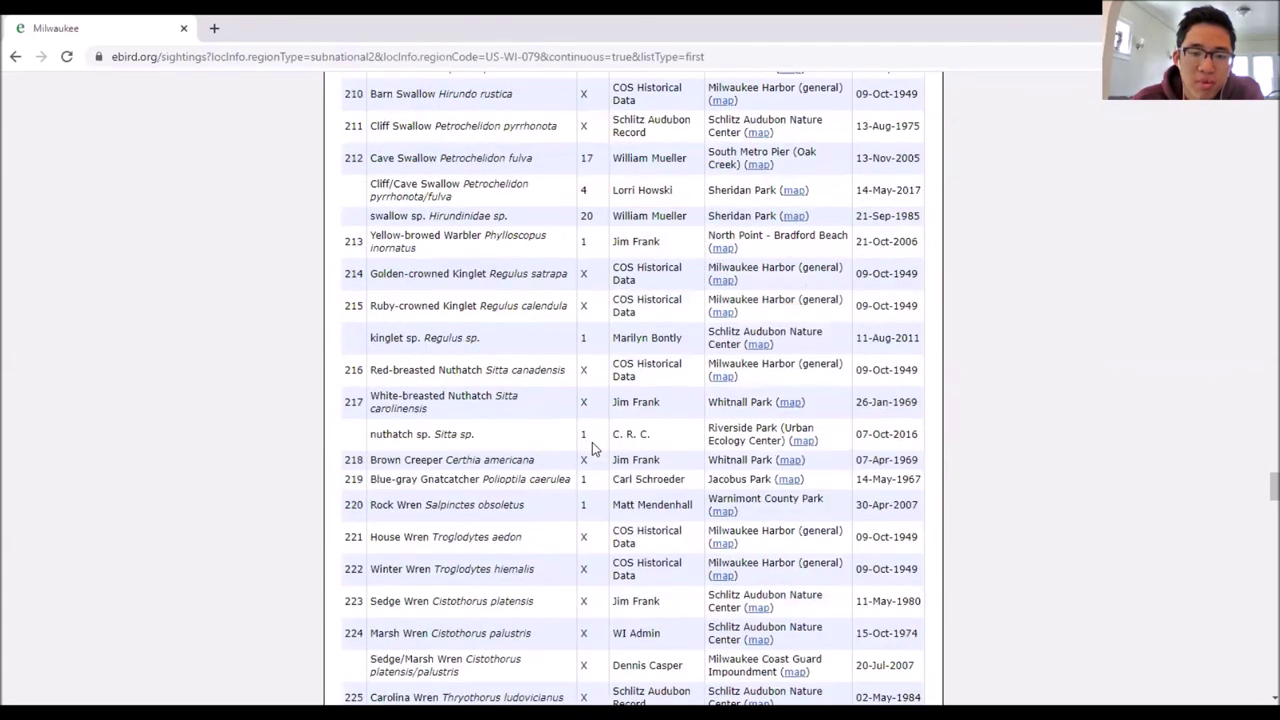
{"action": "scroll", "coordinate": [592, 442], "scroll_direction": "down", "scroll_amount": 2}
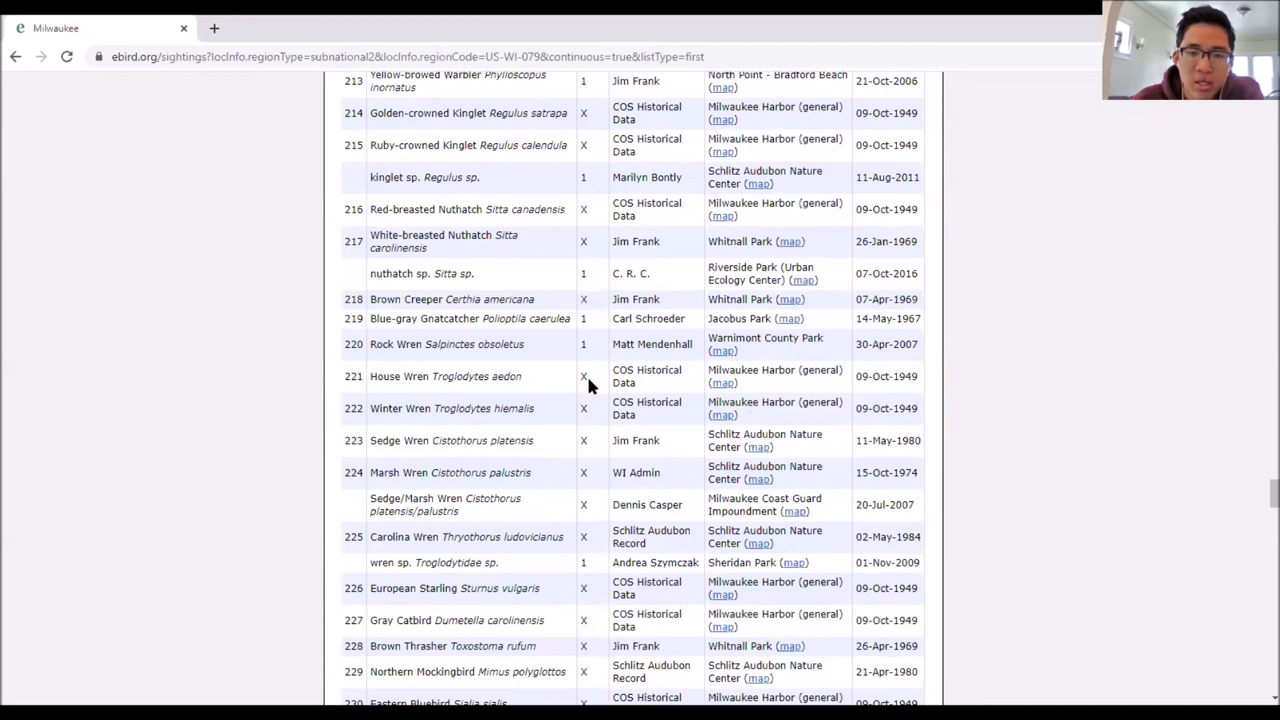
{"action": "left_click_drag", "start_coordinate": [1258, 491], "coordinate": [1260, 107]}
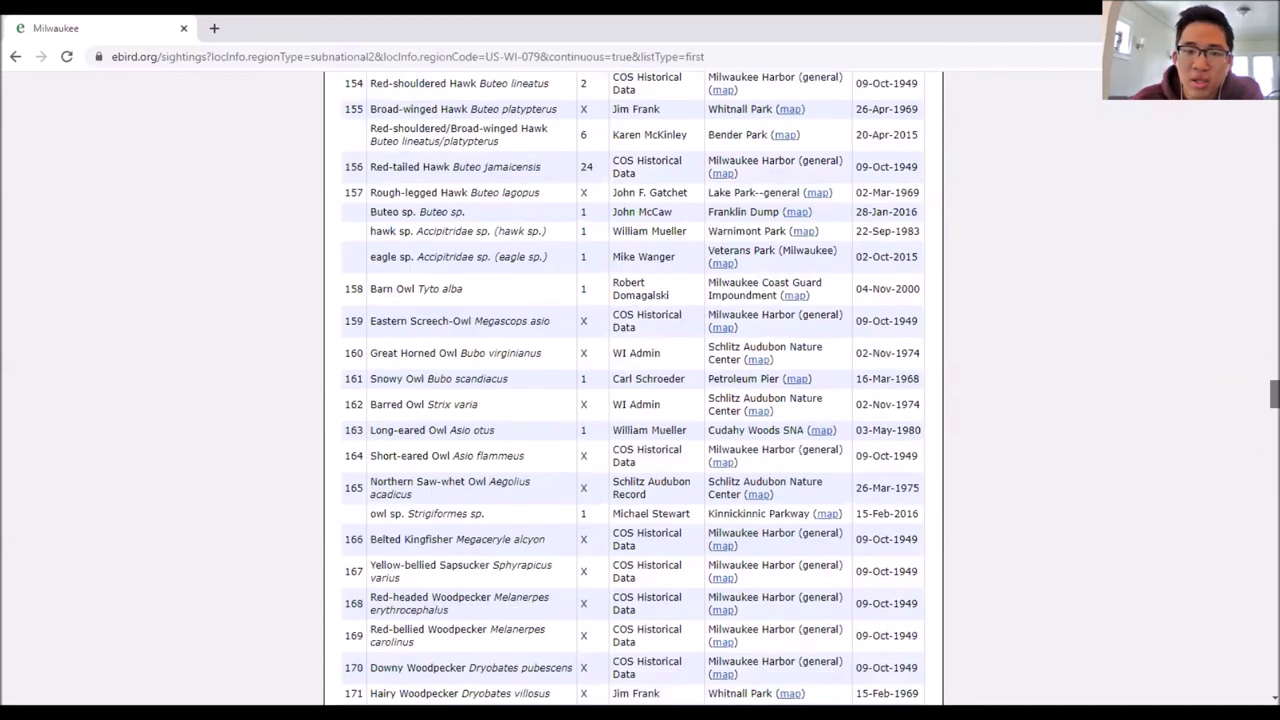
{"action": "key", "text": "Home"}
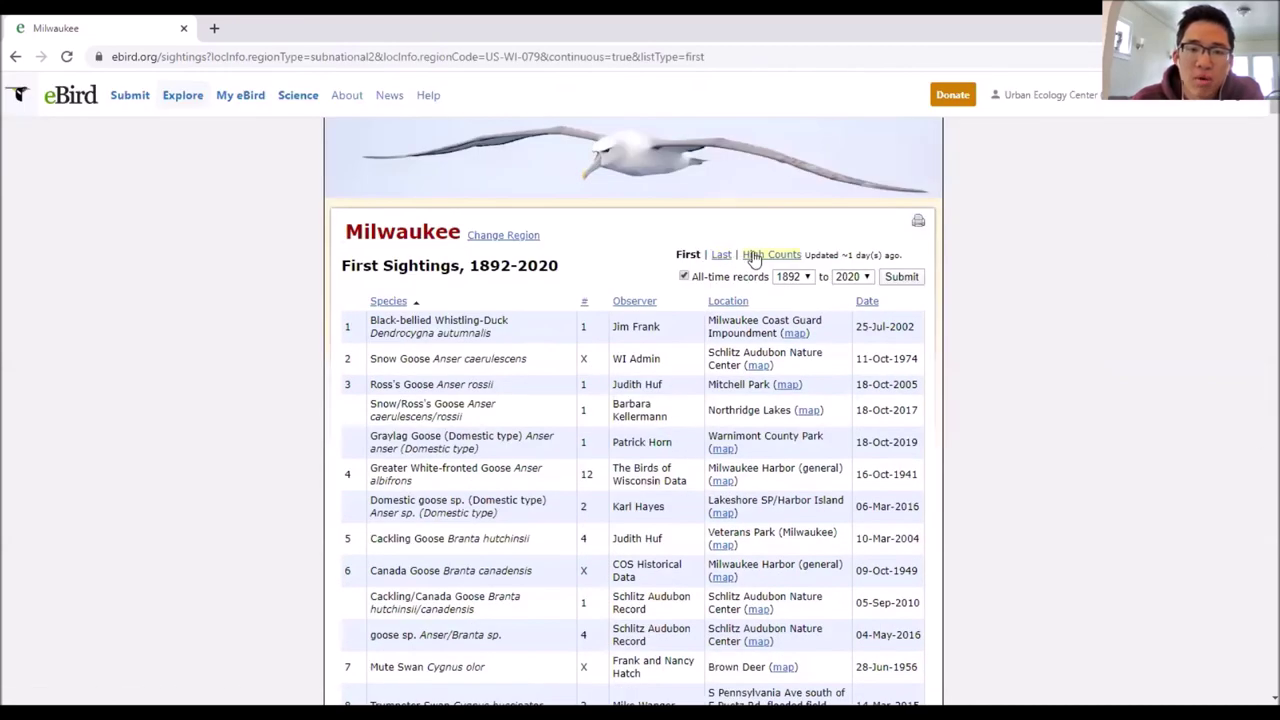
Step: Switch to Milwaukee's High Counts, 1892–2020 table and scroll through the records
{"action": "left_click", "coordinate": [757, 258]}
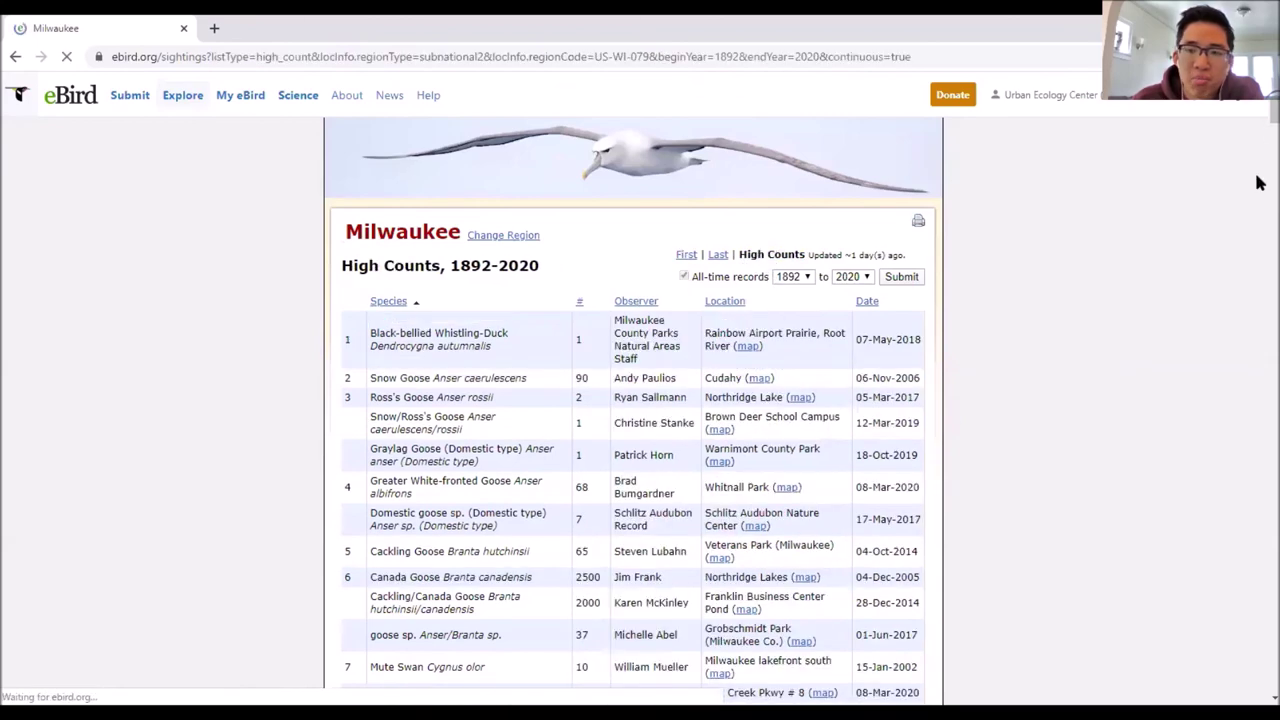
{"action": "scroll", "coordinate": [1226, 420], "scroll_direction": "down", "scroll_amount": 15}
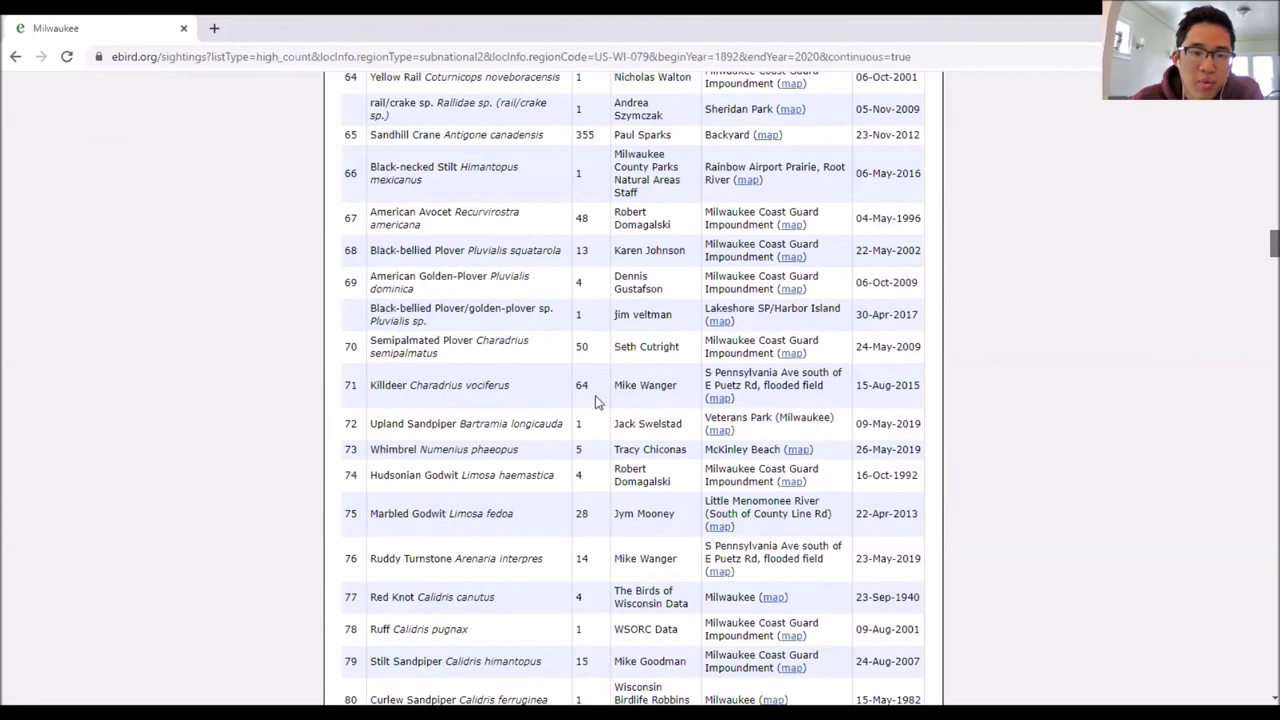
{"action": "scroll", "coordinate": [594, 403], "scroll_direction": "down", "scroll_amount": 20}
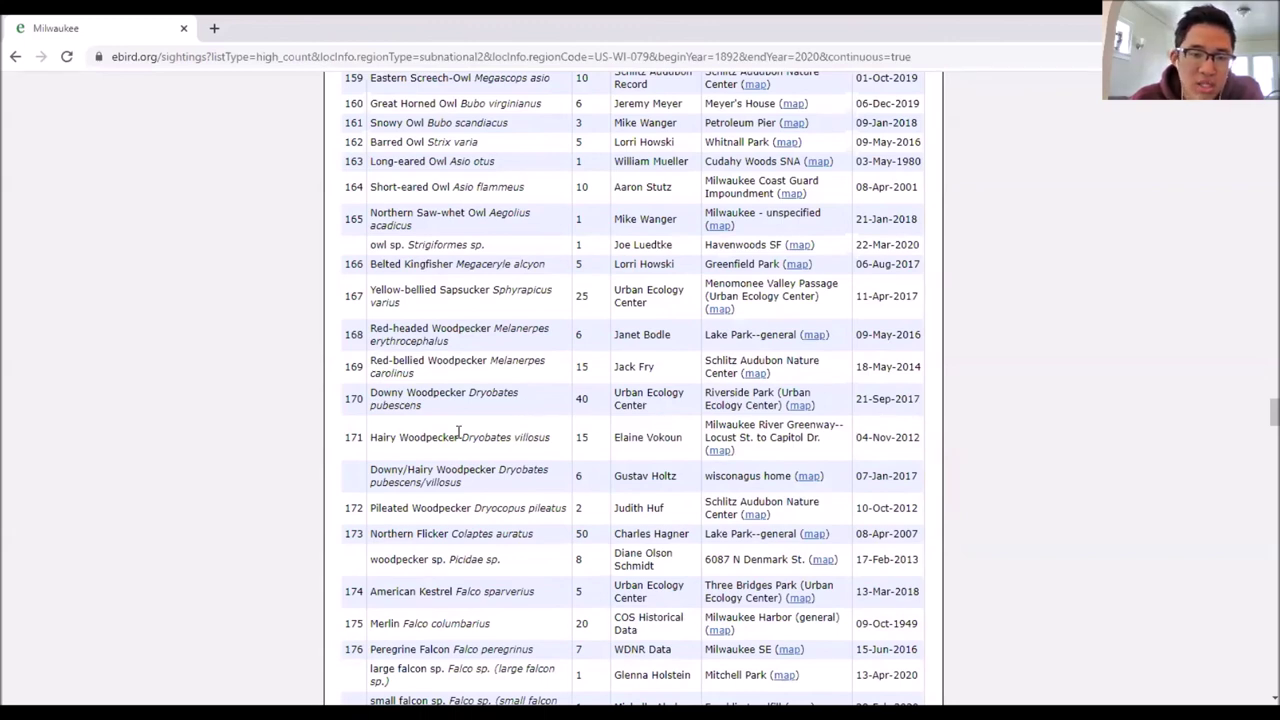
{"action": "scroll", "coordinate": [530, 440], "scroll_direction": "down", "scroll_amount": 3}
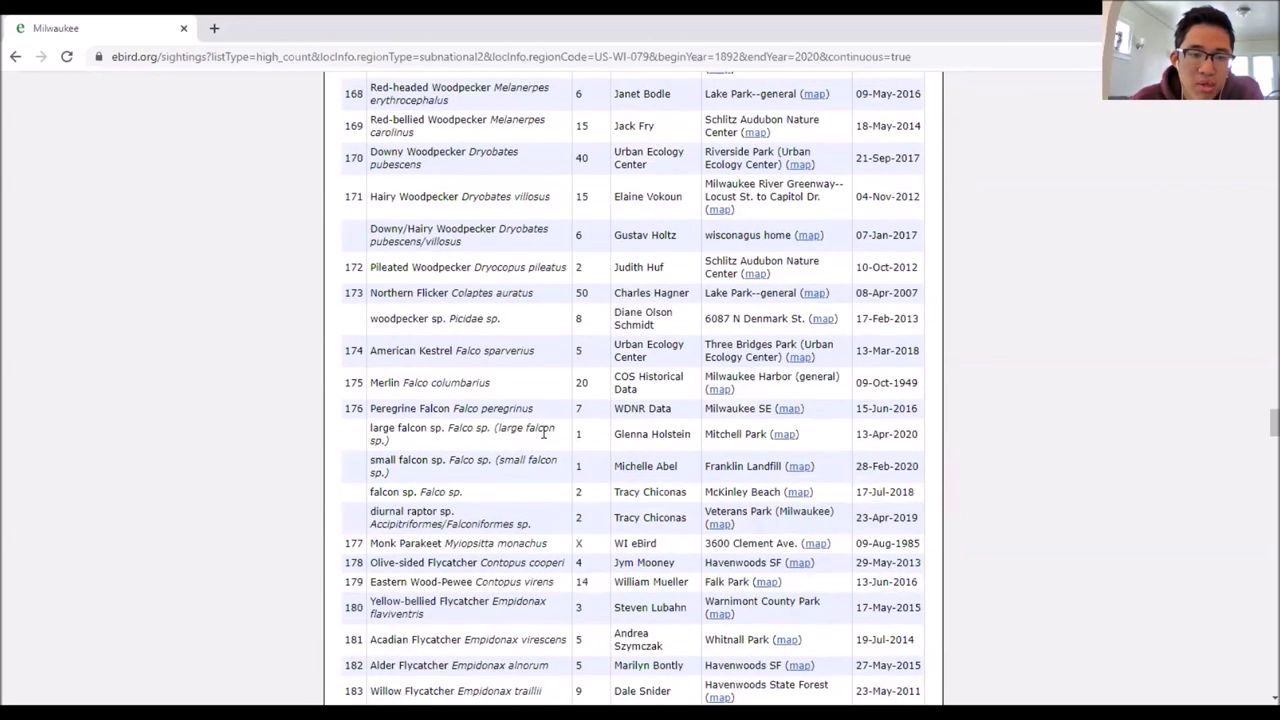